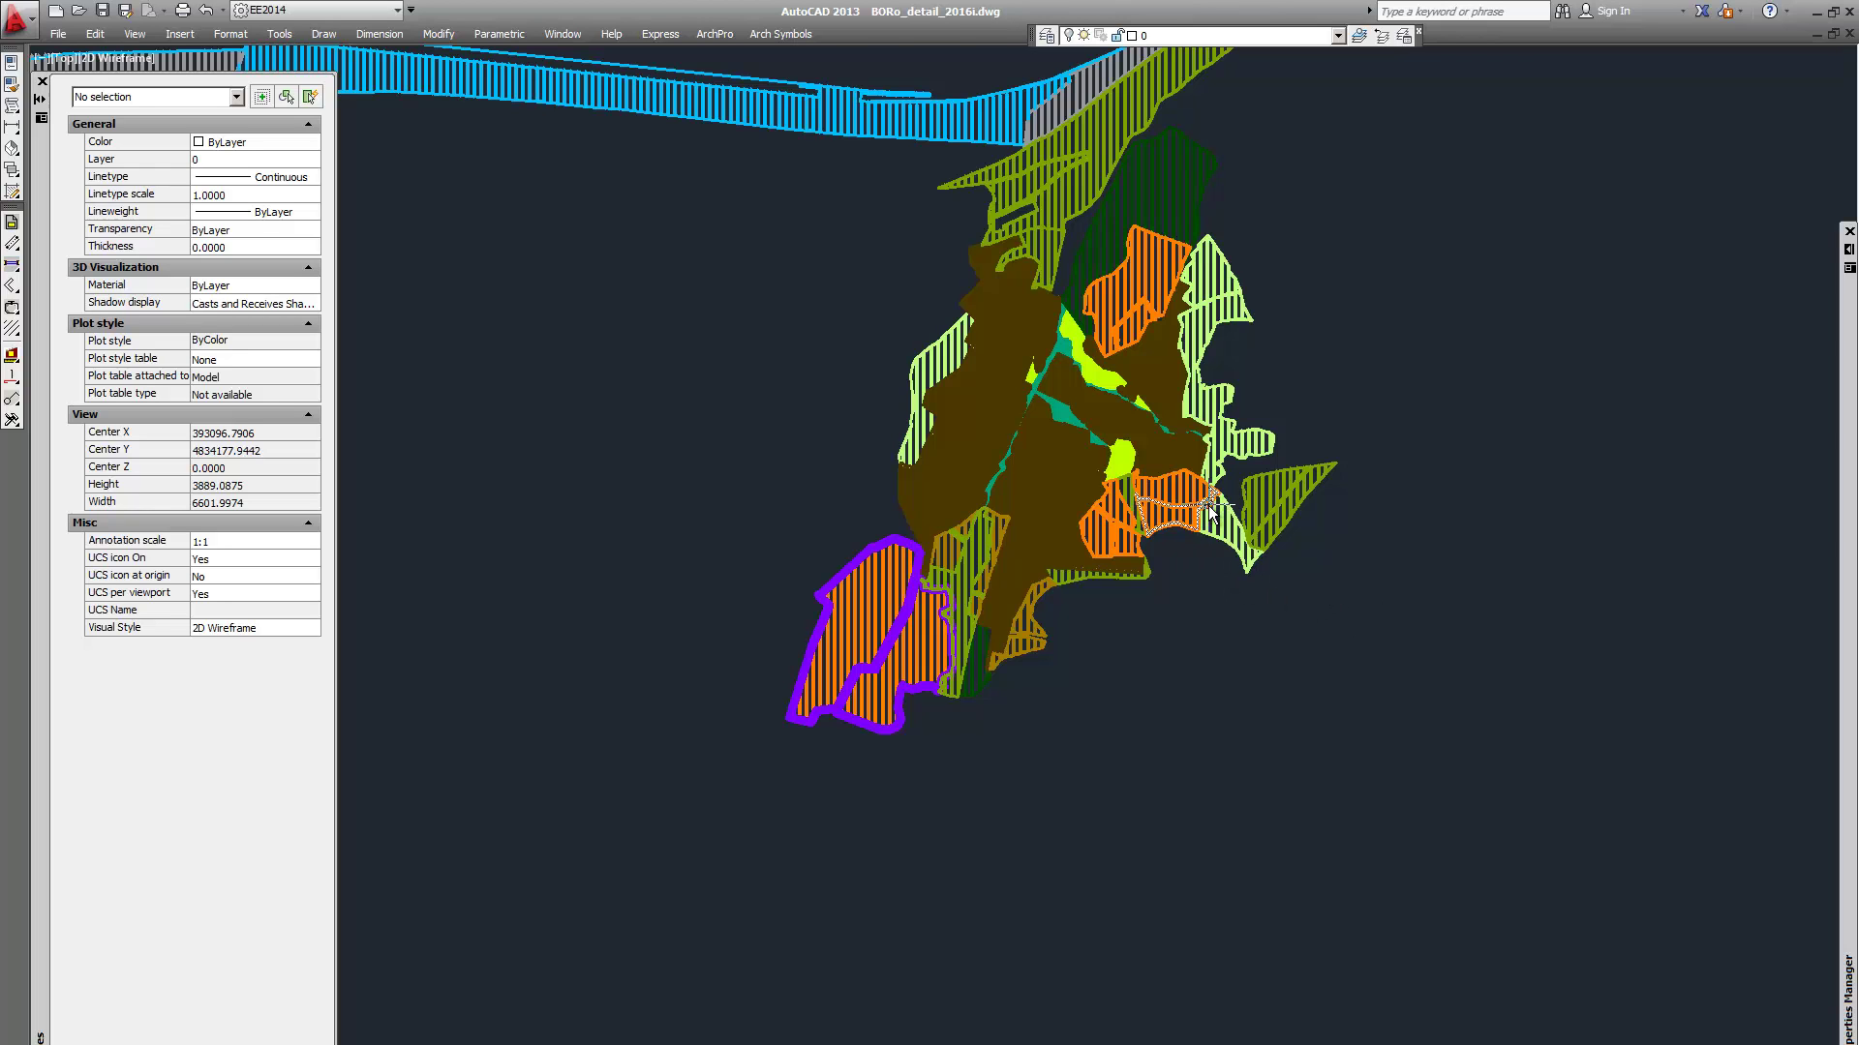
Restore layer state 1 so only the hatched zones show, without boundaries, frame or legend
{"action": "scroll", "coordinate": [1207, 508], "scroll_direction": "up", "scroll_amount": 2}
{"action": "scroll", "coordinate": [1292, 554], "scroll_direction": "down", "scroll_amount": 3}
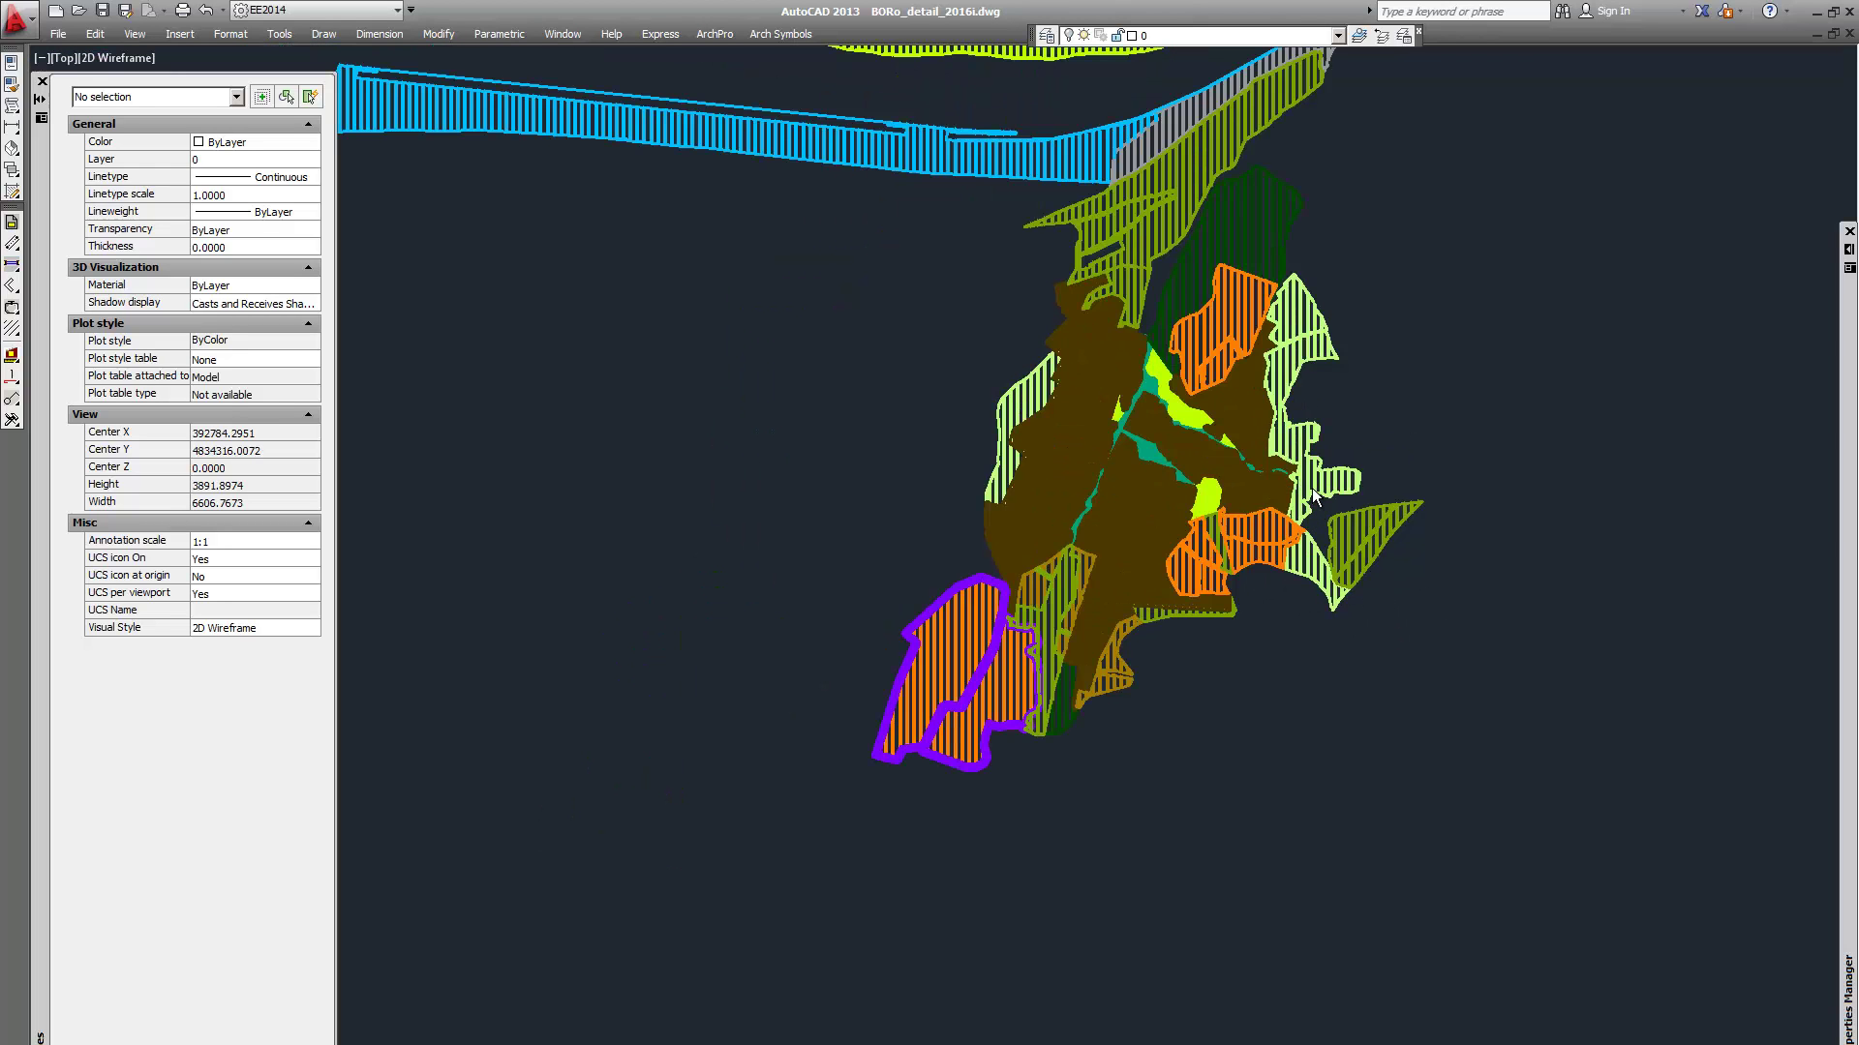
{"action": "scroll", "coordinate": [1421, 614], "scroll_direction": "up", "scroll_amount": 4}
{"action": "scroll", "coordinate": [1471, 584], "scroll_direction": "down", "scroll_amount": 3}
{"action": "mouse_move", "coordinate": [1475, 593]}
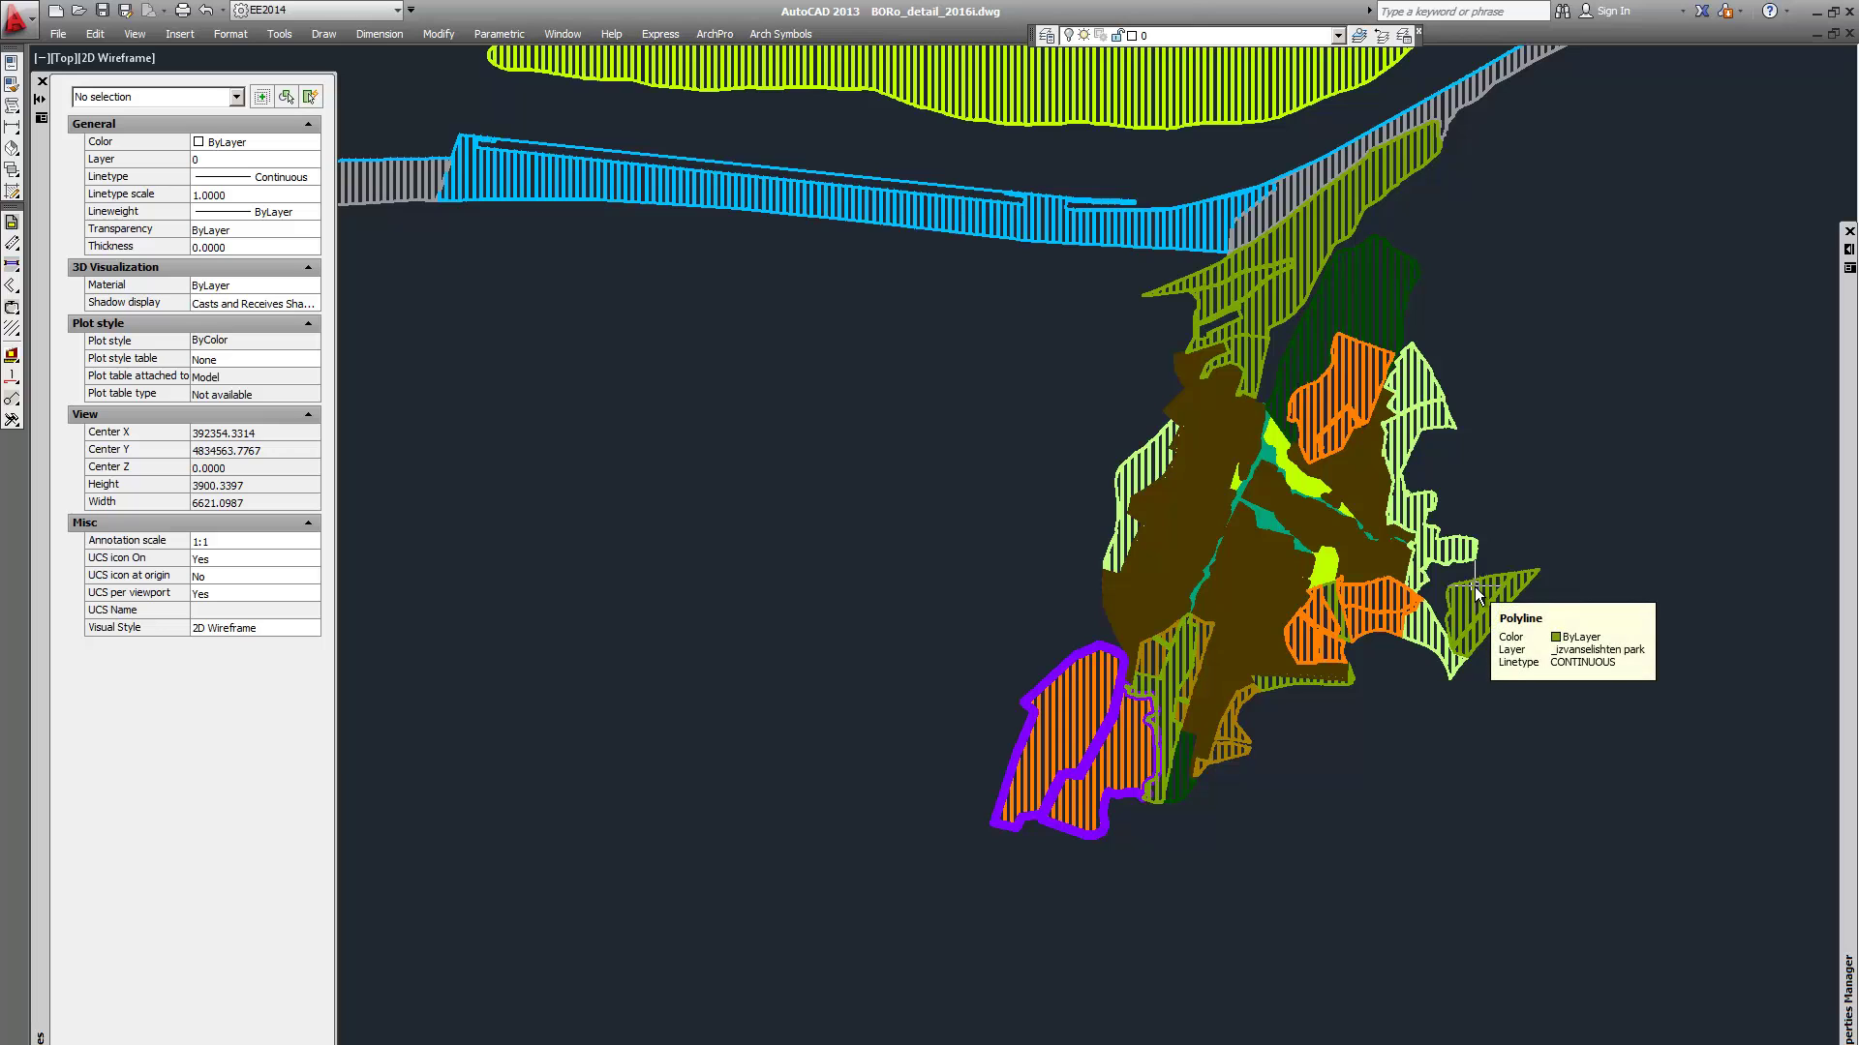
{"action": "scroll", "coordinate": [1485, 521], "scroll_direction": "up", "scroll_amount": 7}
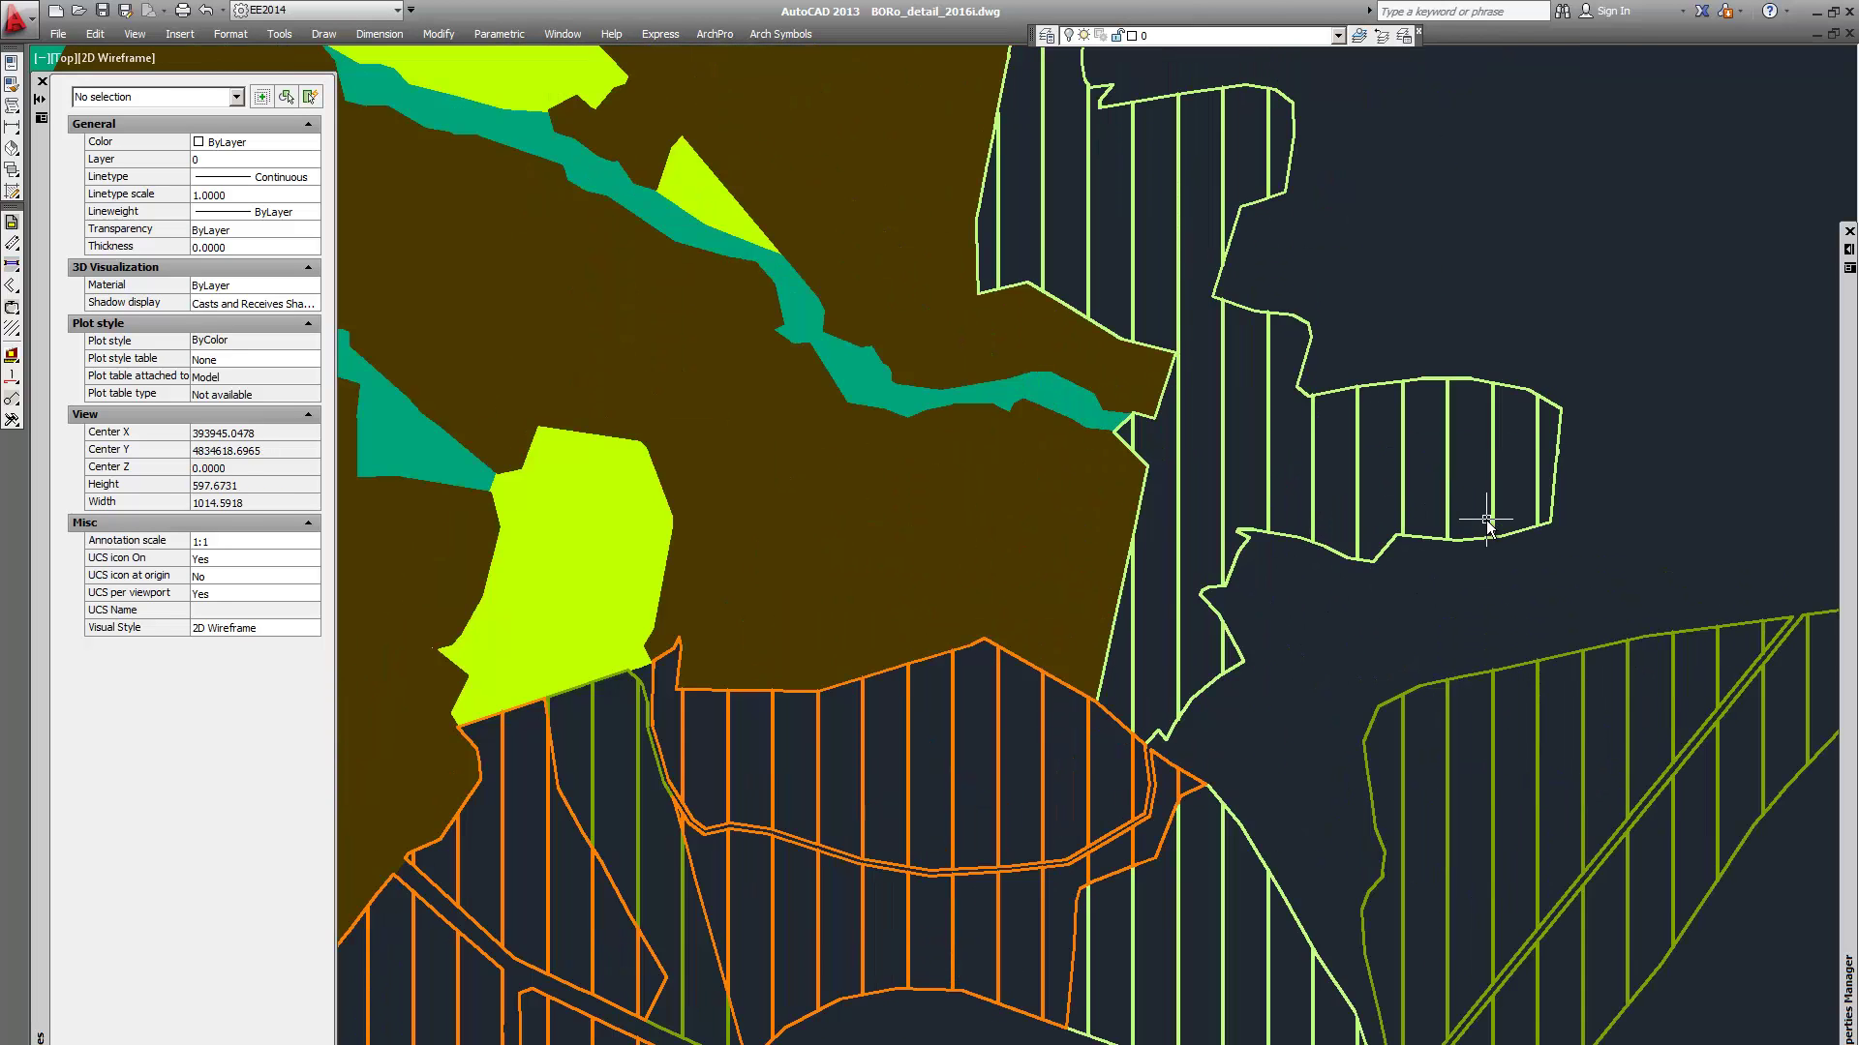
{"action": "scroll", "coordinate": [1485, 520], "scroll_direction": "down", "scroll_amount": 4}
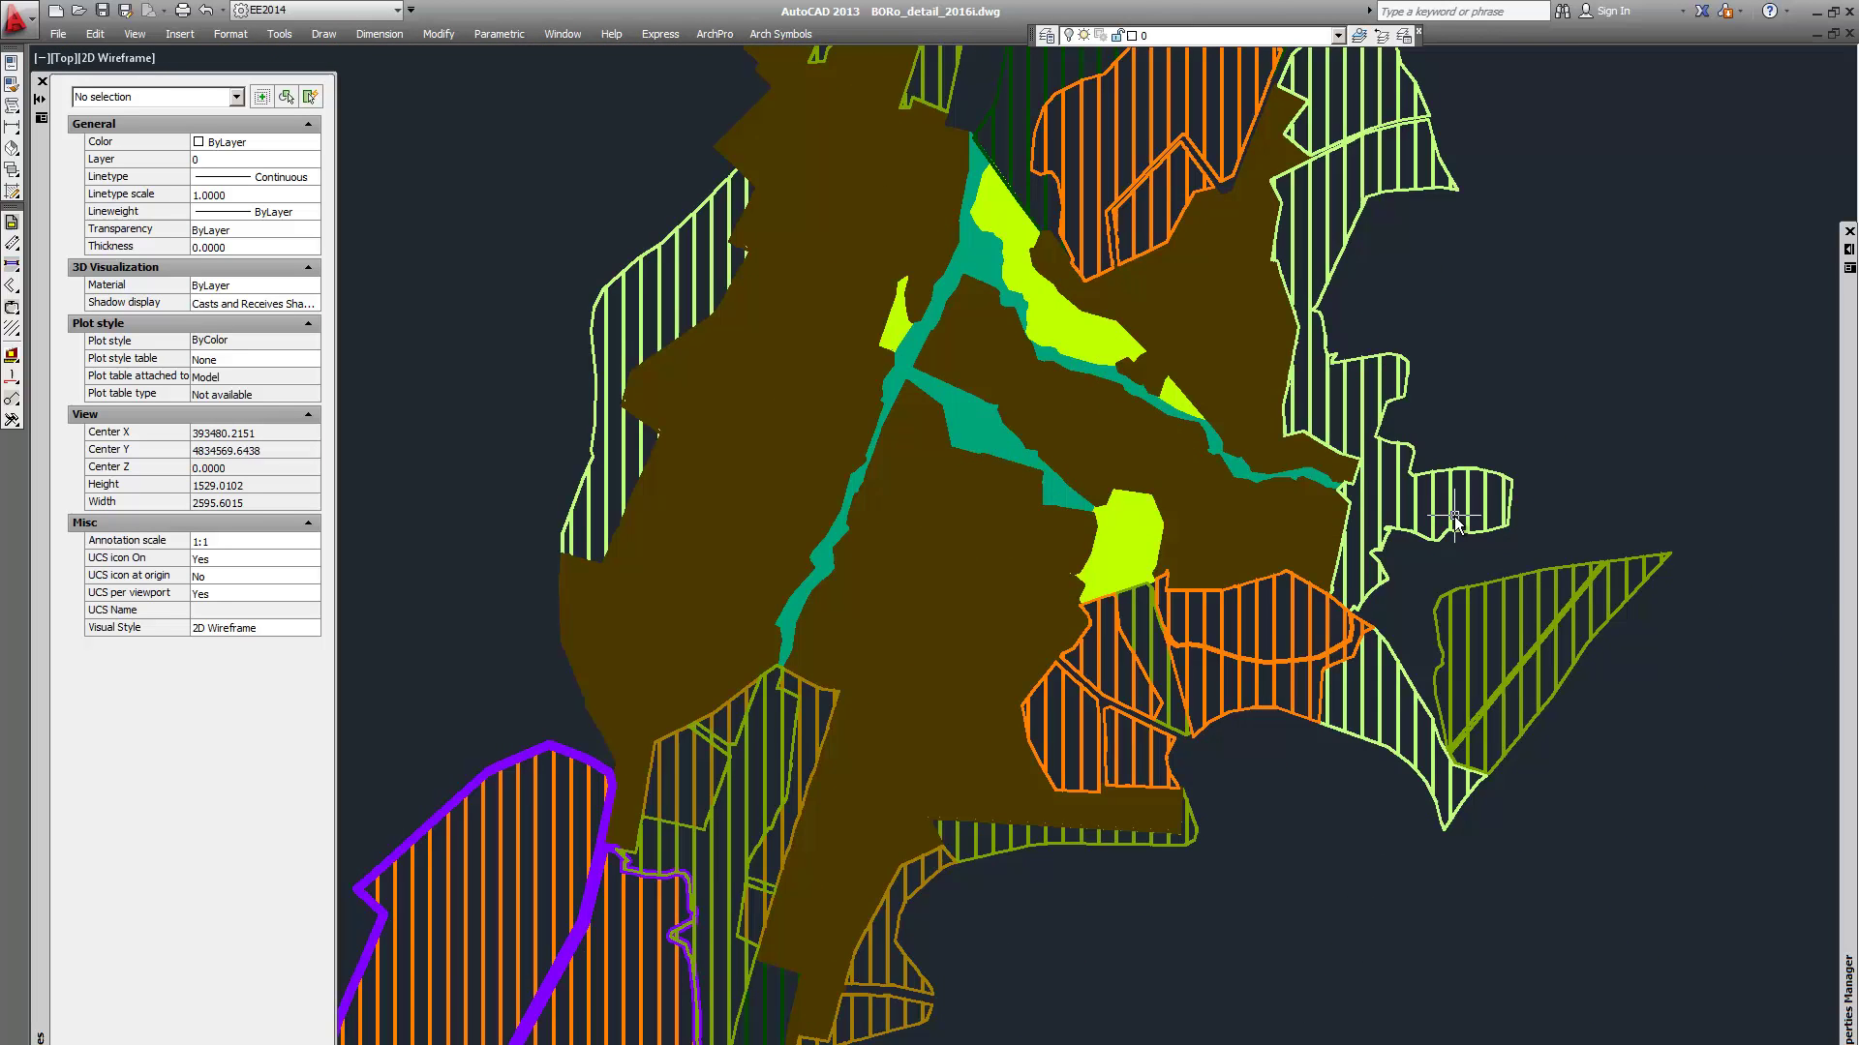
{"action": "scroll", "coordinate": [1454, 515], "scroll_direction": "down", "scroll_amount": 6}
{"action": "scroll", "coordinate": [1485, 436], "scroll_direction": "up", "scroll_amount": 4}
{"action": "scroll", "coordinate": [1342, 320], "scroll_direction": "down", "scroll_amount": 3}
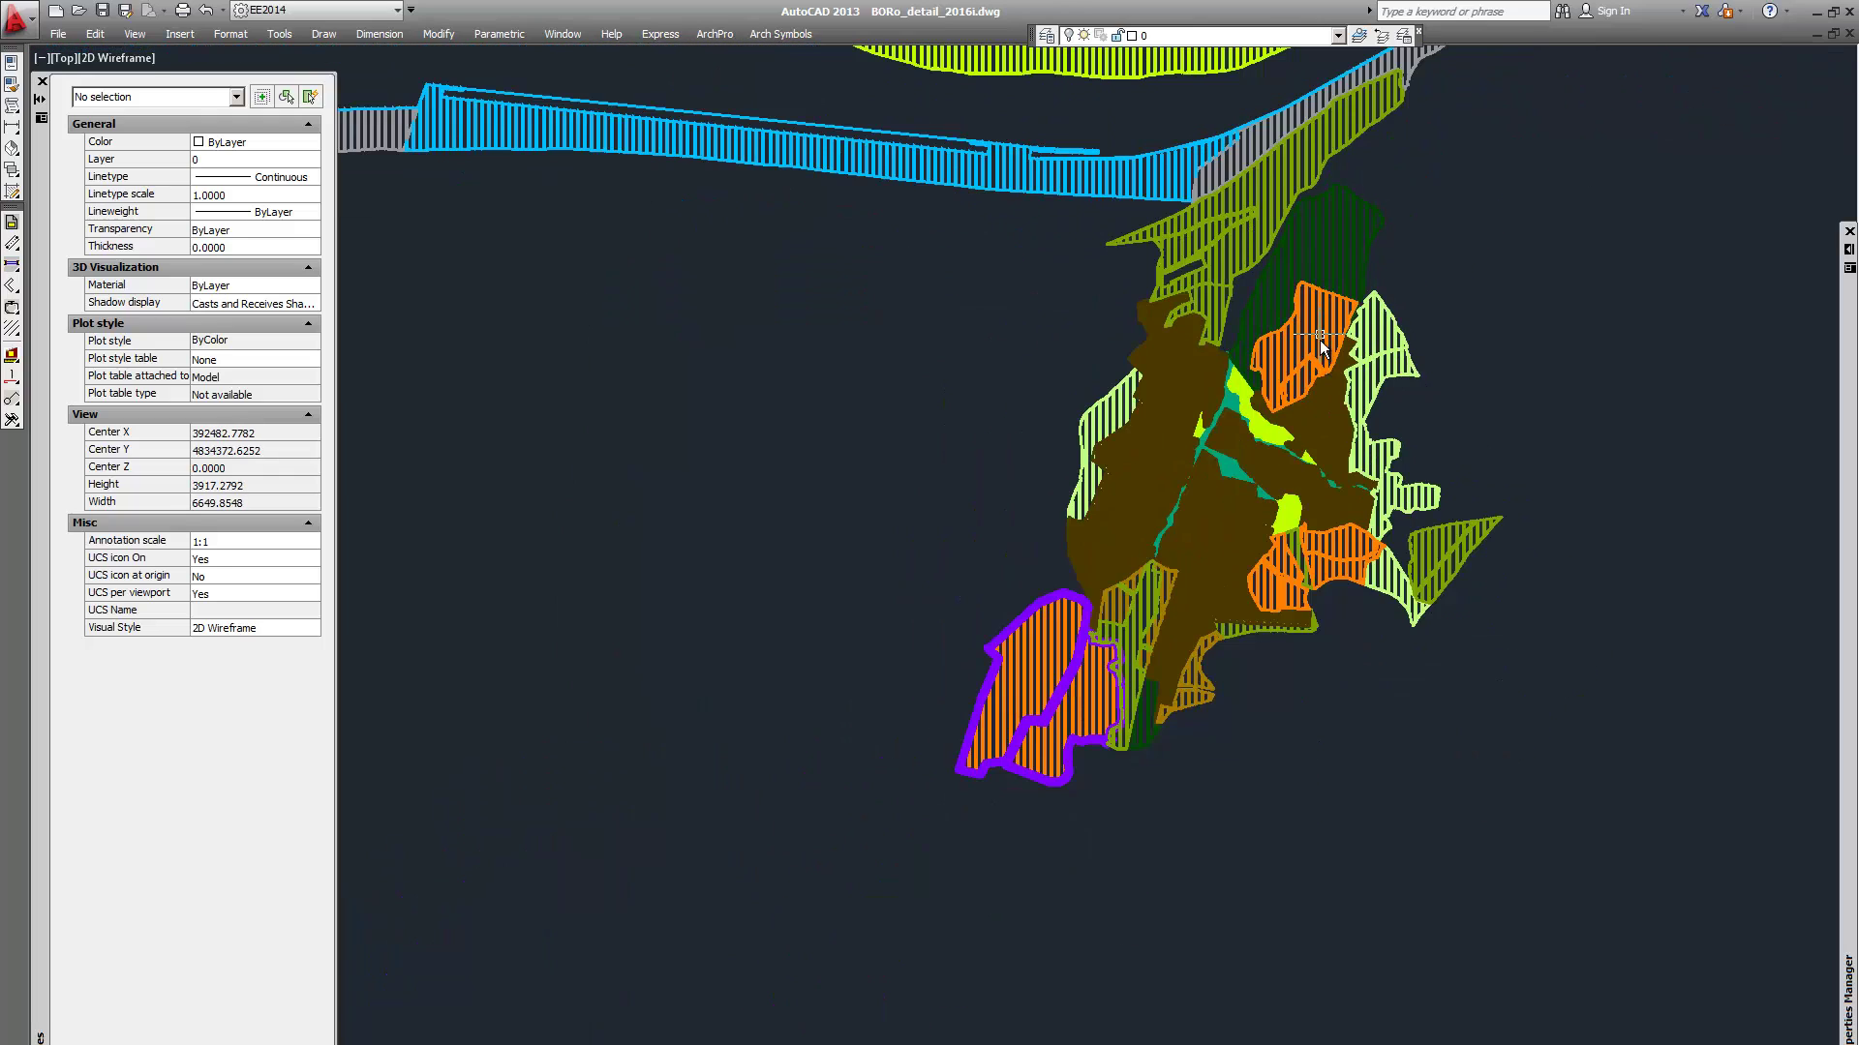
{"action": "scroll", "coordinate": [1336, 445], "scroll_direction": "down", "scroll_amount": 3}
{"action": "scroll", "coordinate": [1417, 524], "scroll_direction": "down", "scroll_amount": 8}
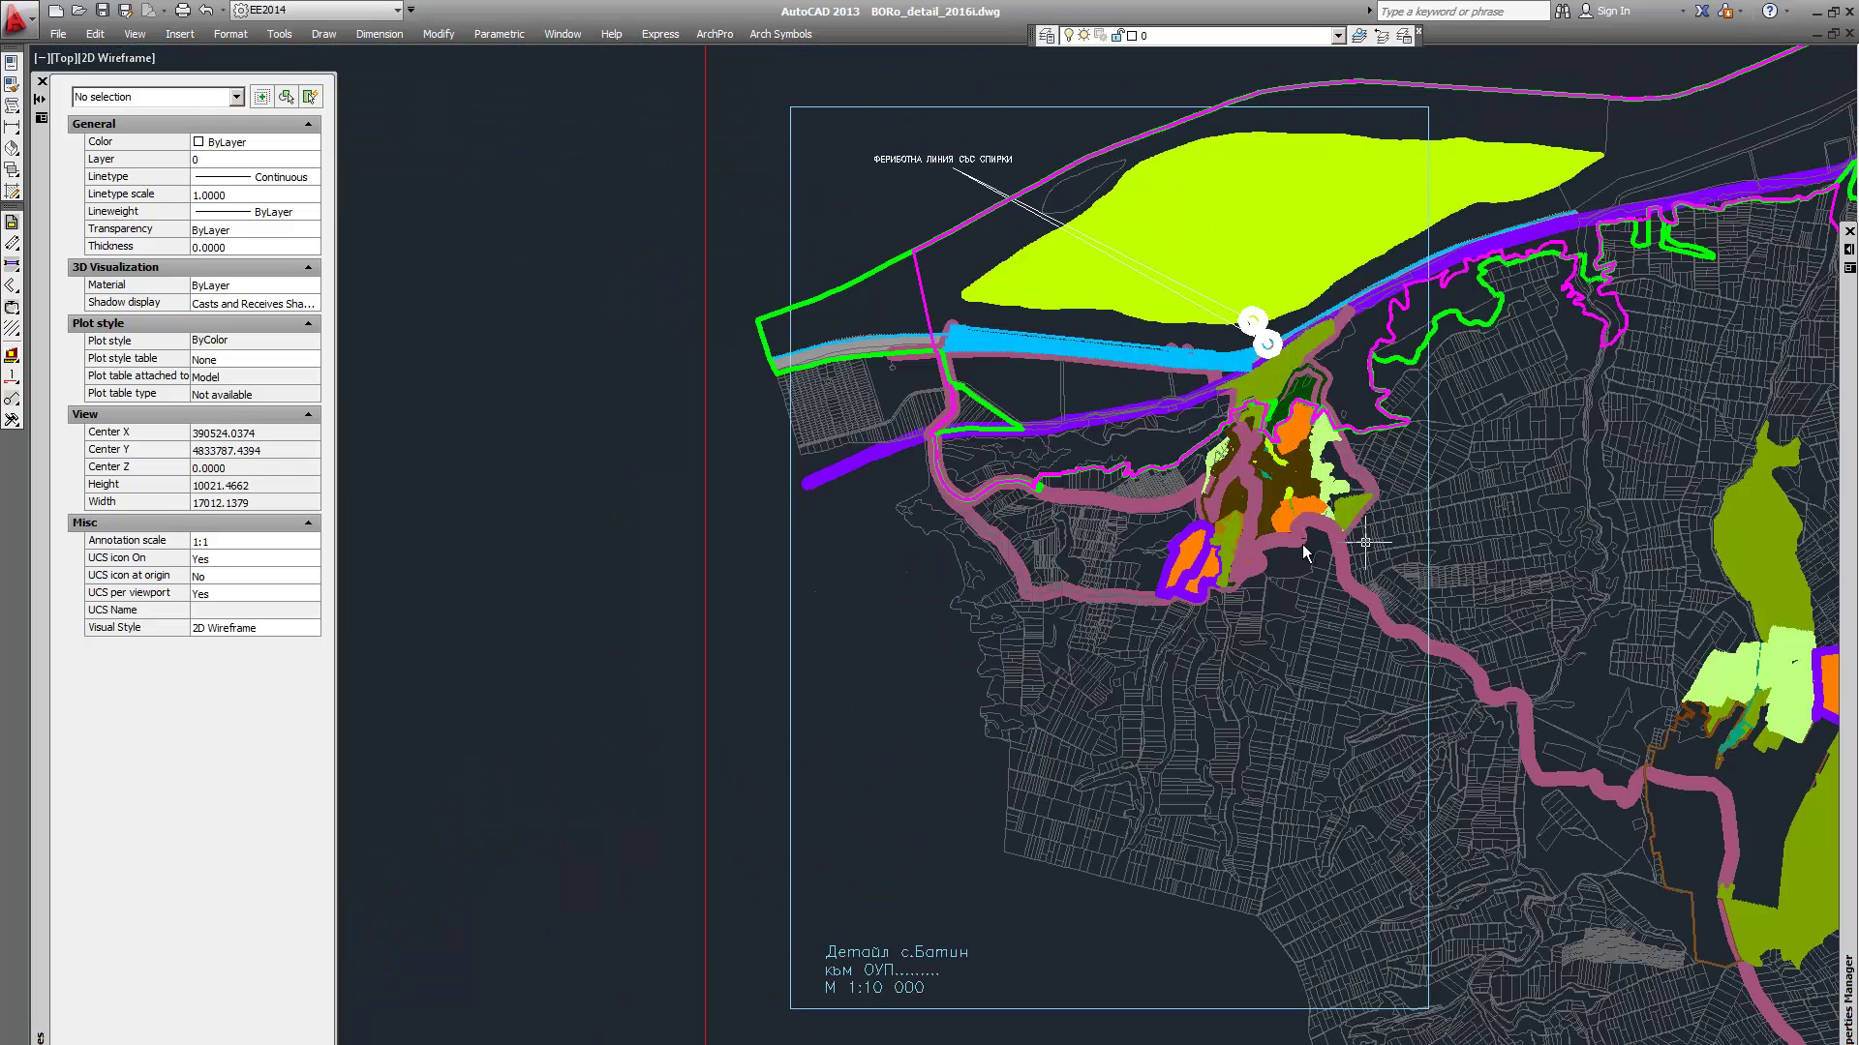
{"action": "scroll", "coordinate": [1158, 522], "scroll_direction": "up", "scroll_amount": 2}
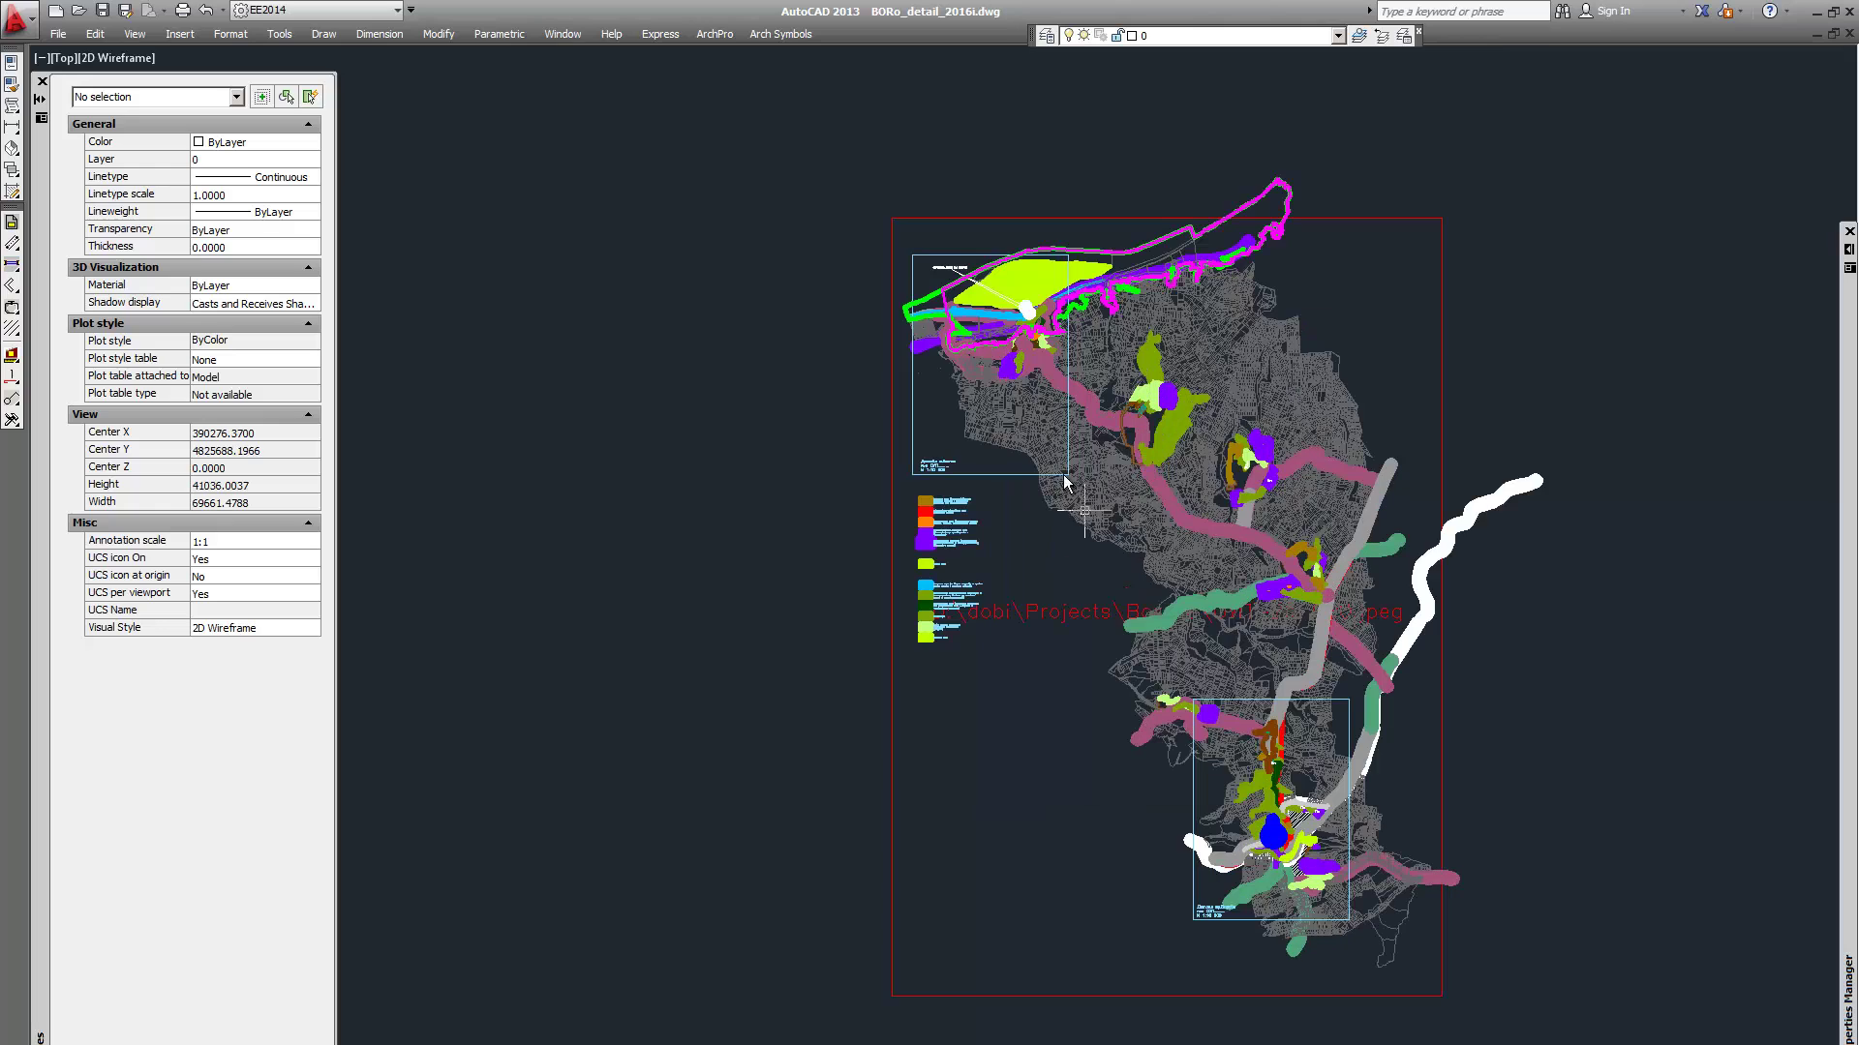
{"action": "scroll", "coordinate": [1021, 325], "scroll_direction": "up", "scroll_amount": 4}
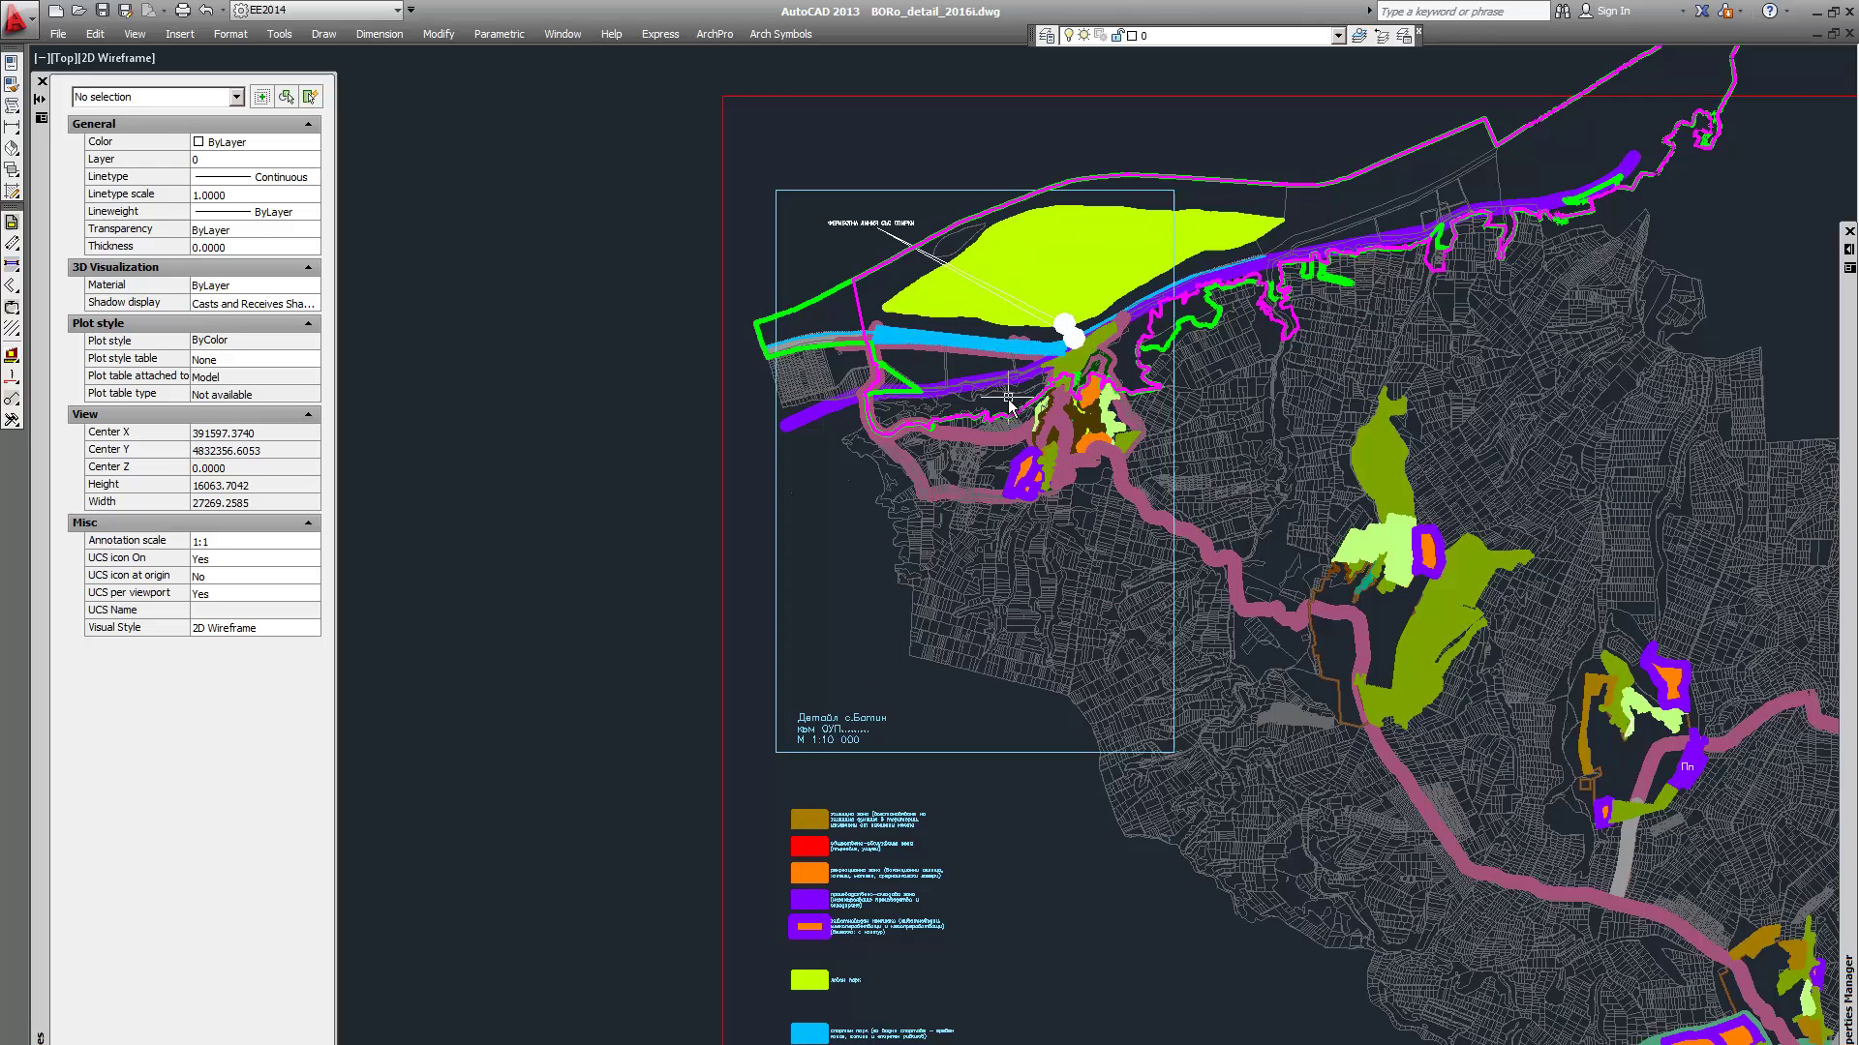
{"action": "scroll", "coordinate": [1011, 405], "scroll_direction": "up", "scroll_amount": 2}
{"action": "scroll", "coordinate": [1094, 443], "scroll_direction": "down", "scroll_amount": 4}
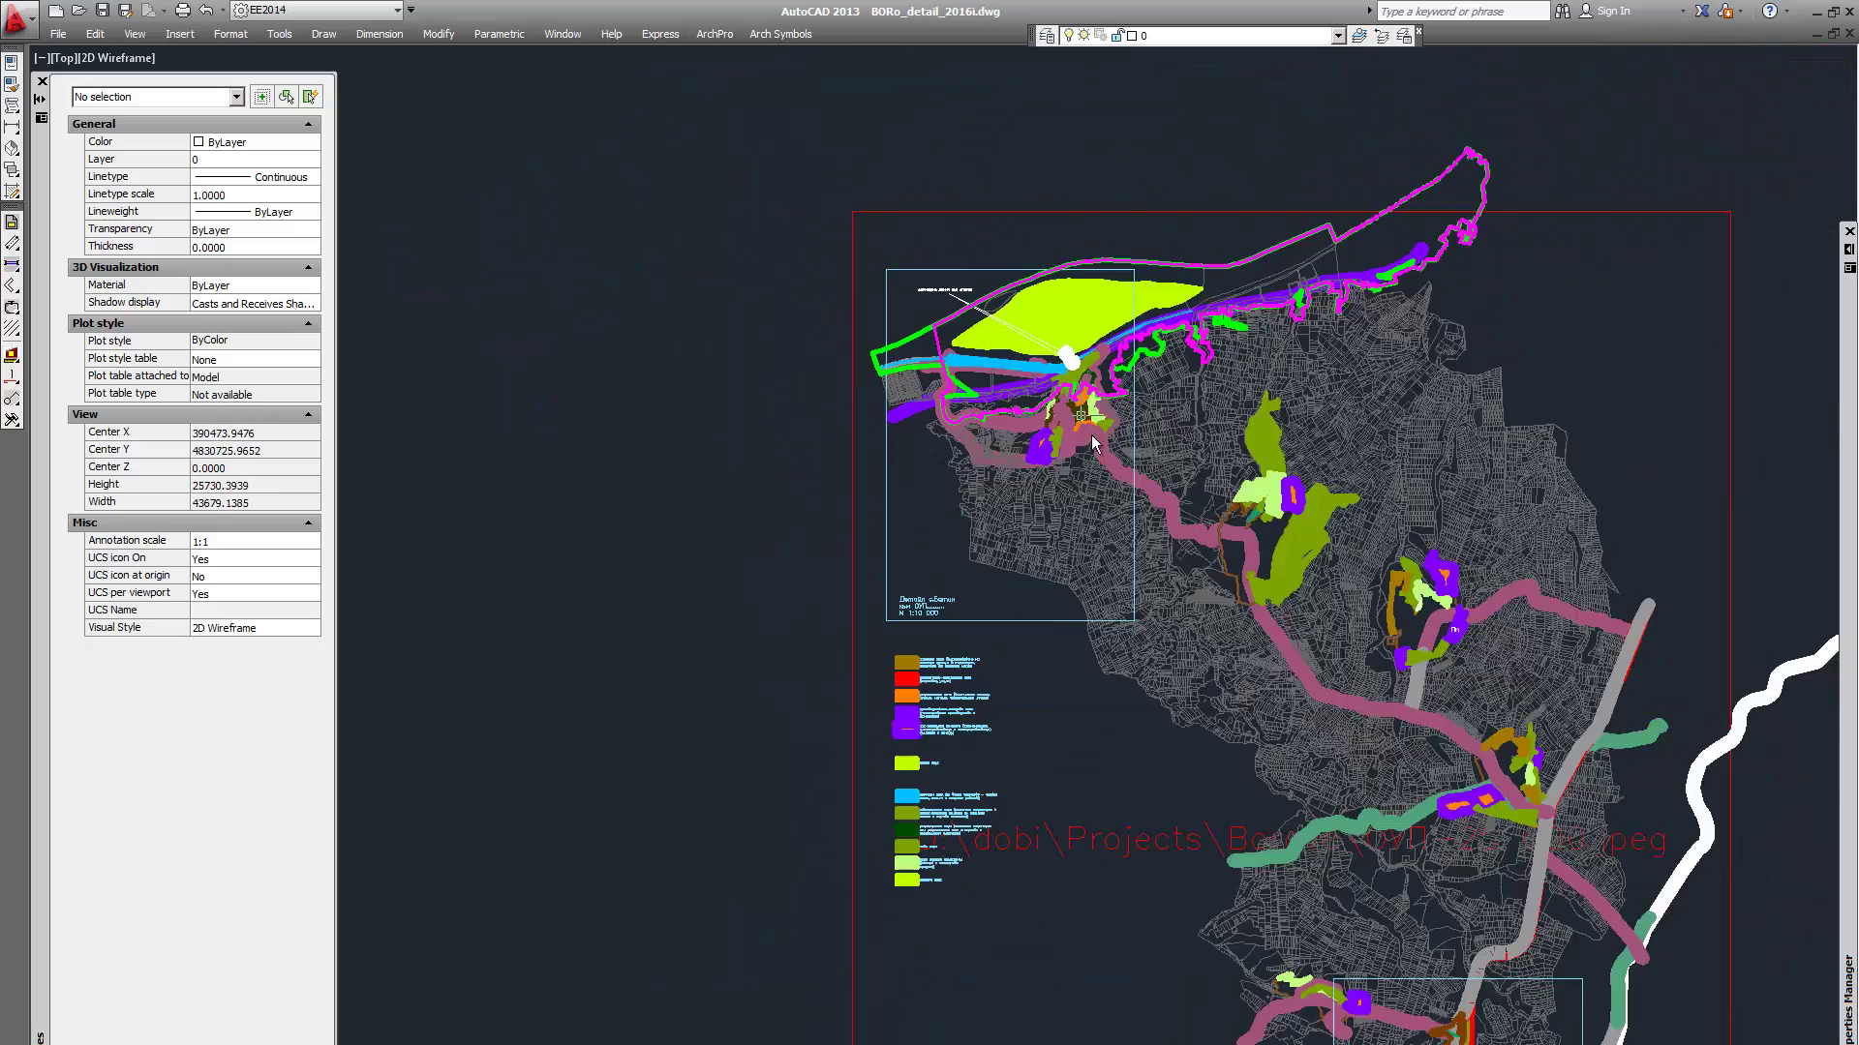
{"action": "scroll", "coordinate": [1122, 512], "scroll_direction": "up", "scroll_amount": 2}
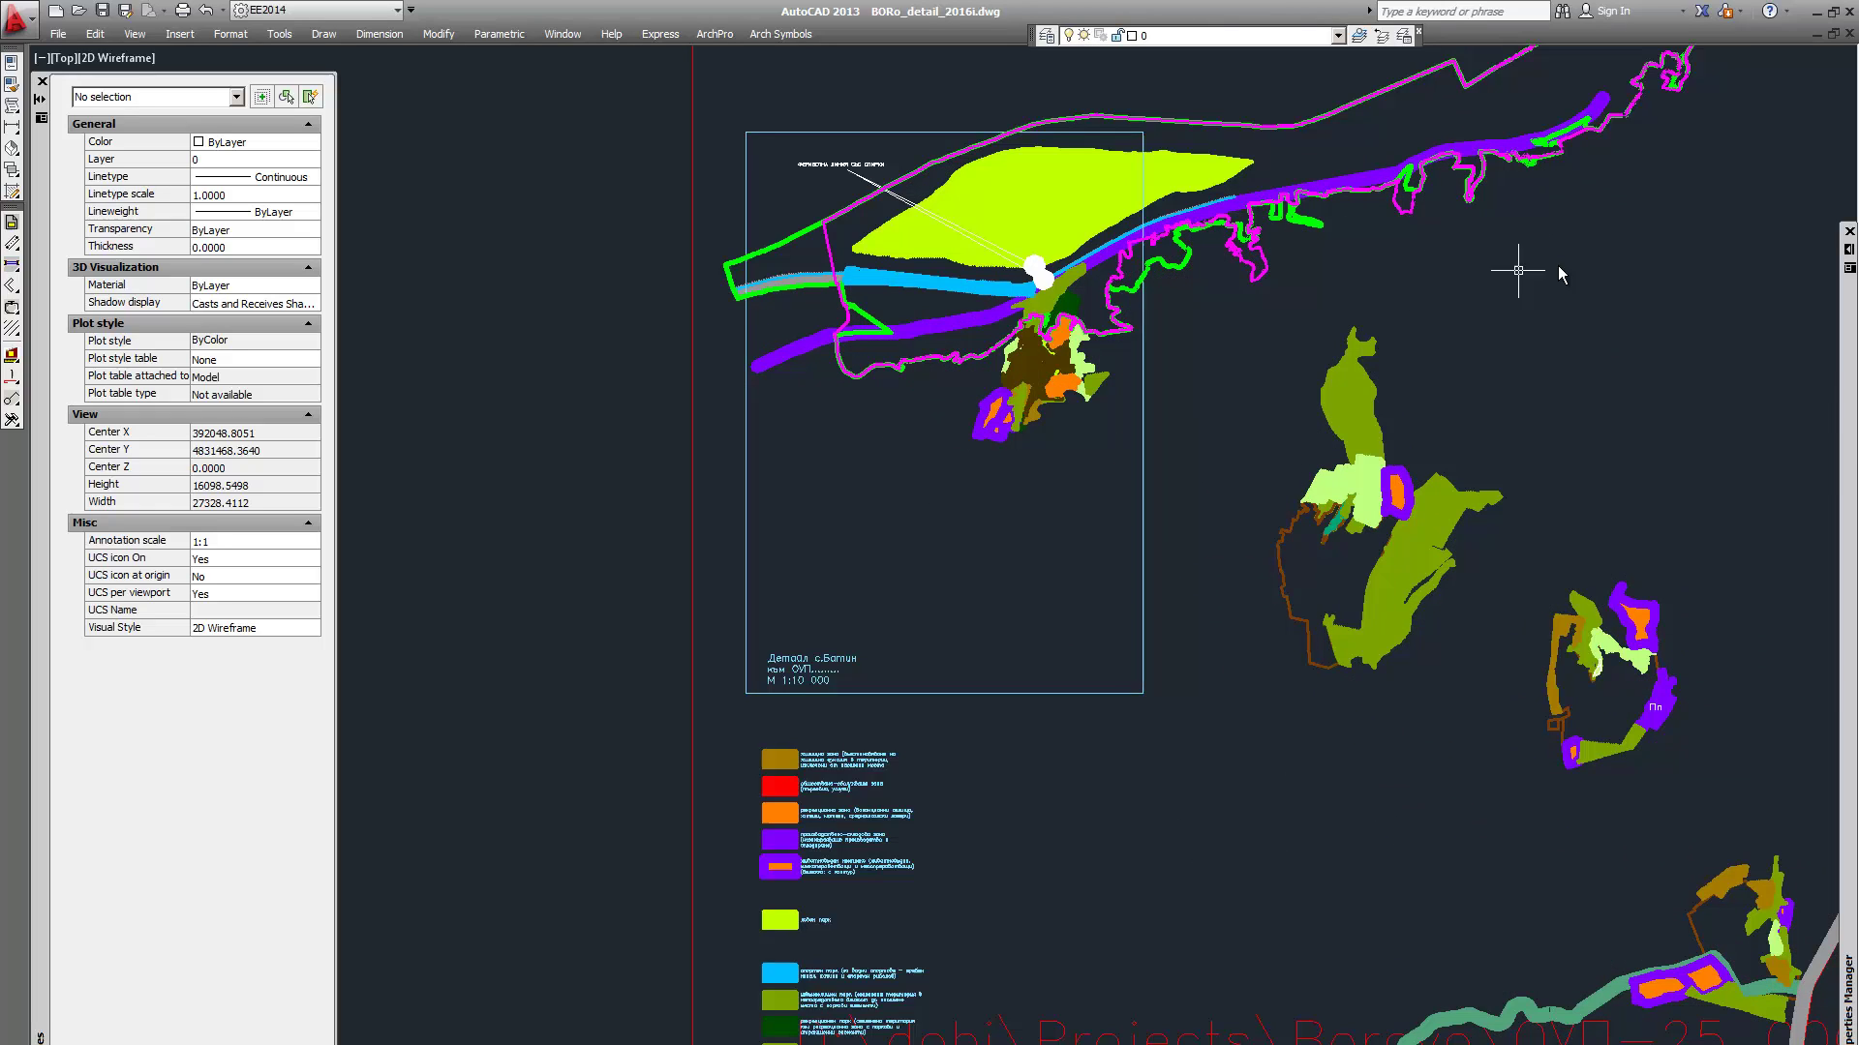
{"action": "mouse_move", "coordinate": [1851, 410]}
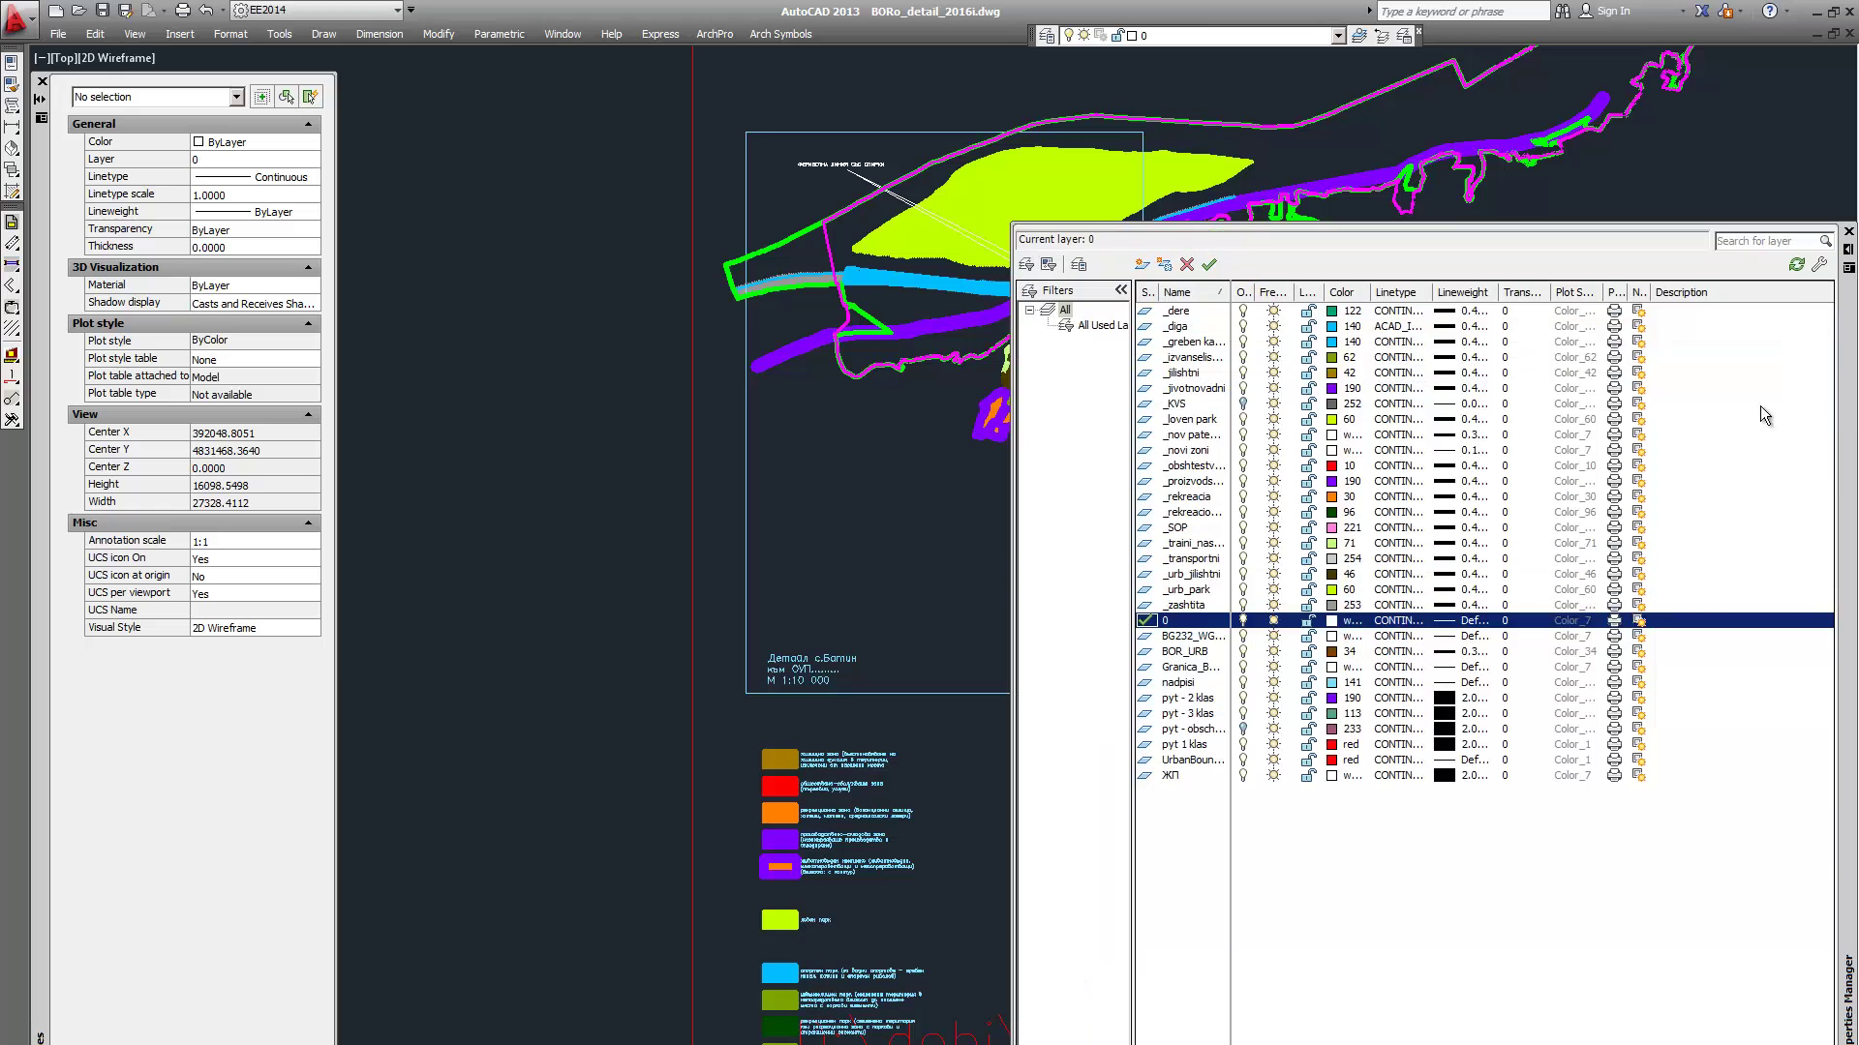
{"action": "left_click", "coordinate": [1077, 265]}
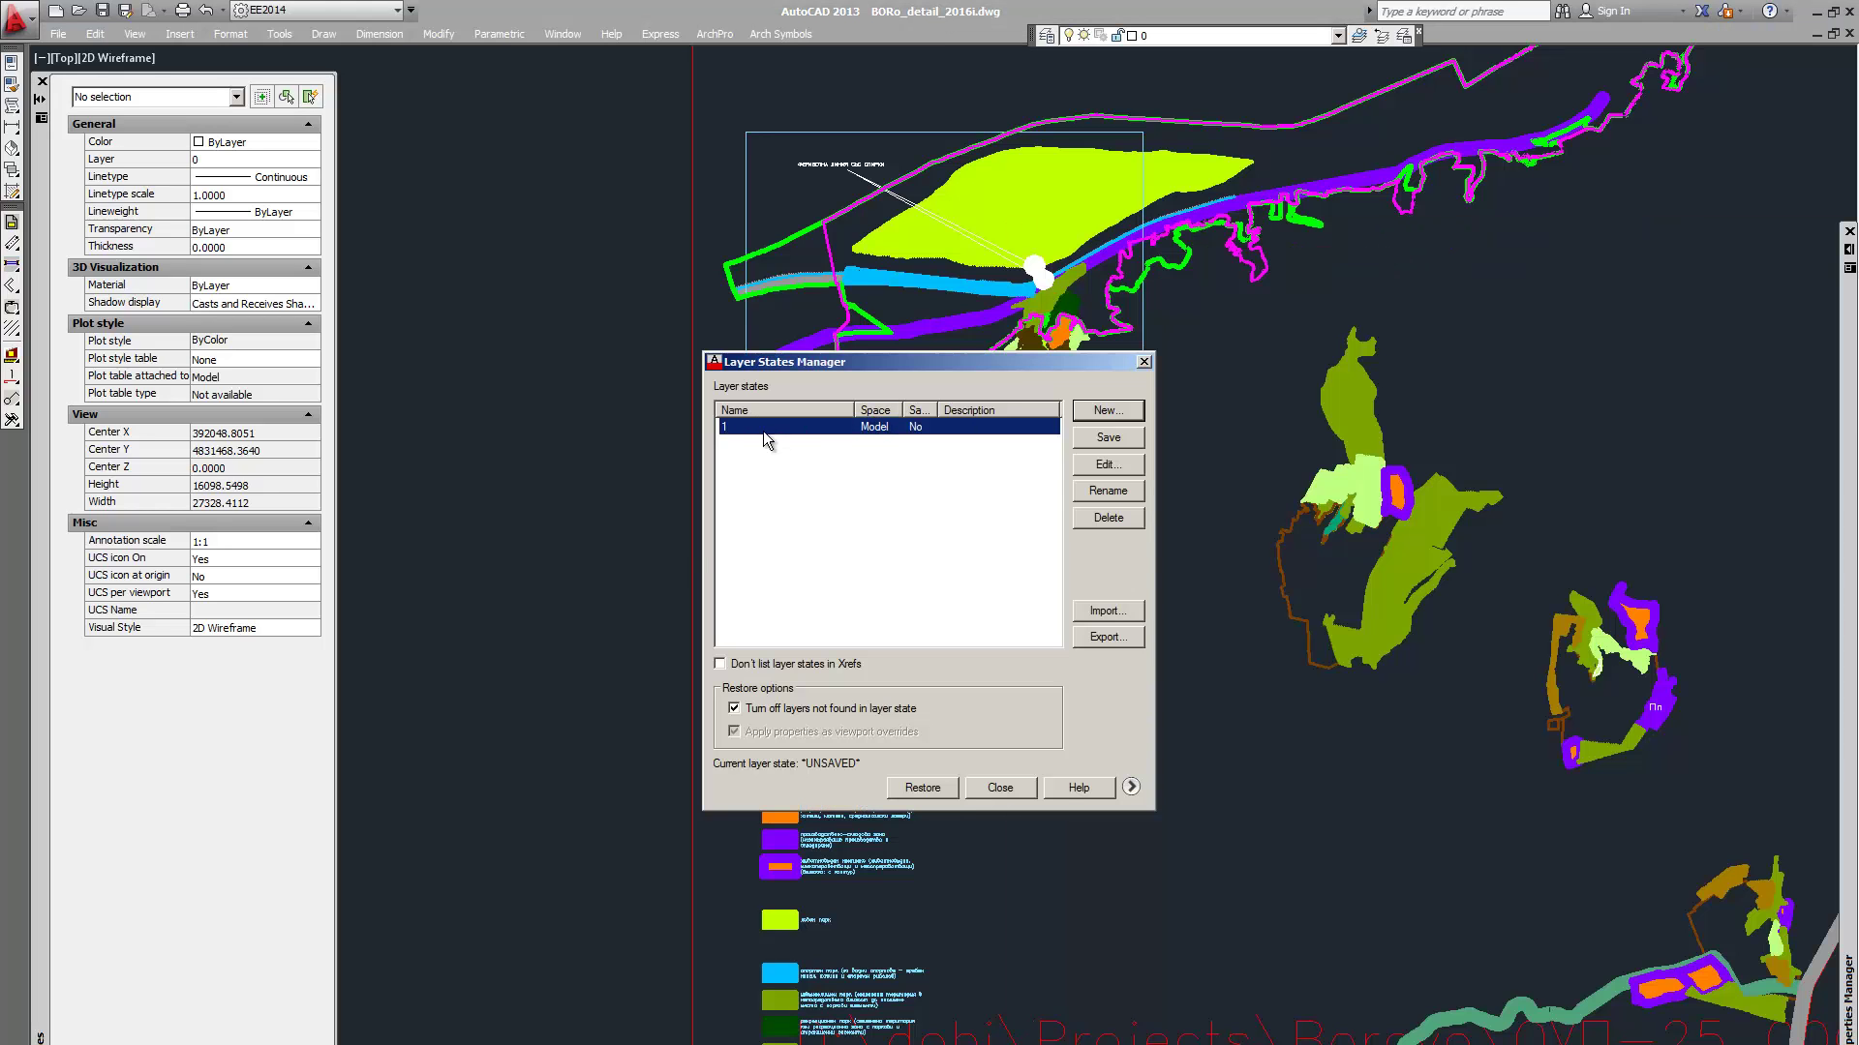
{"action": "left_click", "coordinate": [774, 484]}
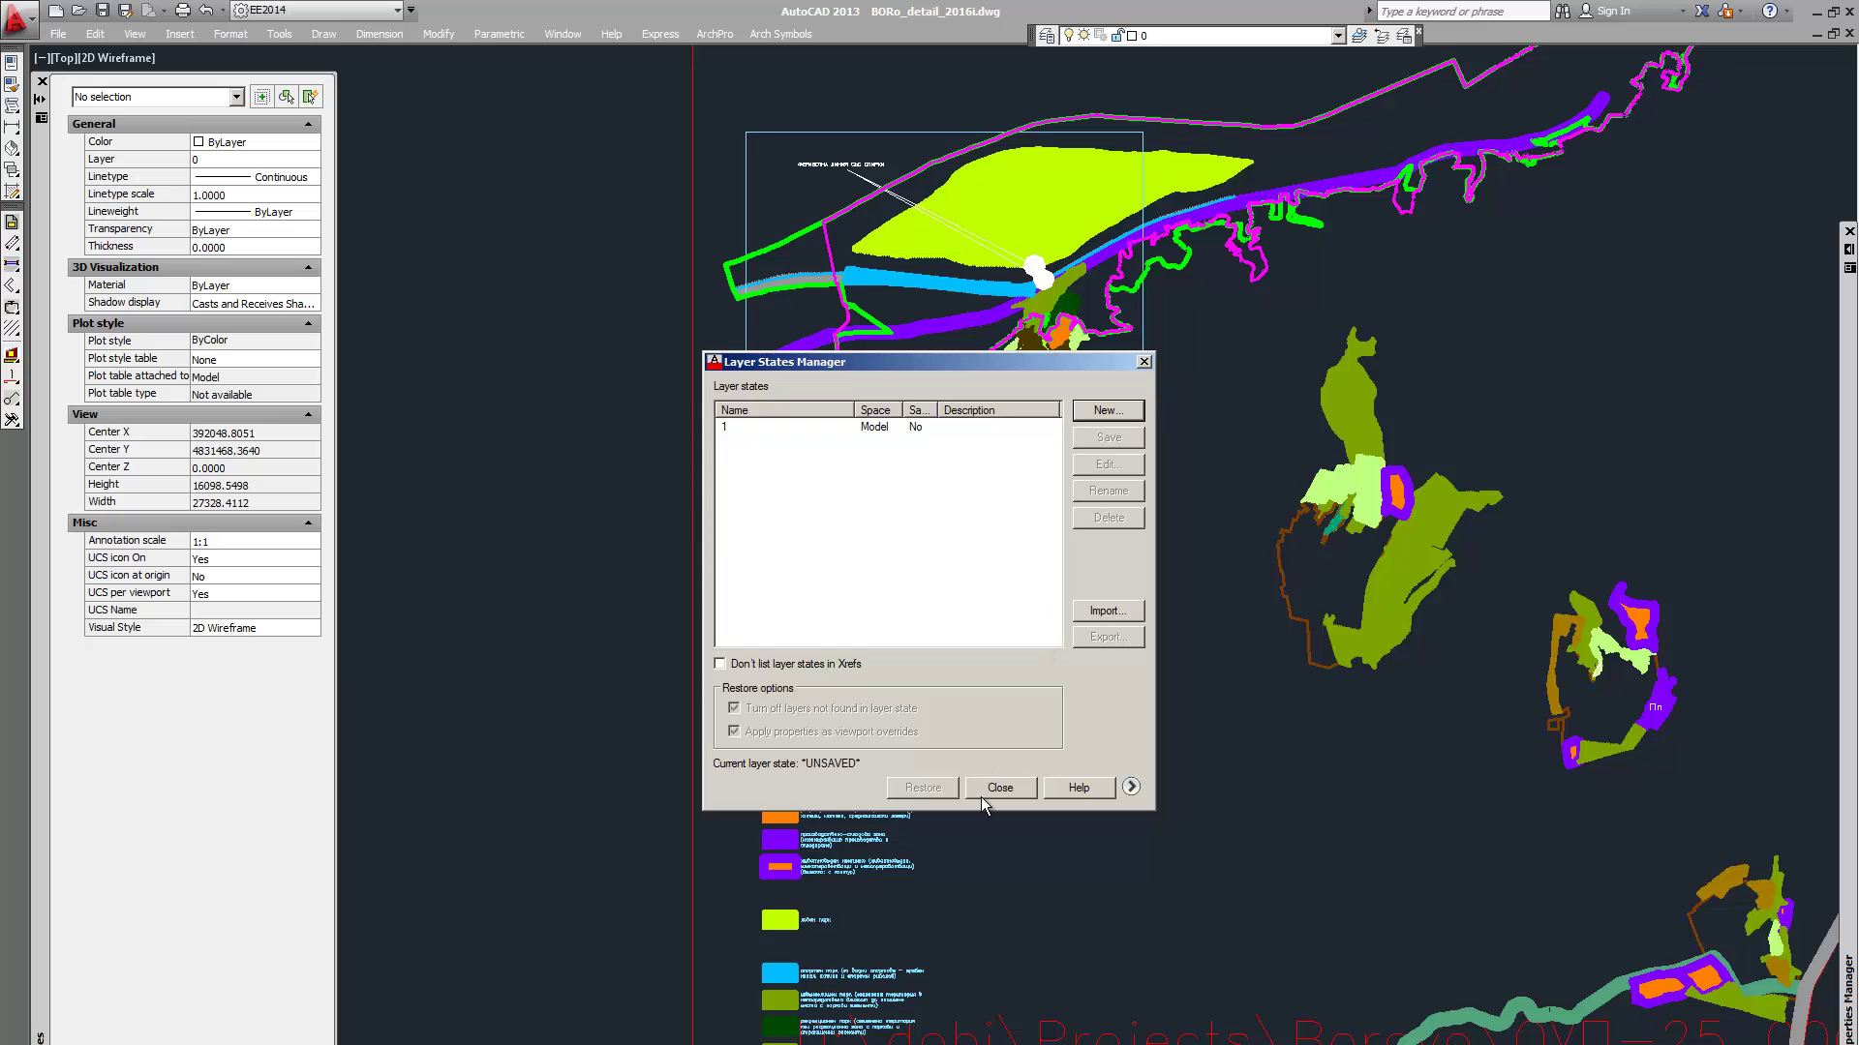
{"action": "left_click", "coordinate": [936, 427]}
{"action": "left_click", "coordinate": [922, 787]}
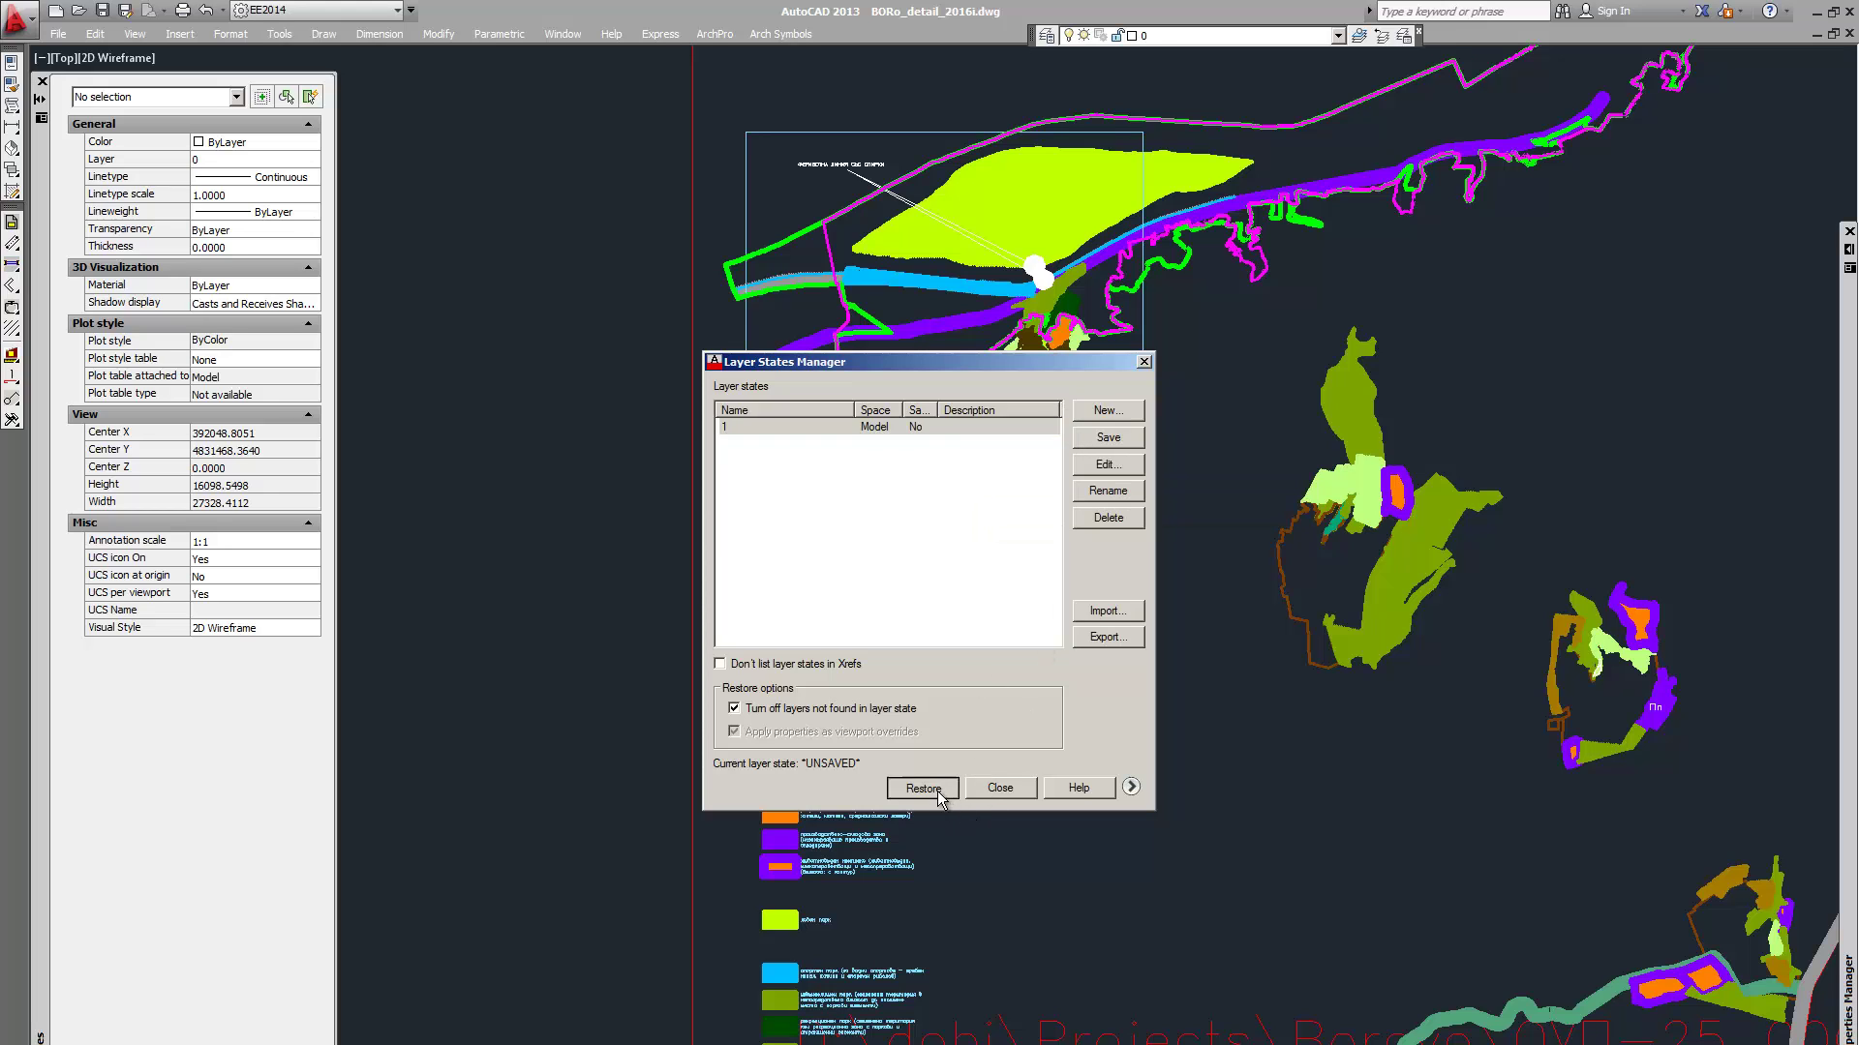
{"action": "scroll", "coordinate": [1058, 474], "scroll_direction": "down", "scroll_amount": 3}
{"action": "scroll", "coordinate": [1039, 362], "scroll_direction": "up", "scroll_amount": 3}
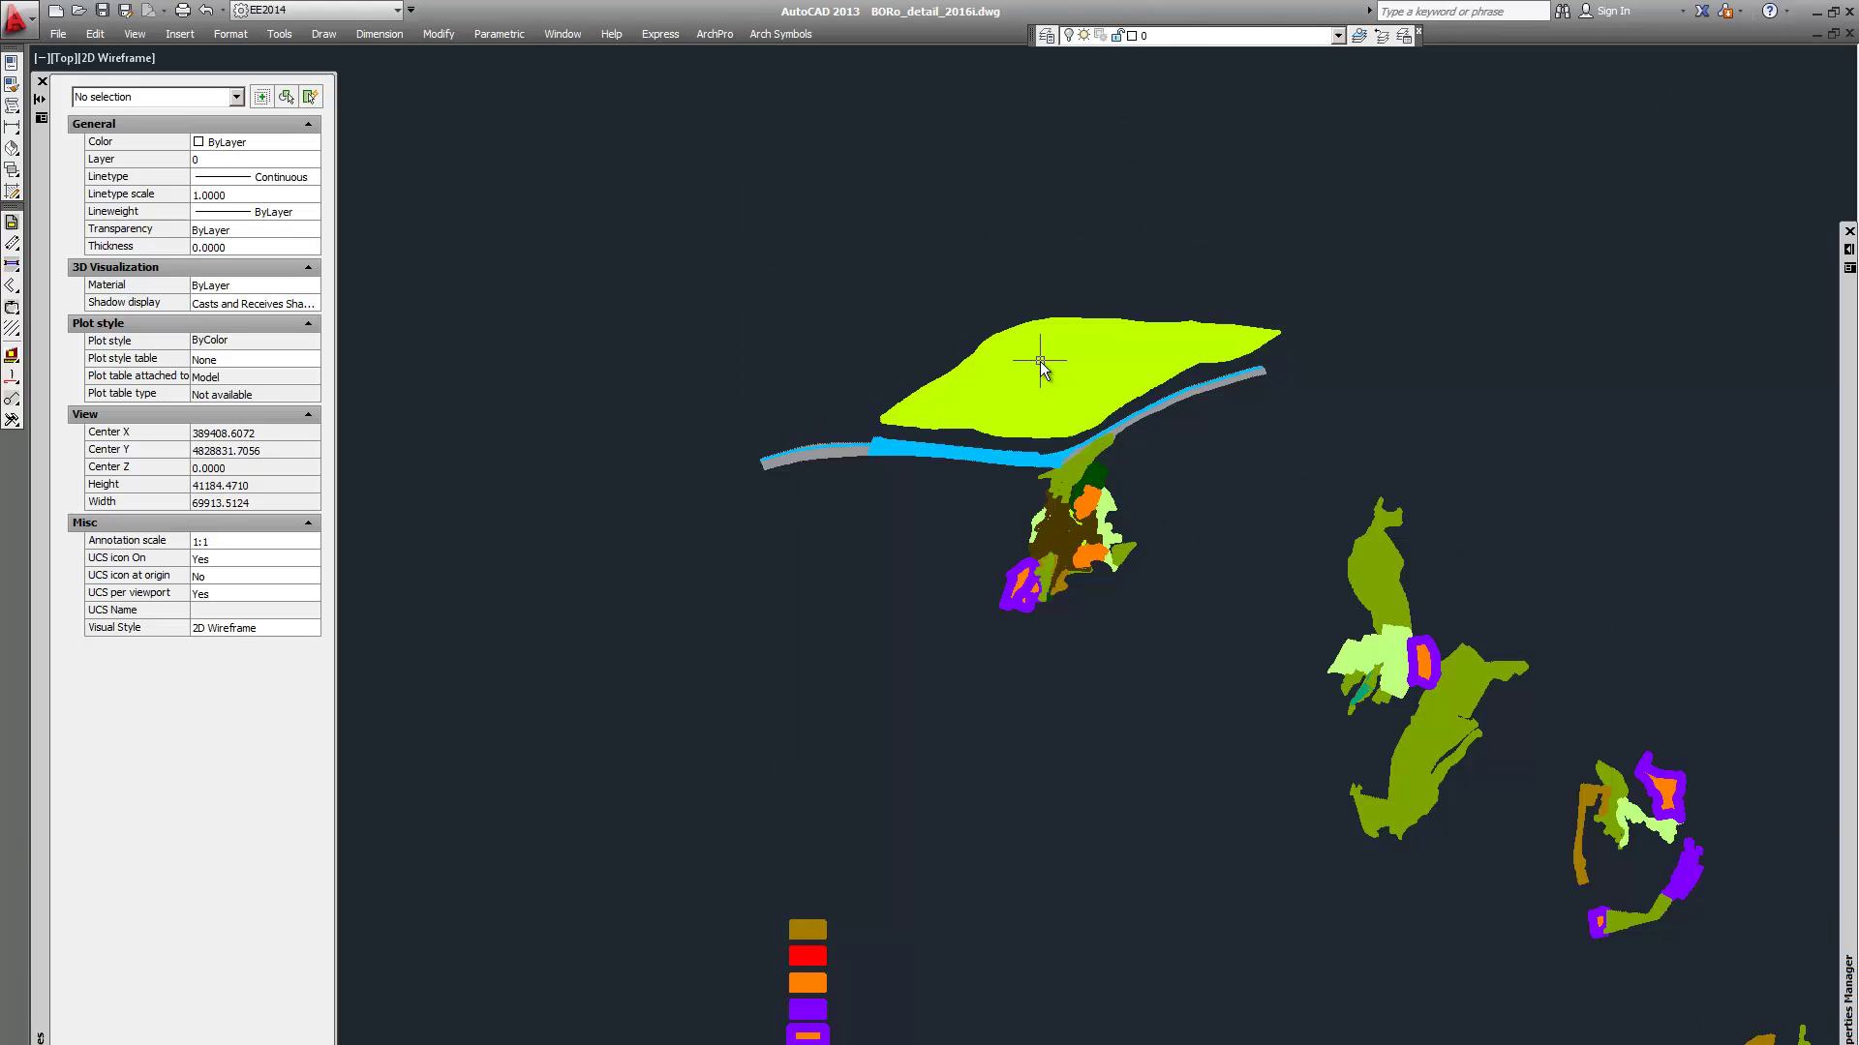
{"action": "scroll", "coordinate": [1136, 579], "scroll_direction": "up", "scroll_amount": 6}
{"action": "scroll", "coordinate": [1137, 579], "scroll_direction": "down", "scroll_amount": 6}
{"action": "scroll", "coordinate": [1223, 648], "scroll_direction": "up", "scroll_amount": 6}
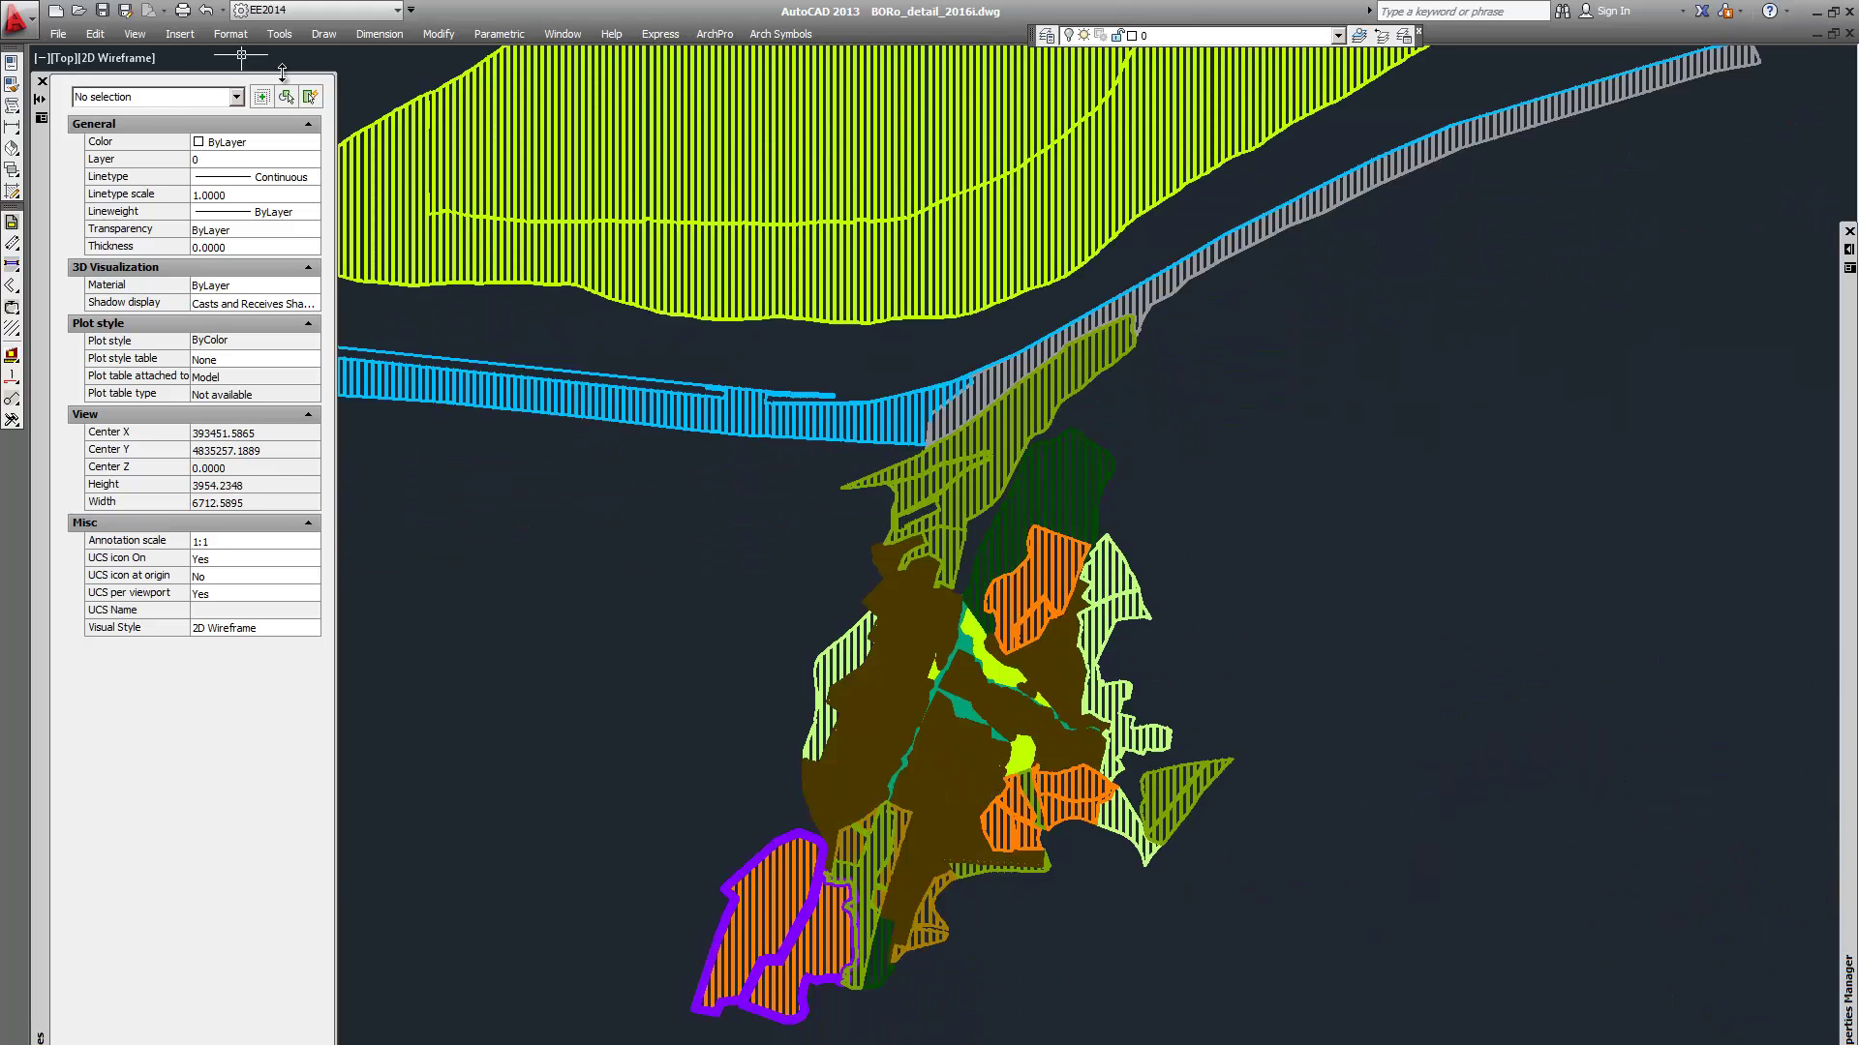
Create a blank metric Drawing2, then return to BORo_detail_2016i.dwg
{"action": "left_click", "coordinate": [58, 34]}
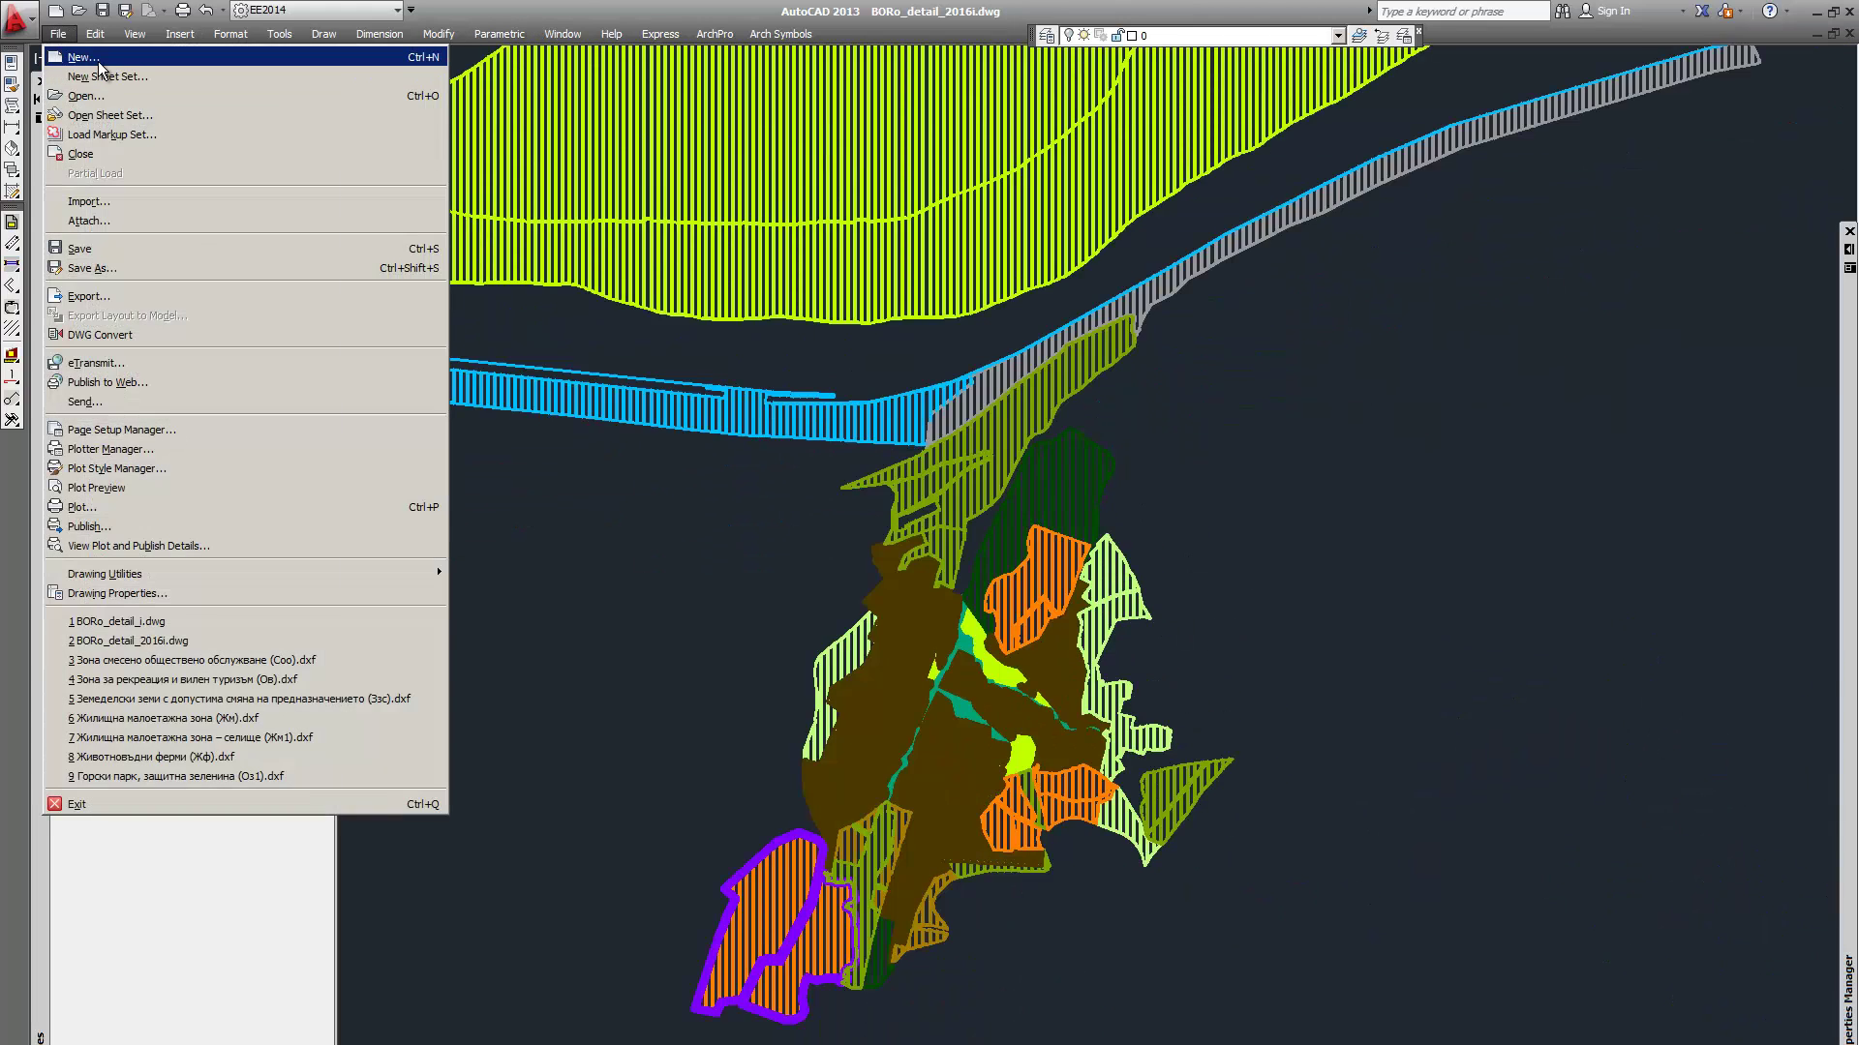
{"action": "left_click", "coordinate": [77, 53]}
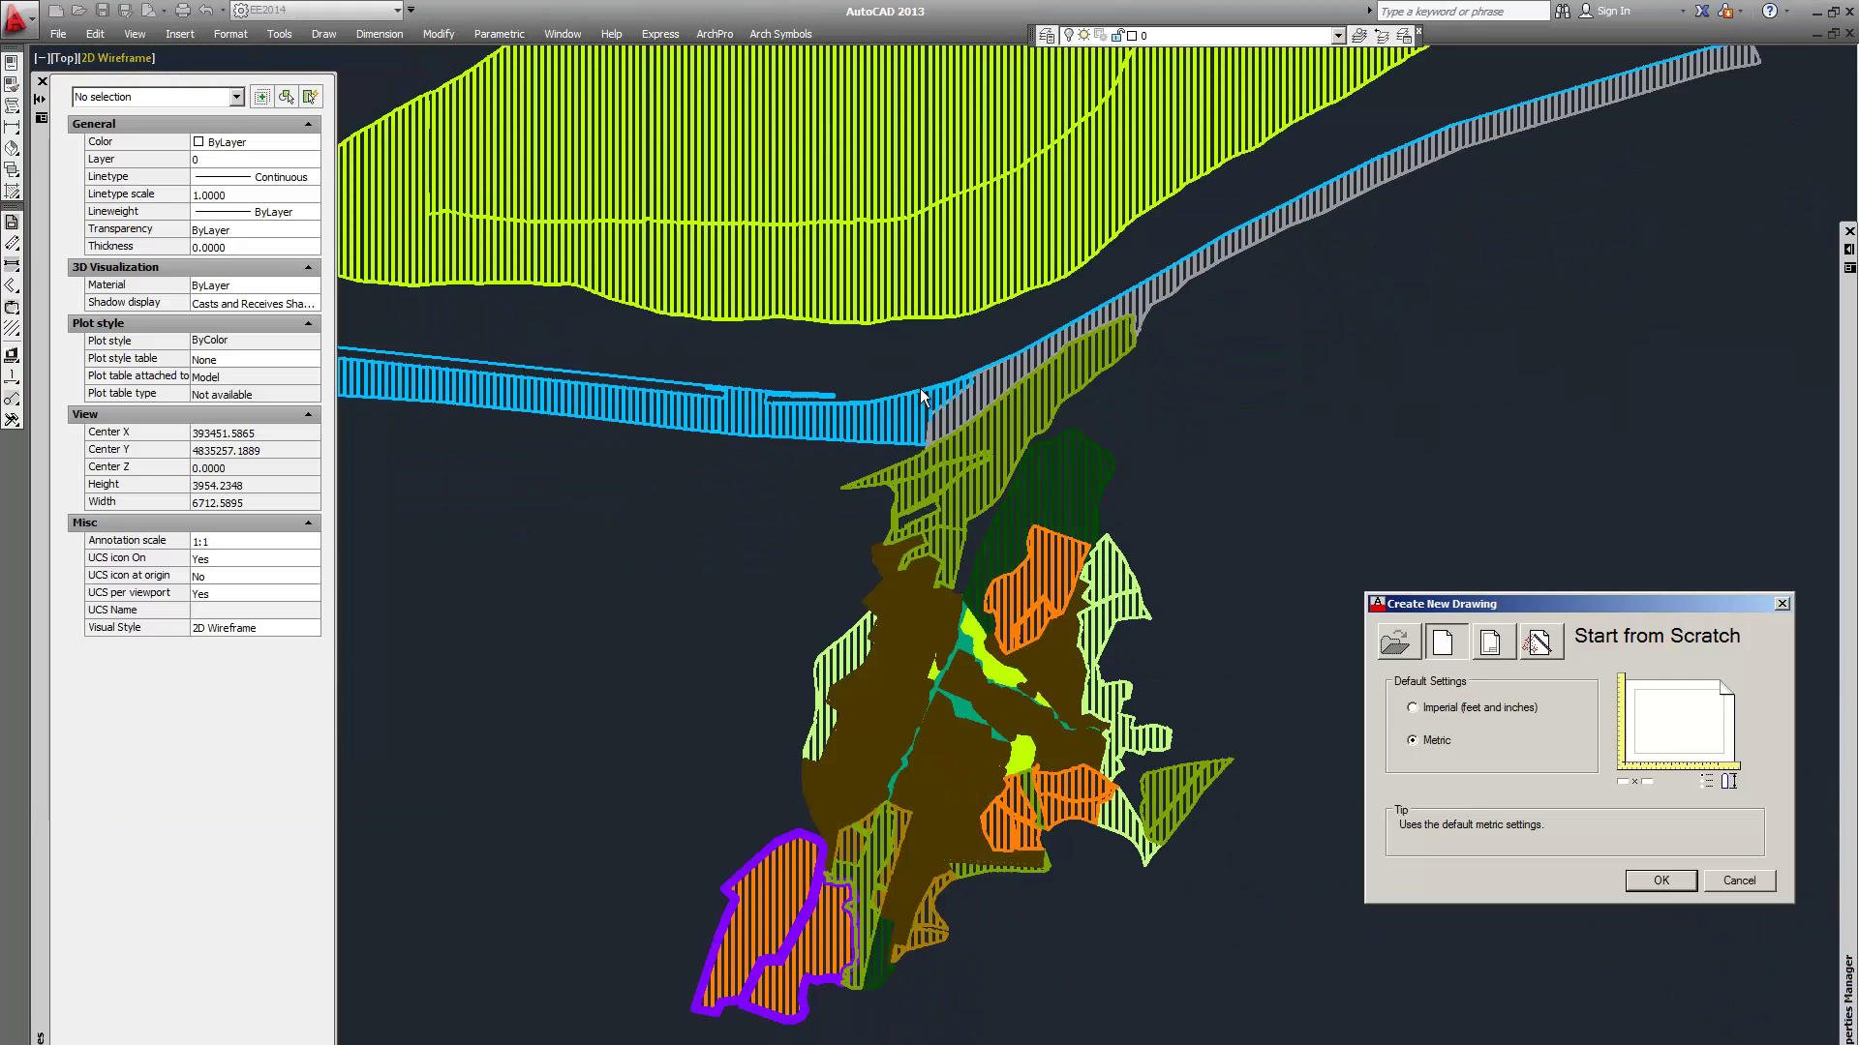
{"action": "left_click", "coordinate": [1661, 881]}
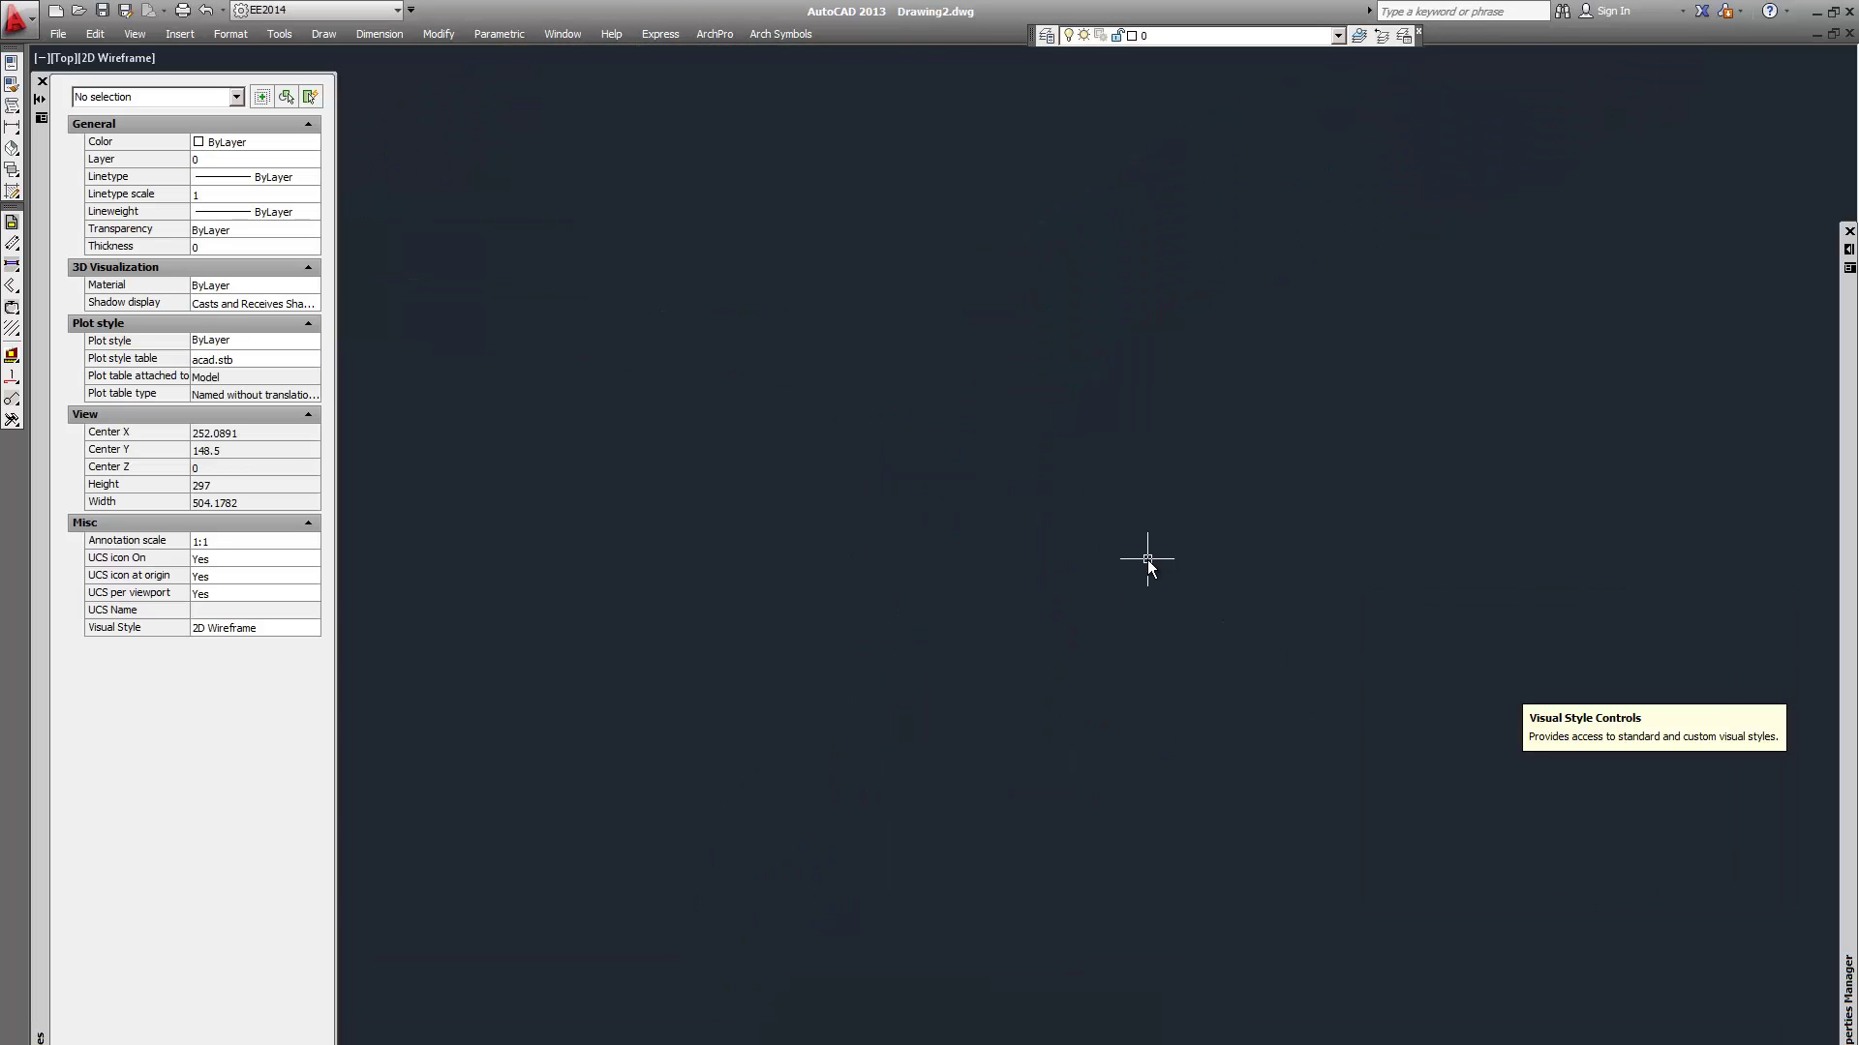
{"action": "key", "text": "alt+Tab"}
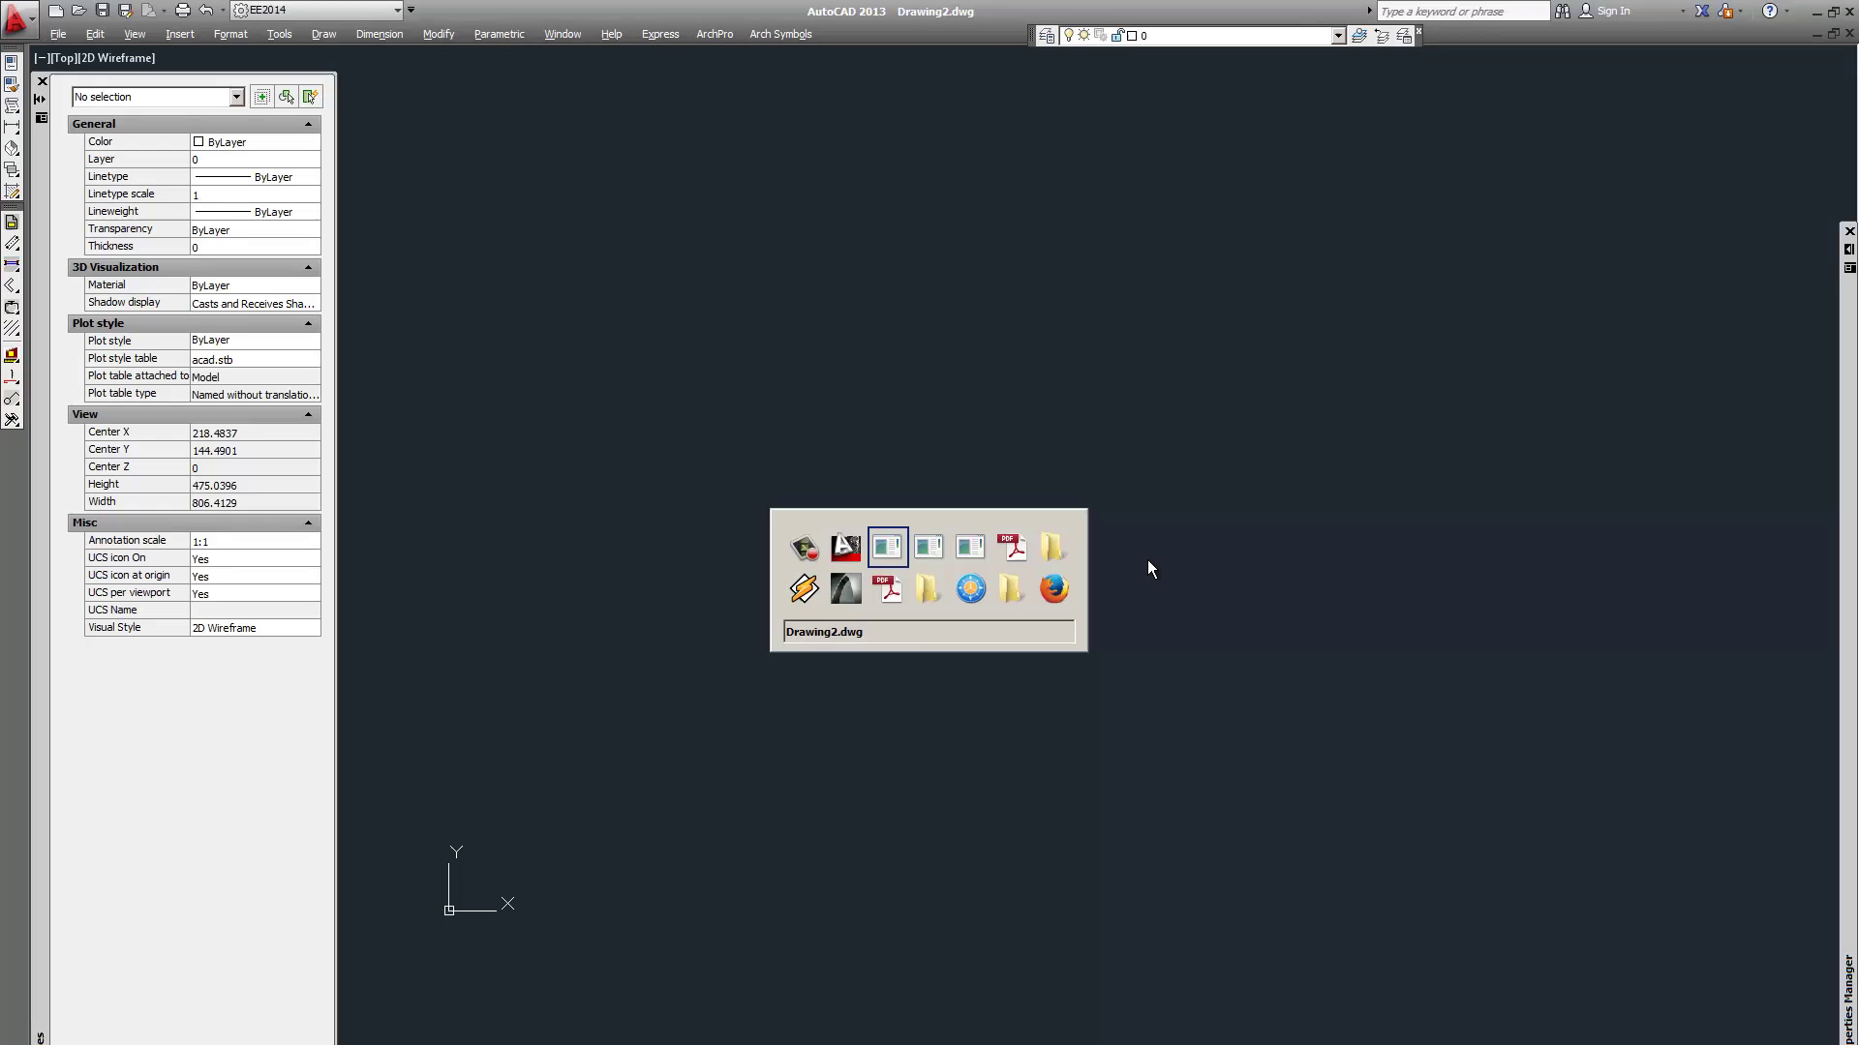
{"action": "key", "text": "alt+Tab"}
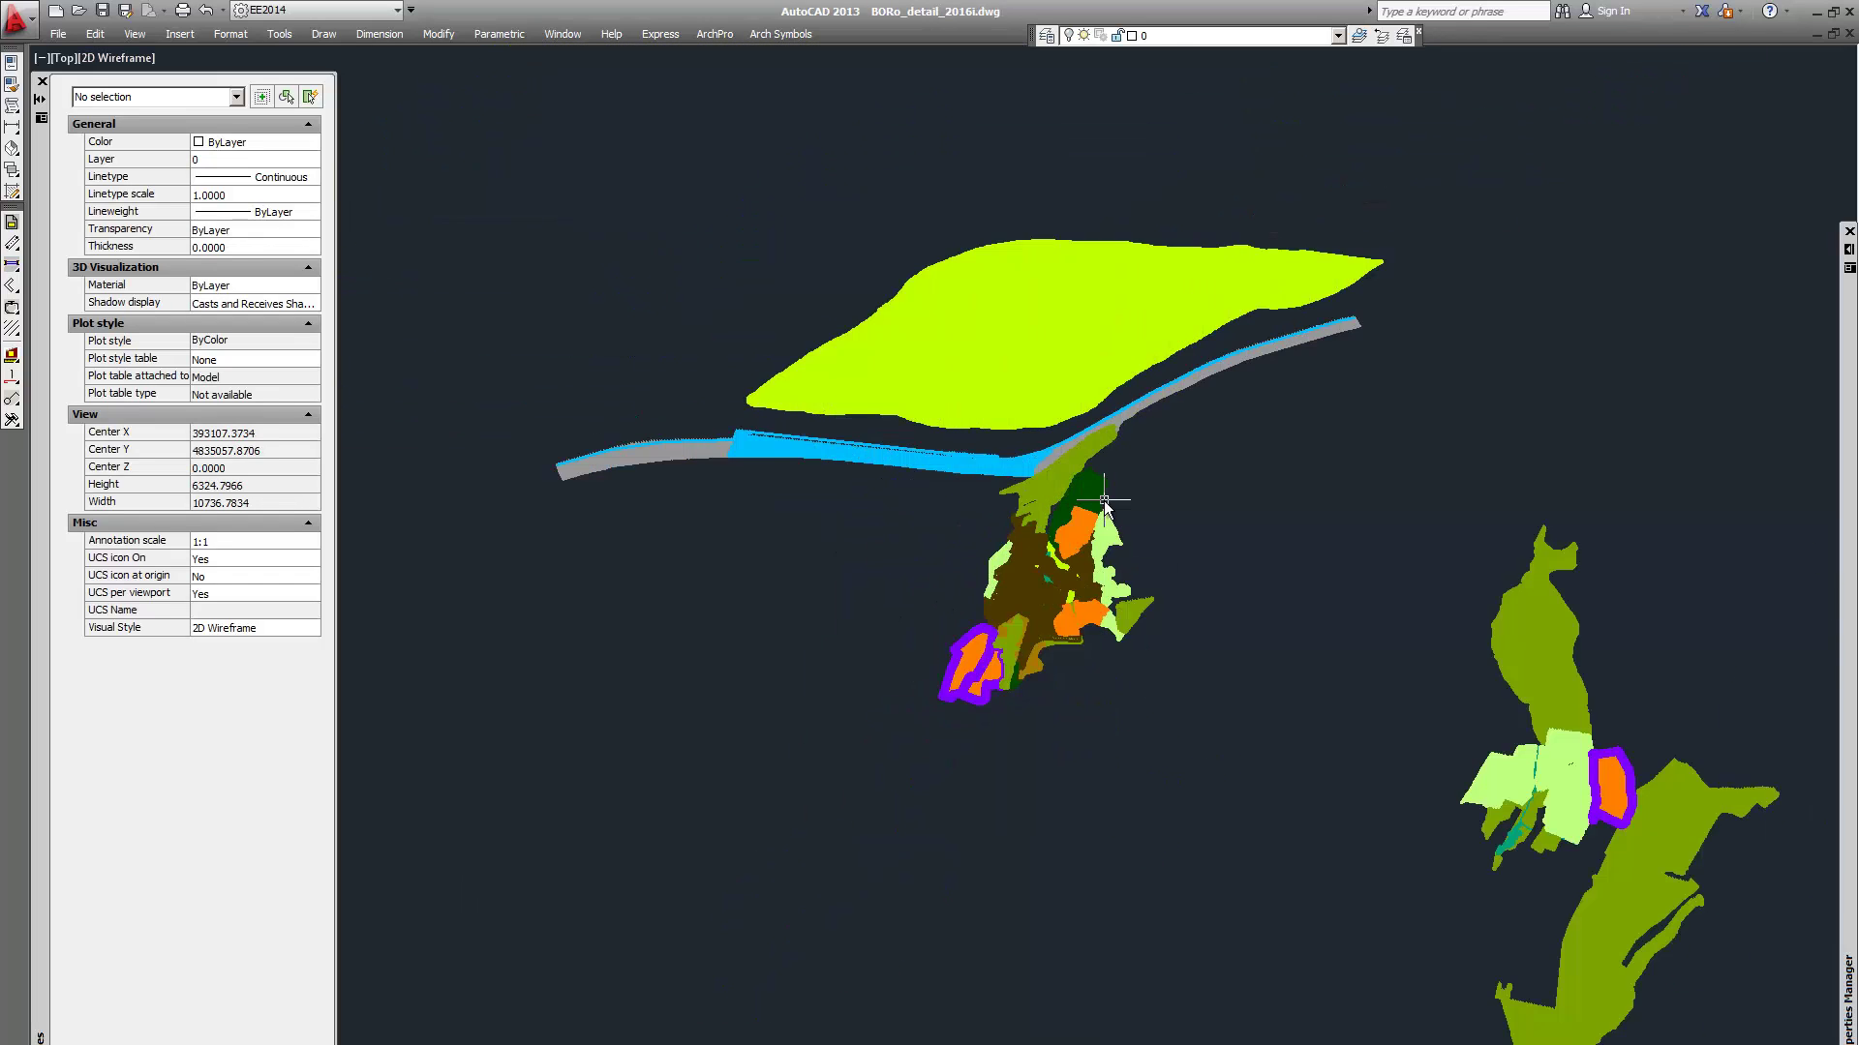
Isolate the purple _jivotnovadni layer using one of its hatches
{"action": "scroll", "coordinate": [1104, 500], "scroll_direction": "down", "scroll_amount": 5}
{"action": "scroll", "coordinate": [1141, 478], "scroll_direction": "up", "scroll_amount": 2}
{"action": "scroll", "coordinate": [1204, 475], "scroll_direction": "down", "scroll_amount": 2}
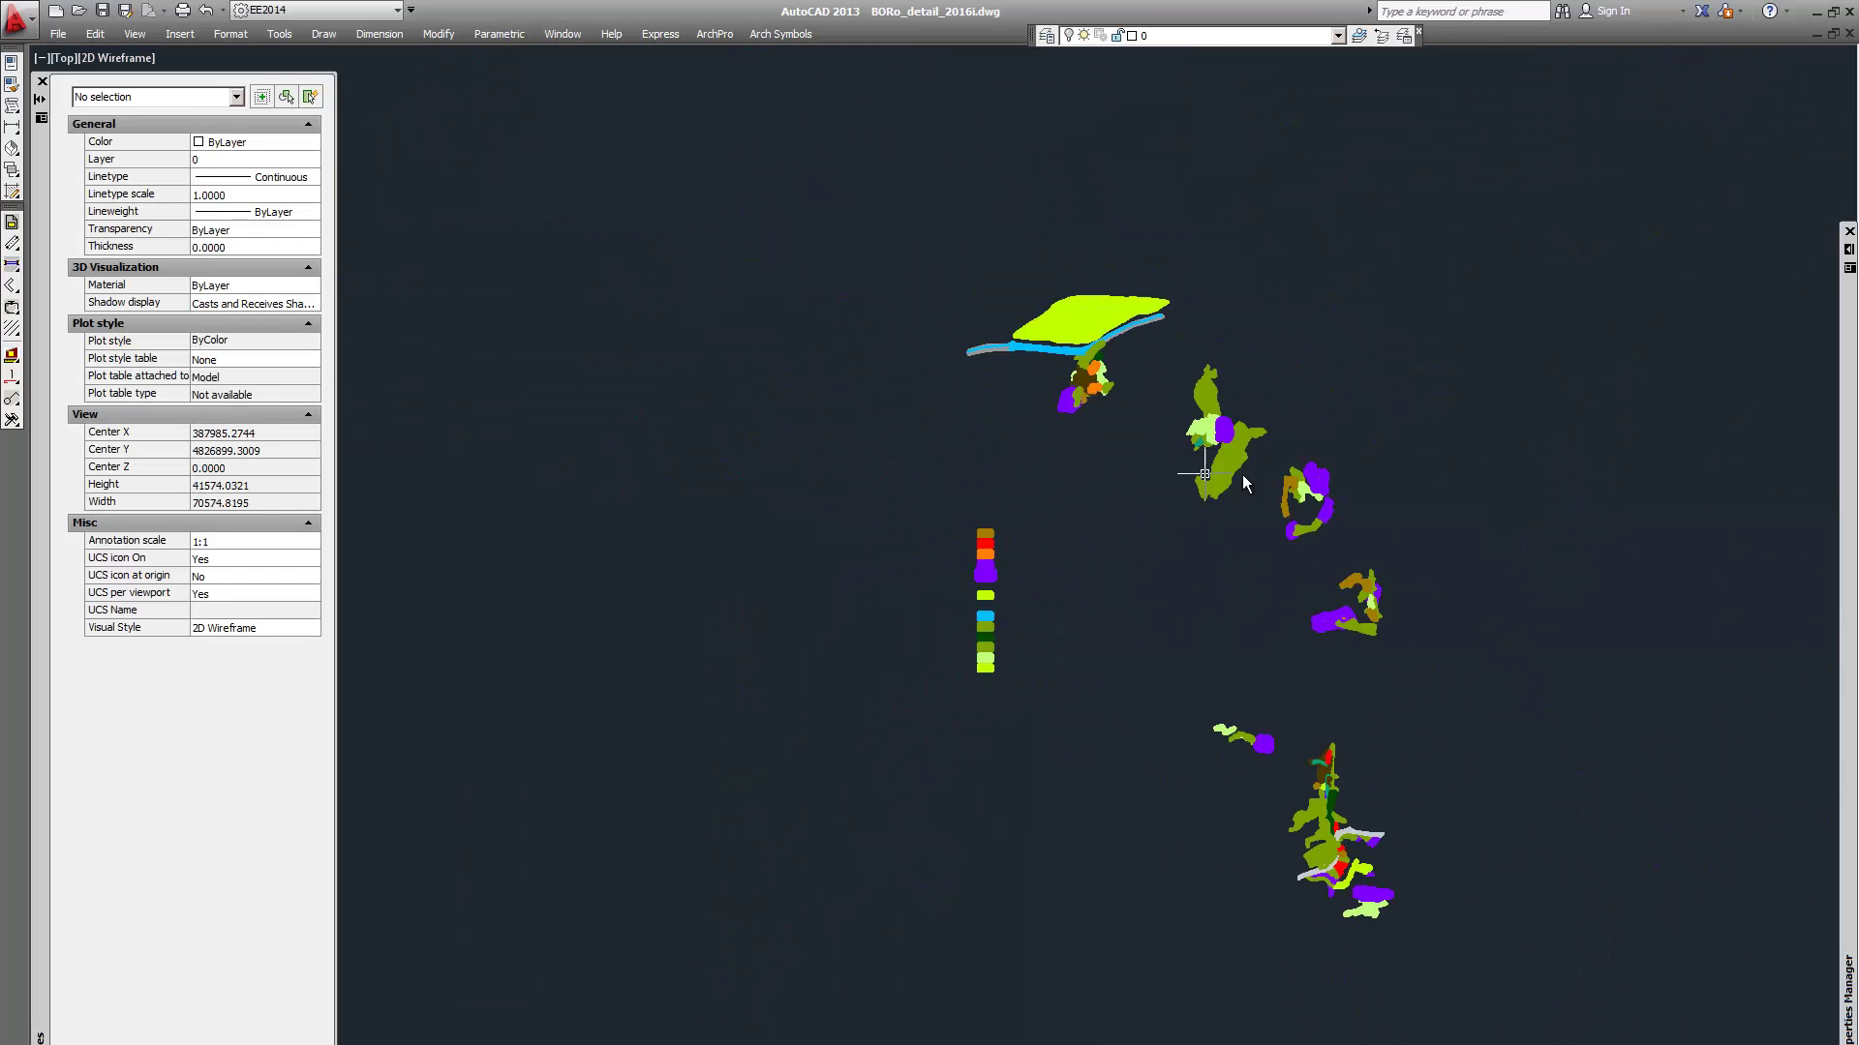
{"action": "scroll", "coordinate": [1205, 474], "scroll_direction": "up", "scroll_amount": 10}
{"action": "scroll", "coordinate": [1348, 797], "scroll_direction": "down", "scroll_amount": 8}
{"action": "scroll", "coordinate": [1128, 581], "scroll_direction": "up", "scroll_amount": 10}
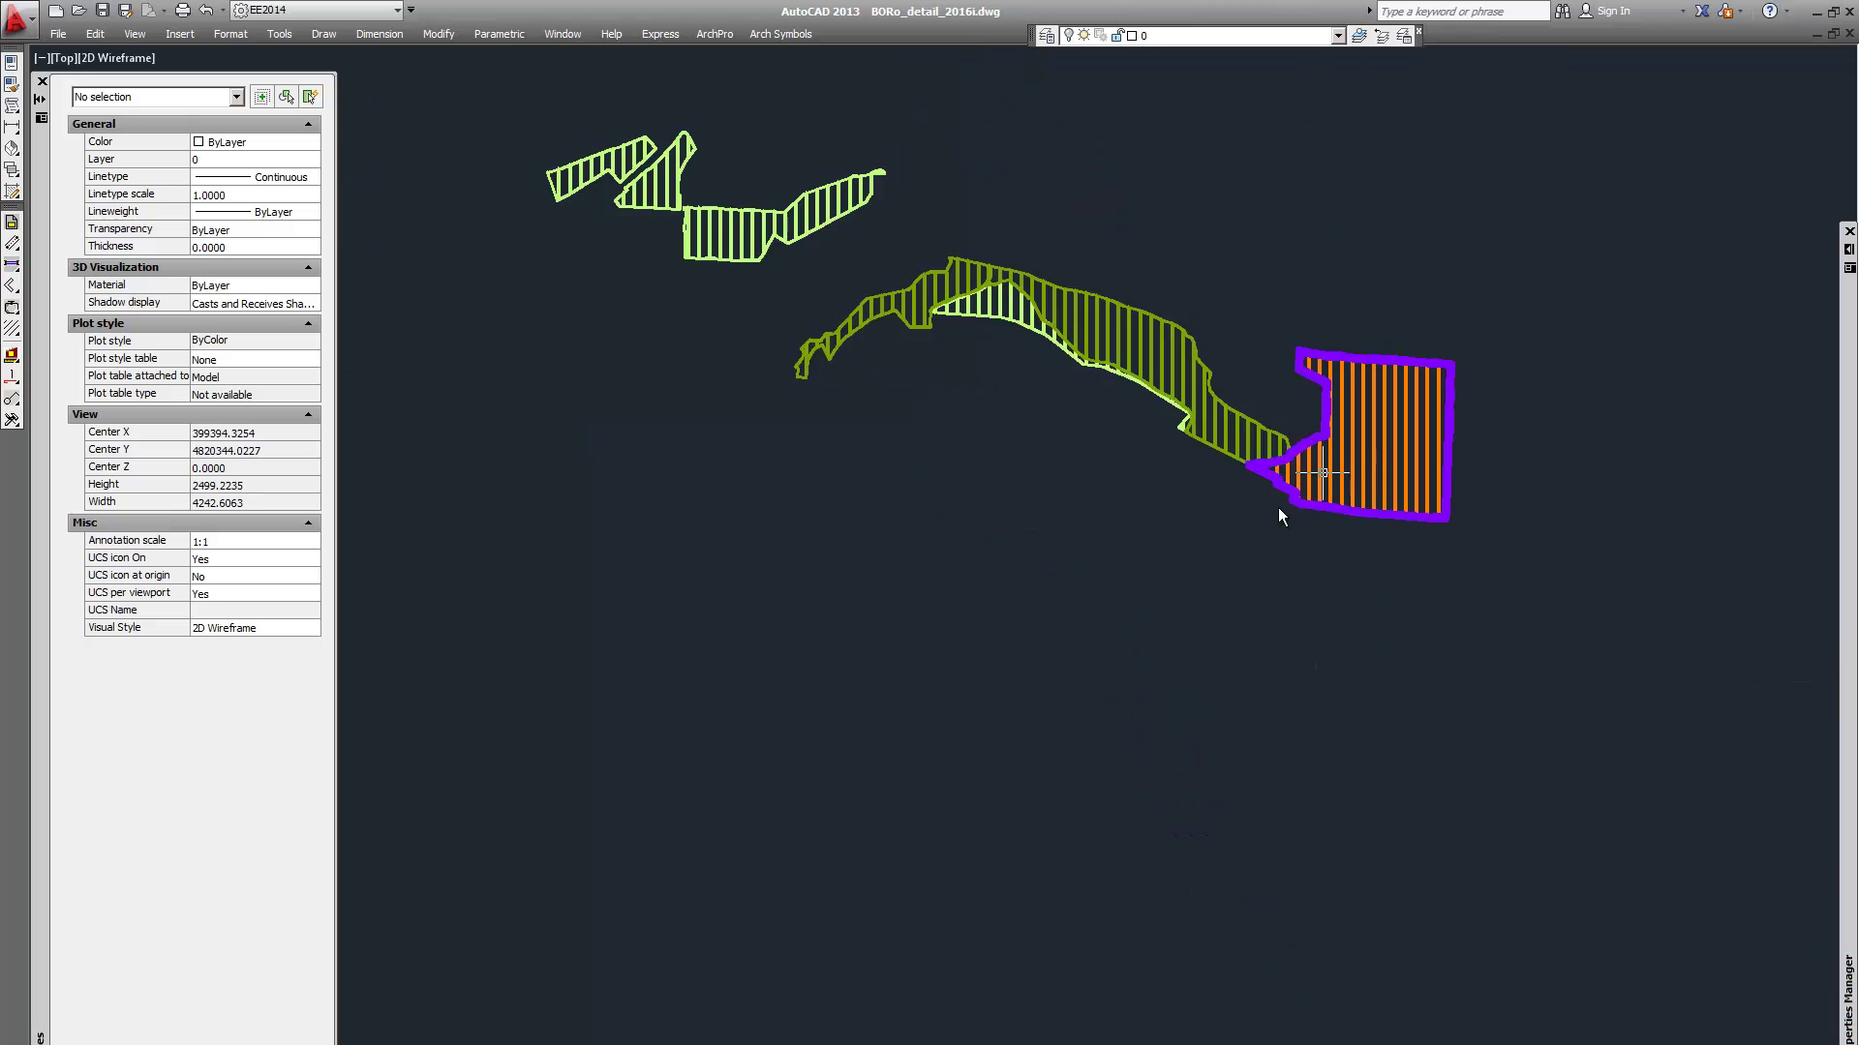
{"action": "scroll", "coordinate": [1278, 508], "scroll_direction": "down", "scroll_amount": 8}
{"action": "scroll", "coordinate": [1332, 684], "scroll_direction": "up", "scroll_amount": 3}
{"action": "scroll", "coordinate": [1311, 319], "scroll_direction": "down", "scroll_amount": 3}
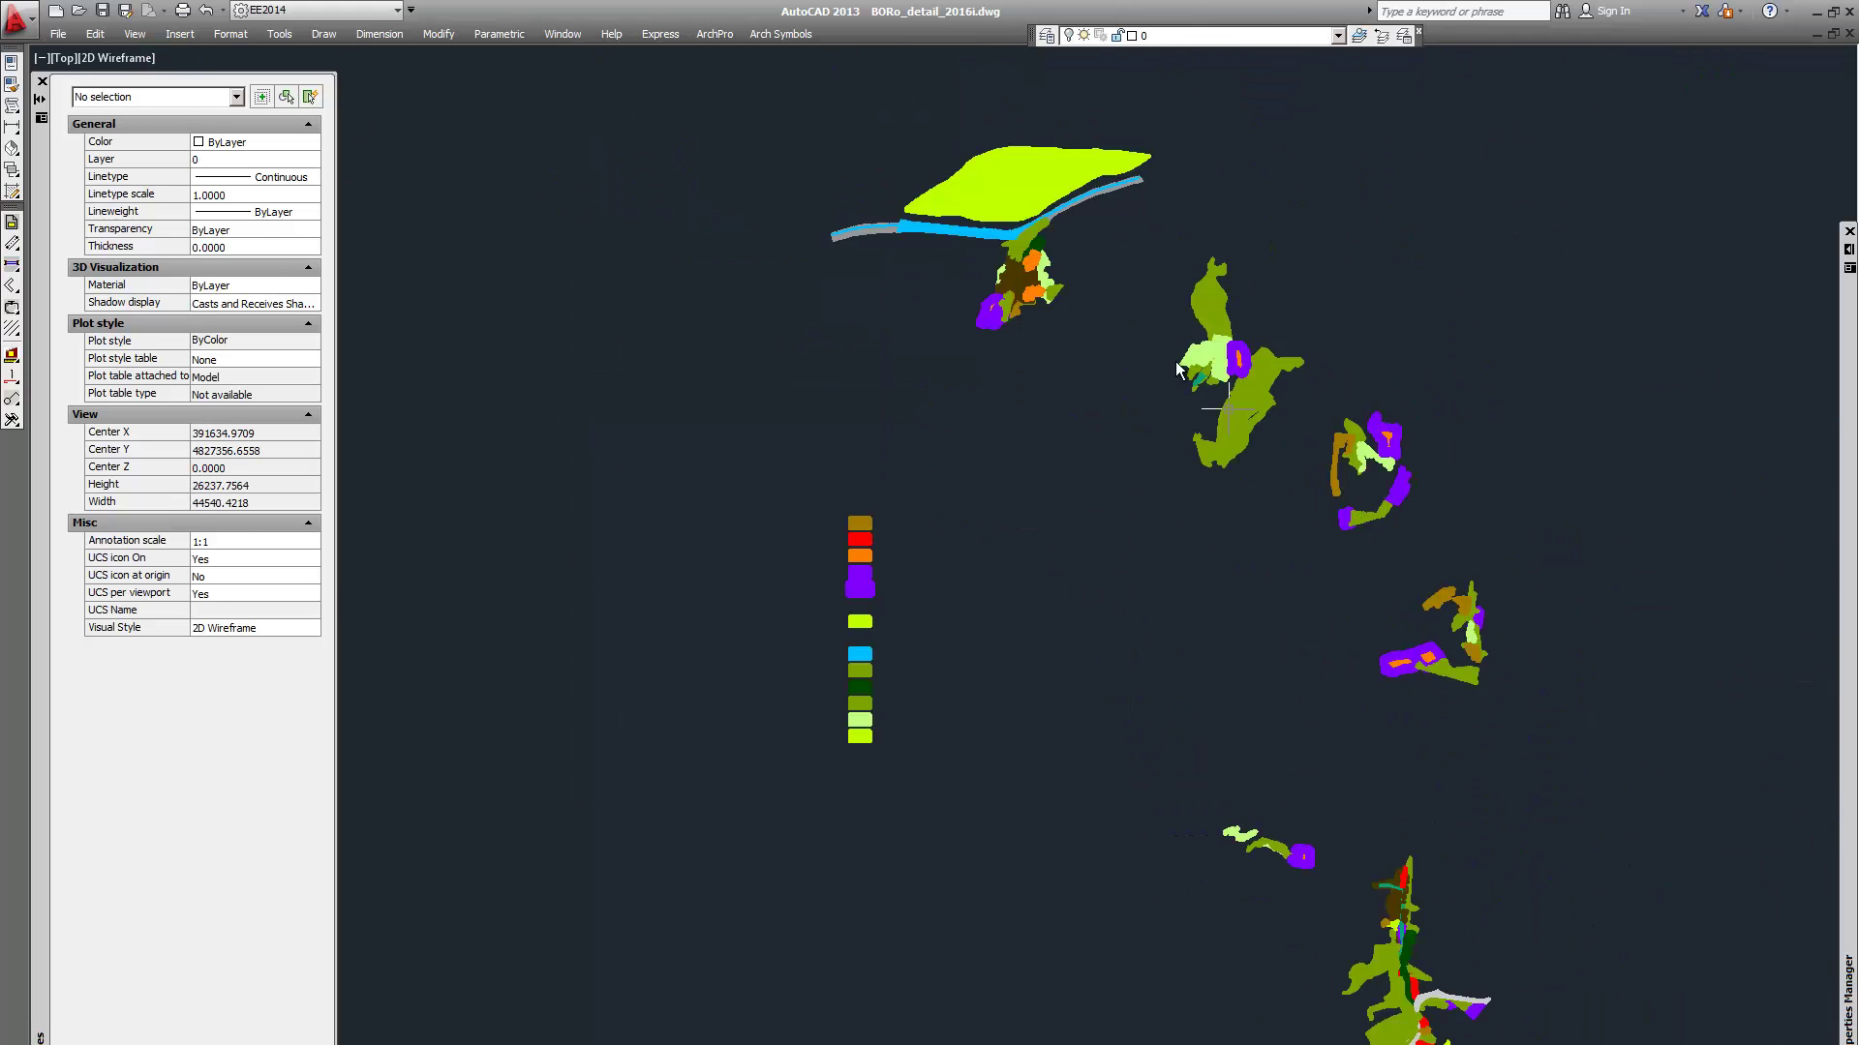
{"action": "scroll", "coordinate": [1039, 233], "scroll_direction": "up", "scroll_amount": 5}
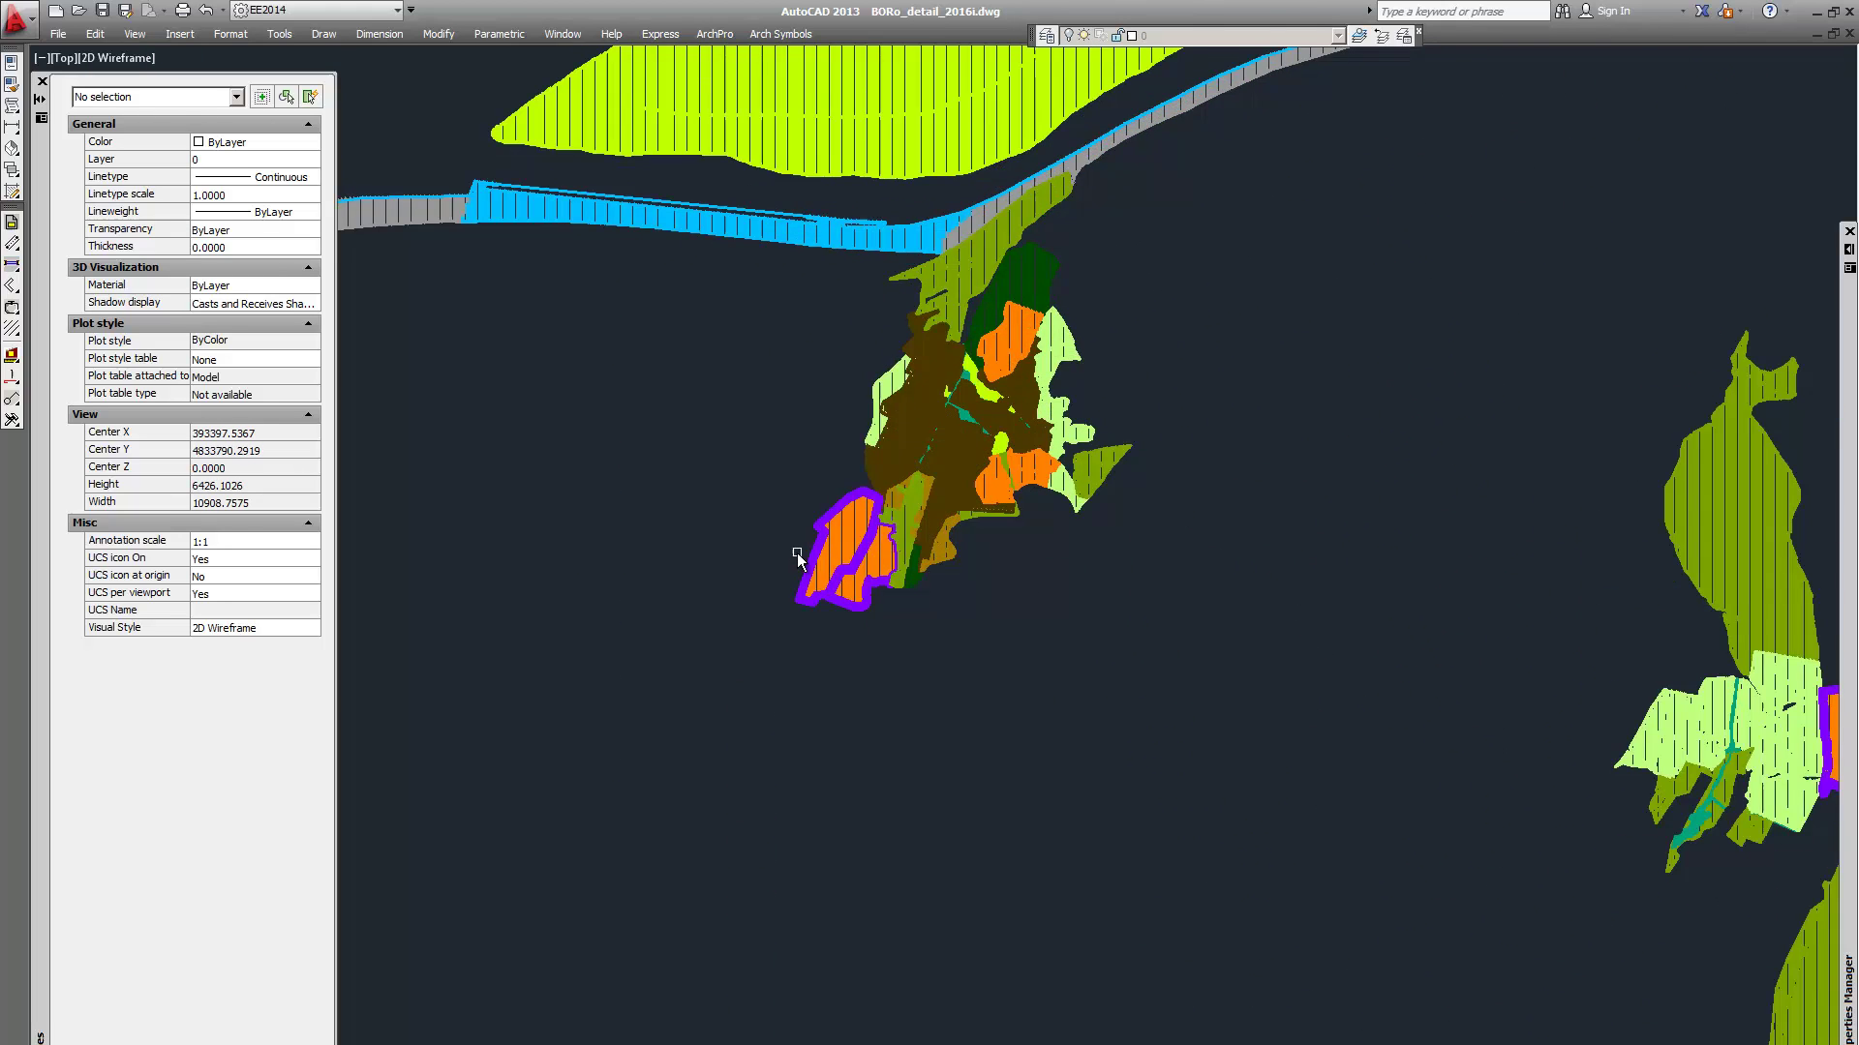
{"action": "scroll", "coordinate": [798, 555], "scroll_direction": "up", "scroll_amount": 5}
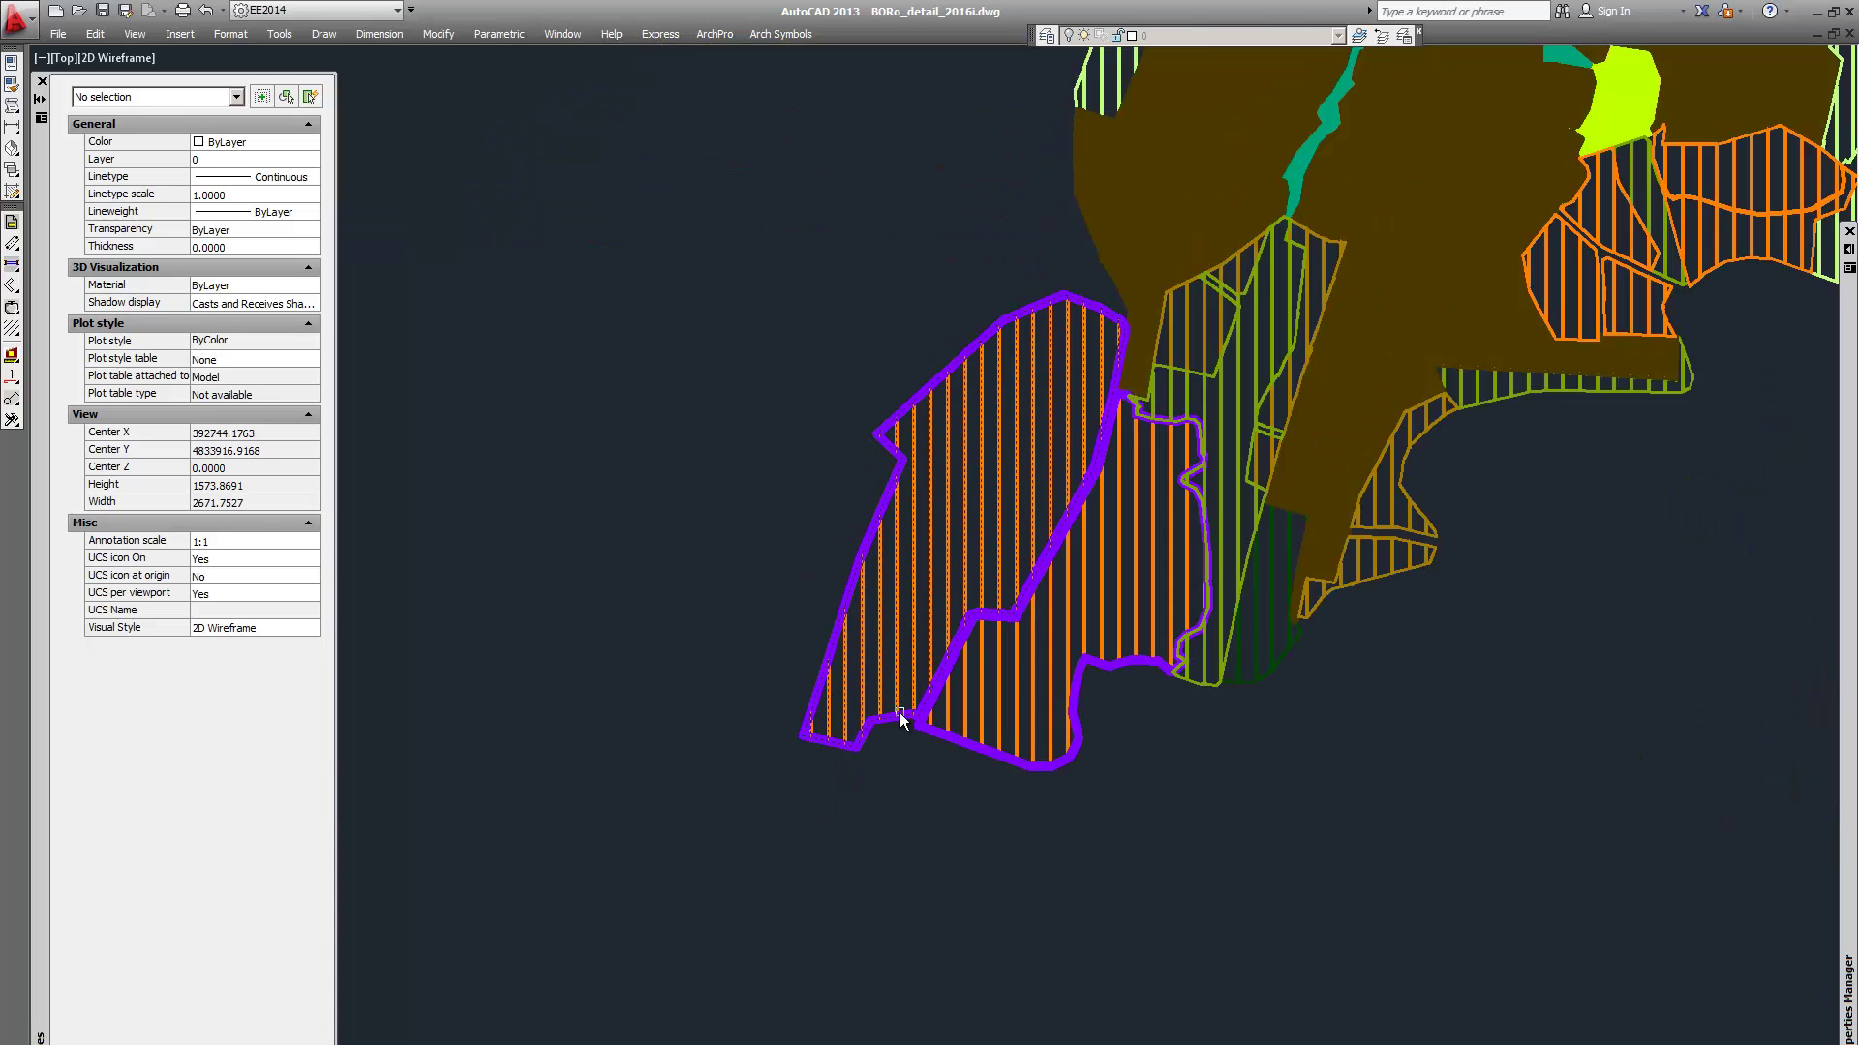
{"action": "left_click", "coordinate": [900, 718]}
Crossing-window select all 22 purple hatches and bring up Drawing2
{"action": "scroll", "coordinate": [925, 432], "scroll_direction": "down", "scroll_amount": 12}
{"action": "left_click", "coordinate": [1132, 778]}
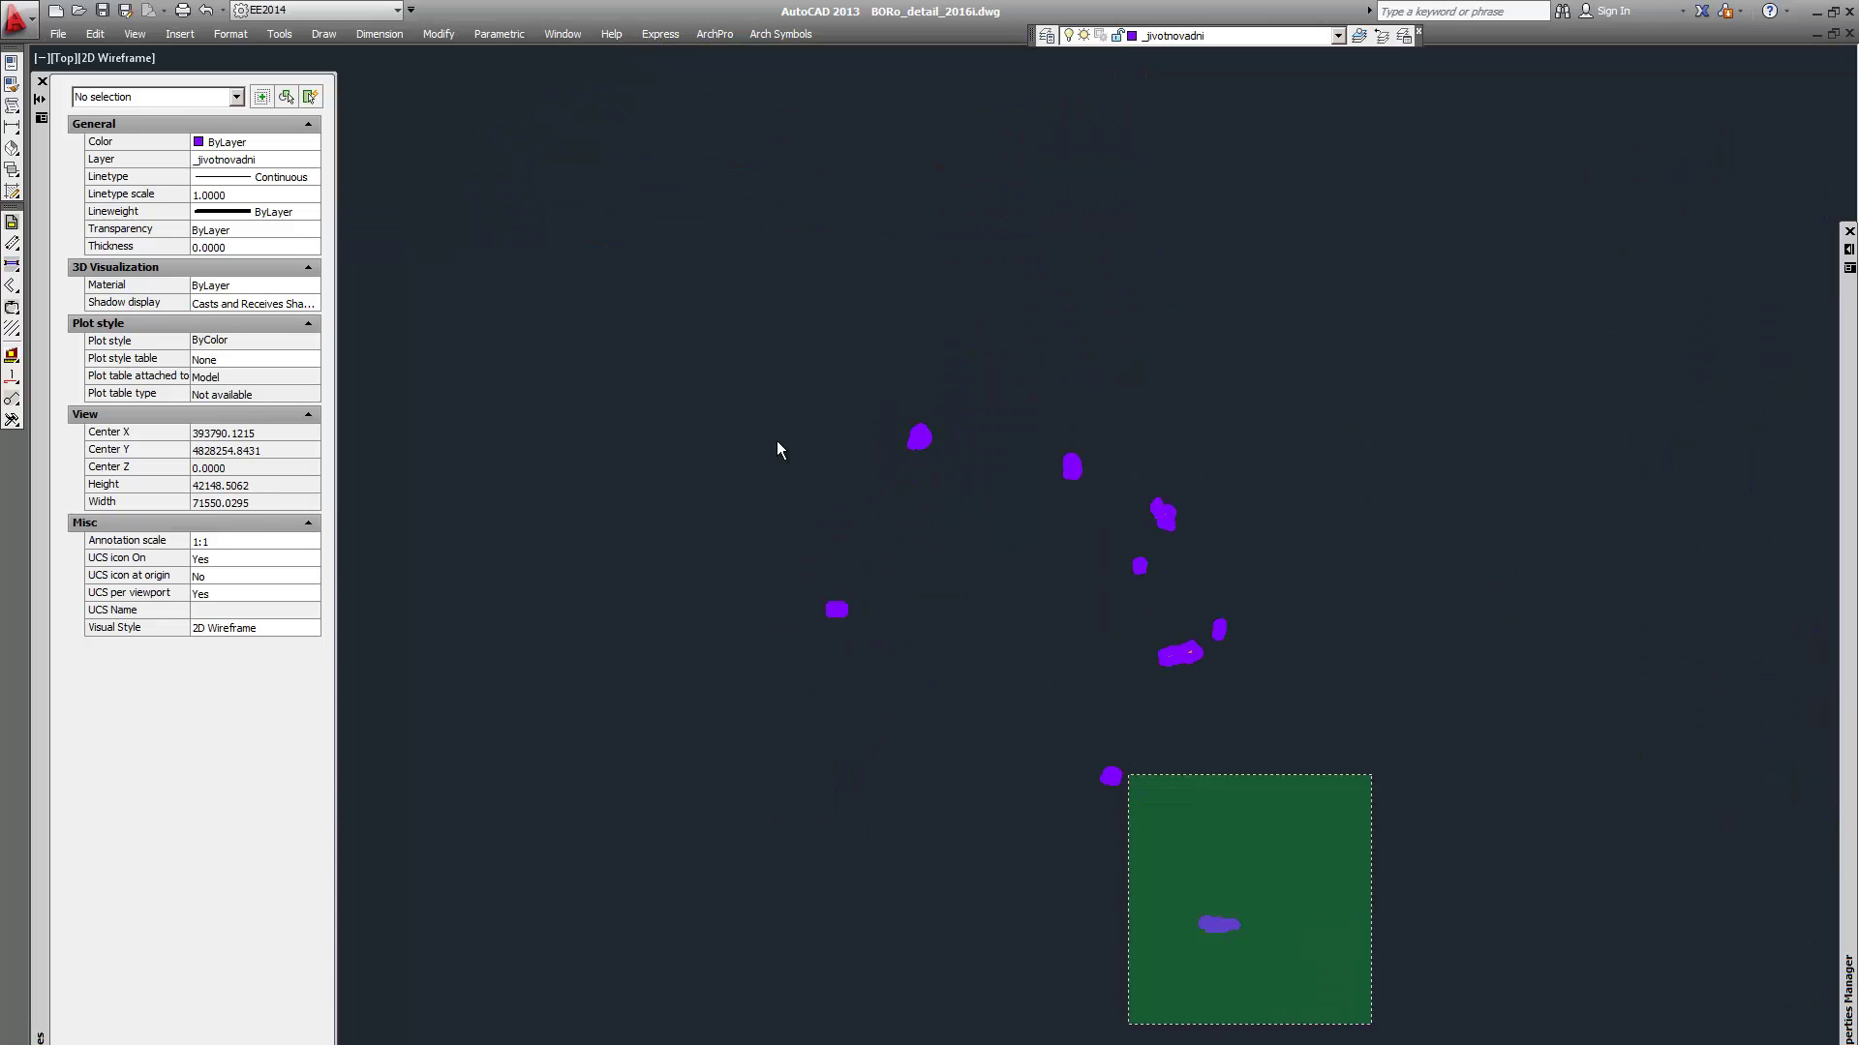
{"action": "left_click", "coordinate": [677, 300]}
{"action": "key", "text": "Escape"}
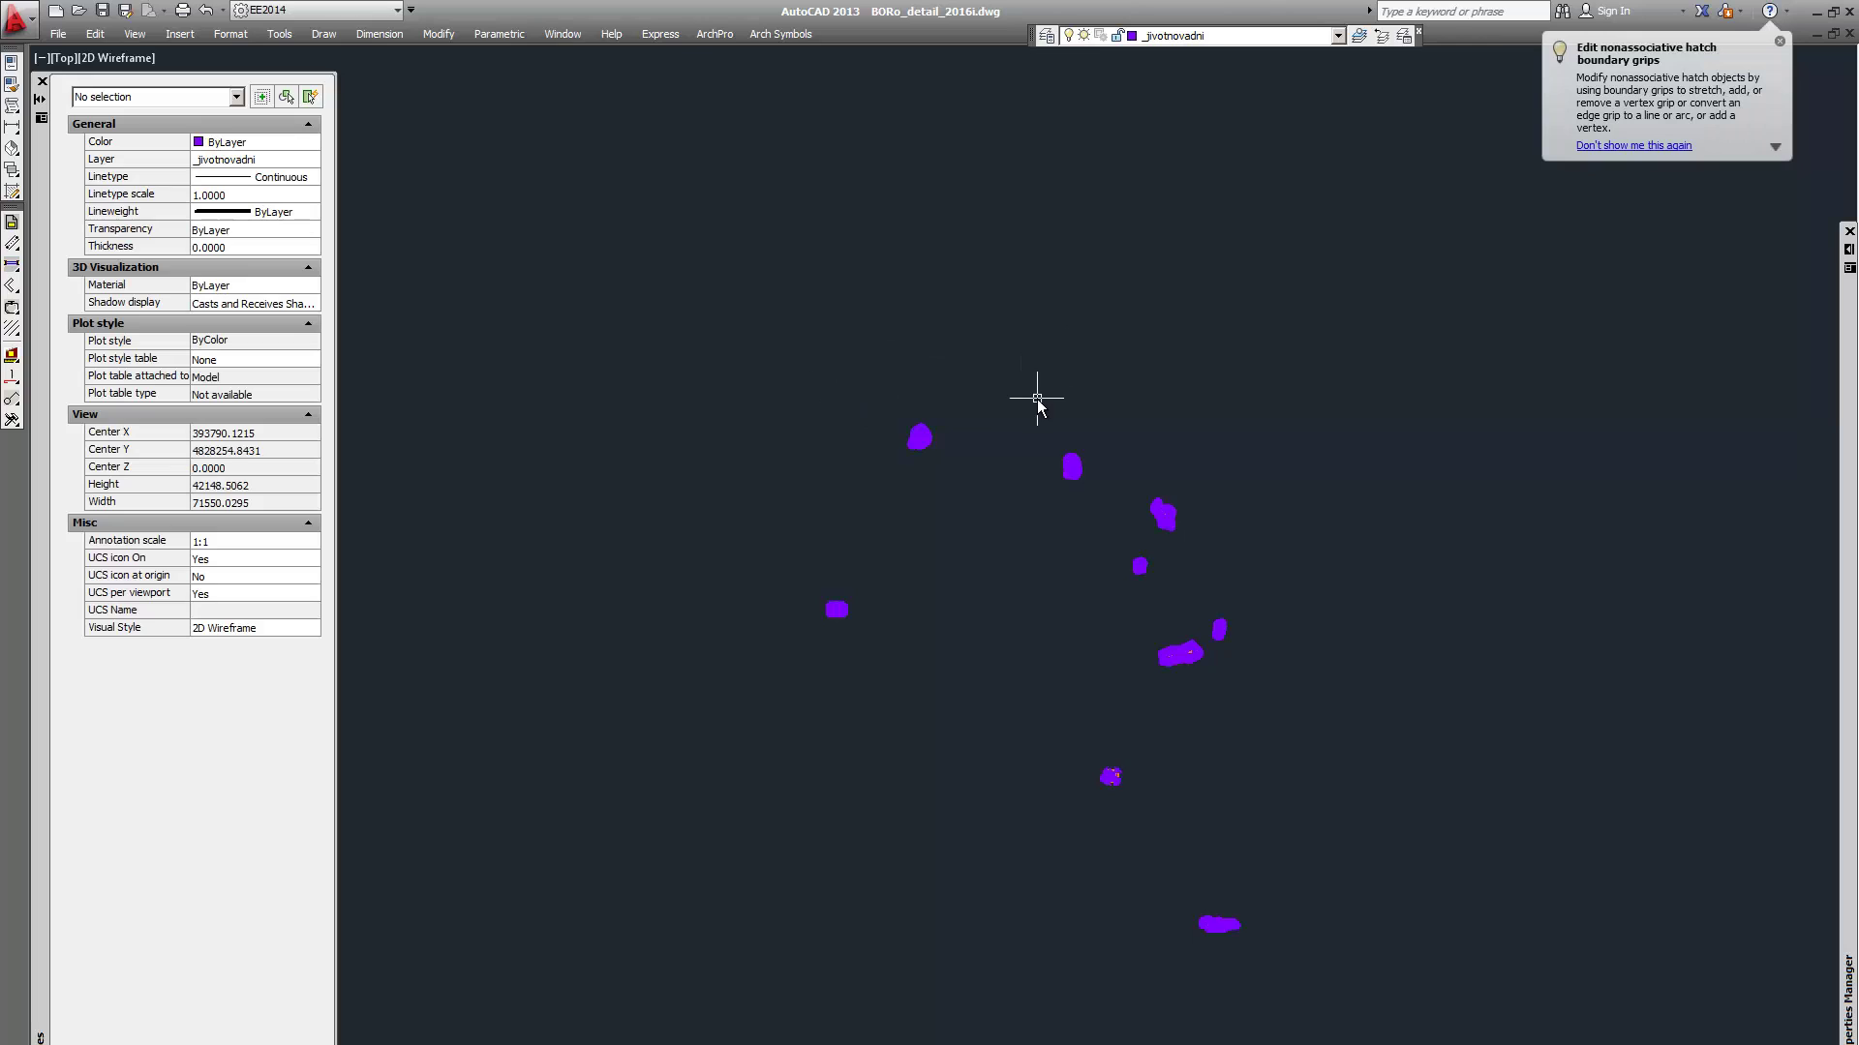
{"action": "scroll", "coordinate": [1036, 400], "scroll_direction": "down", "scroll_amount": 4}
{"action": "left_click", "coordinate": [735, 195]}
{"action": "left_click", "coordinate": [1397, 841]}
{"action": "key", "text": "Escape"}
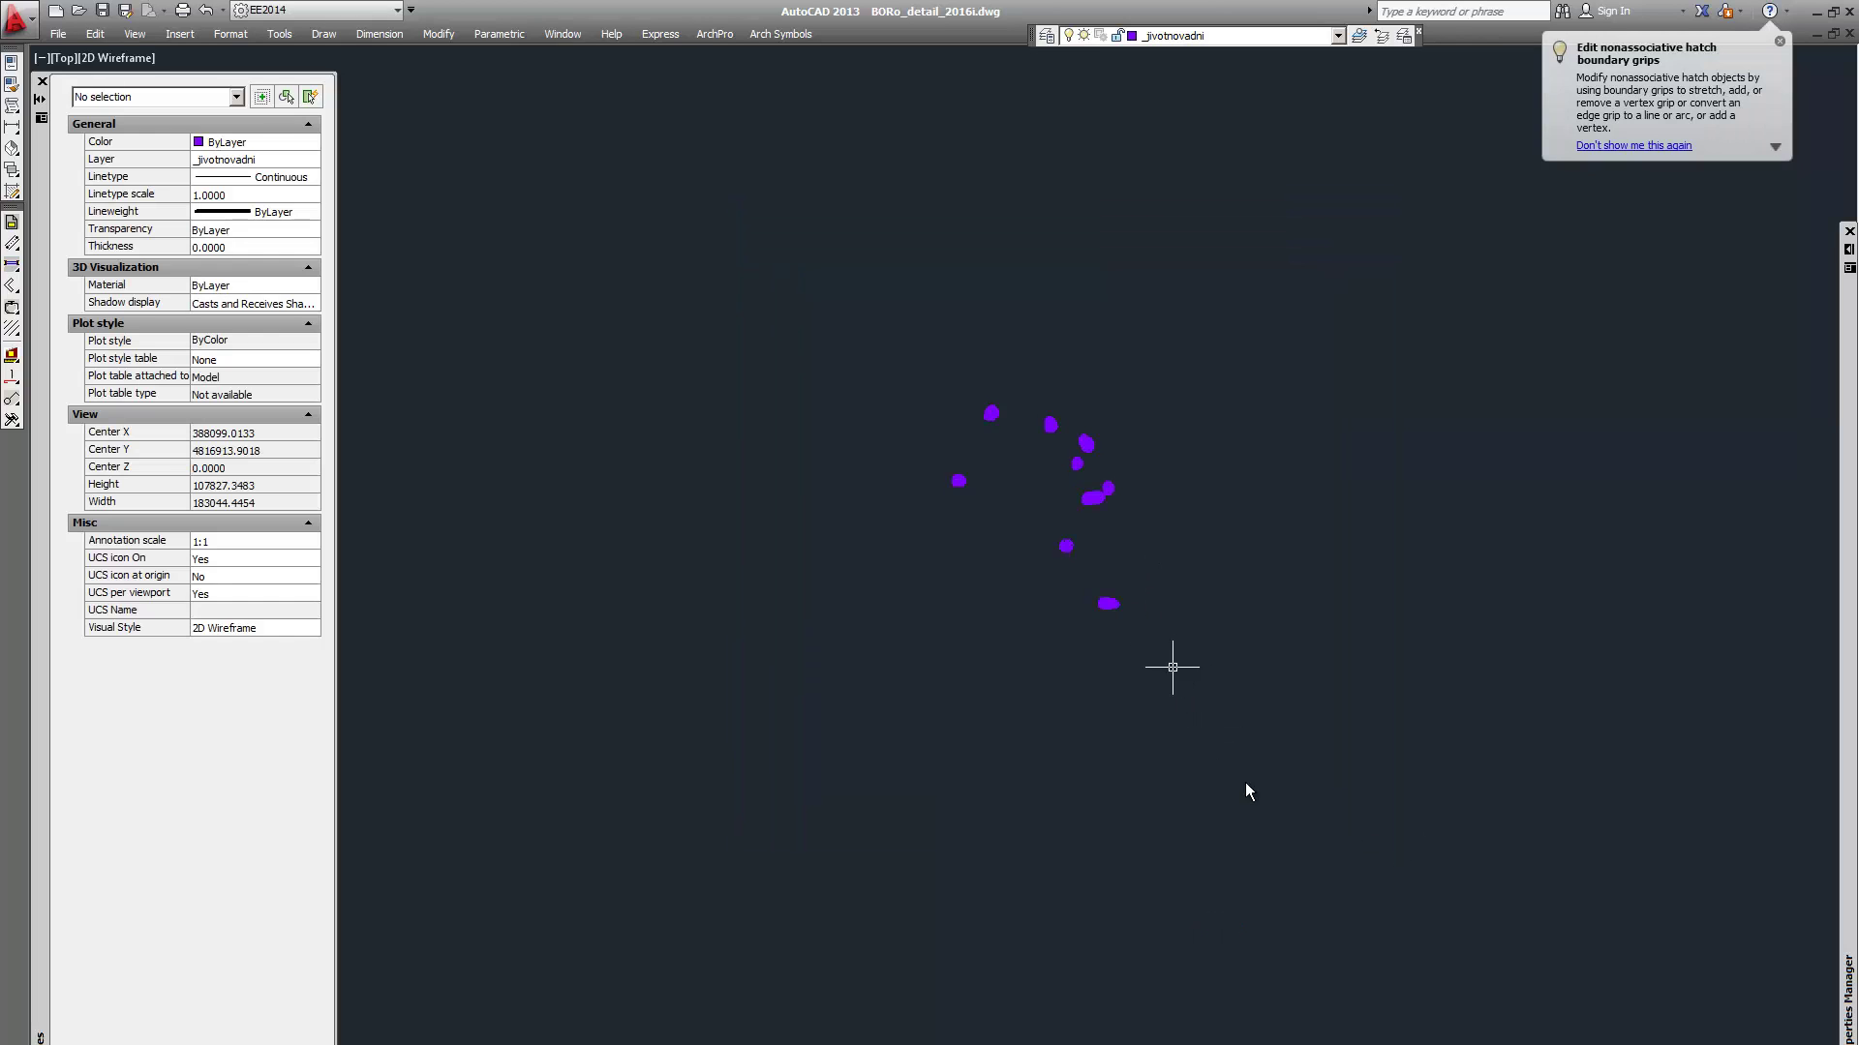
{"action": "left_click", "coordinate": [1298, 828]}
{"action": "left_click", "coordinate": [811, 293]}
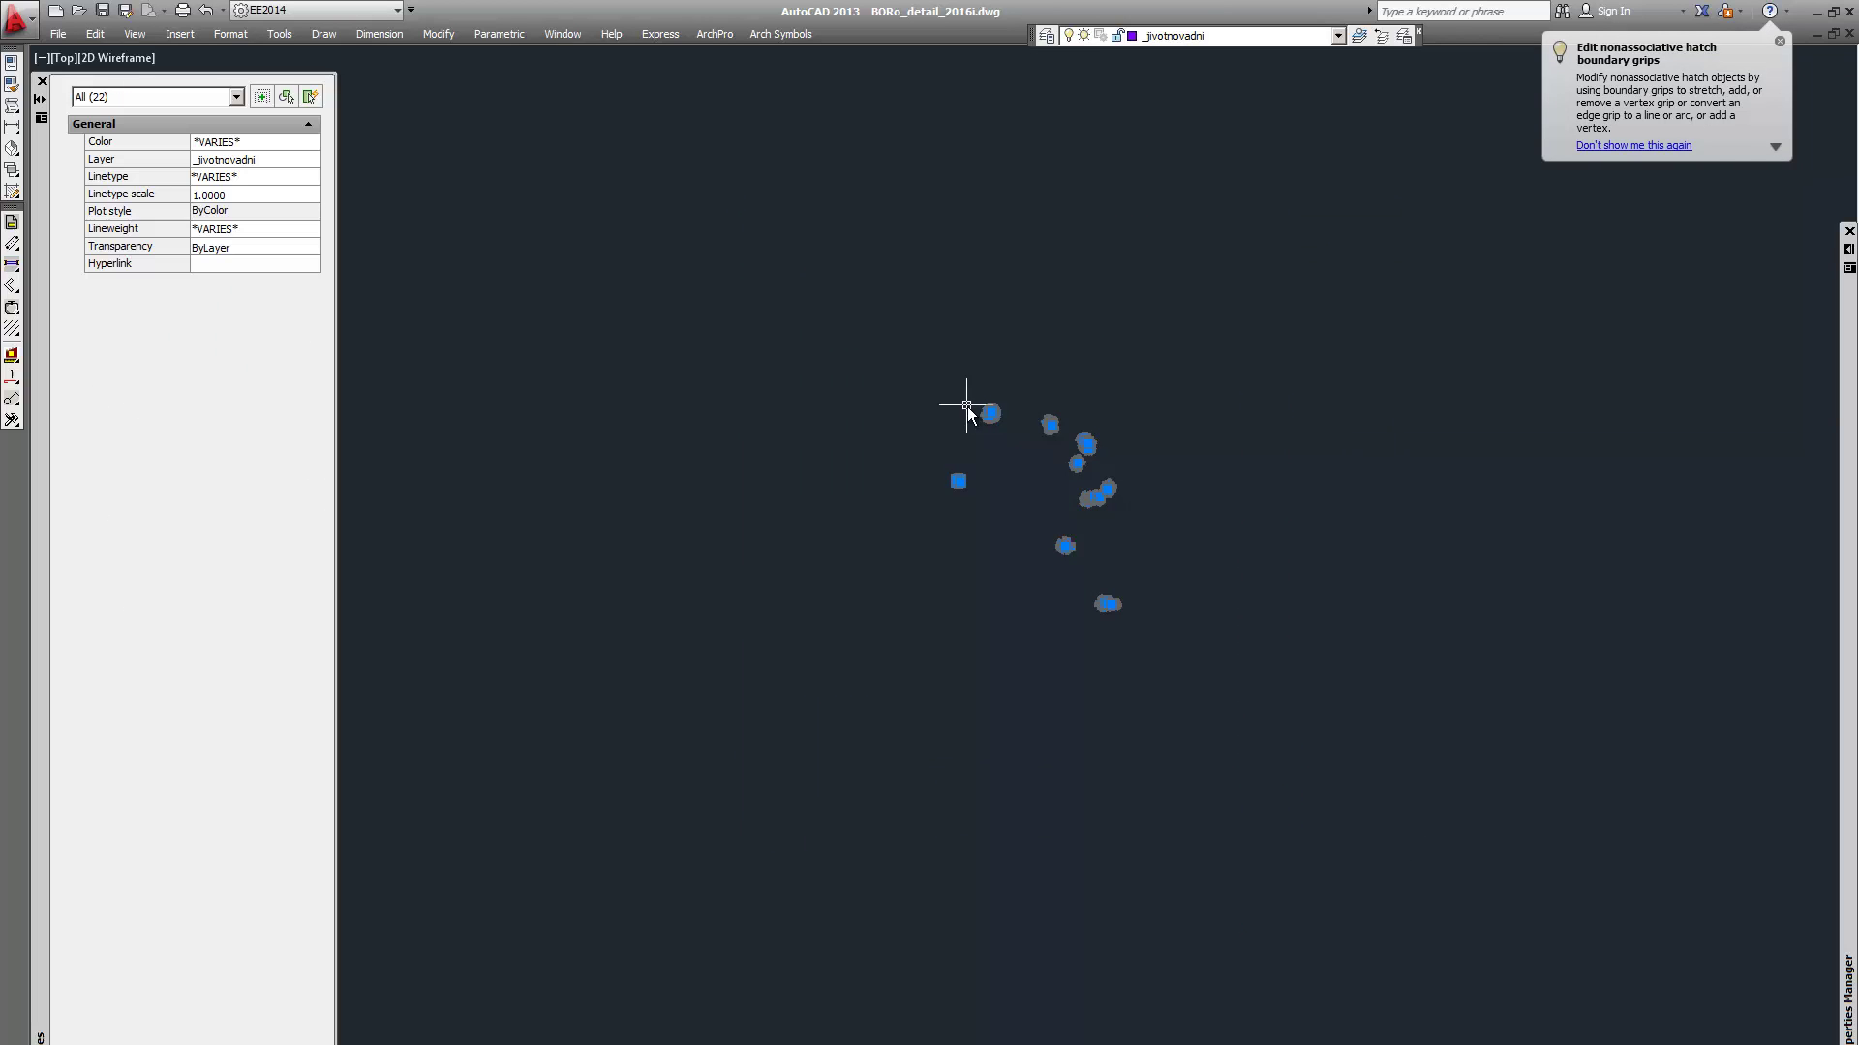
{"action": "key", "text": "alt+Tab"}
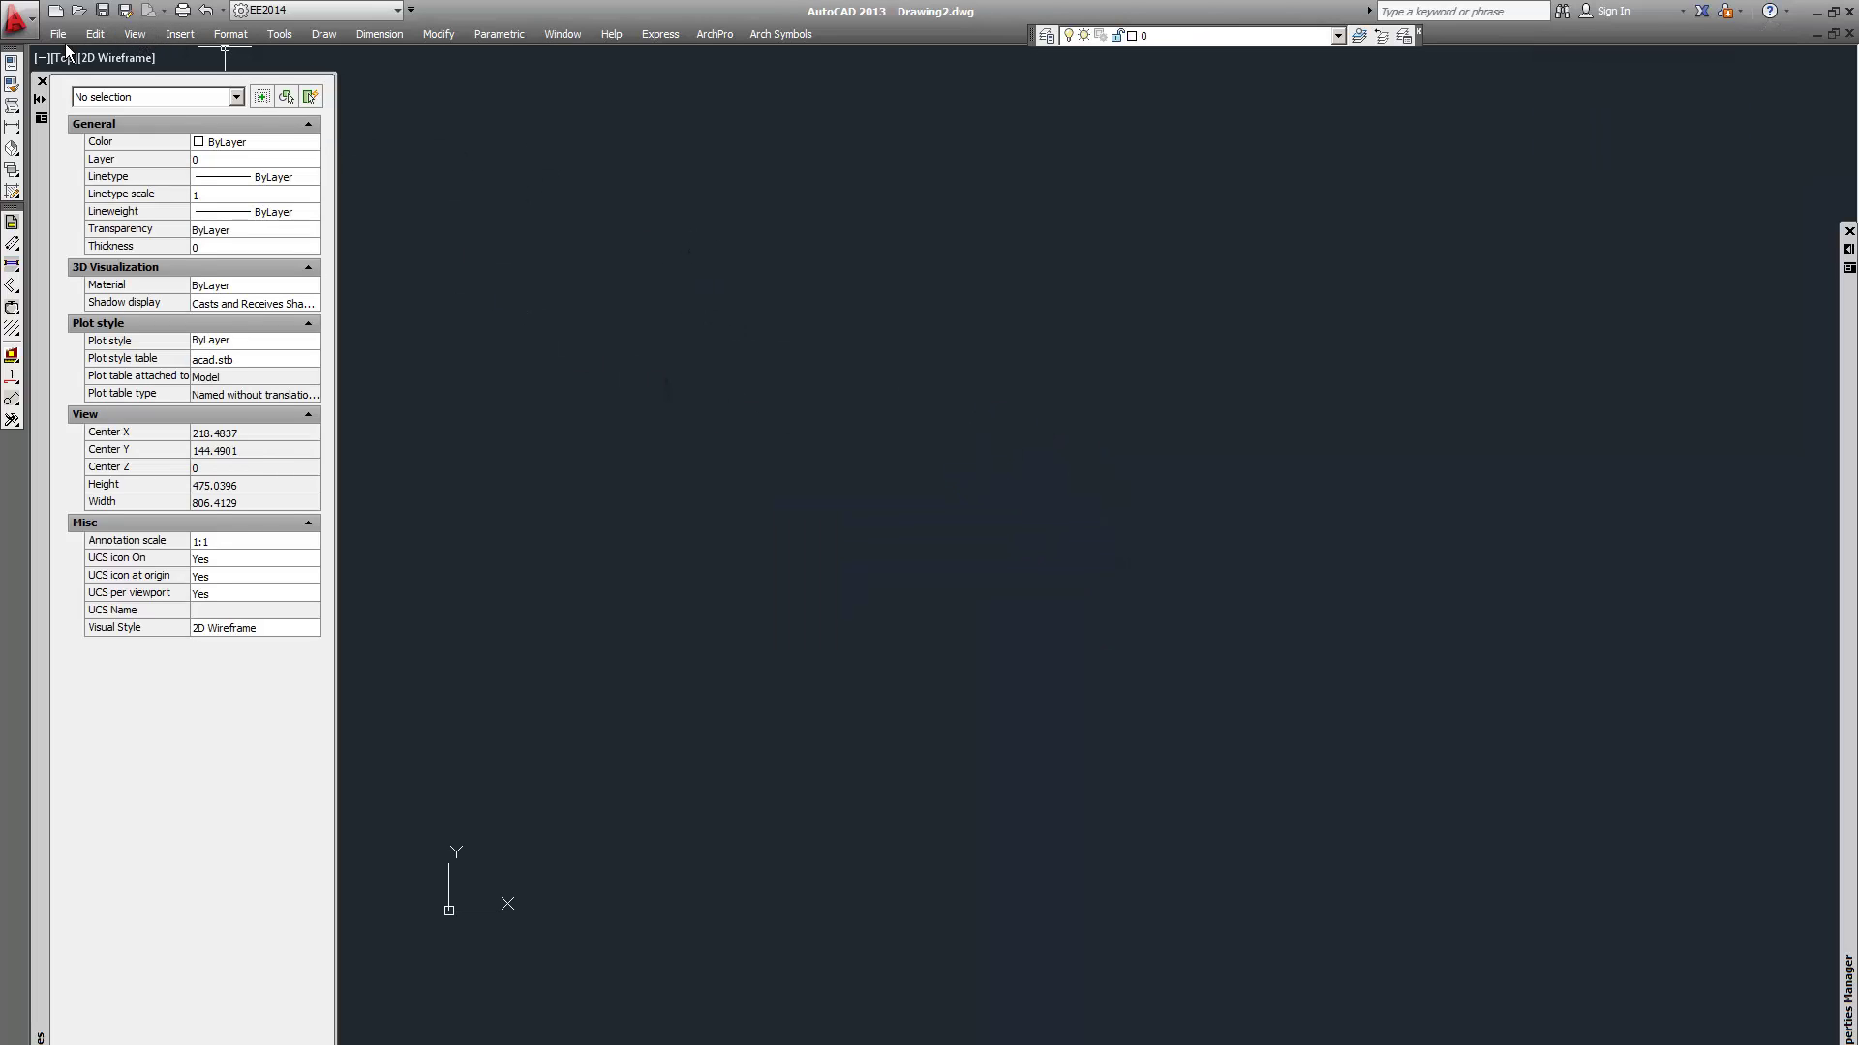
{"action": "left_click", "coordinate": [98, 33]}
{"action": "left_click", "coordinate": [271, 240]}
{"action": "scroll", "coordinate": [992, 365], "scroll_direction": "down", "scroll_amount": 15}
{"action": "scroll", "coordinate": [735, 627], "scroll_direction": "up", "scroll_amount": 8}
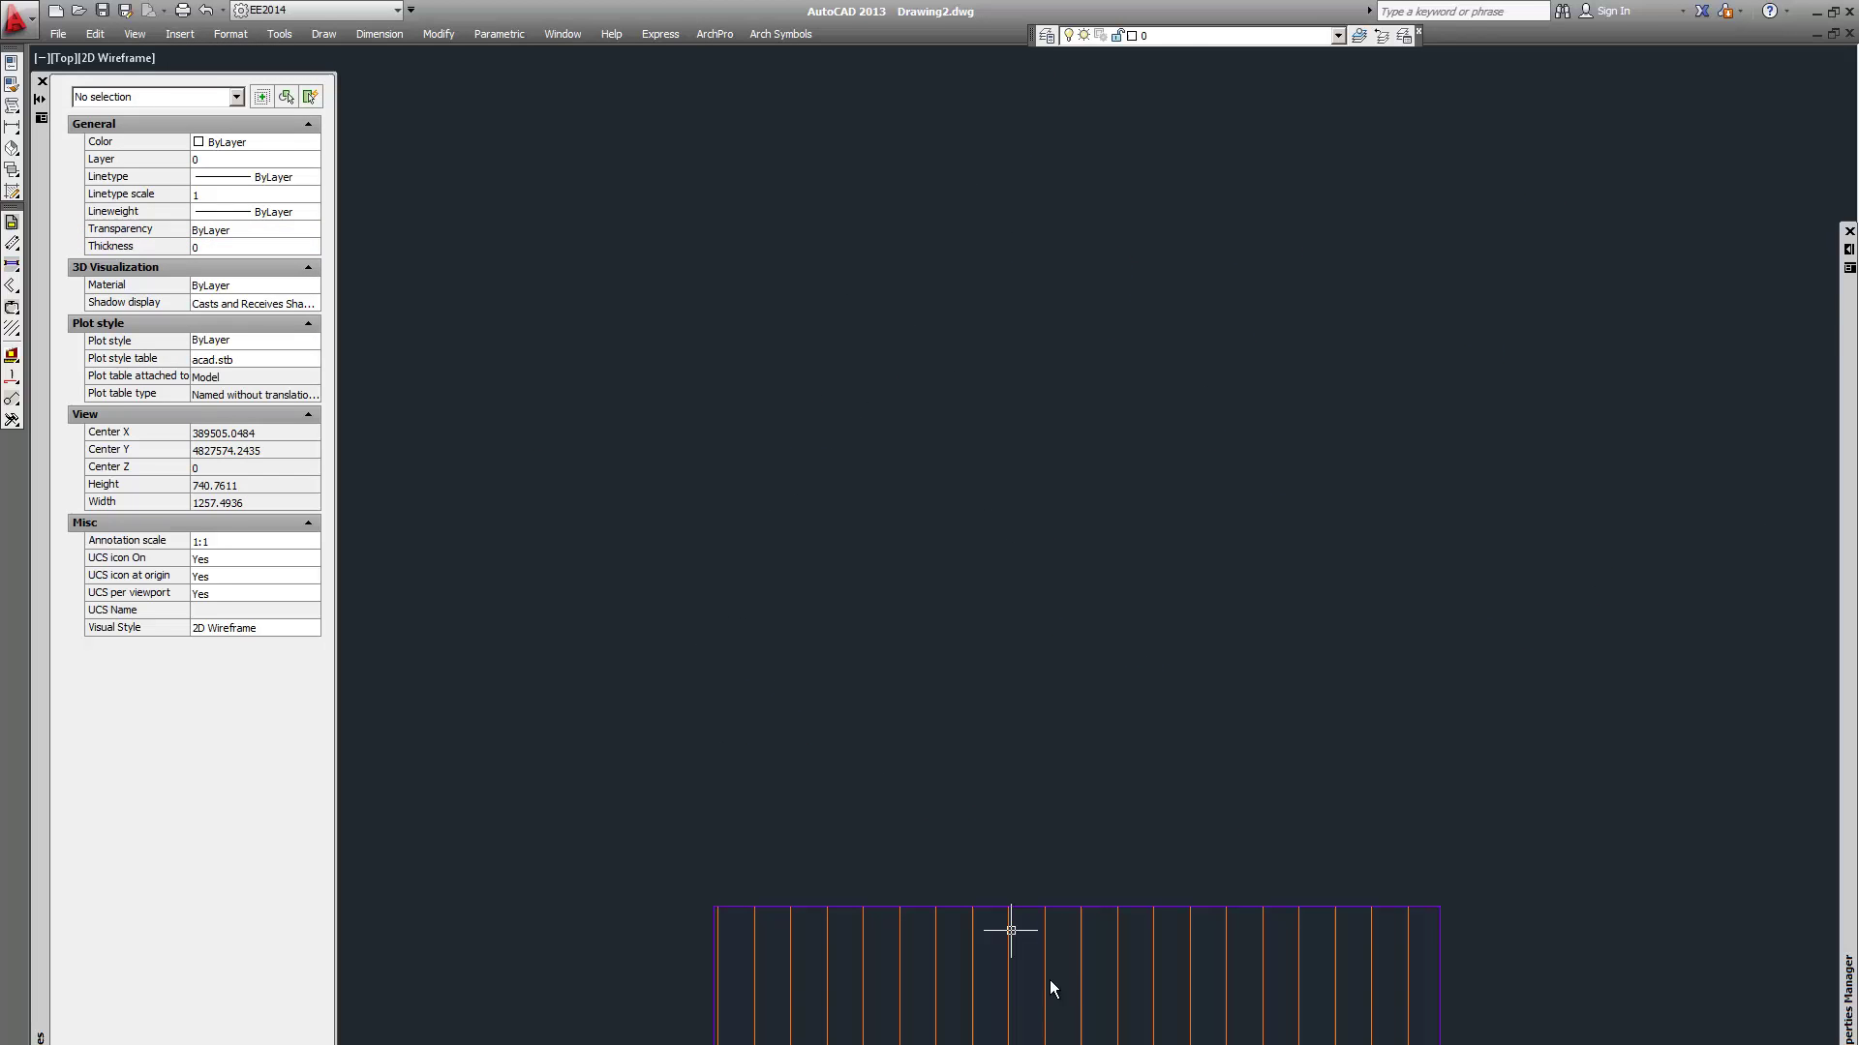
{"action": "left_click", "coordinate": [972, 927]}
{"action": "scroll", "coordinate": [1019, 624], "scroll_direction": "down", "scroll_amount": 4}
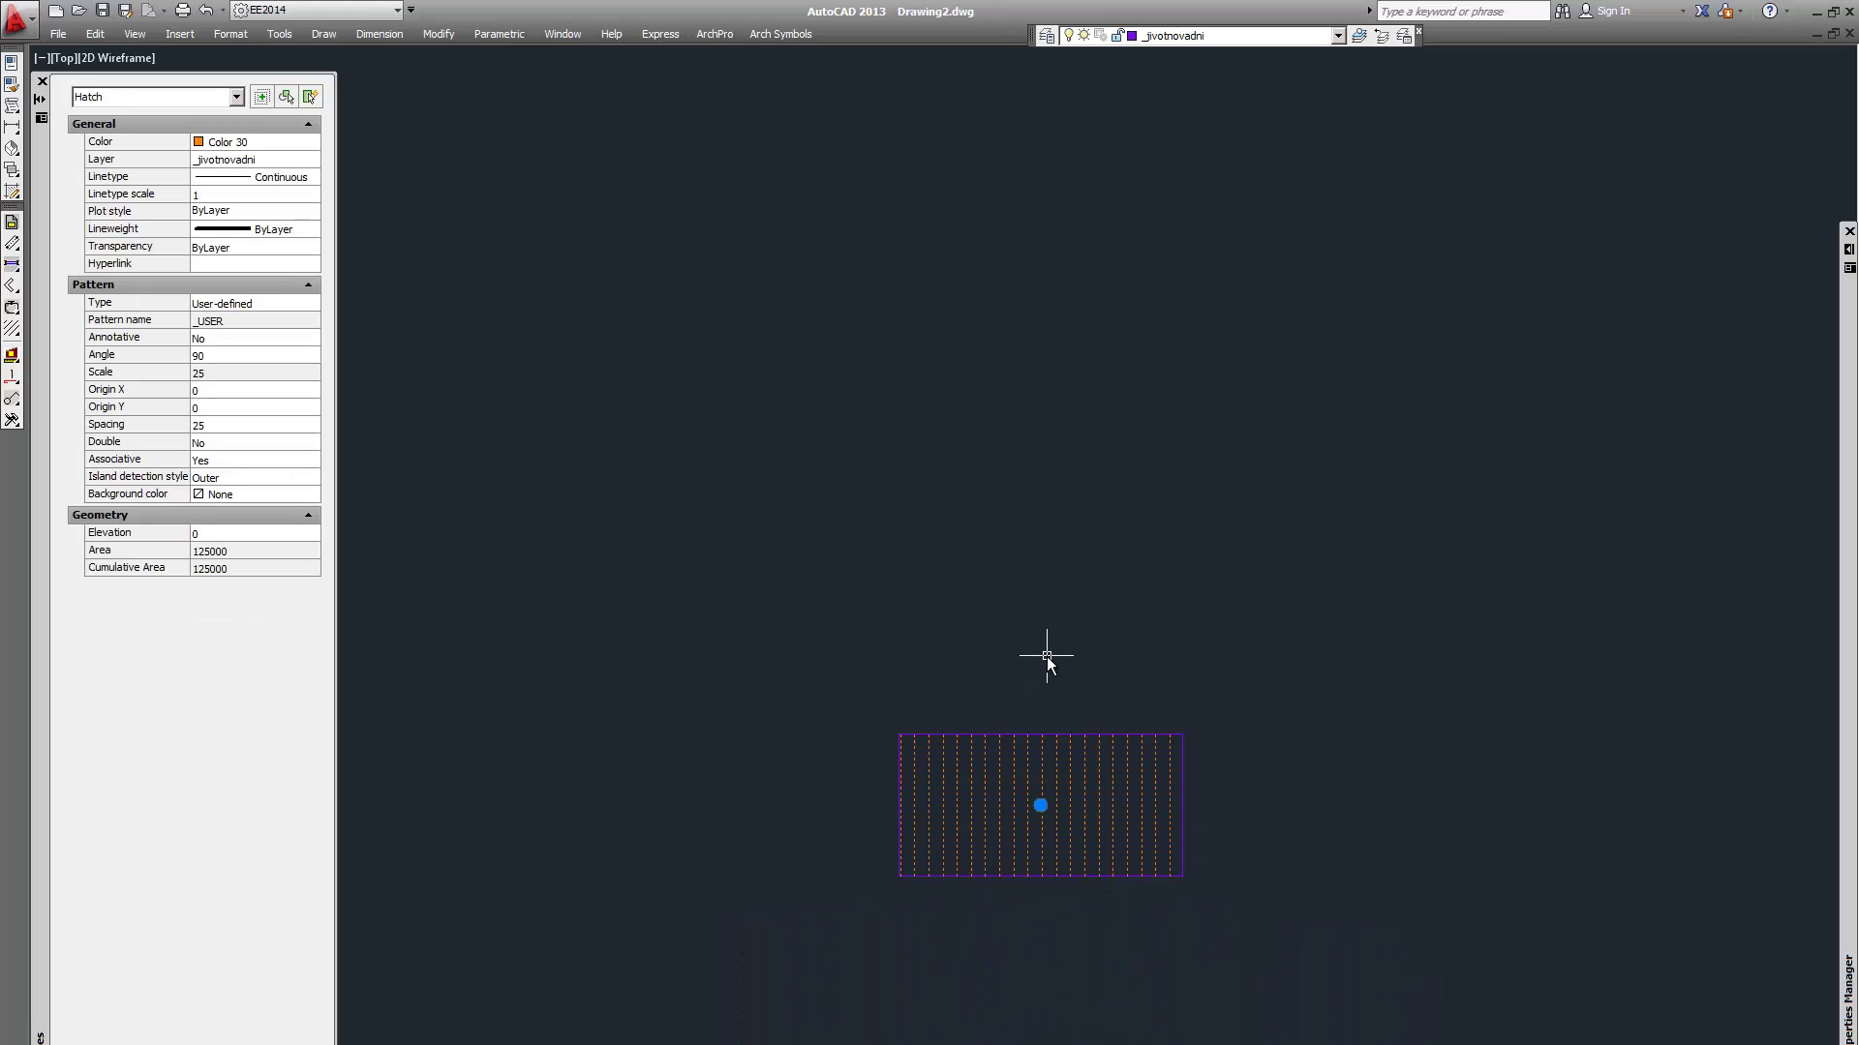
{"action": "scroll", "coordinate": [1140, 498], "scroll_direction": "down", "scroll_amount": 4}
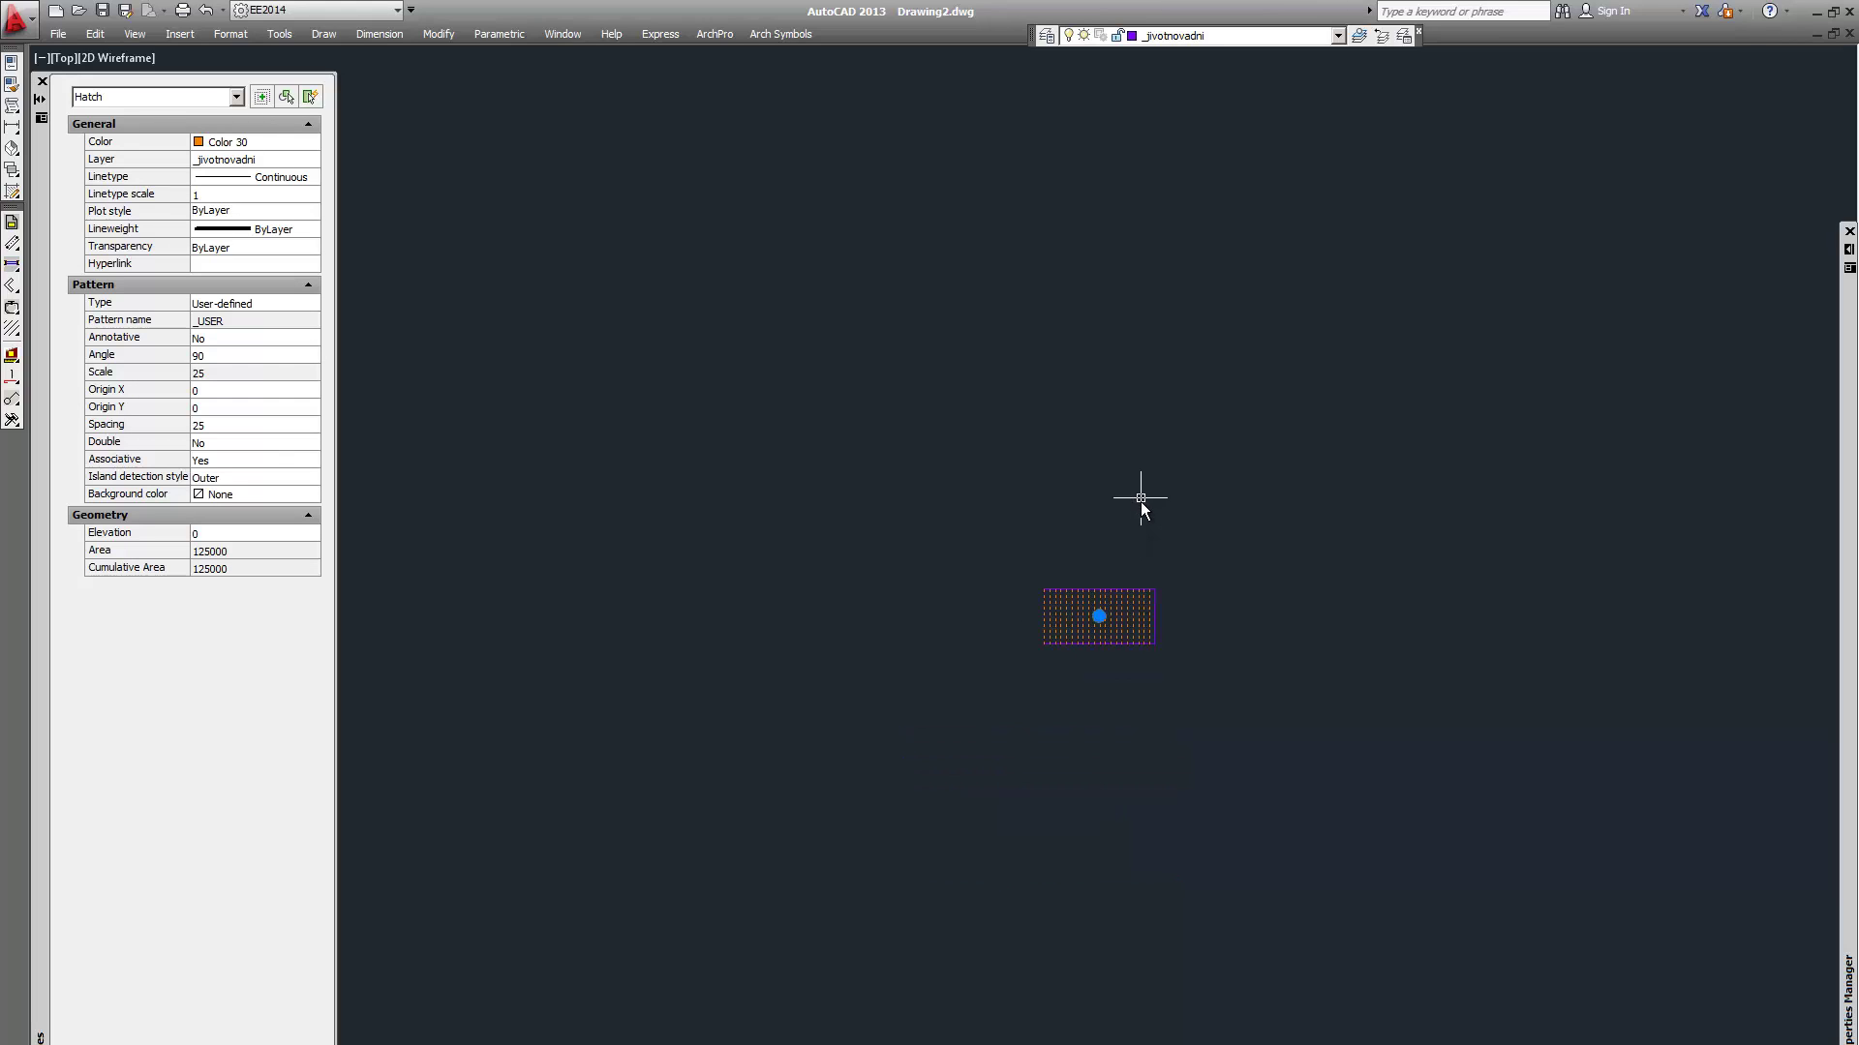
{"action": "scroll", "coordinate": [1082, 662], "scroll_direction": "up", "scroll_amount": 4}
{"action": "scroll", "coordinate": [1164, 563], "scroll_direction": "down", "scroll_amount": 5}
{"action": "scroll", "coordinate": [1158, 527], "scroll_direction": "up", "scroll_amount": 8}
{"action": "scroll", "coordinate": [1203, 630], "scroll_direction": "down", "scroll_amount": 6}
{"action": "scroll", "coordinate": [1210, 586], "scroll_direction": "up", "scroll_amount": 5}
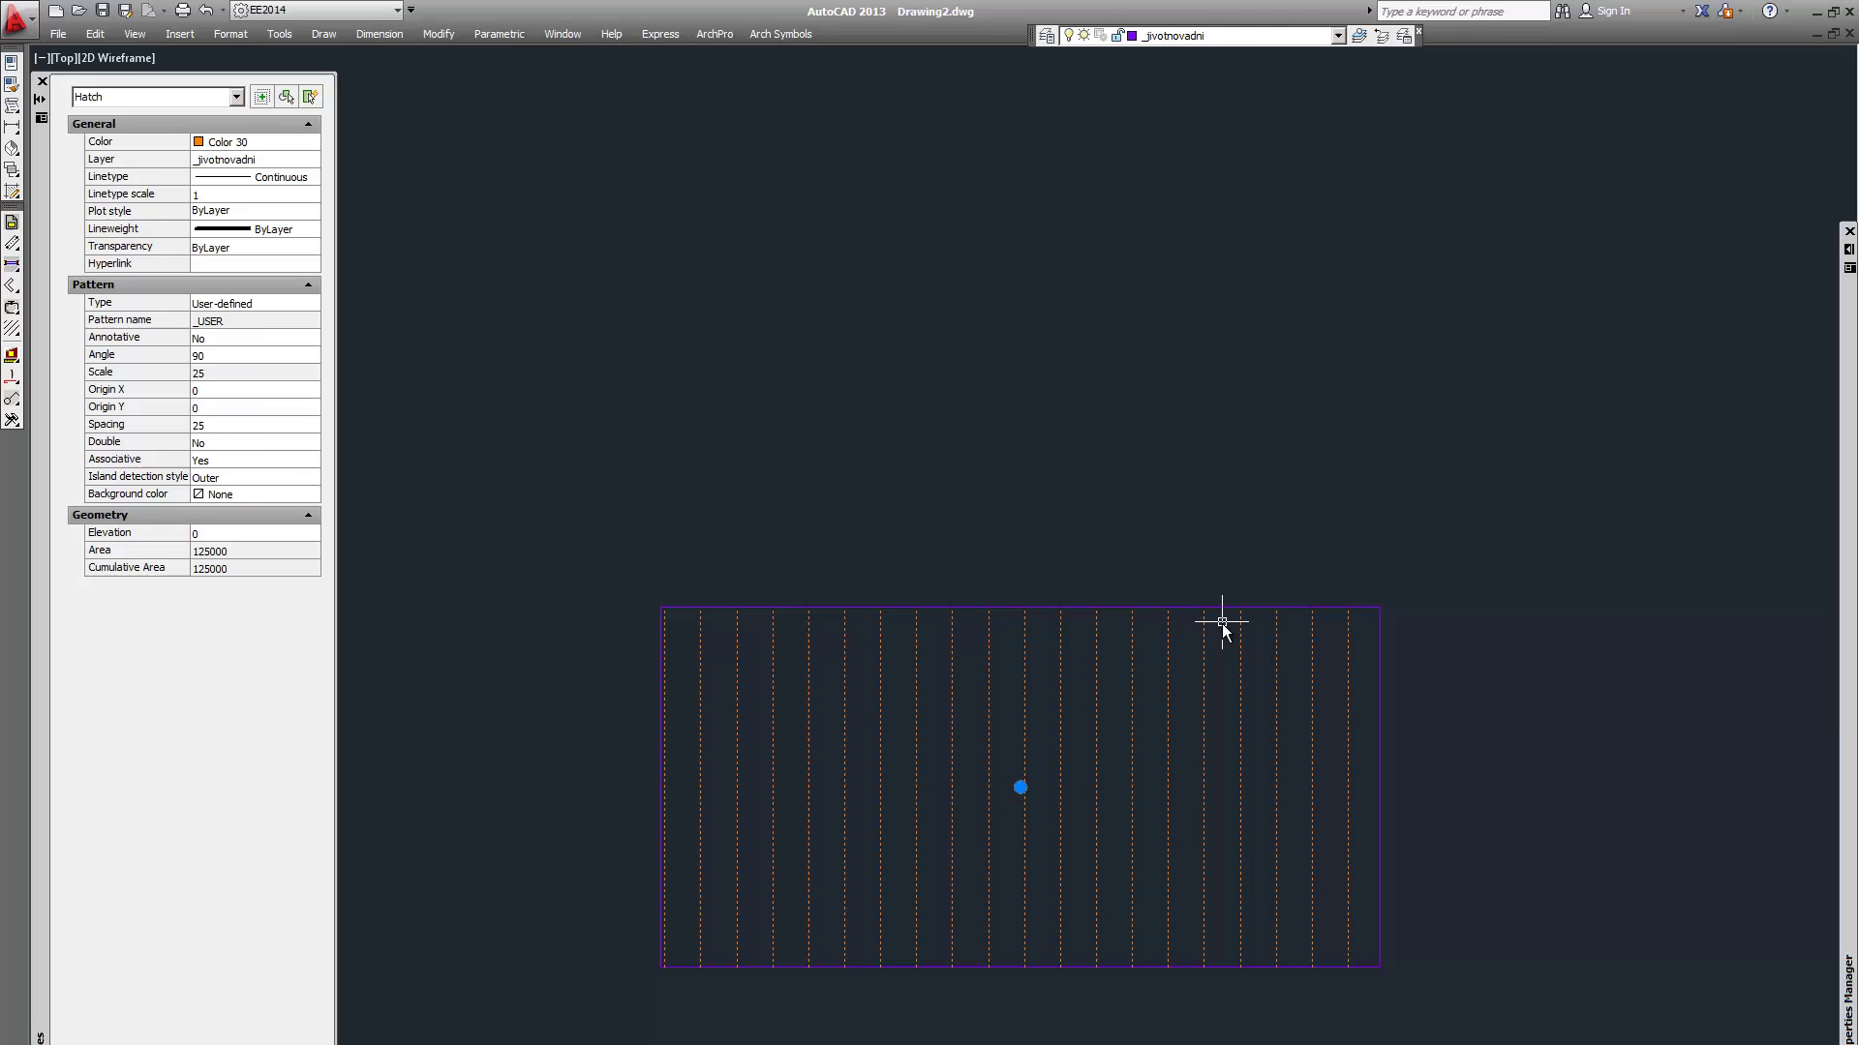
{"action": "scroll", "coordinate": [1222, 623], "scroll_direction": "down", "scroll_amount": 4}
{"action": "key", "text": "Escape"}
{"action": "scroll", "coordinate": [1220, 643], "scroll_direction": "up", "scroll_amount": 6}
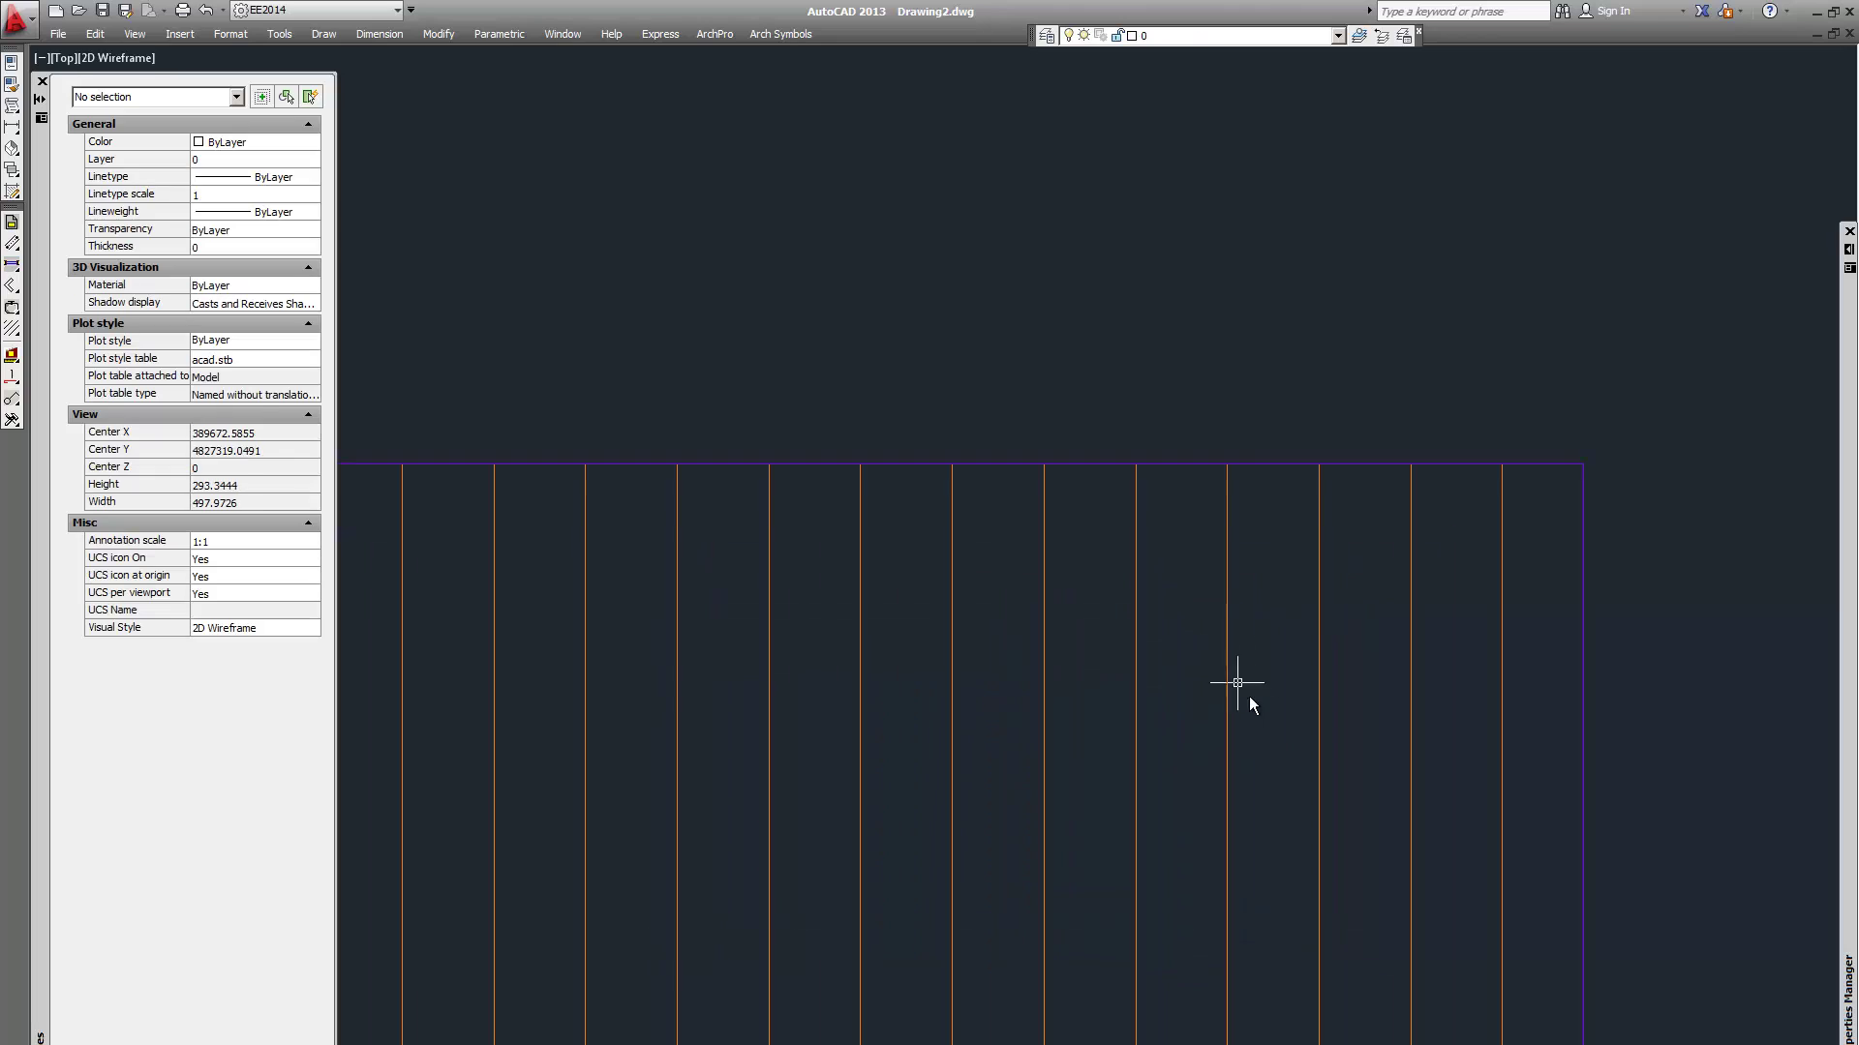
{"action": "scroll", "coordinate": [1248, 695], "scroll_direction": "down", "scroll_amount": 3}
{"action": "scroll", "coordinate": [1214, 606], "scroll_direction": "up", "scroll_amount": 5}
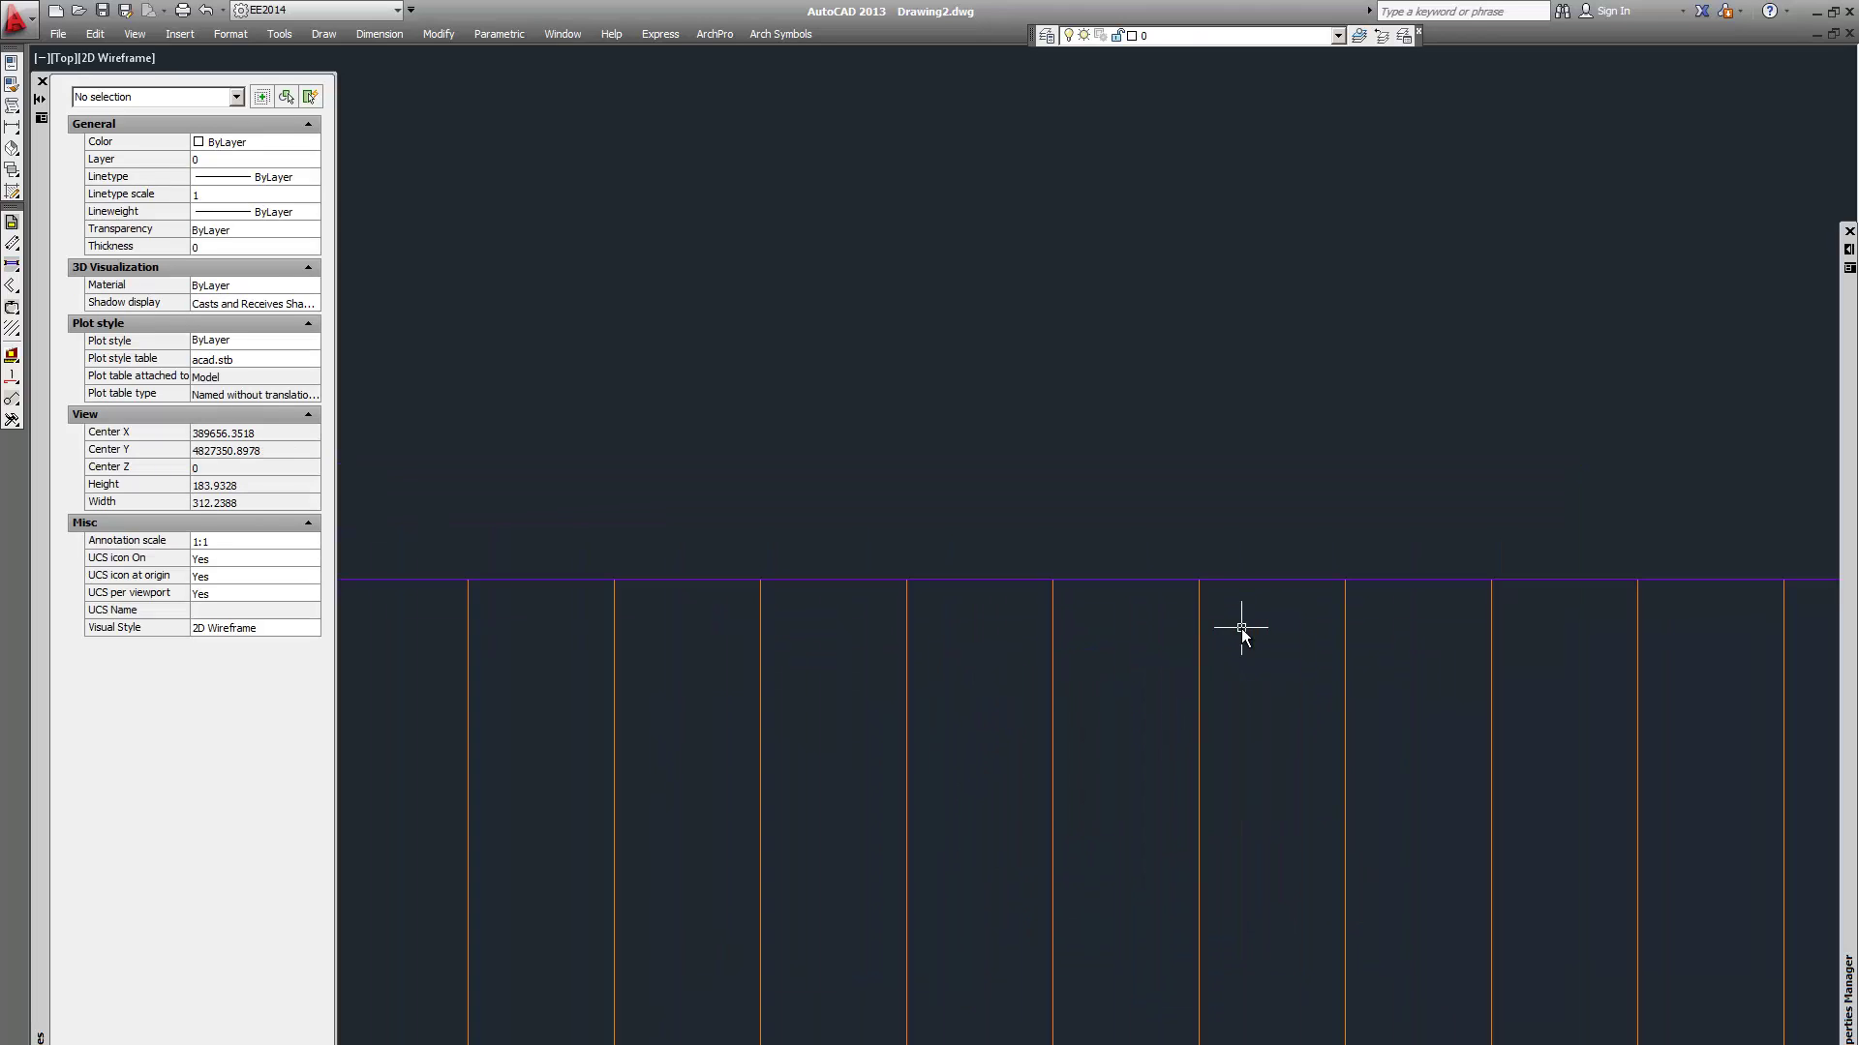
{"action": "scroll", "coordinate": [1206, 585], "scroll_direction": "down", "scroll_amount": 3}
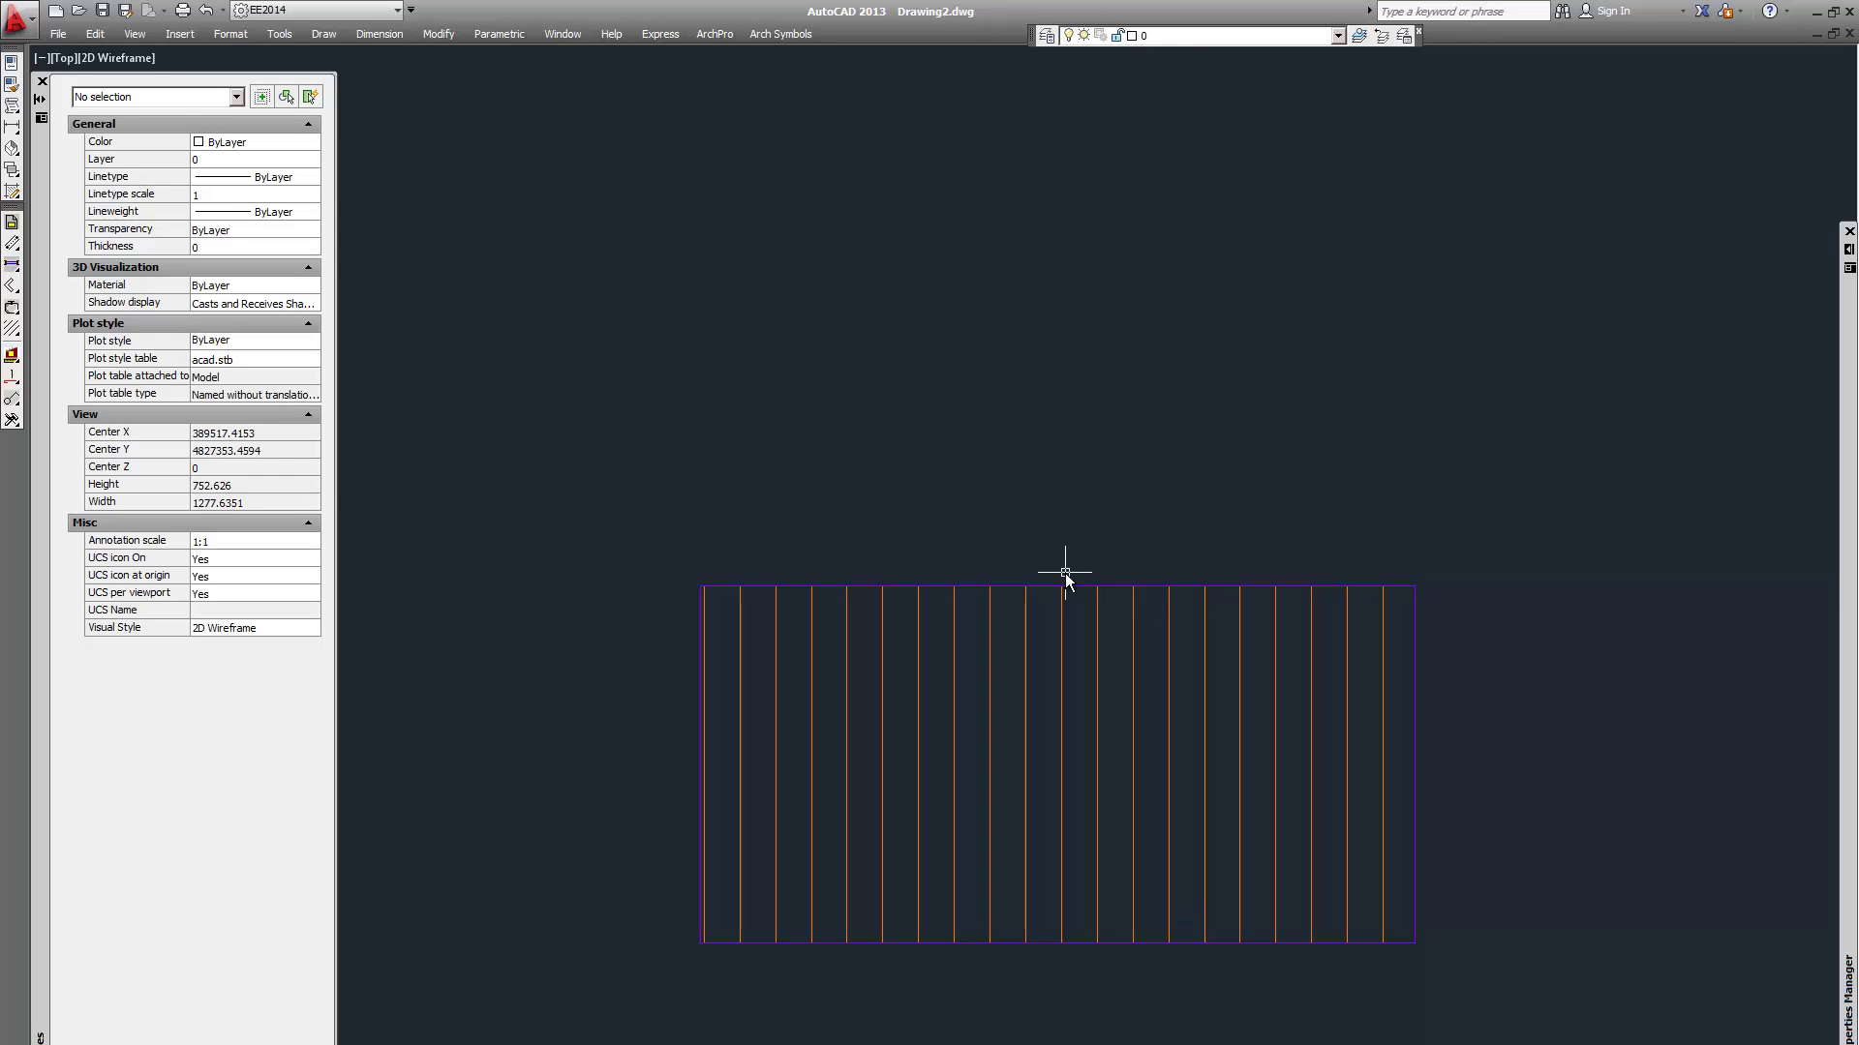
{"action": "scroll", "coordinate": [1064, 573], "scroll_direction": "down", "scroll_amount": 3}
{"action": "scroll", "coordinate": [1152, 542], "scroll_direction": "up", "scroll_amount": 1}
{"action": "scroll", "coordinate": [1032, 600], "scroll_direction": "down", "scroll_amount": 6}
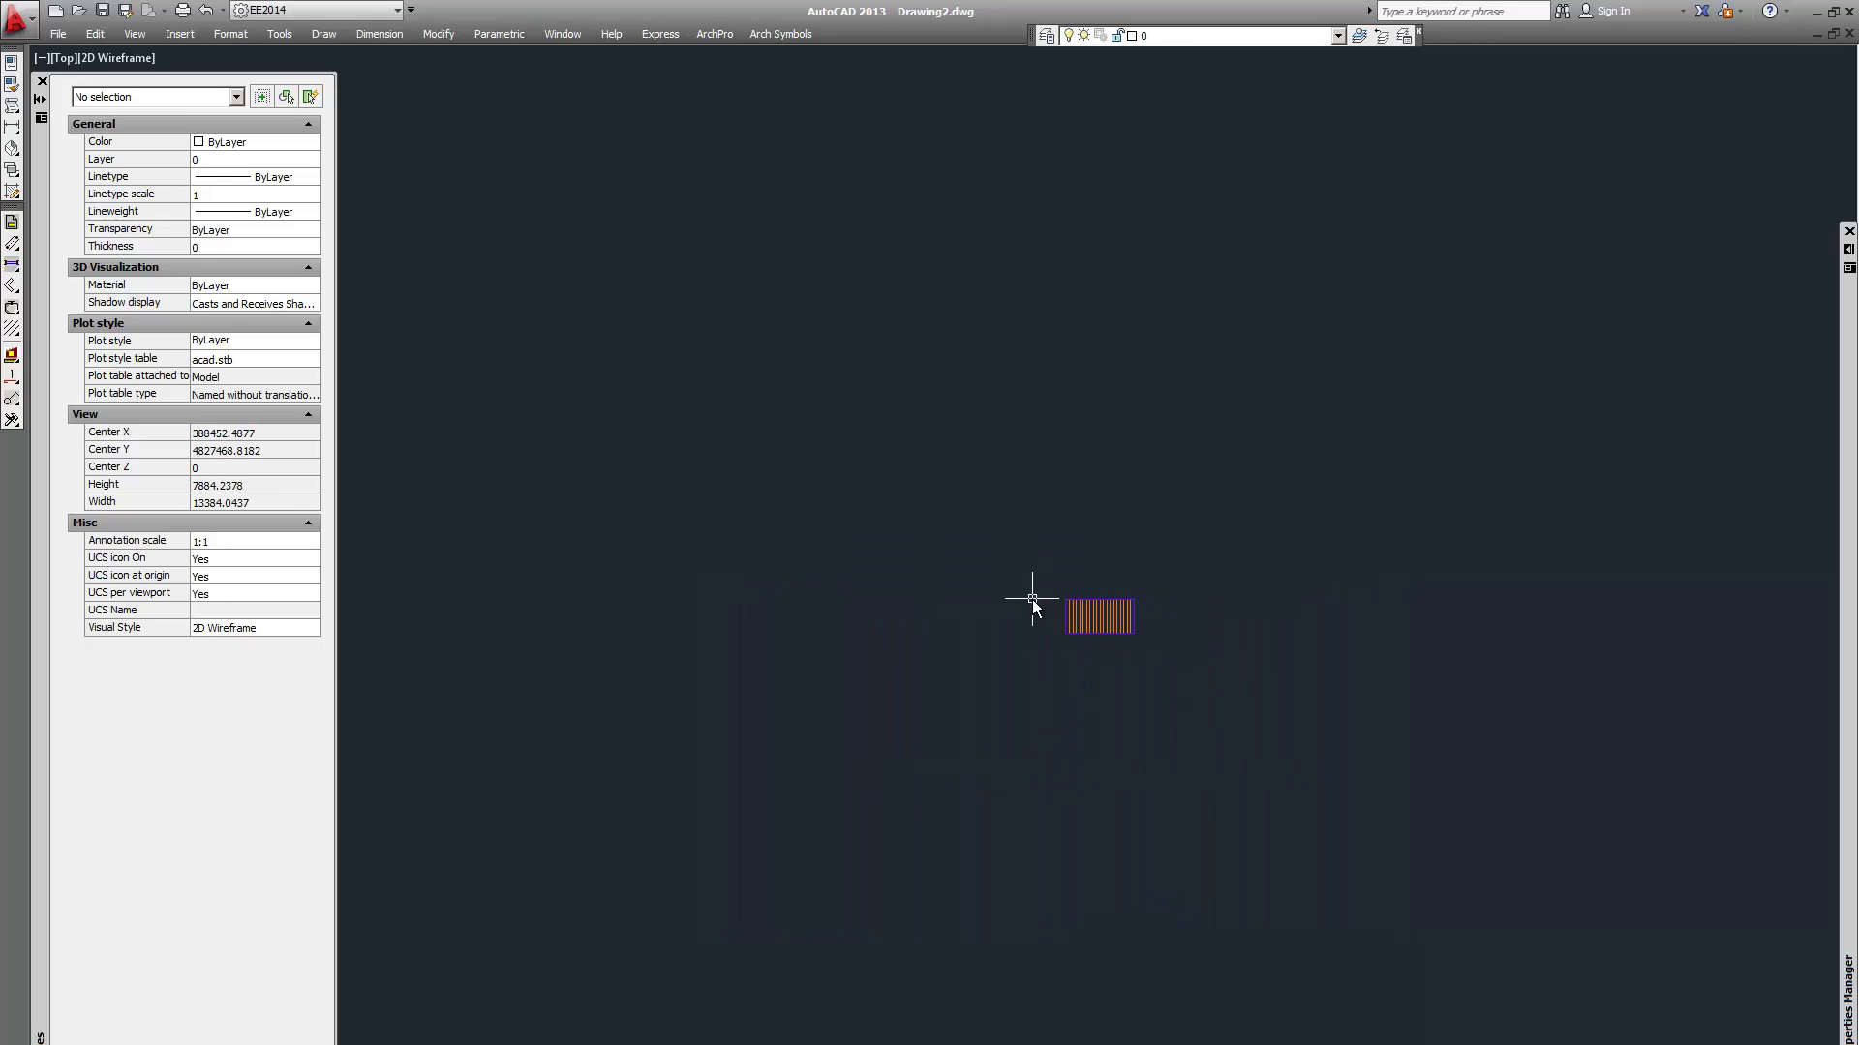
{"action": "scroll", "coordinate": [1032, 586], "scroll_direction": "down", "scroll_amount": 4}
Filter the window selection to the 11 hatches and set Associative to No
{"action": "left_click_drag", "start_coordinate": [916, 259], "coordinate": [1735, 1041]}
{"action": "left_click", "coordinate": [198, 96]}
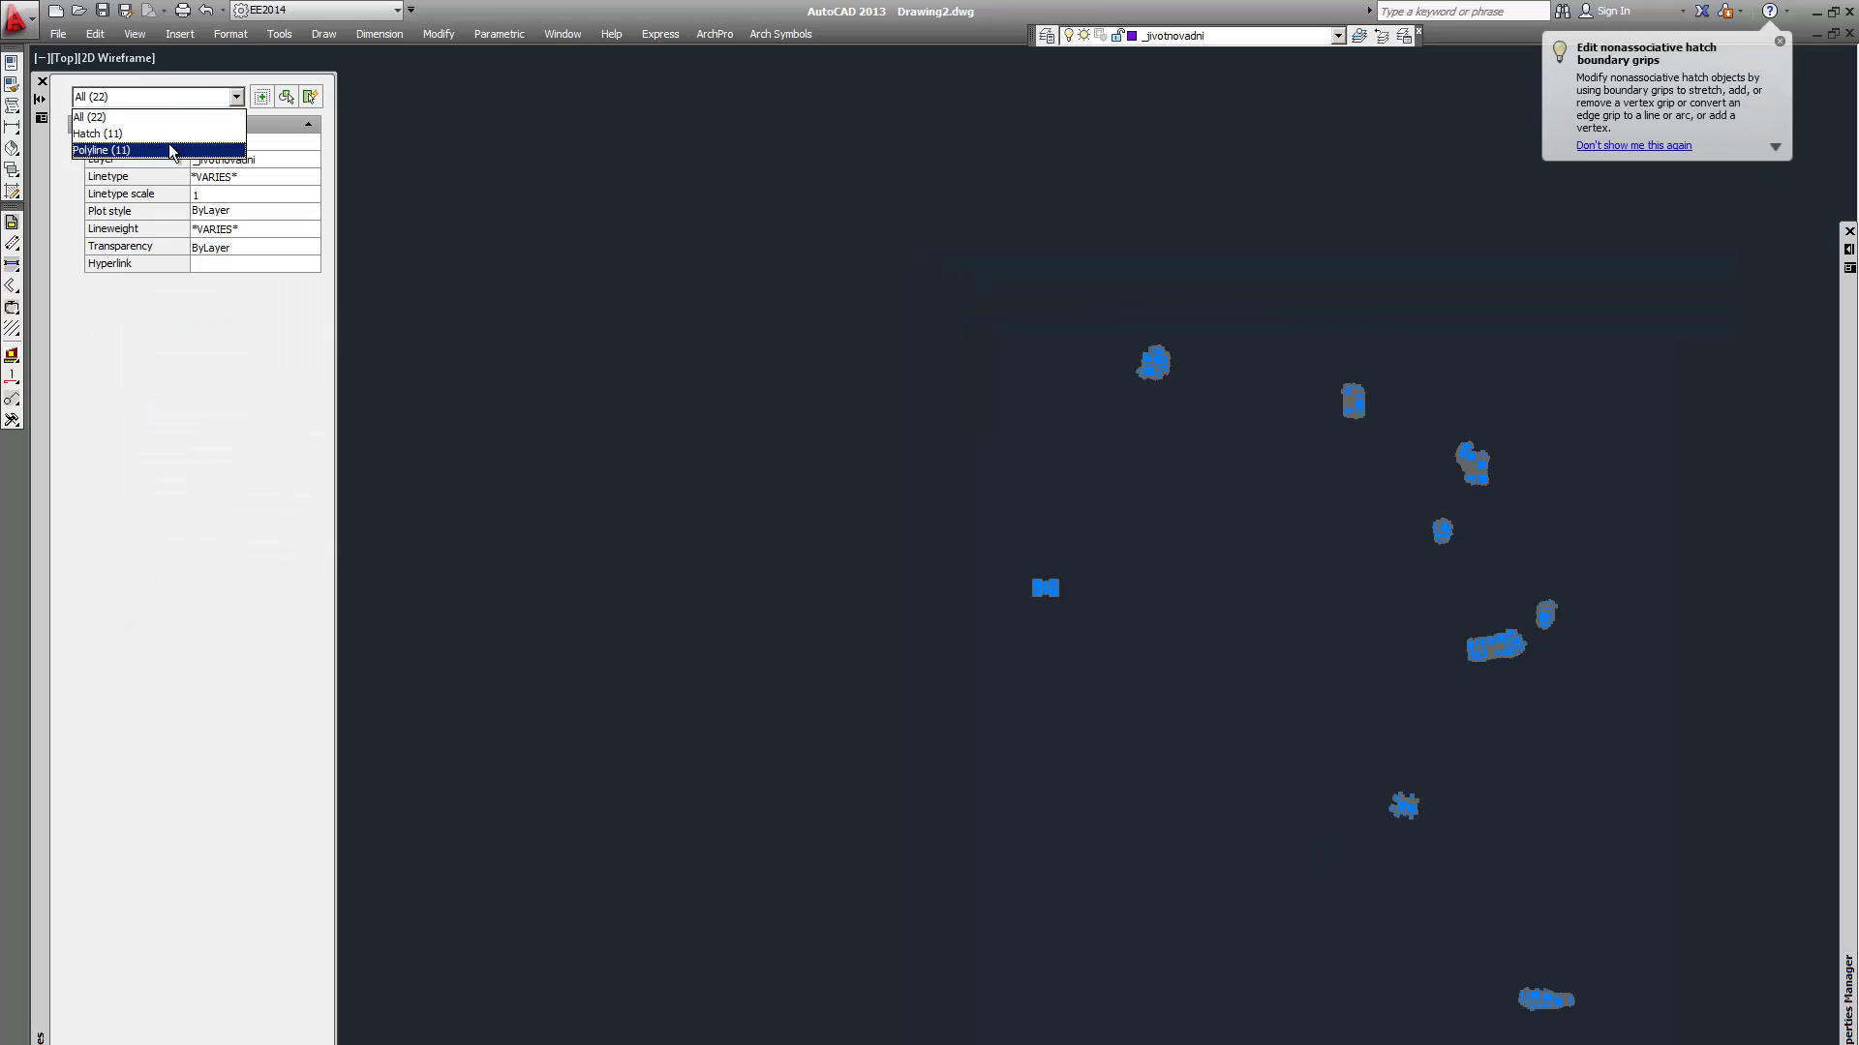
{"action": "left_click", "coordinate": [169, 134]}
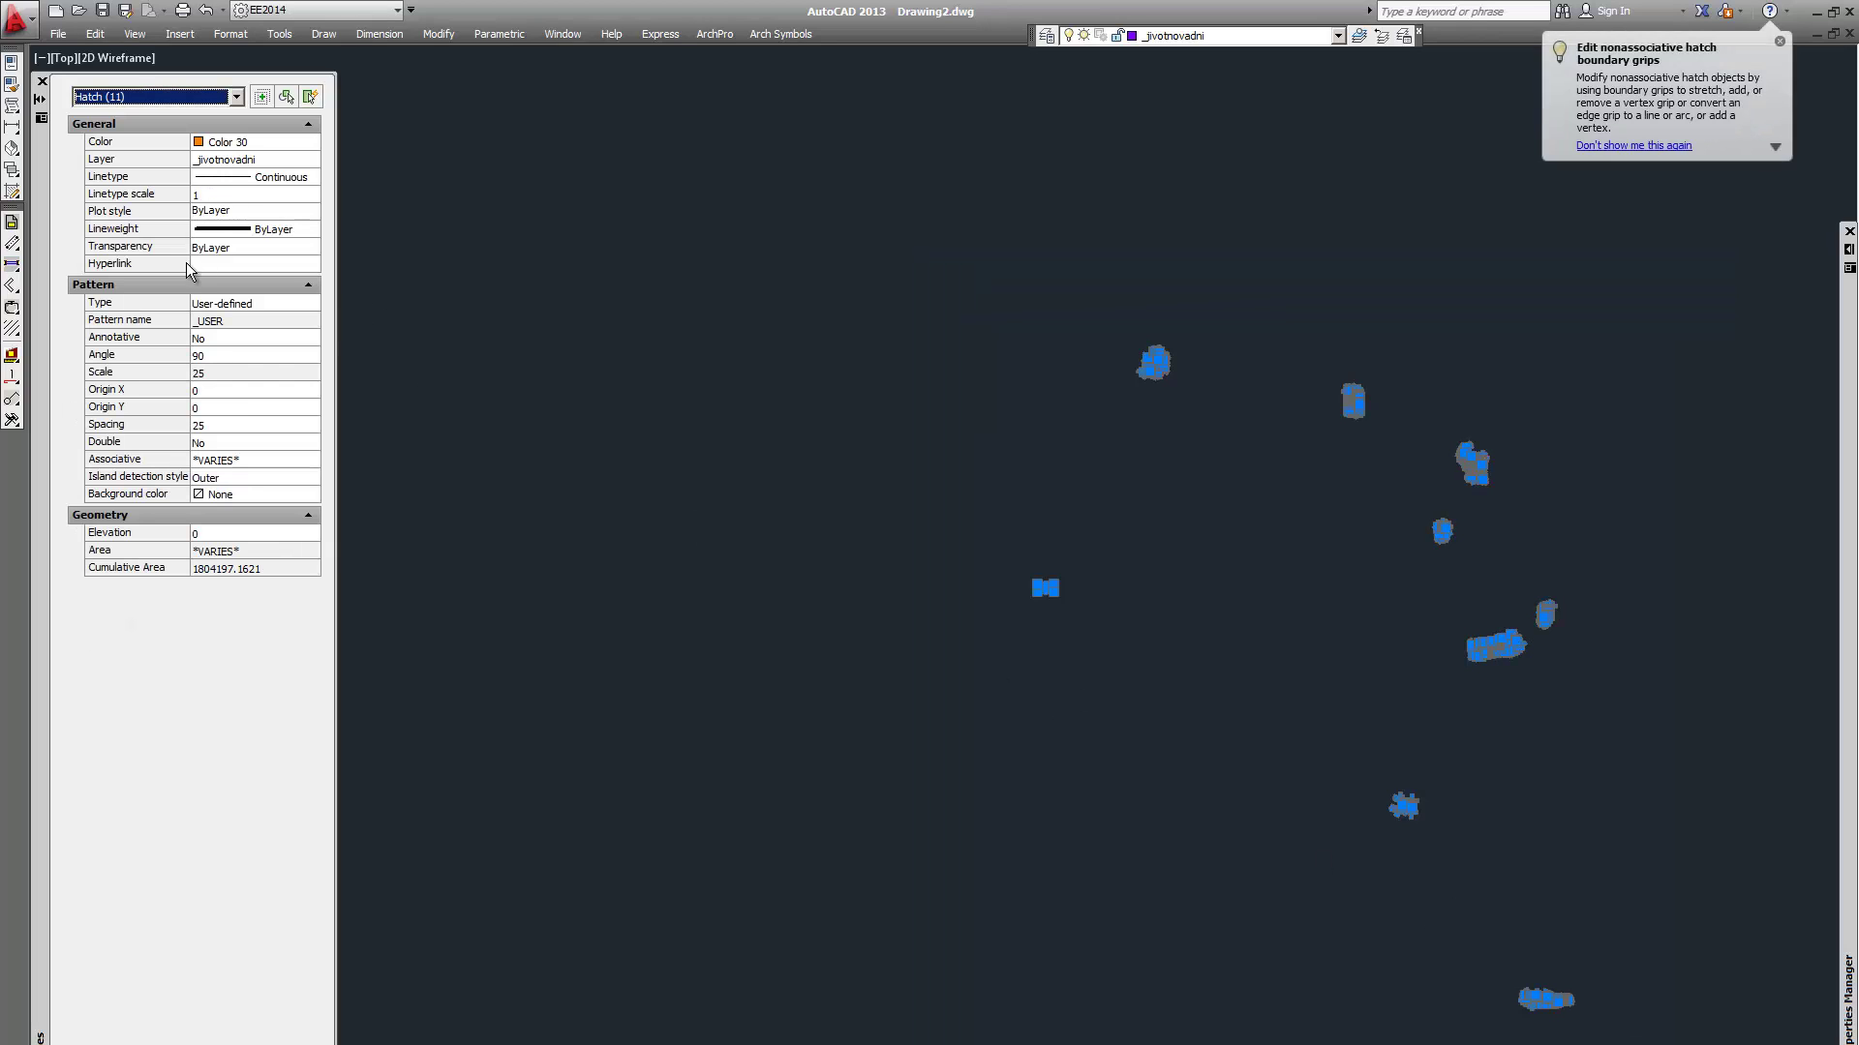
{"action": "left_click", "coordinate": [241, 461]}
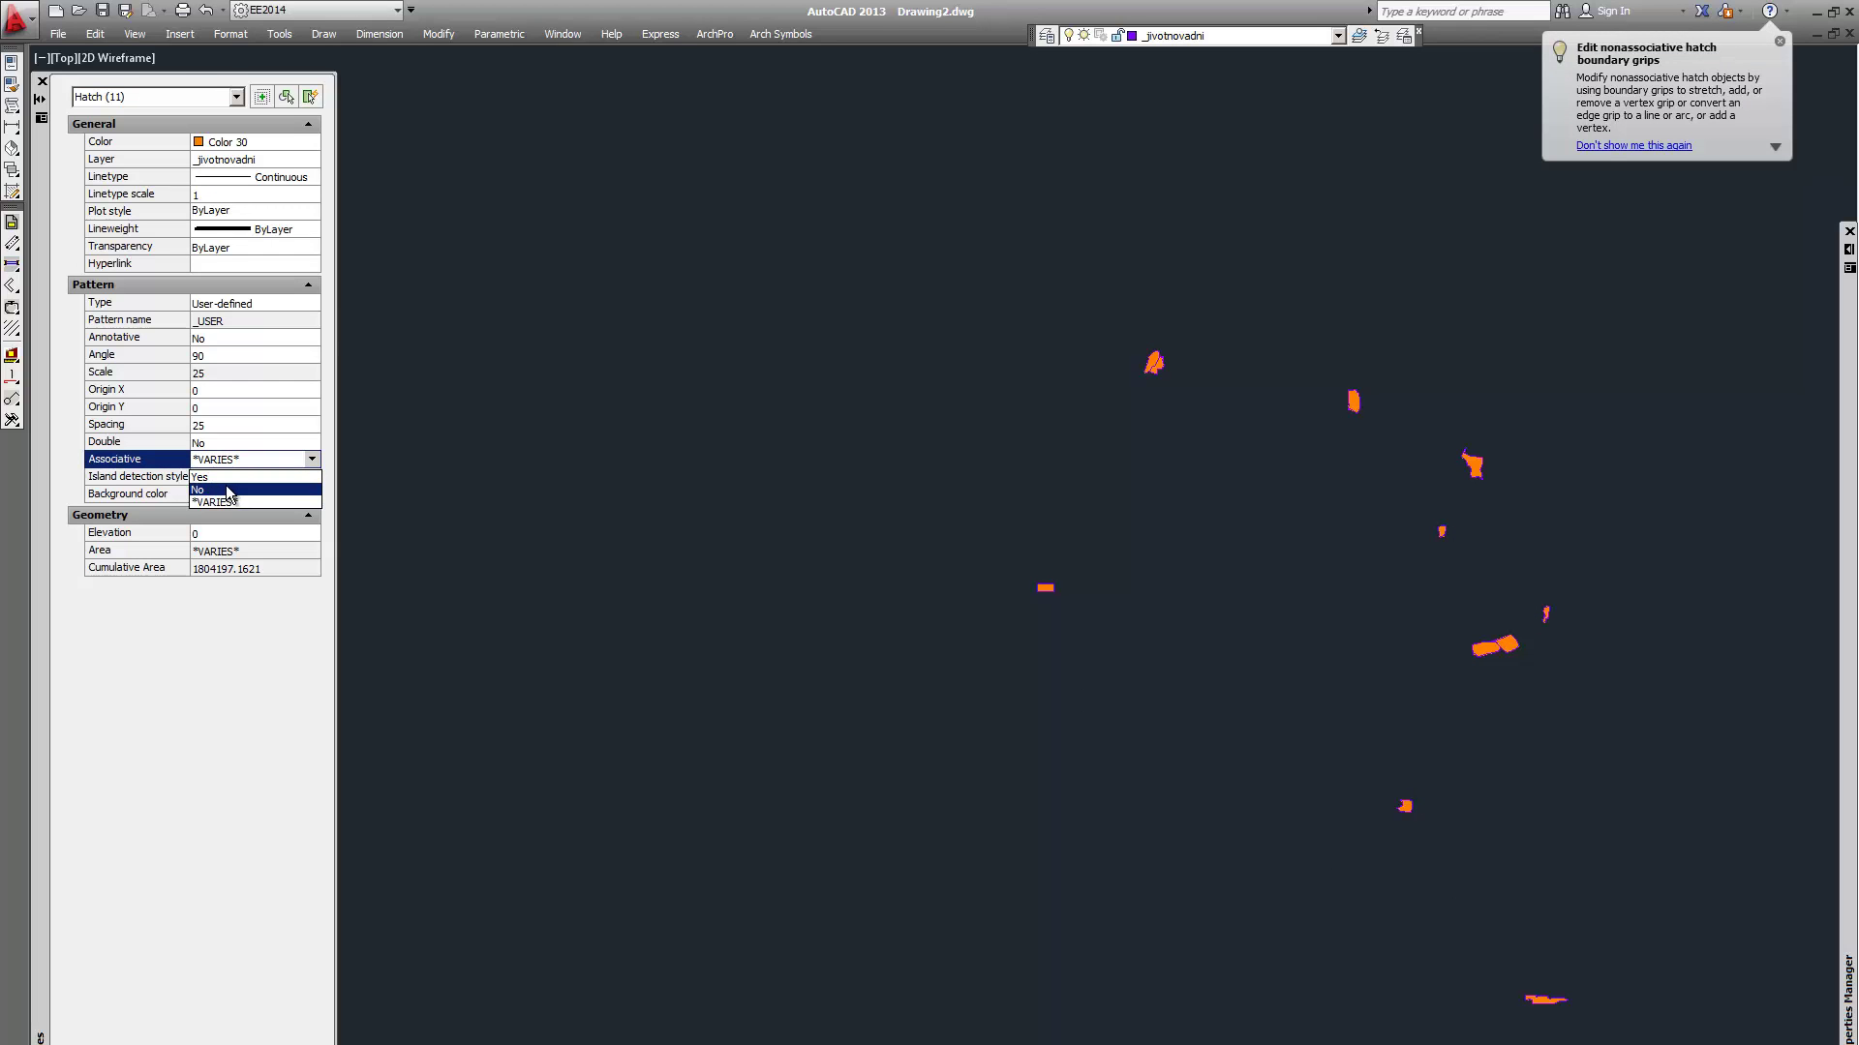
{"action": "left_click", "coordinate": [228, 491]}
Filter the selection to the 11 boundary polylines and move them to layer 0
{"action": "key", "text": "Escape"}
{"action": "left_click_drag", "start_coordinate": [863, 214], "coordinate": [1653, 1026]}
{"action": "left_click", "coordinate": [140, 97]}
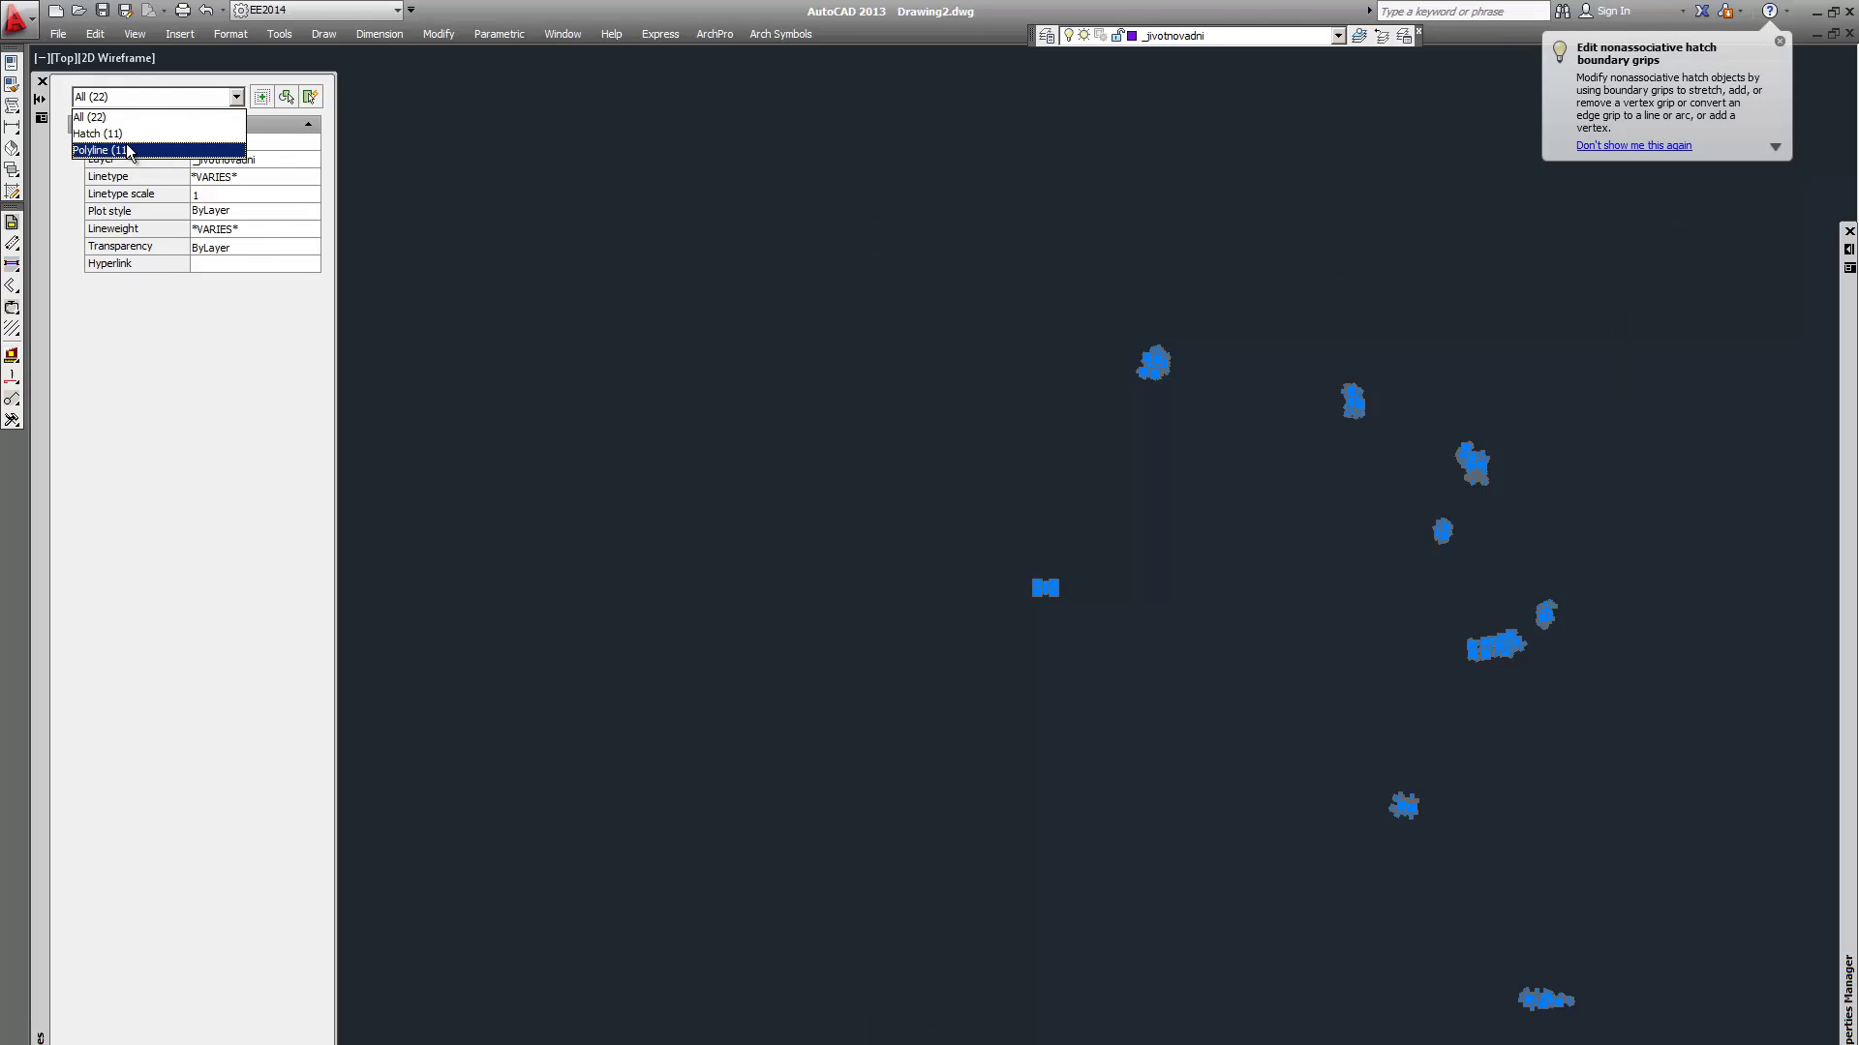
{"action": "left_click", "coordinate": [128, 150]}
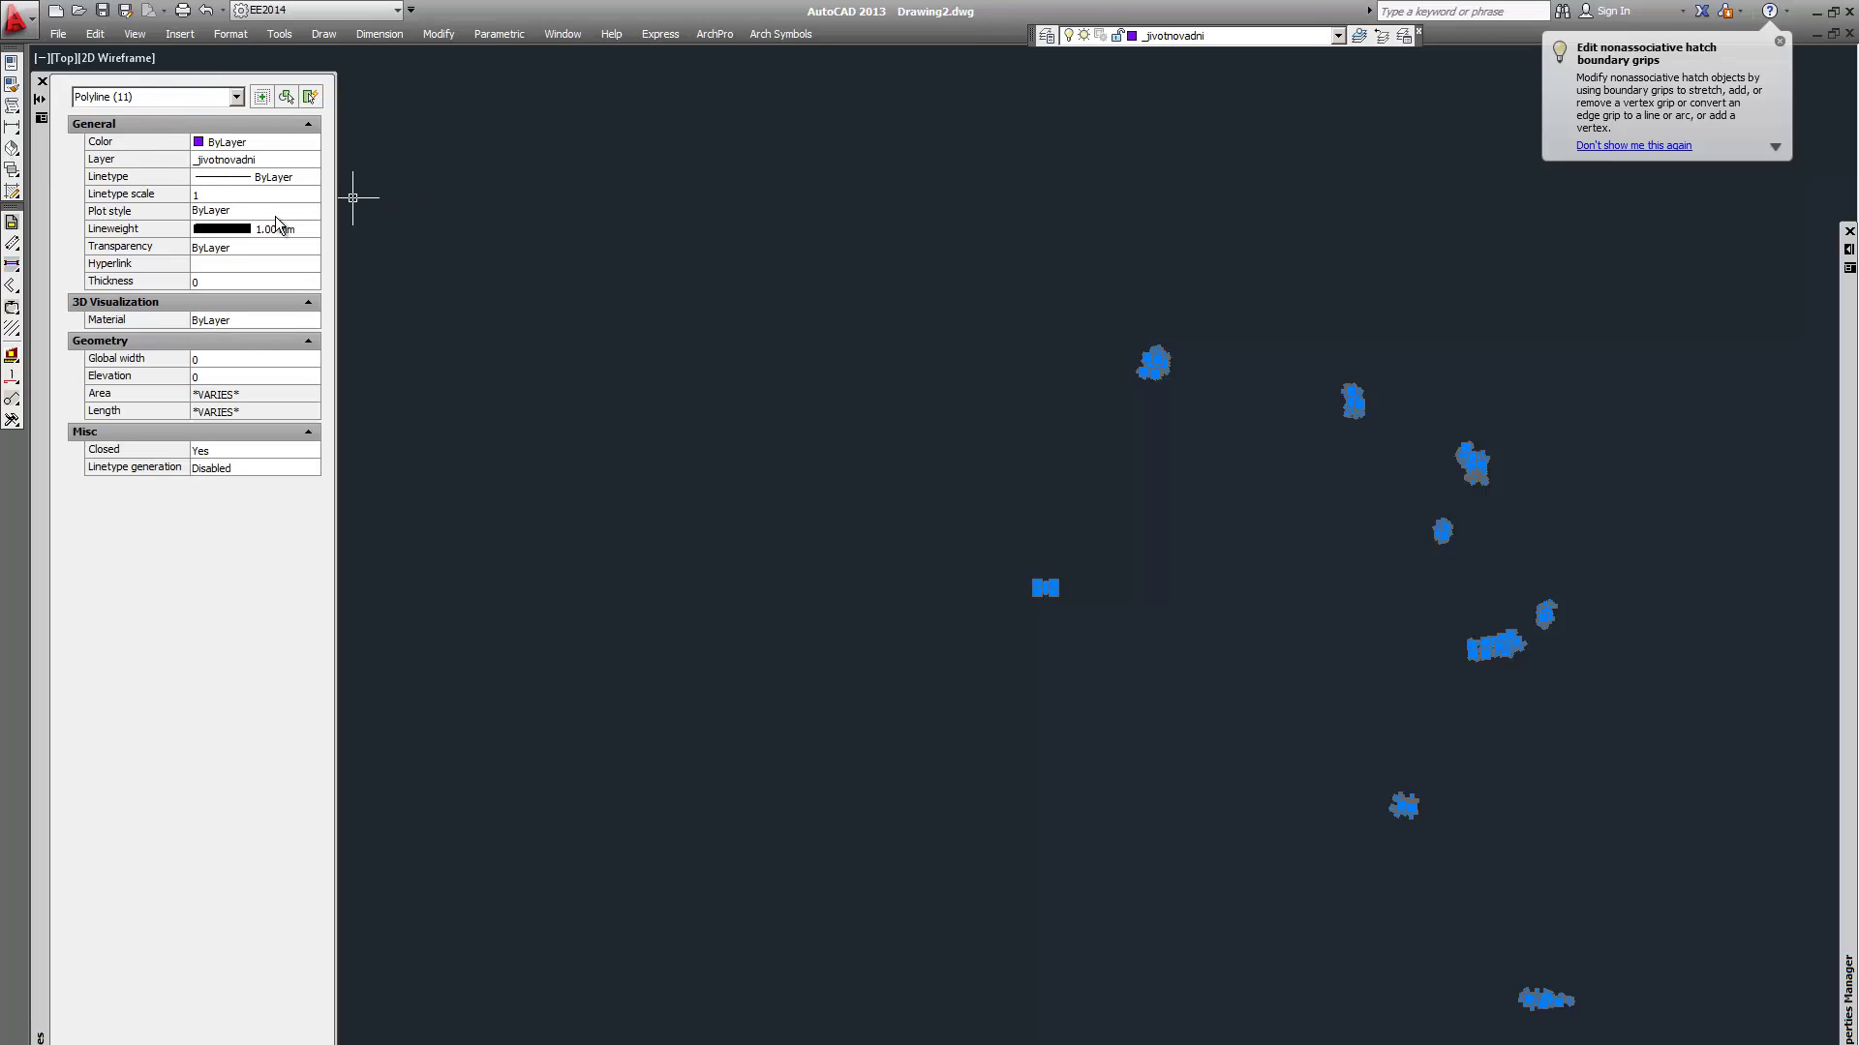
{"action": "left_click", "coordinate": [245, 164]}
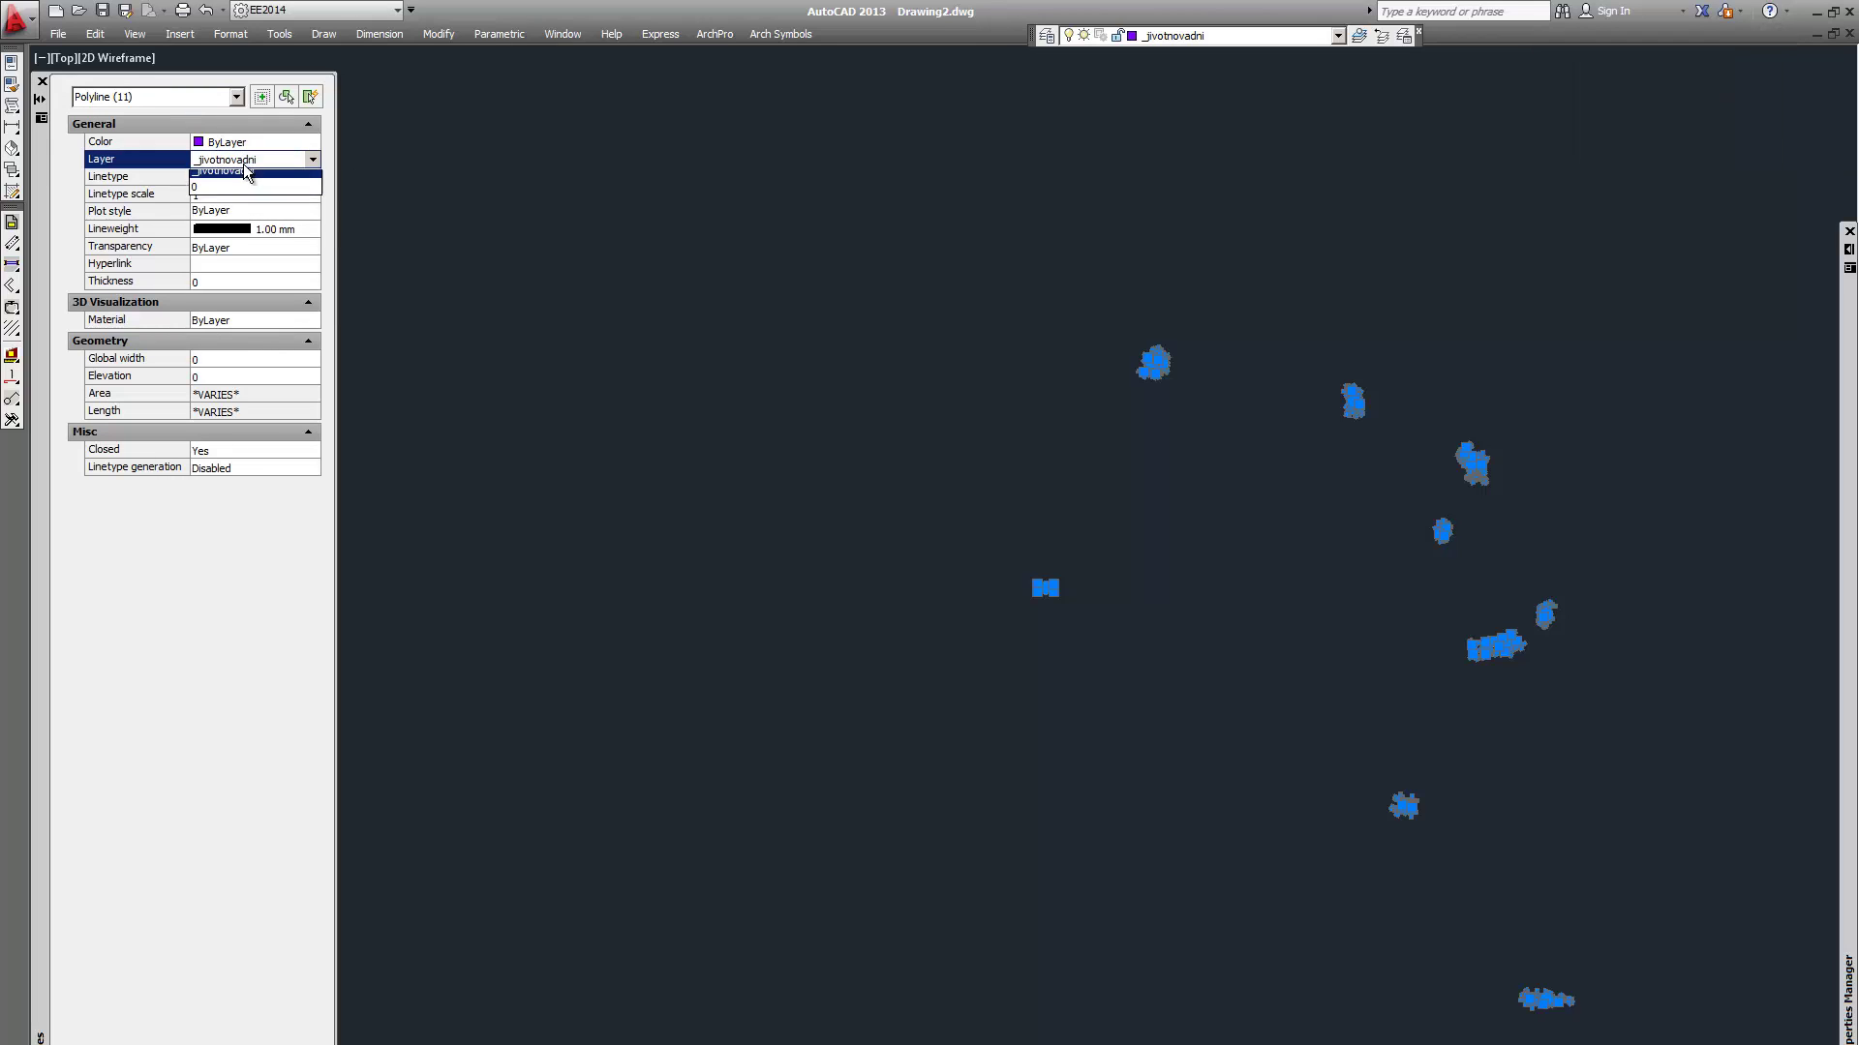
{"action": "left_click", "coordinate": [223, 187]}
{"action": "key", "text": "Escape"}
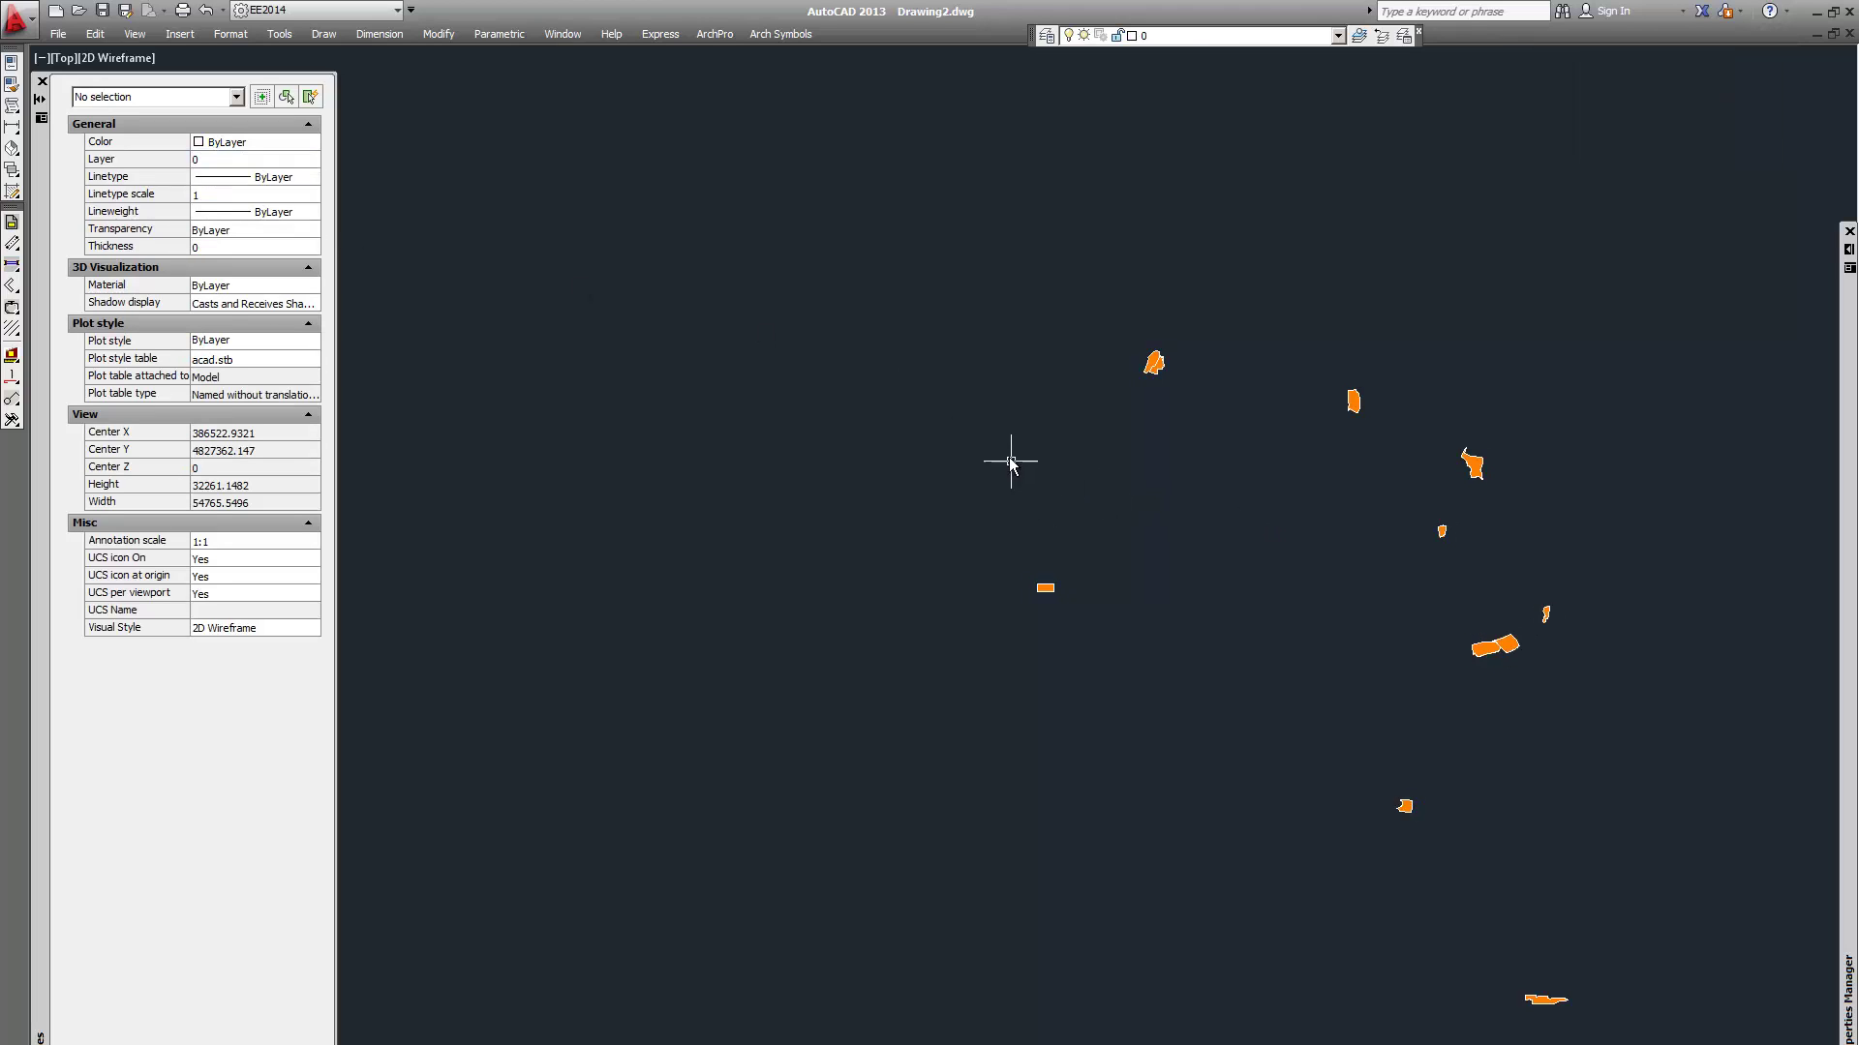
Draw a single line with the L command
{"action": "key", "text": "l"}
{"action": "key", "text": "Return"}
{"action": "left_click", "coordinate": [947, 408]}
{"action": "left_click", "coordinate": [1167, 500]}
{"action": "key", "text": "Return"}
{"action": "key", "text": "Return"}
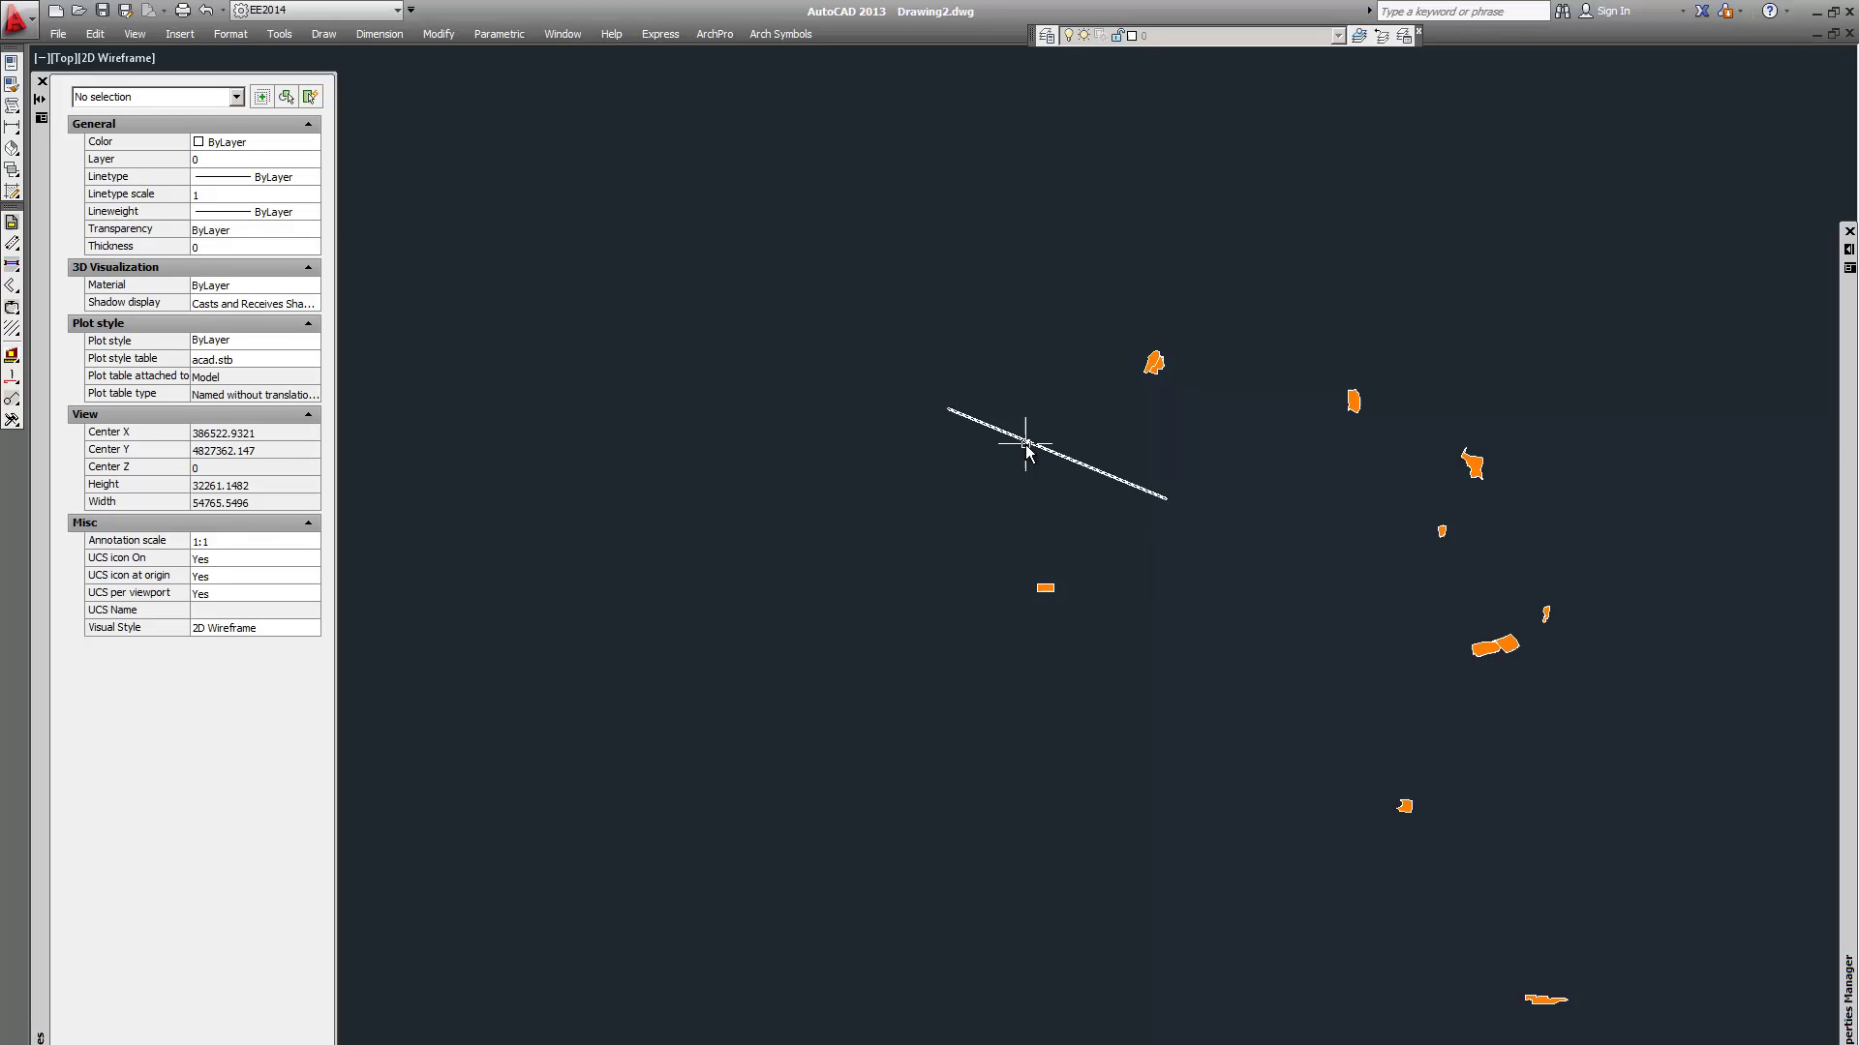
Window-select the eleven zone hatches, then clear the selection
{"action": "left_click", "coordinate": [914, 266]}
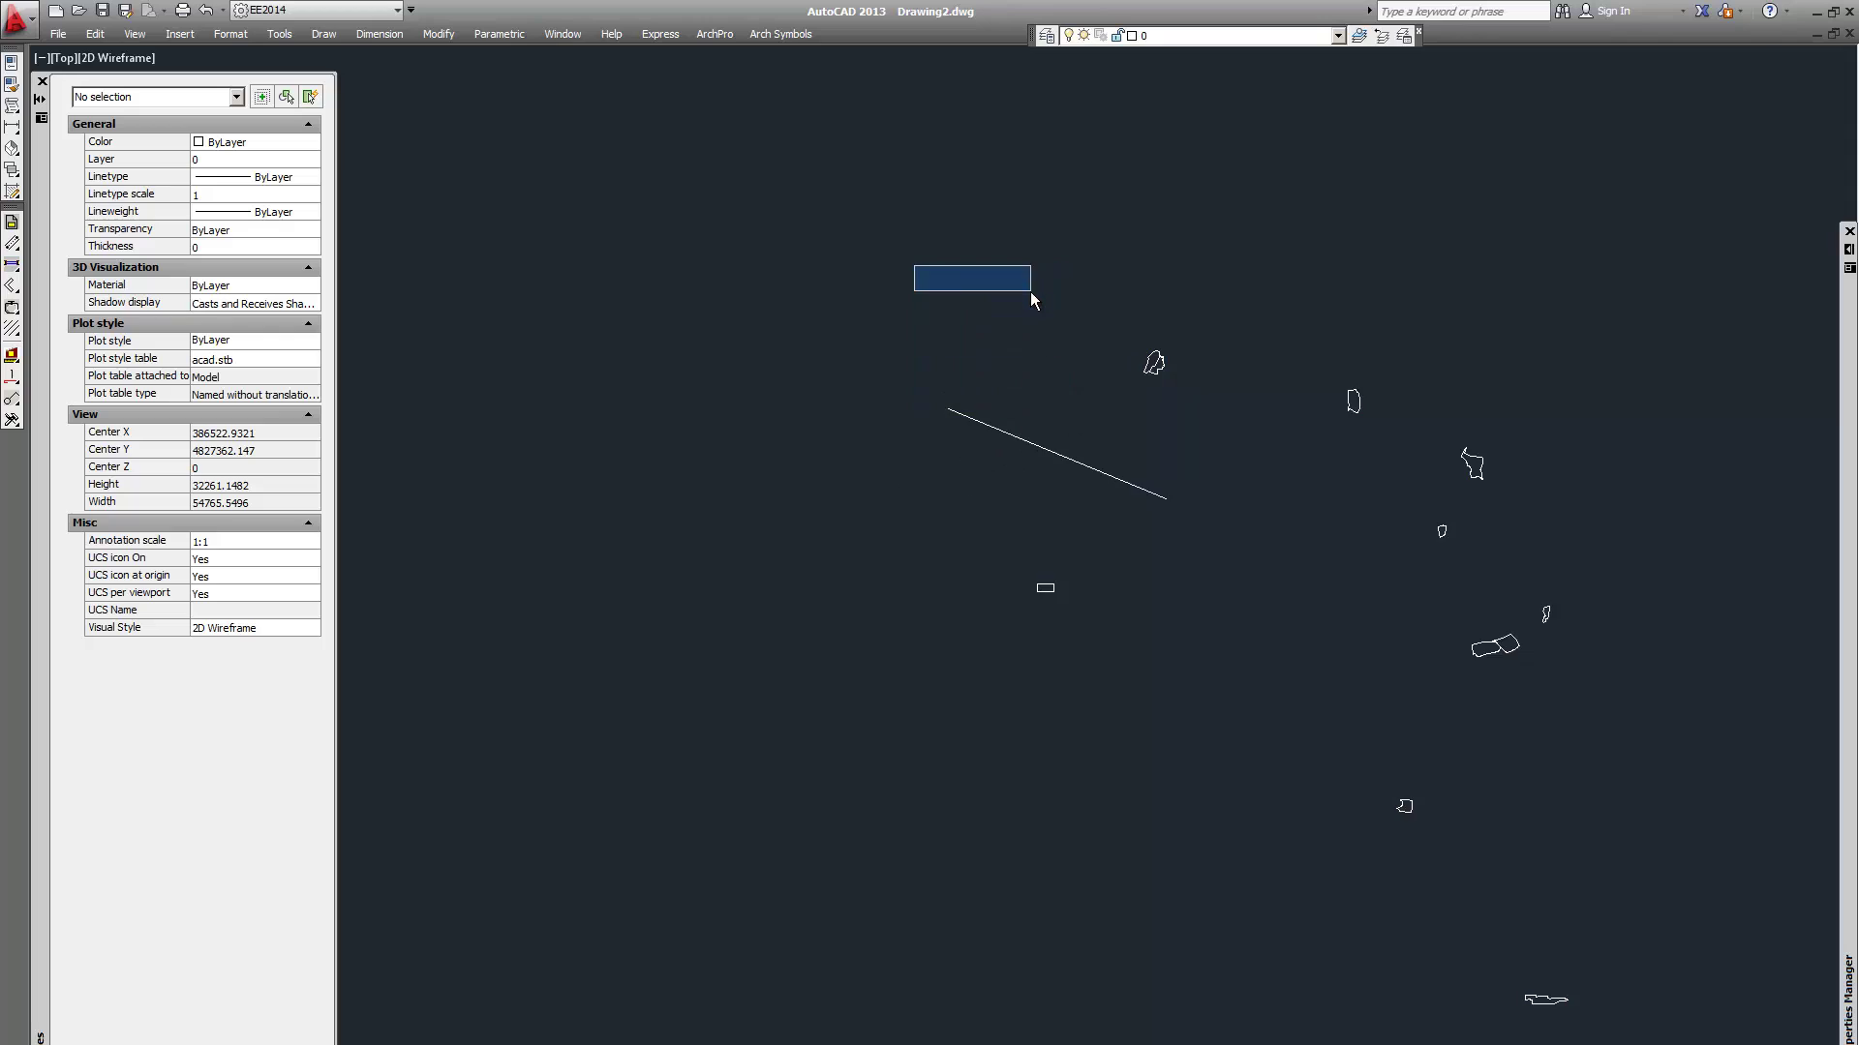
{"action": "scroll", "coordinate": [898, 511], "scroll_direction": "down", "scroll_amount": 3}
{"action": "scroll", "coordinate": [856, 429], "scroll_direction": "up", "scroll_amount": 3}
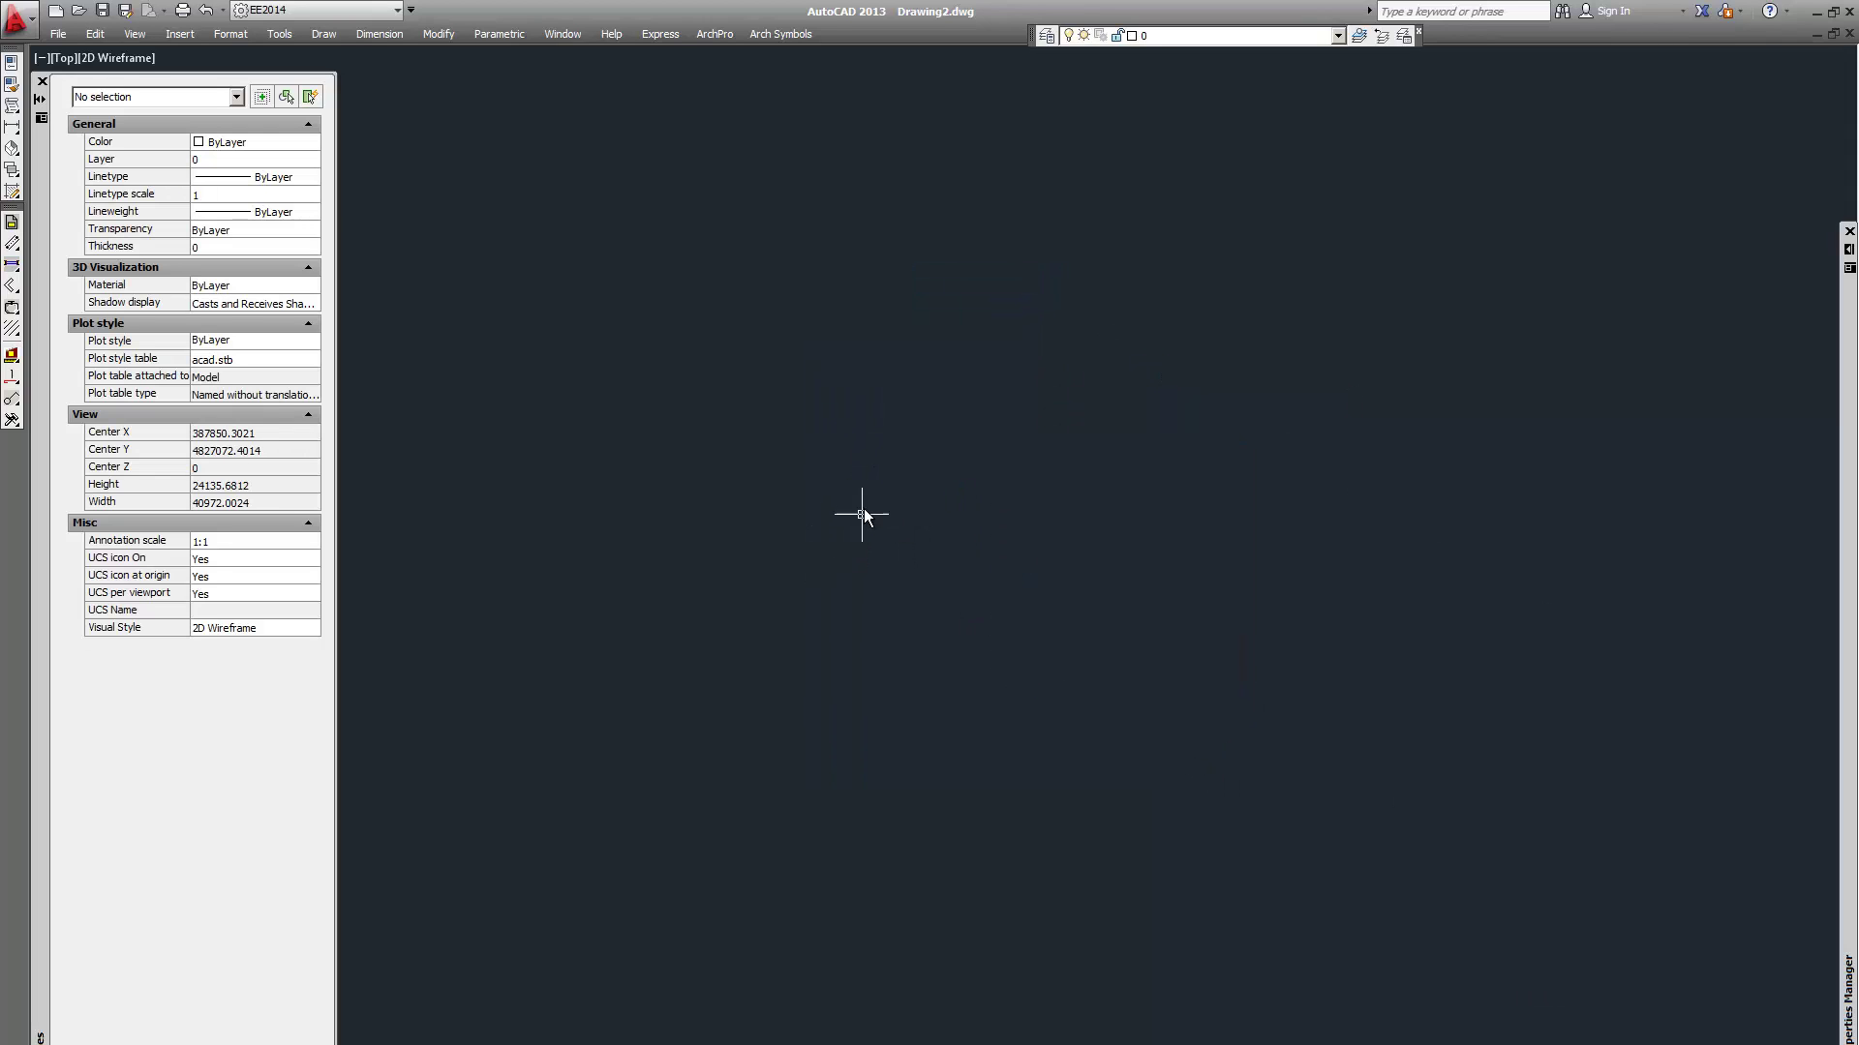
{"action": "scroll", "coordinate": [823, 562], "scroll_direction": "down", "scroll_amount": 2}
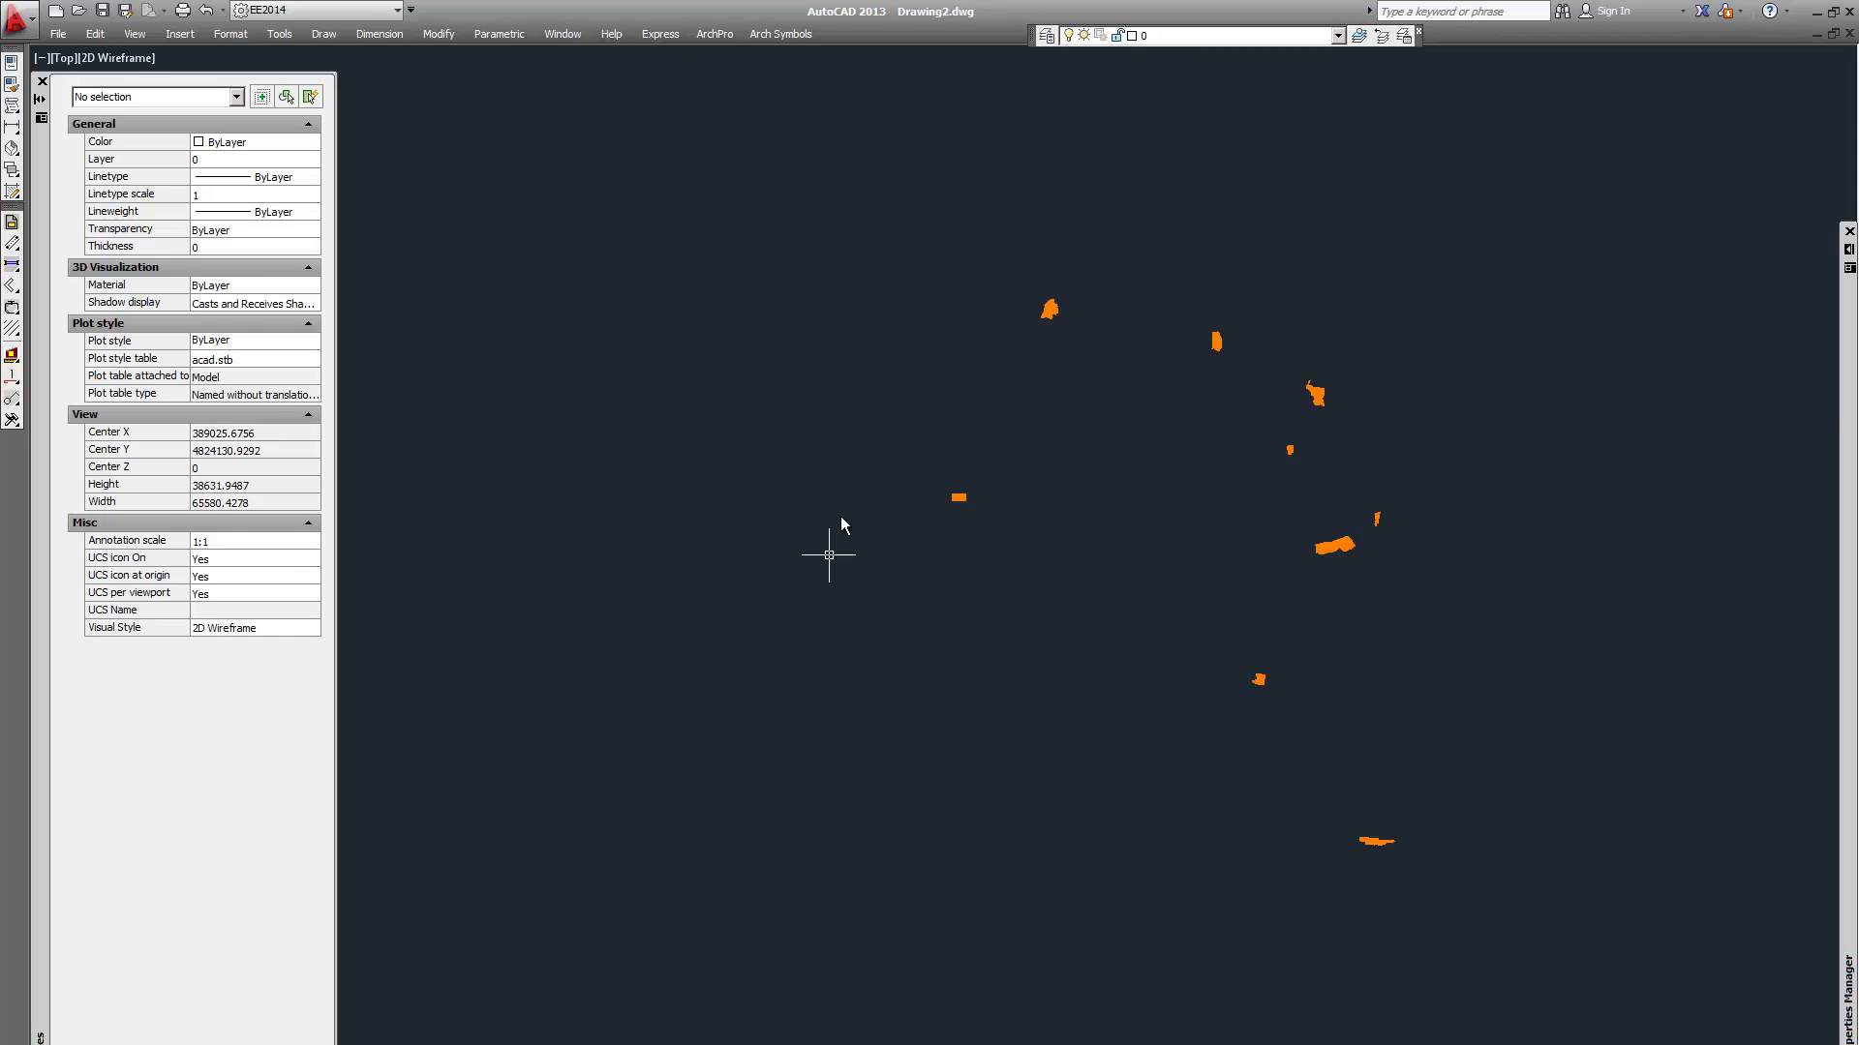
{"action": "left_click", "coordinate": [788, 198]}
{"action": "left_click", "coordinate": [1392, 760]}
{"action": "scroll", "coordinate": [1135, 516], "scroll_direction": "up", "scroll_amount": 2}
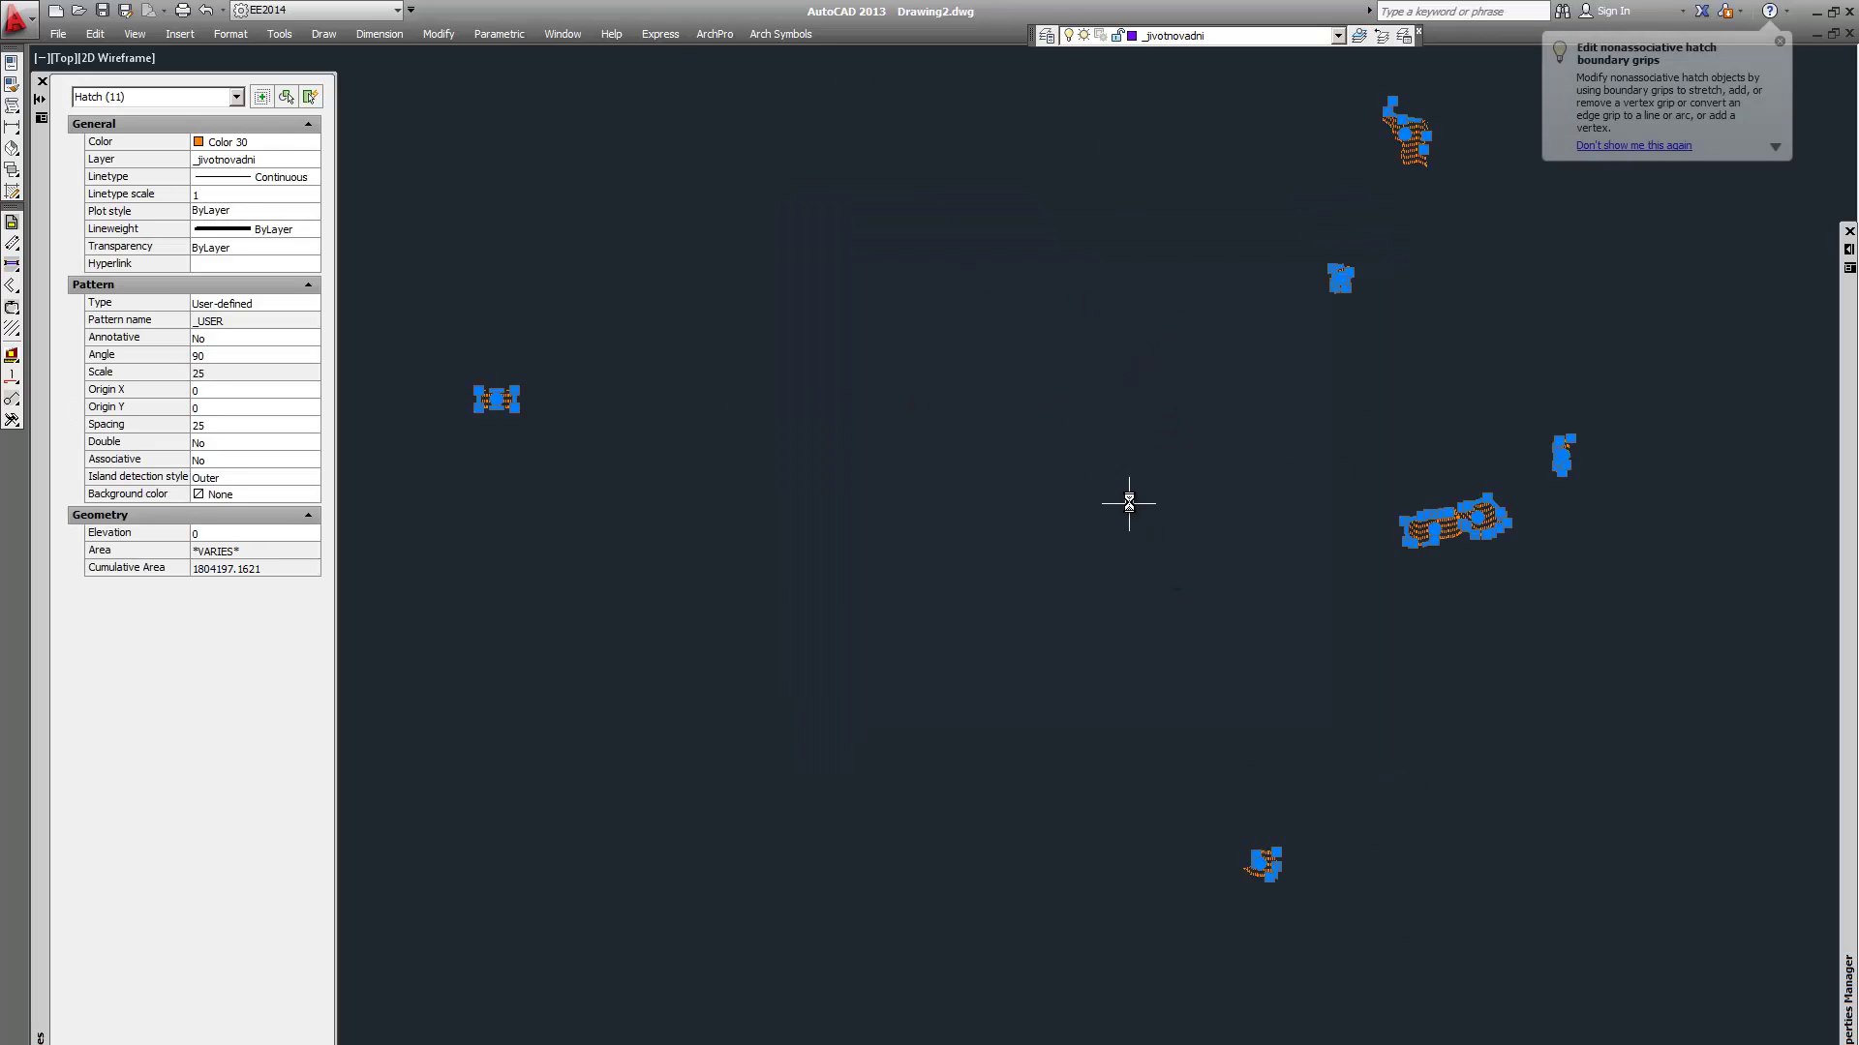
{"action": "key", "text": "Escape"}
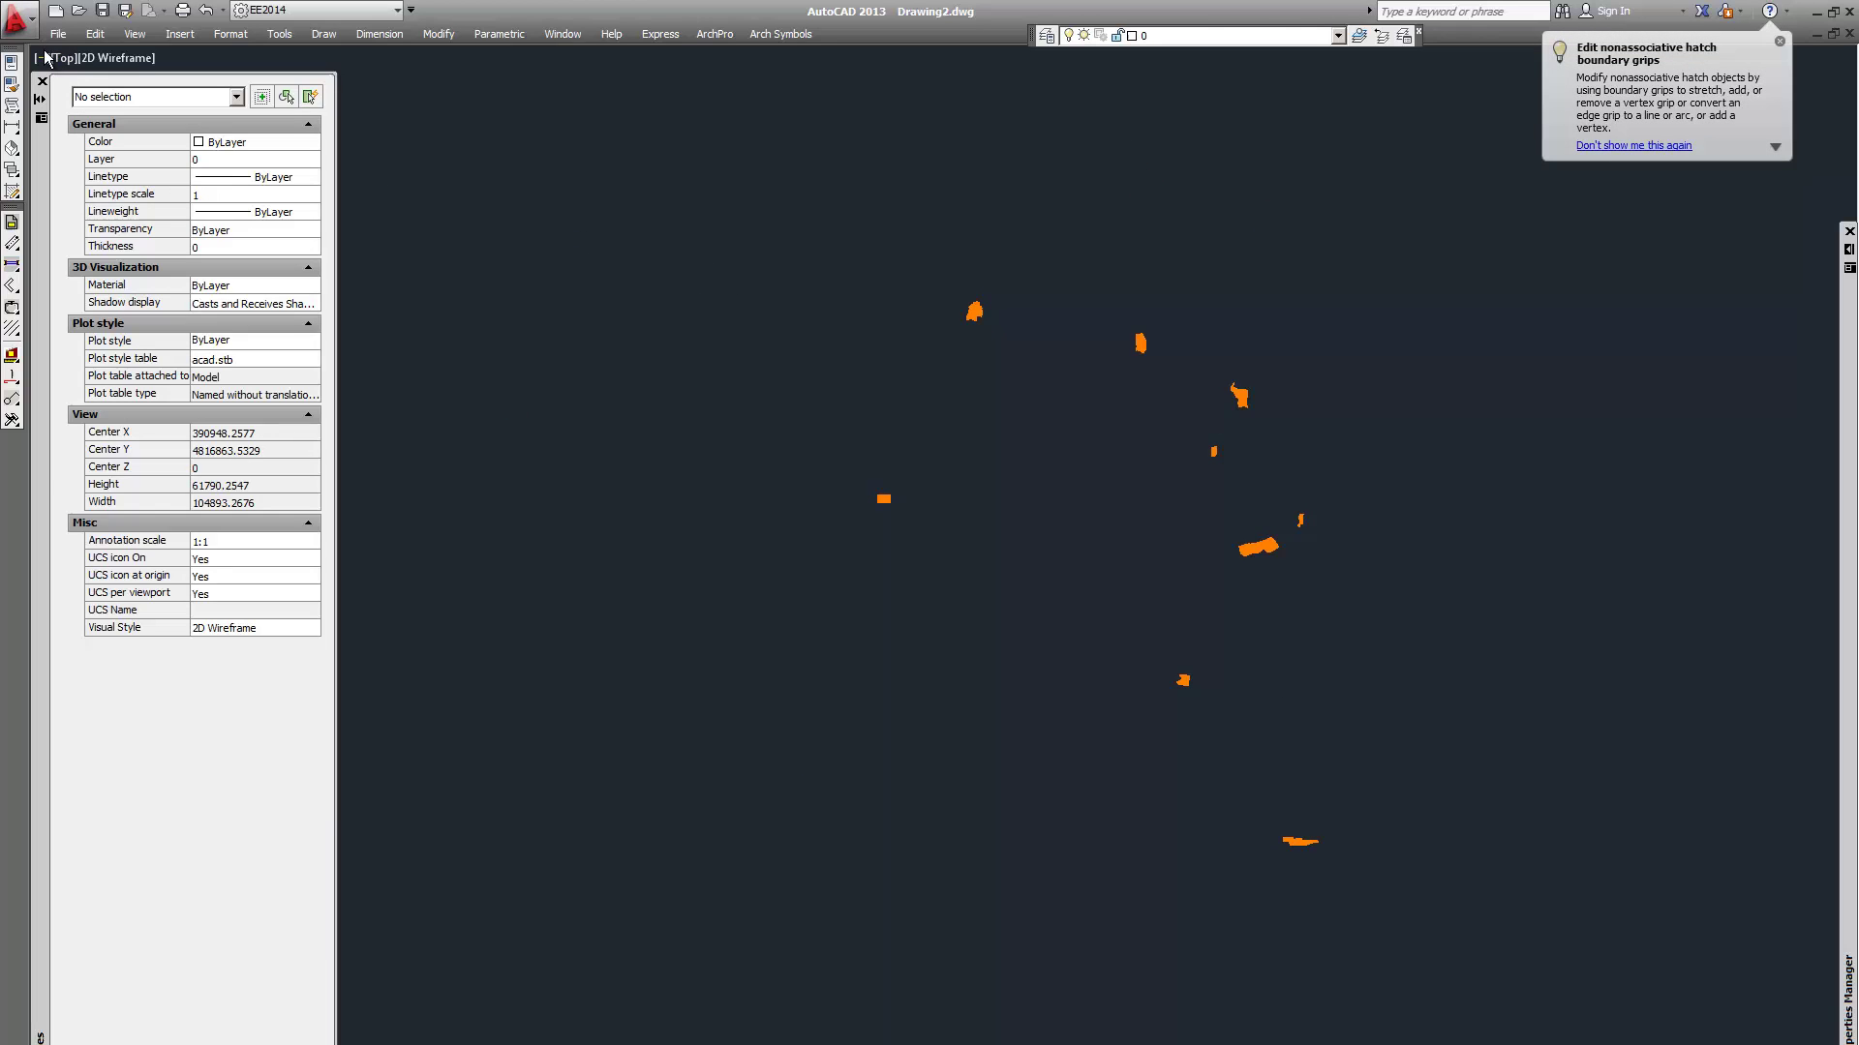
Save the drawing as Animal farms.dxf, AutoCAD 2004/LT2004 DXF, in the Zones folder
{"action": "left_click", "coordinate": [17, 17]}
{"action": "left_click", "coordinate": [199, 275]}
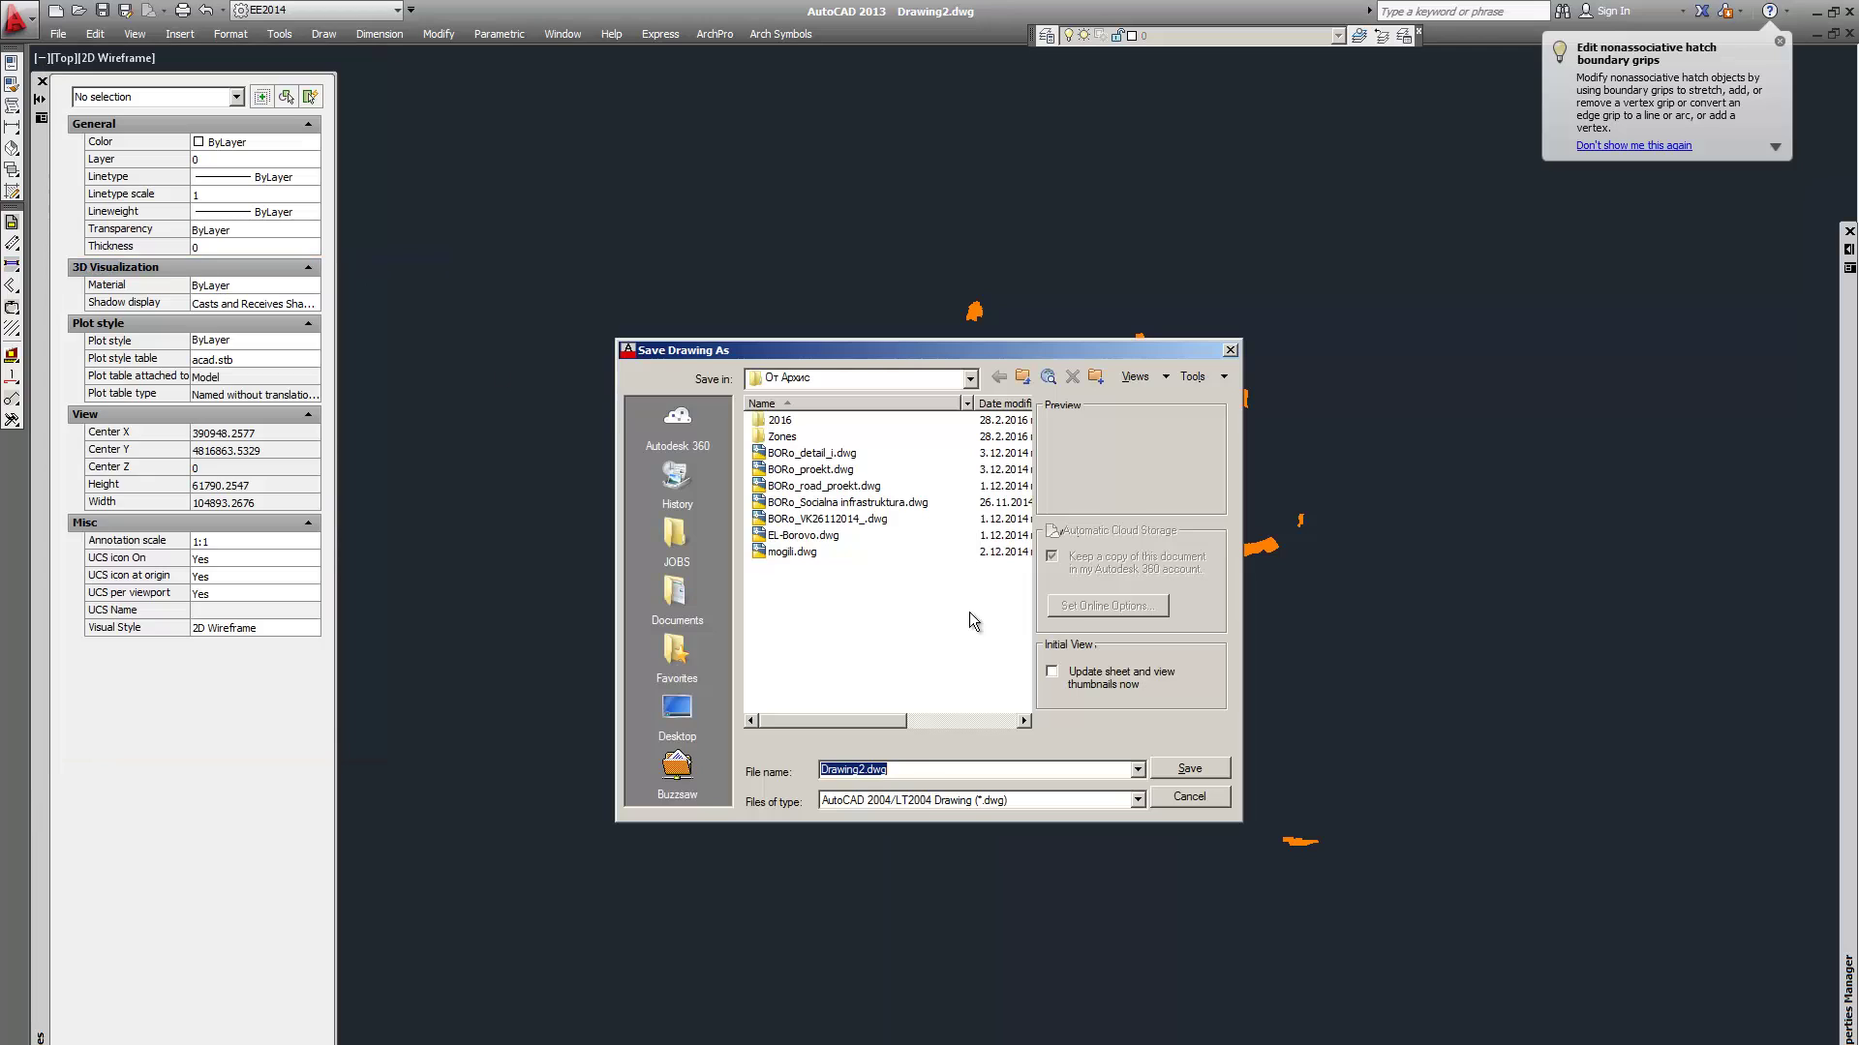
{"action": "left_click", "coordinate": [917, 803]}
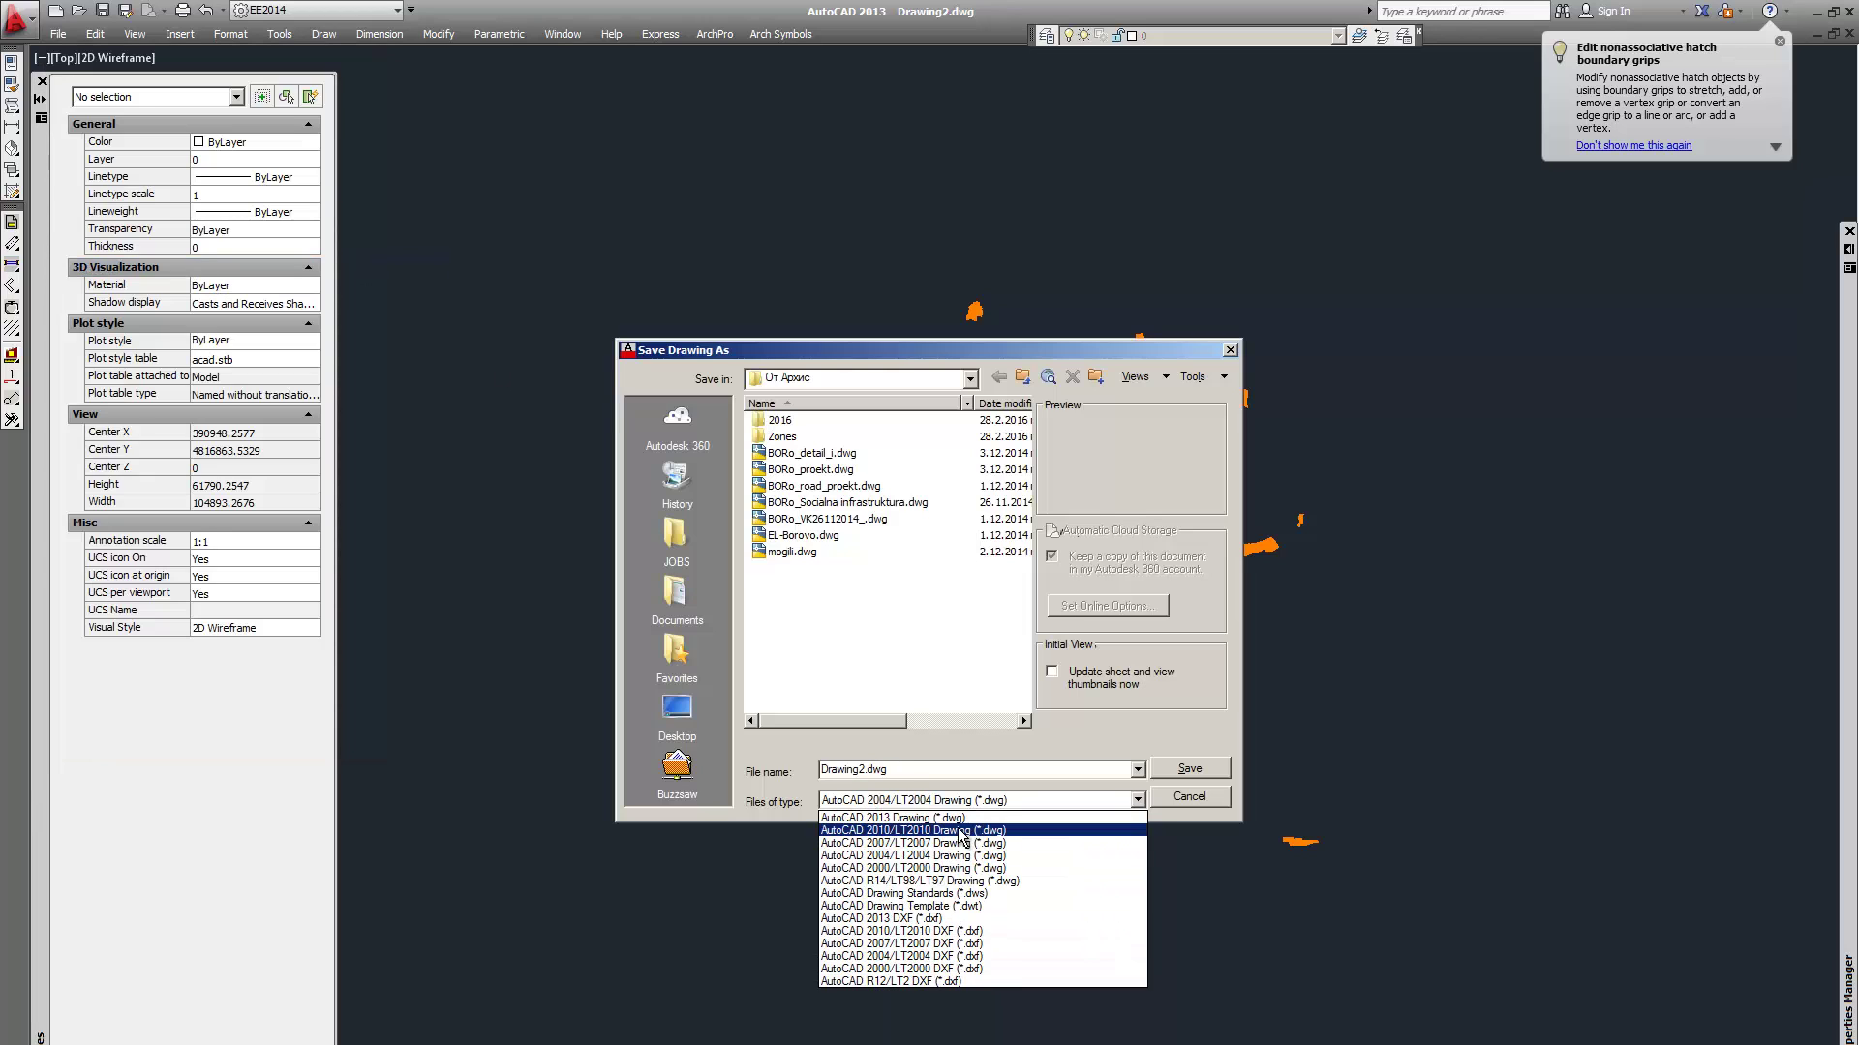
{"action": "left_click", "coordinate": [981, 958]}
{"action": "double_click", "coordinate": [782, 437]}
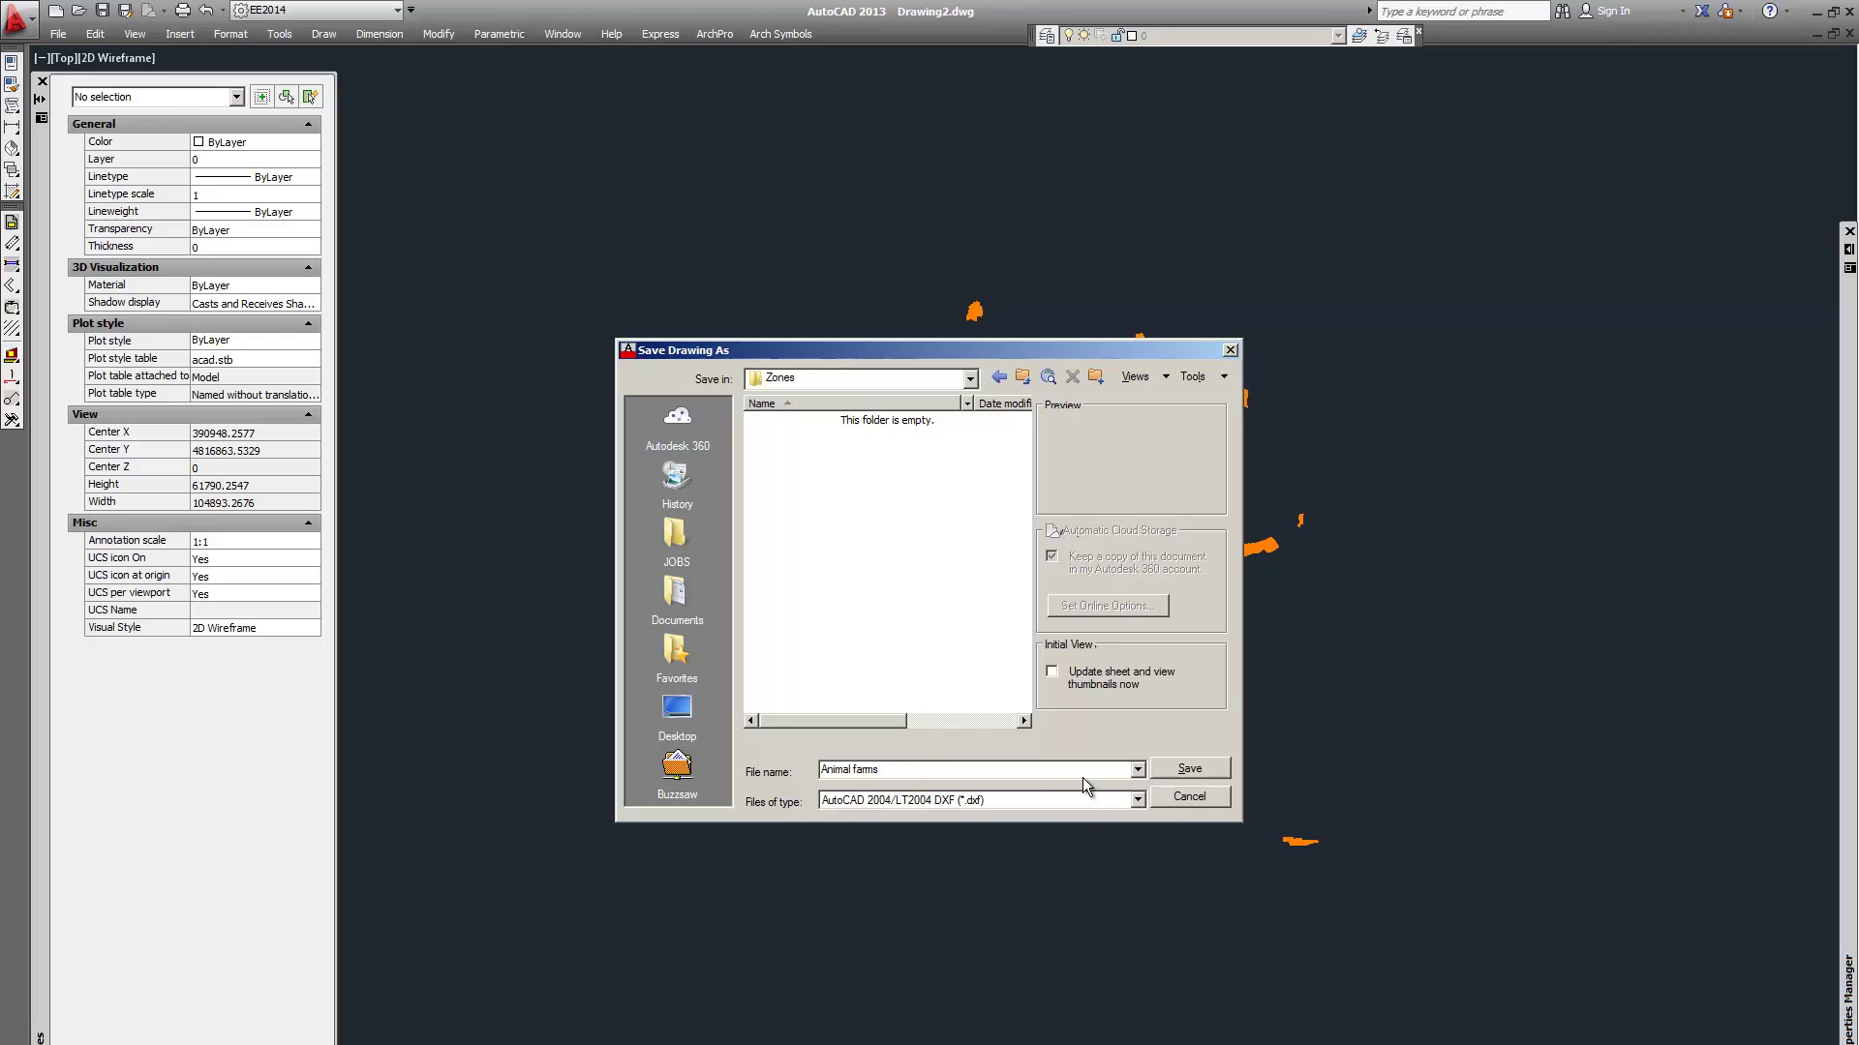
{"action": "left_click", "coordinate": [1188, 771]}
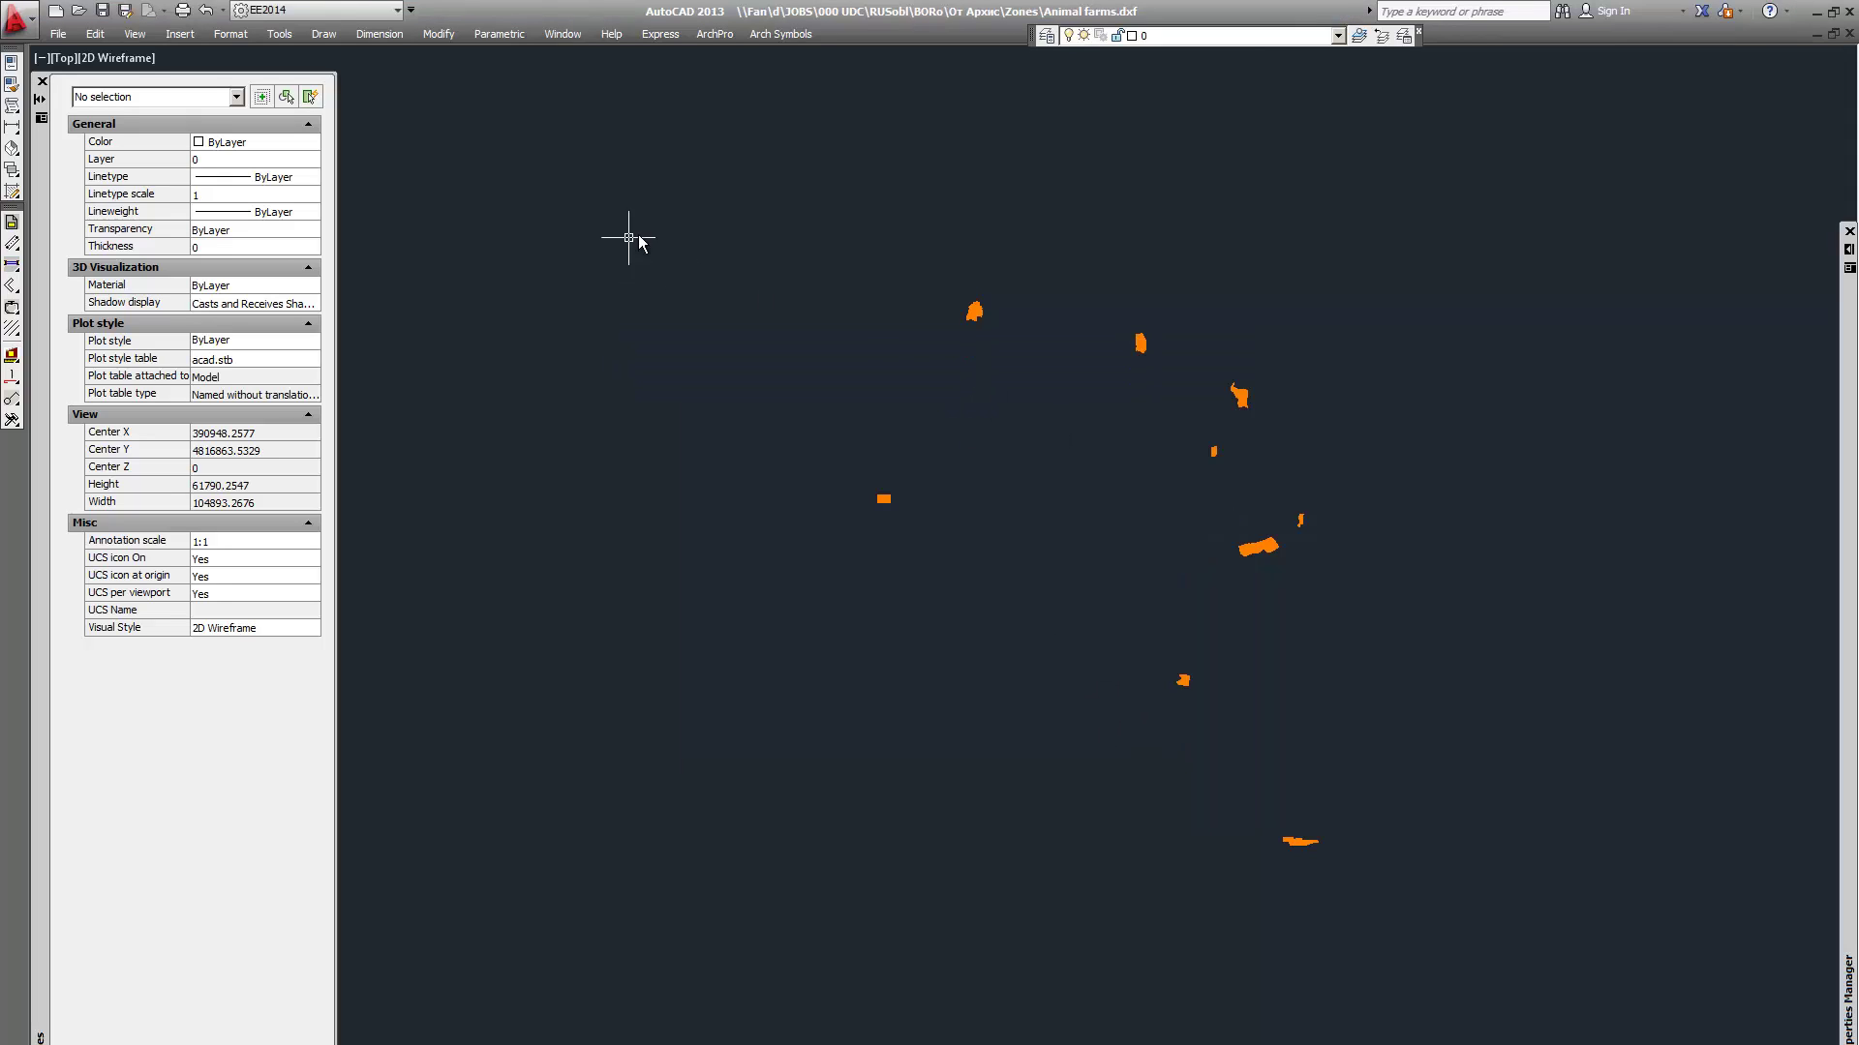
Delete the eleven selected zone hatches and switch to the other drawing
{"action": "left_click", "coordinate": [752, 229]}
{"action": "left_click", "coordinate": [1462, 965]}
{"action": "key", "text": "Delete"}
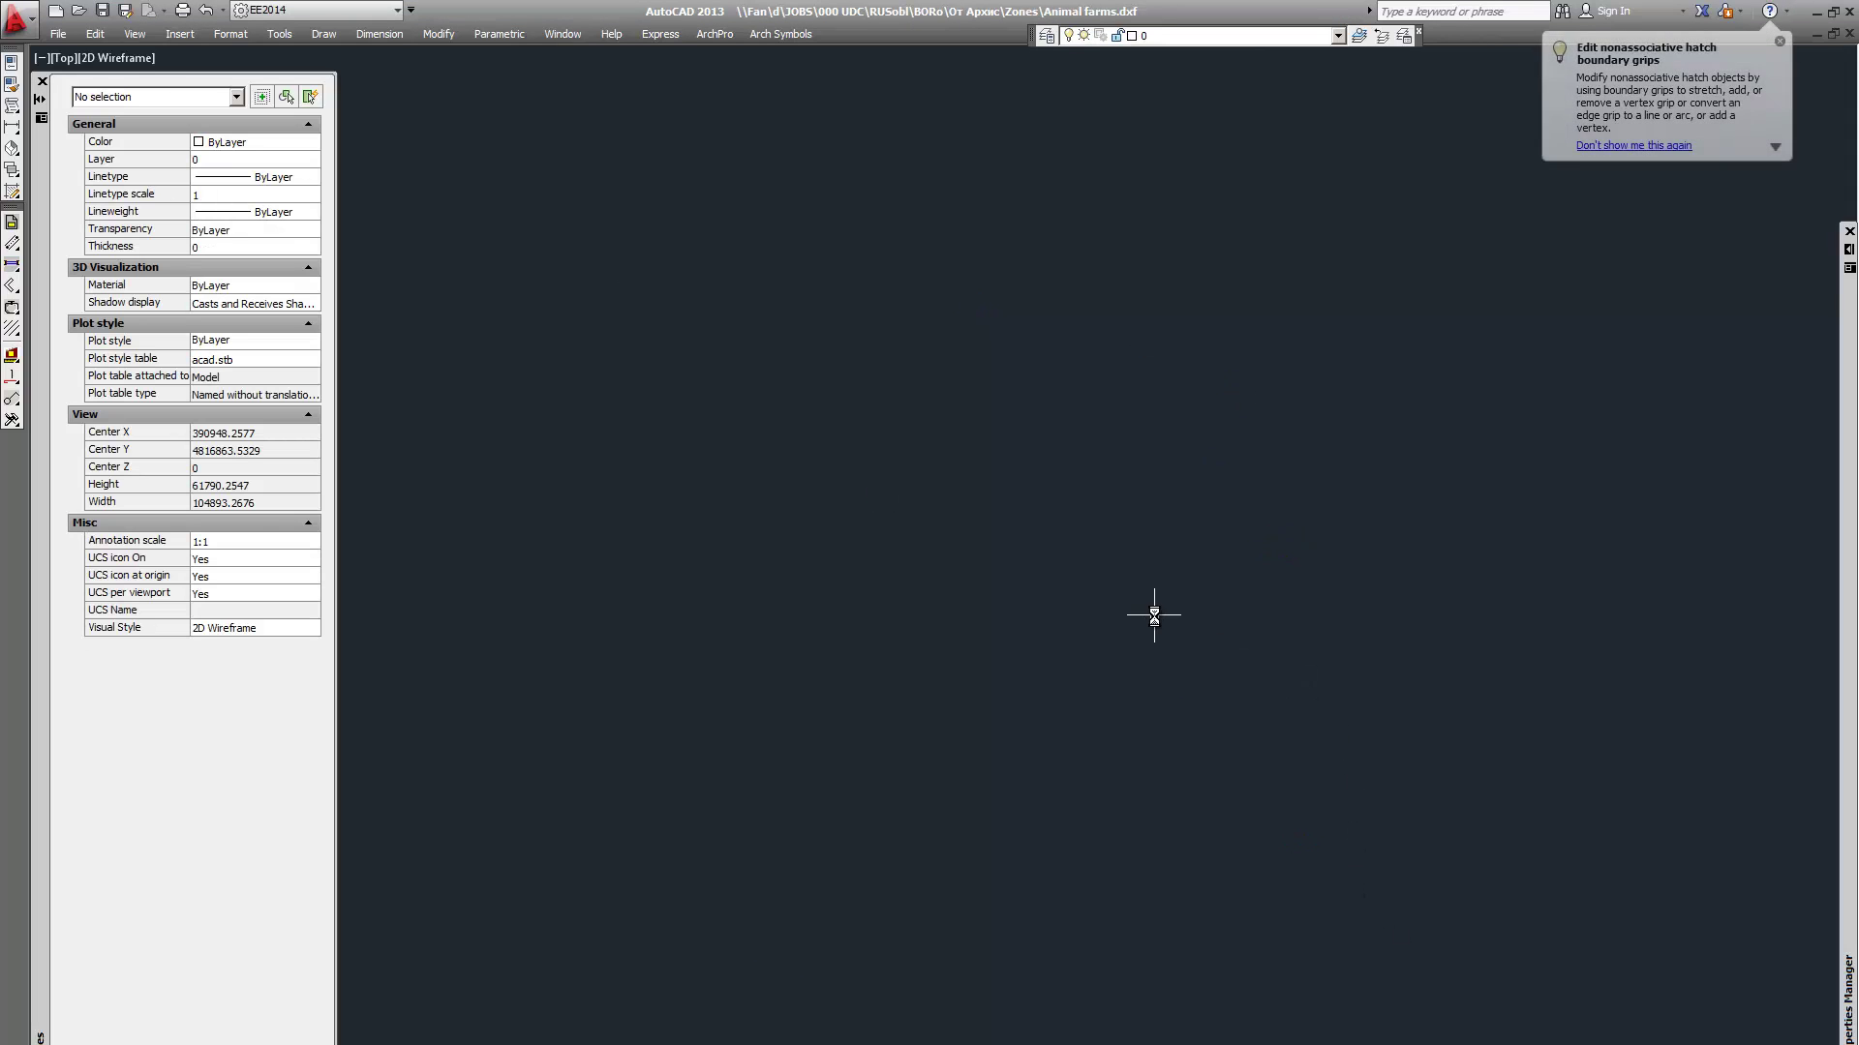
{"action": "key", "text": "alt+Tab"}
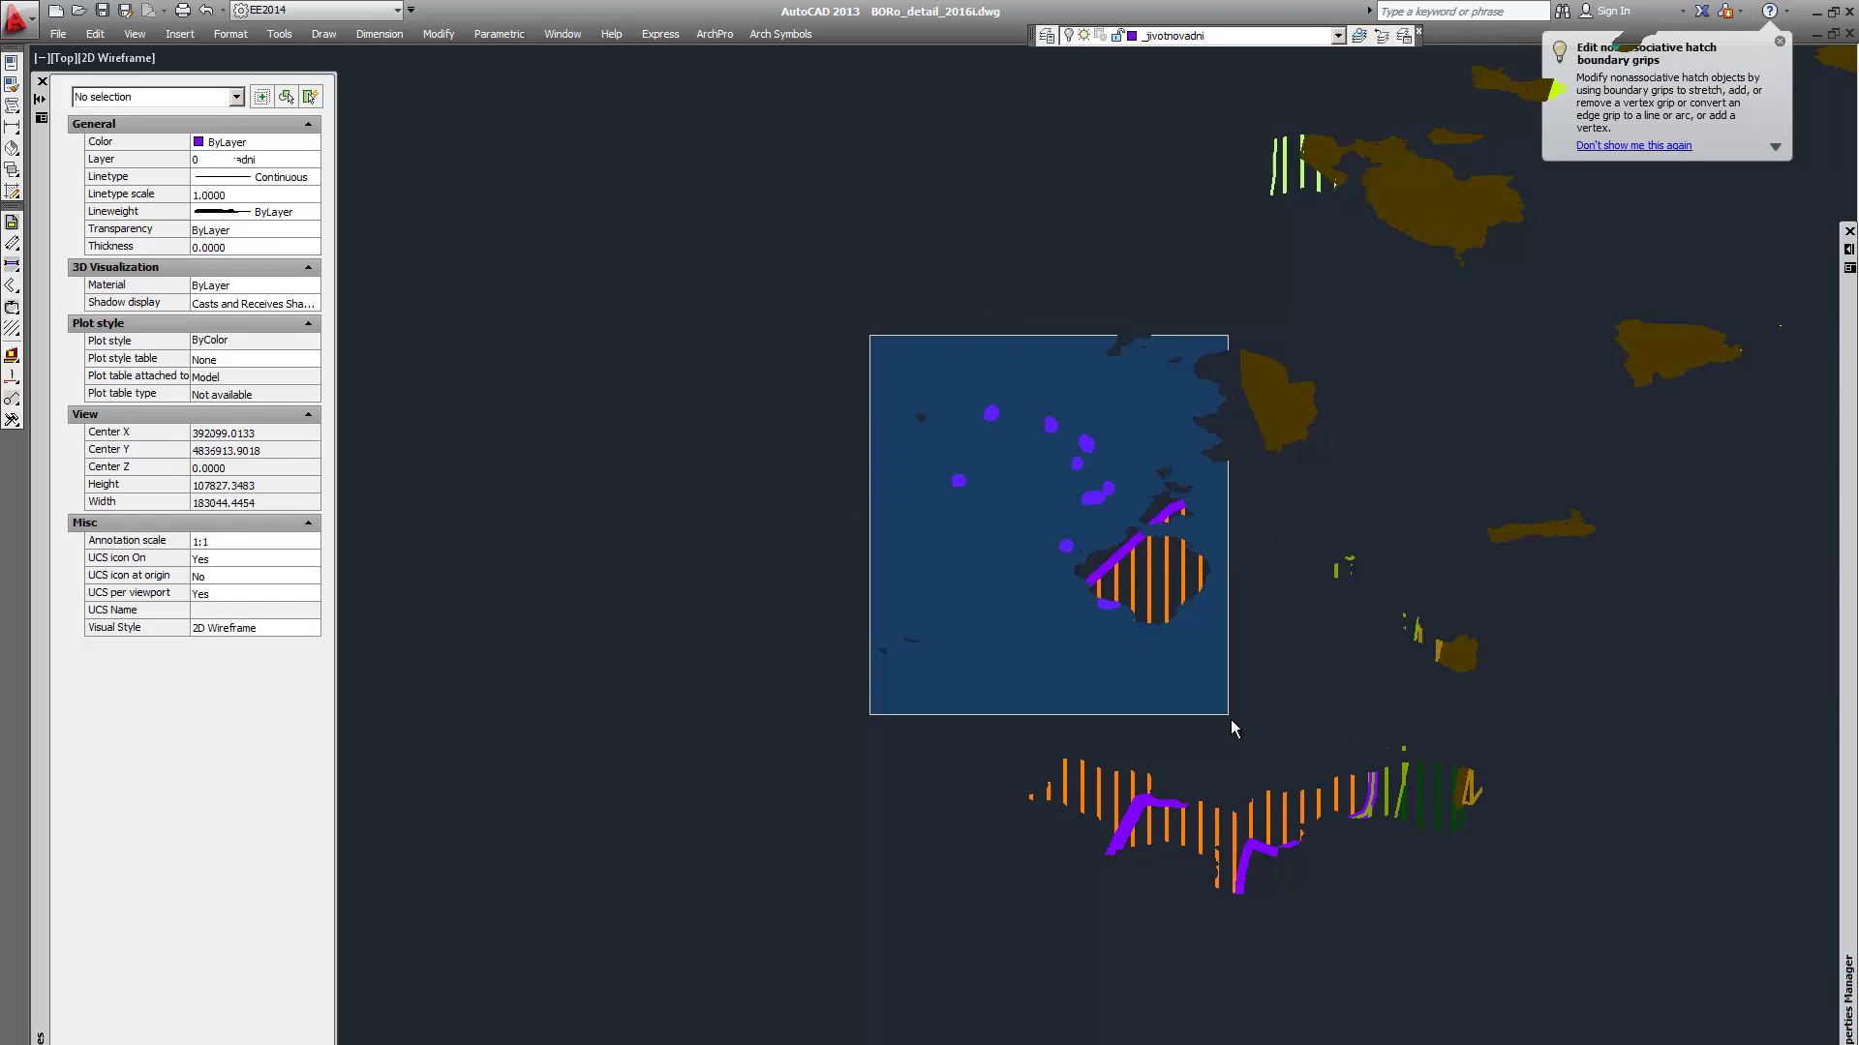
Isolate the green _izvanselishten park hatch layer
{"action": "left_click", "coordinate": [1228, 716]}
{"action": "scroll", "coordinate": [1337, 594], "scroll_direction": "up", "scroll_amount": 3}
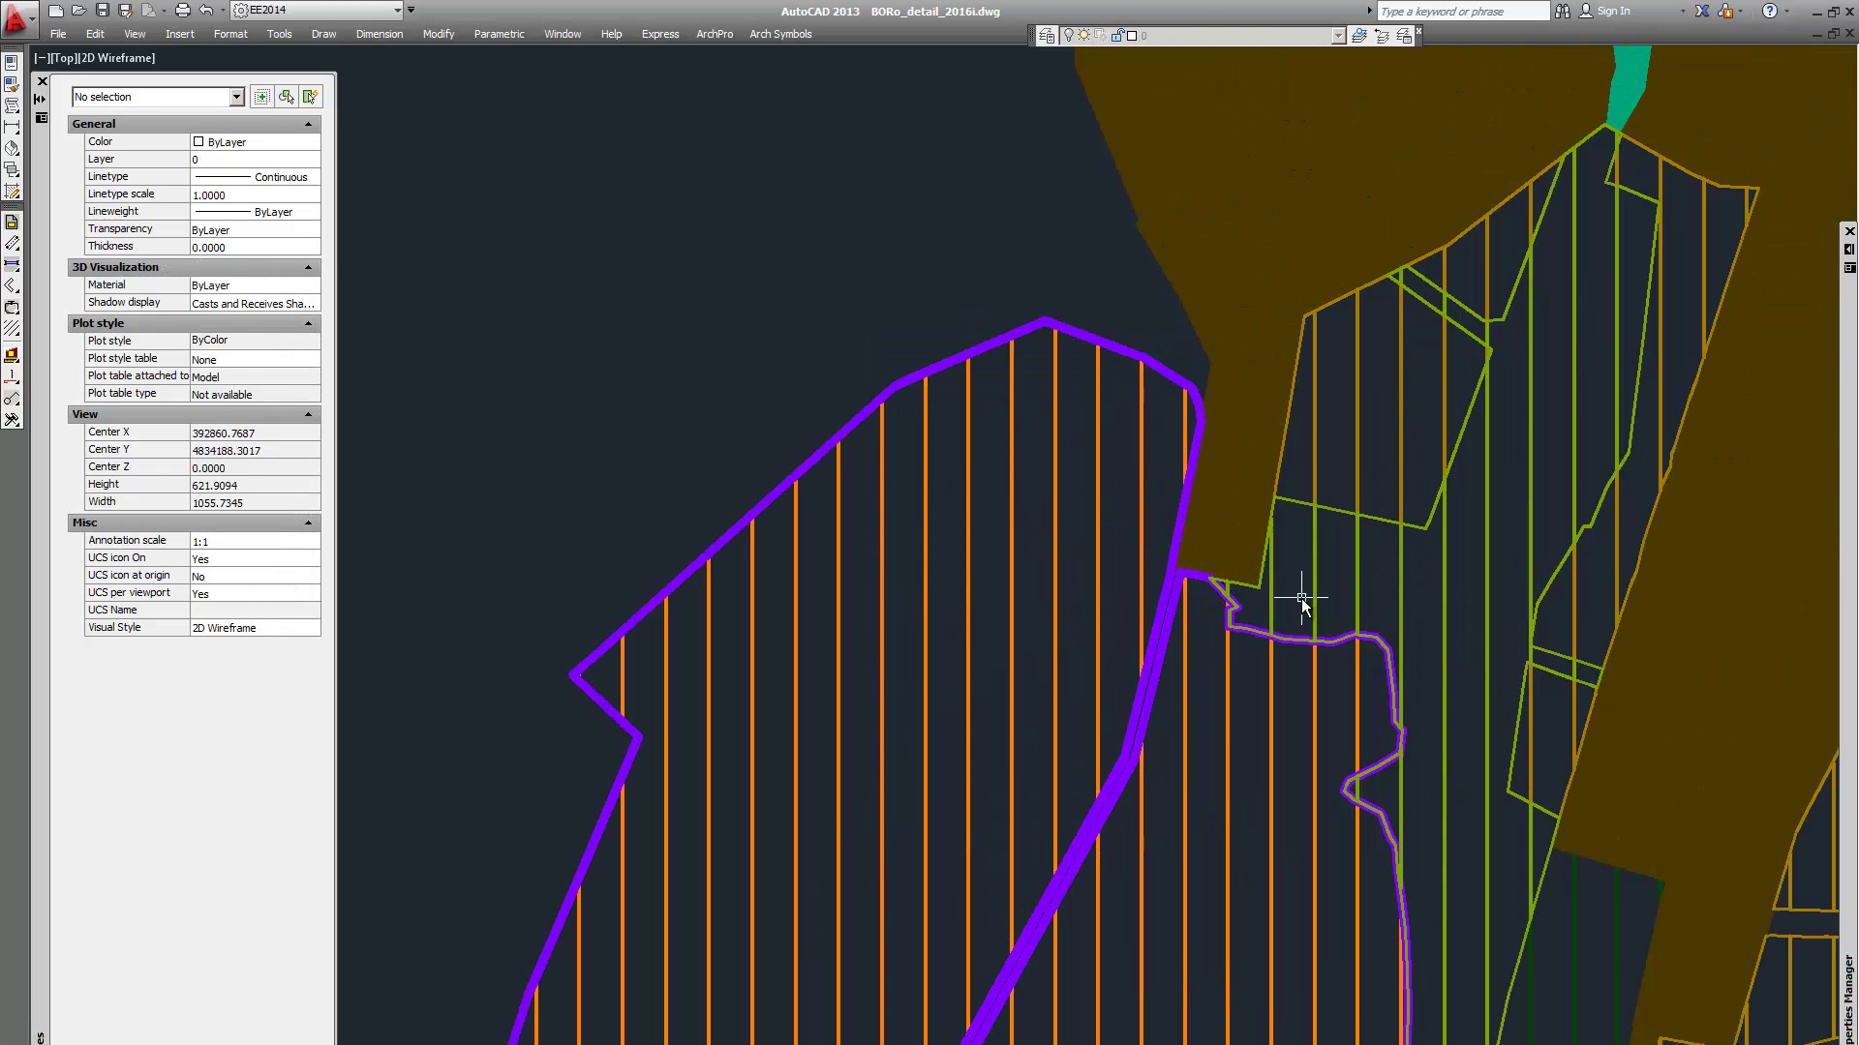
{"action": "left_click", "coordinate": [1436, 586]}
{"action": "scroll", "coordinate": [1404, 624], "scroll_direction": "down", "scroll_amount": 5}
{"action": "key", "text": "ctrl+a"}
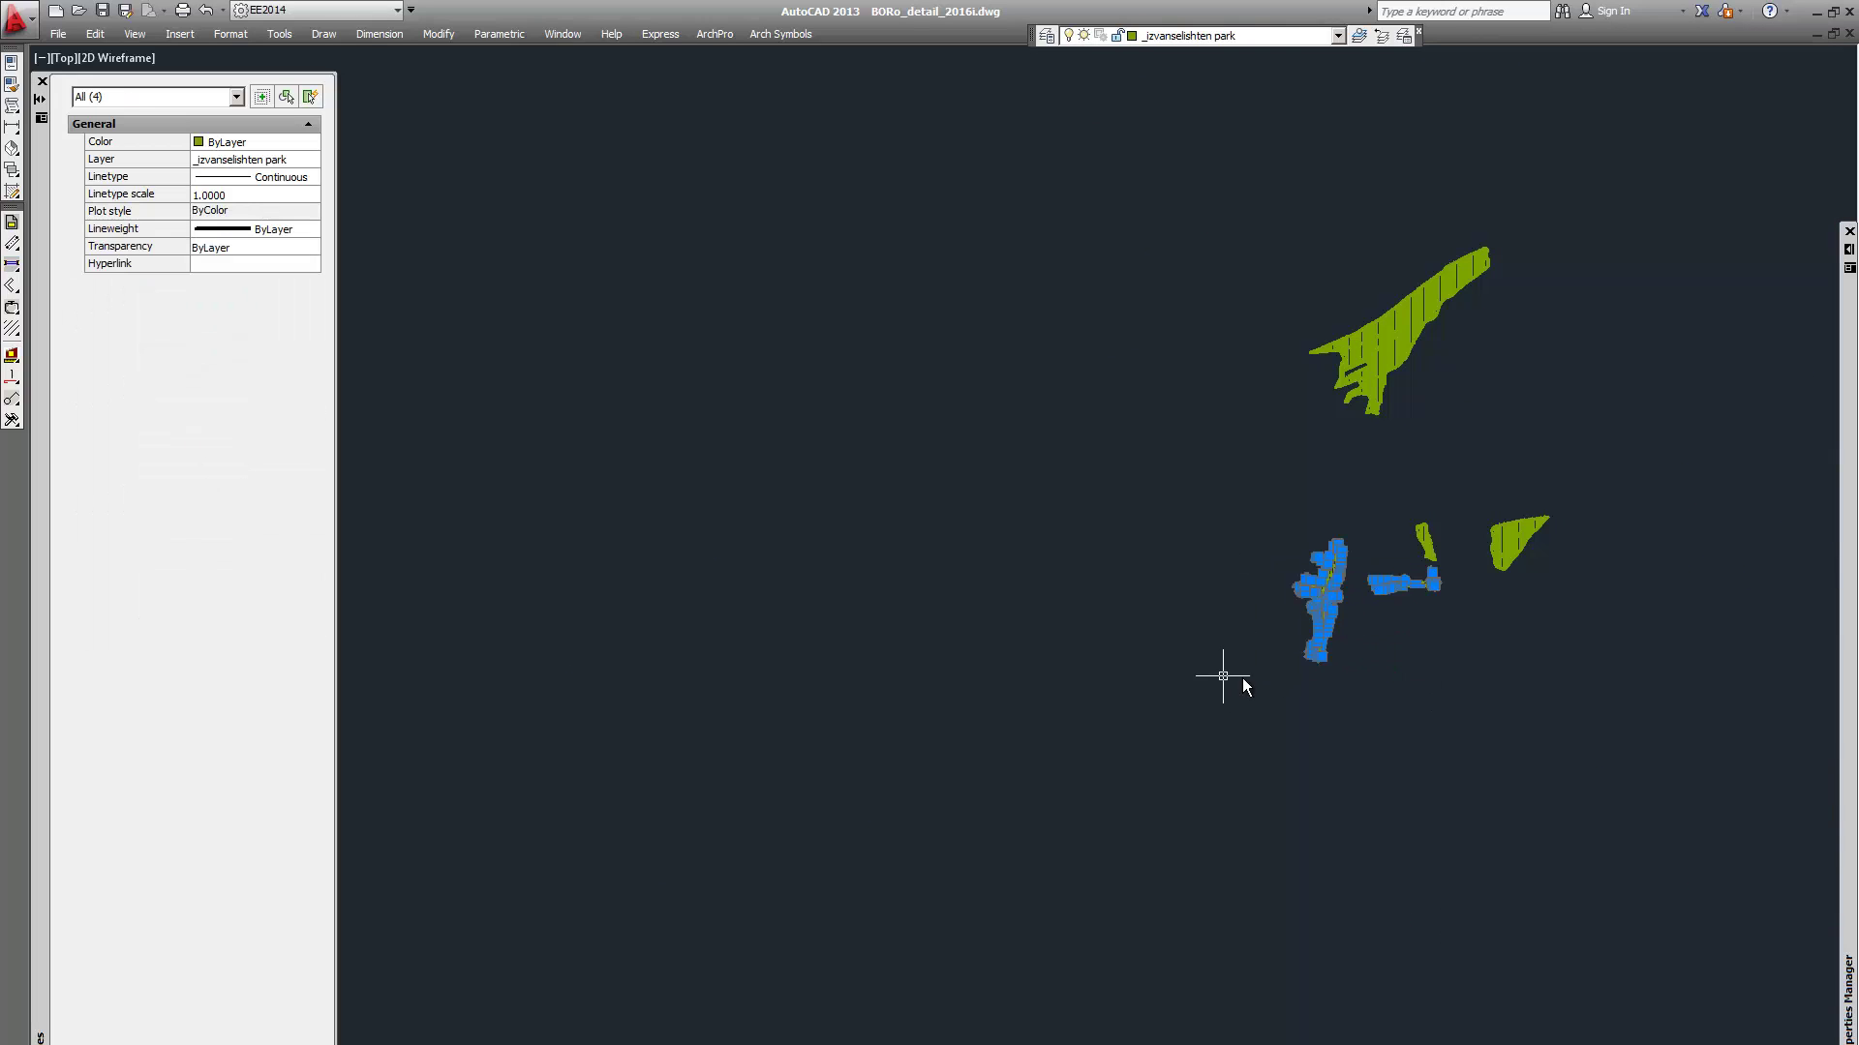
{"action": "key", "text": "Escape"}
{"action": "scroll", "coordinate": [1425, 670], "scroll_direction": "up", "scroll_amount": 5}
{"action": "scroll", "coordinate": [1204, 672], "scroll_direction": "down", "scroll_amount": 5}
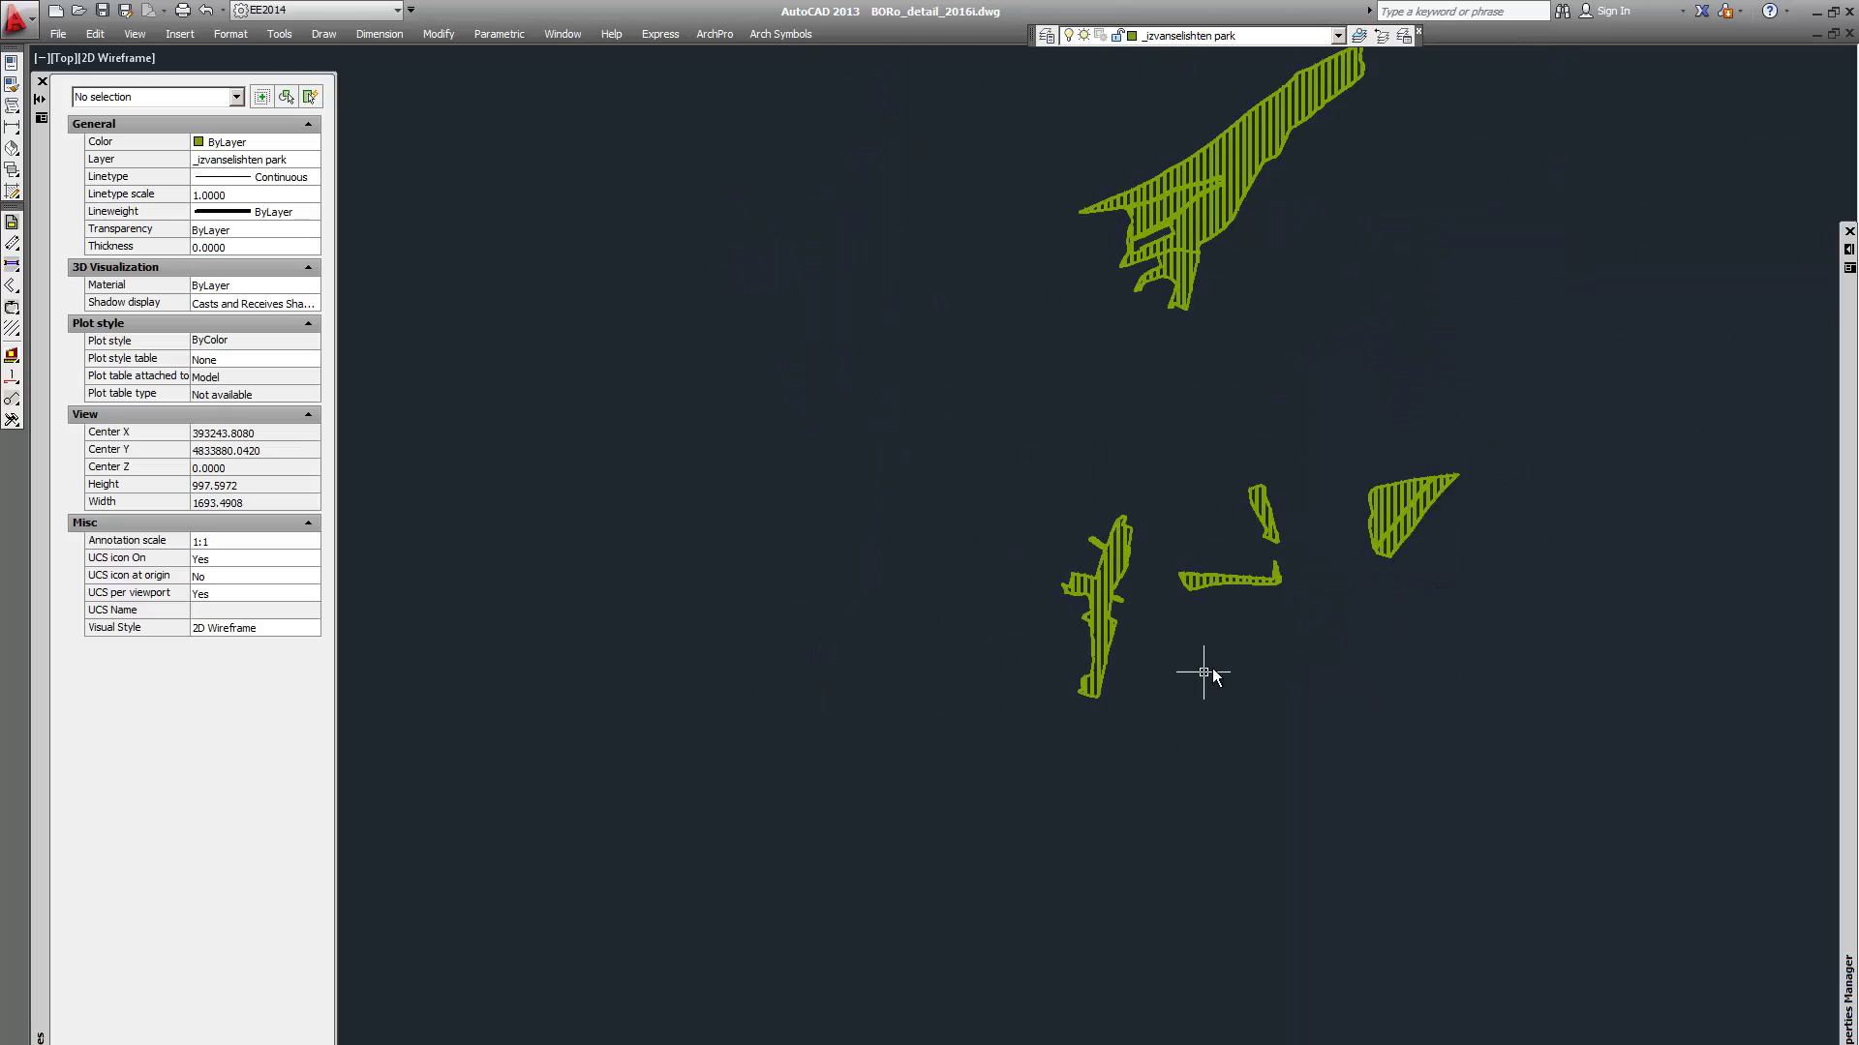
{"action": "scroll", "coordinate": [1216, 664], "scroll_direction": "down", "scroll_amount": 5}
{"action": "scroll", "coordinate": [1061, 467], "scroll_direction": "up", "scroll_amount": 5}
{"action": "scroll", "coordinate": [1065, 445], "scroll_direction": "down", "scroll_amount": 10}
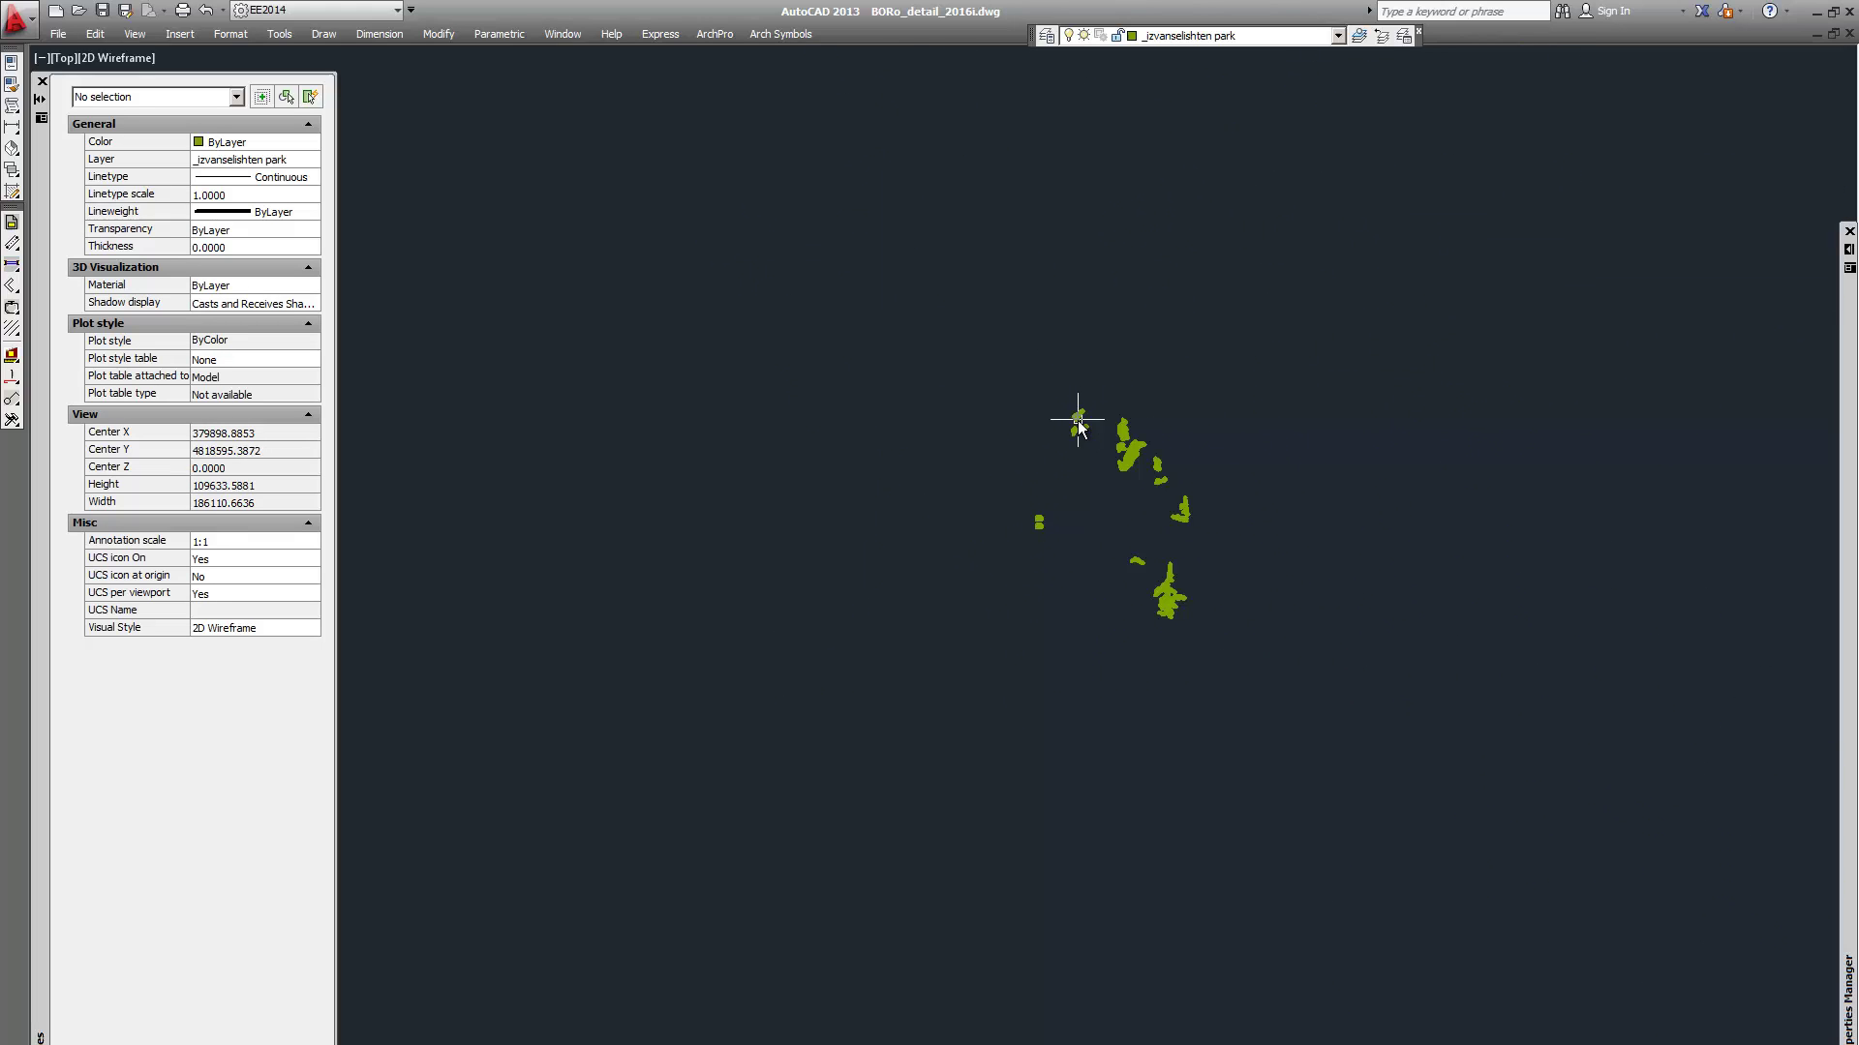
{"action": "scroll", "coordinate": [1078, 548], "scroll_direction": "up", "scroll_amount": 5}
{"action": "scroll", "coordinate": [1149, 559], "scroll_direction": "down", "scroll_amount": 3}
{"action": "scroll", "coordinate": [1147, 523], "scroll_direction": "up", "scroll_amount": 3}
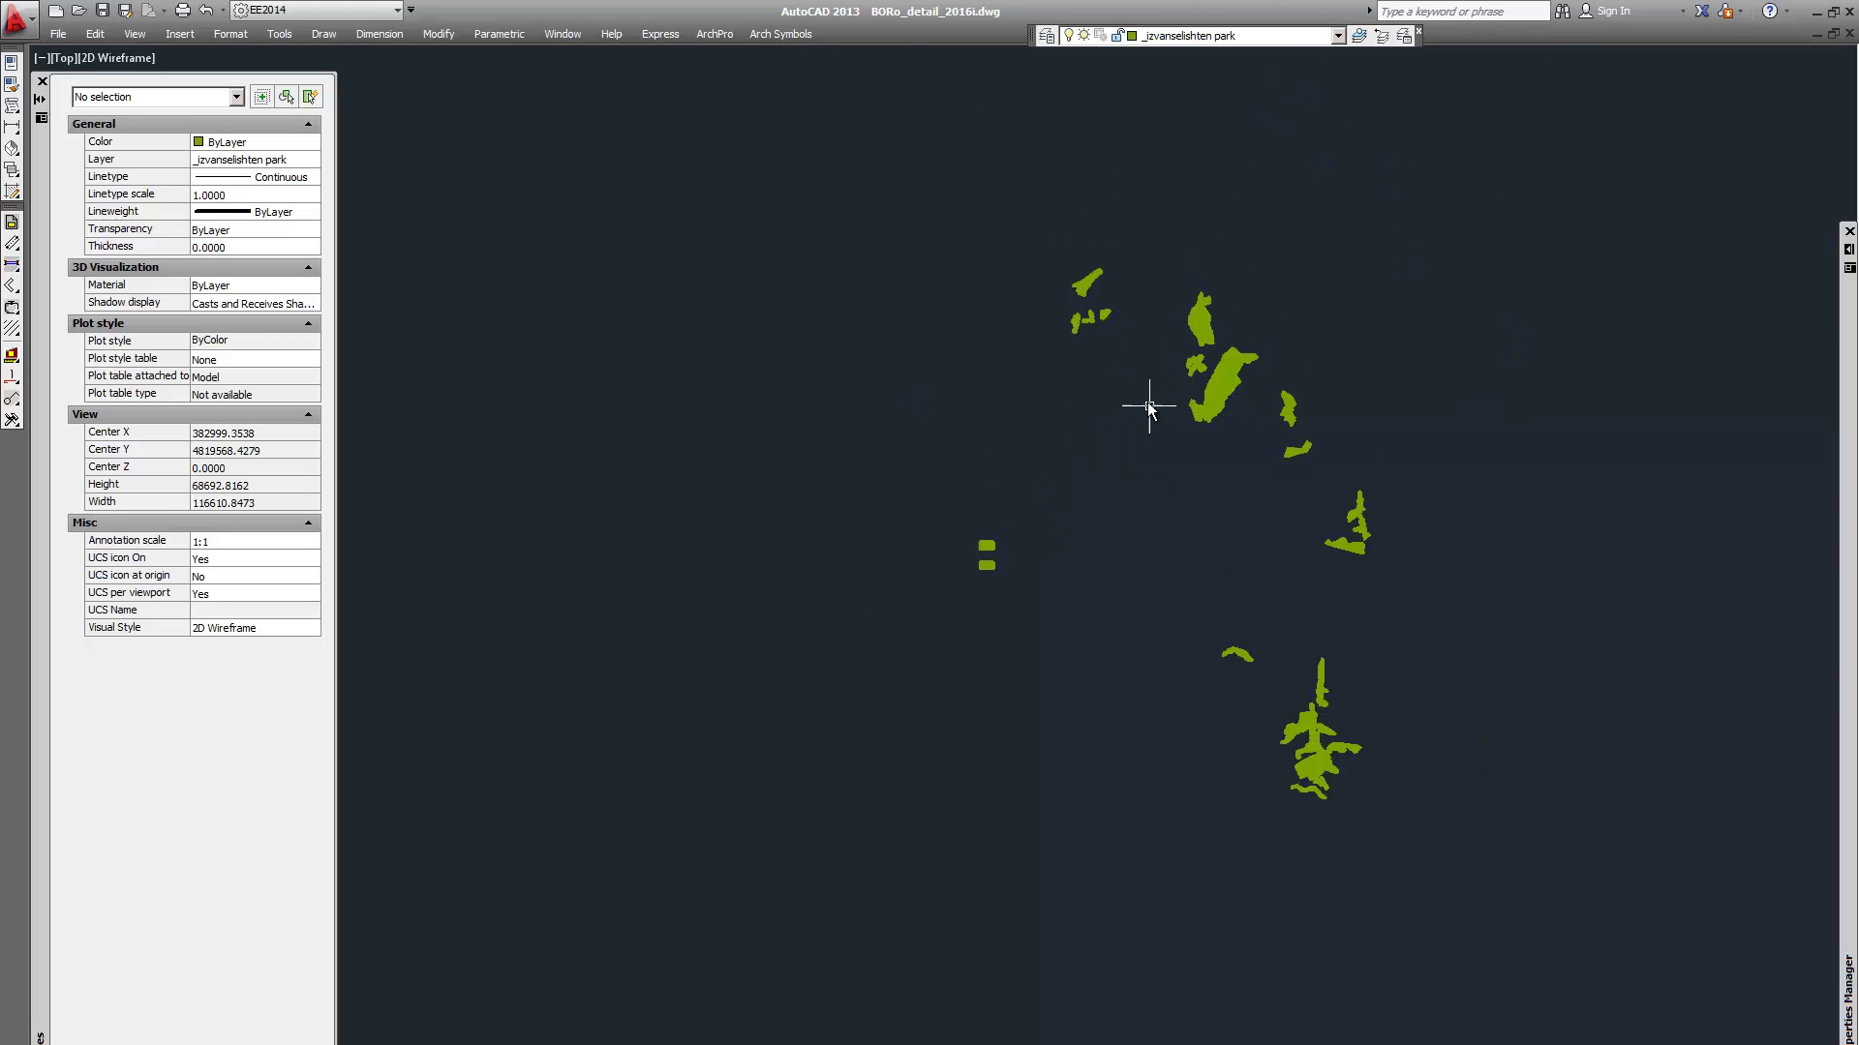
{"action": "scroll", "coordinate": [1045, 513], "scroll_direction": "up", "scroll_amount": 5}
Crossing-window select all 95 park objects and switch to Animal farms.dxf
{"action": "left_click_drag", "start_coordinate": [1026, 659], "coordinate": [718, 432]}
{"action": "key", "text": "Escape"}
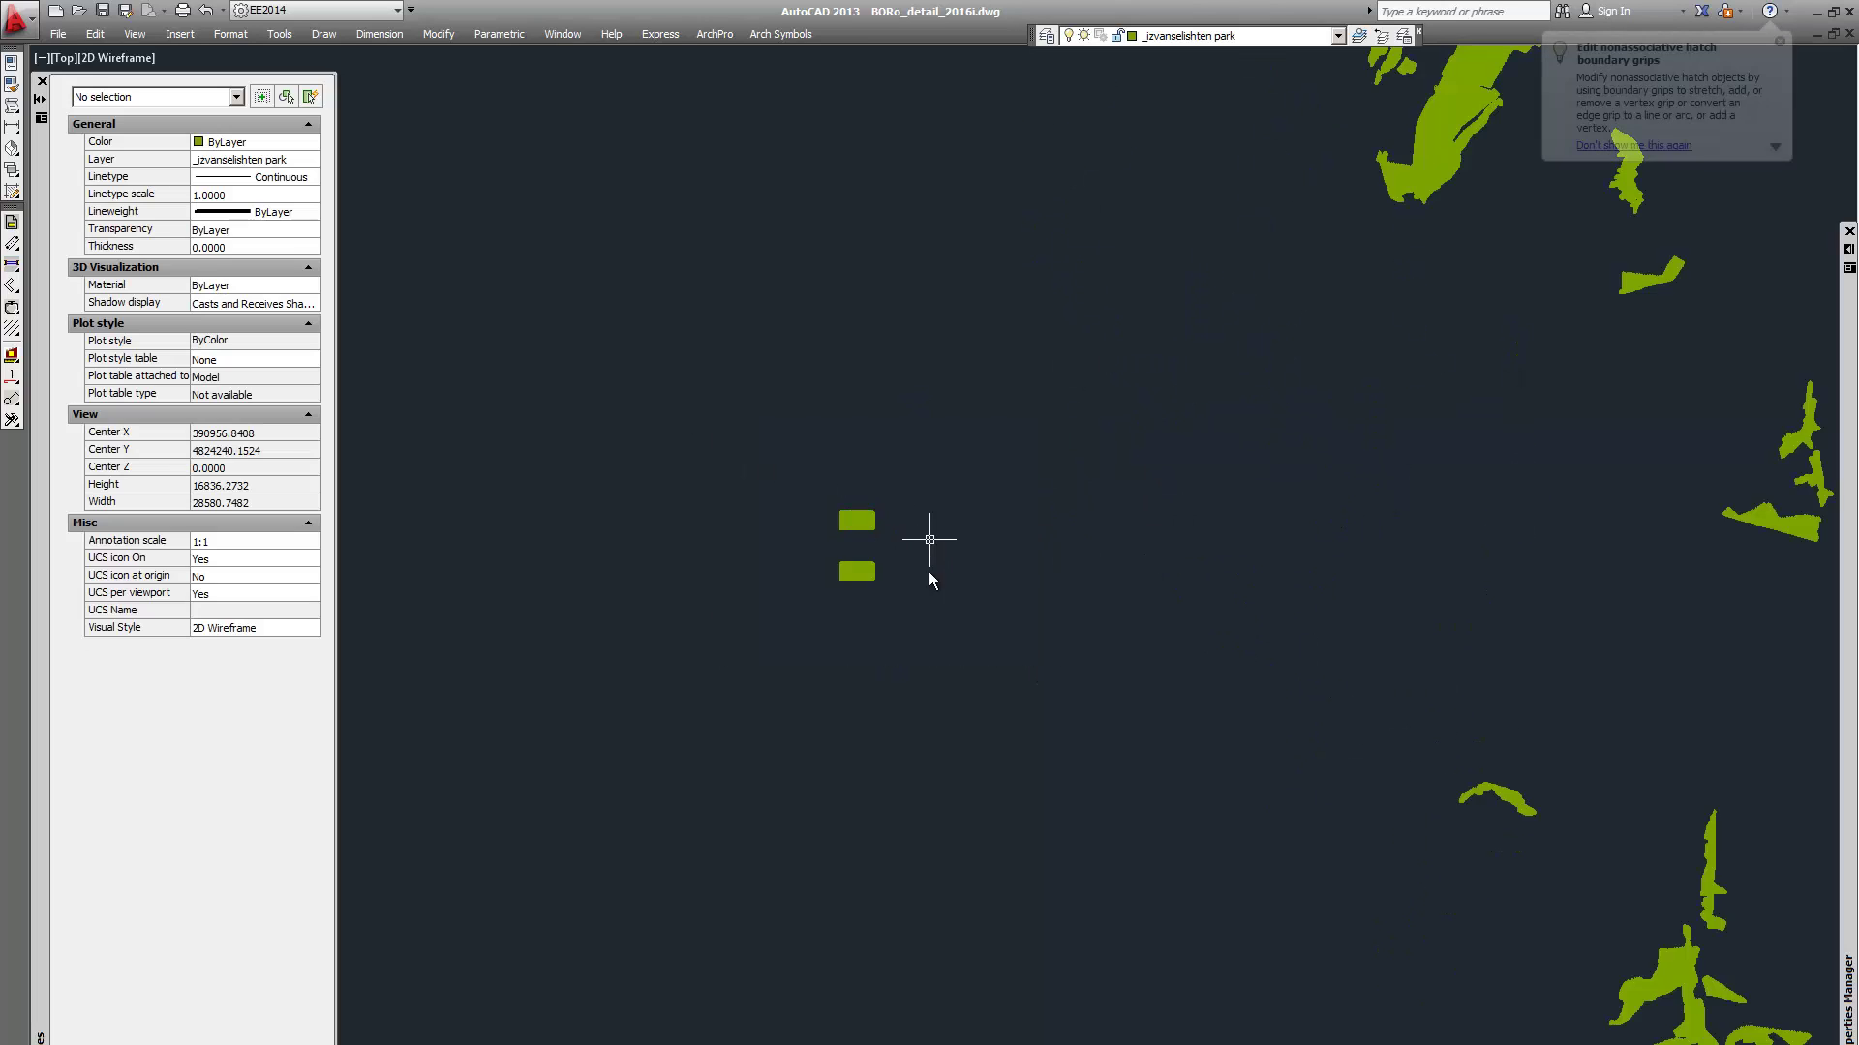
{"action": "scroll", "coordinate": [901, 581], "scroll_direction": "down", "scroll_amount": 5}
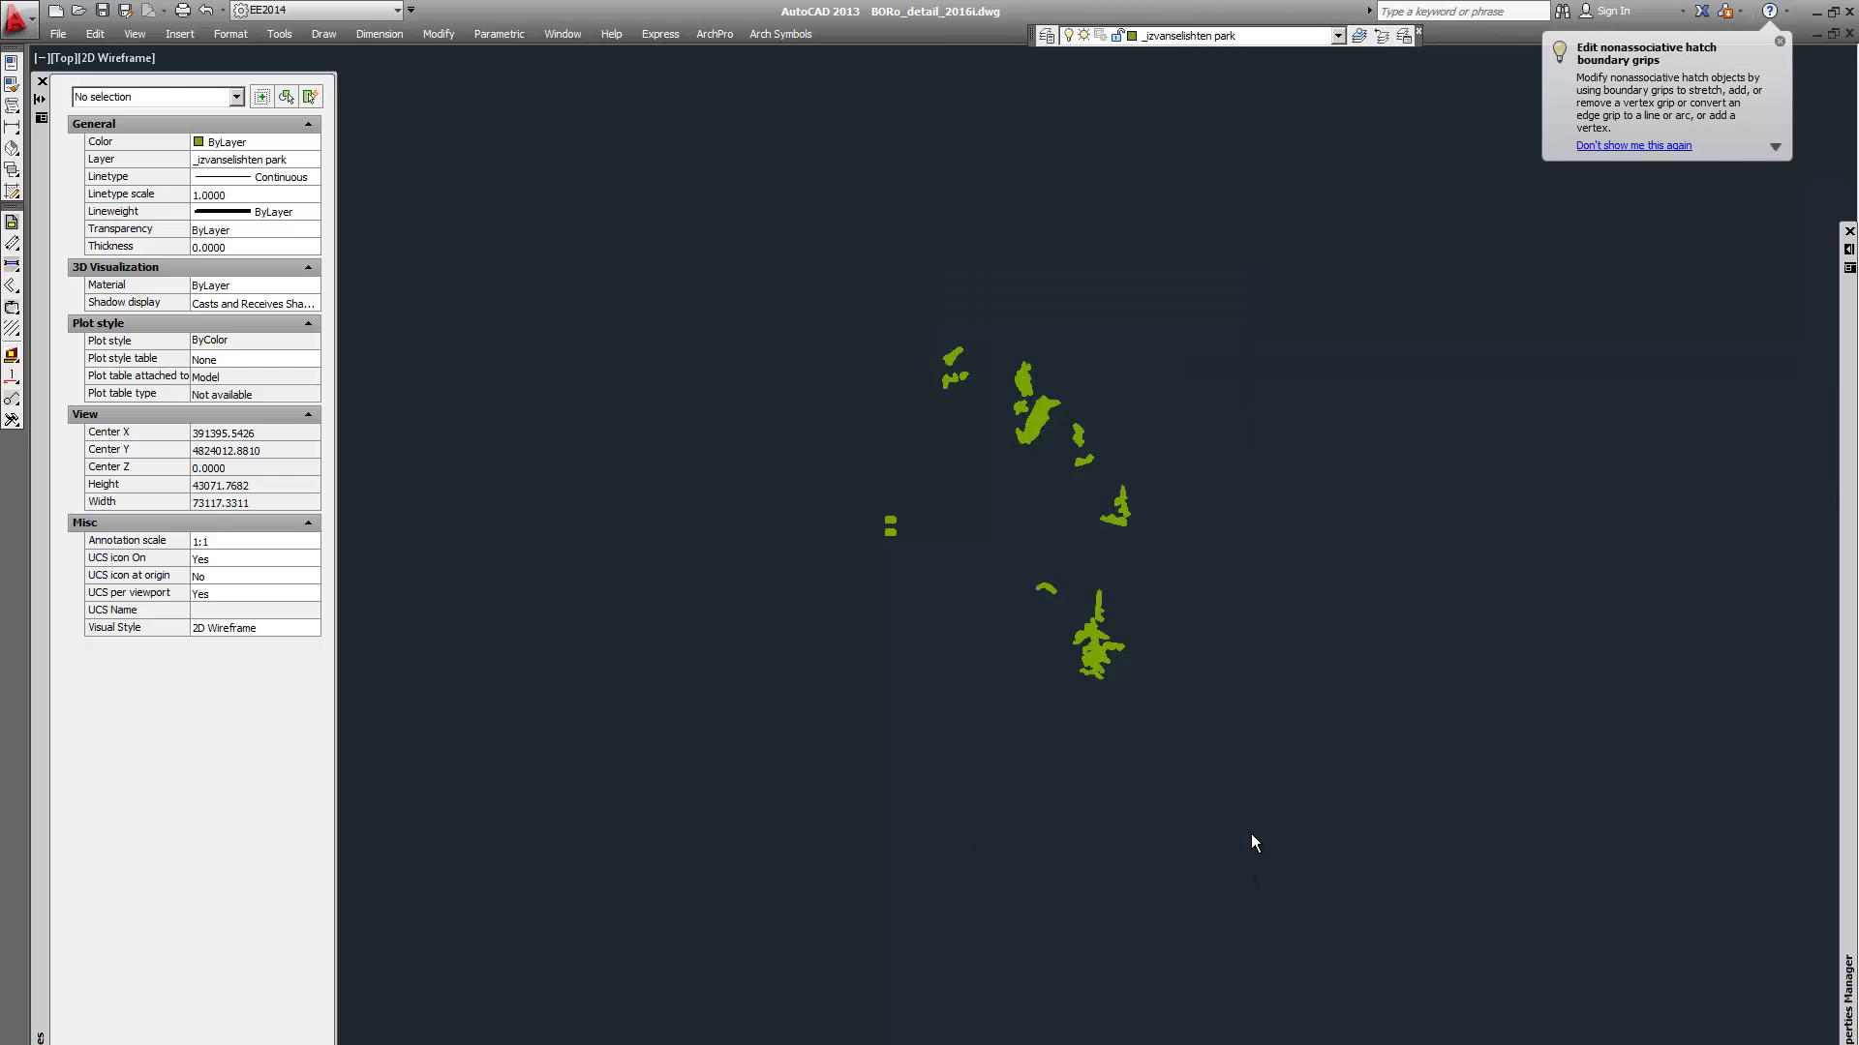
{"action": "left_click", "coordinate": [1228, 779]}
{"action": "left_click", "coordinate": [917, 243]}
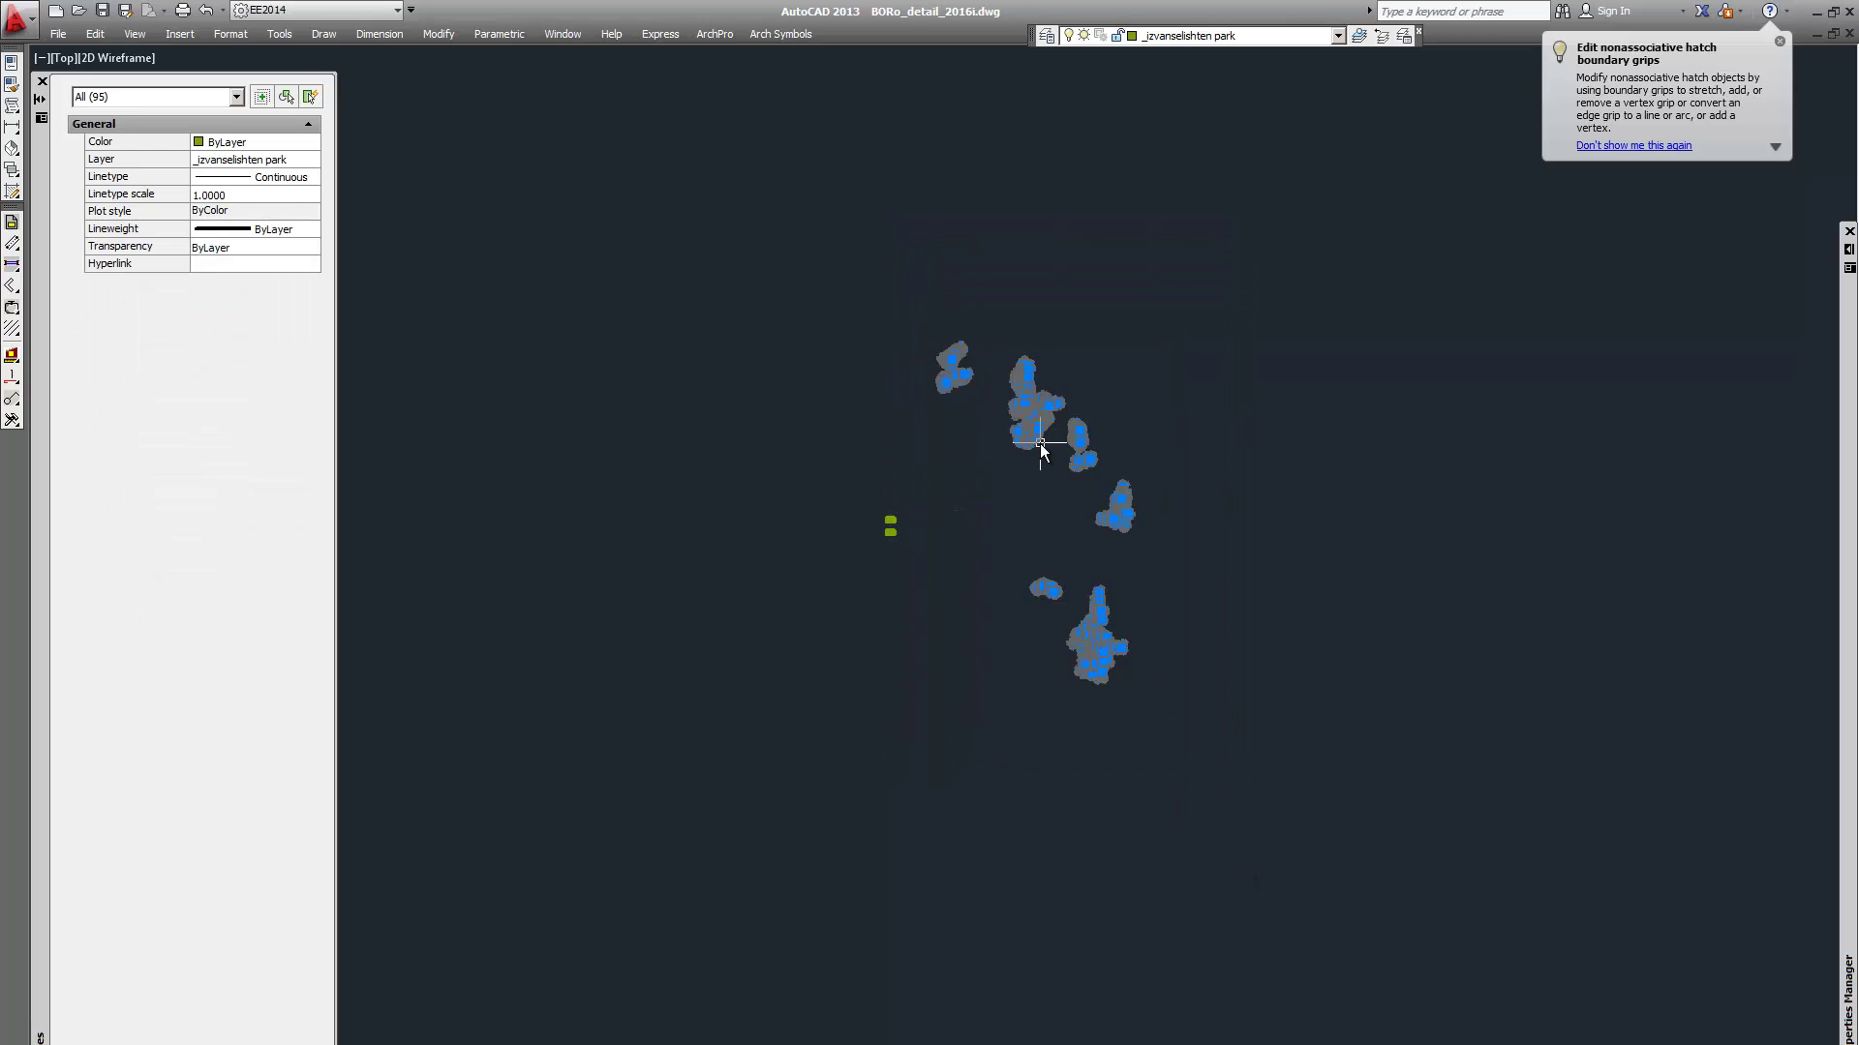
{"action": "key", "text": "alt+Tab"}
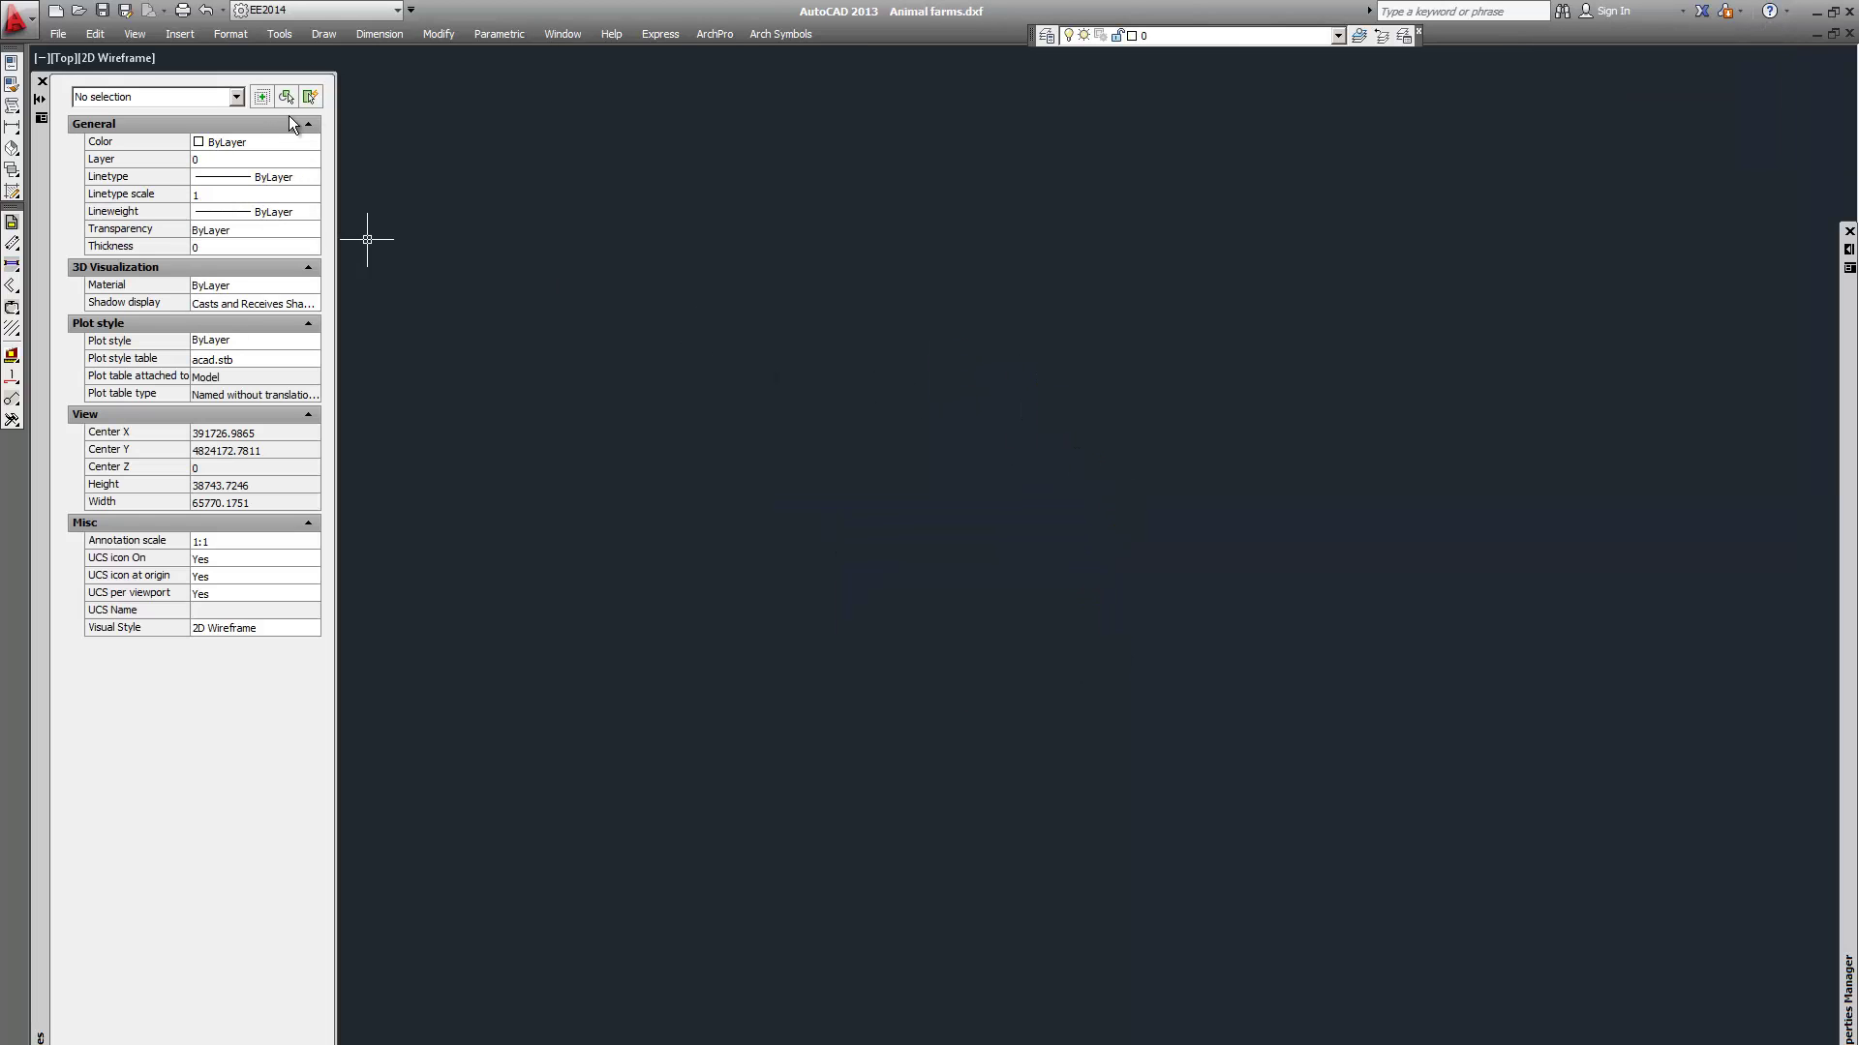
Paste the 95 park zone objects into Animal farms.dxf at original coordinates and zoom to fit
{"action": "scroll", "coordinate": [975, 419], "scroll_direction": "down", "scroll_amount": 2}
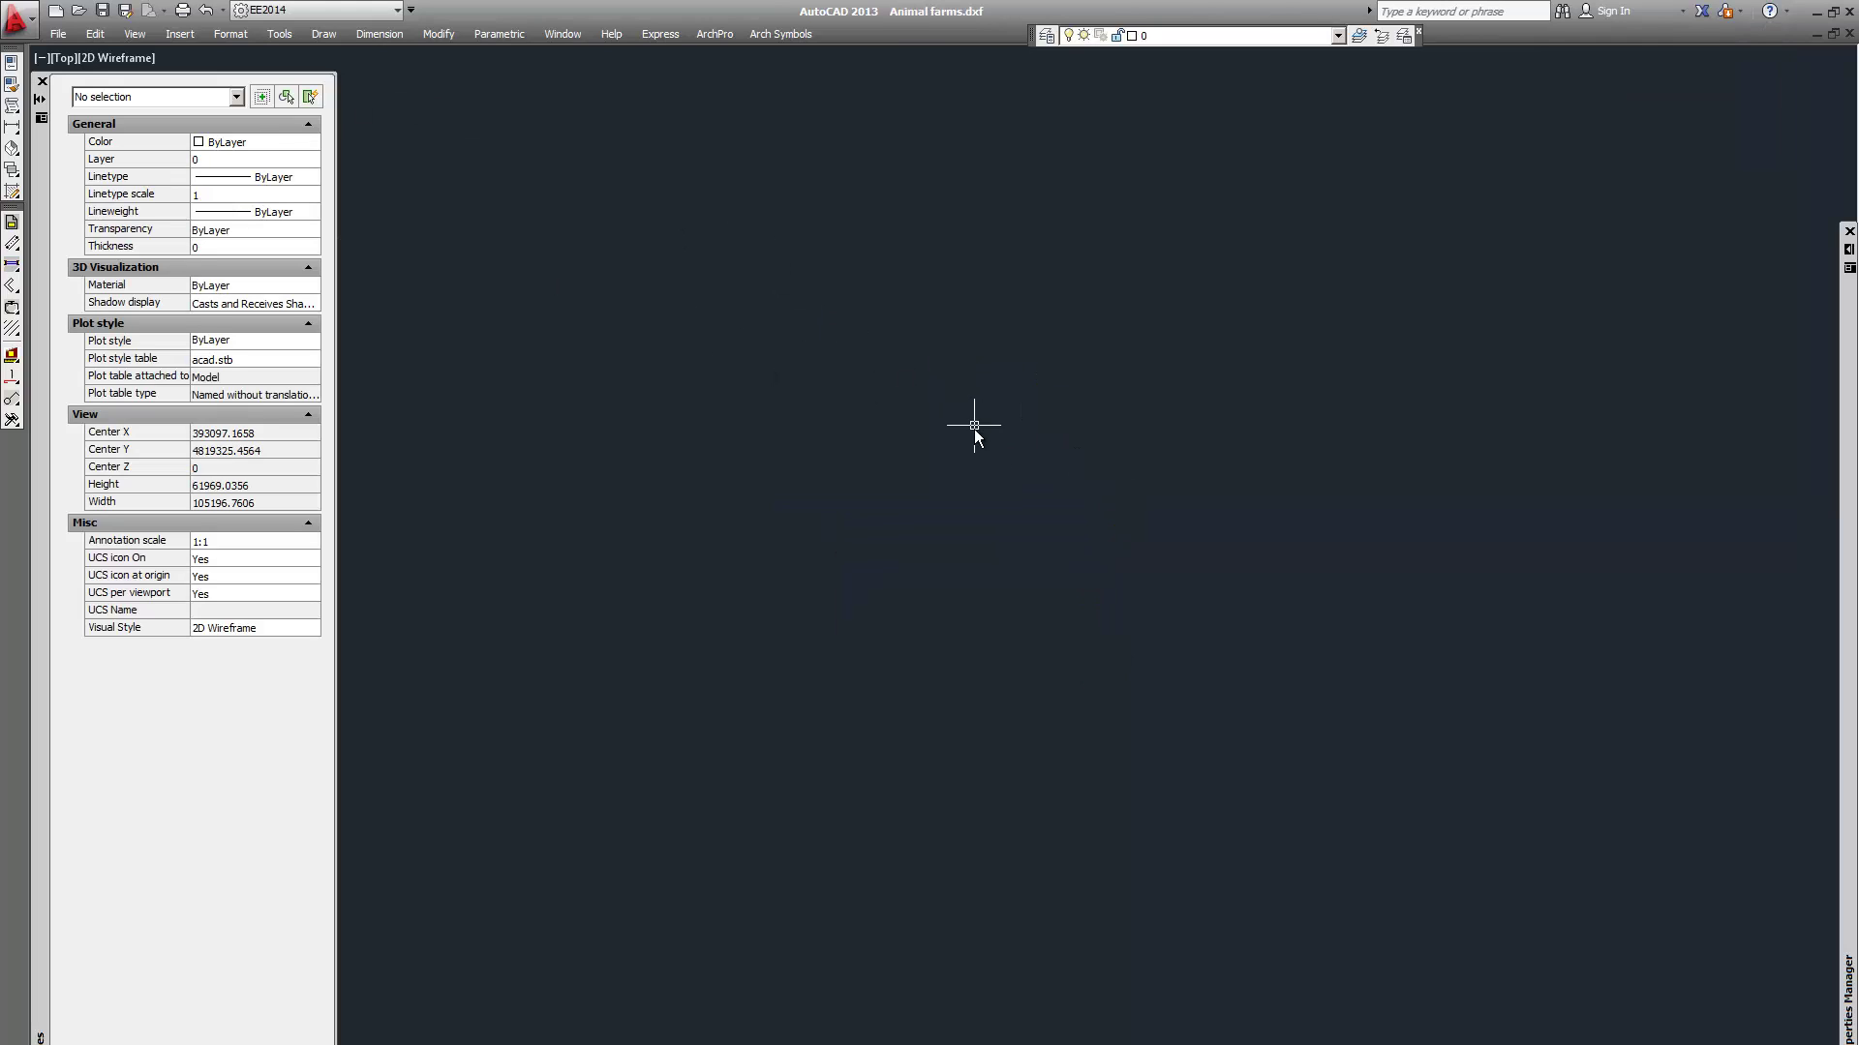
{"action": "middle_click", "coordinate": [983, 427]}
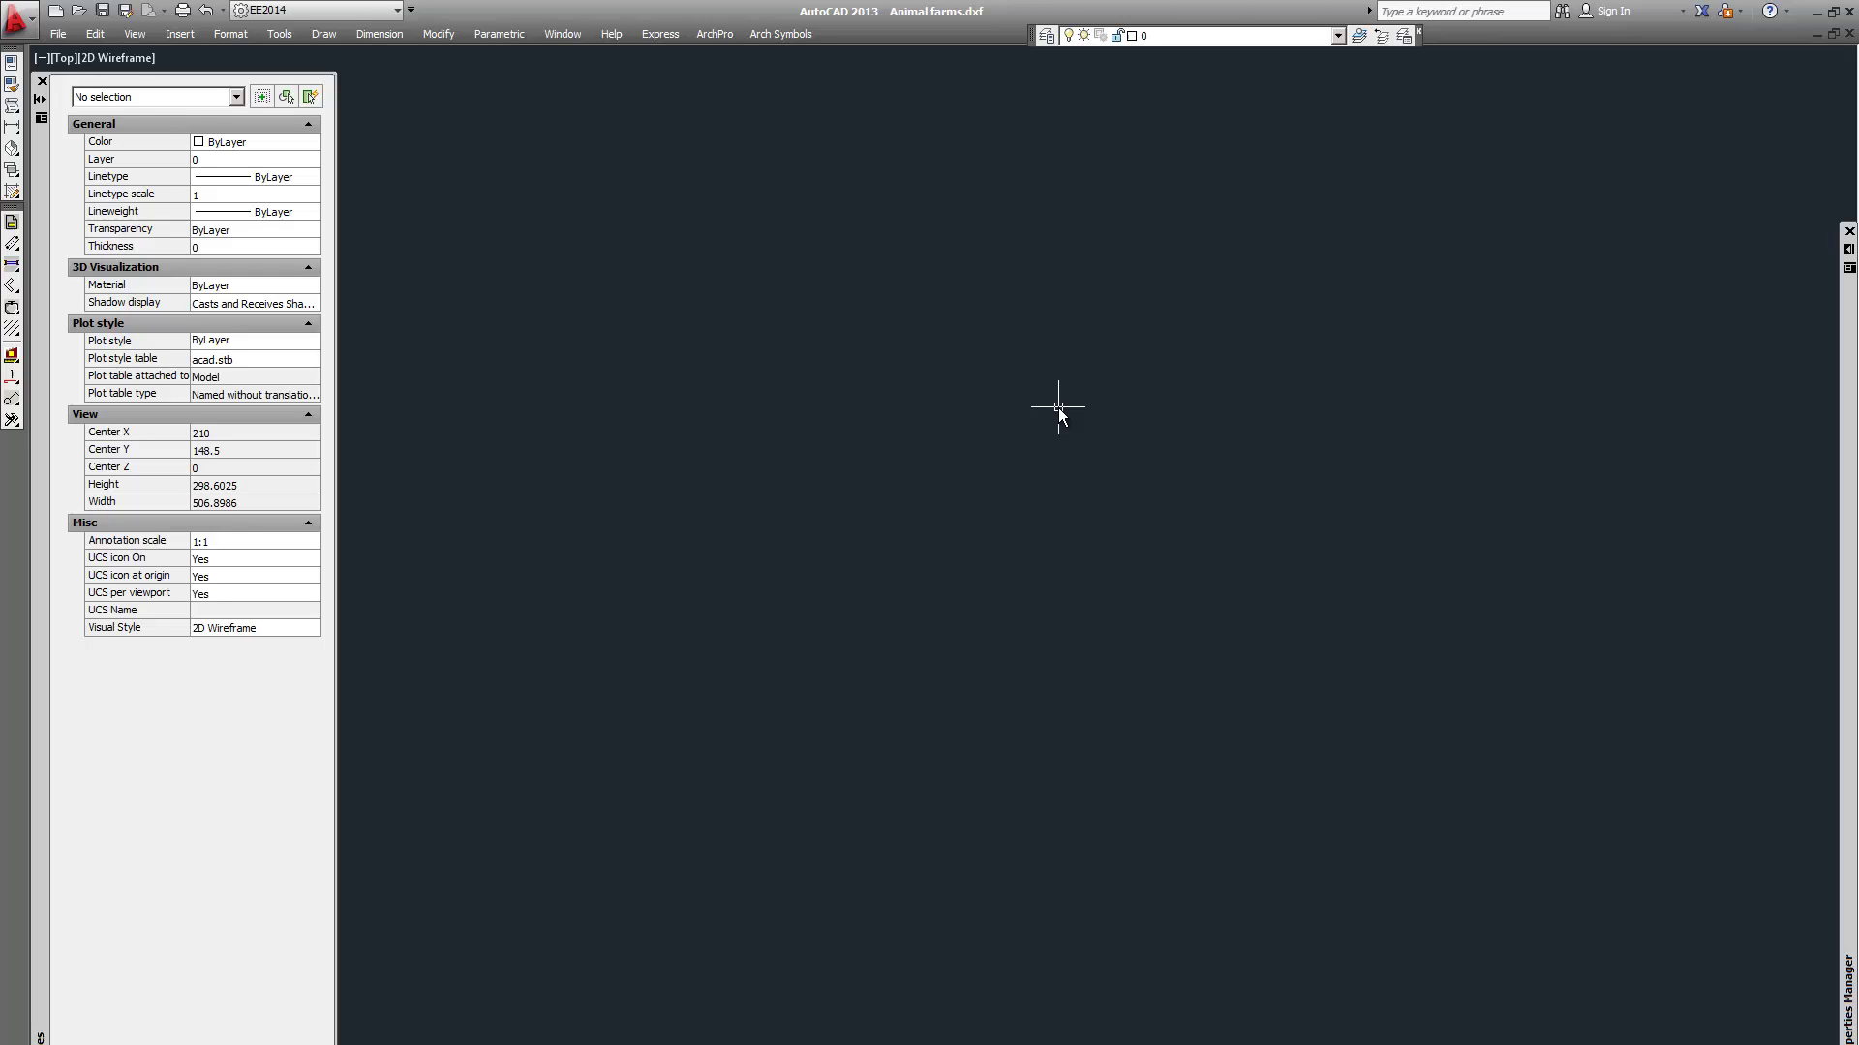
{"action": "left_click", "coordinate": [95, 34]}
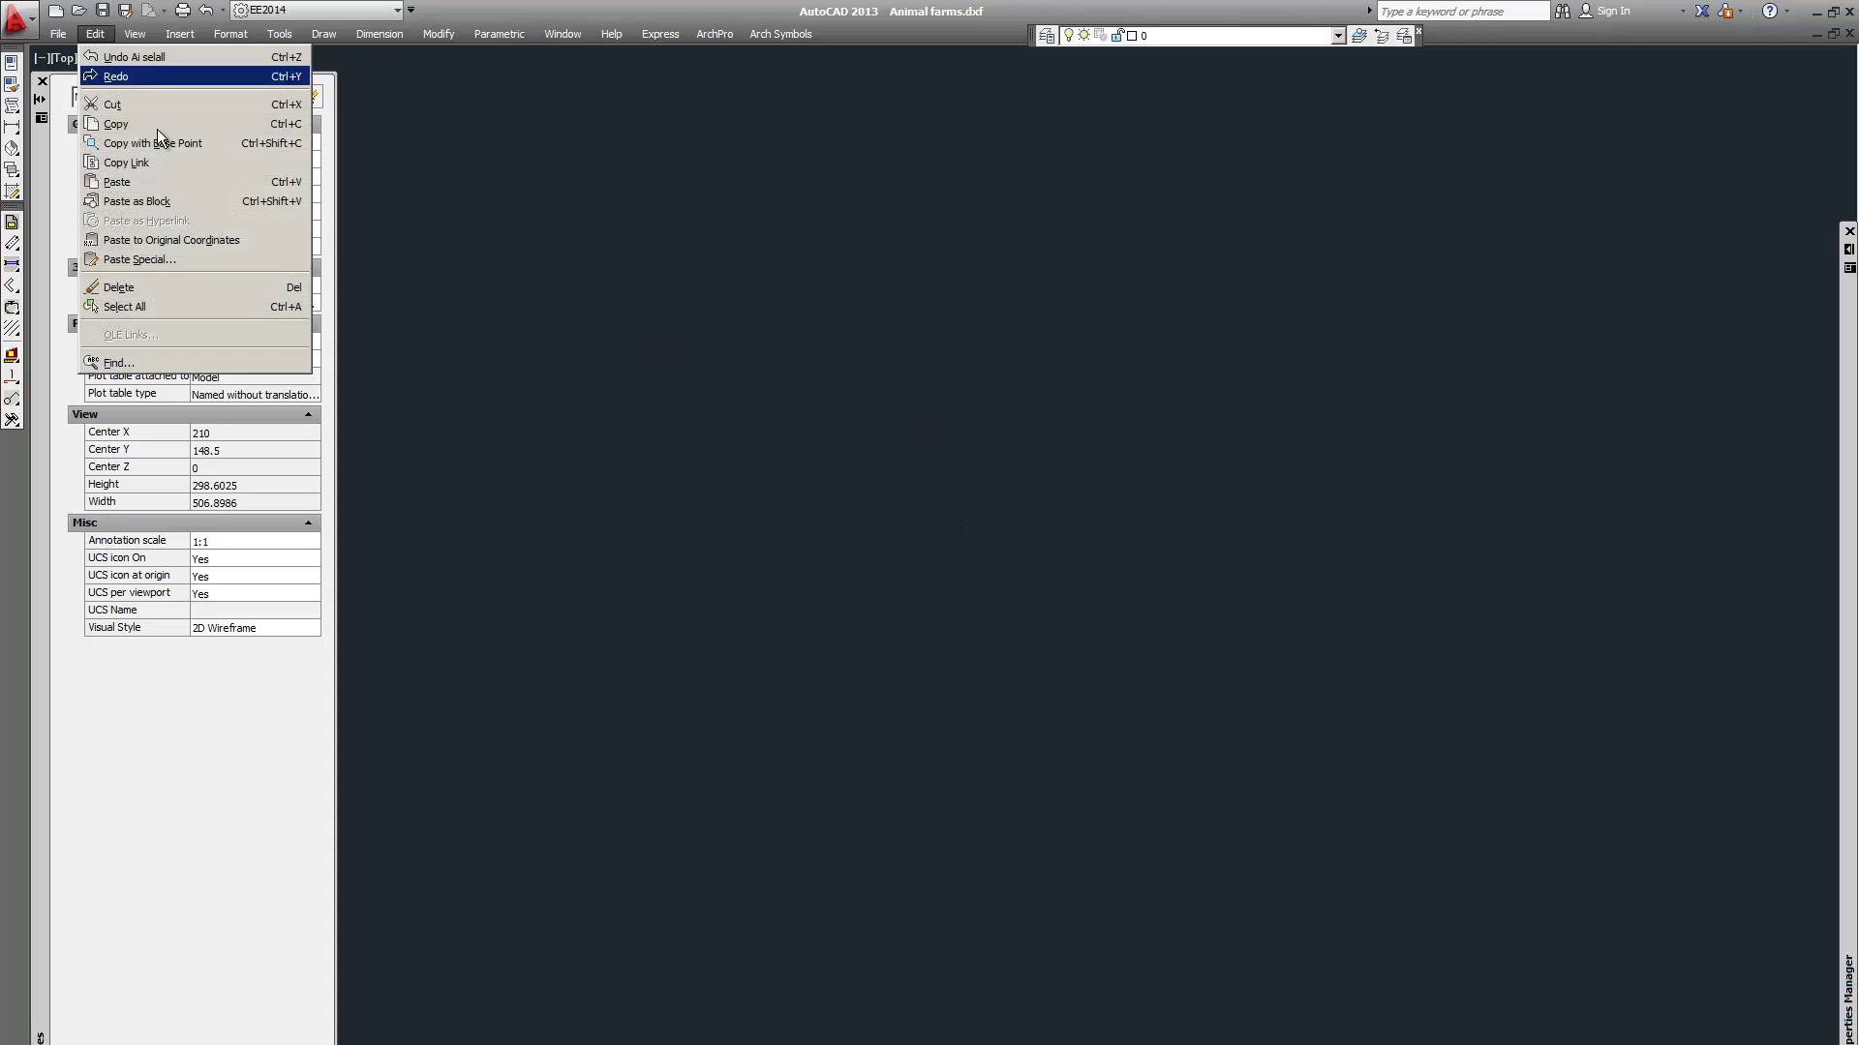
{"action": "left_click", "coordinate": [217, 240]}
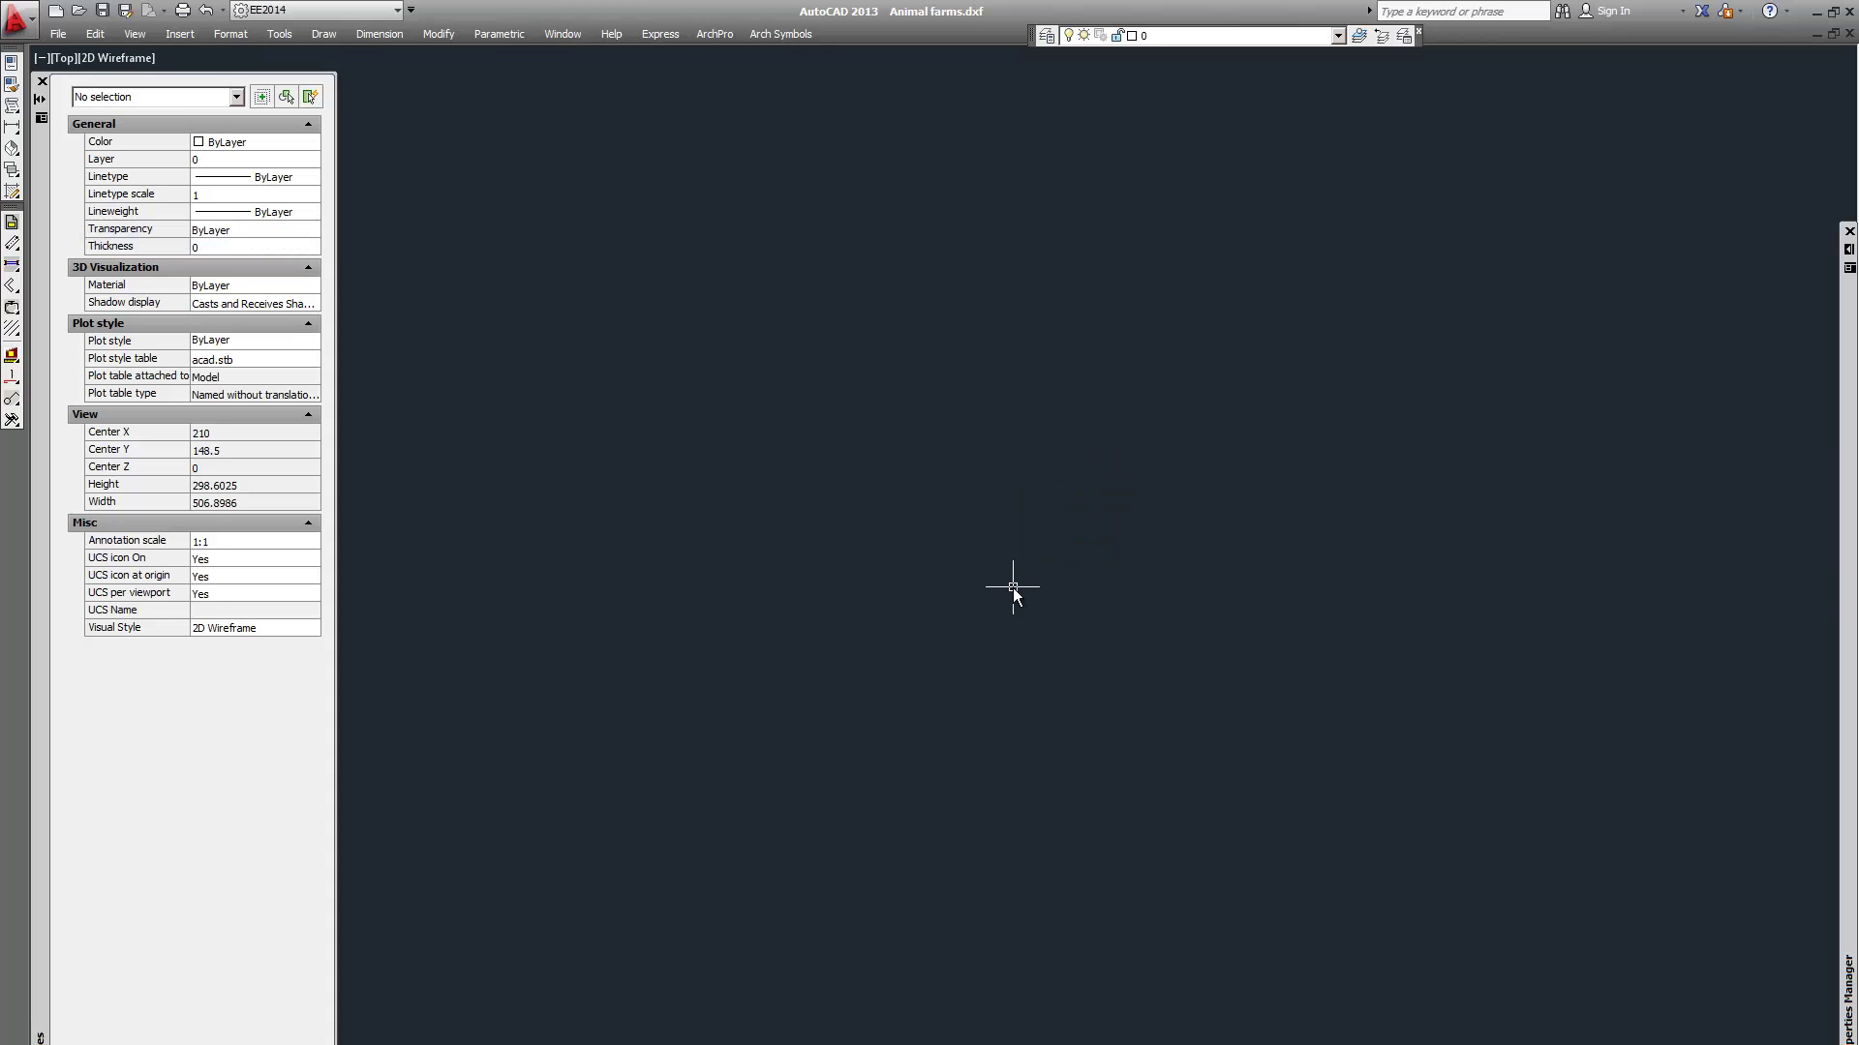
{"action": "middle_click", "coordinate": [1060, 490]}
{"action": "middle_click", "coordinate": [1060, 491]}
{"action": "scroll", "coordinate": [921, 299], "scroll_direction": "down", "scroll_amount": 3}
{"action": "scroll", "coordinate": [788, 290], "scroll_direction": "up", "scroll_amount": 5}
{"action": "scroll", "coordinate": [858, 362], "scroll_direction": "down", "scroll_amount": 5}
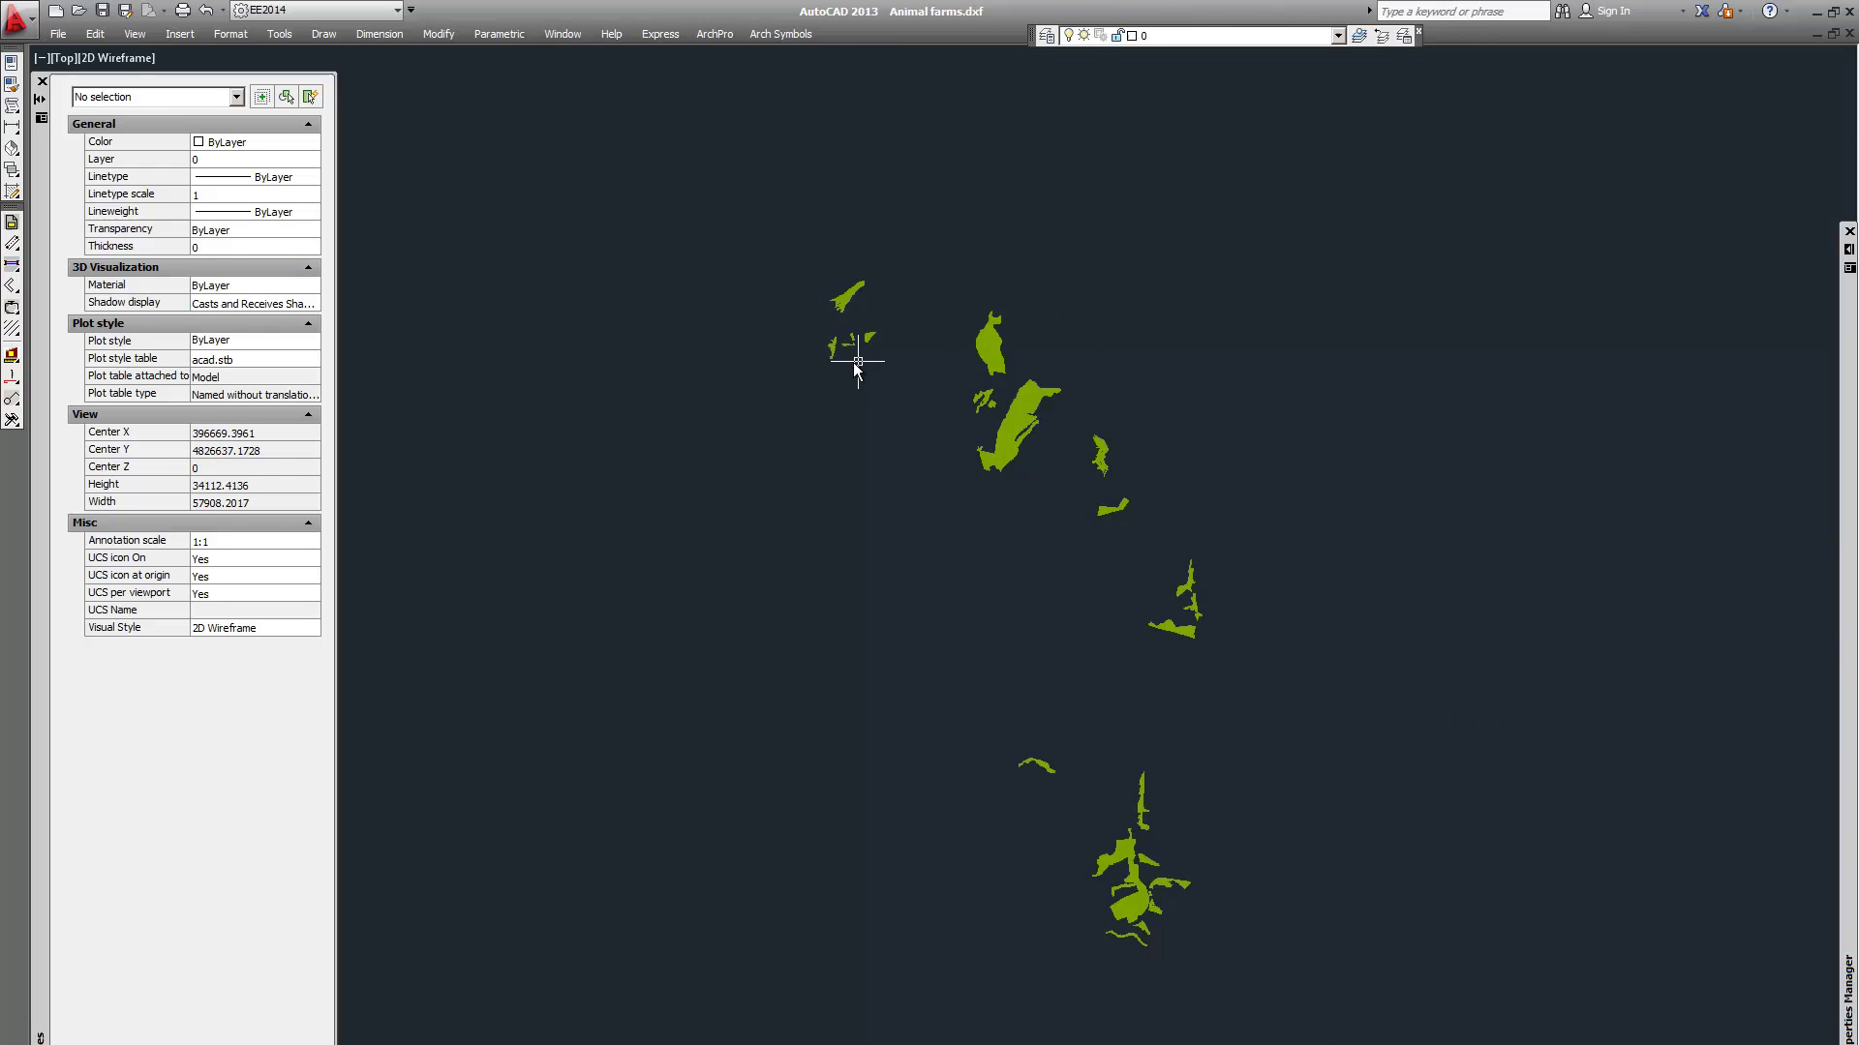
{"action": "scroll", "coordinate": [858, 362], "scroll_direction": "up", "scroll_amount": 5}
{"action": "scroll", "coordinate": [813, 287], "scroll_direction": "down", "scroll_amount": 5}
Filter the selection to the 47 hatches and set Associative to No
{"action": "left_click", "coordinate": [732, 192]}
{"action": "left_click", "coordinate": [1388, 1022]}
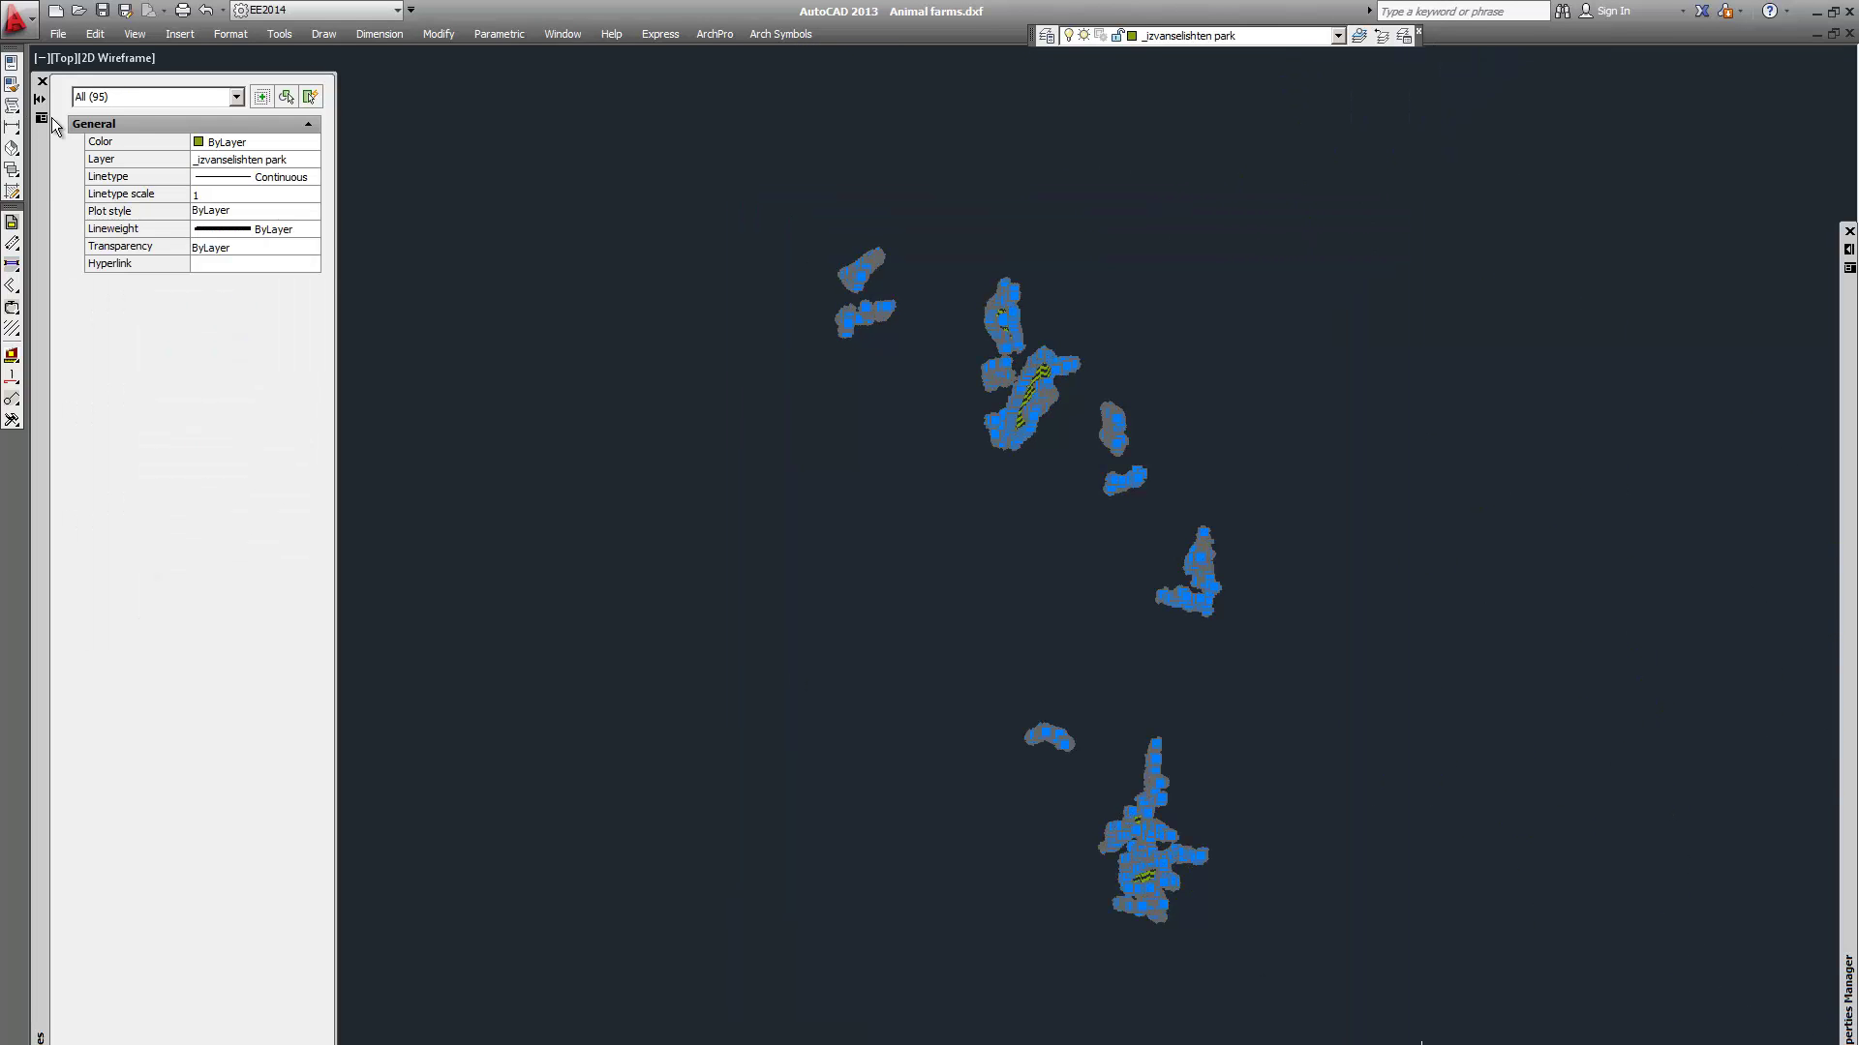
{"action": "left_click", "coordinate": [142, 97]}
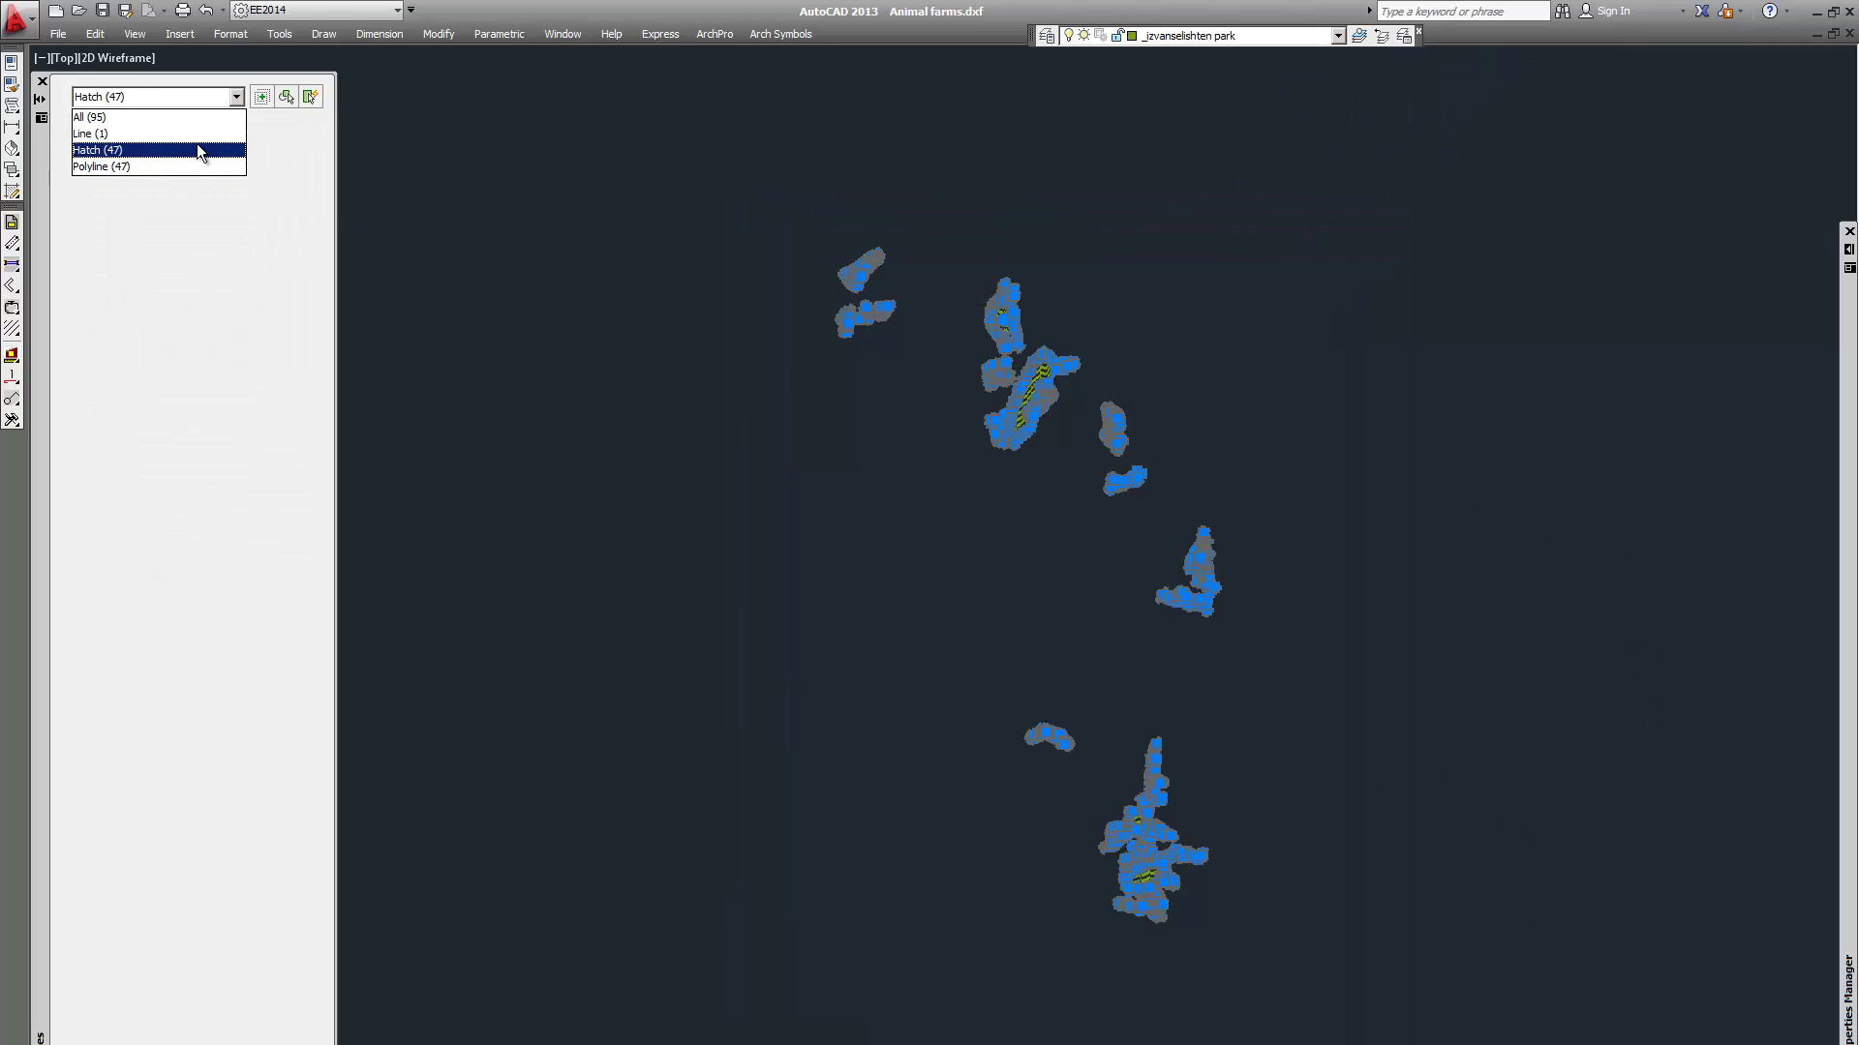
{"action": "key", "text": "Return"}
{"action": "left_click", "coordinate": [228, 461]}
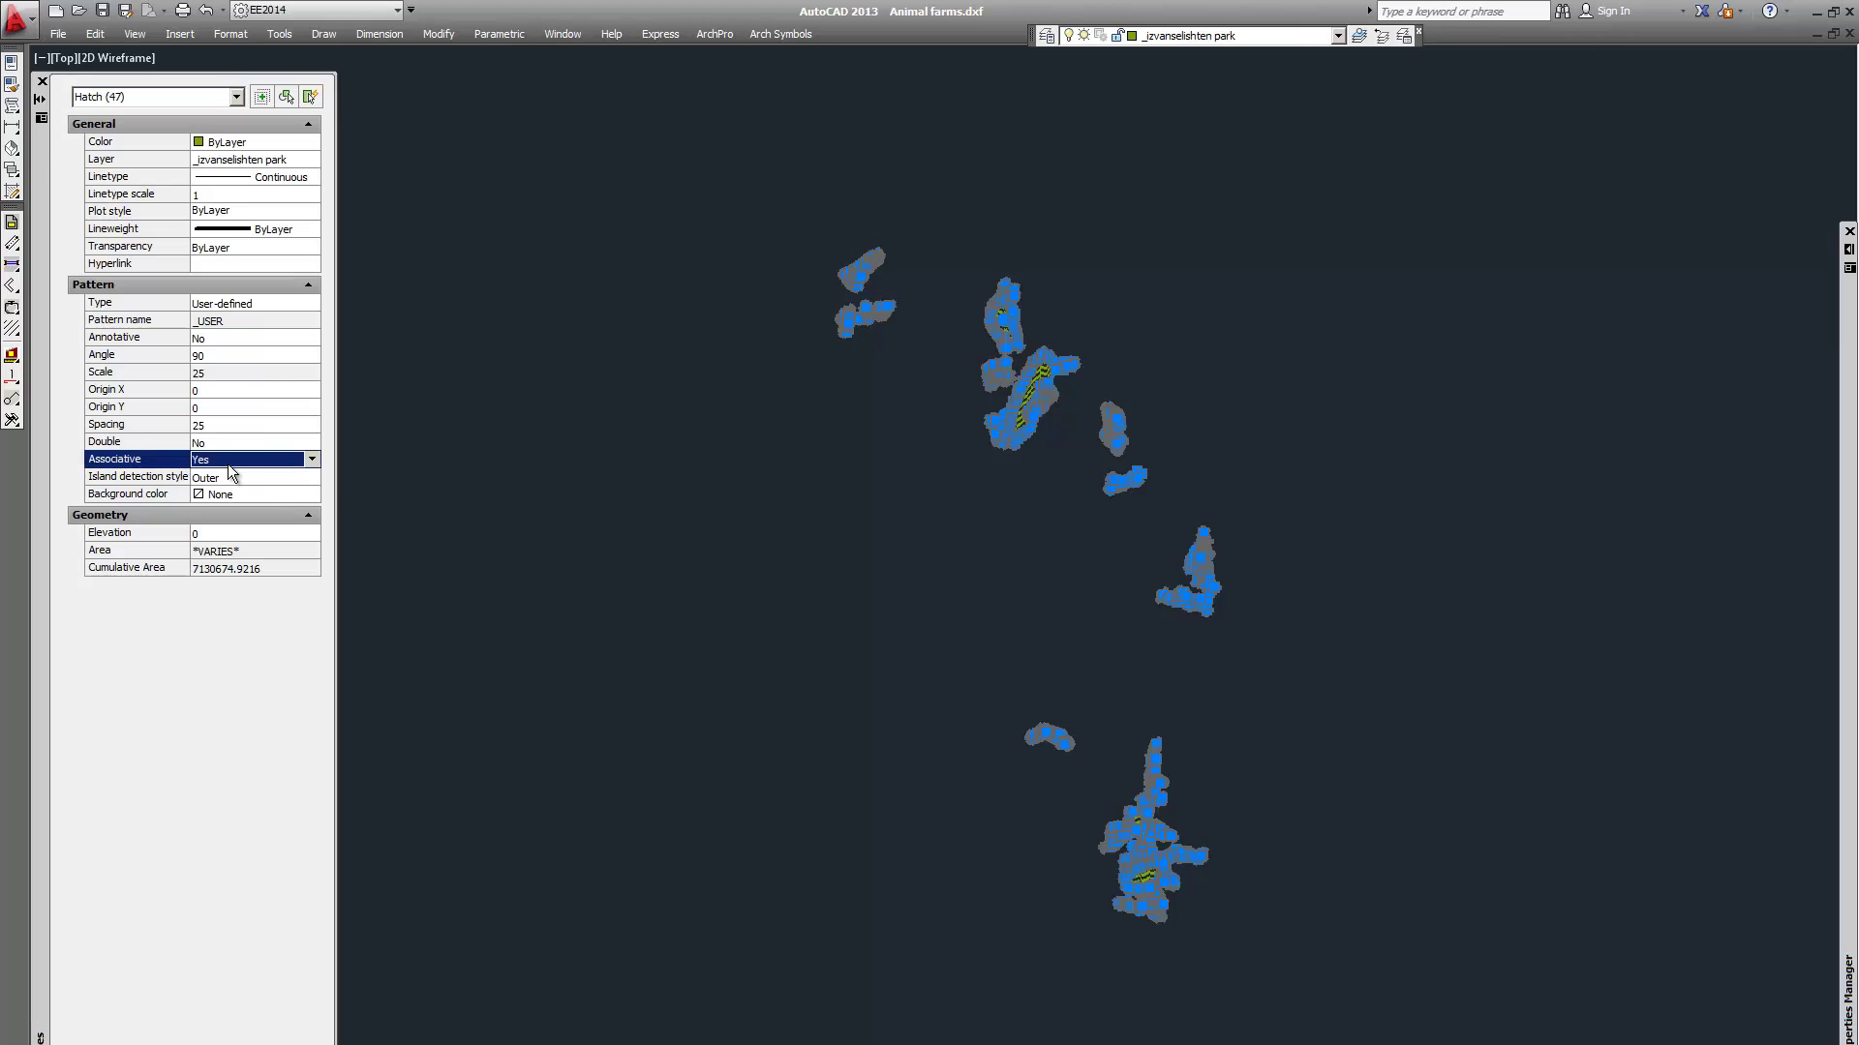
{"action": "left_click", "coordinate": [229, 463]}
{"action": "left_click", "coordinate": [234, 486]}
{"action": "key", "text": "Escape"}
Filter the selection to the 47 polylines and move them onto the _jivotnovadi layer
{"action": "left_click", "coordinate": [693, 178]}
{"action": "left_click", "coordinate": [1394, 1040]}
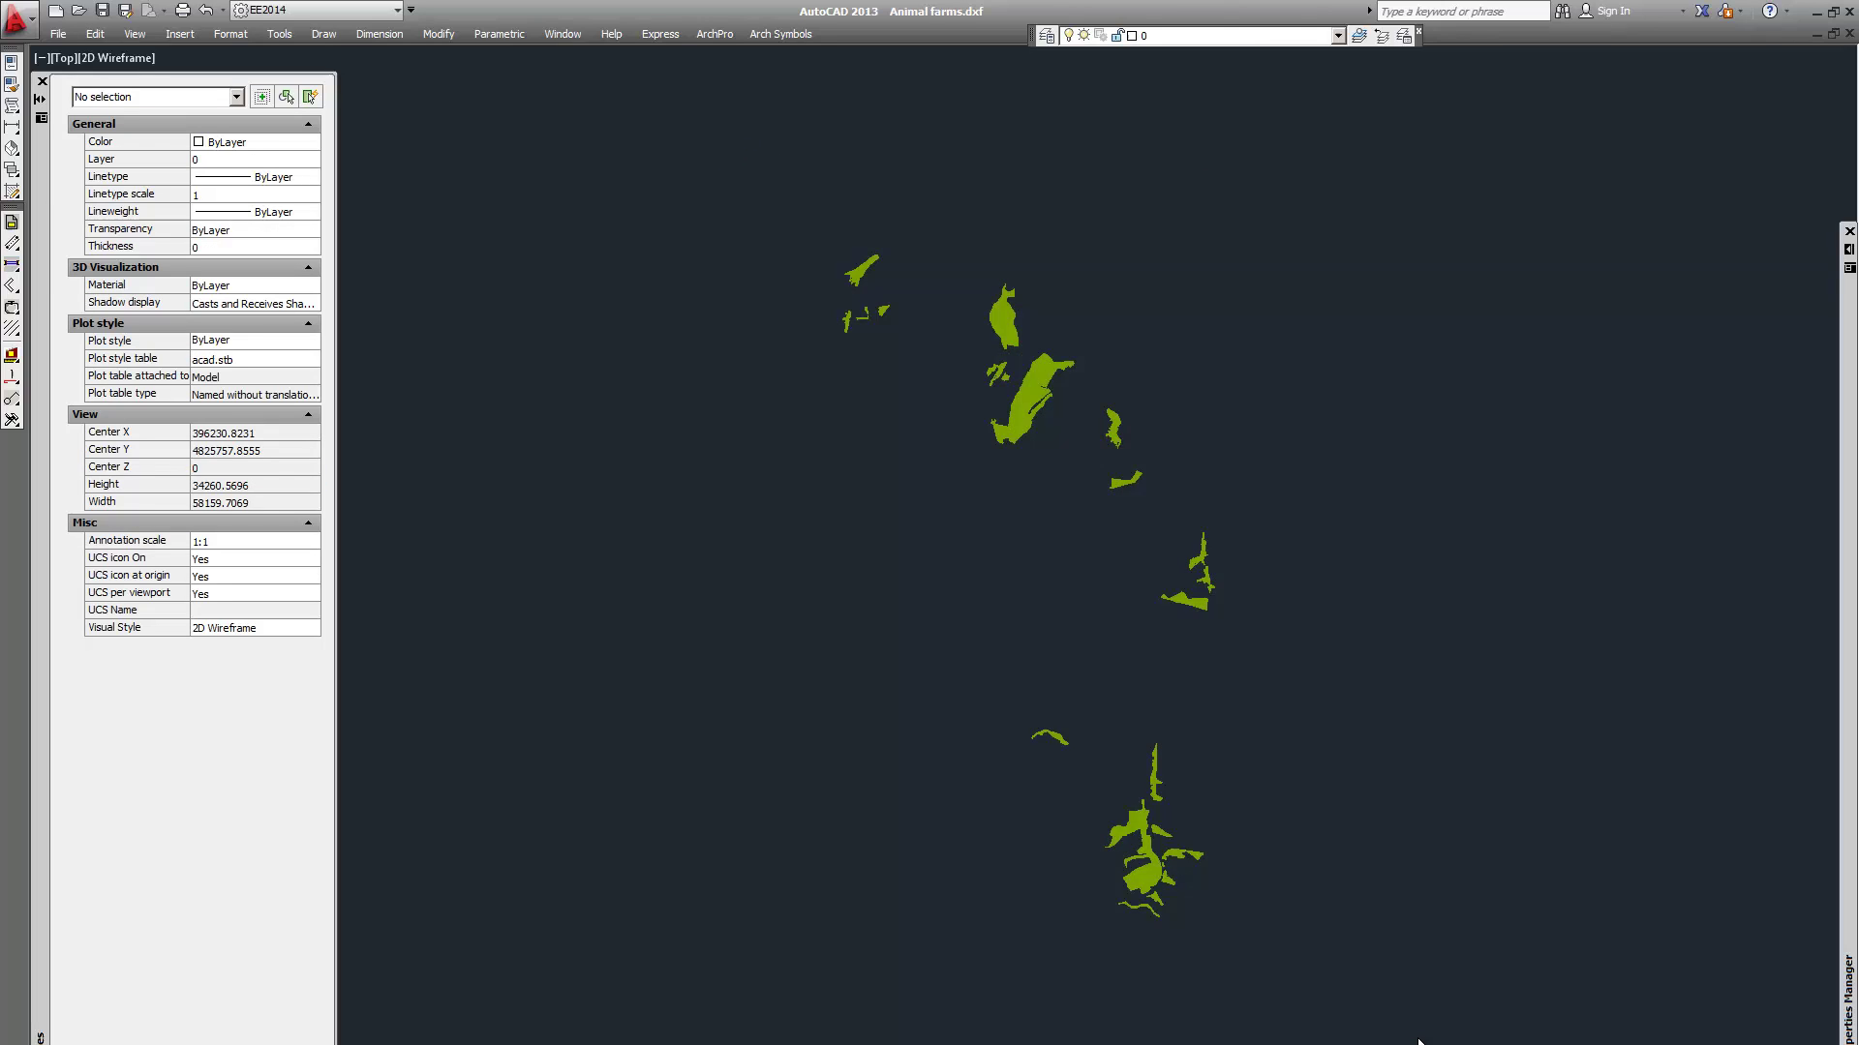
{"action": "left_click", "coordinate": [159, 99]}
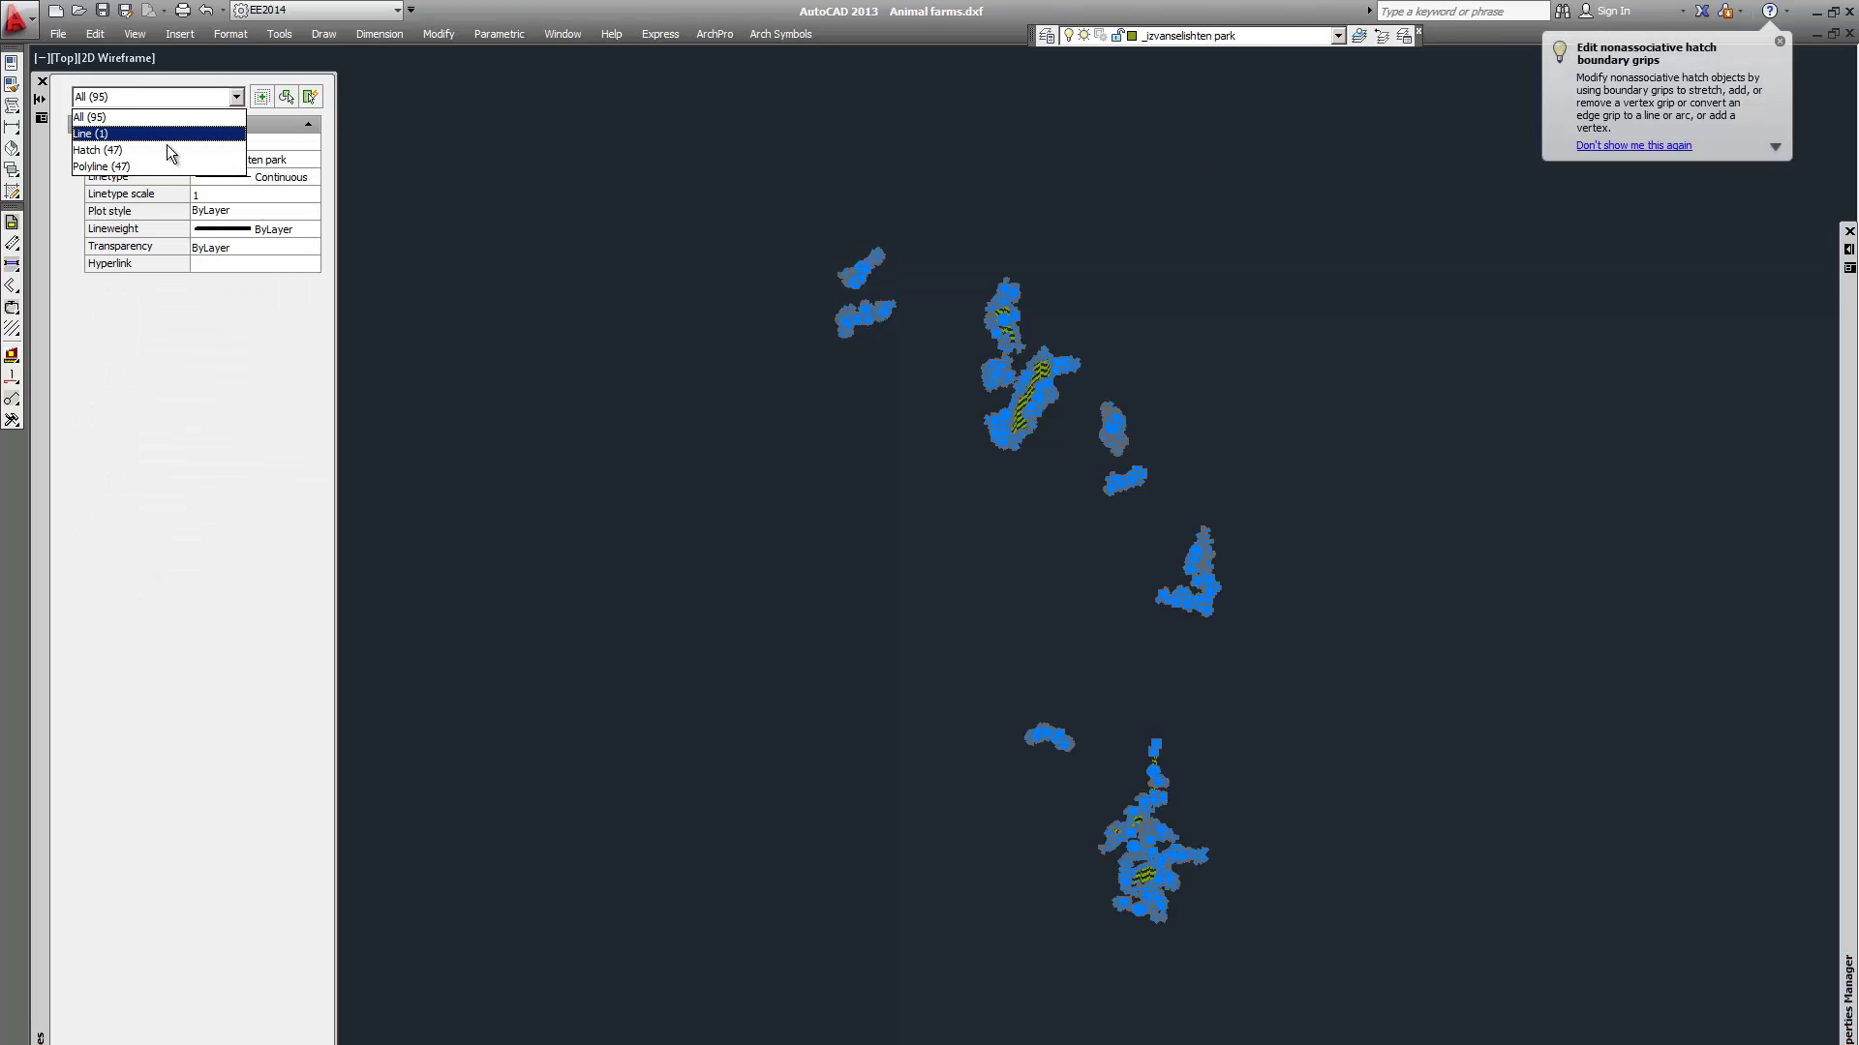
{"action": "left_click", "coordinate": [159, 166]}
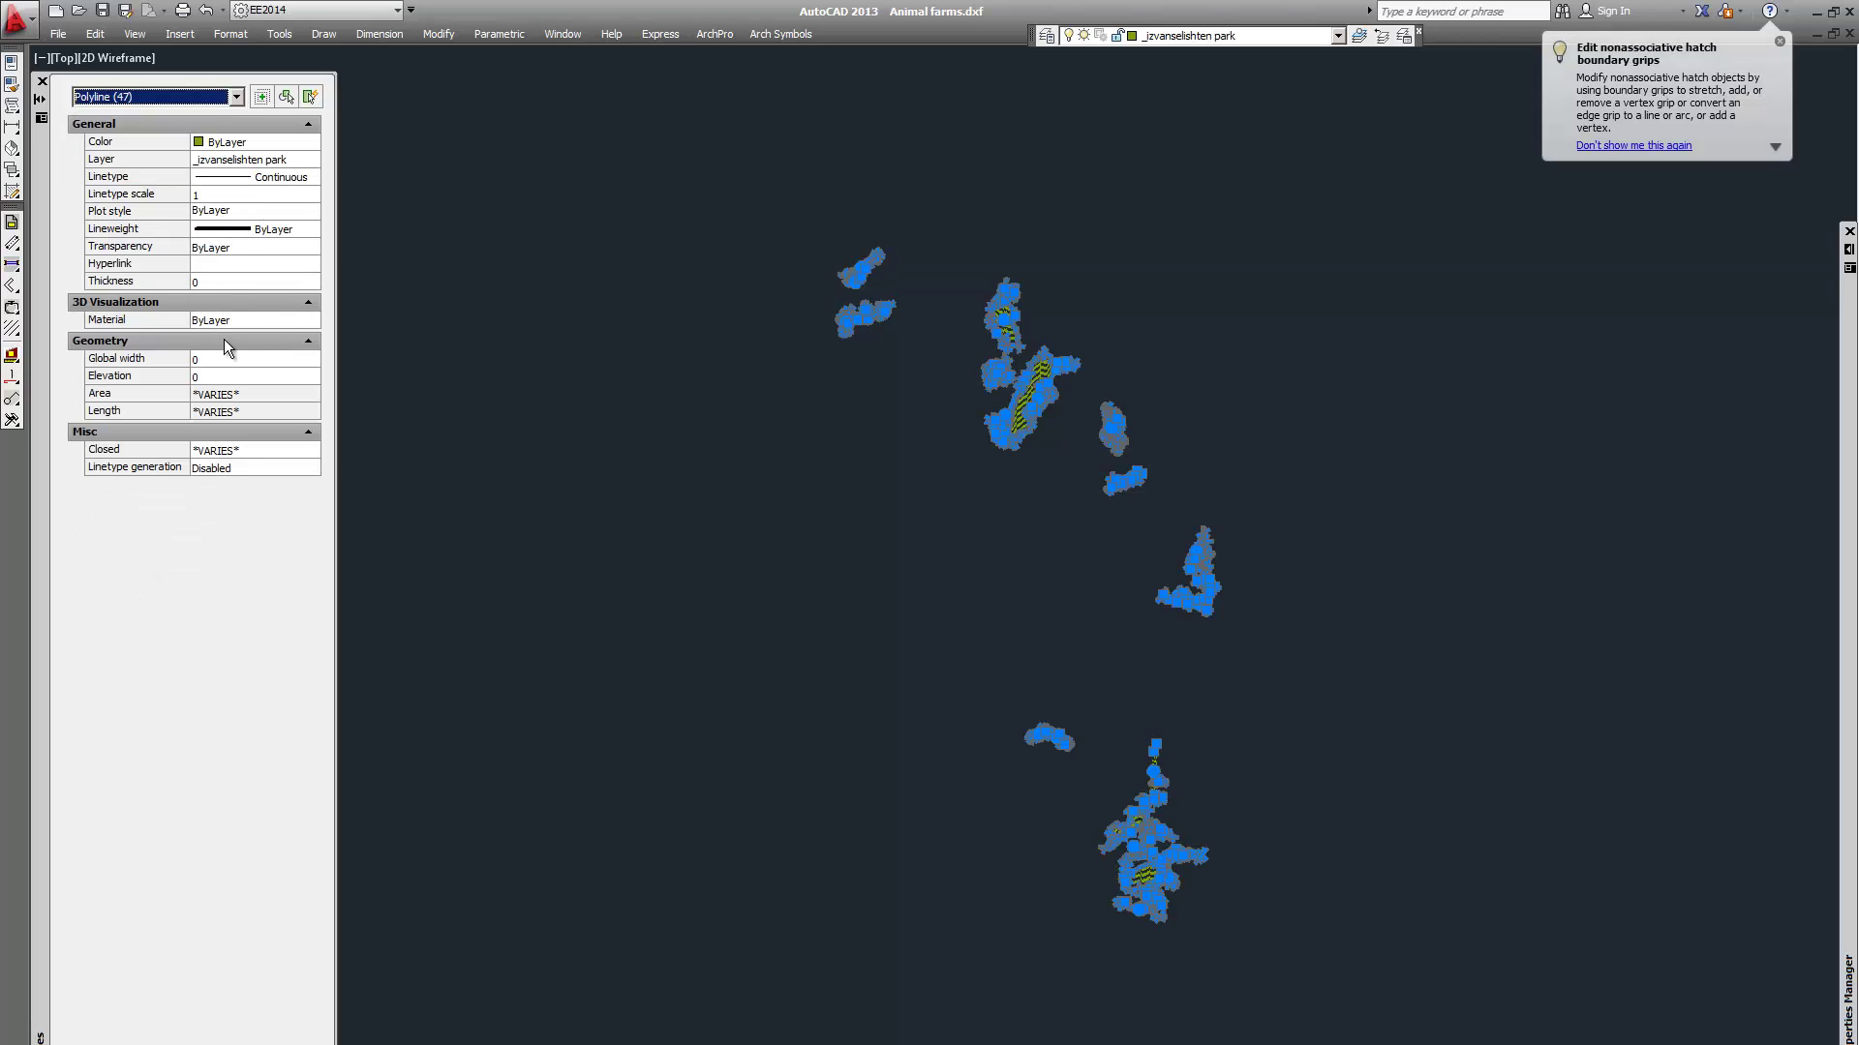
{"action": "left_click", "coordinate": [232, 159]}
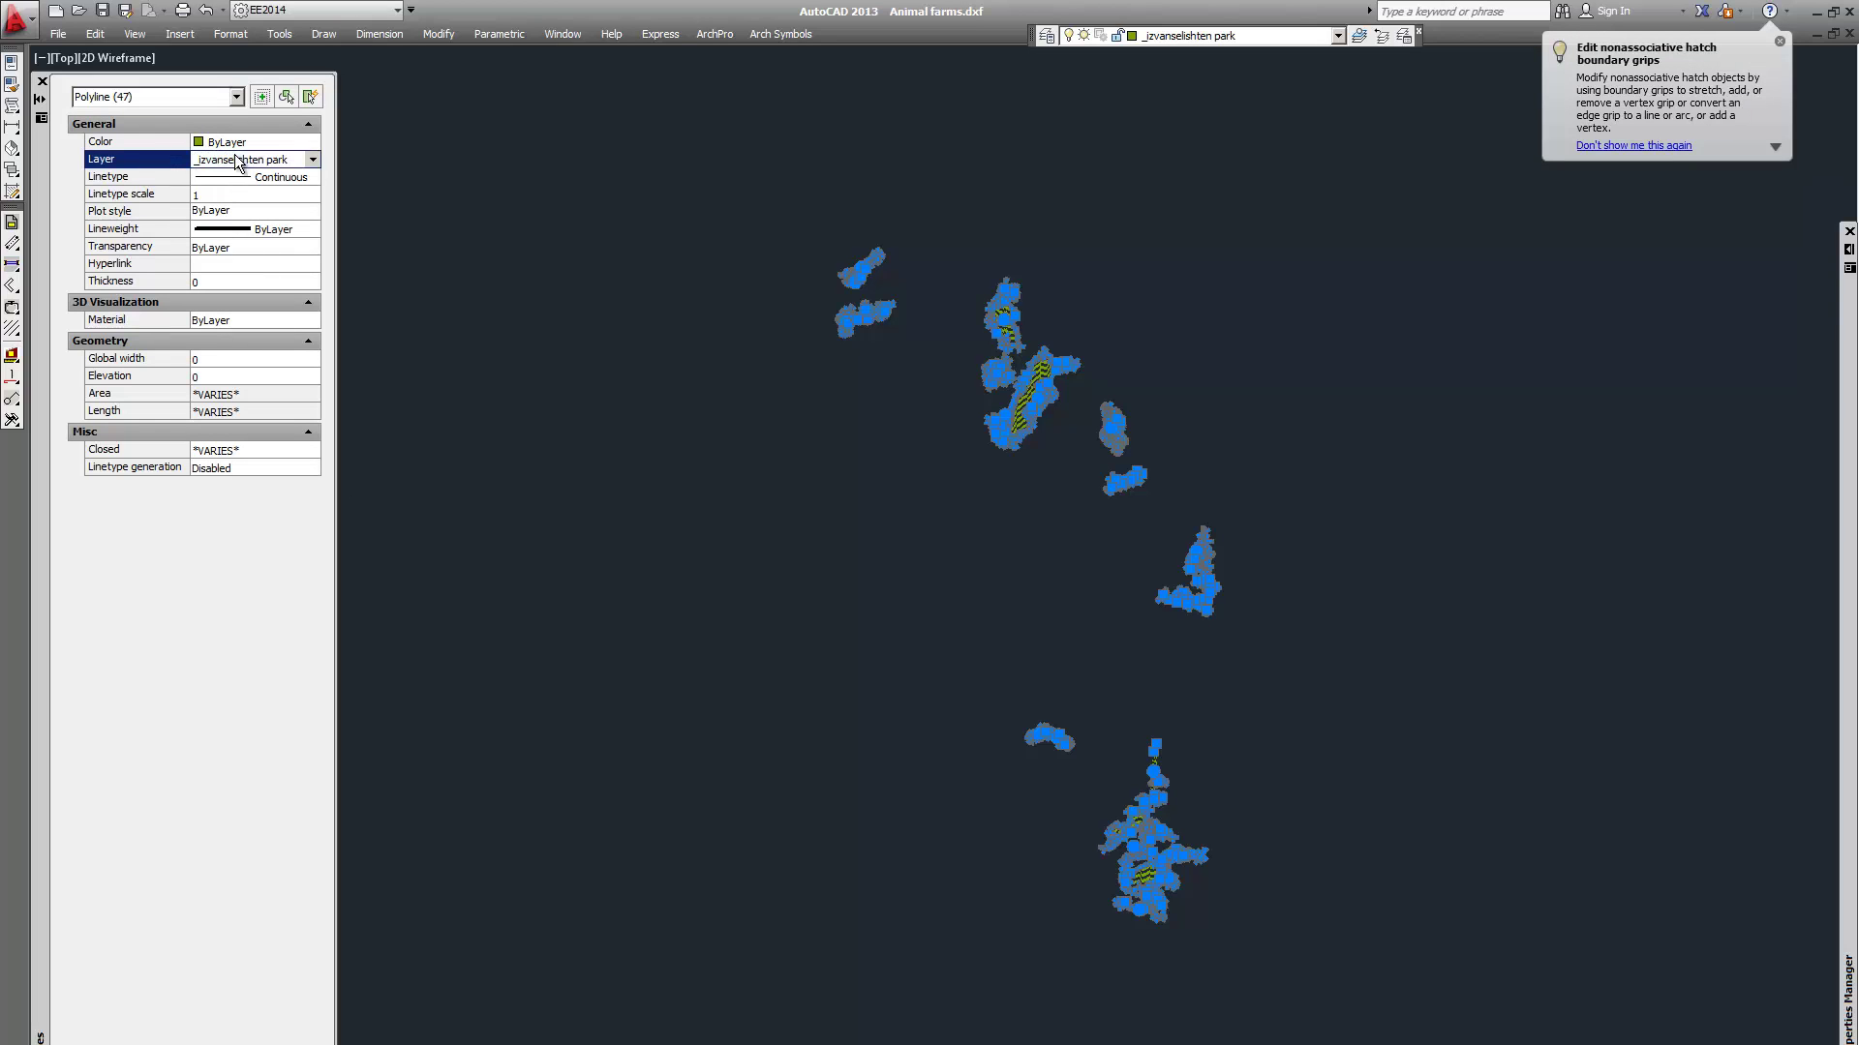
{"action": "left_click", "coordinate": [242, 196]}
{"action": "key", "text": "Escape"}
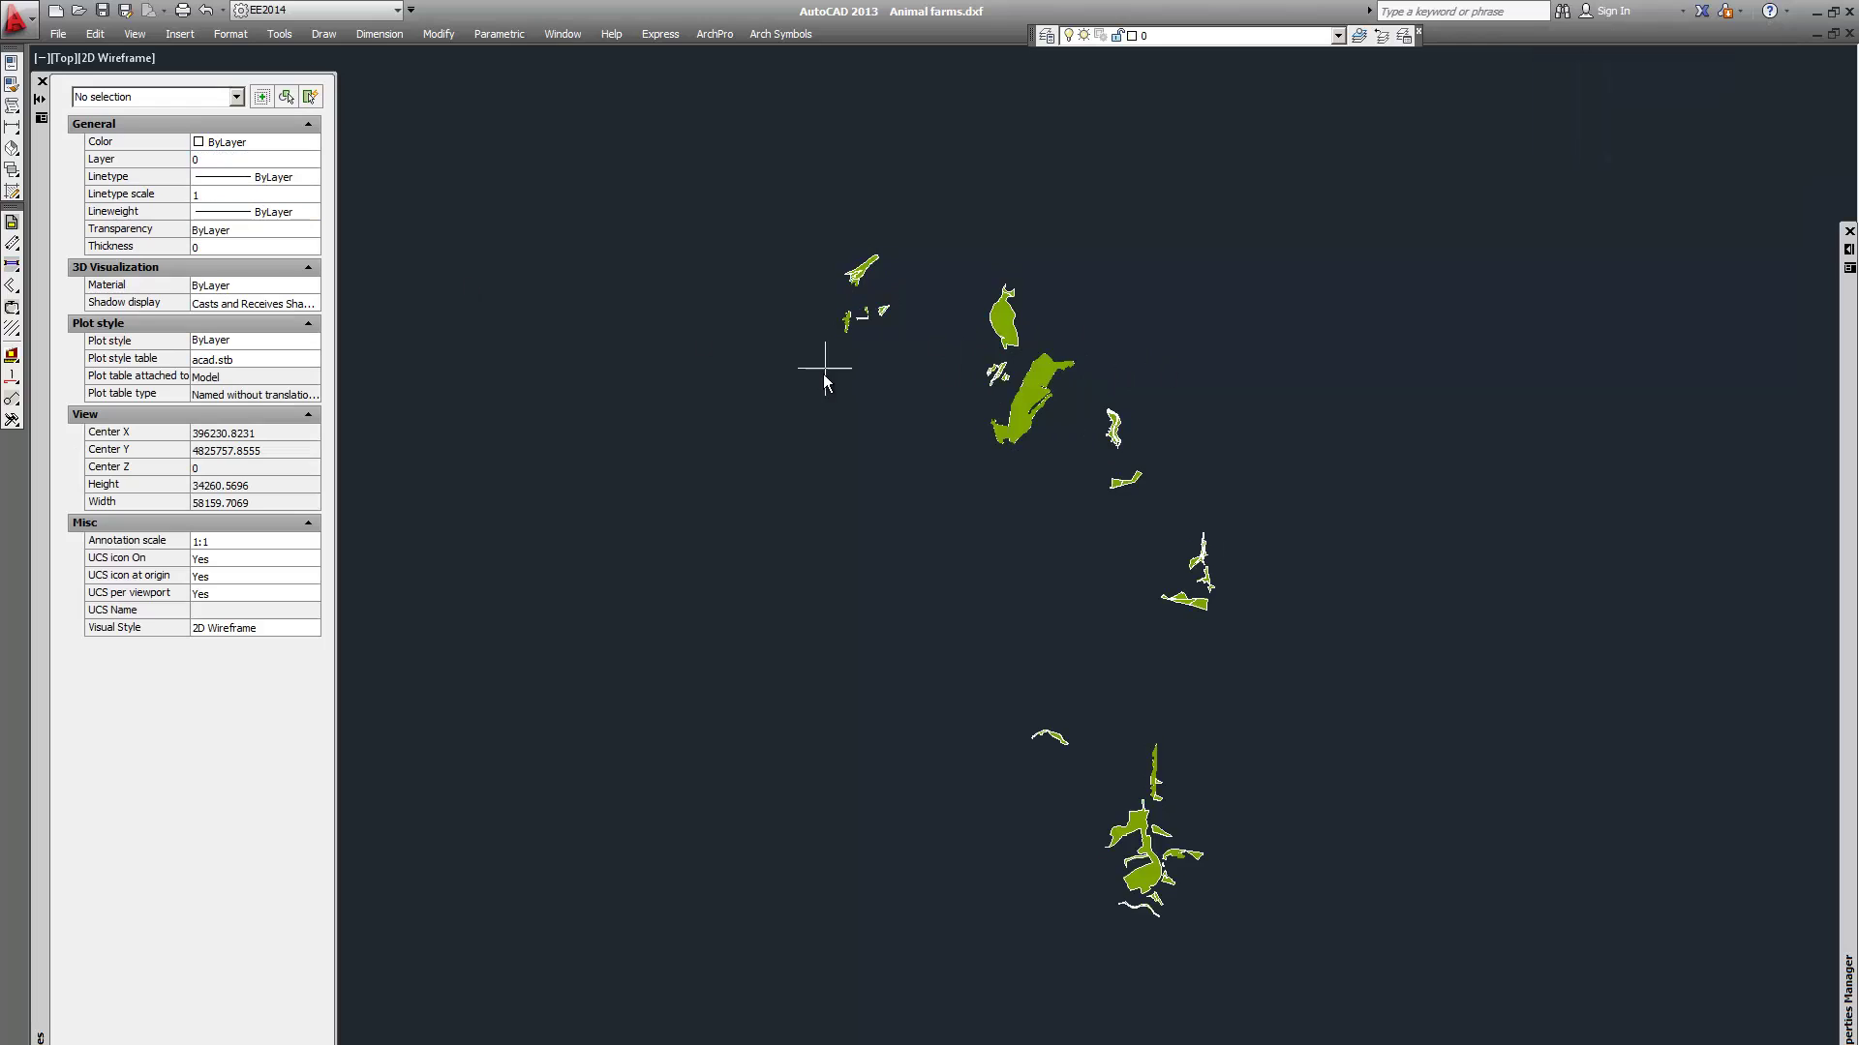
Window-select the 47 polylines again to check their new layer
{"action": "scroll", "coordinate": [886, 411], "scroll_direction": "up", "scroll_amount": 1}
{"action": "left_click", "coordinate": [728, 406]}
{"action": "left_click", "coordinate": [900, 631]}
{"action": "scroll", "coordinate": [784, 470], "scroll_direction": "up", "scroll_amount": 2}
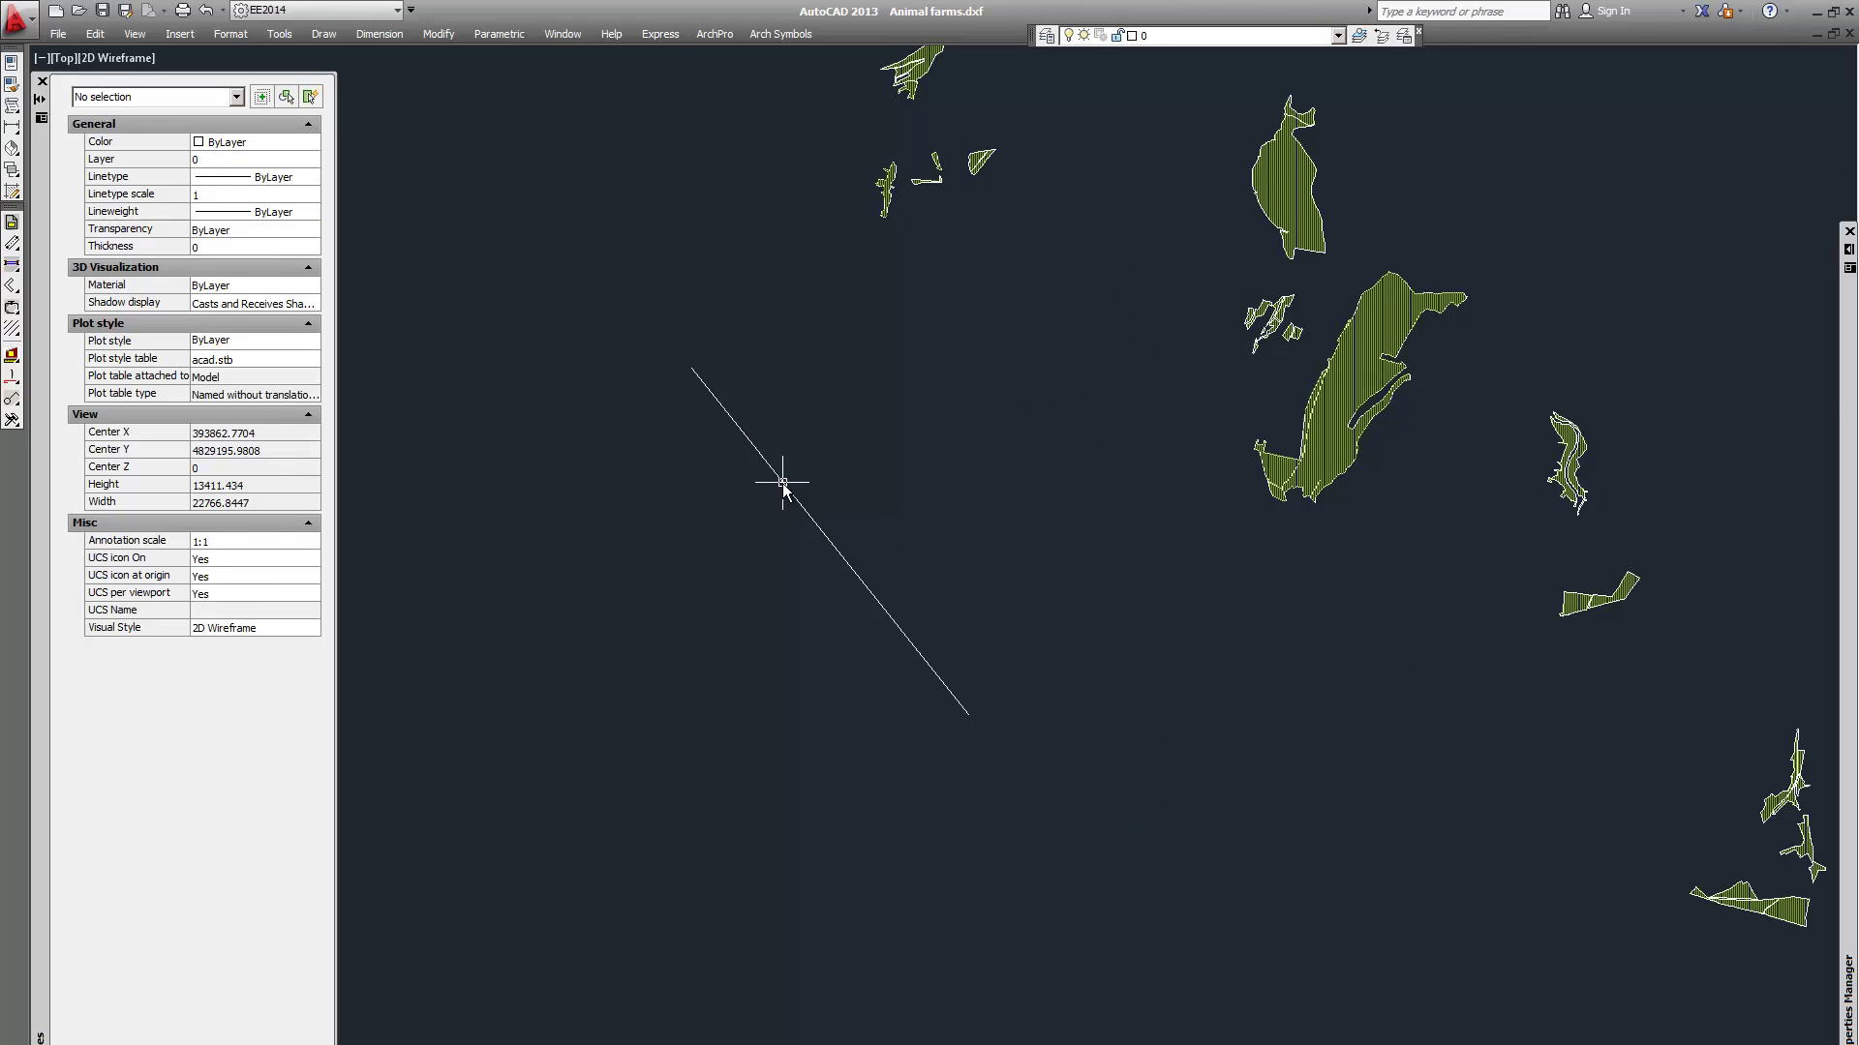
{"action": "scroll", "coordinate": [684, 581], "scroll_direction": "down", "scroll_amount": 4}
{"action": "left_click", "coordinate": [775, 322]}
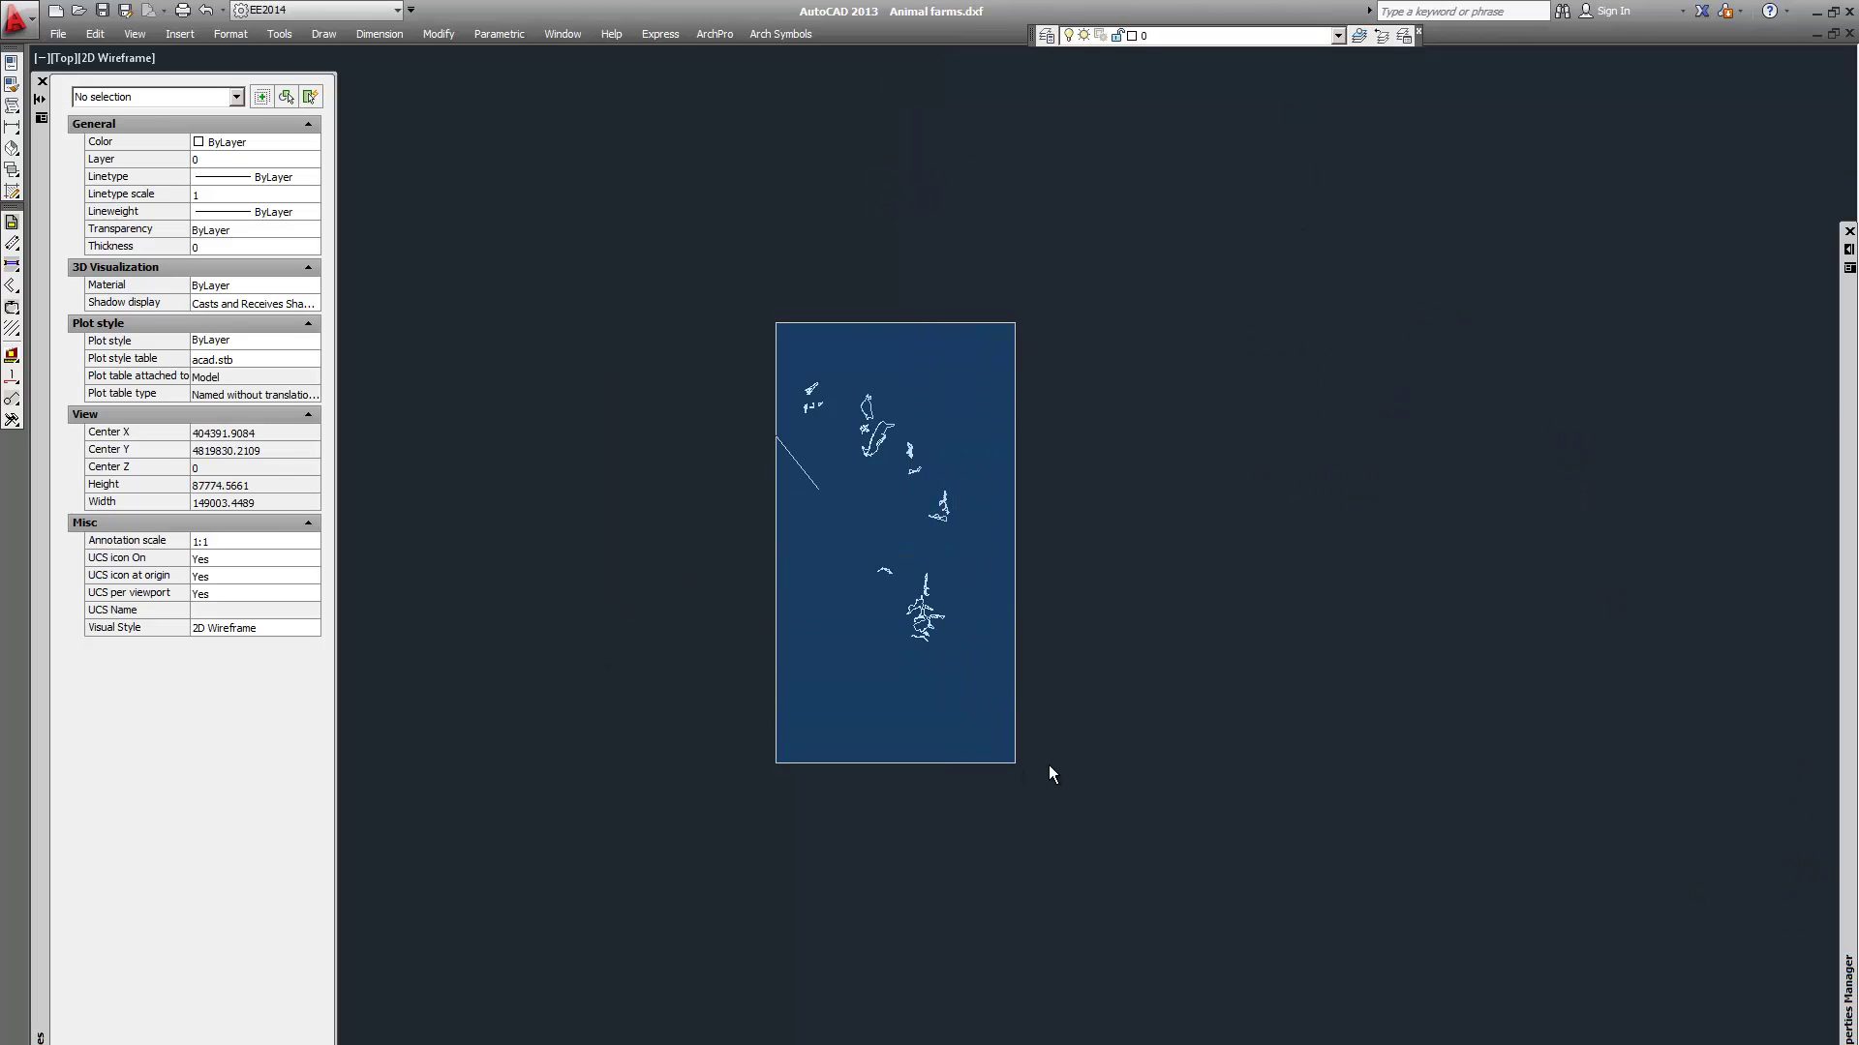
{"action": "left_click", "coordinate": [1016, 763]}
{"action": "key", "text": "Escape"}
Erase the stray diagonal line, leaving only the green park hatches
{"action": "left_click", "coordinate": [780, 427]}
{"action": "left_click", "coordinate": [728, 560]}
{"action": "key", "text": "Delete"}
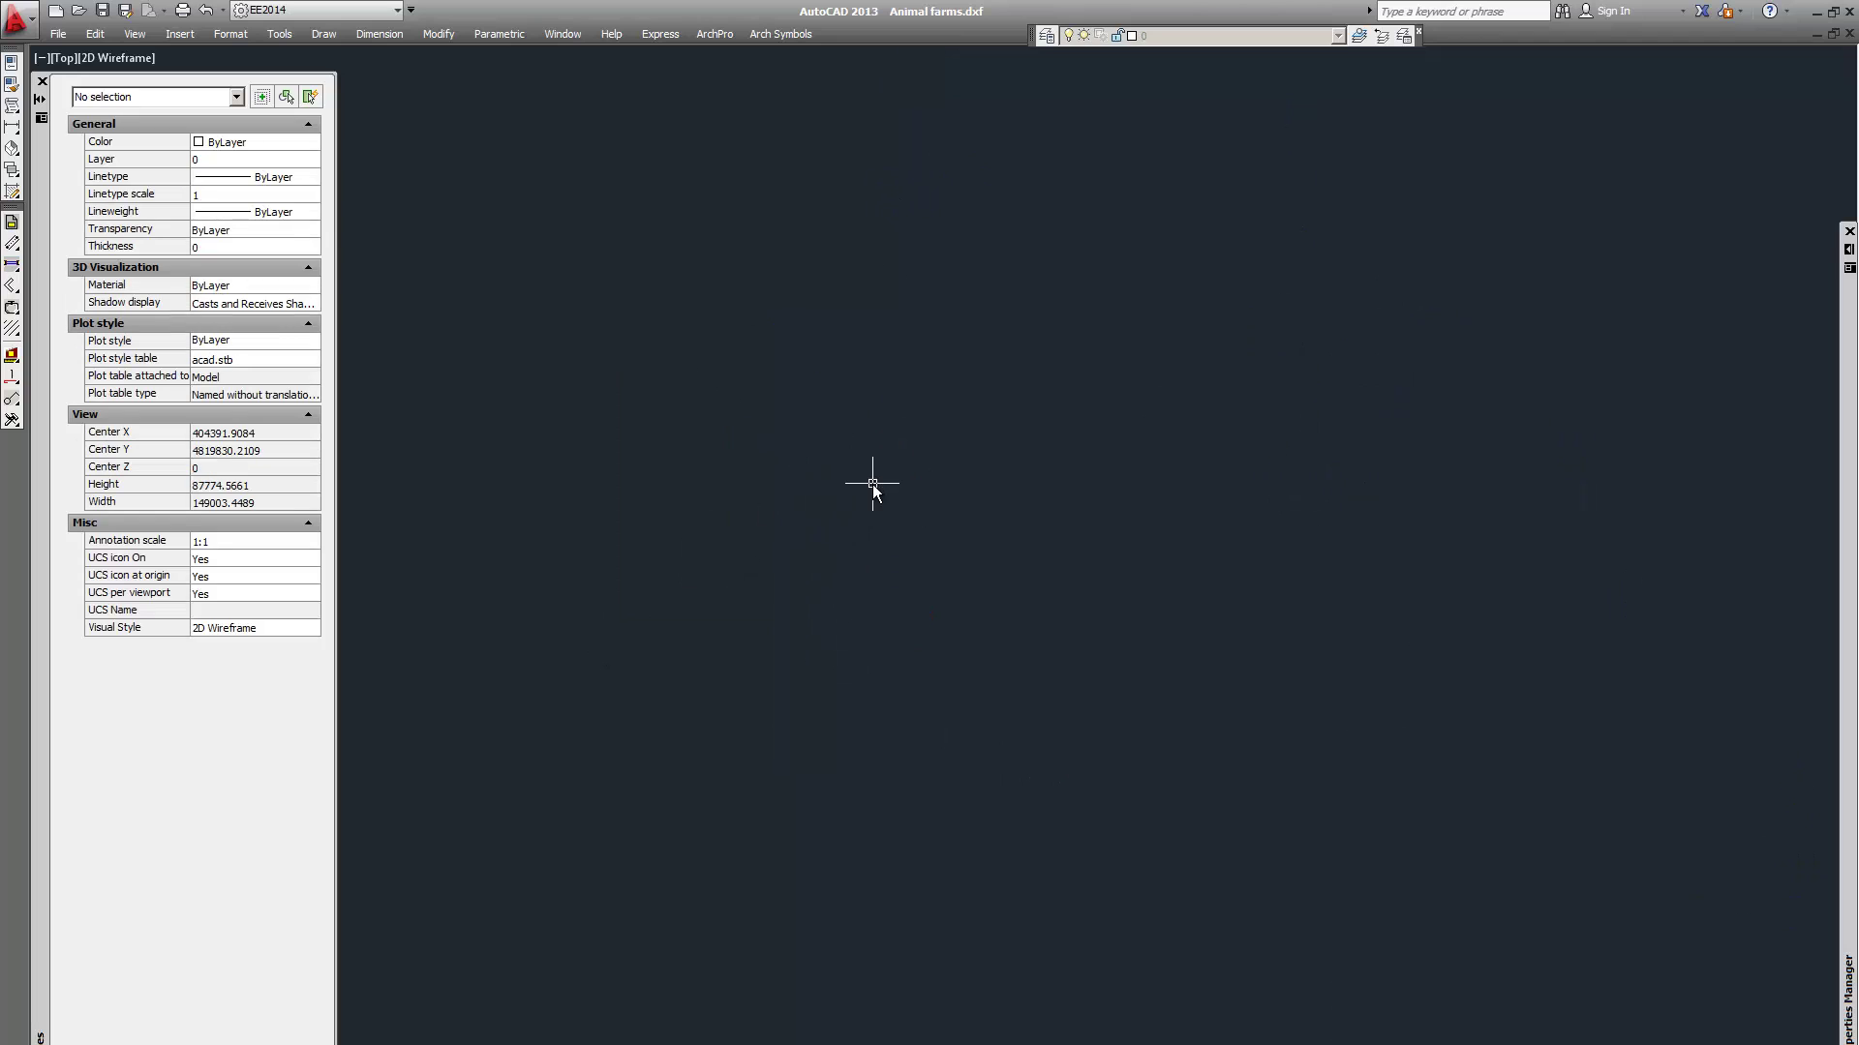
{"action": "left_click", "coordinate": [735, 306]}
{"action": "left_click", "coordinate": [1116, 809]}
{"action": "key", "text": "Escape"}
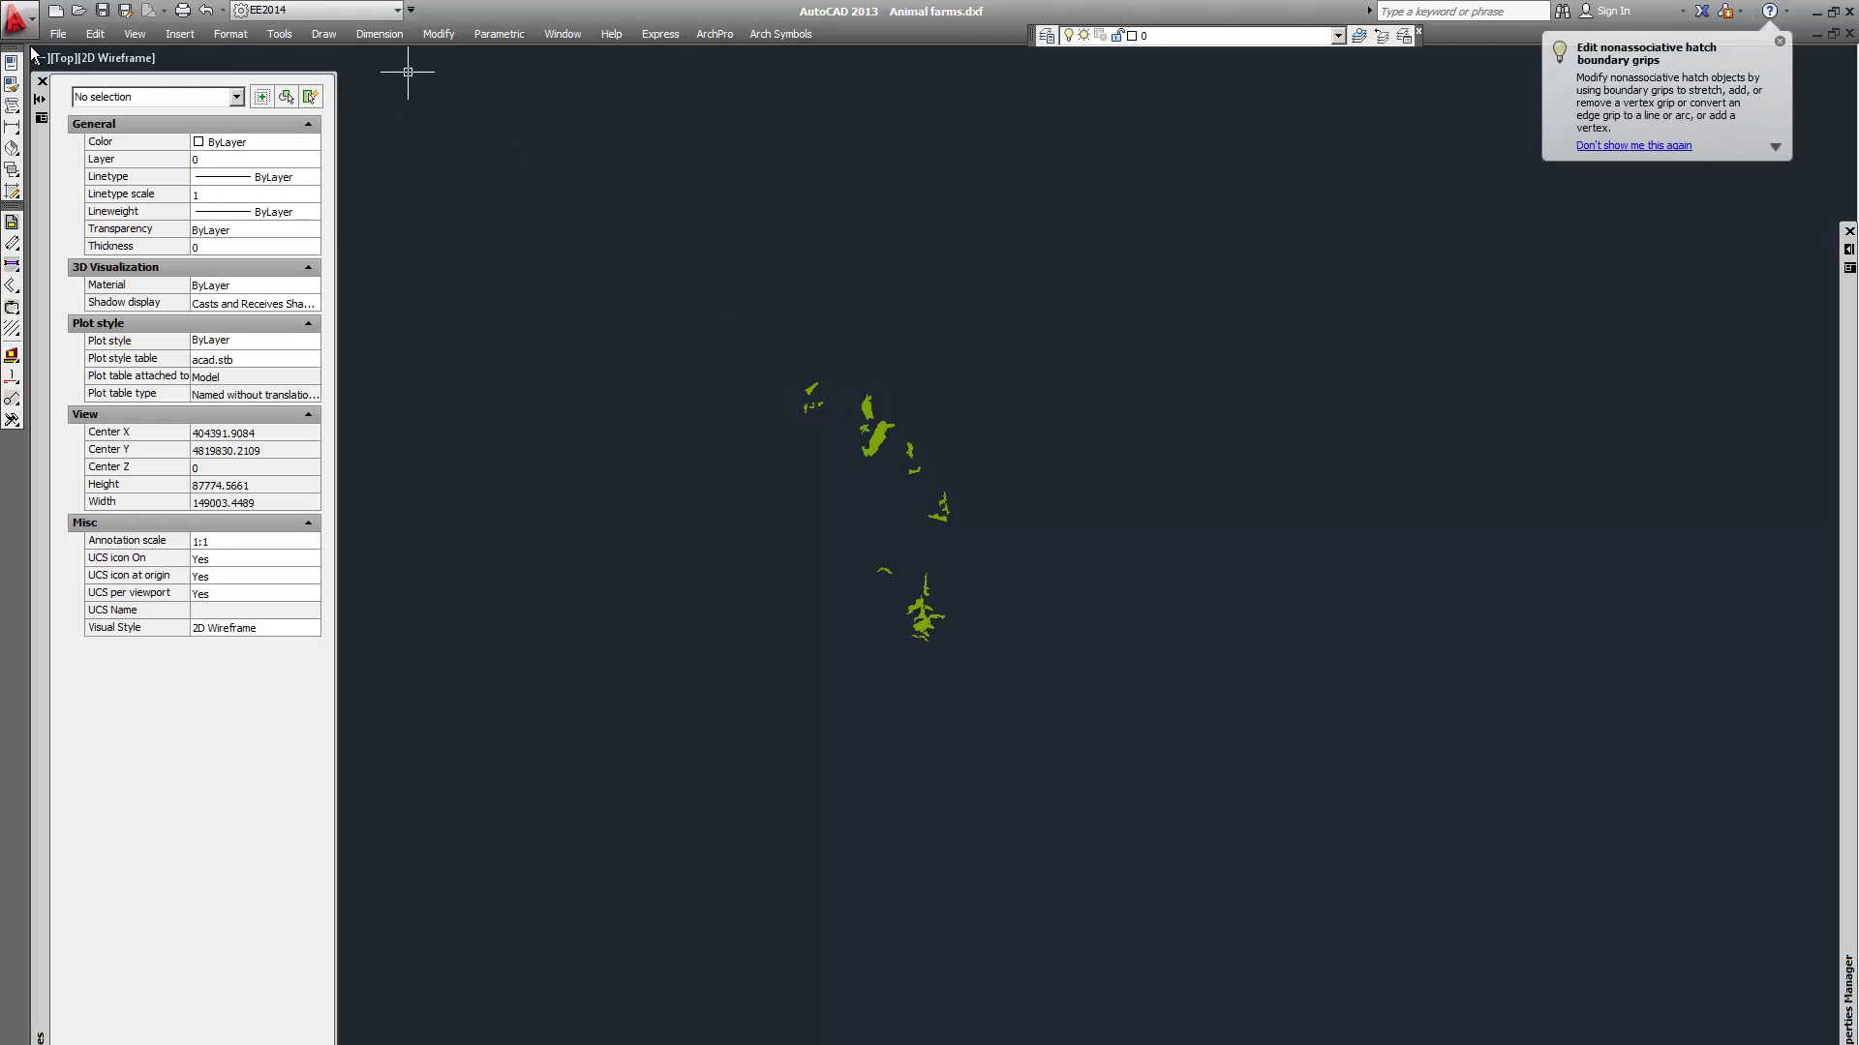
{"action": "left_click", "coordinate": [57, 34]}
Save the drawing as izvanselishten_park.dxf, then switch to traini_nasajdeniq.dxf
{"action": "left_click", "coordinate": [120, 263]}
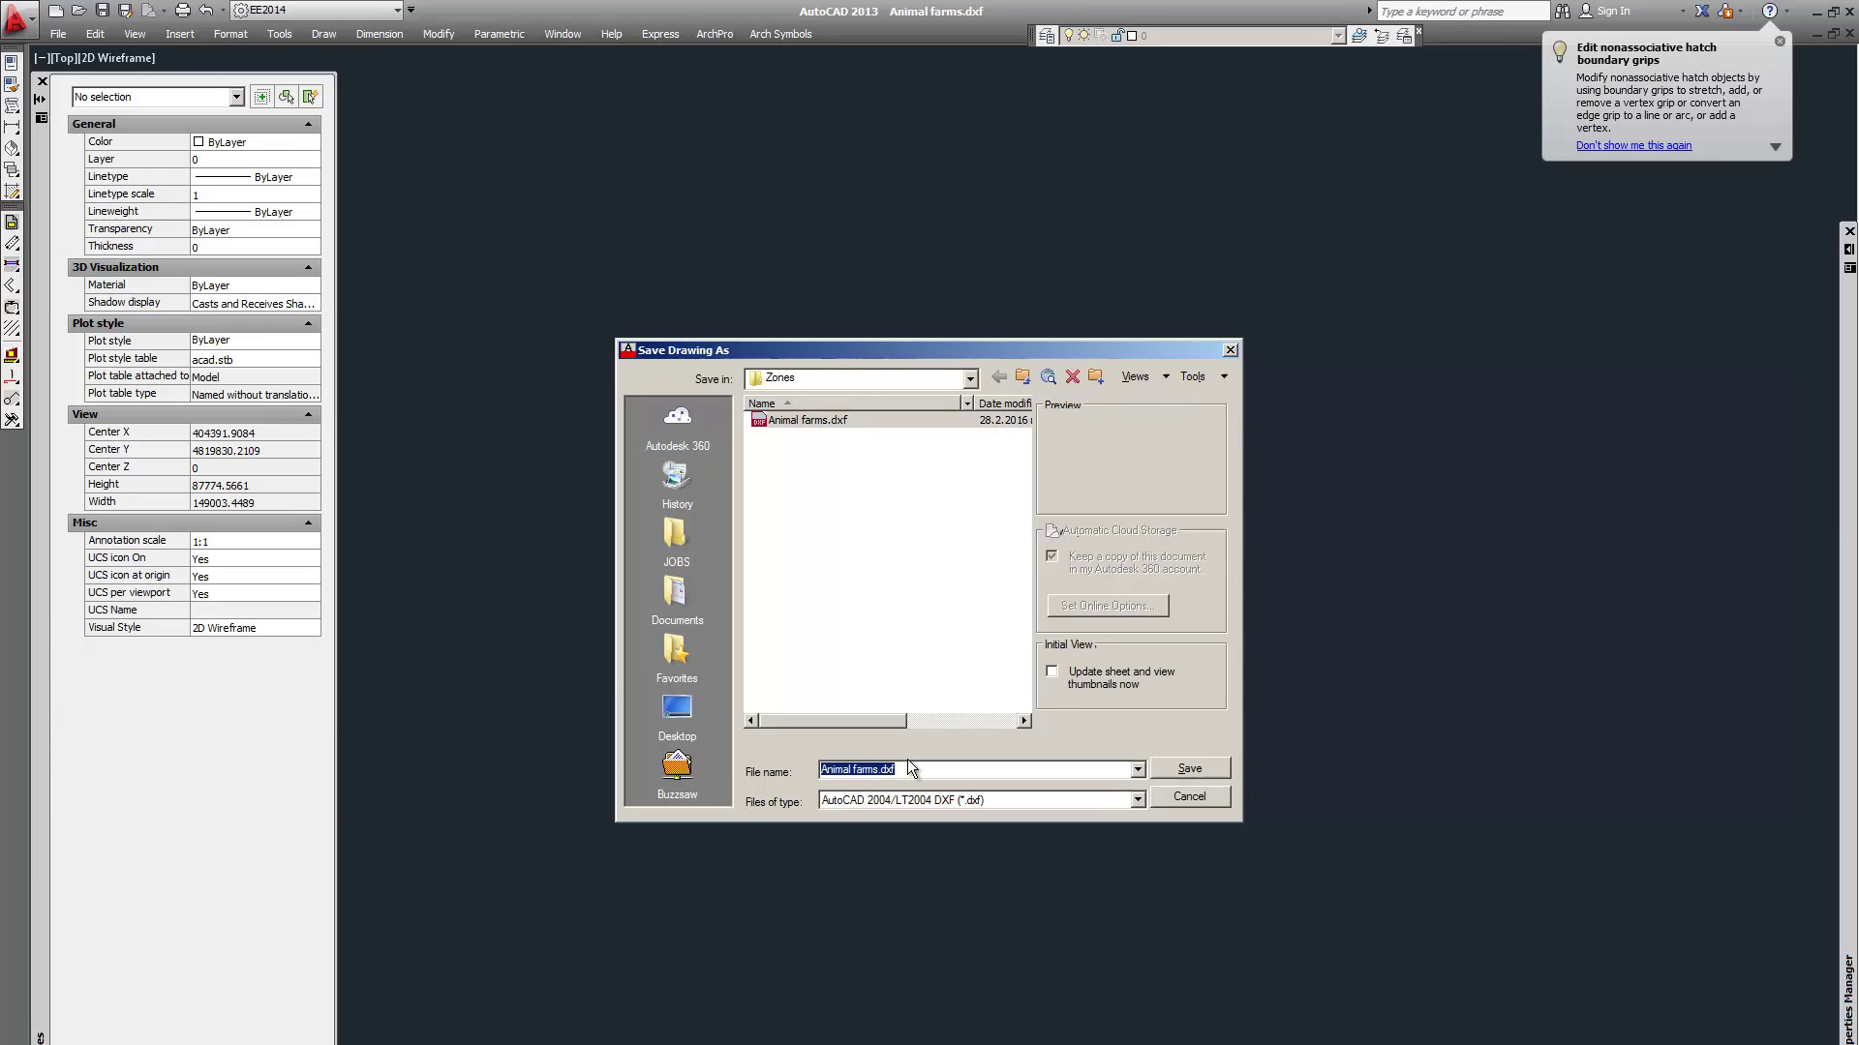
{"action": "type", "text": "izvanselishten_par"}
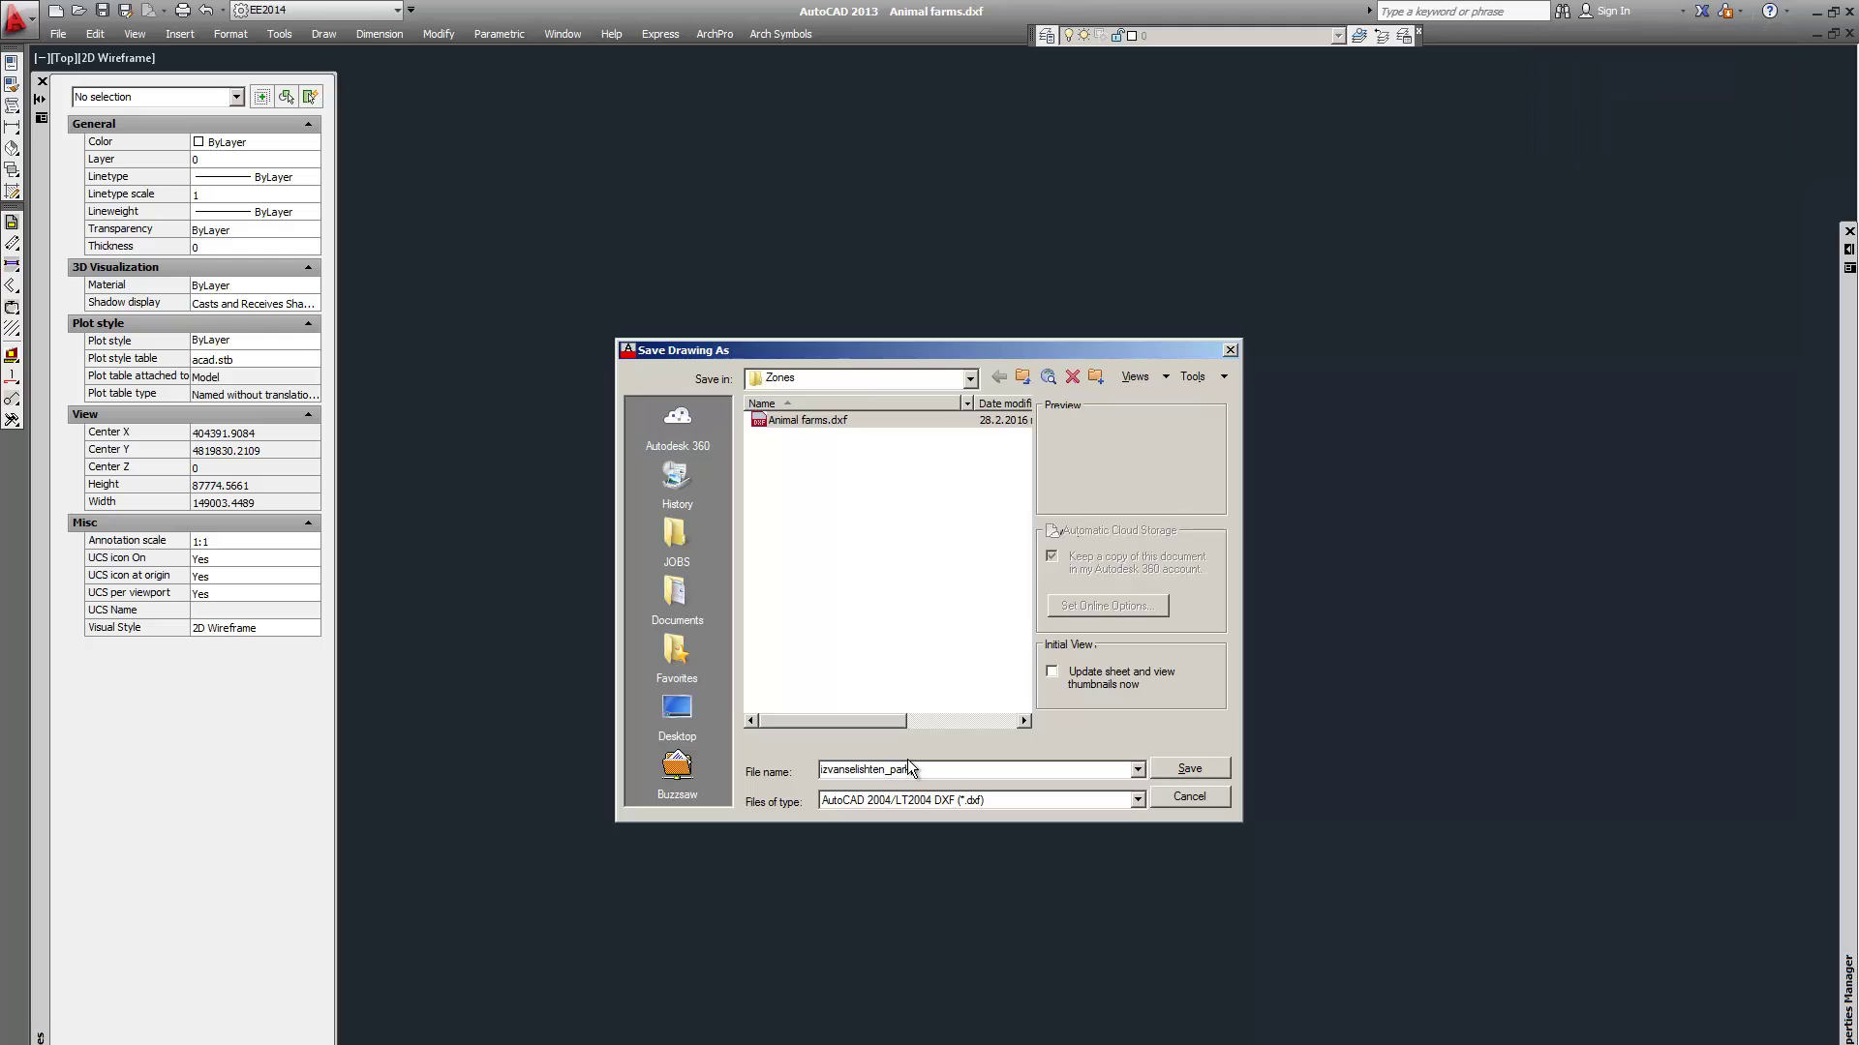
{"action": "key", "text": "Return"}
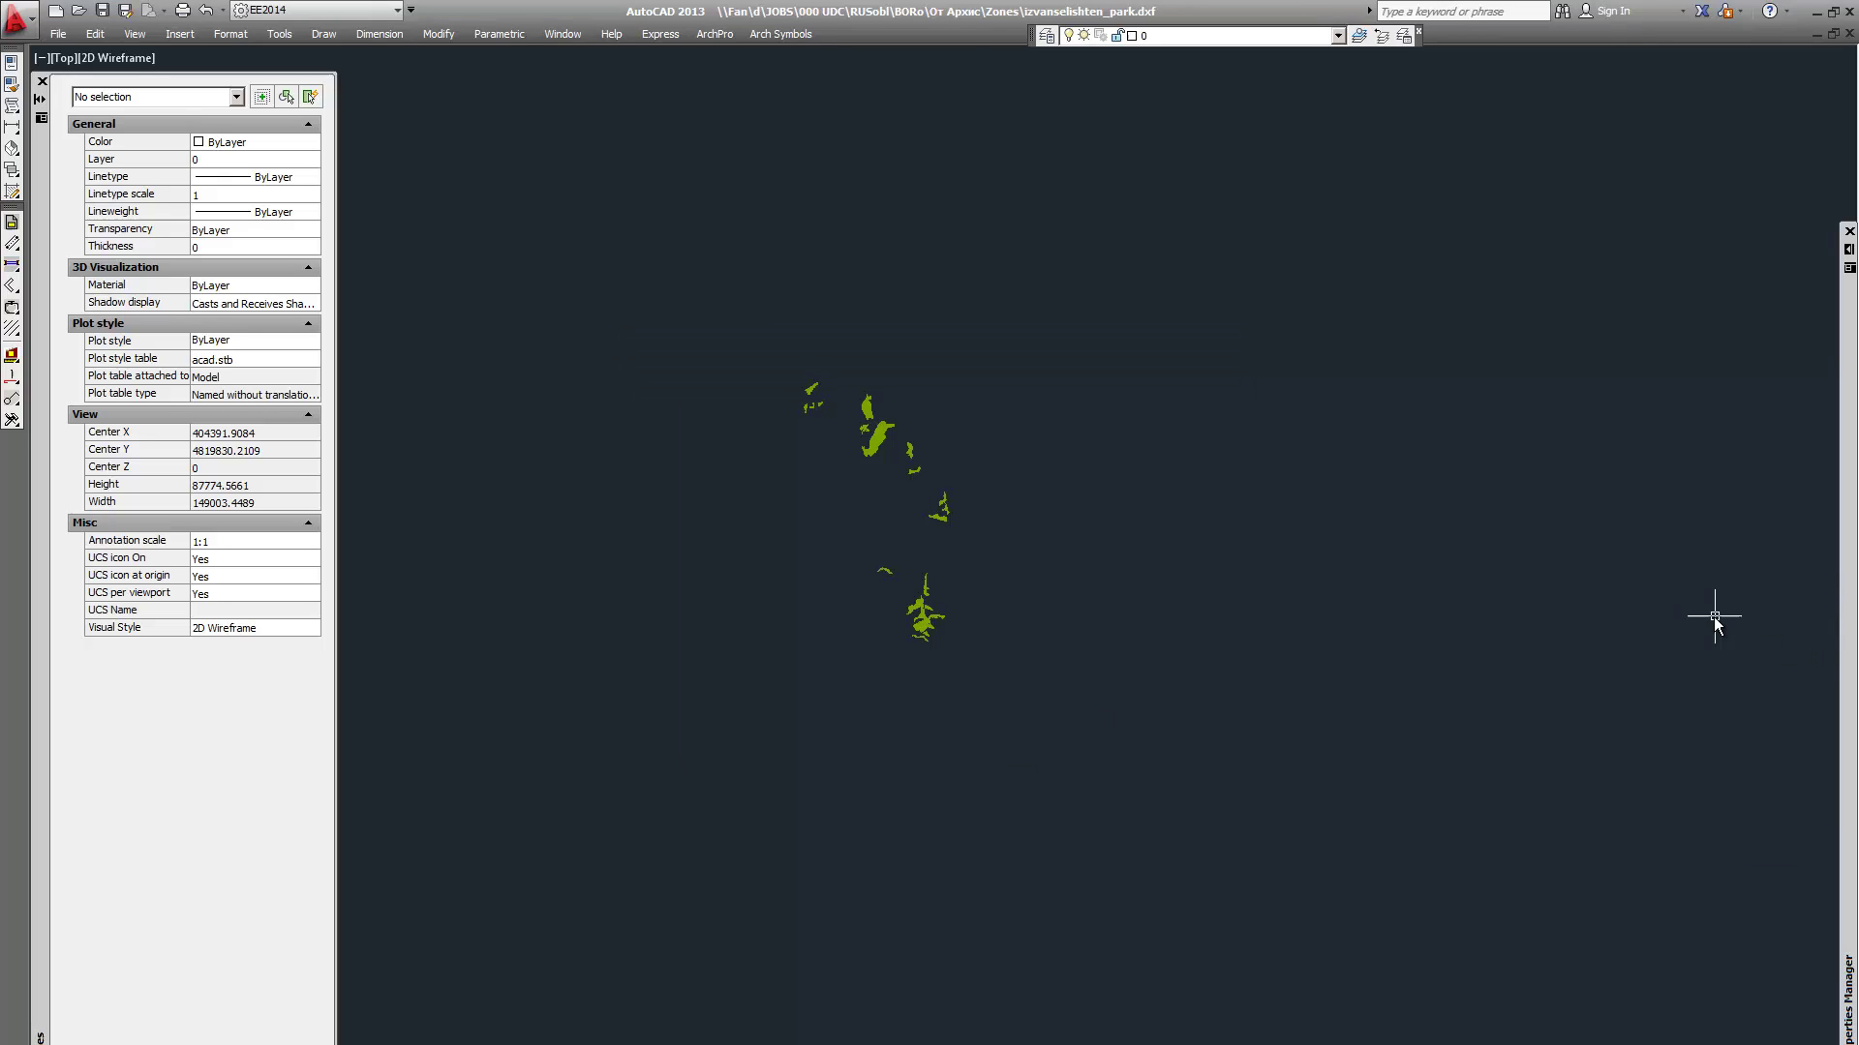
{"action": "key", "text": "ctrl+Tab"}
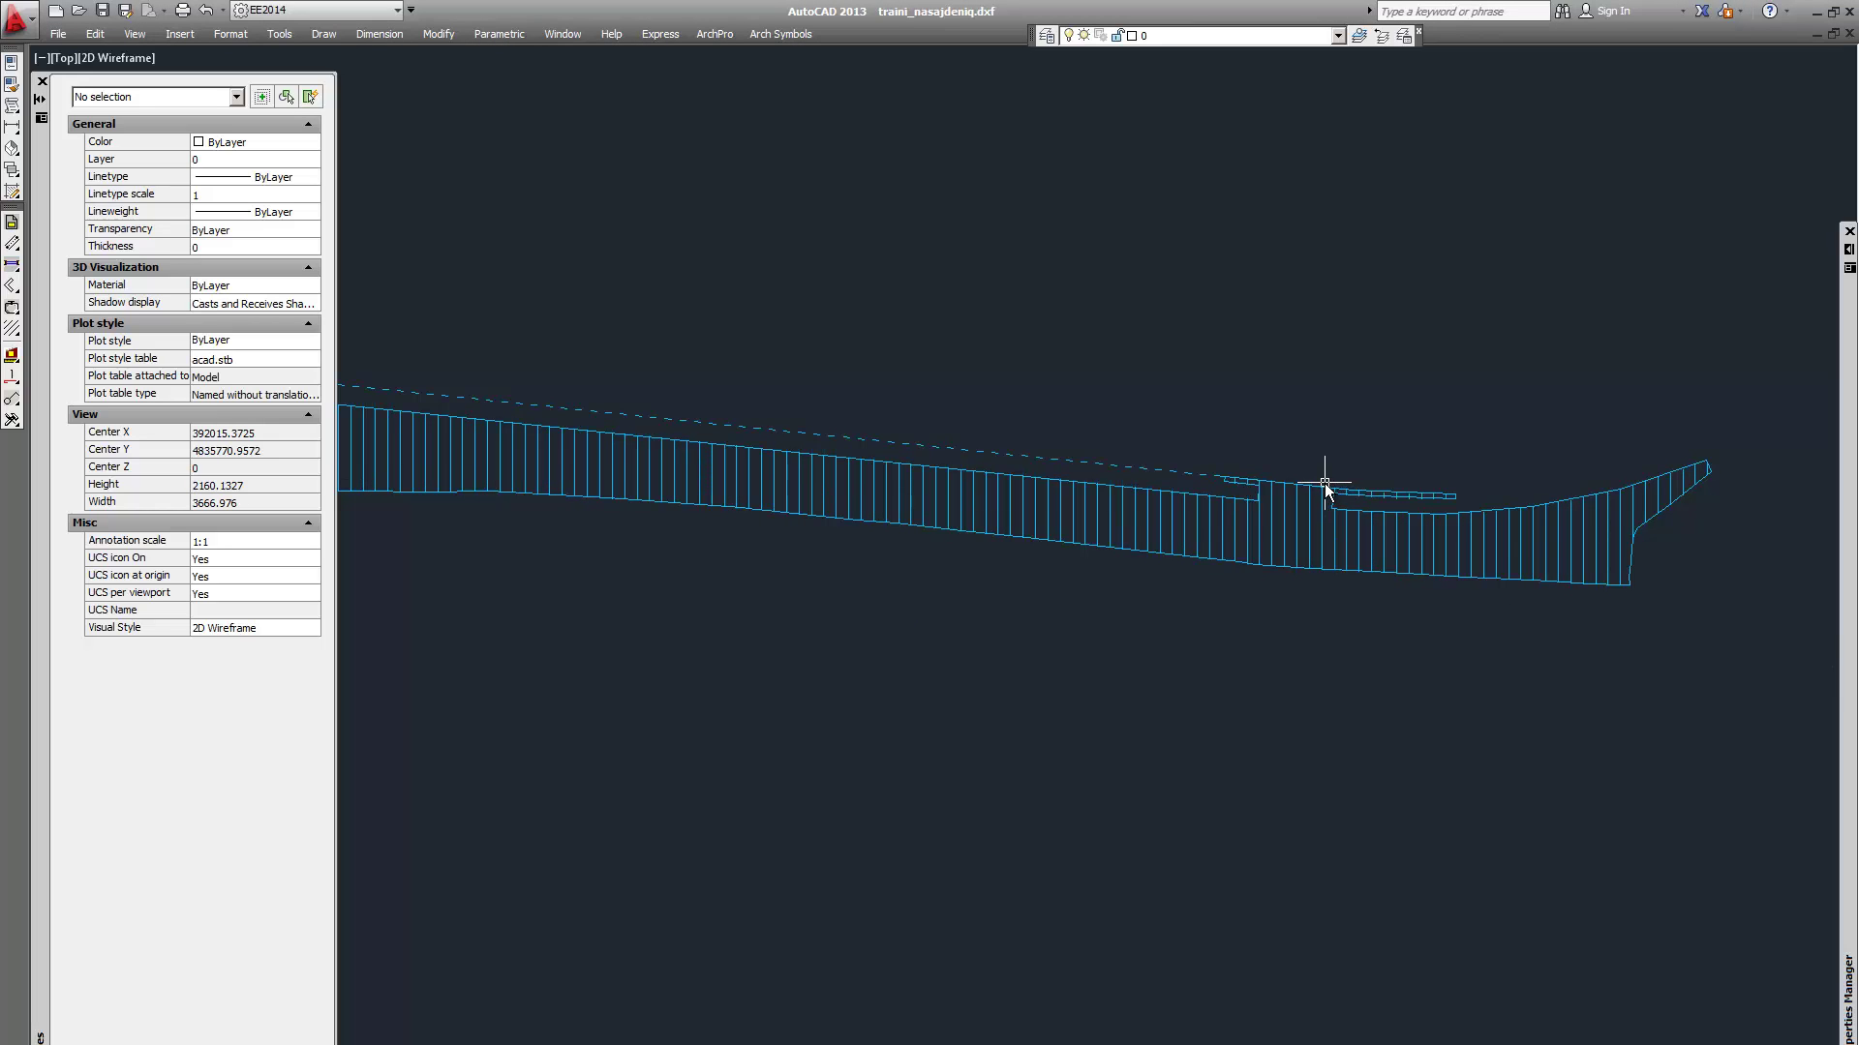
Zoom to show the blue hatched strip and the dashed _greben kanal line
{"action": "scroll", "coordinate": [1535, 456], "scroll_direction": "down", "scroll_amount": 2}
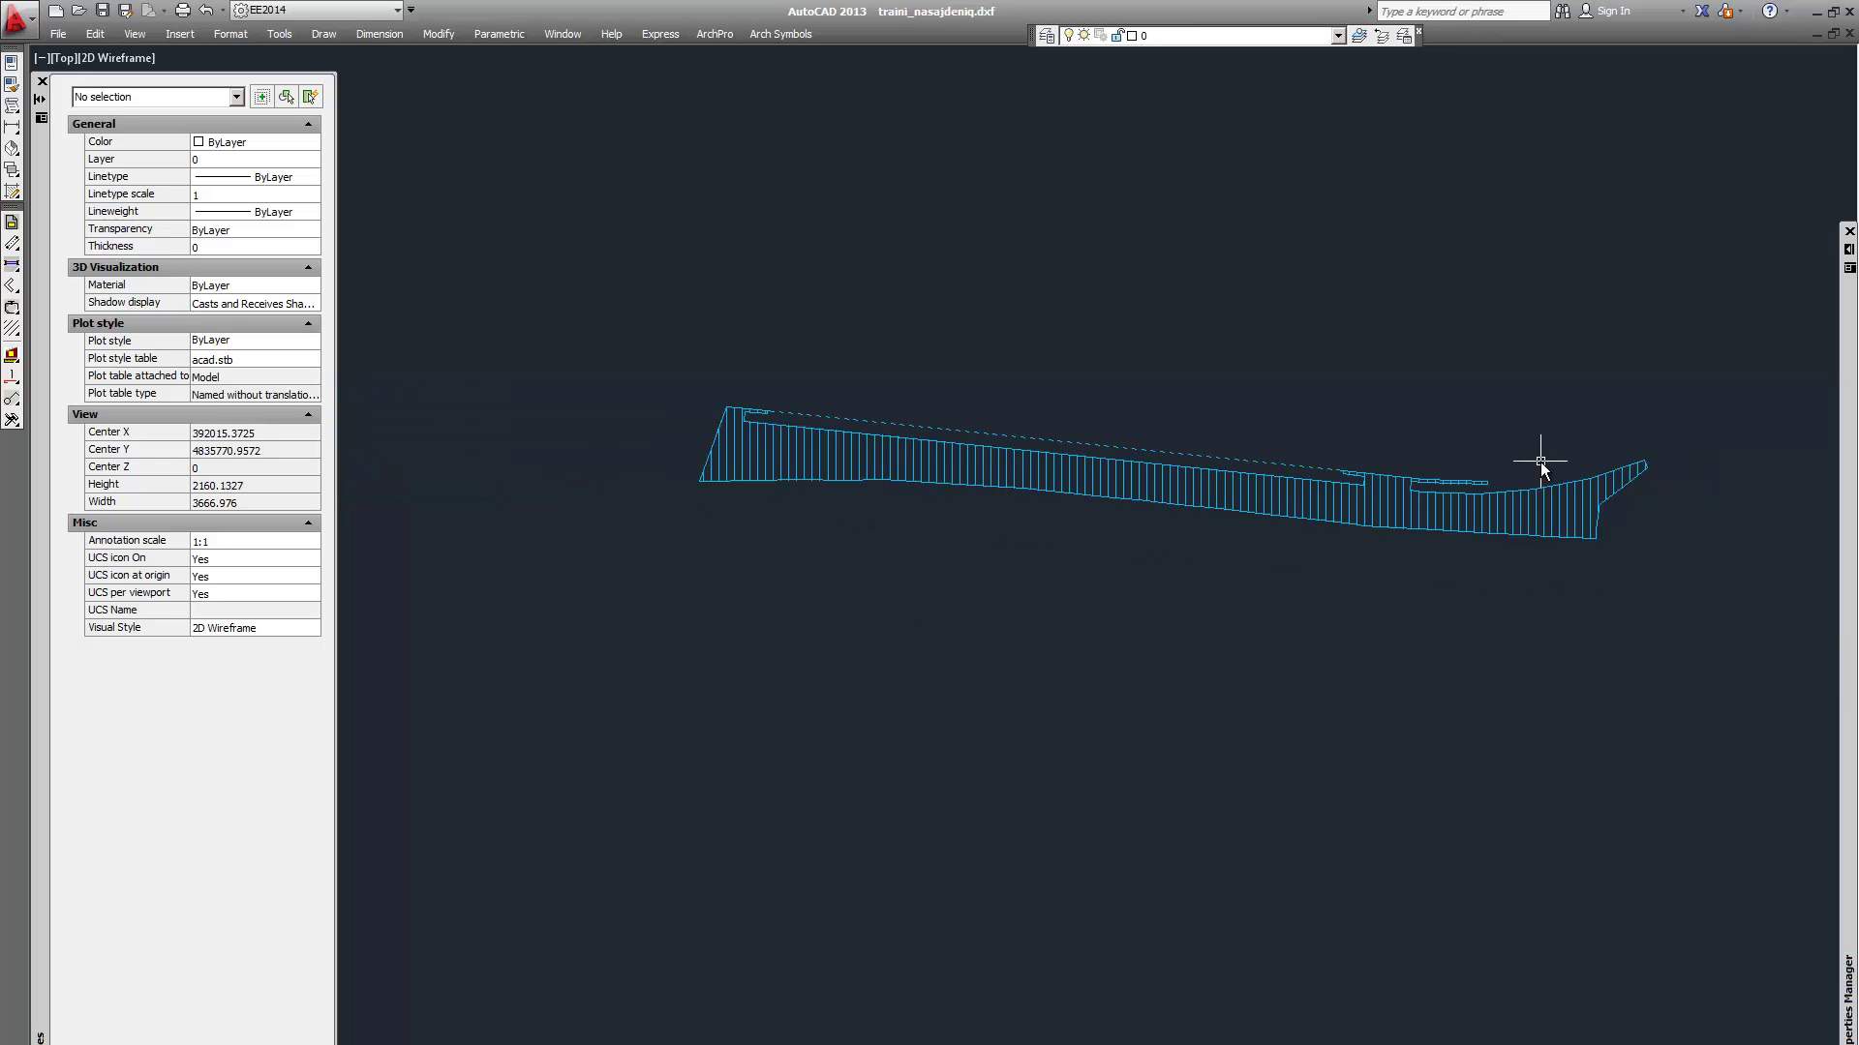
{"action": "scroll", "coordinate": [857, 433], "scroll_direction": "up", "scroll_amount": 4}
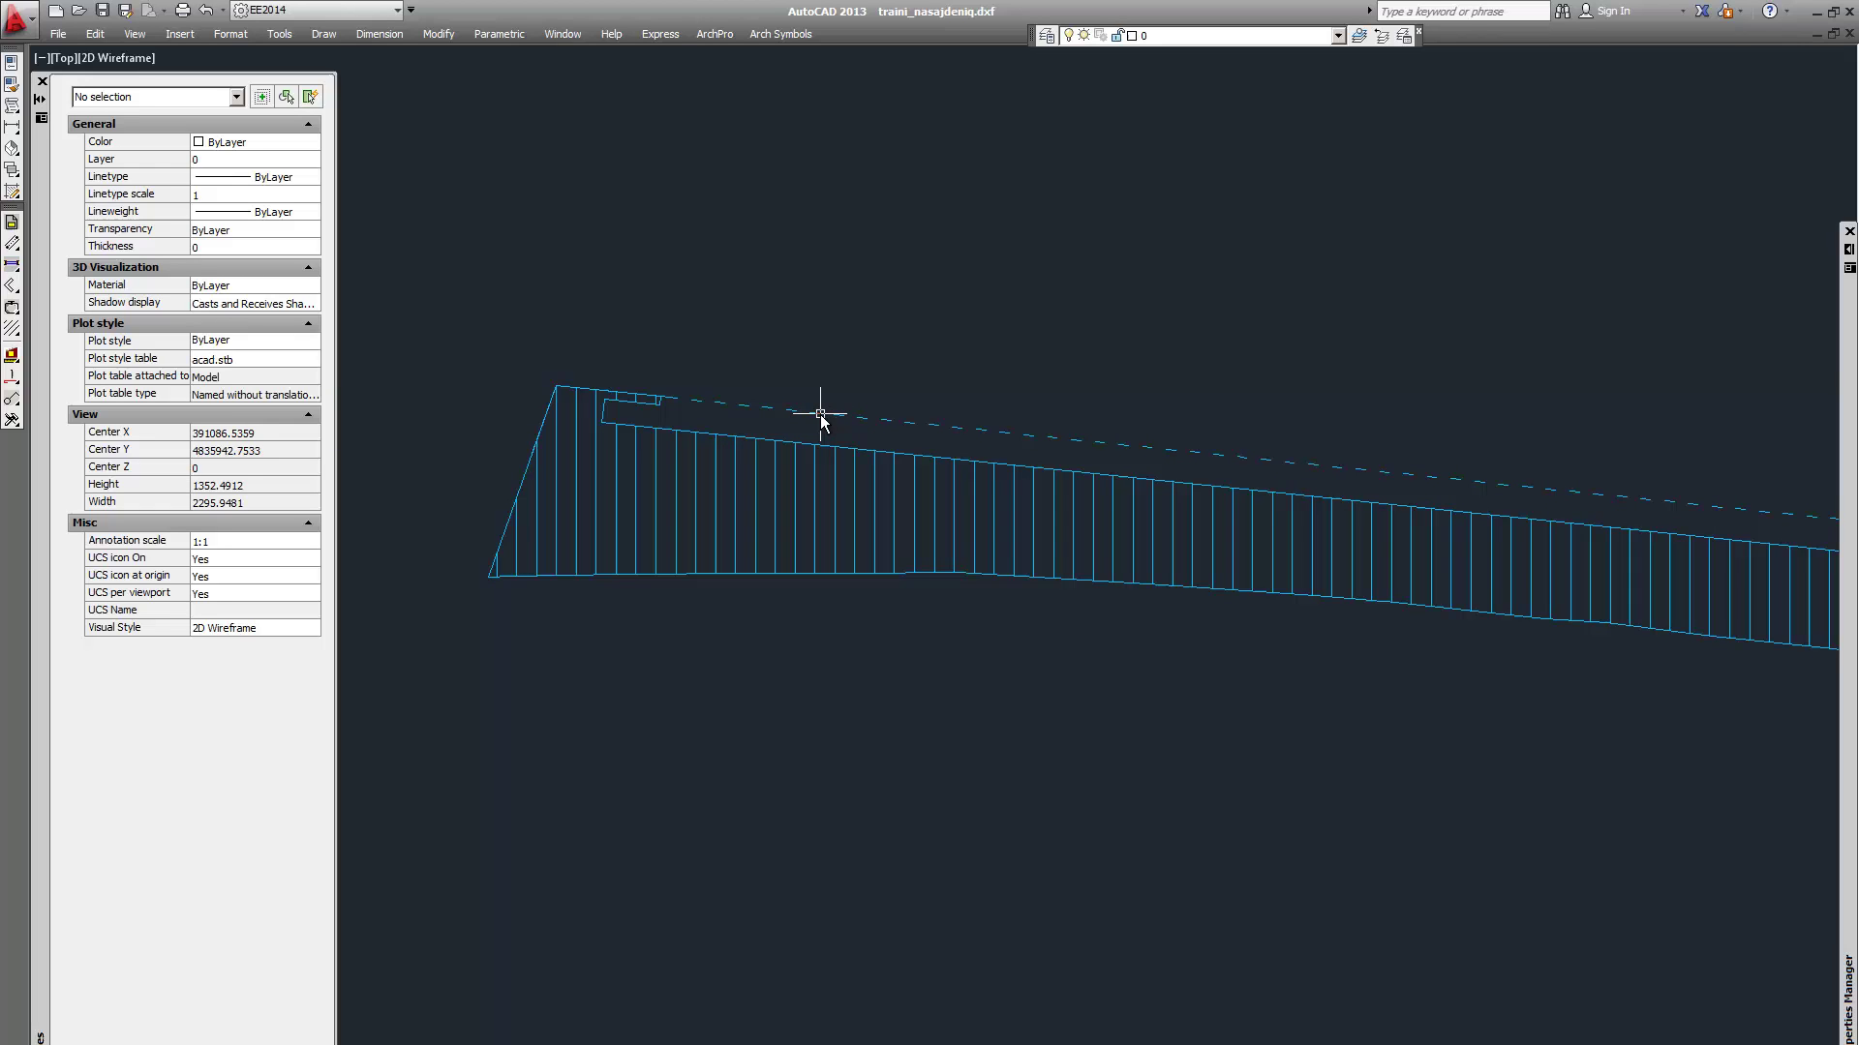
{"action": "scroll", "coordinate": [678, 400], "scroll_direction": "up", "scroll_amount": 4}
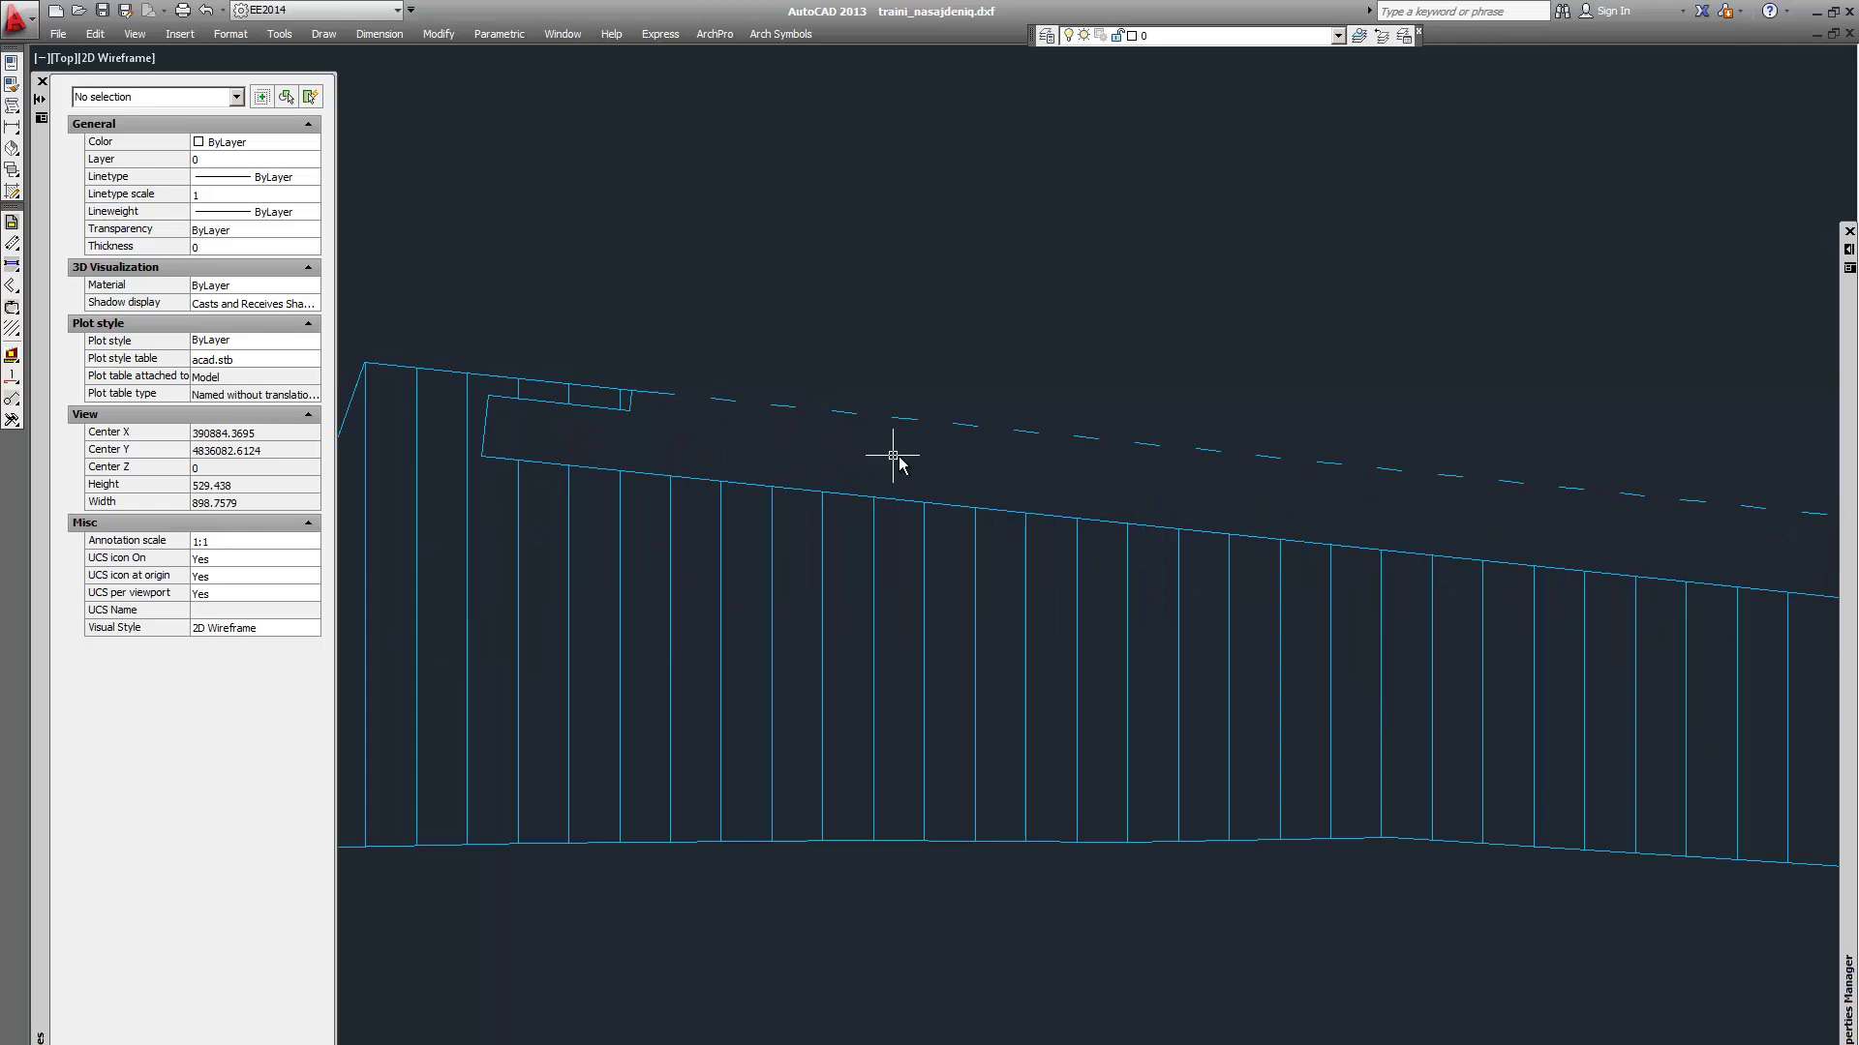
{"action": "left_click", "coordinate": [842, 397]}
{"action": "key", "text": "Escape"}
{"action": "scroll", "coordinate": [842, 399], "scroll_direction": "down", "scroll_amount": 8}
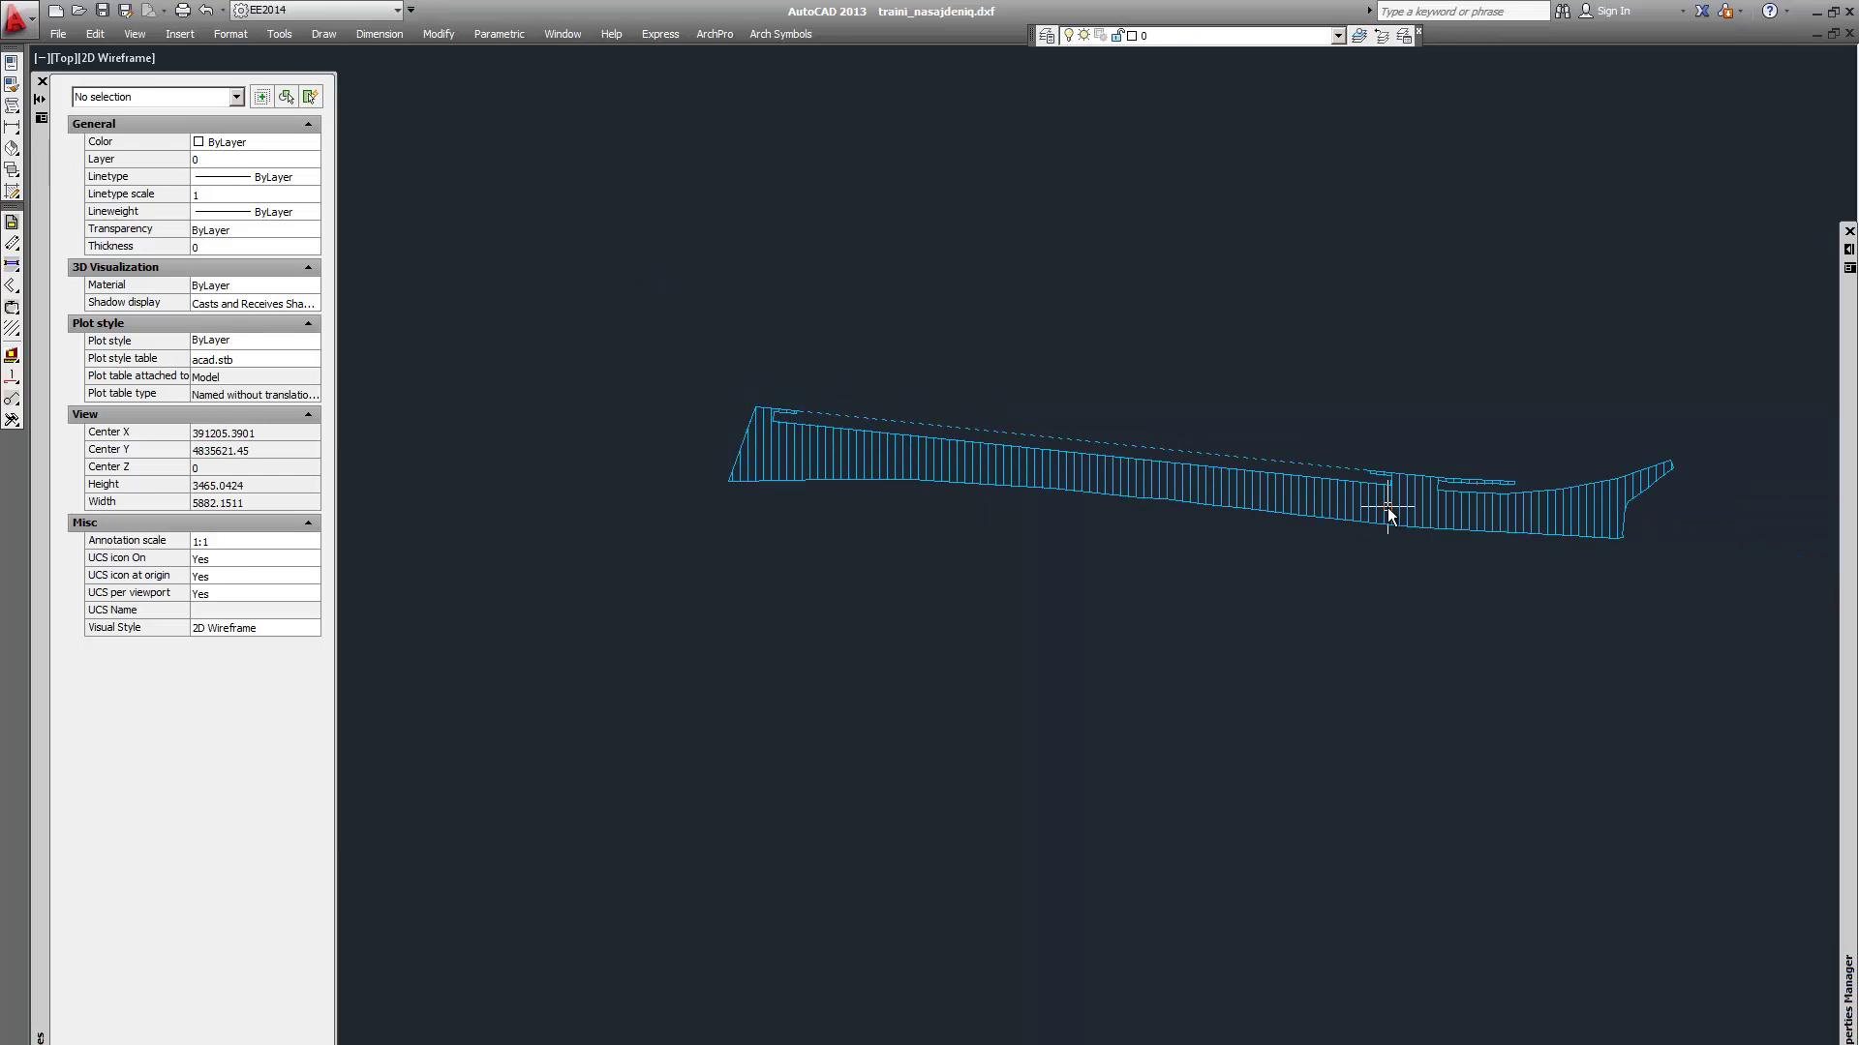
{"action": "scroll", "coordinate": [1036, 450], "scroll_direction": "up", "scroll_amount": 6}
{"action": "left_click", "coordinate": [1087, 418]}
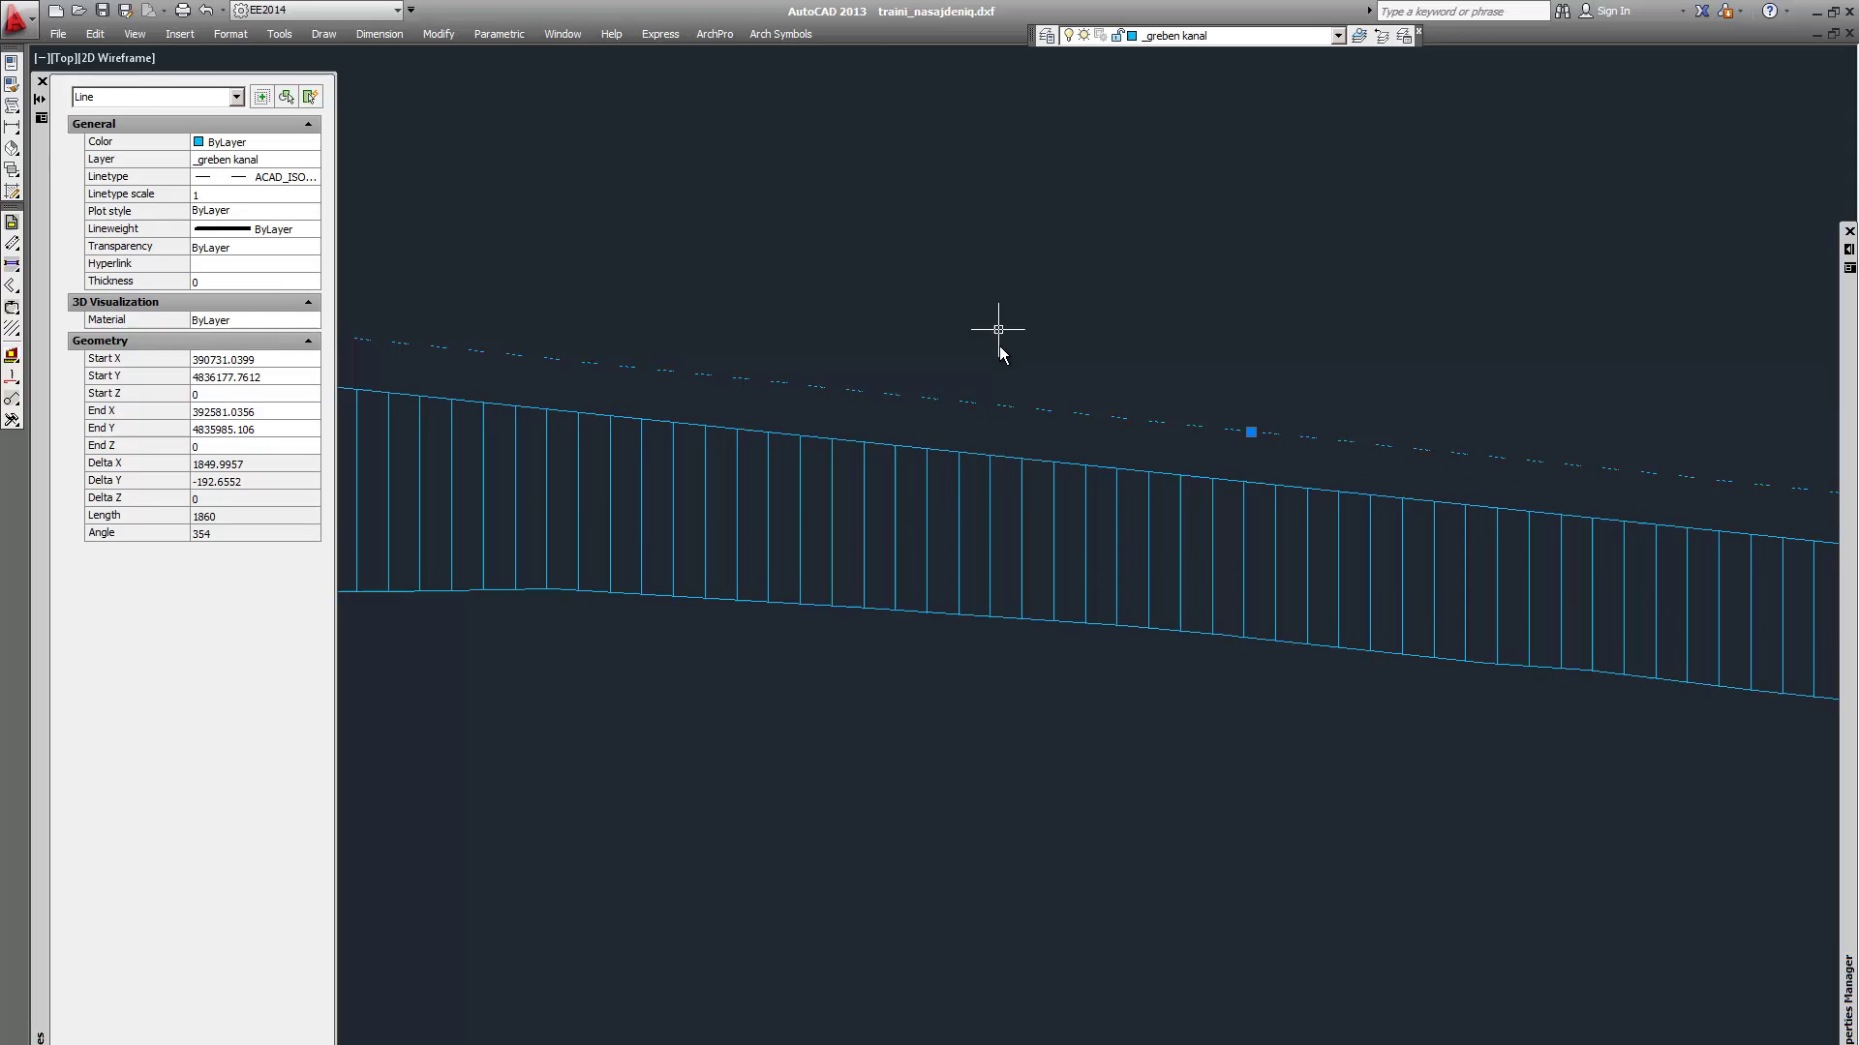
{"action": "scroll", "coordinate": [1132, 440], "scroll_direction": "down", "scroll_amount": 5}
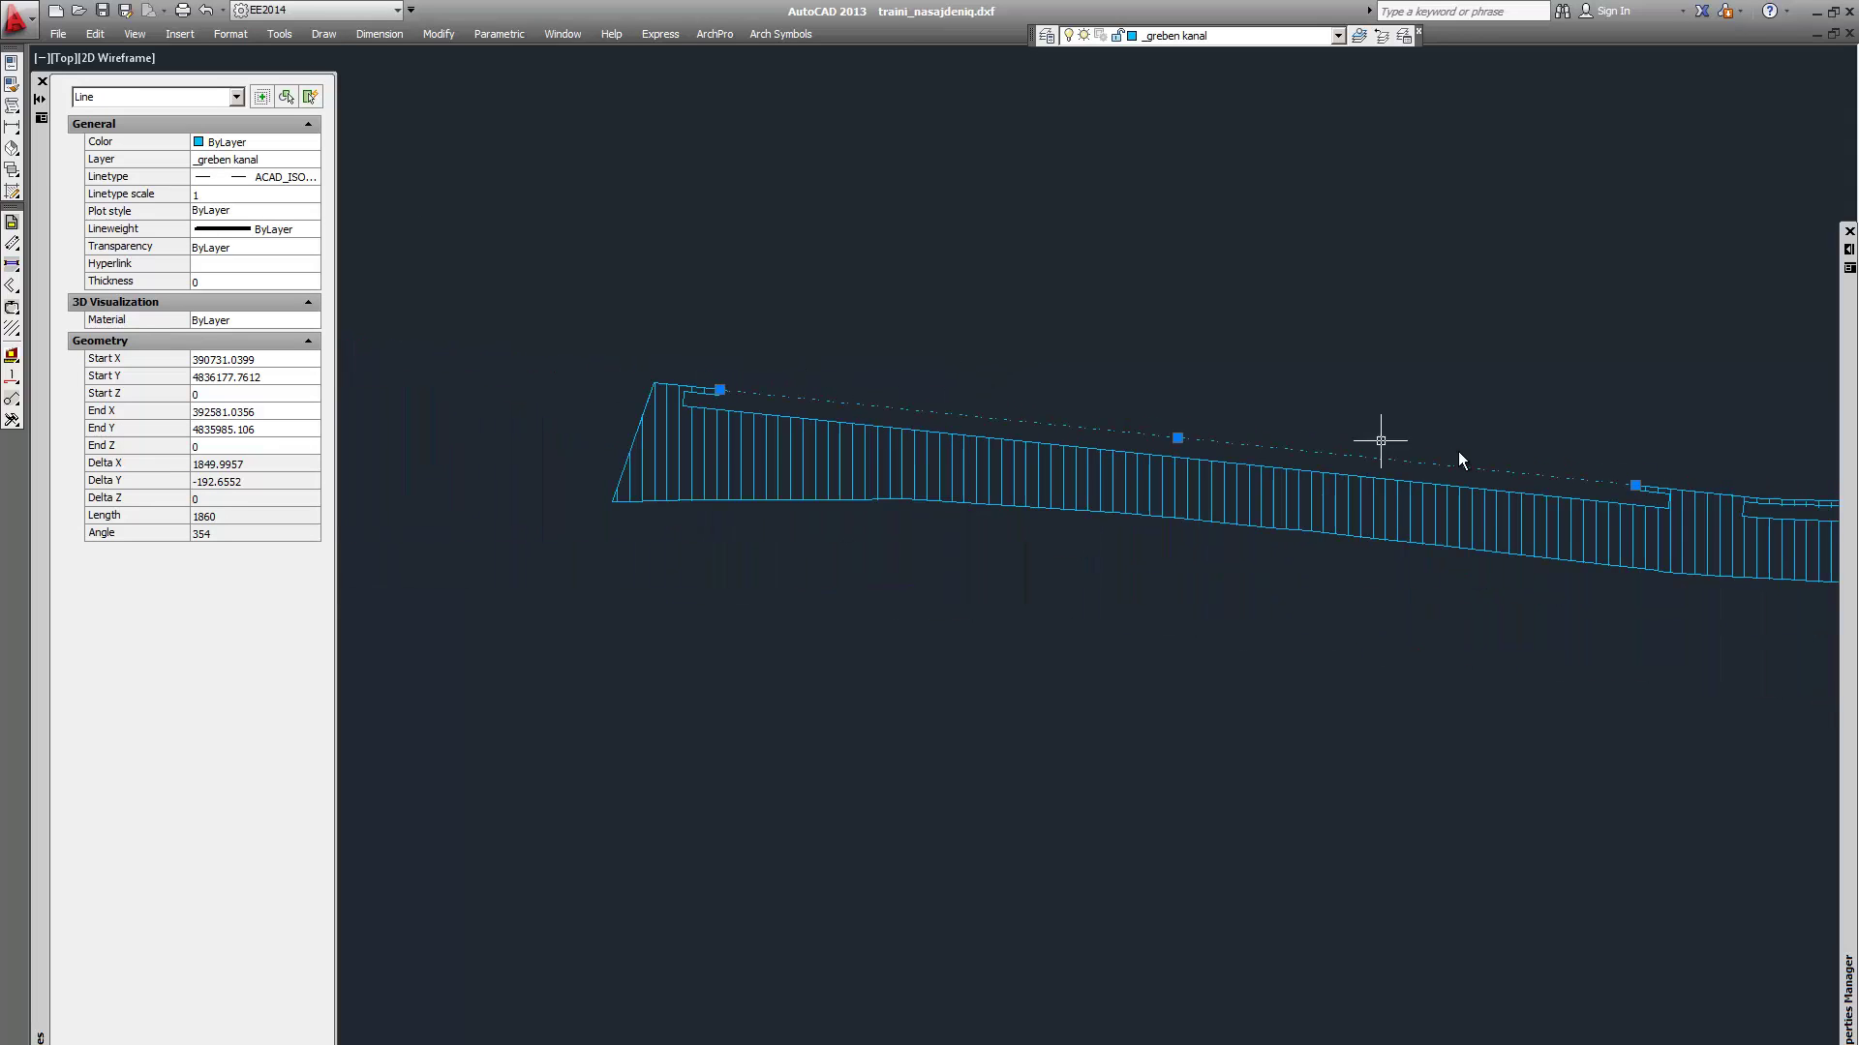
{"action": "scroll", "coordinate": [1048, 413], "scroll_direction": "down", "scroll_amount": 3}
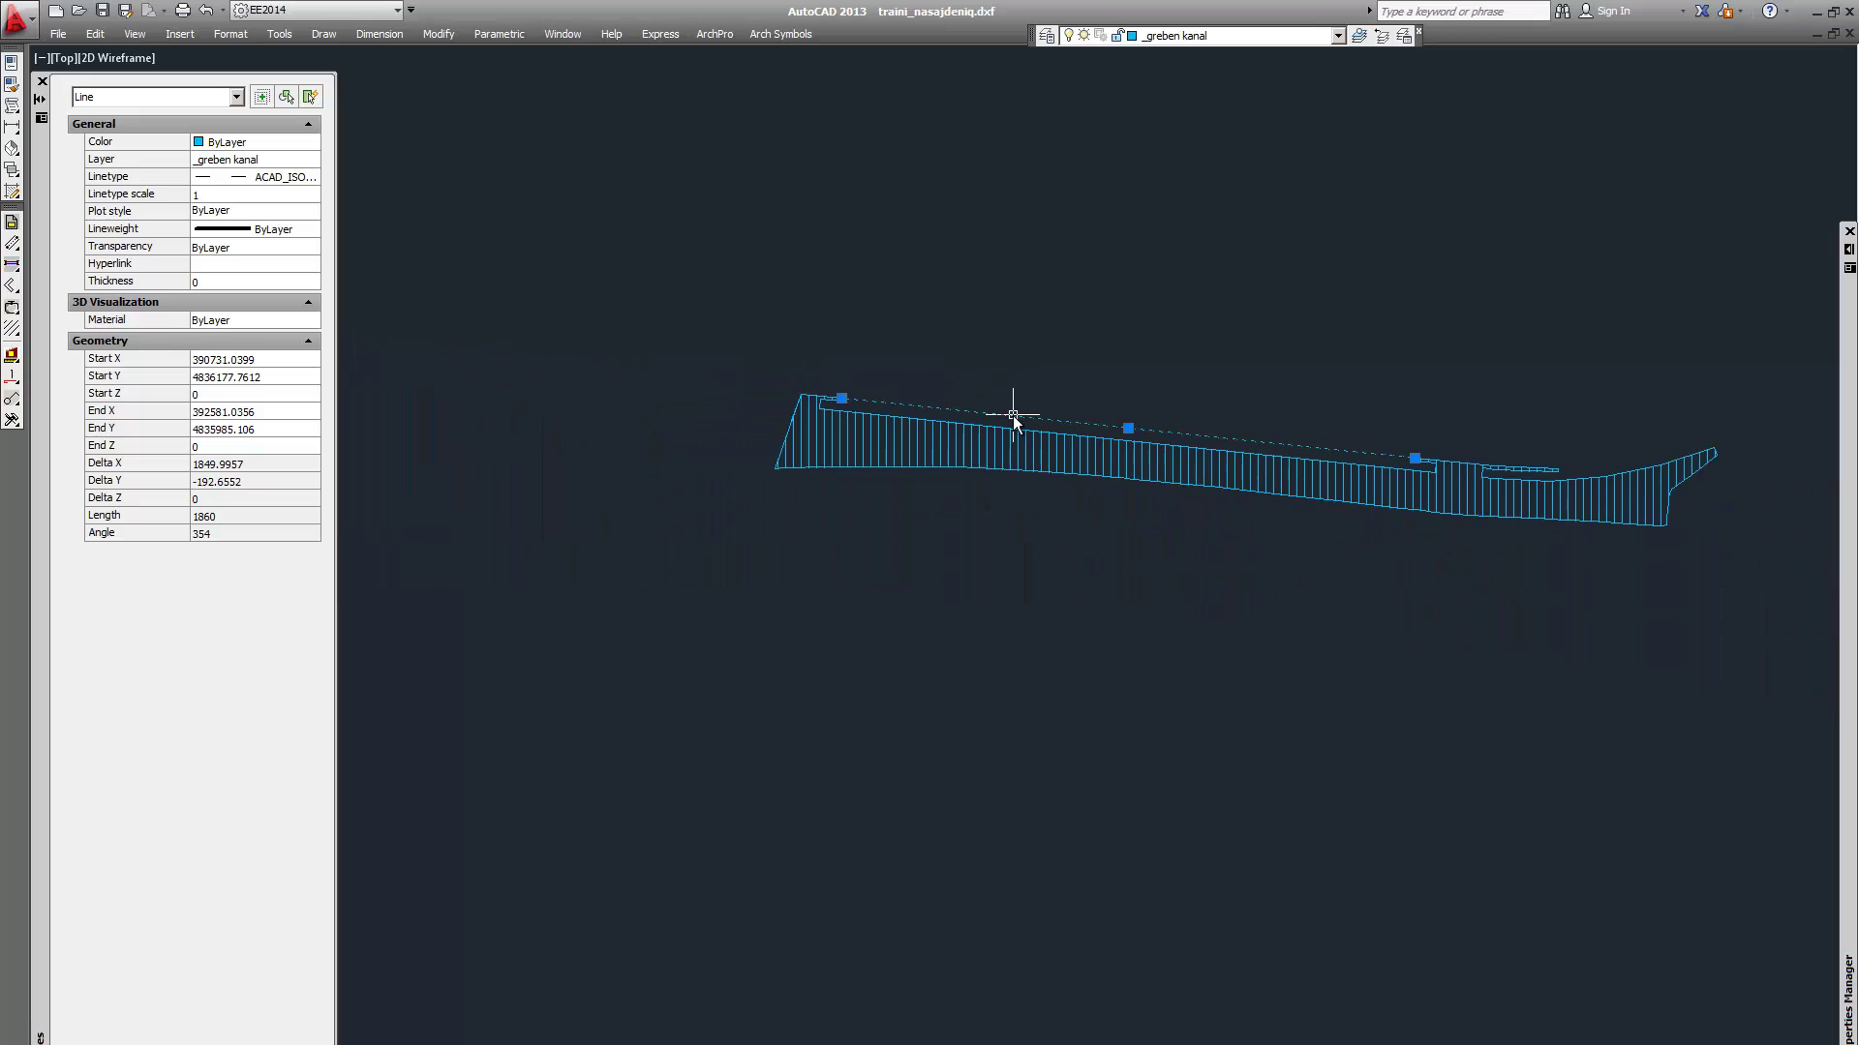
{"action": "key", "text": "Escape"}
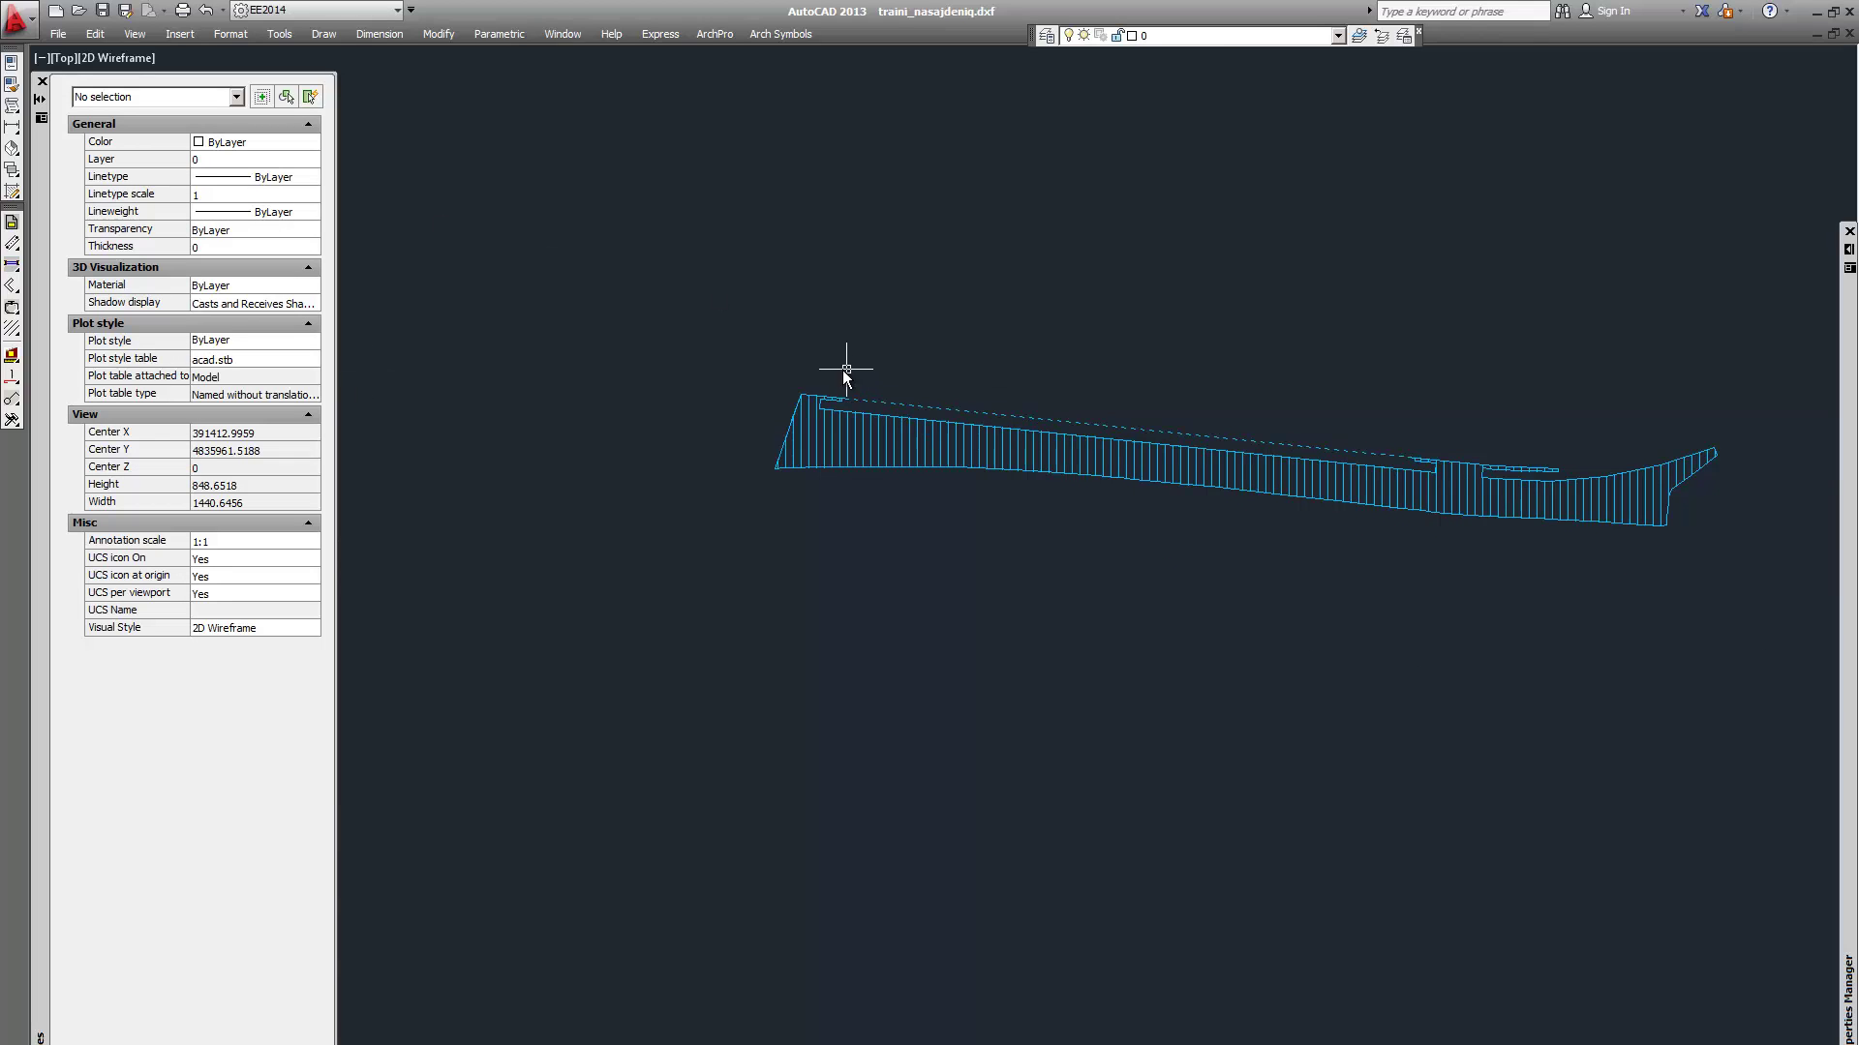
Filter the channel selection to the hatch and set Associative to No
{"action": "left_click", "coordinate": [615, 282]}
{"action": "left_click", "coordinate": [1757, 778]}
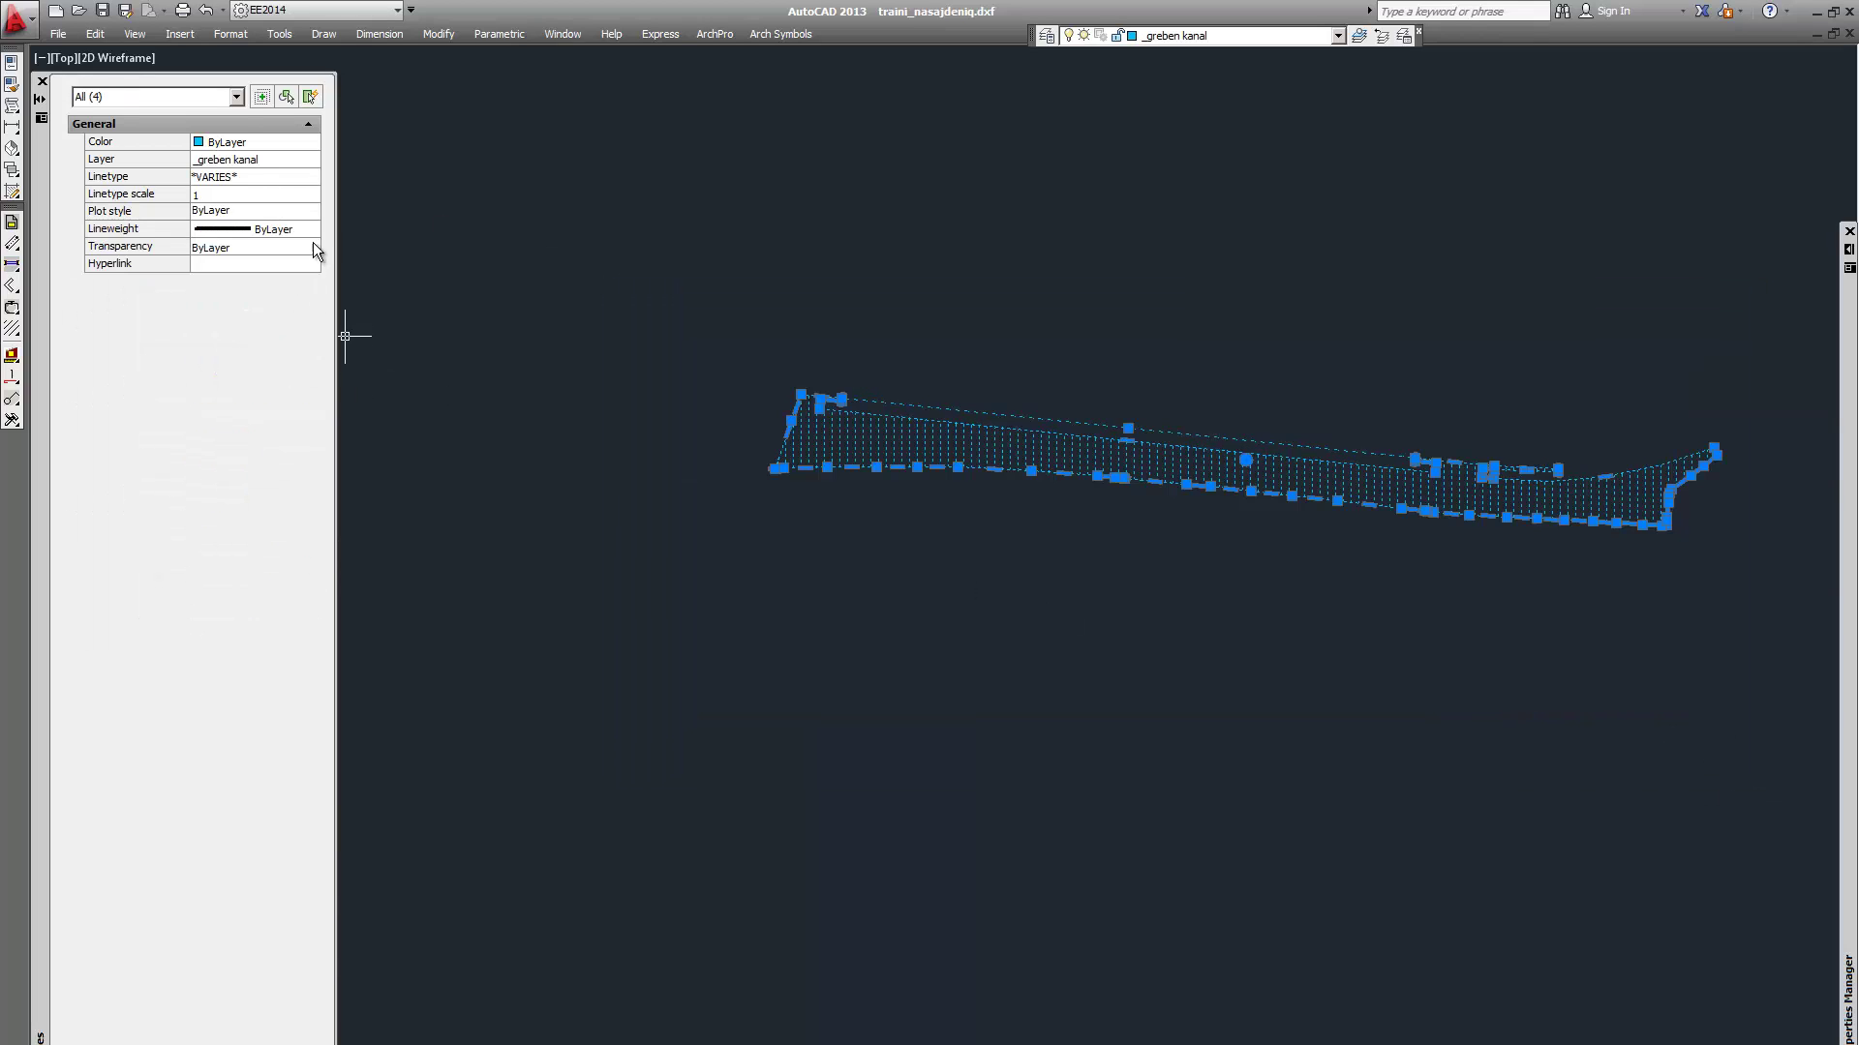
{"action": "left_click", "coordinate": [106, 101]}
{"action": "left_click", "coordinate": [135, 154]}
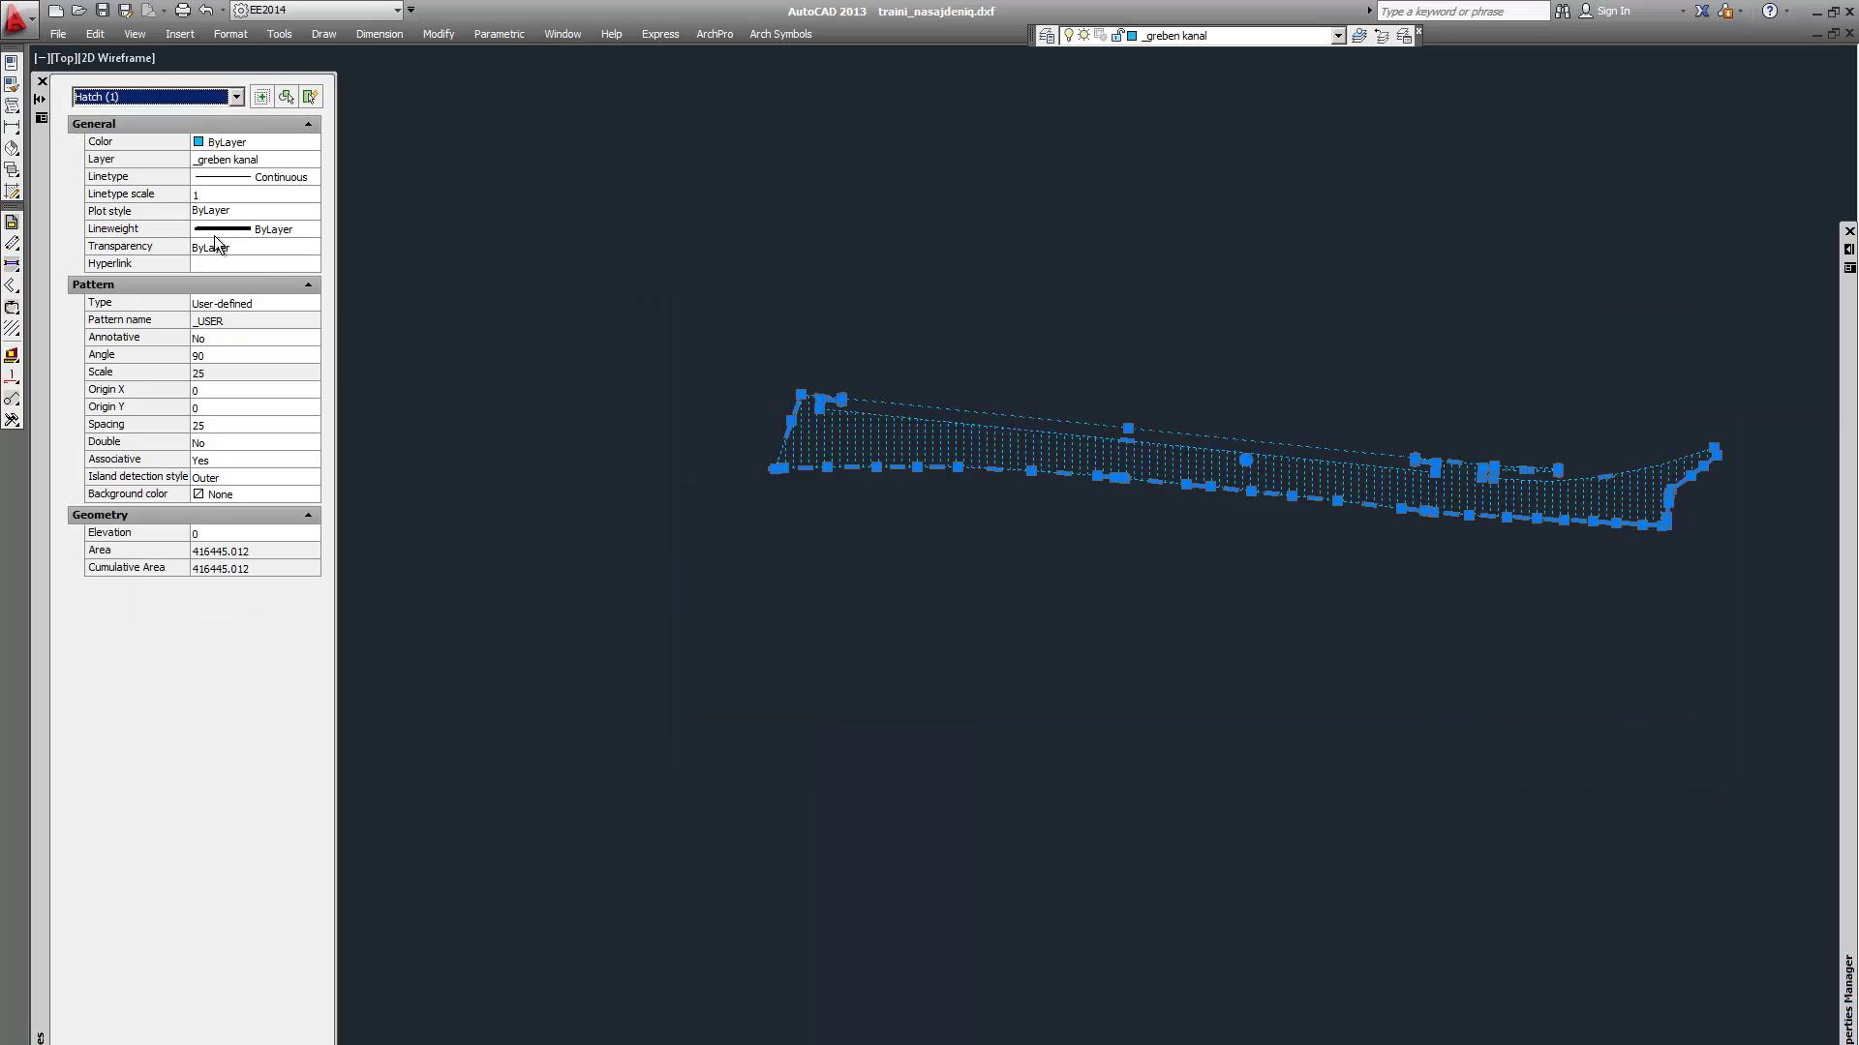
{"action": "left_click", "coordinate": [218, 456]}
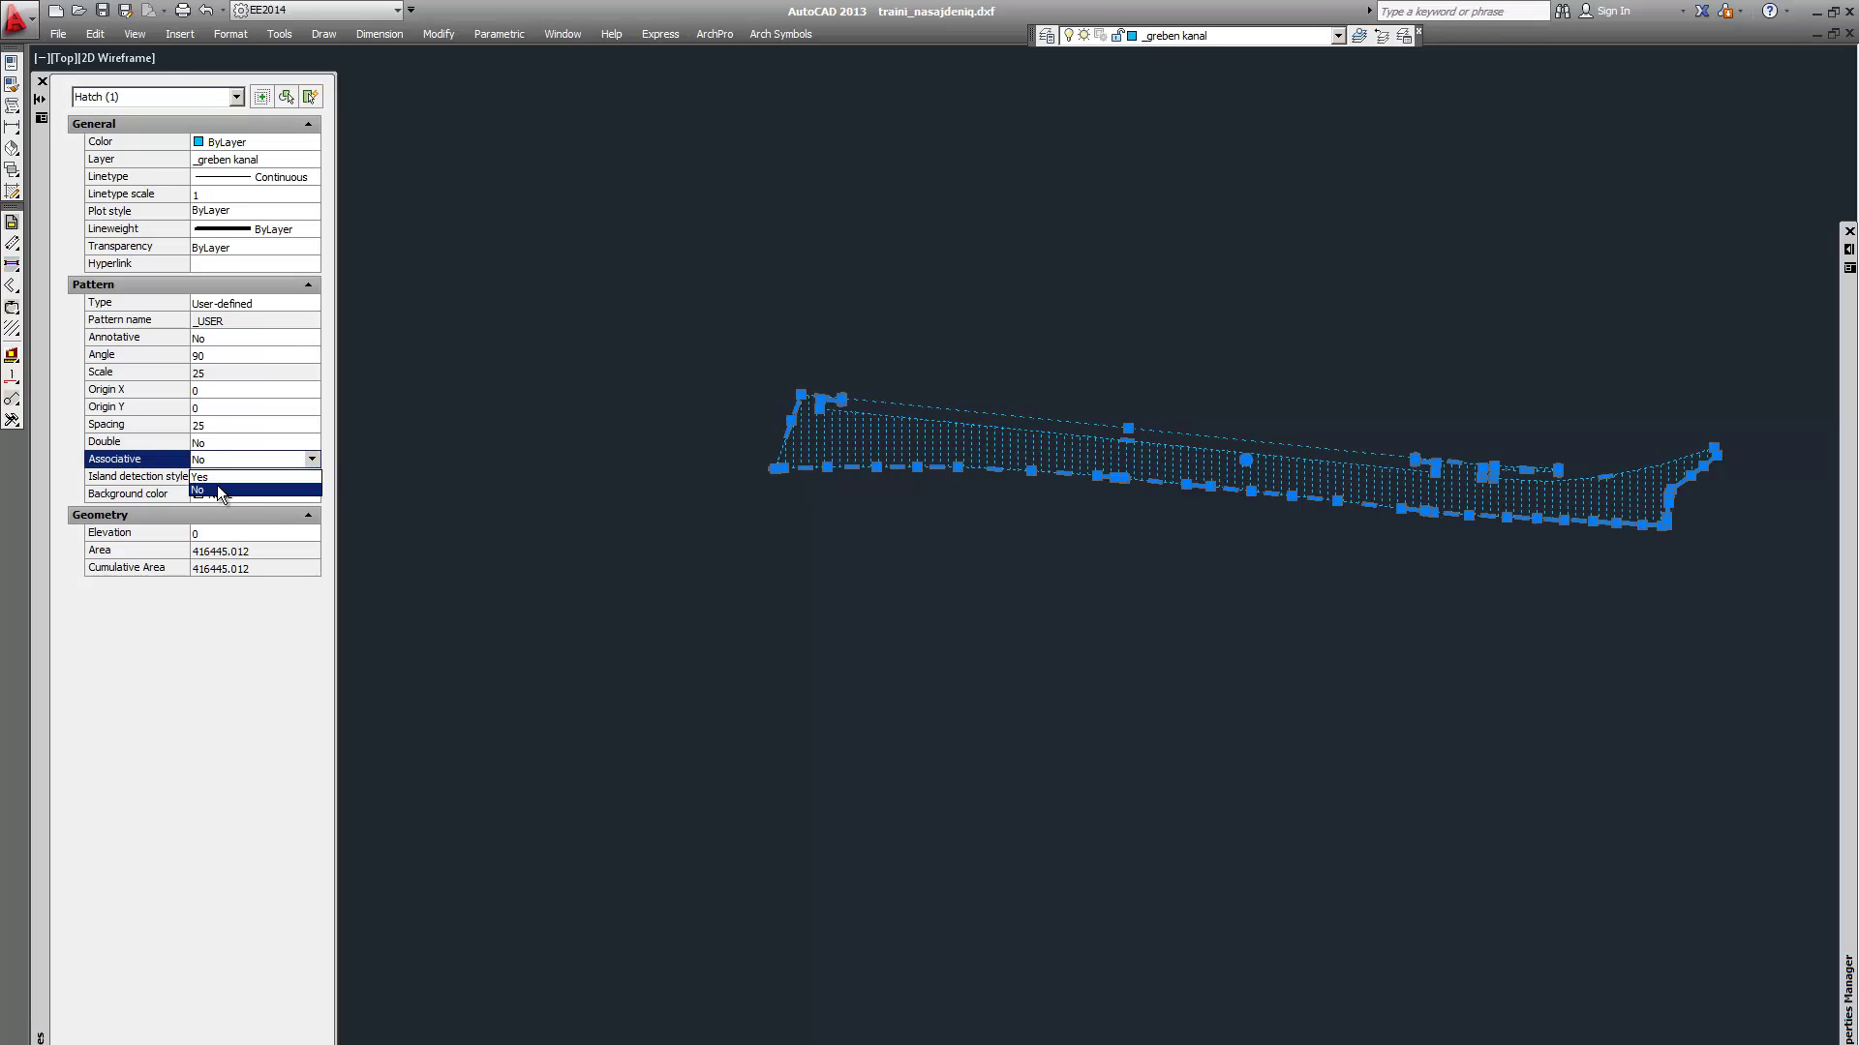
{"action": "left_click", "coordinate": [218, 489]}
{"action": "key", "text": "Escape"}
Filter the selection to the two boundary polylines and put them on layer 0
{"action": "left_click", "coordinate": [377, 212]}
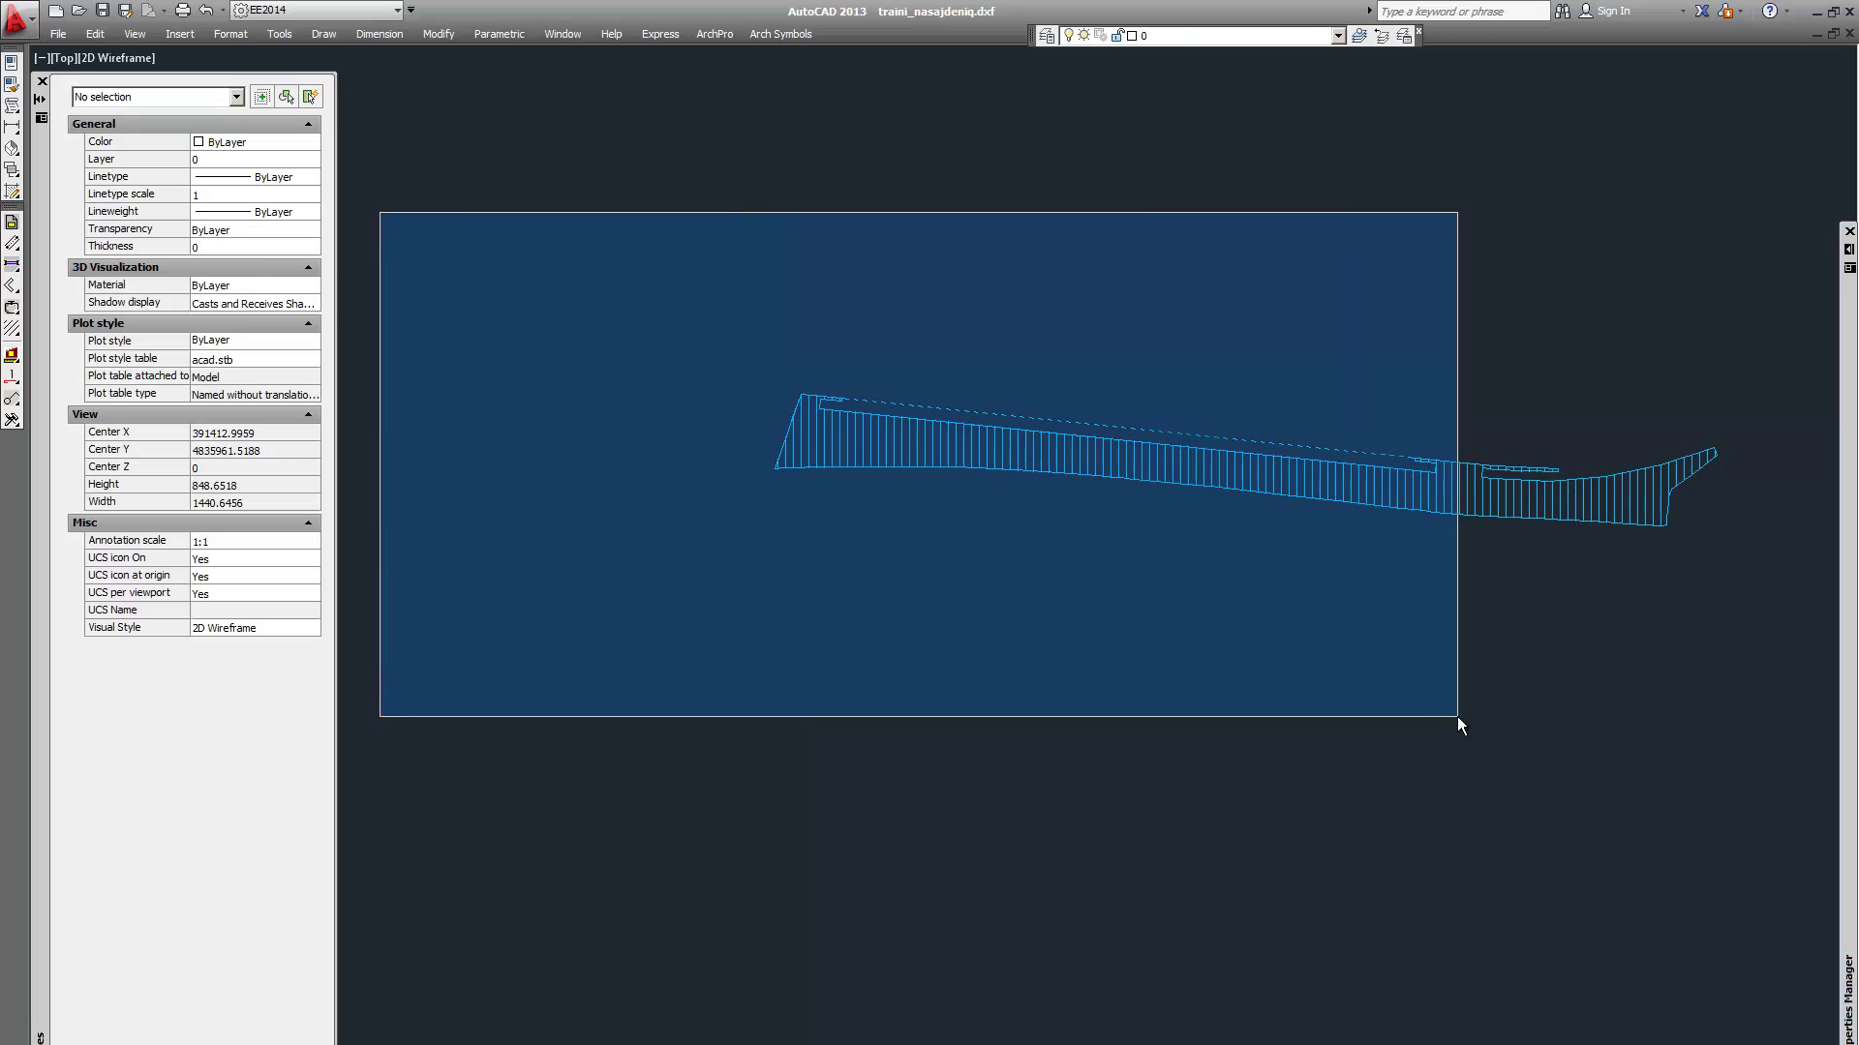
{"action": "left_click", "coordinate": [1764, 724]}
{"action": "left_click", "coordinate": [200, 101]}
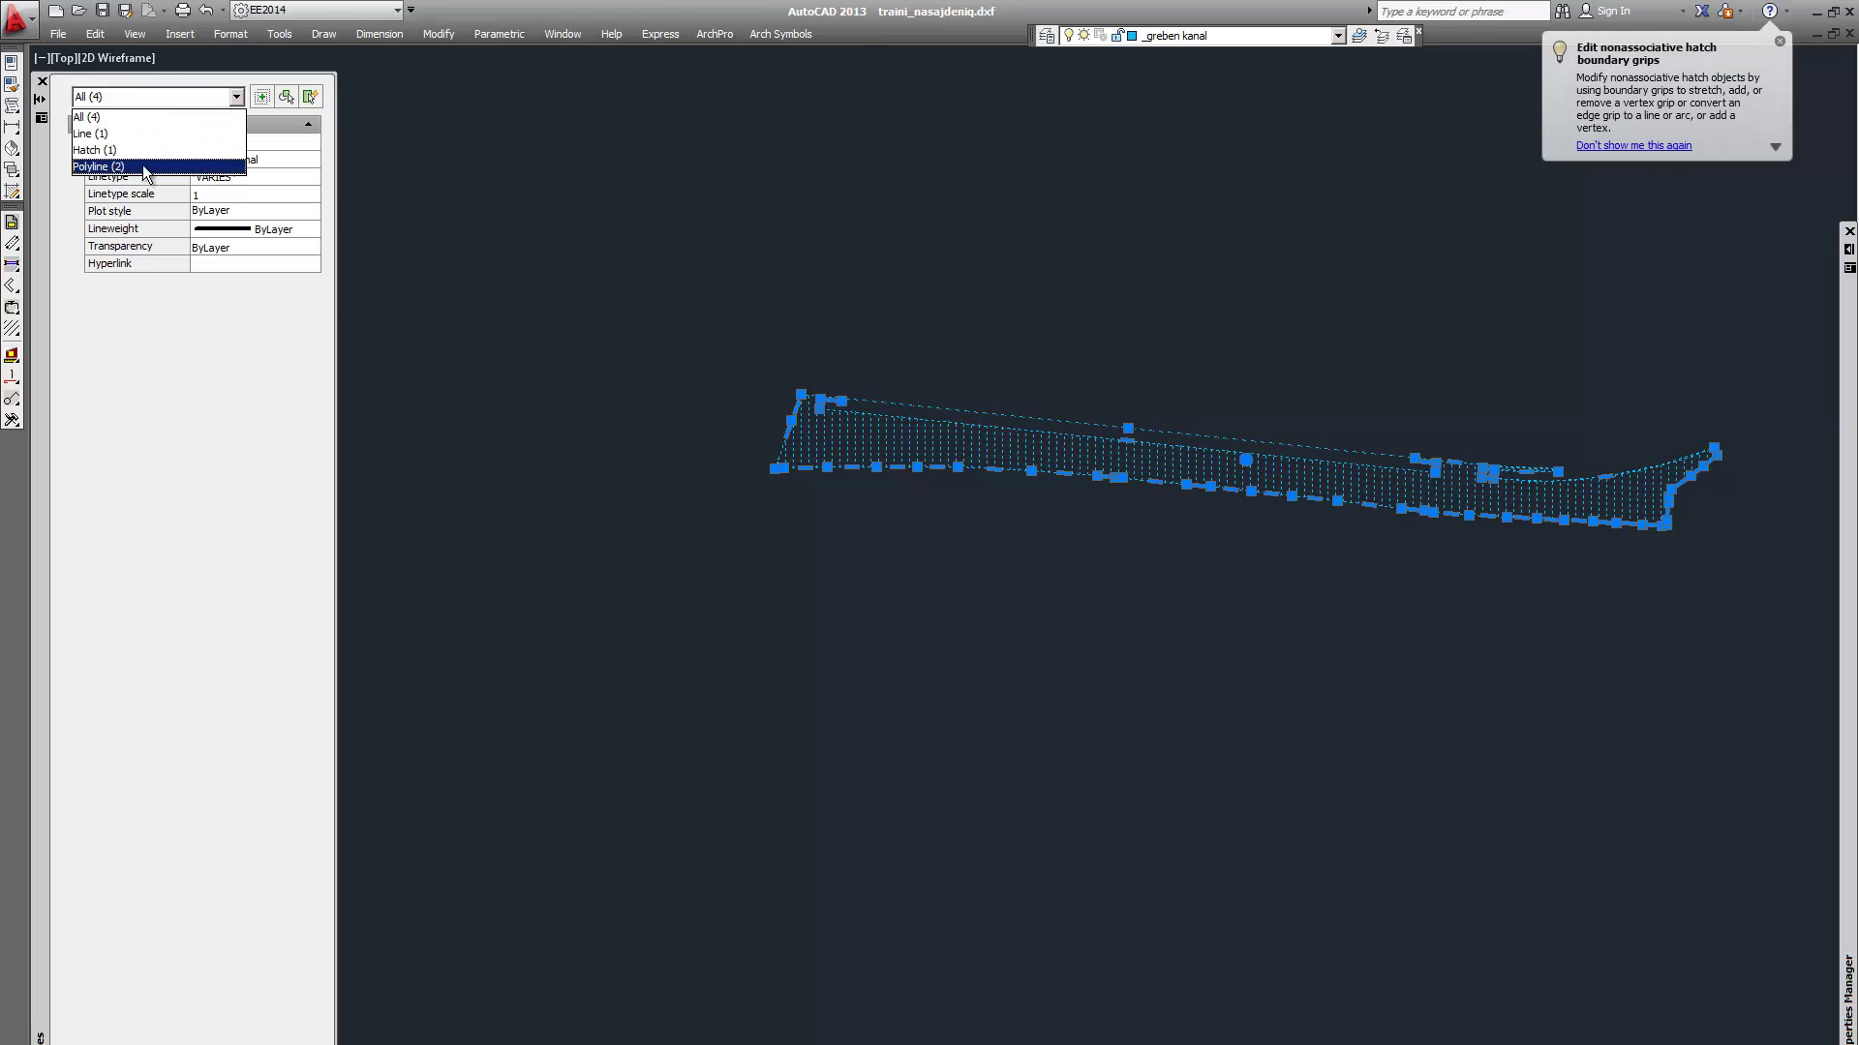
{"action": "left_click", "coordinate": [148, 161]}
{"action": "left_click", "coordinate": [258, 159]}
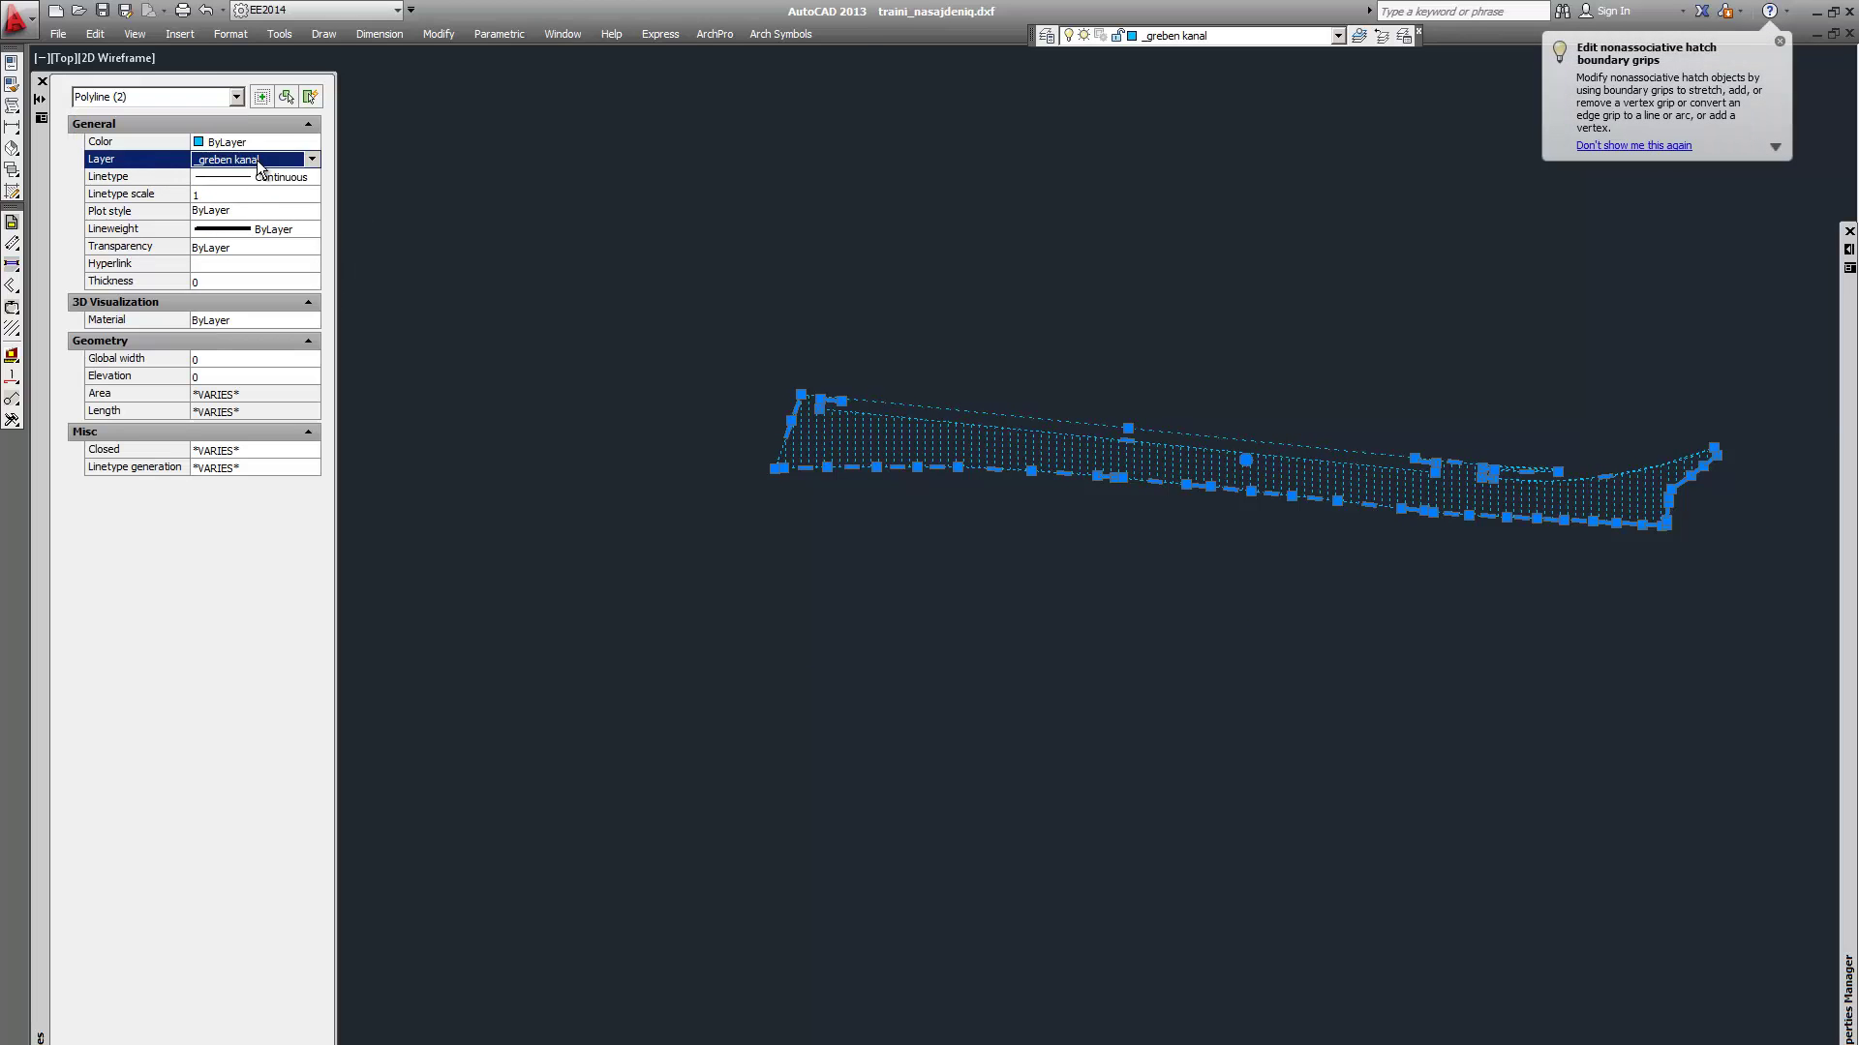
{"action": "left_click", "coordinate": [258, 160]}
{"action": "left_click", "coordinate": [215, 281]}
{"action": "key", "text": "Escape"}
Draw a short straight line below the channel
{"action": "key", "text": "l"}
{"action": "key", "text": "Return"}
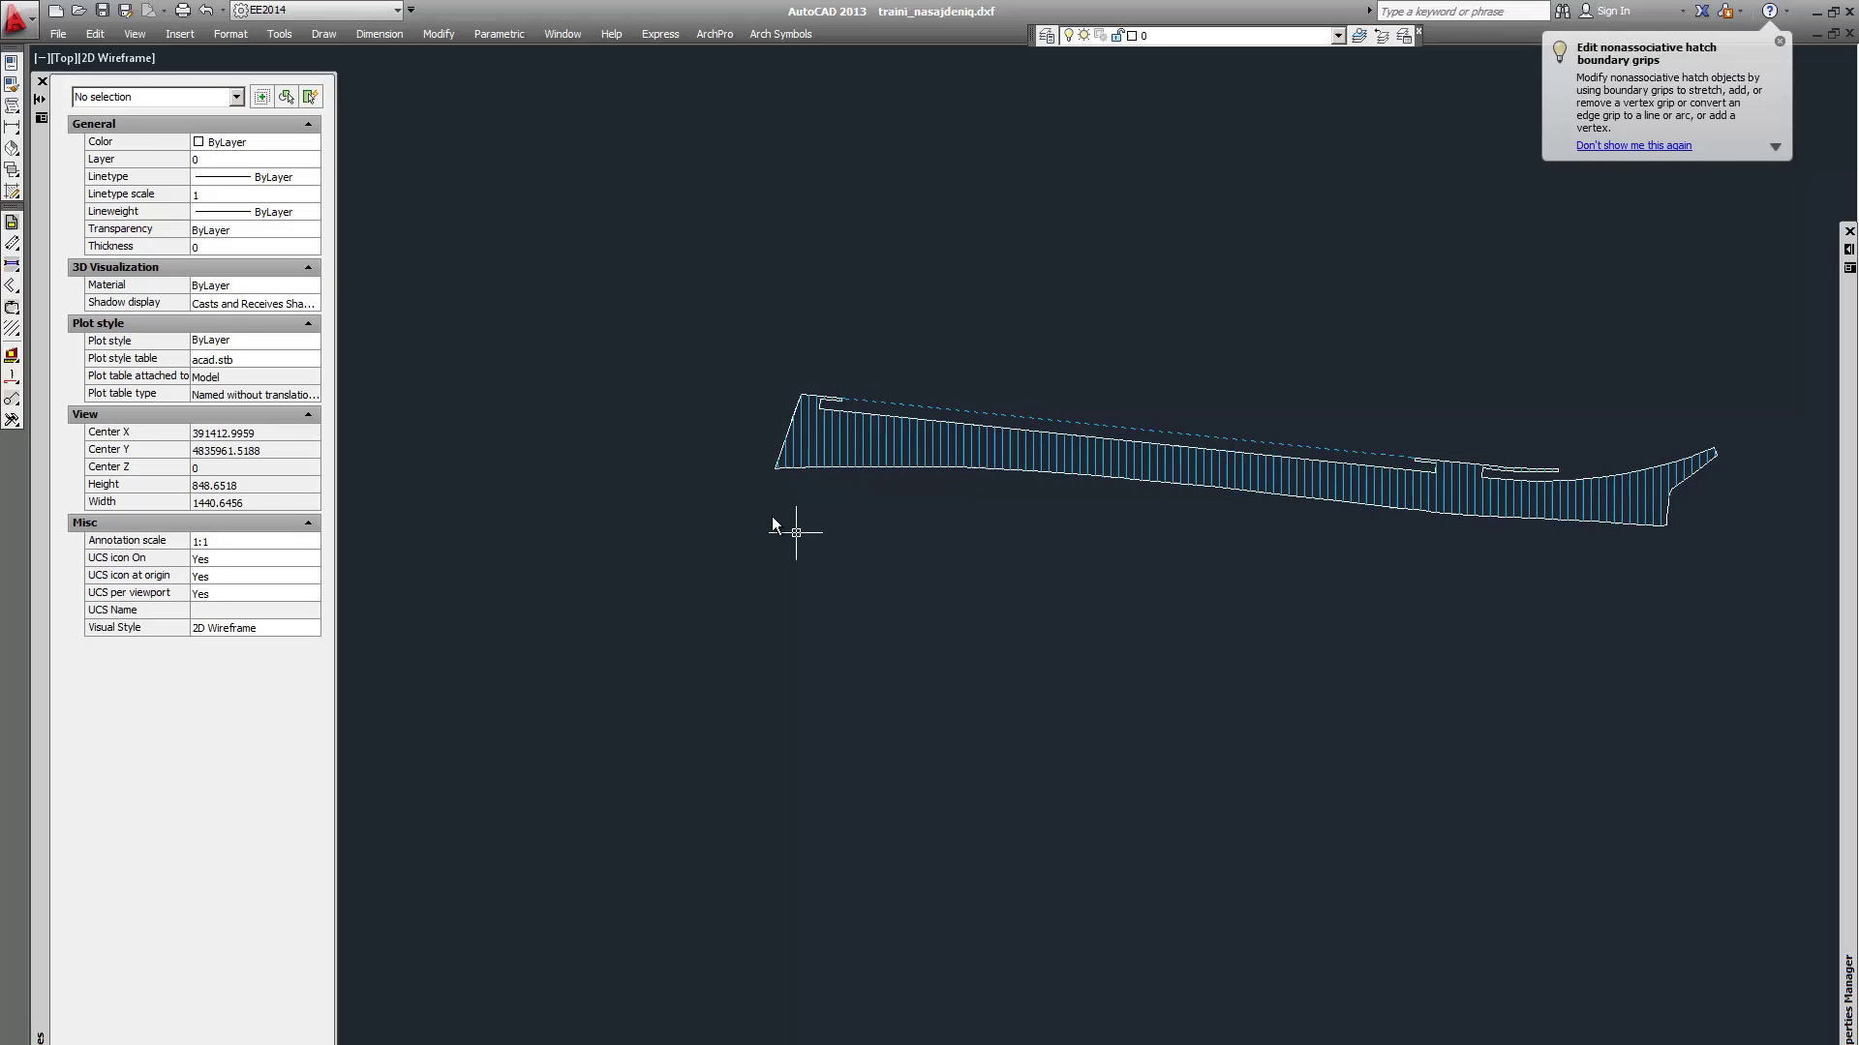
{"action": "left_click", "coordinate": [772, 515]}
{"action": "left_click", "coordinate": [960, 632]}
{"action": "key", "text": "Escape"}
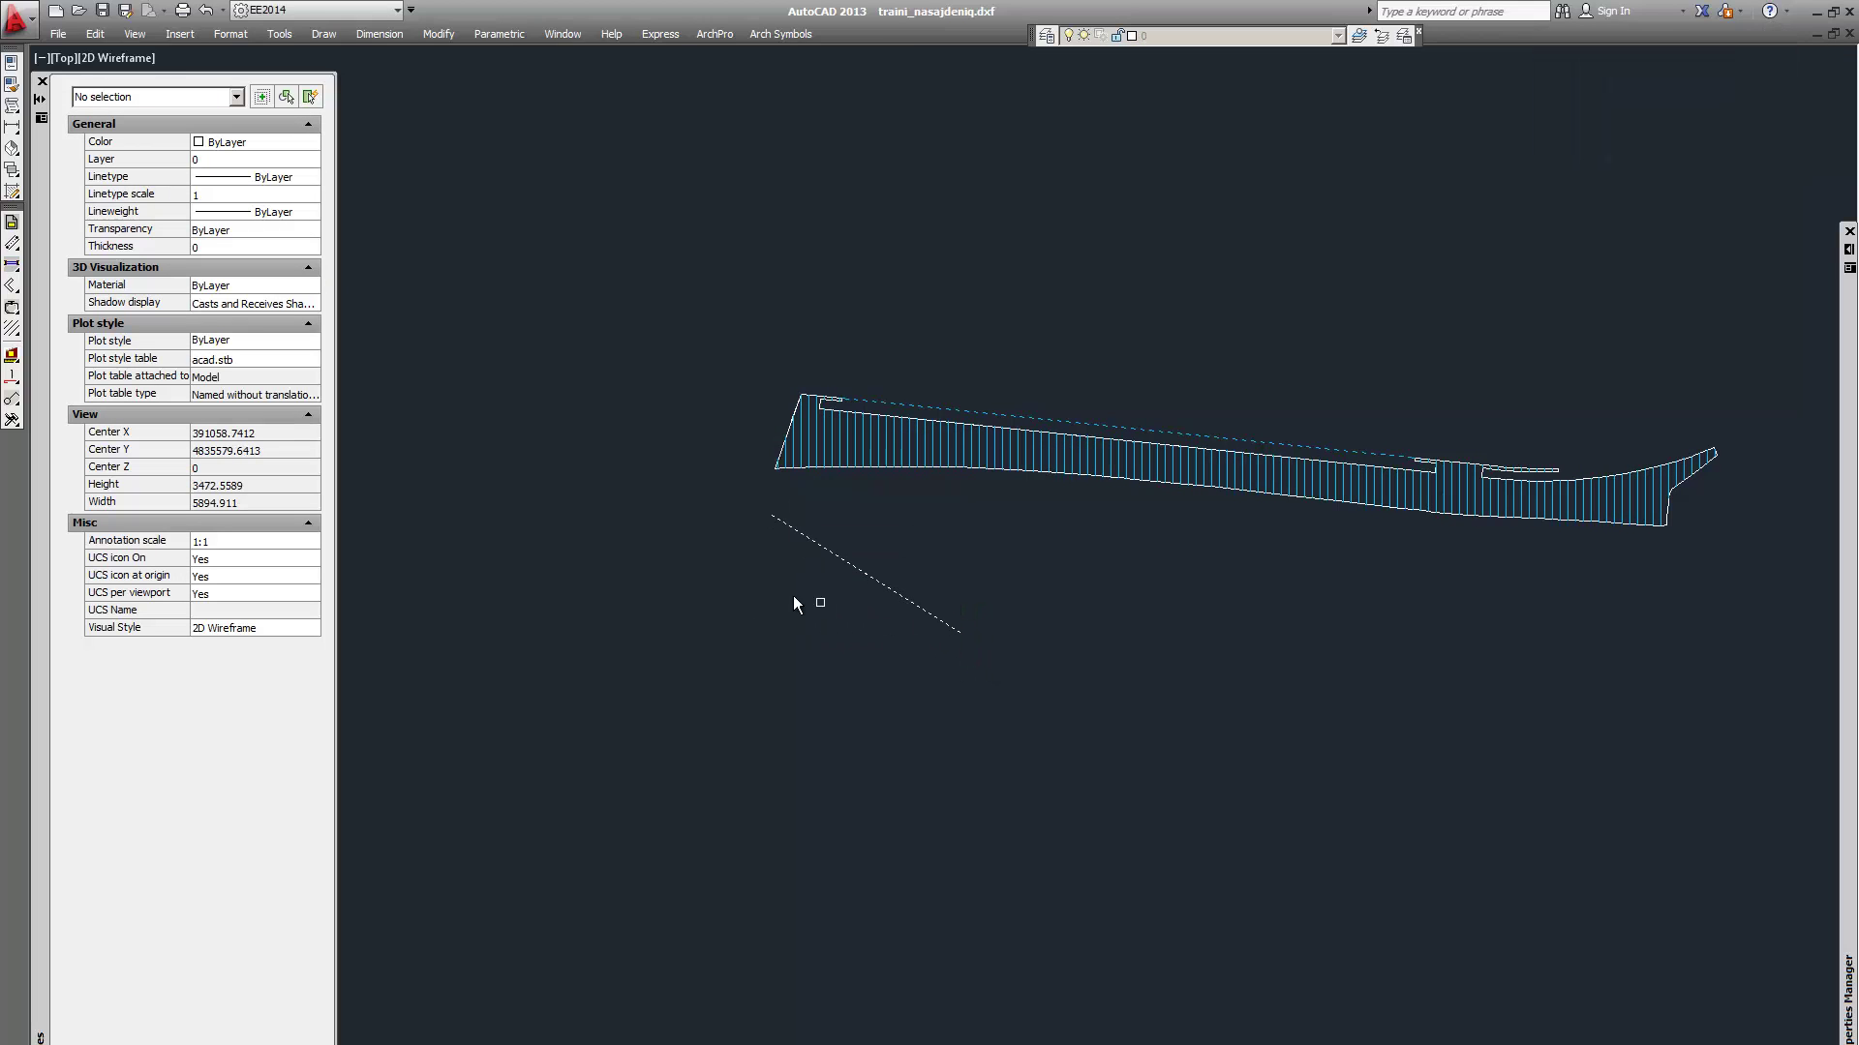
Pick the channel's boundary polylines to inspect them
{"action": "scroll", "coordinate": [1472, 527], "scroll_direction": "up", "scroll_amount": 4}
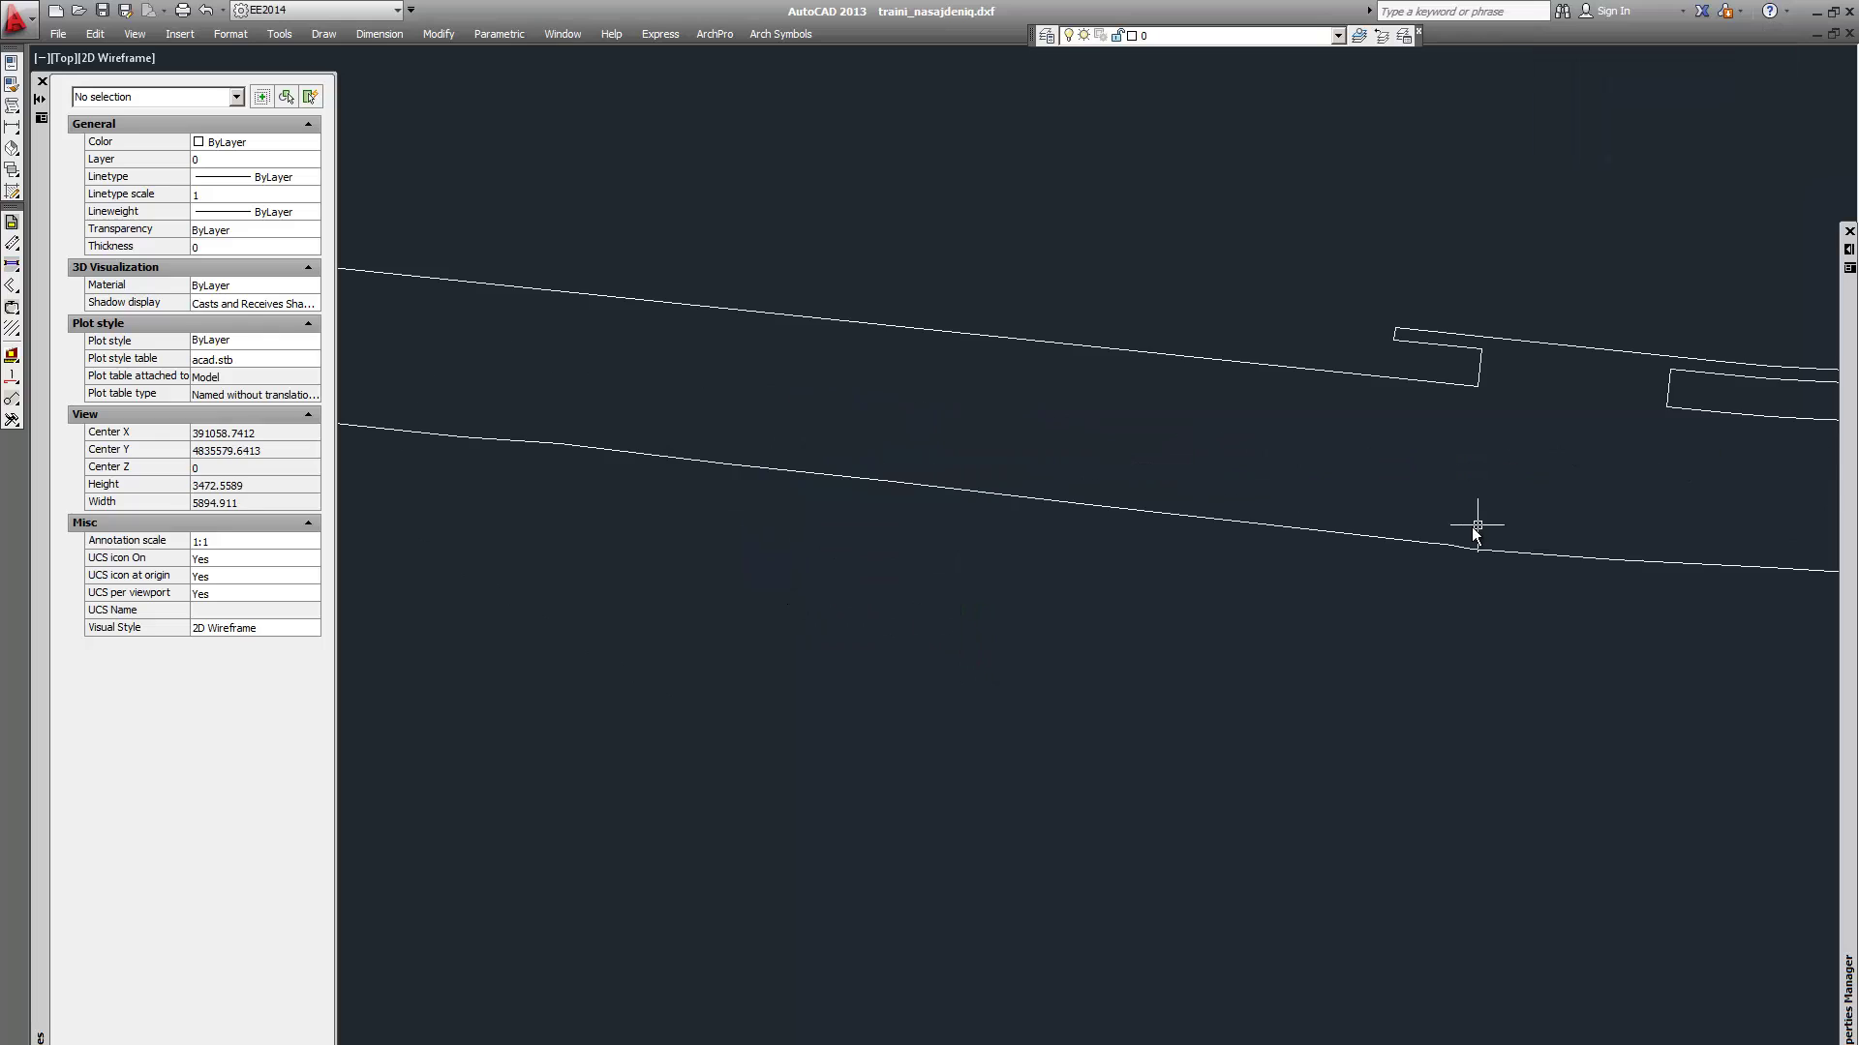
{"action": "left_click", "coordinate": [1311, 510]}
{"action": "scroll", "coordinate": [1171, 594], "scroll_direction": "down", "scroll_amount": 1}
{"action": "scroll", "coordinate": [1170, 594], "scroll_direction": "down", "scroll_amount": 3}
{"action": "key", "text": "Escape"}
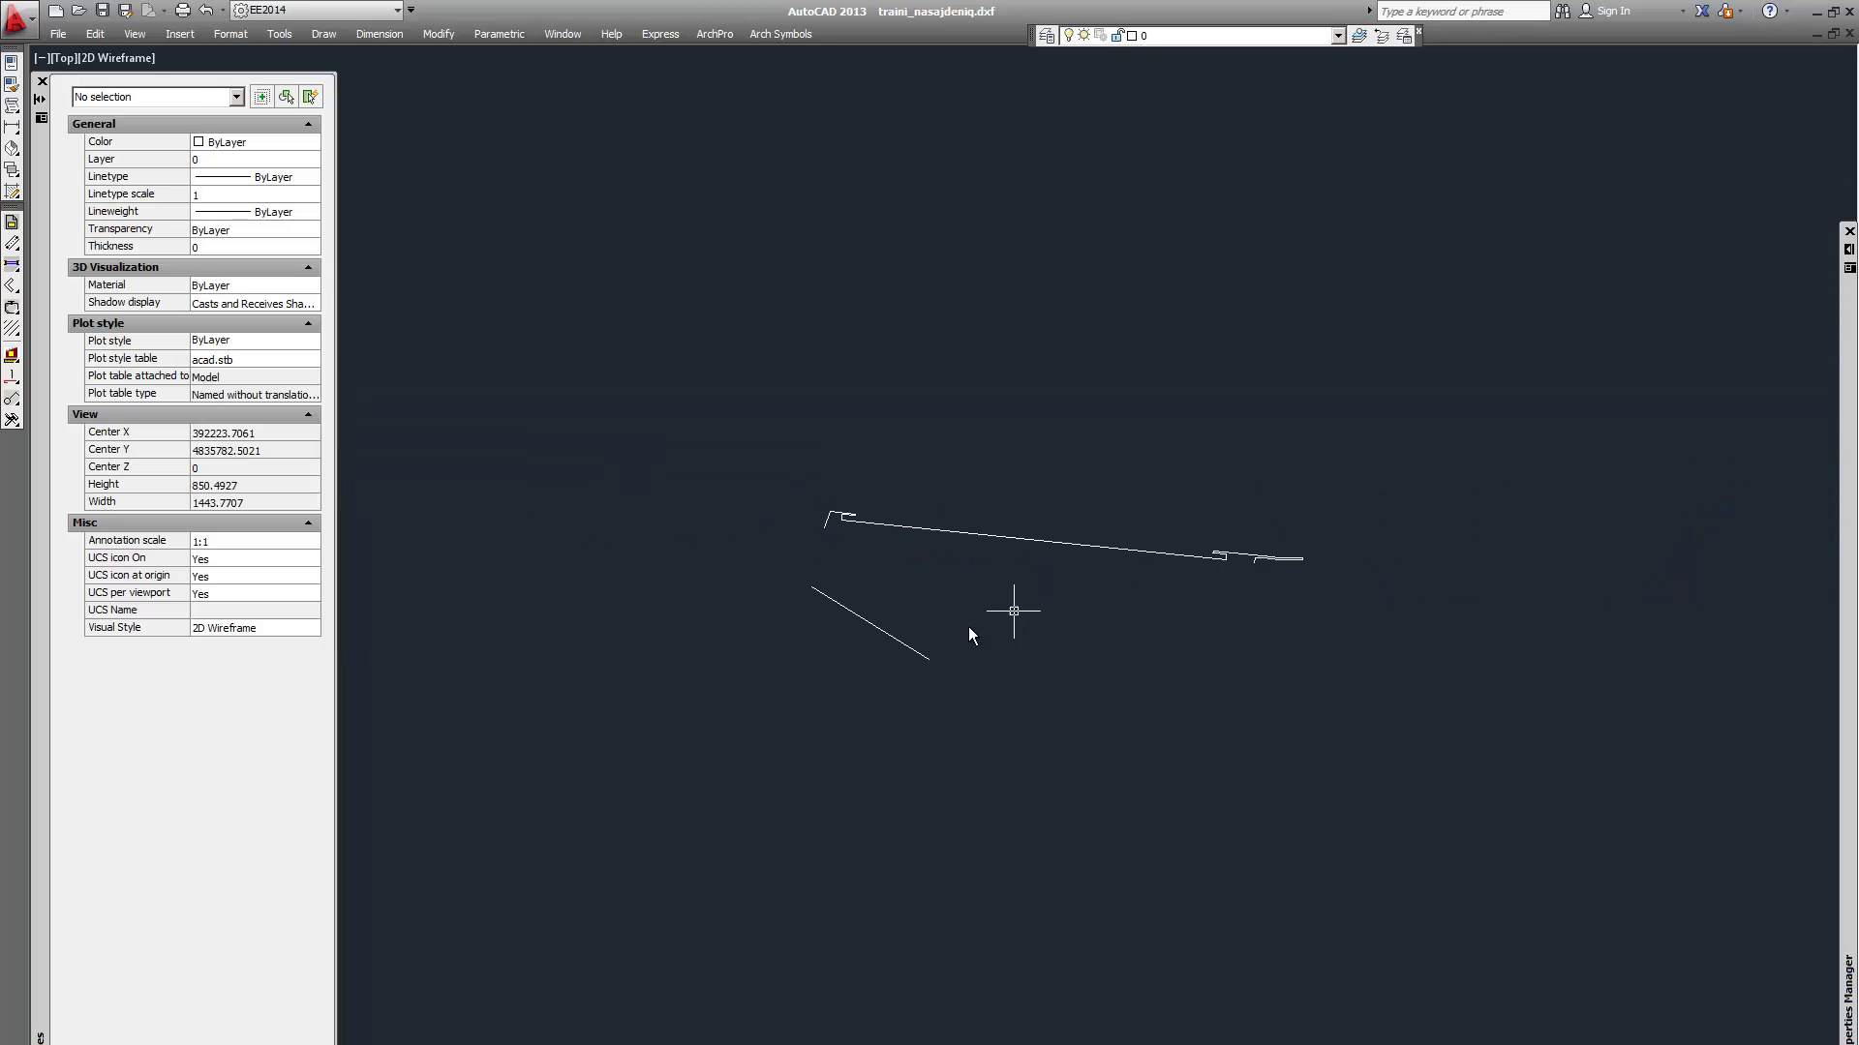
{"action": "left_click", "coordinate": [863, 530]}
Delete a boundary polyline and the stray line, then undo to restore the channel linework
{"action": "scroll", "coordinate": [1024, 571], "scroll_direction": "up", "scroll_amount": 2}
{"action": "key", "text": "Delete"}
{"action": "left_click_drag", "start_coordinate": [739, 606], "coordinate": [593, 759]}
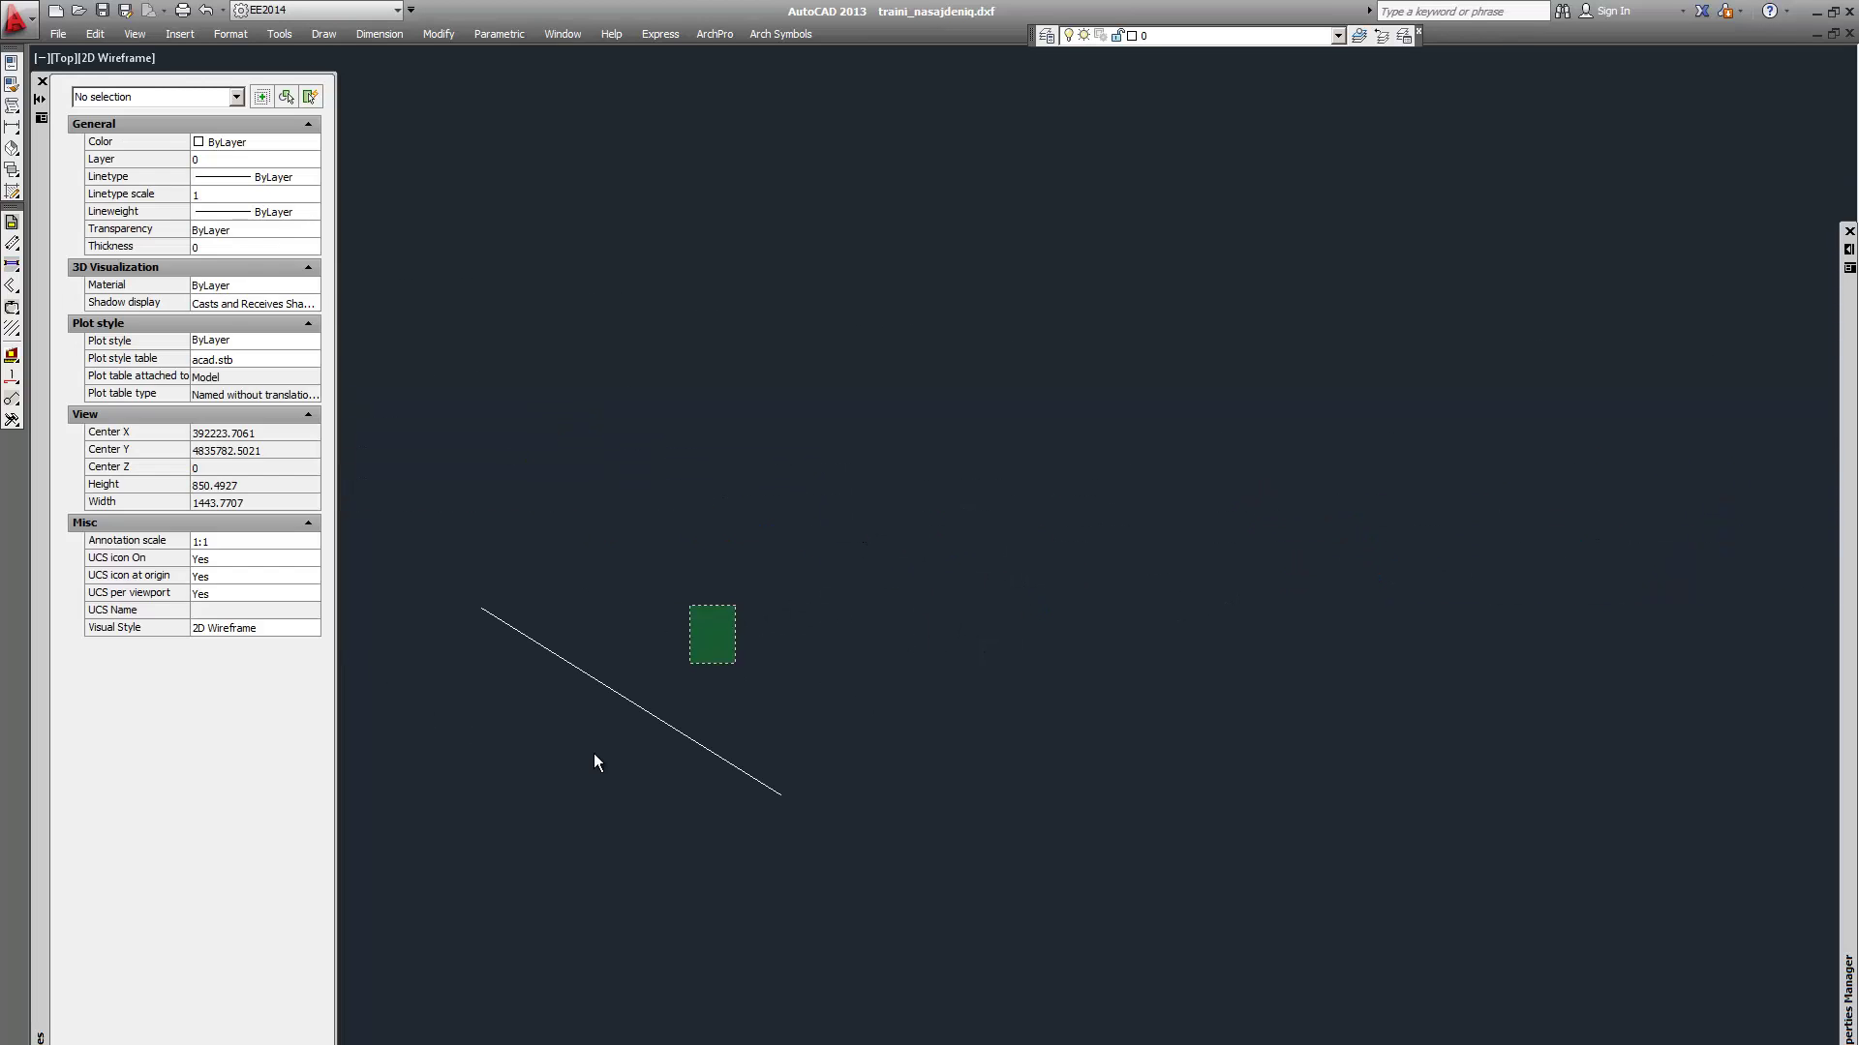
{"action": "key", "text": "Delete"}
{"action": "key", "text": "ctrl+z"}
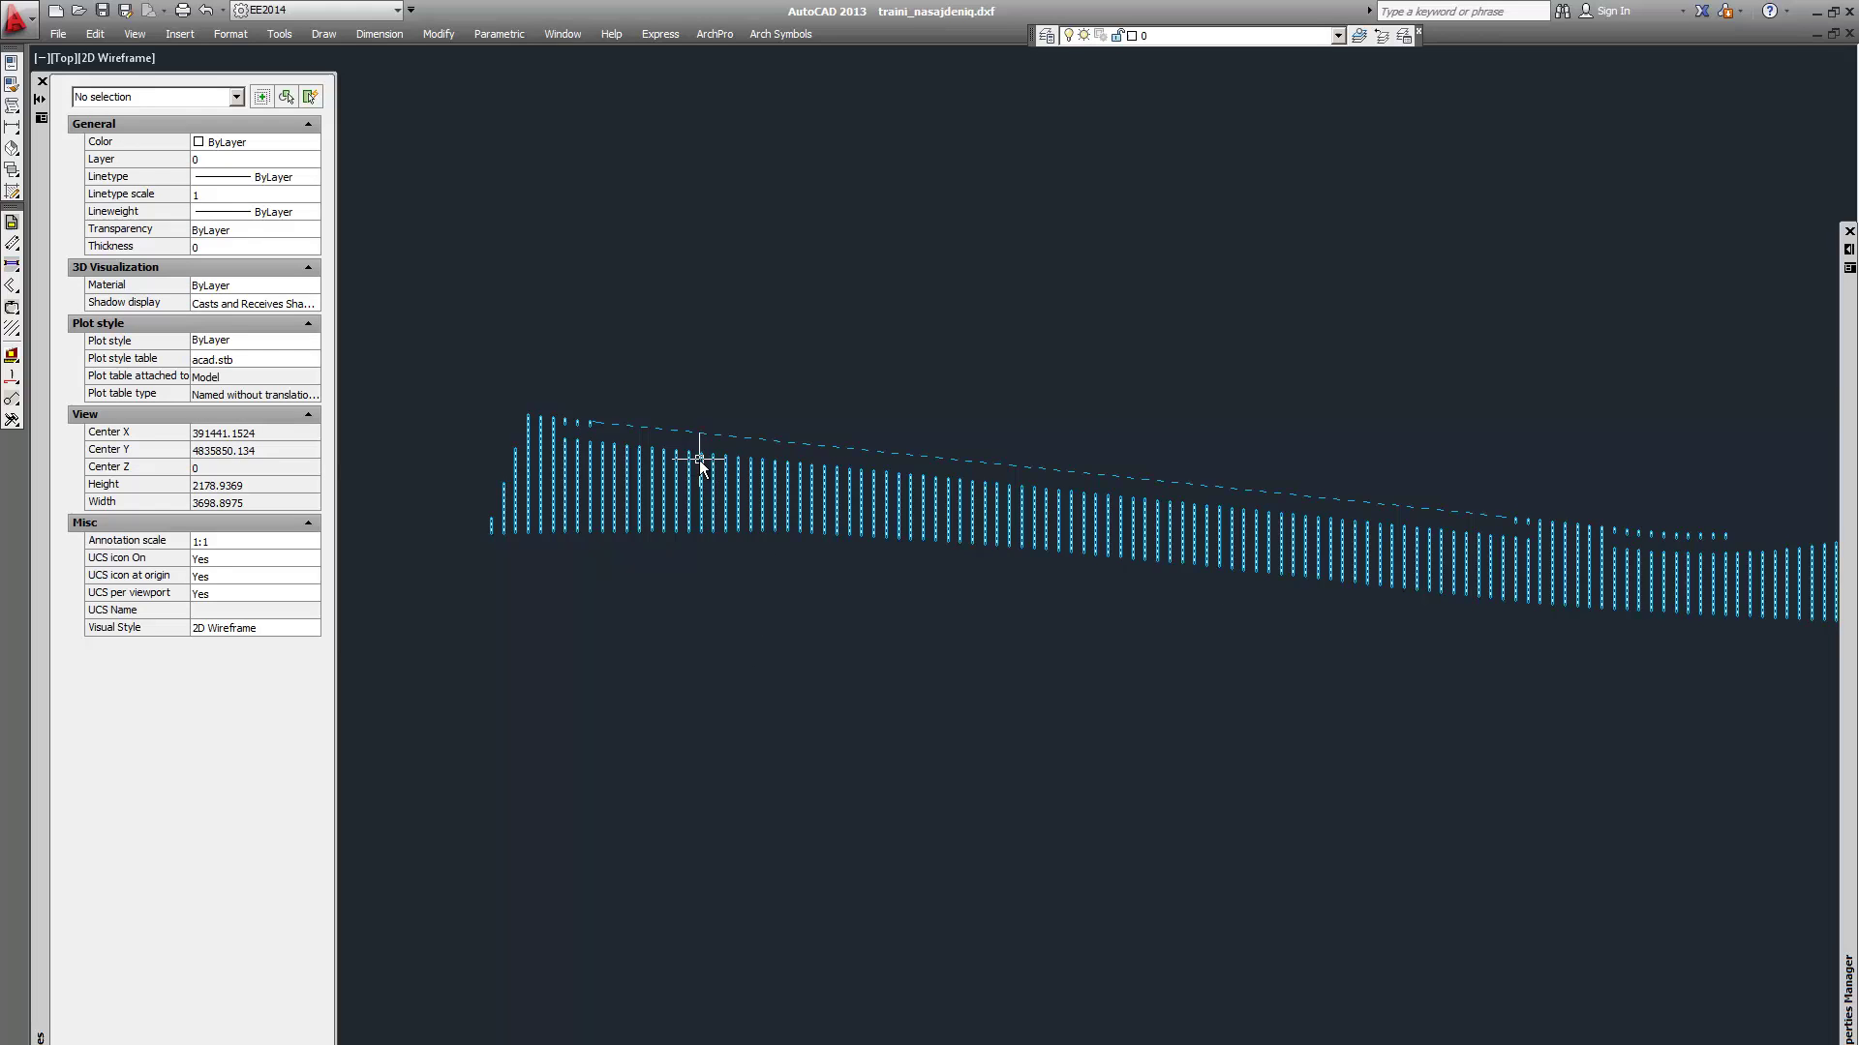
Inspect the dashed line along the top of the channel
{"action": "left_click", "coordinate": [633, 430]}
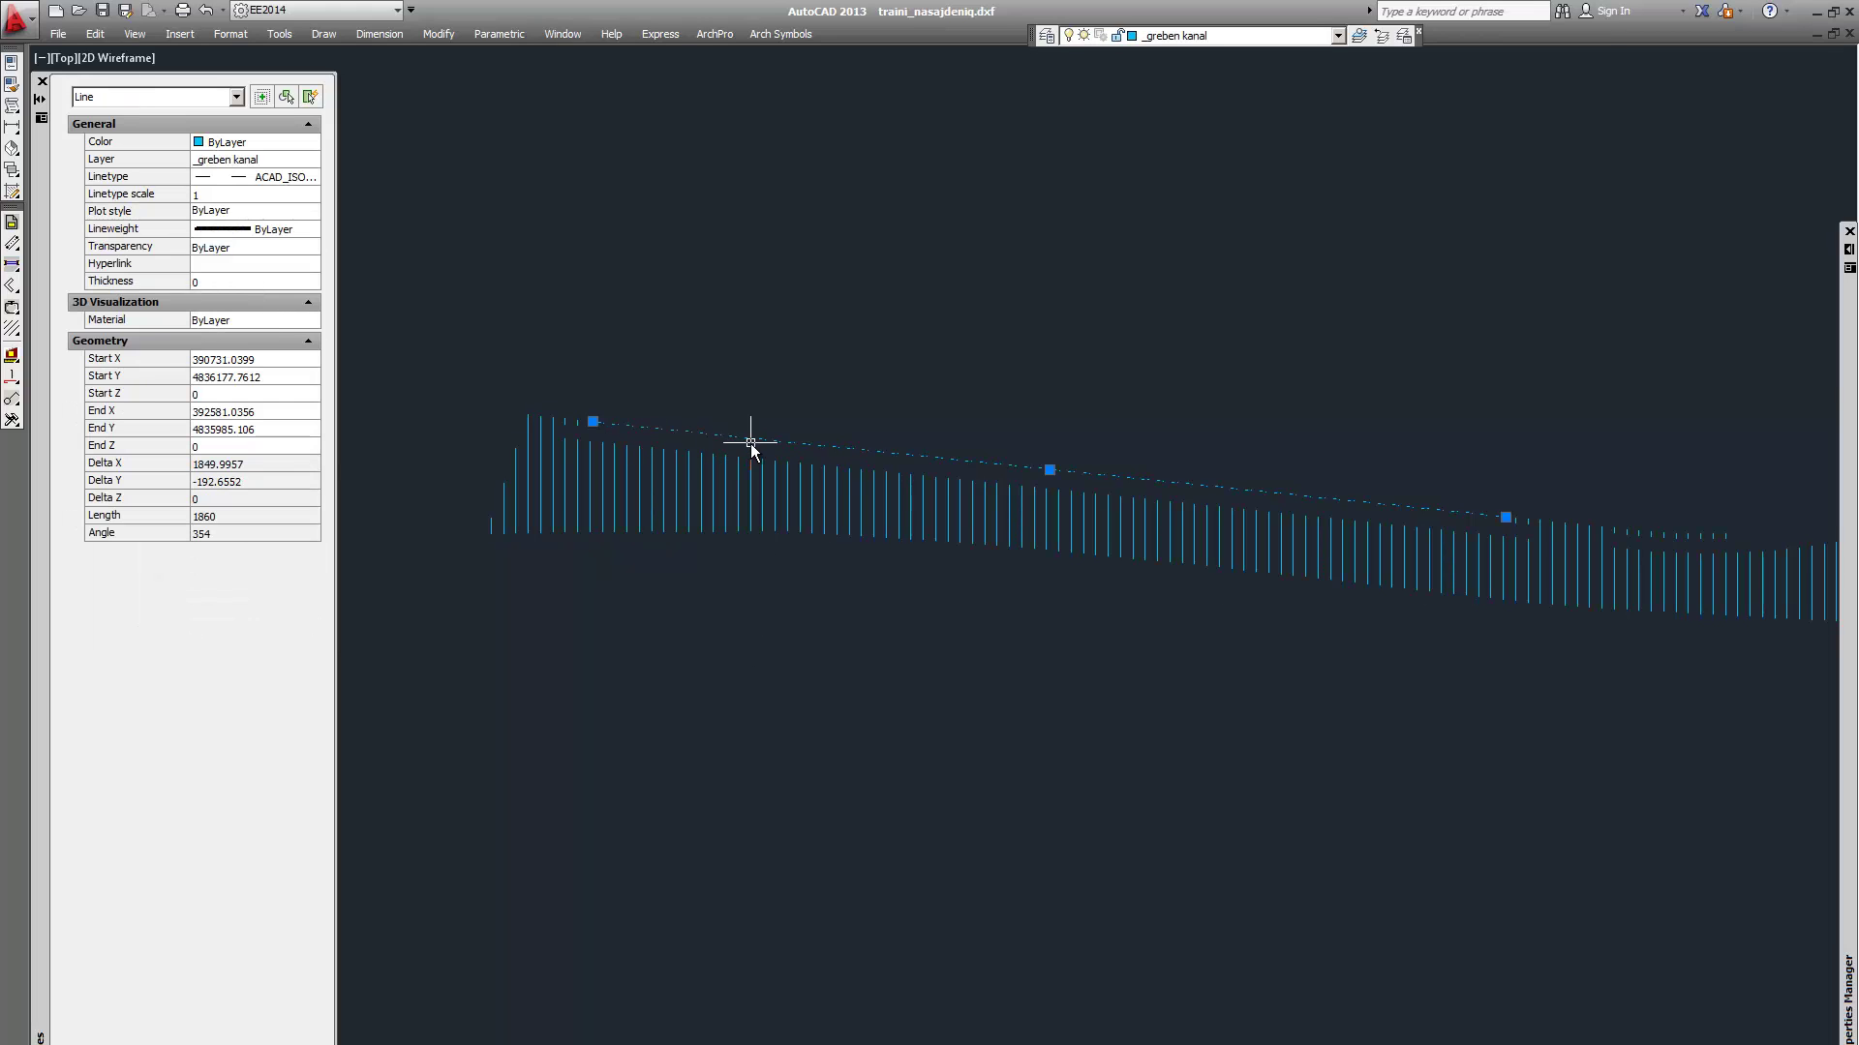
{"action": "scroll", "coordinate": [643, 414], "scroll_direction": "down", "scroll_amount": 2}
{"action": "scroll", "coordinate": [623, 440], "scroll_direction": "up", "scroll_amount": 5}
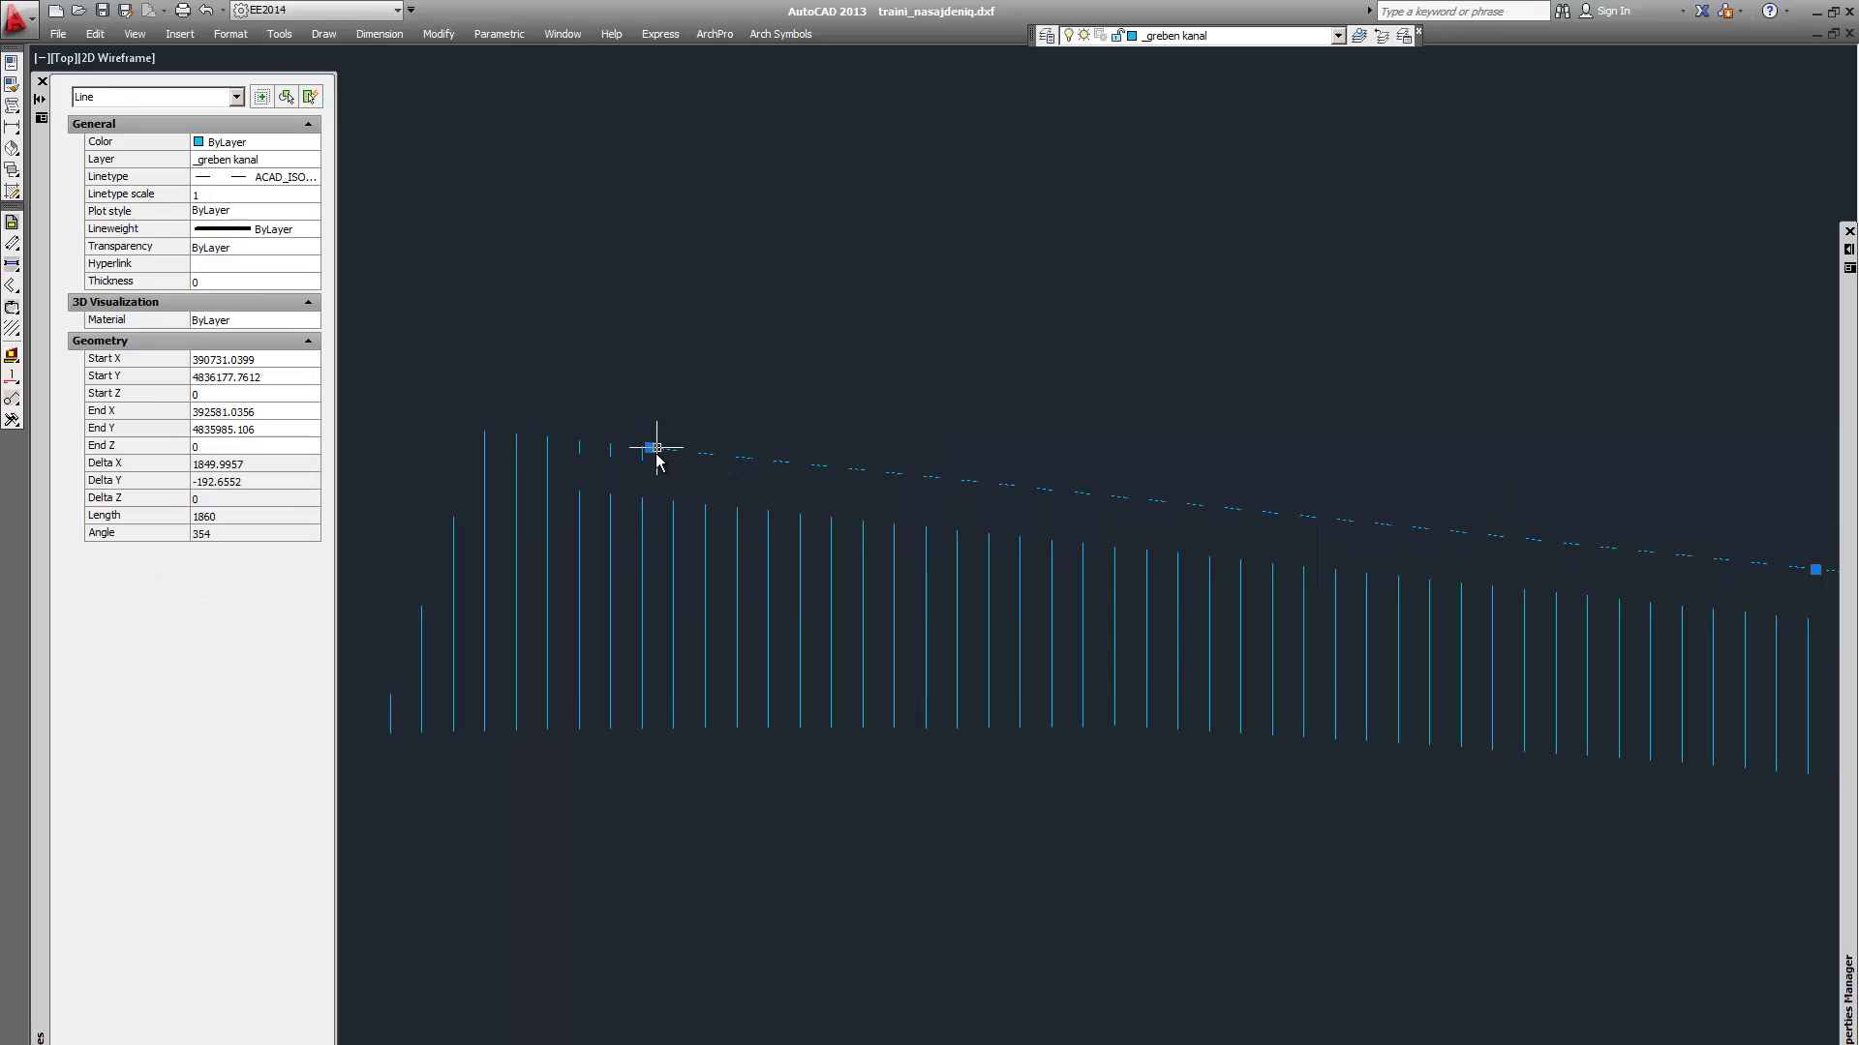
{"action": "scroll", "coordinate": [625, 449], "scroll_direction": "down", "scroll_amount": 3}
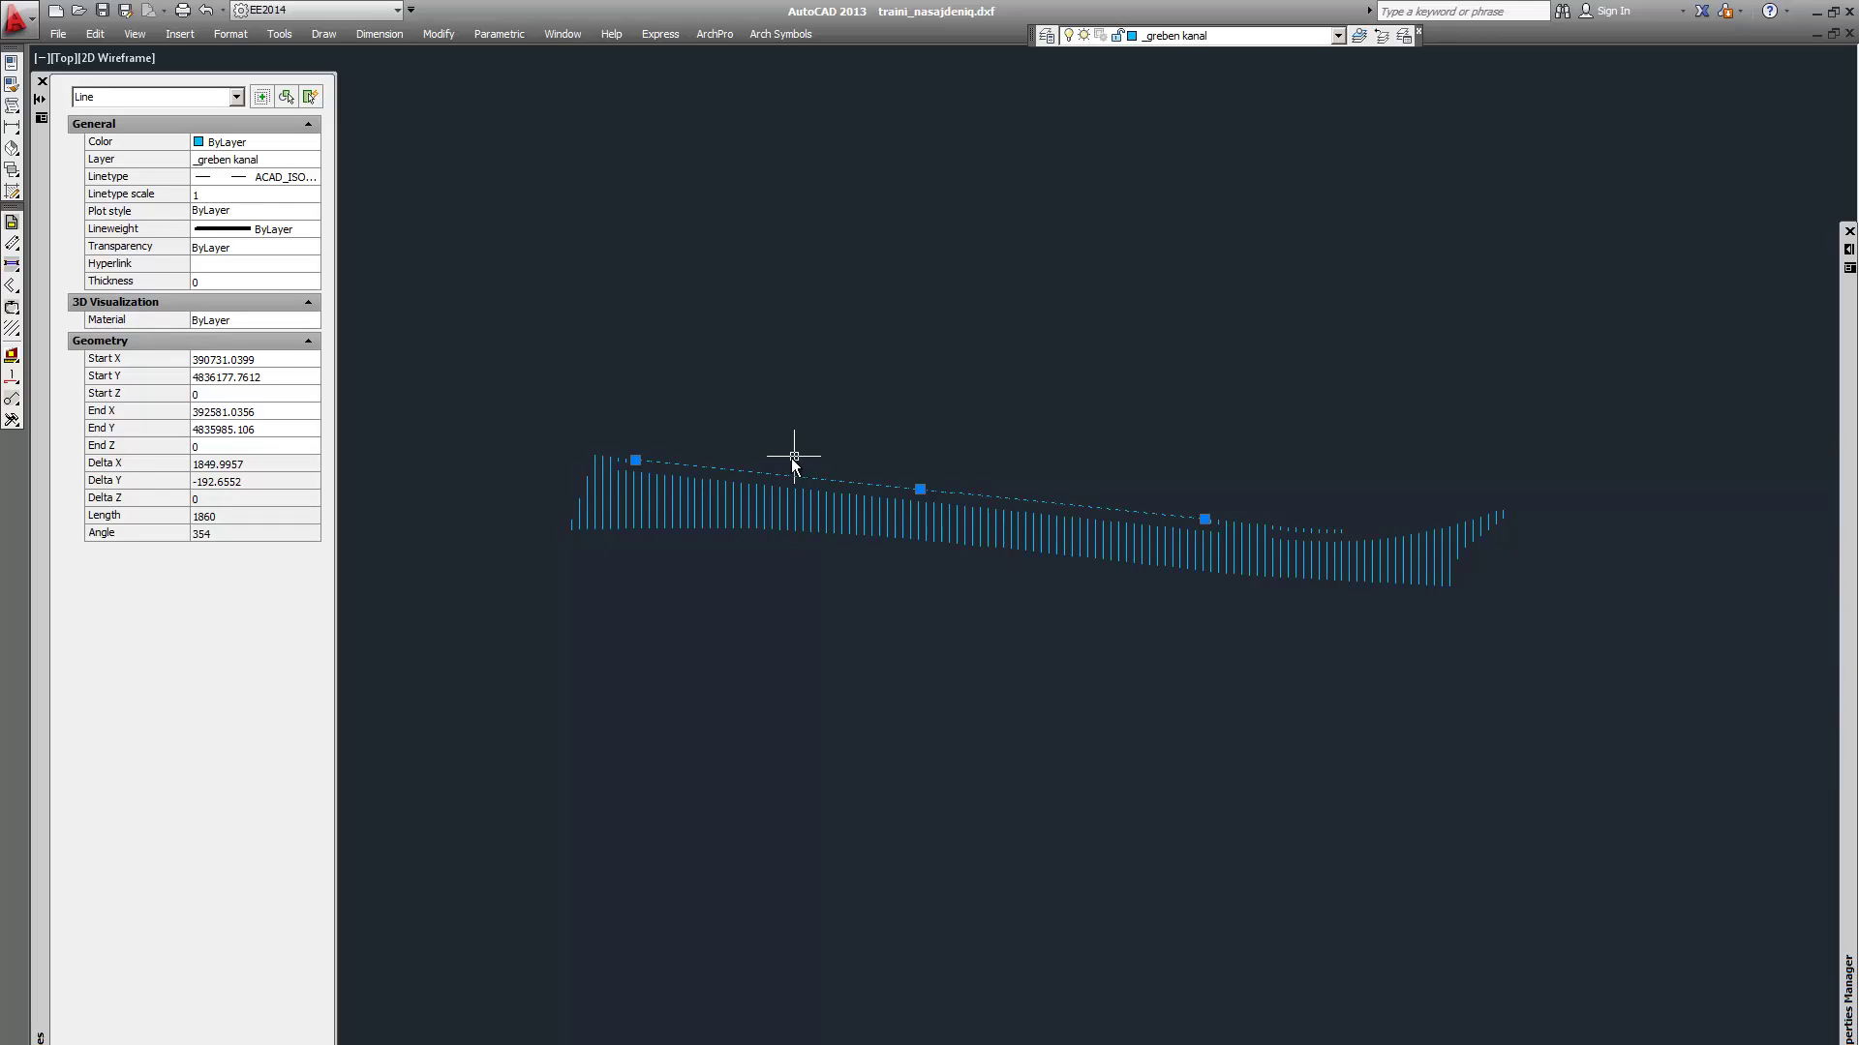
{"action": "key", "text": "Escape"}
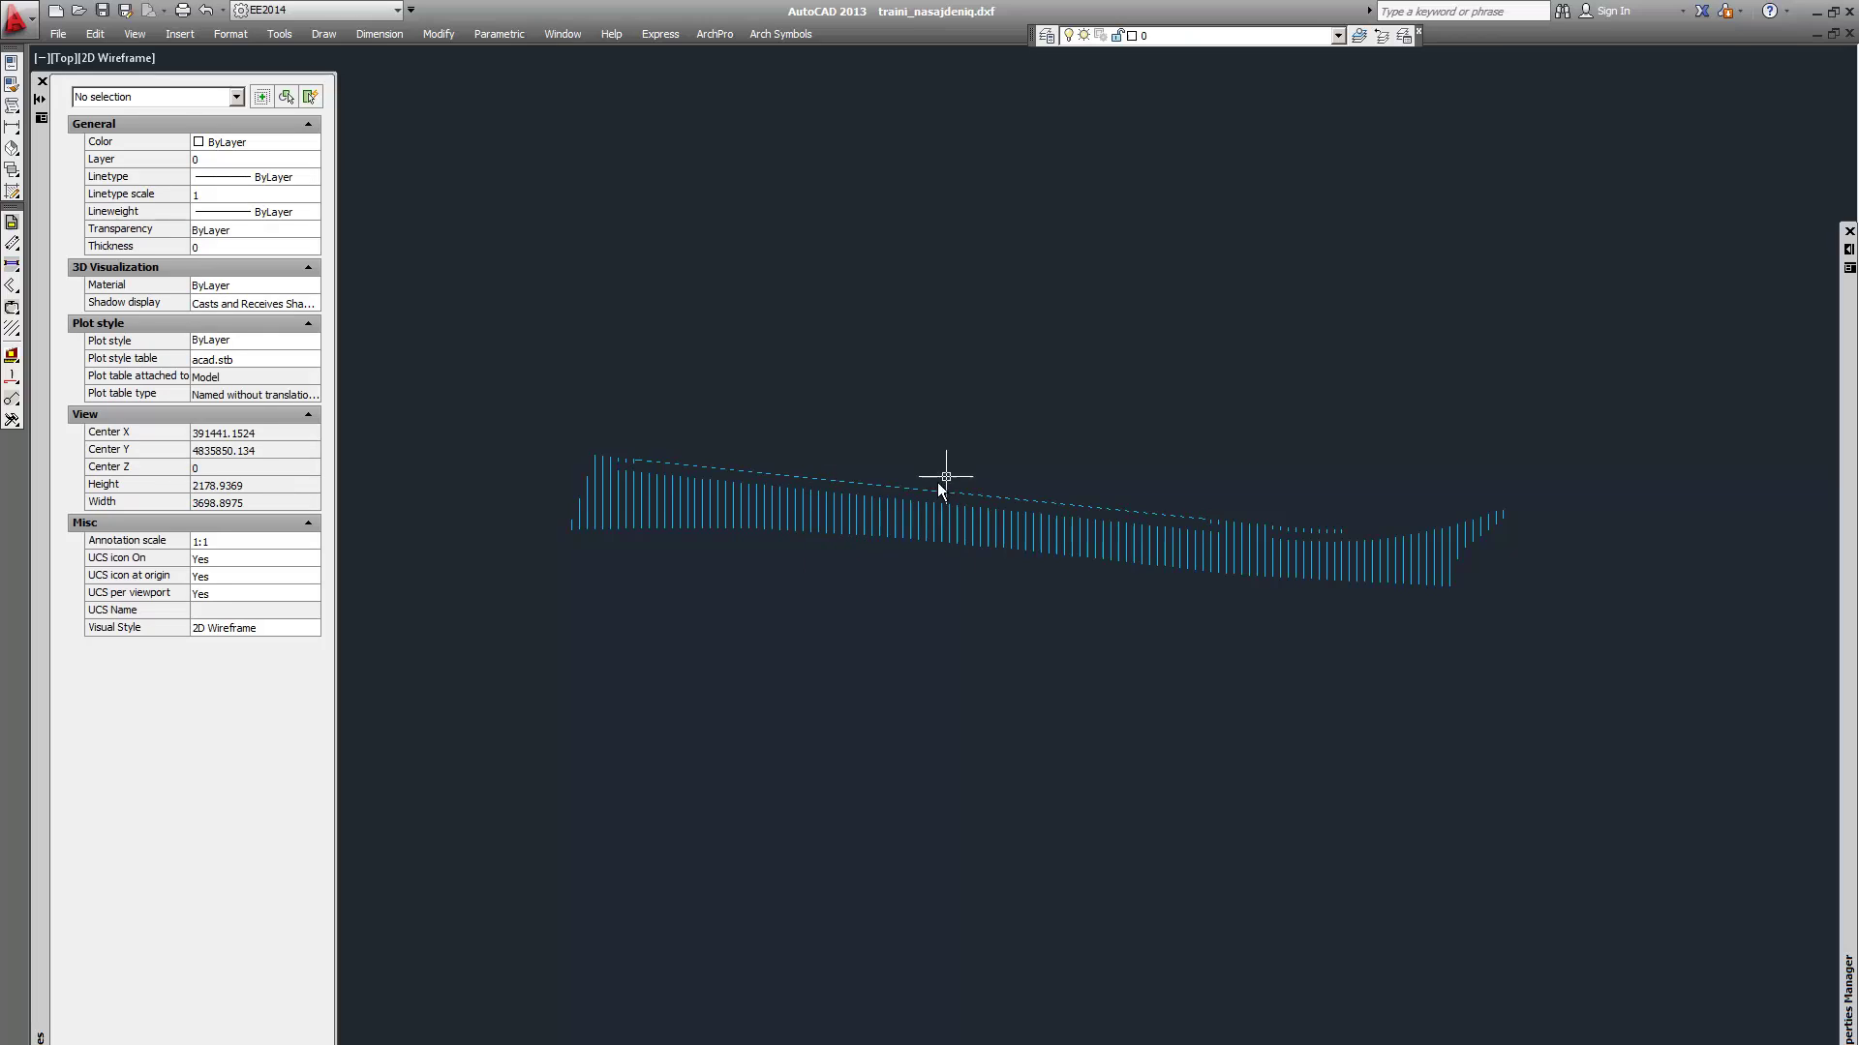
{"action": "scroll", "coordinate": [893, 426], "scroll_direction": "down", "scroll_amount": 4}
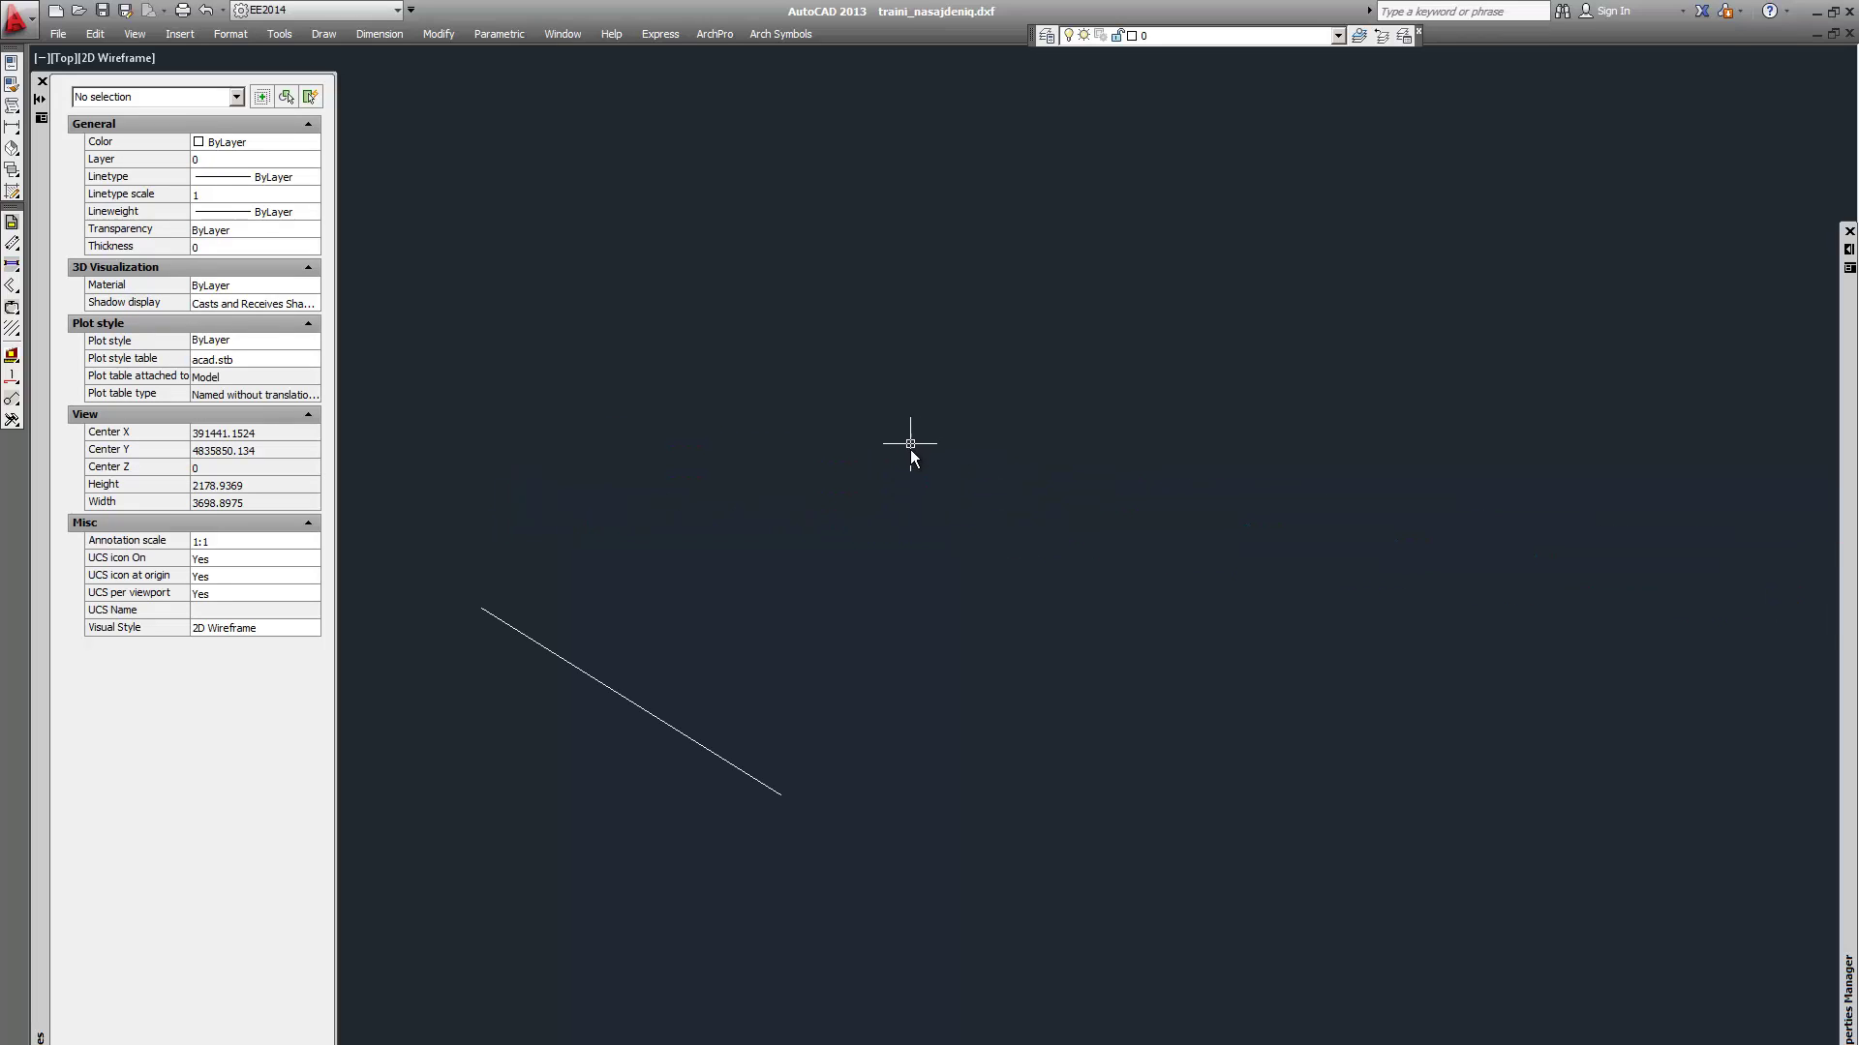
{"action": "scroll", "coordinate": [905, 618], "scroll_direction": "up", "scroll_amount": 2}
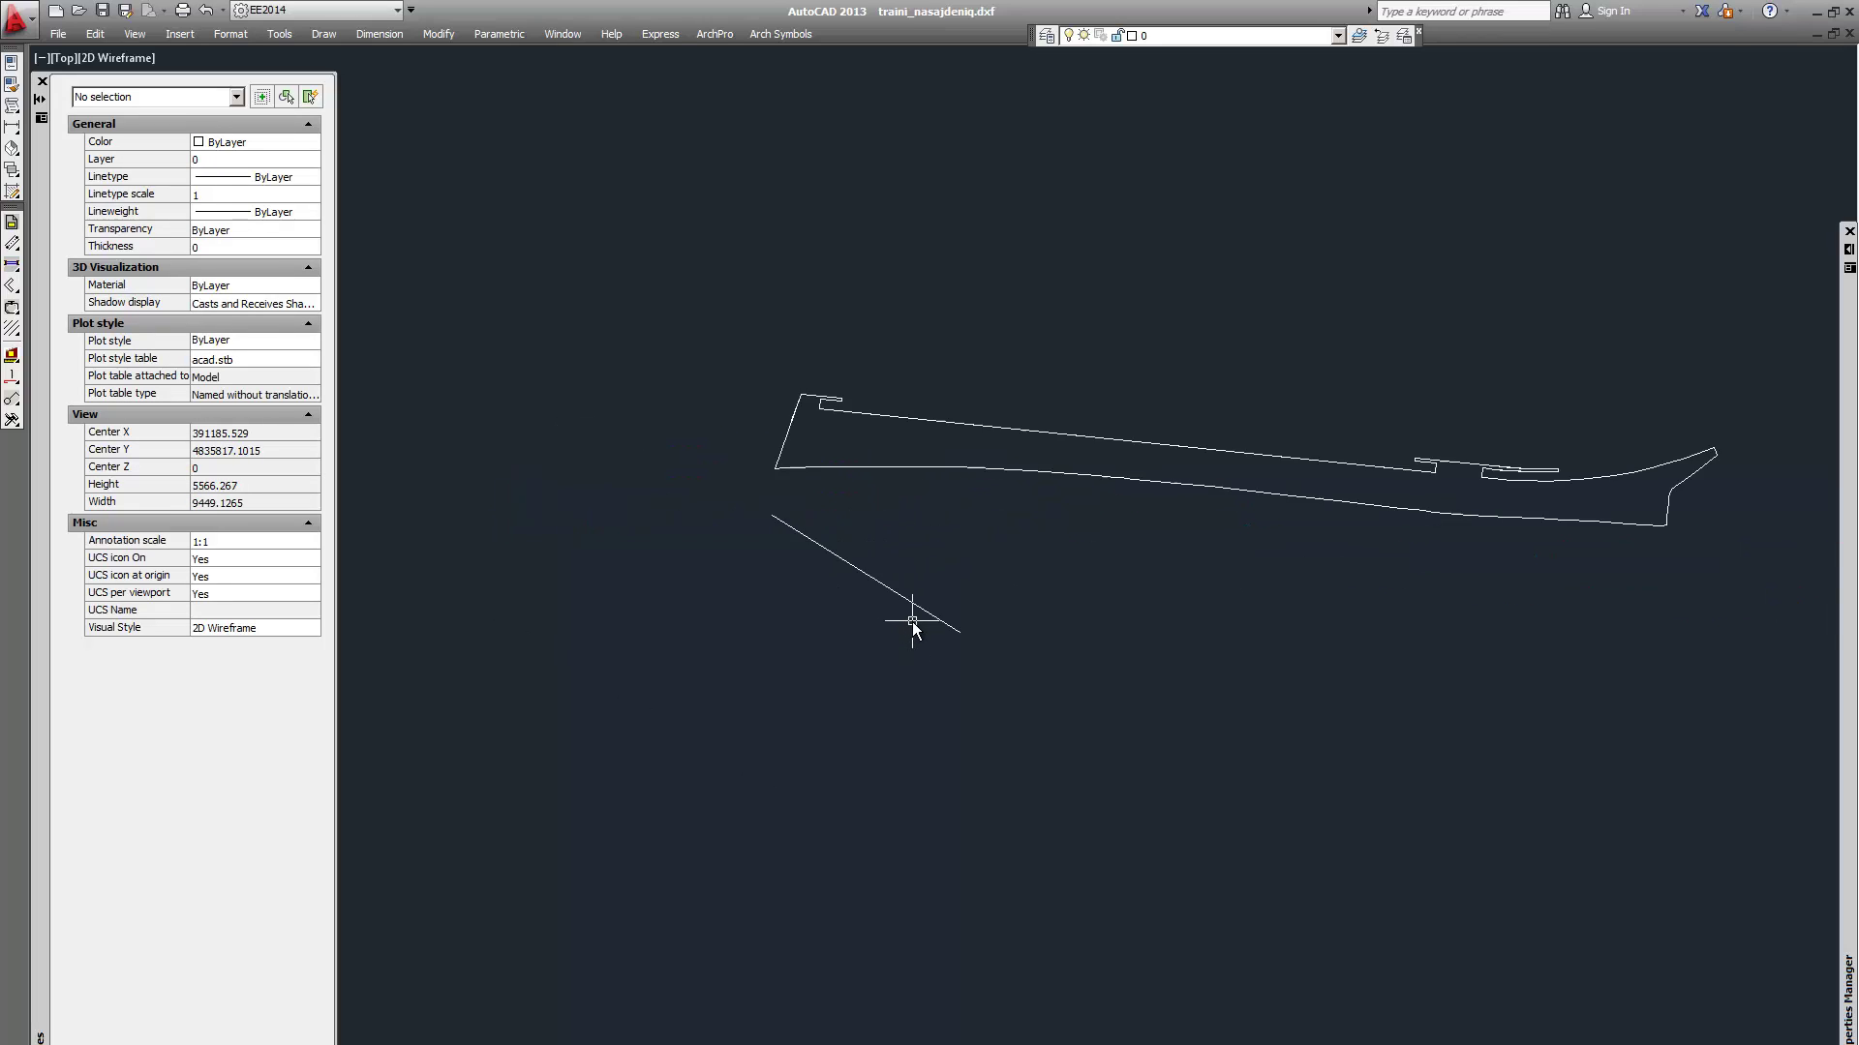
Delete the stray diagonal line below the channel and recheck the dashed line
{"action": "left_click", "coordinate": [934, 581]}
{"action": "key", "text": "Delete"}
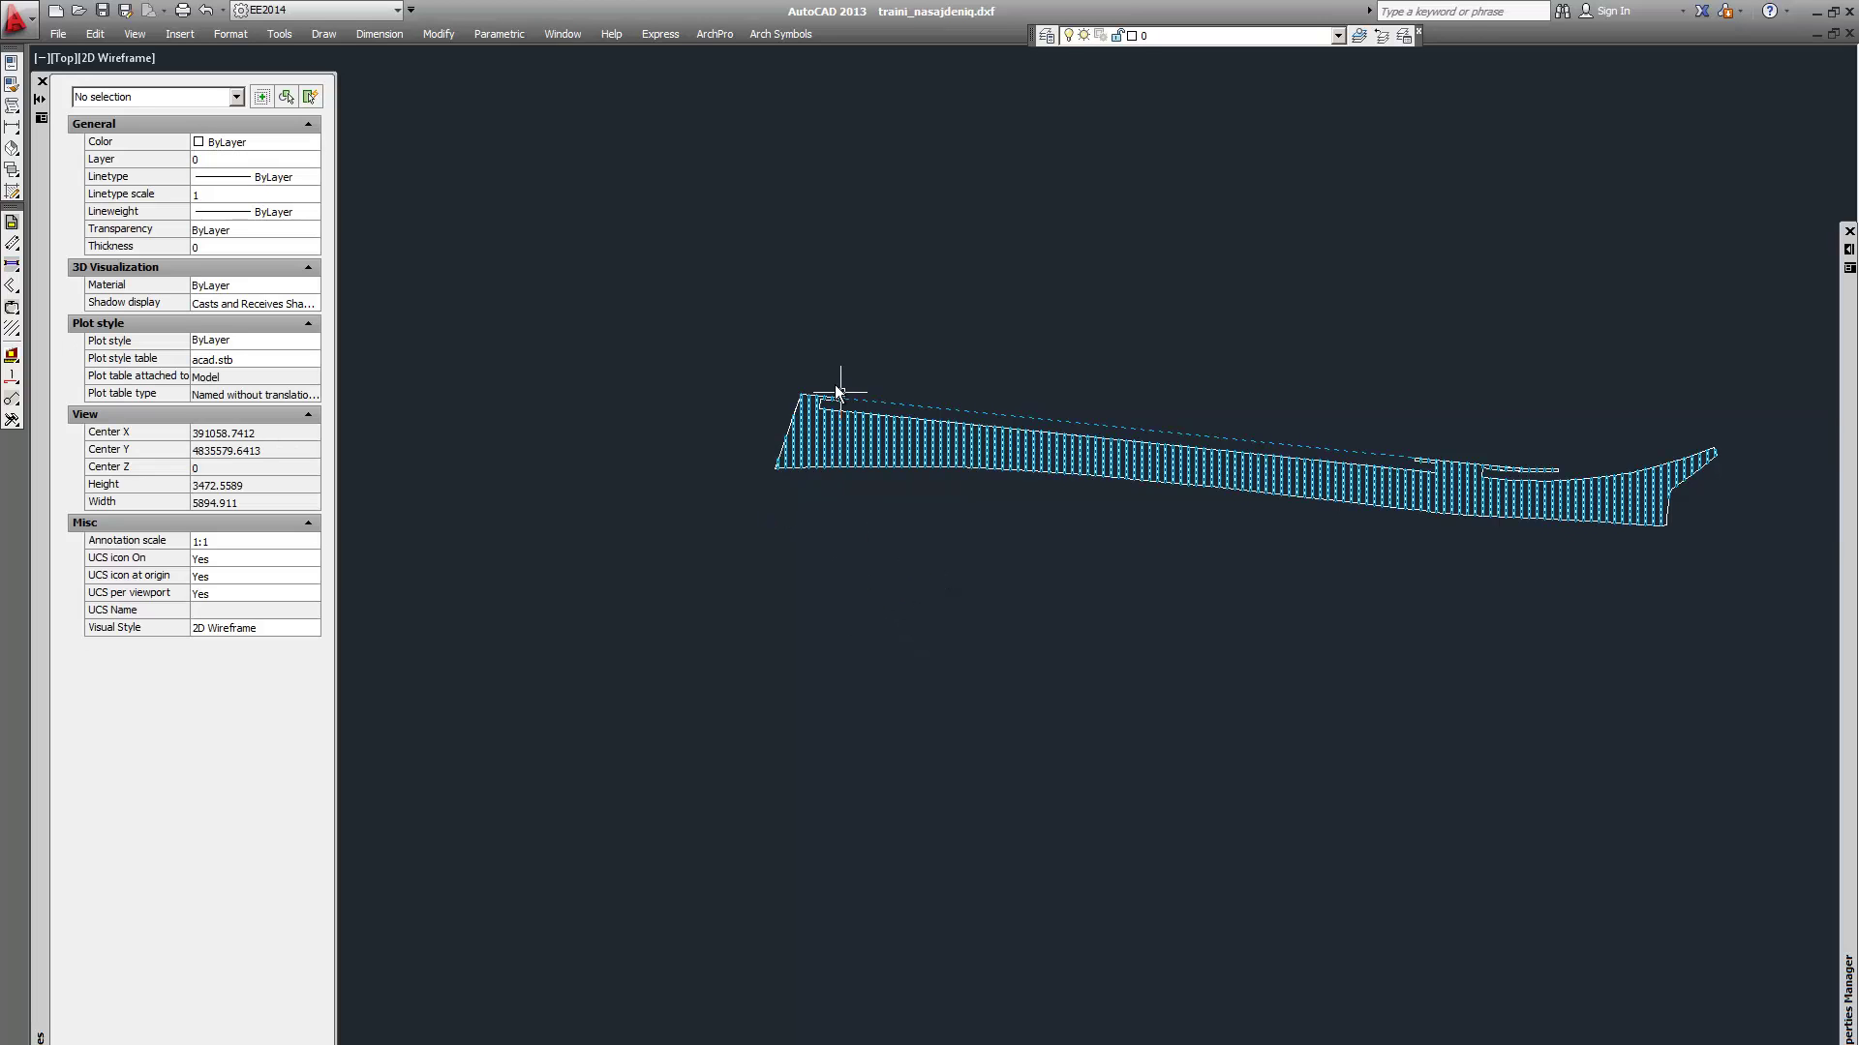
{"action": "scroll", "coordinate": [829, 387], "scroll_direction": "up", "scroll_amount": 12}
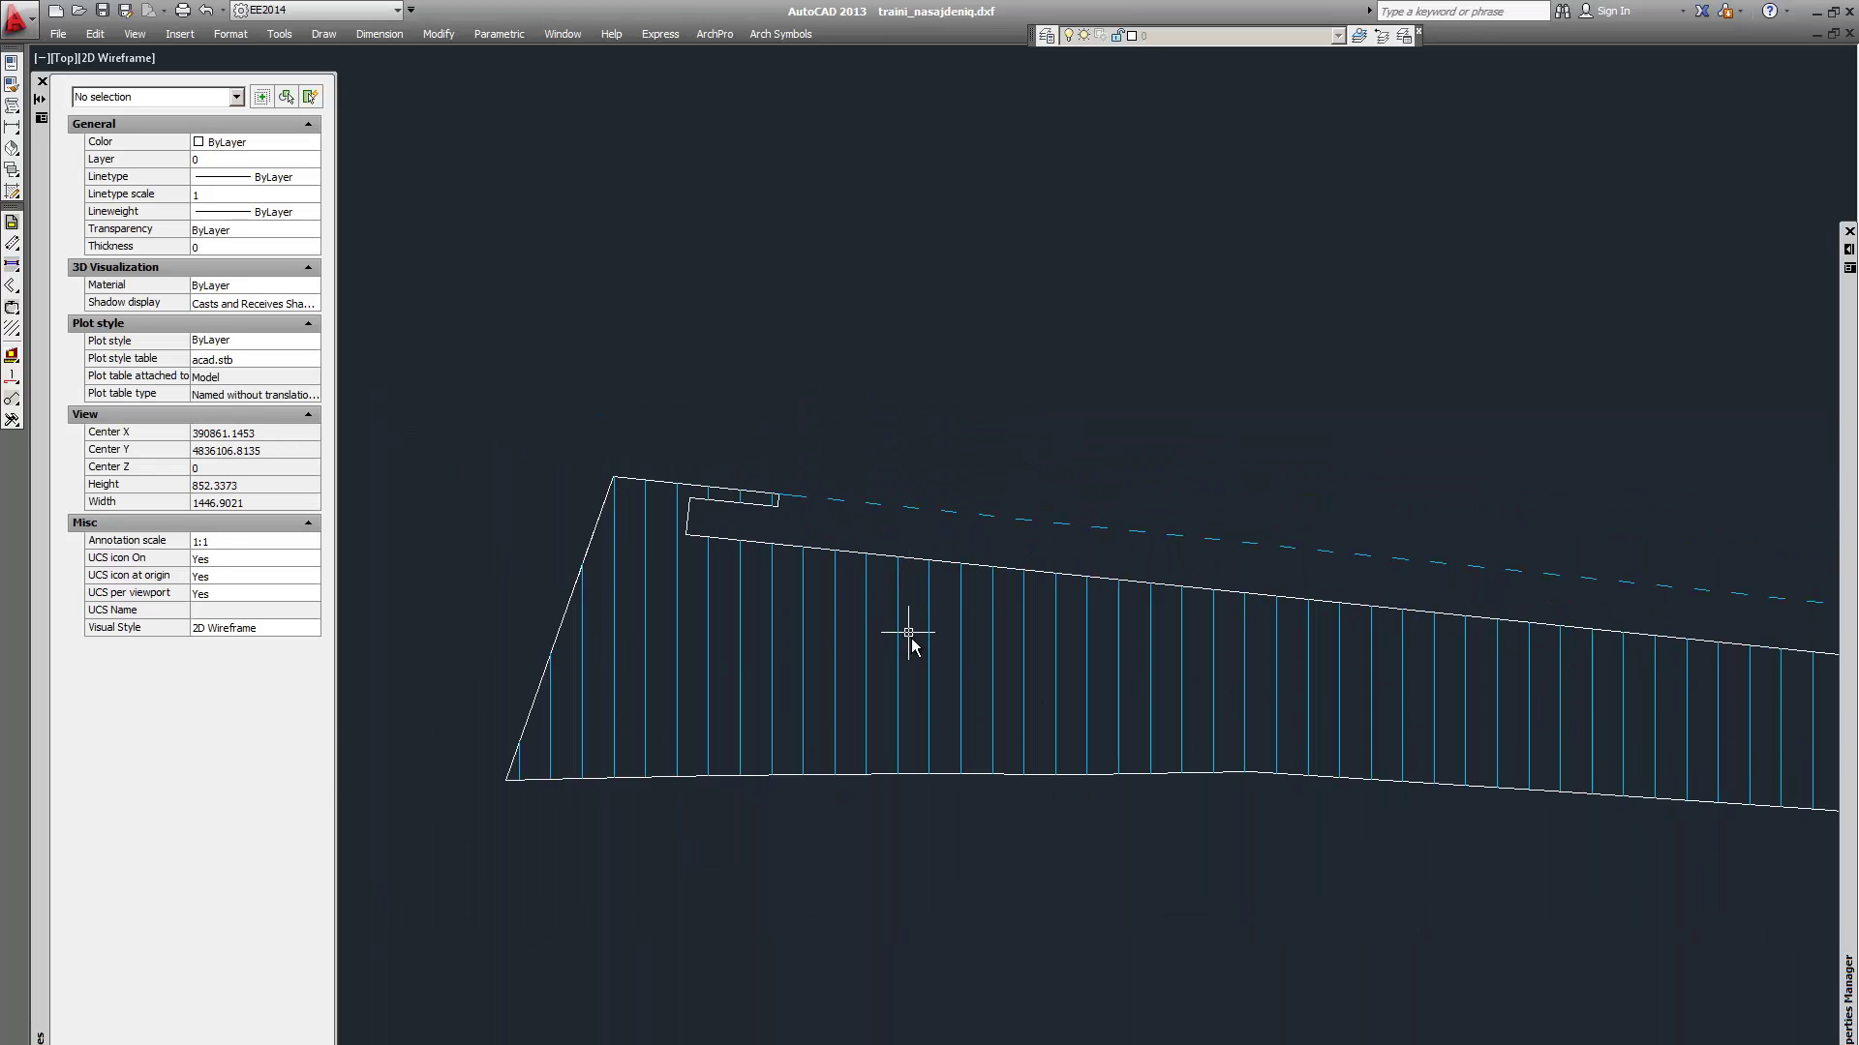
{"action": "scroll", "coordinate": [706, 498], "scroll_direction": "up", "scroll_amount": 1}
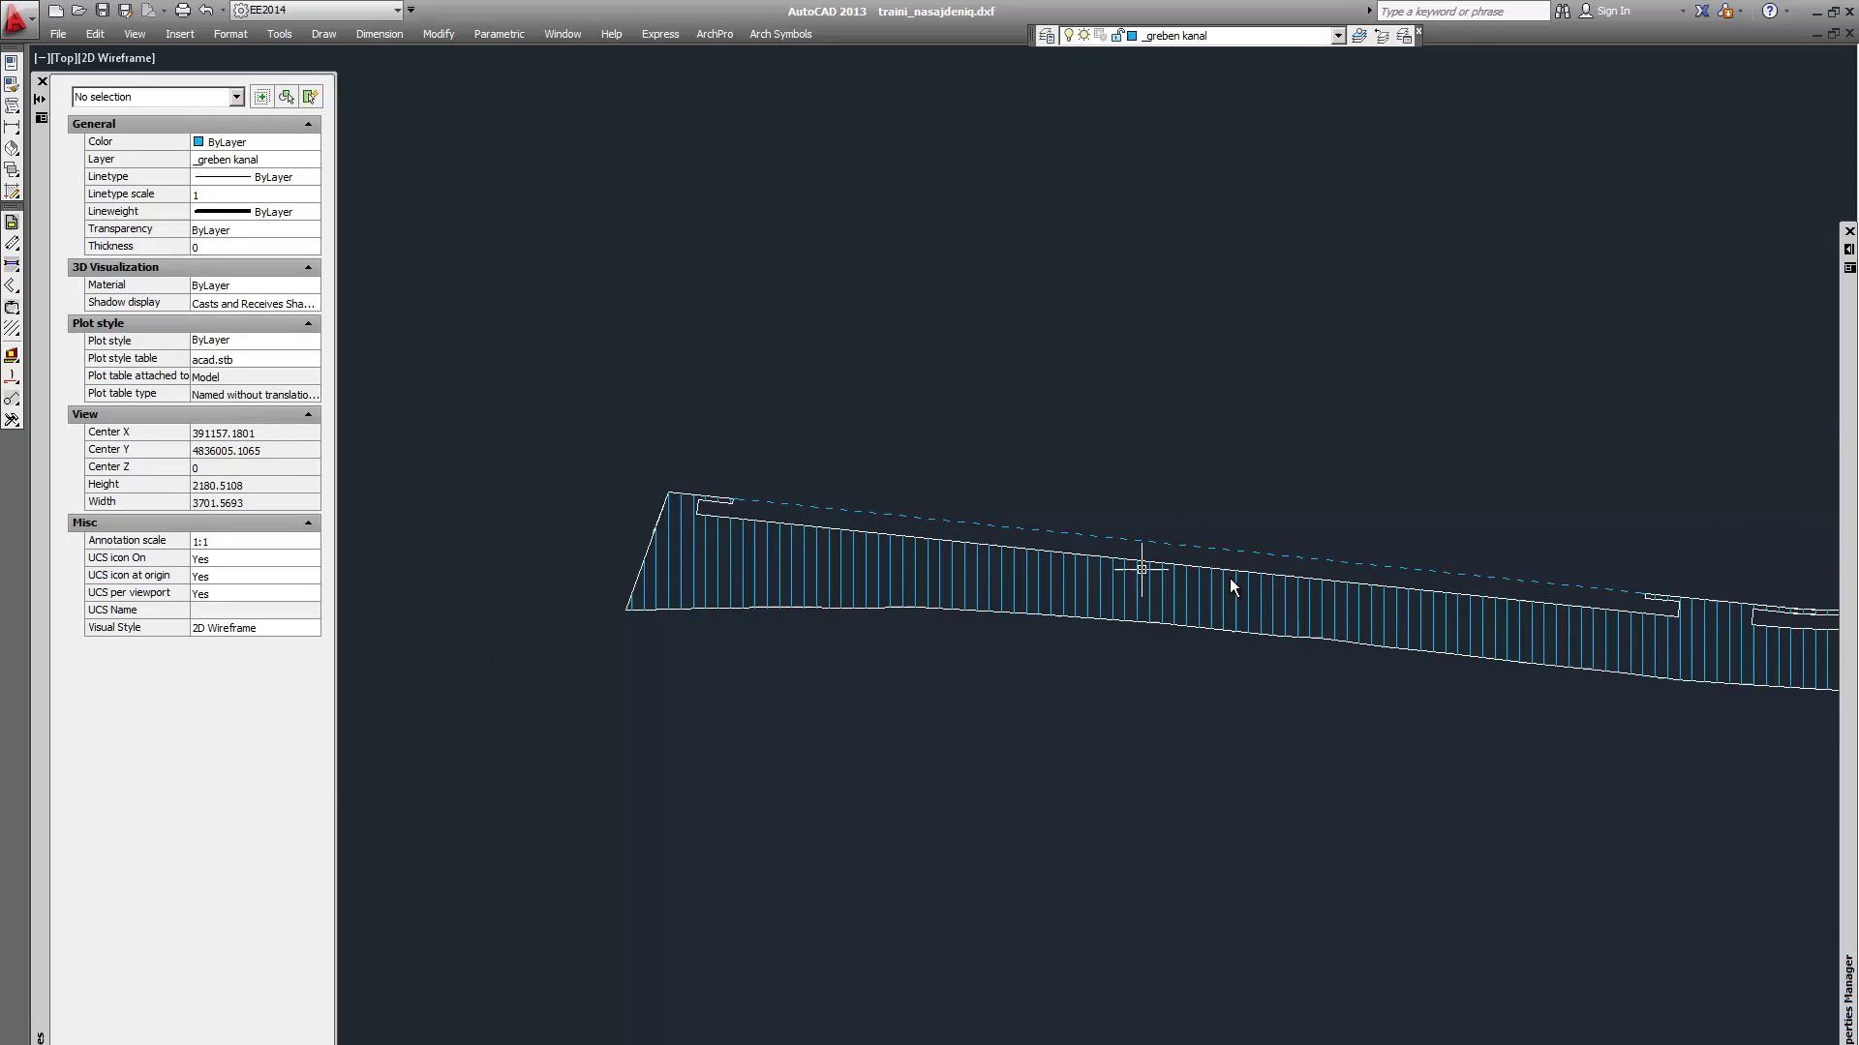
{"action": "scroll", "coordinate": [1672, 614], "scroll_direction": "up", "scroll_amount": 1}
{"action": "left_click", "coordinate": [1448, 553]}
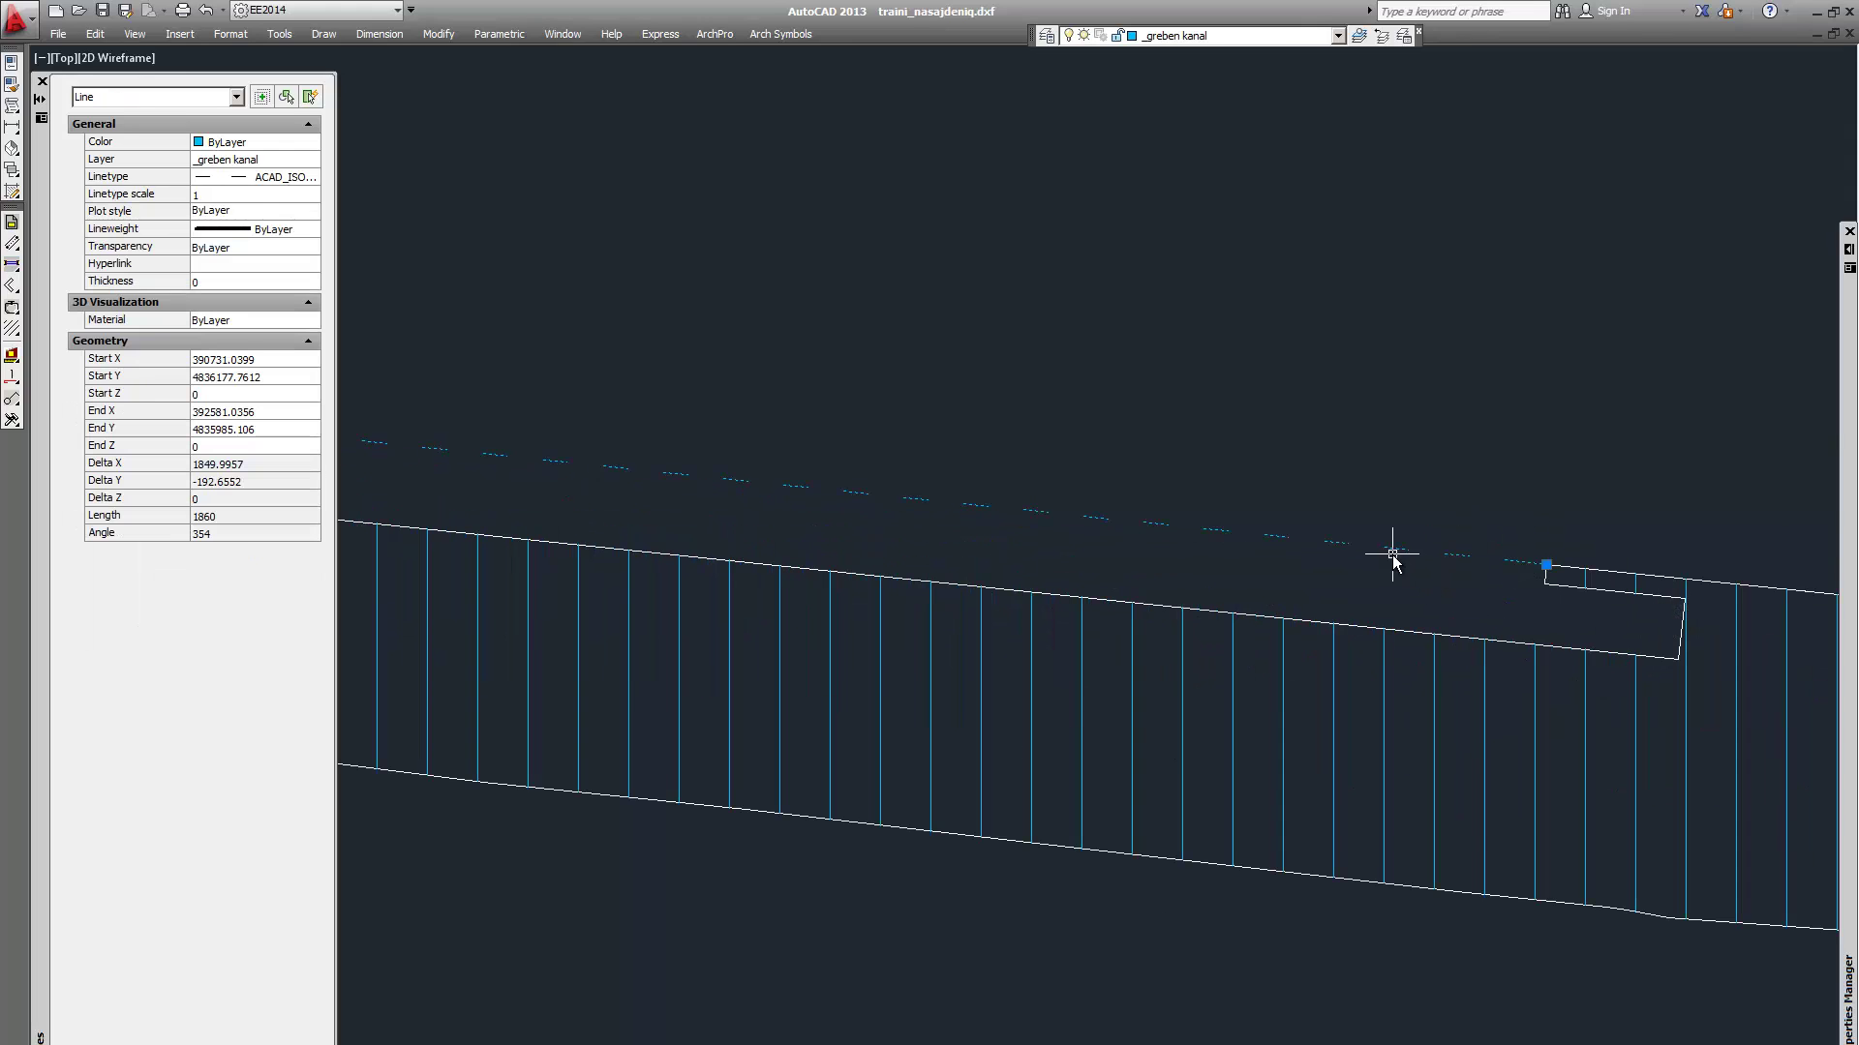
{"action": "key", "text": "Escape"}
{"action": "scroll", "coordinate": [937, 519], "scroll_direction": "down", "scroll_amount": 8}
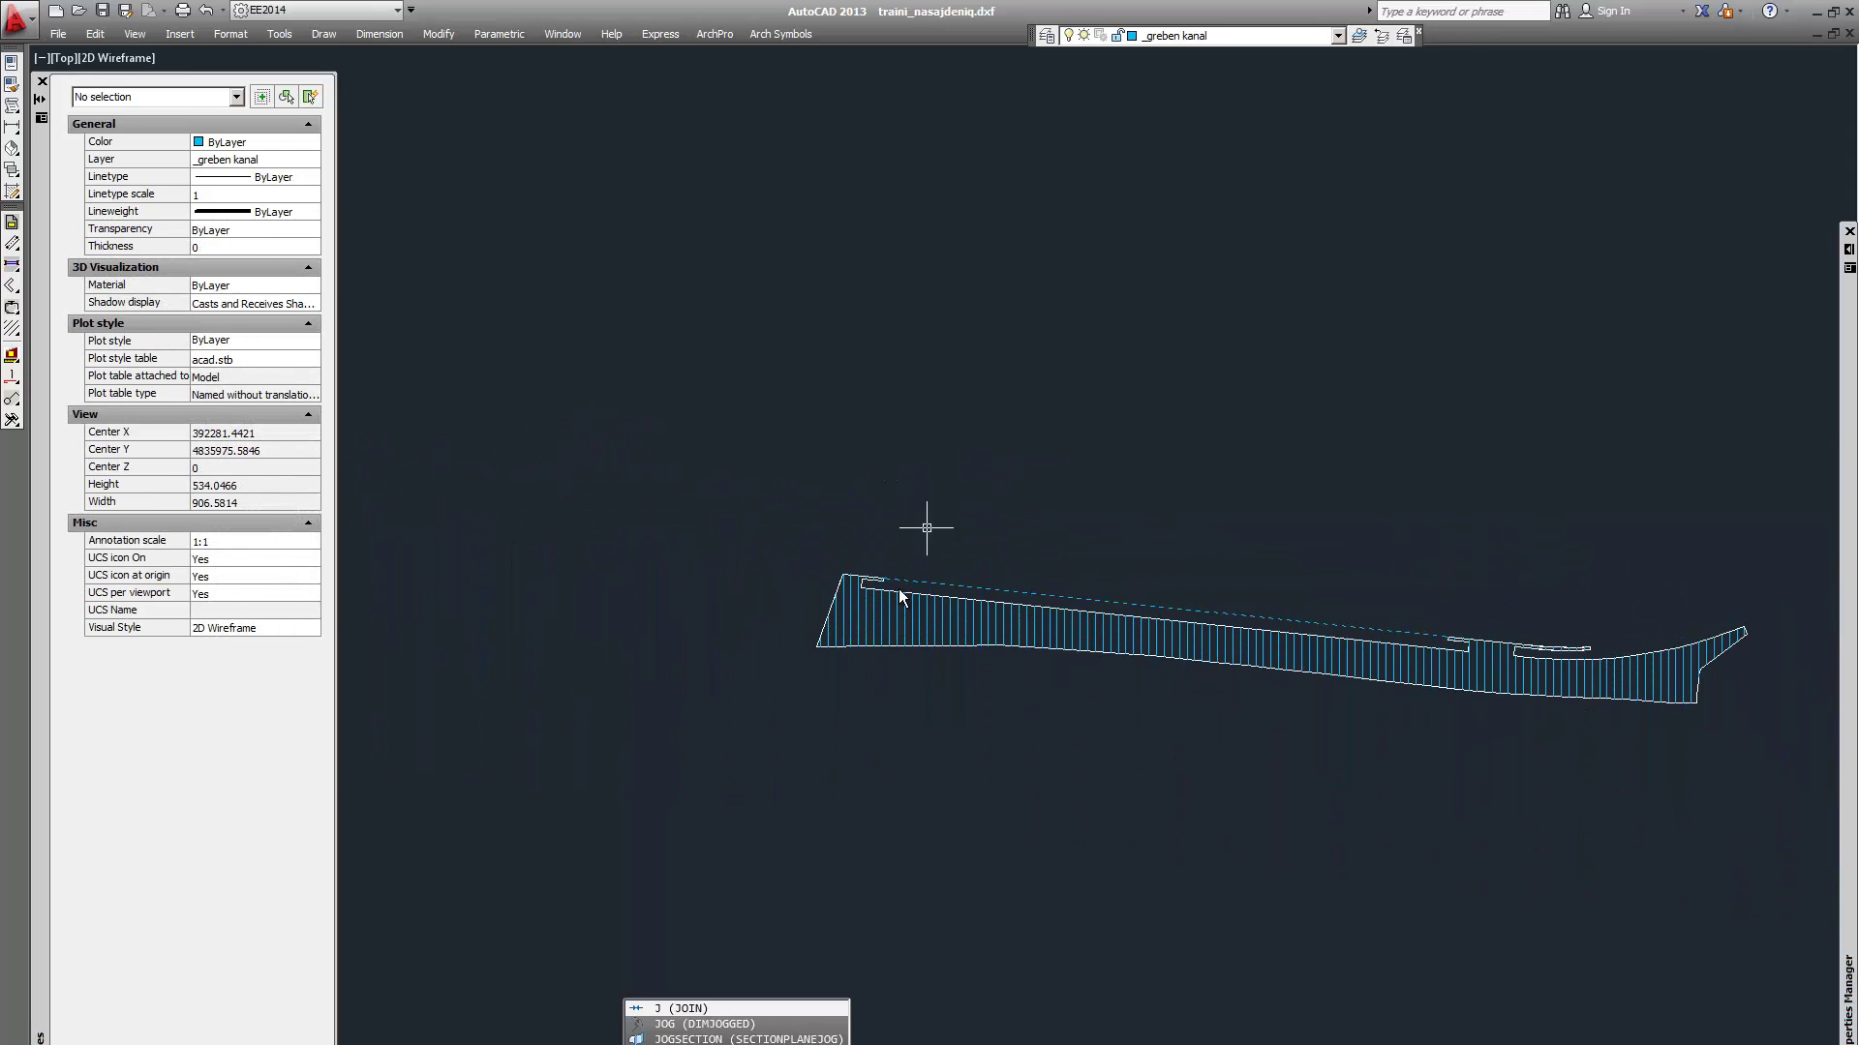
Hatch the upper strip with H, inheriting properties from the existing blue channel hatch
{"action": "type", "text": "h"}
{"action": "key", "text": "Return"}
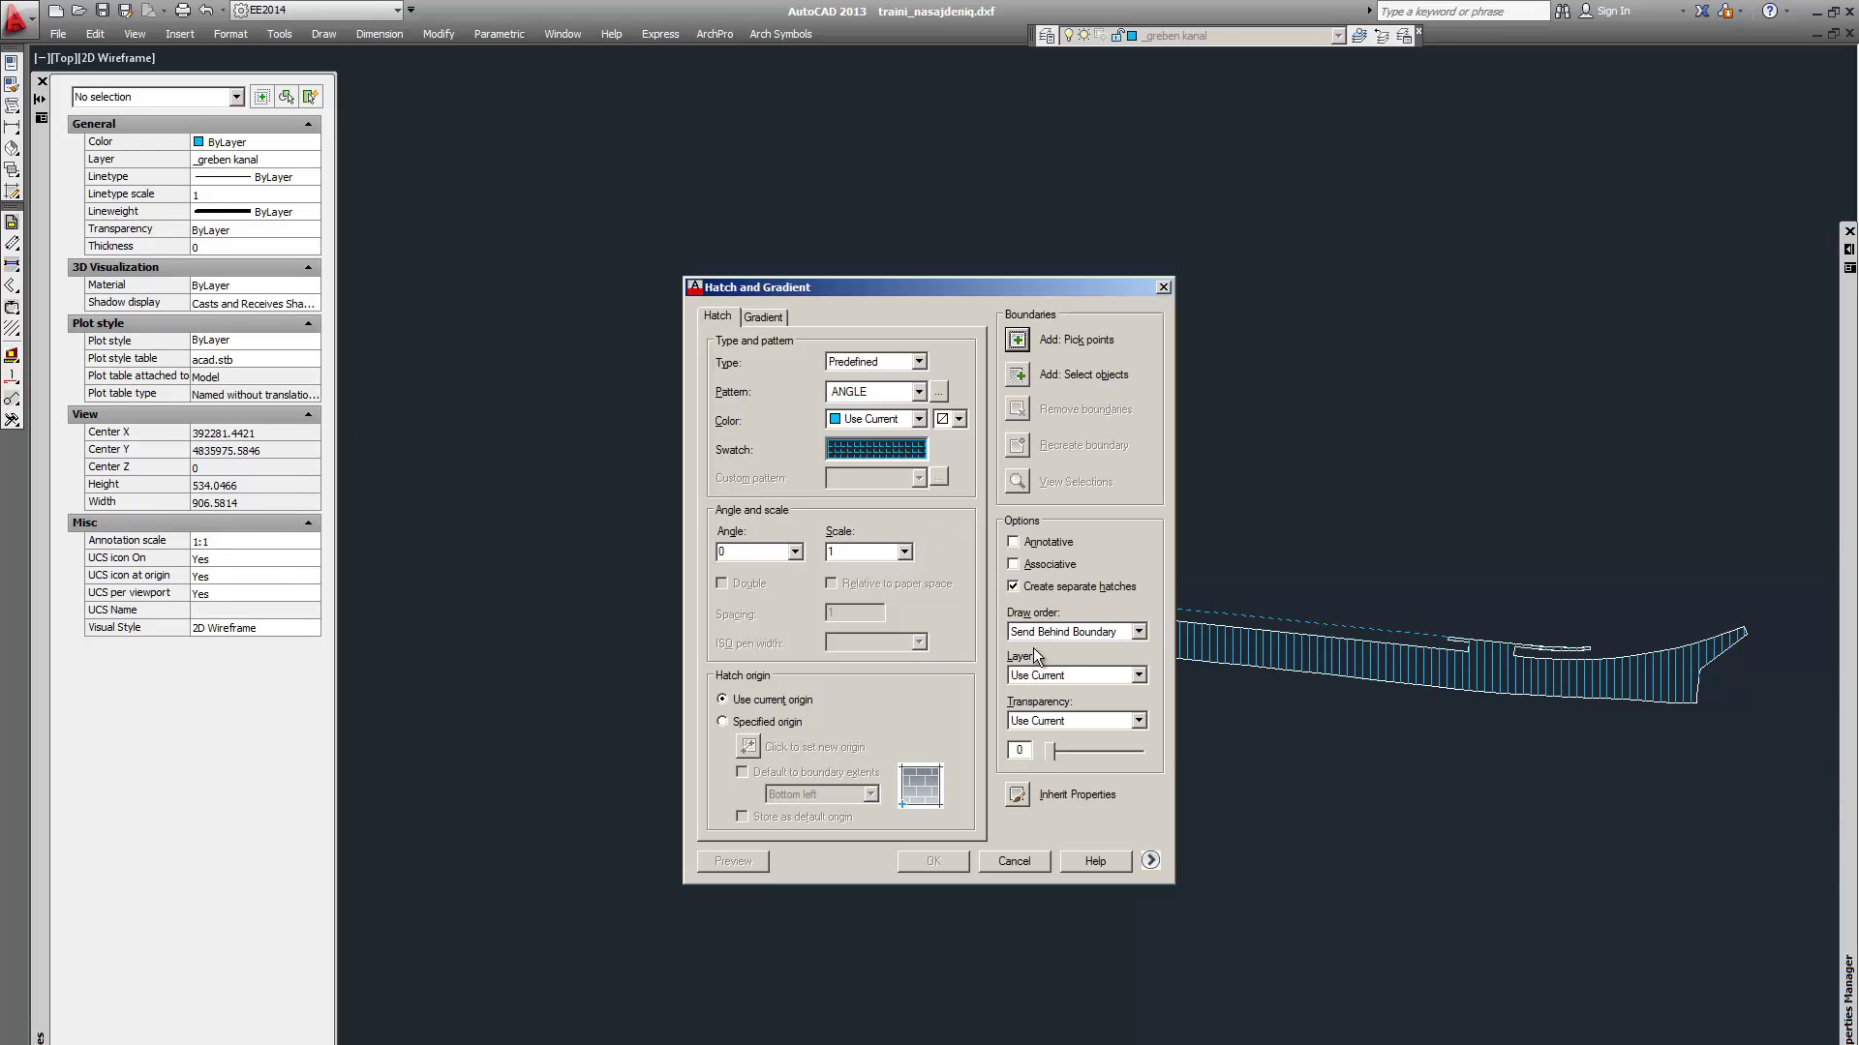
{"action": "left_click", "coordinate": [1014, 795]}
{"action": "scroll", "coordinate": [1123, 649], "scroll_direction": "up", "scroll_amount": 5}
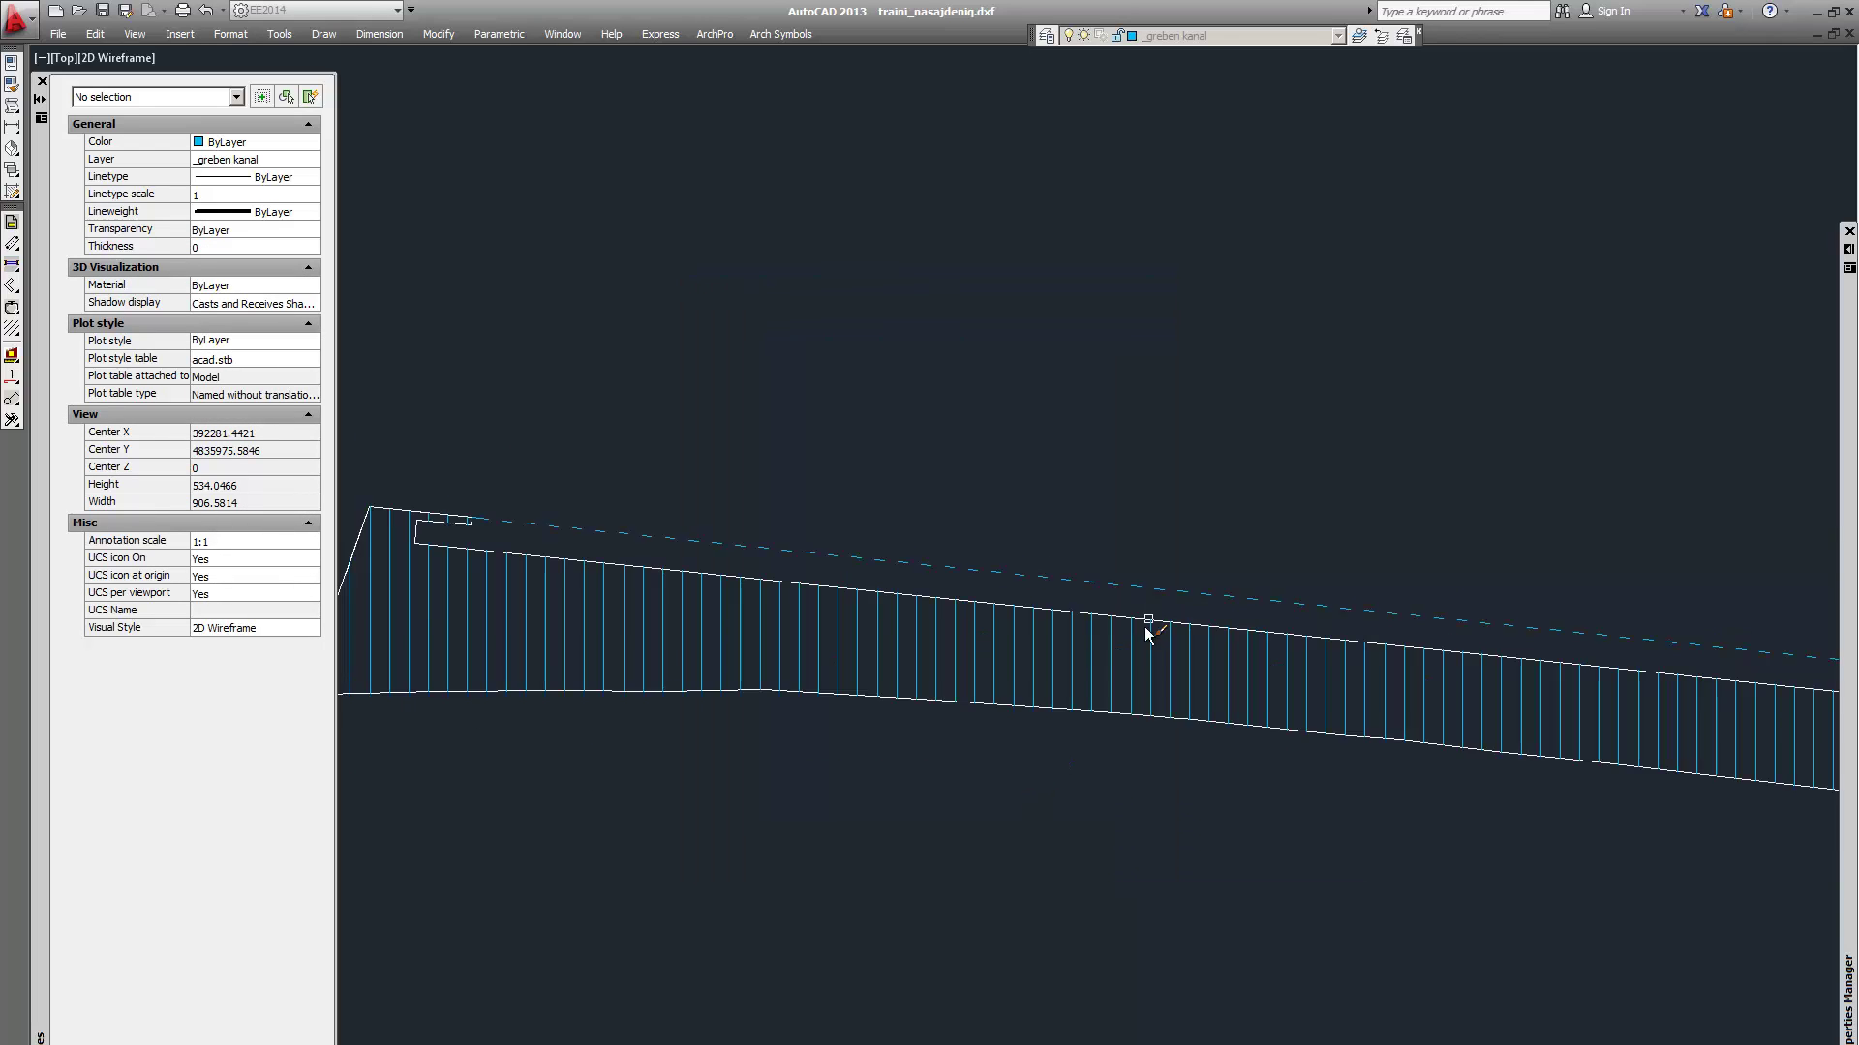
{"action": "left_click", "coordinate": [1089, 656]}
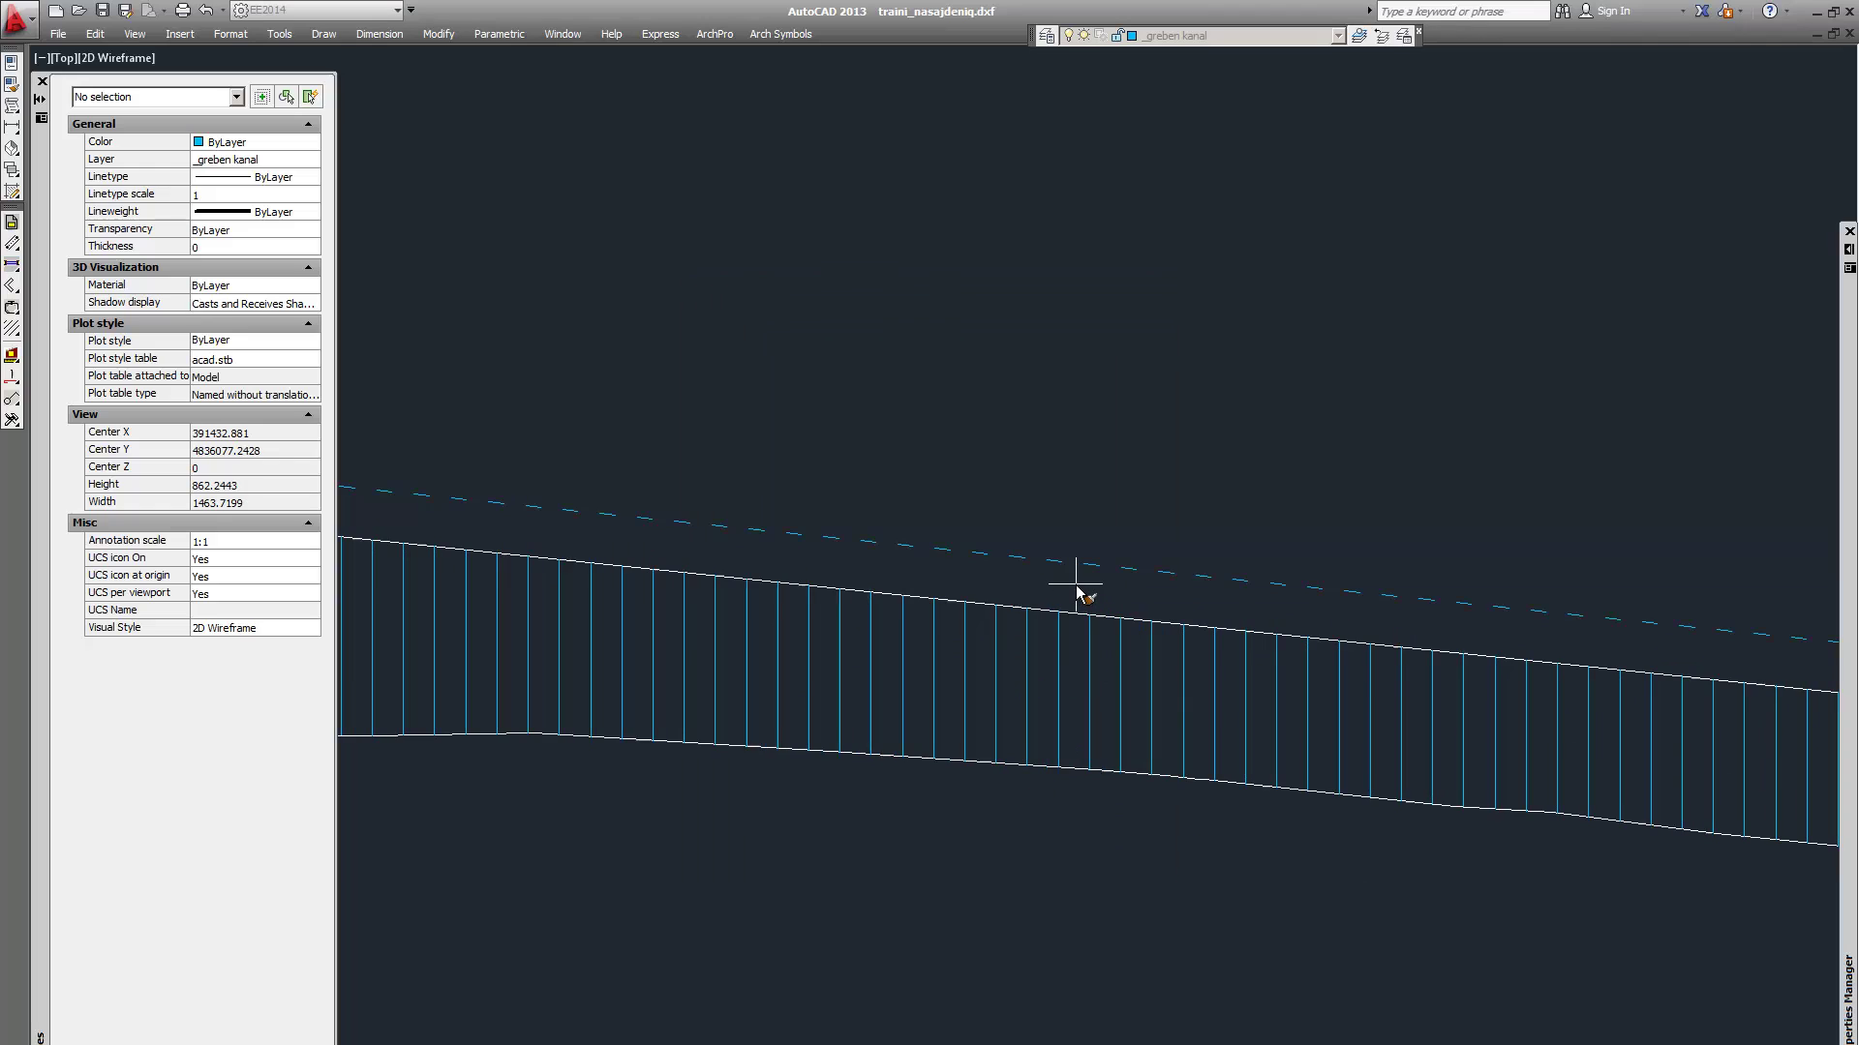
{"action": "scroll", "coordinate": [1076, 587], "scroll_direction": "down", "scroll_amount": 4}
{"action": "scroll", "coordinate": [1076, 587], "scroll_direction": "down", "scroll_amount": 2}
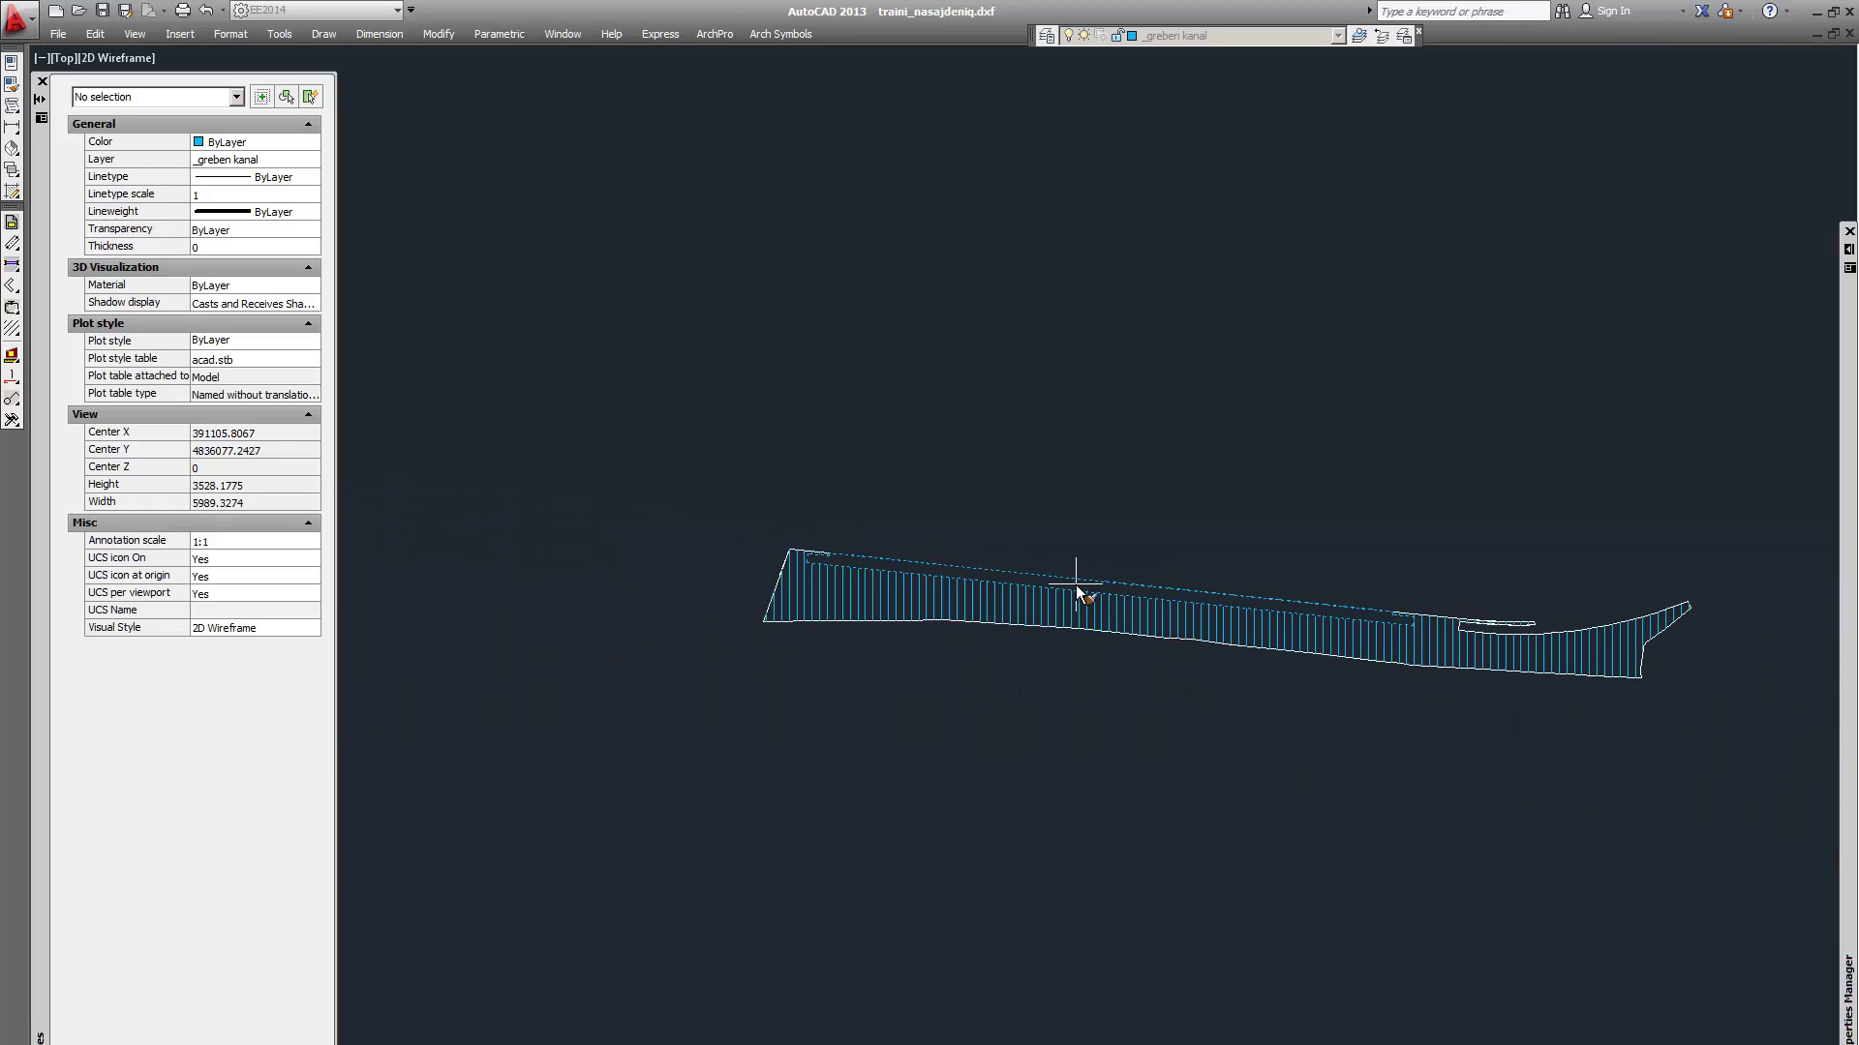
{"action": "key", "text": "Return"}
{"action": "scroll", "coordinate": [1065, 584], "scroll_direction": "up", "scroll_amount": 4}
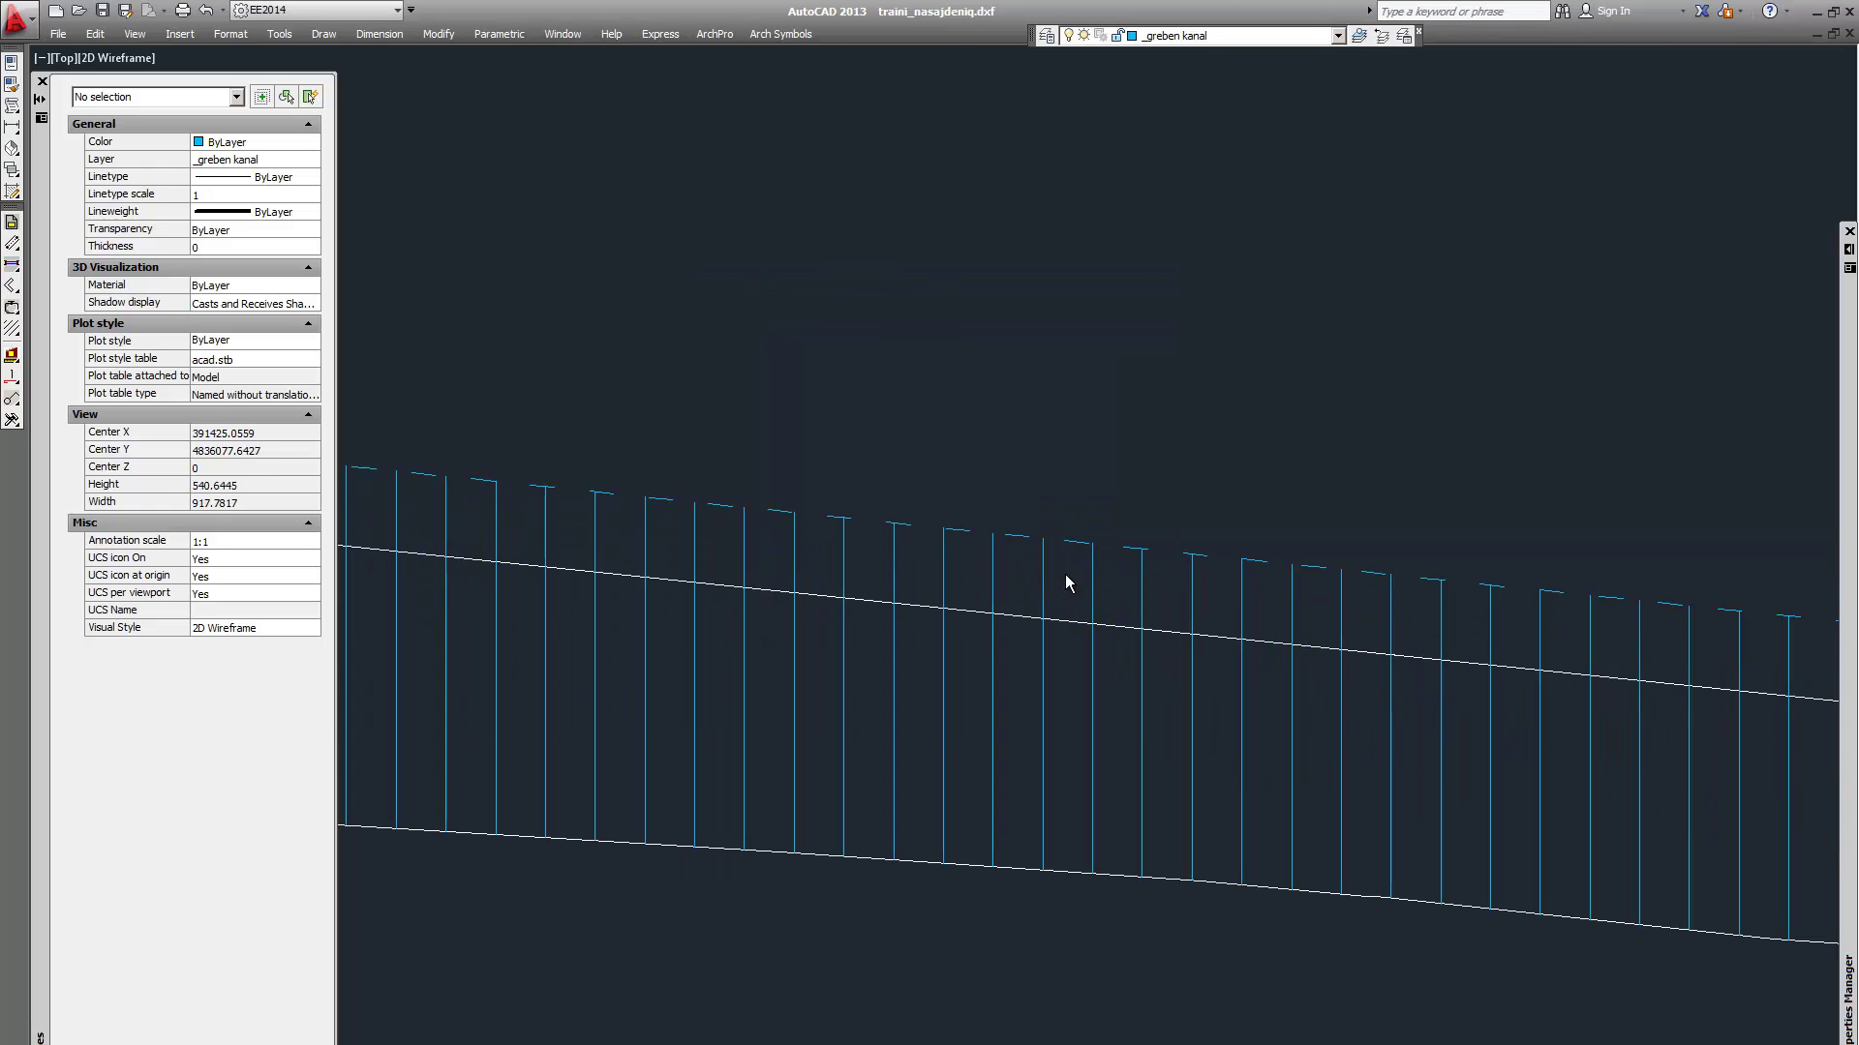
{"action": "left_click", "coordinate": [1017, 548]}
Reselect the new upper-strip hatch to check its extent
{"action": "key", "text": "Escape"}
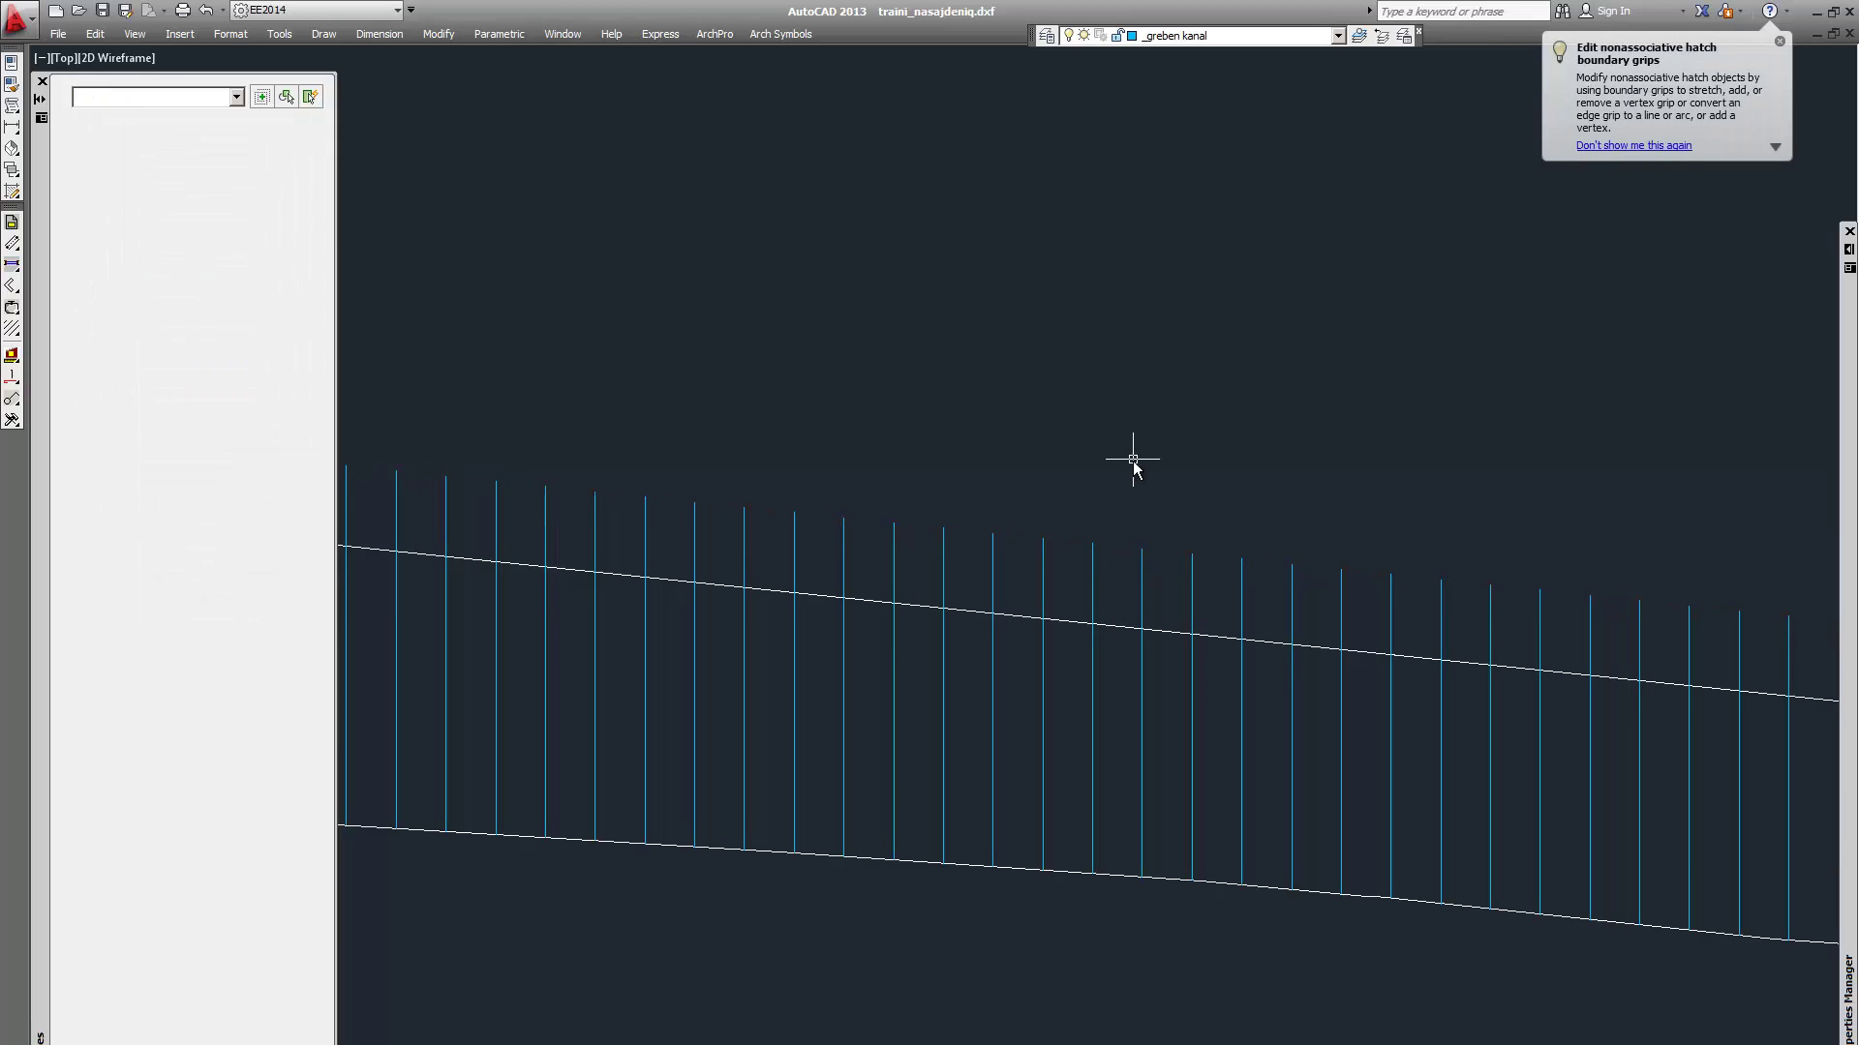
{"action": "left_click", "coordinate": [1187, 523]}
{"action": "left_click", "coordinate": [1123, 569]}
{"action": "scroll", "coordinate": [1078, 552], "scroll_direction": "down", "scroll_amount": 4}
{"action": "key", "text": "Escape"}
{"action": "scroll", "coordinate": [971, 502], "scroll_direction": "up", "scroll_amount": 4}
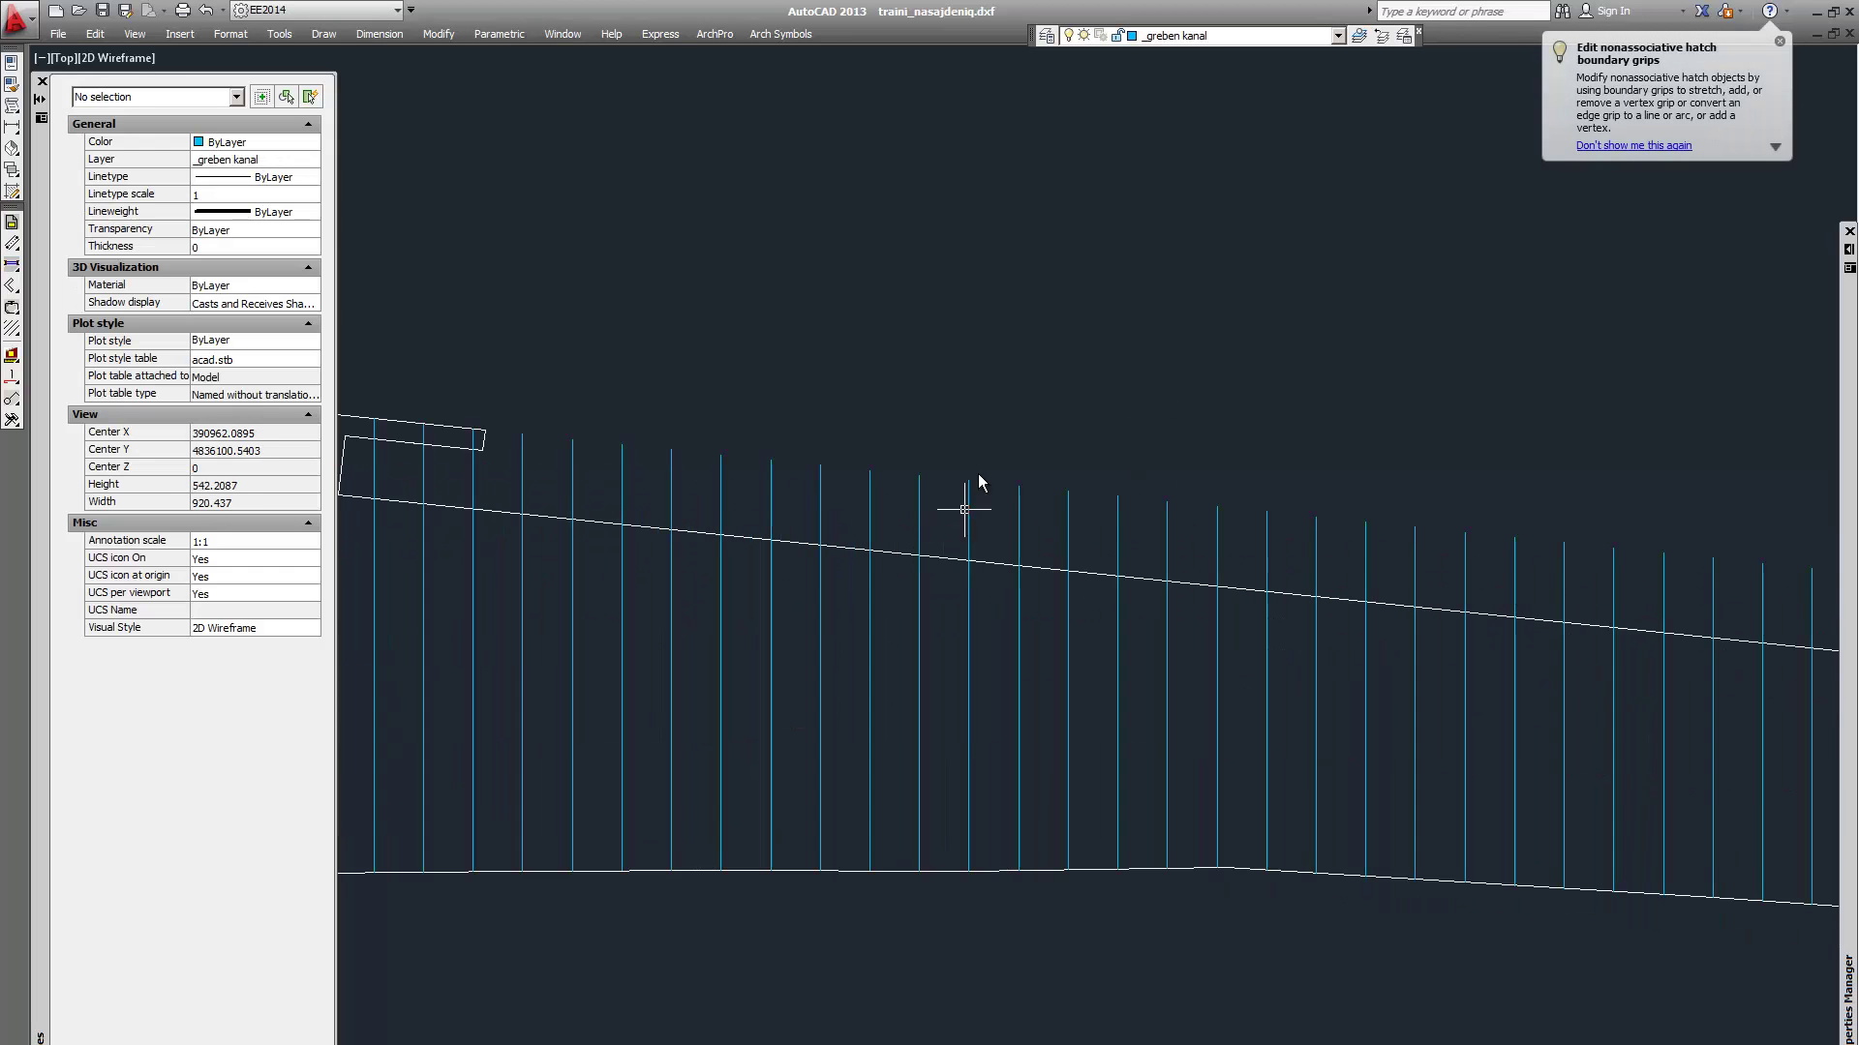
{"action": "left_click", "coordinate": [898, 531]}
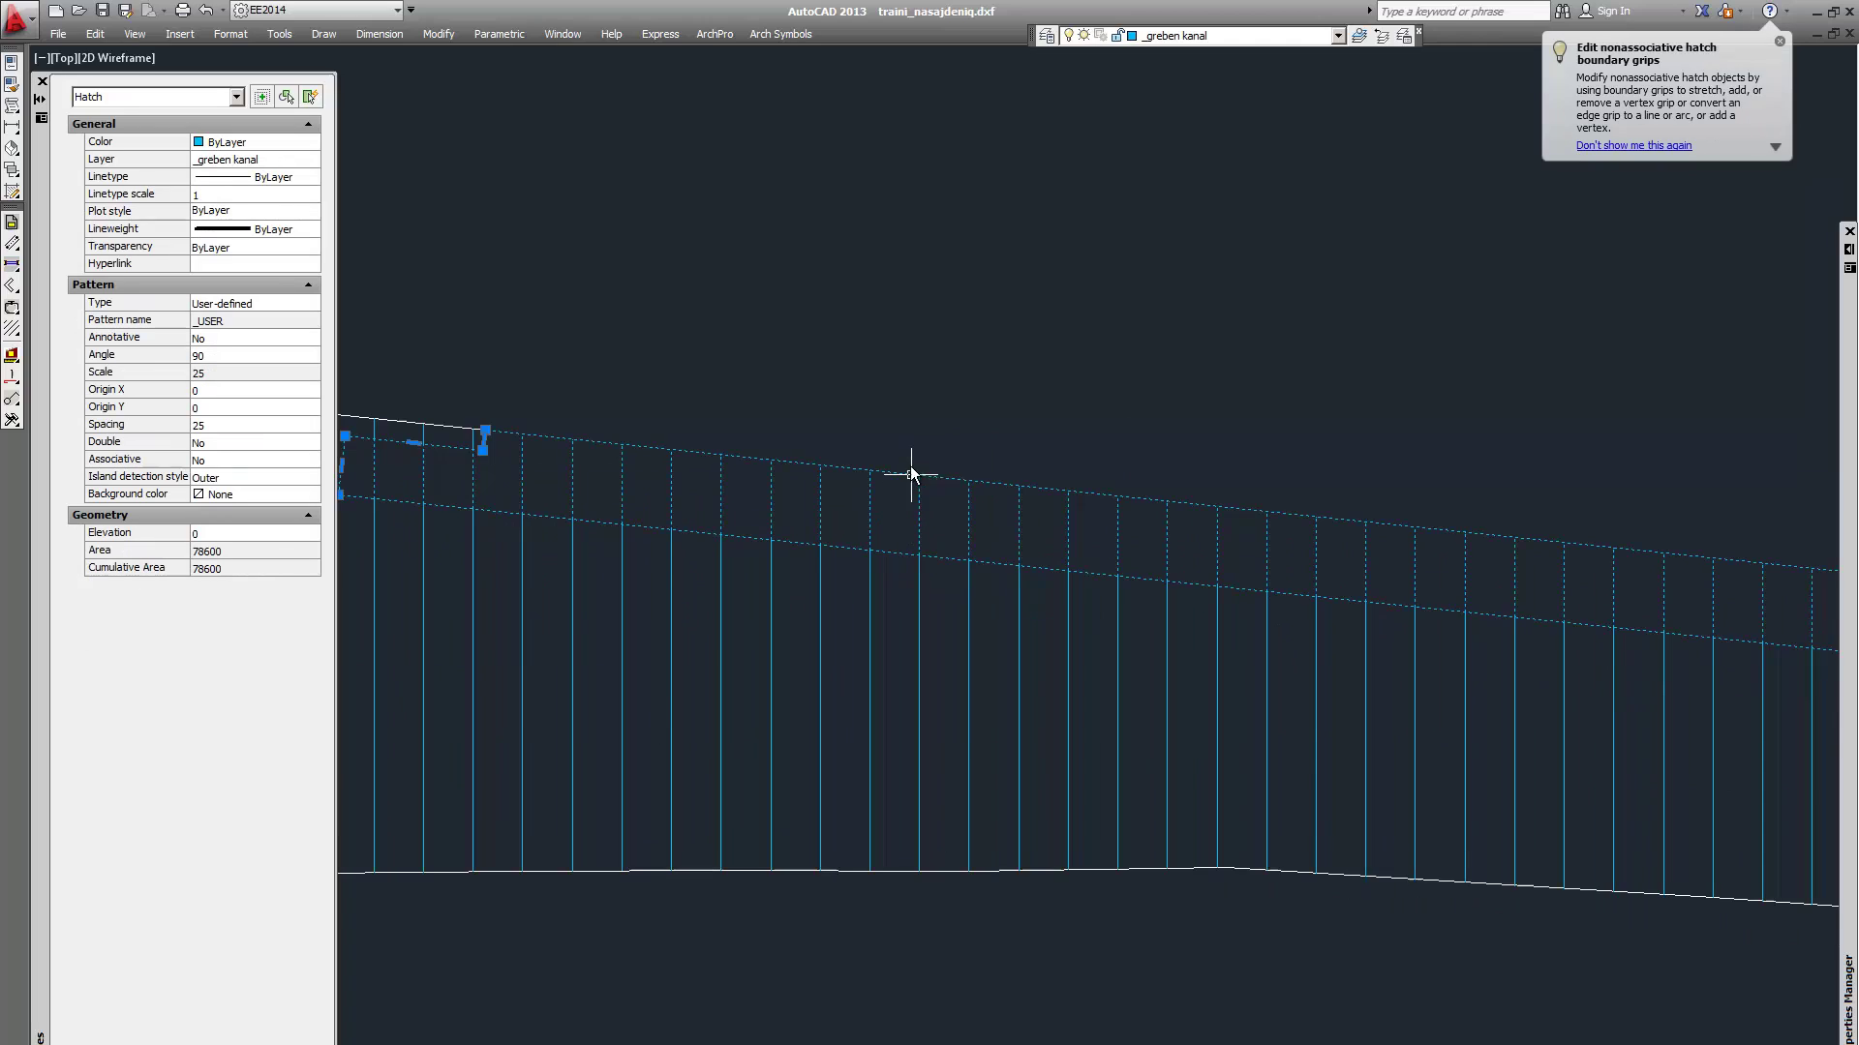
Zoom around the channel and return to the BORo_detail_2016i.dwg zoning drawing
{"action": "scroll", "coordinate": [919, 446], "scroll_direction": "down", "scroll_amount": 4}
{"action": "scroll", "coordinate": [1003, 433], "scroll_direction": "up", "scroll_amount": 5}
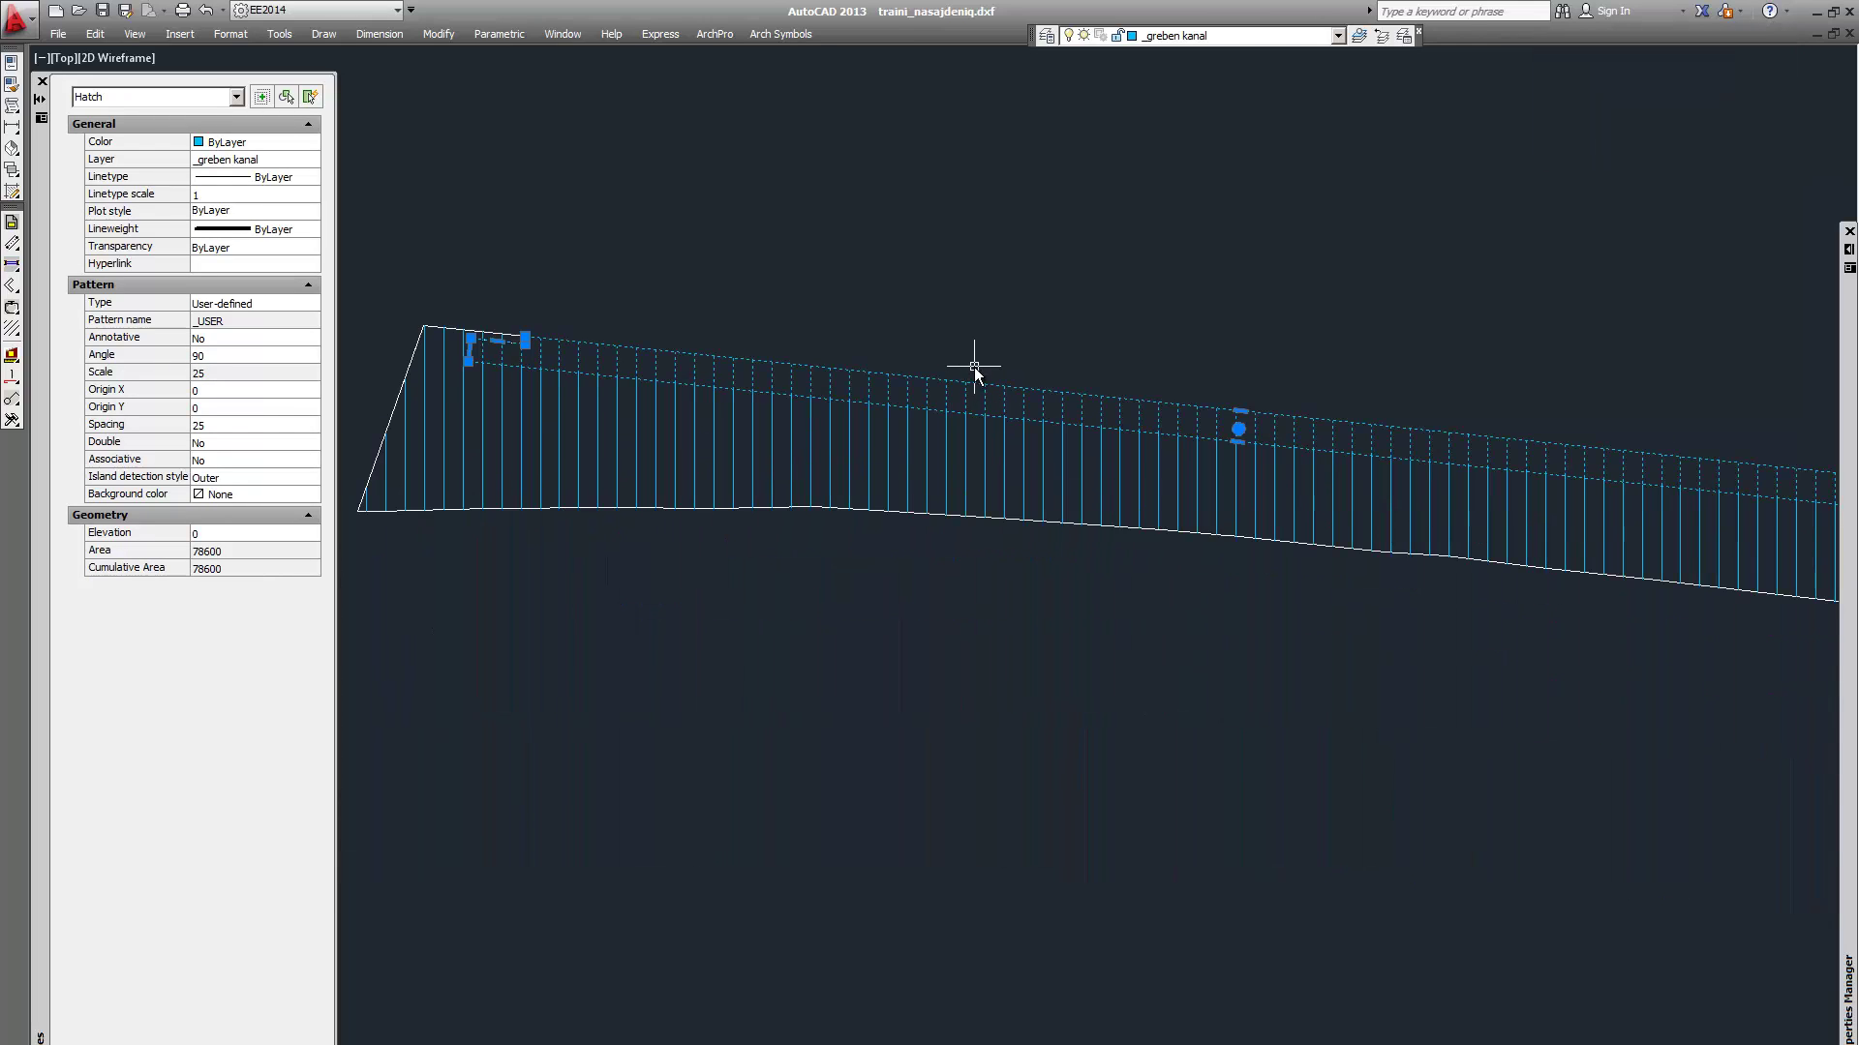
{"action": "scroll", "coordinate": [975, 370], "scroll_direction": "down", "scroll_amount": 3}
{"action": "key", "text": "Escape"}
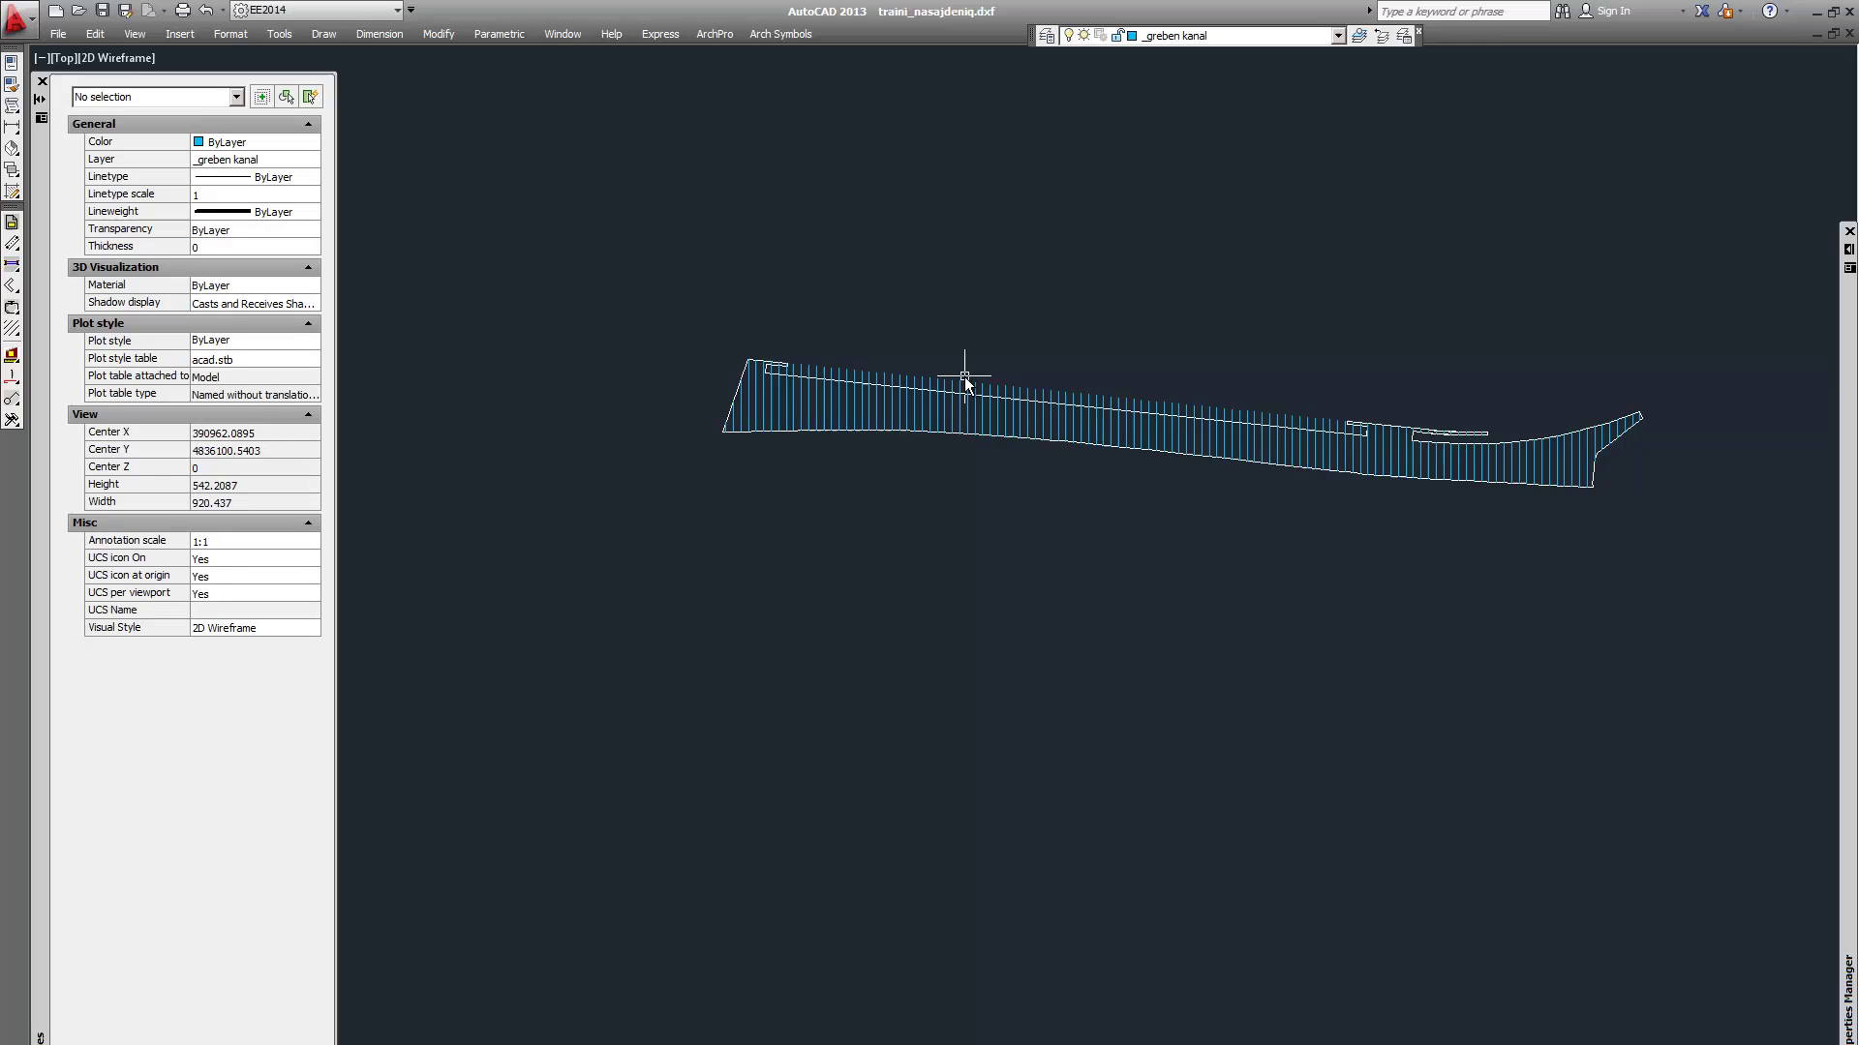
{"action": "scroll", "coordinate": [889, 382], "scroll_direction": "up", "scroll_amount": 5}
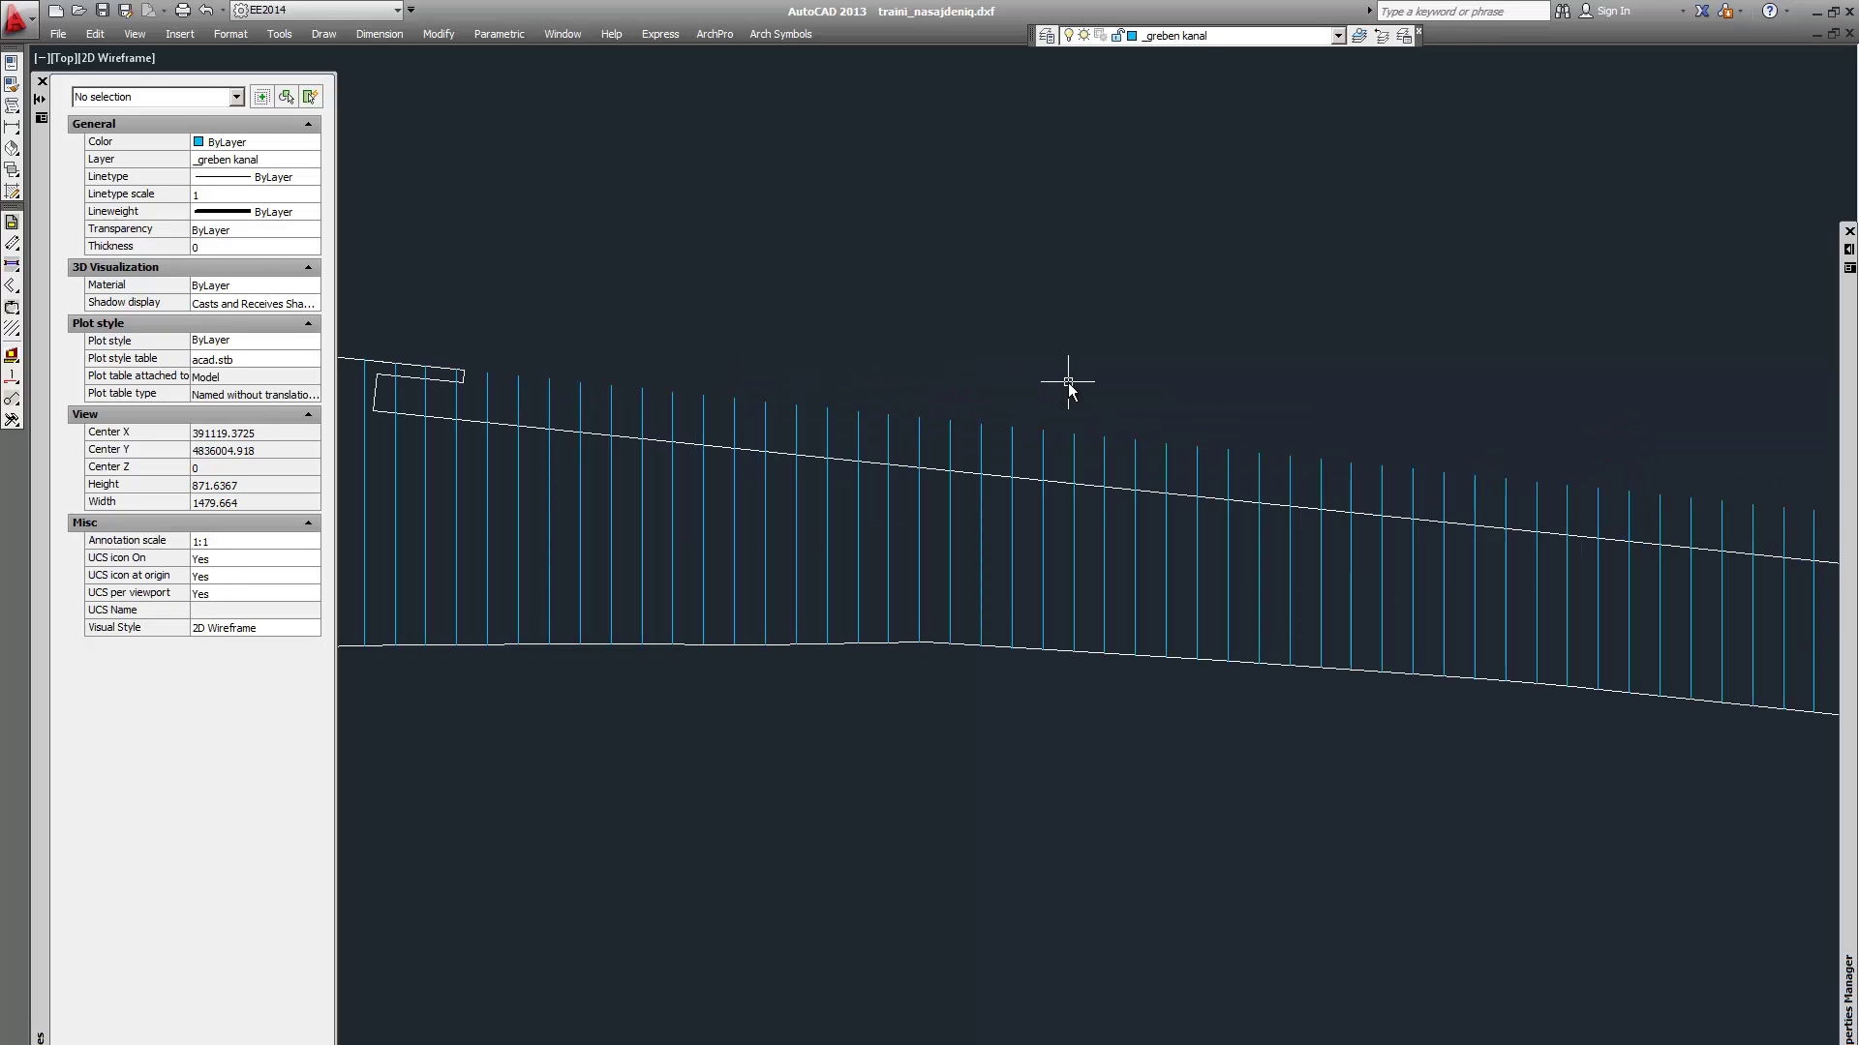
{"action": "scroll", "coordinate": [1101, 415], "scroll_direction": "down", "scroll_amount": 2}
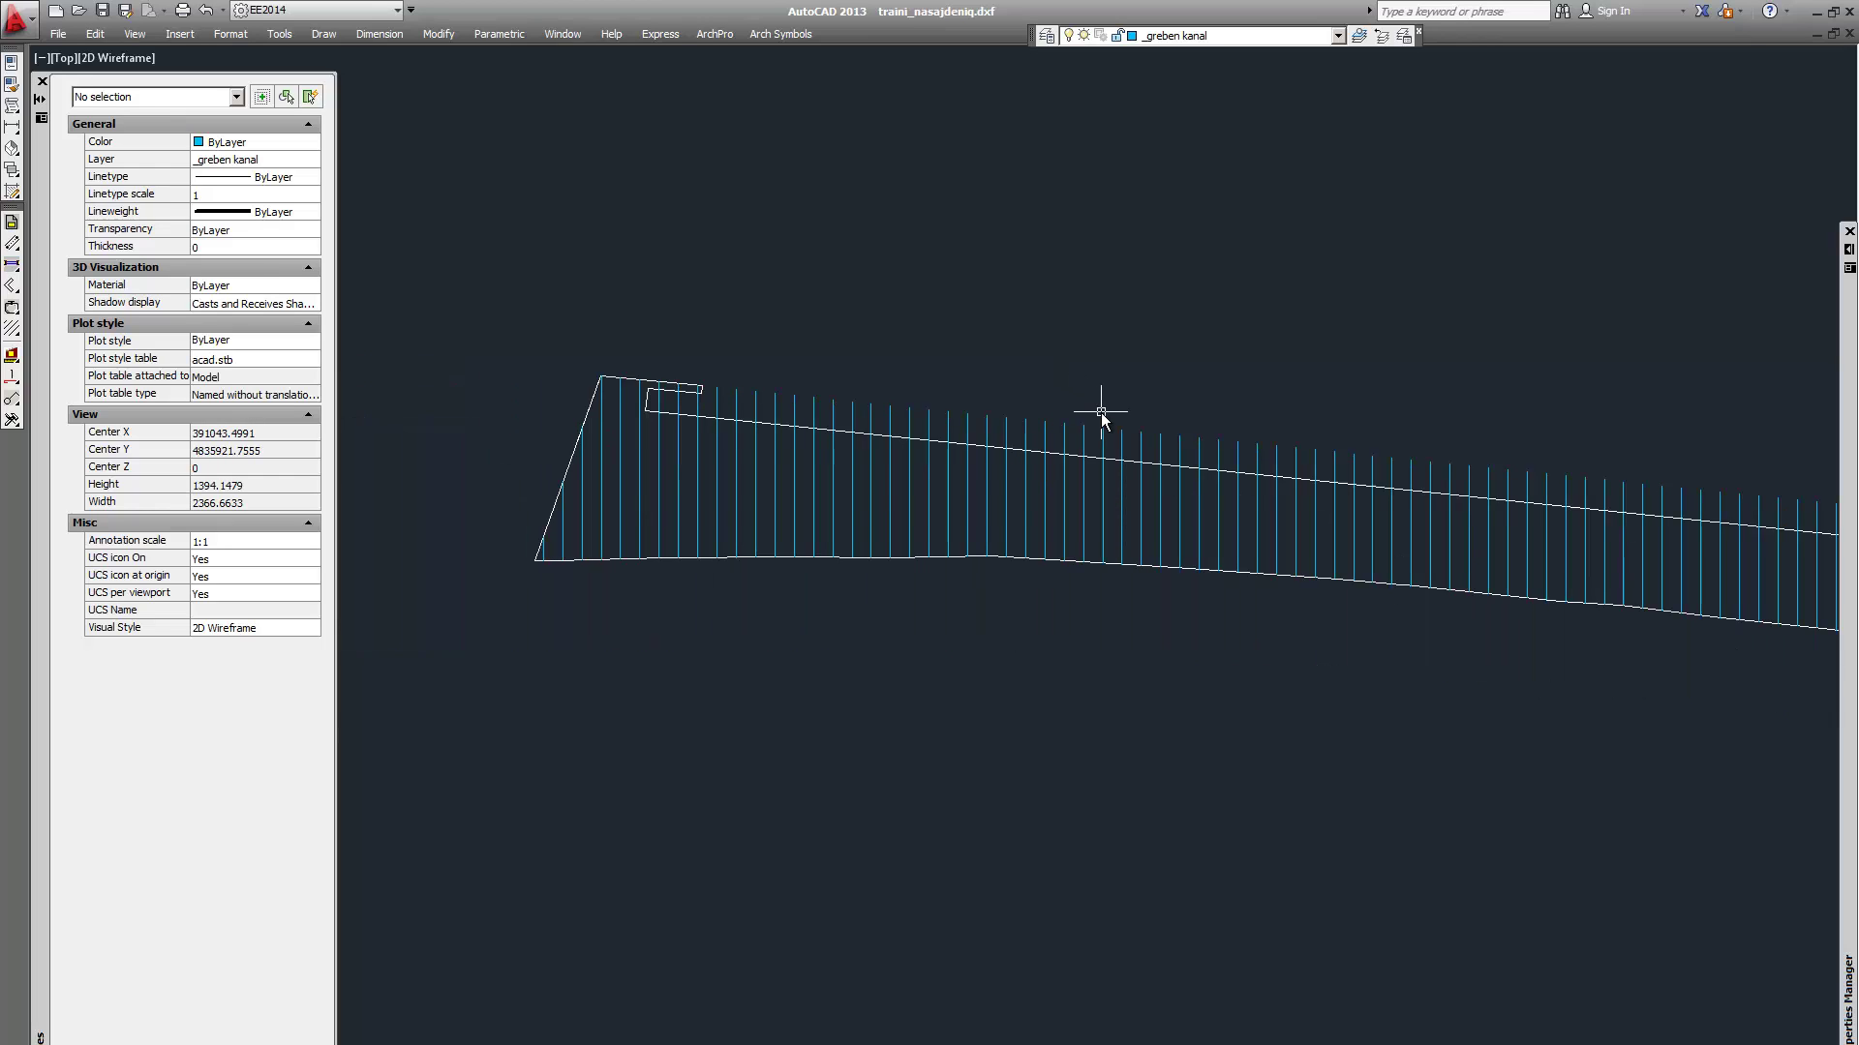
{"action": "scroll", "coordinate": [1036, 394], "scroll_direction": "down", "scroll_amount": 2}
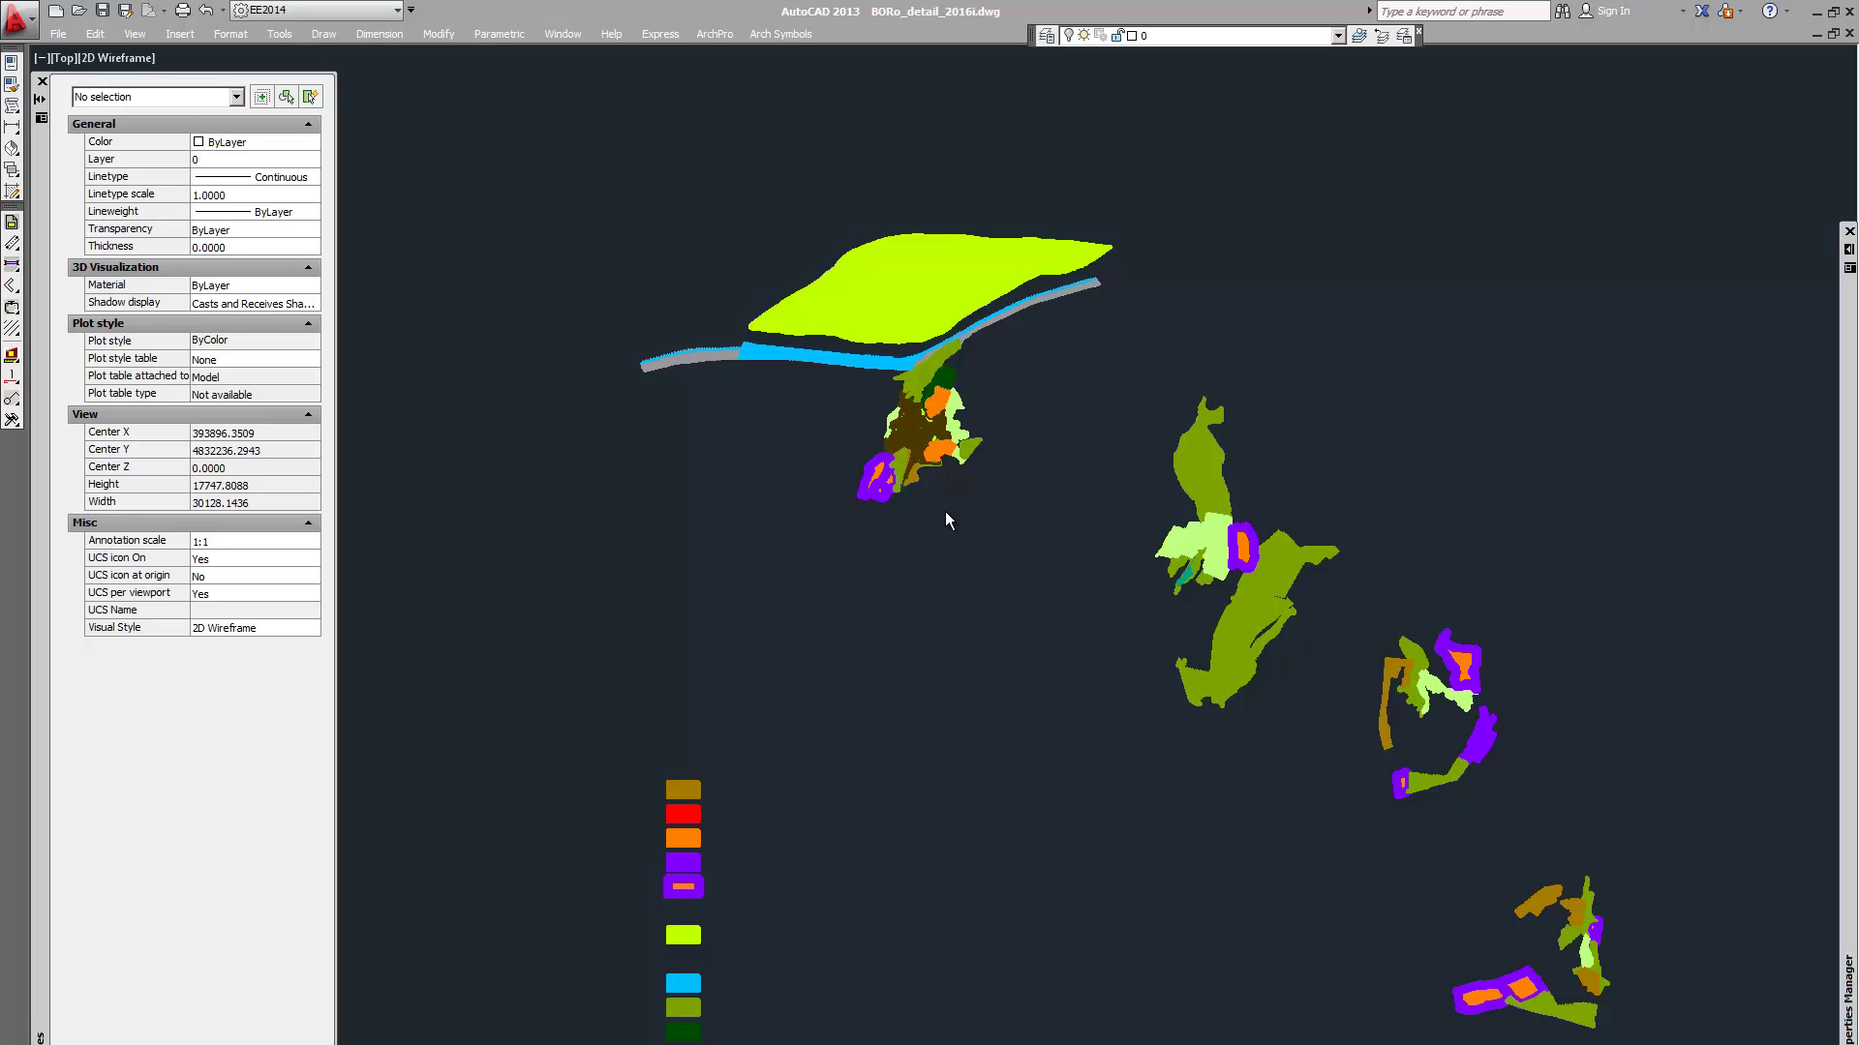
Move and enlarge the Zones folder window over the drawing
{"action": "scroll", "coordinate": [945, 517], "scroll_direction": "up", "scroll_amount": 6}
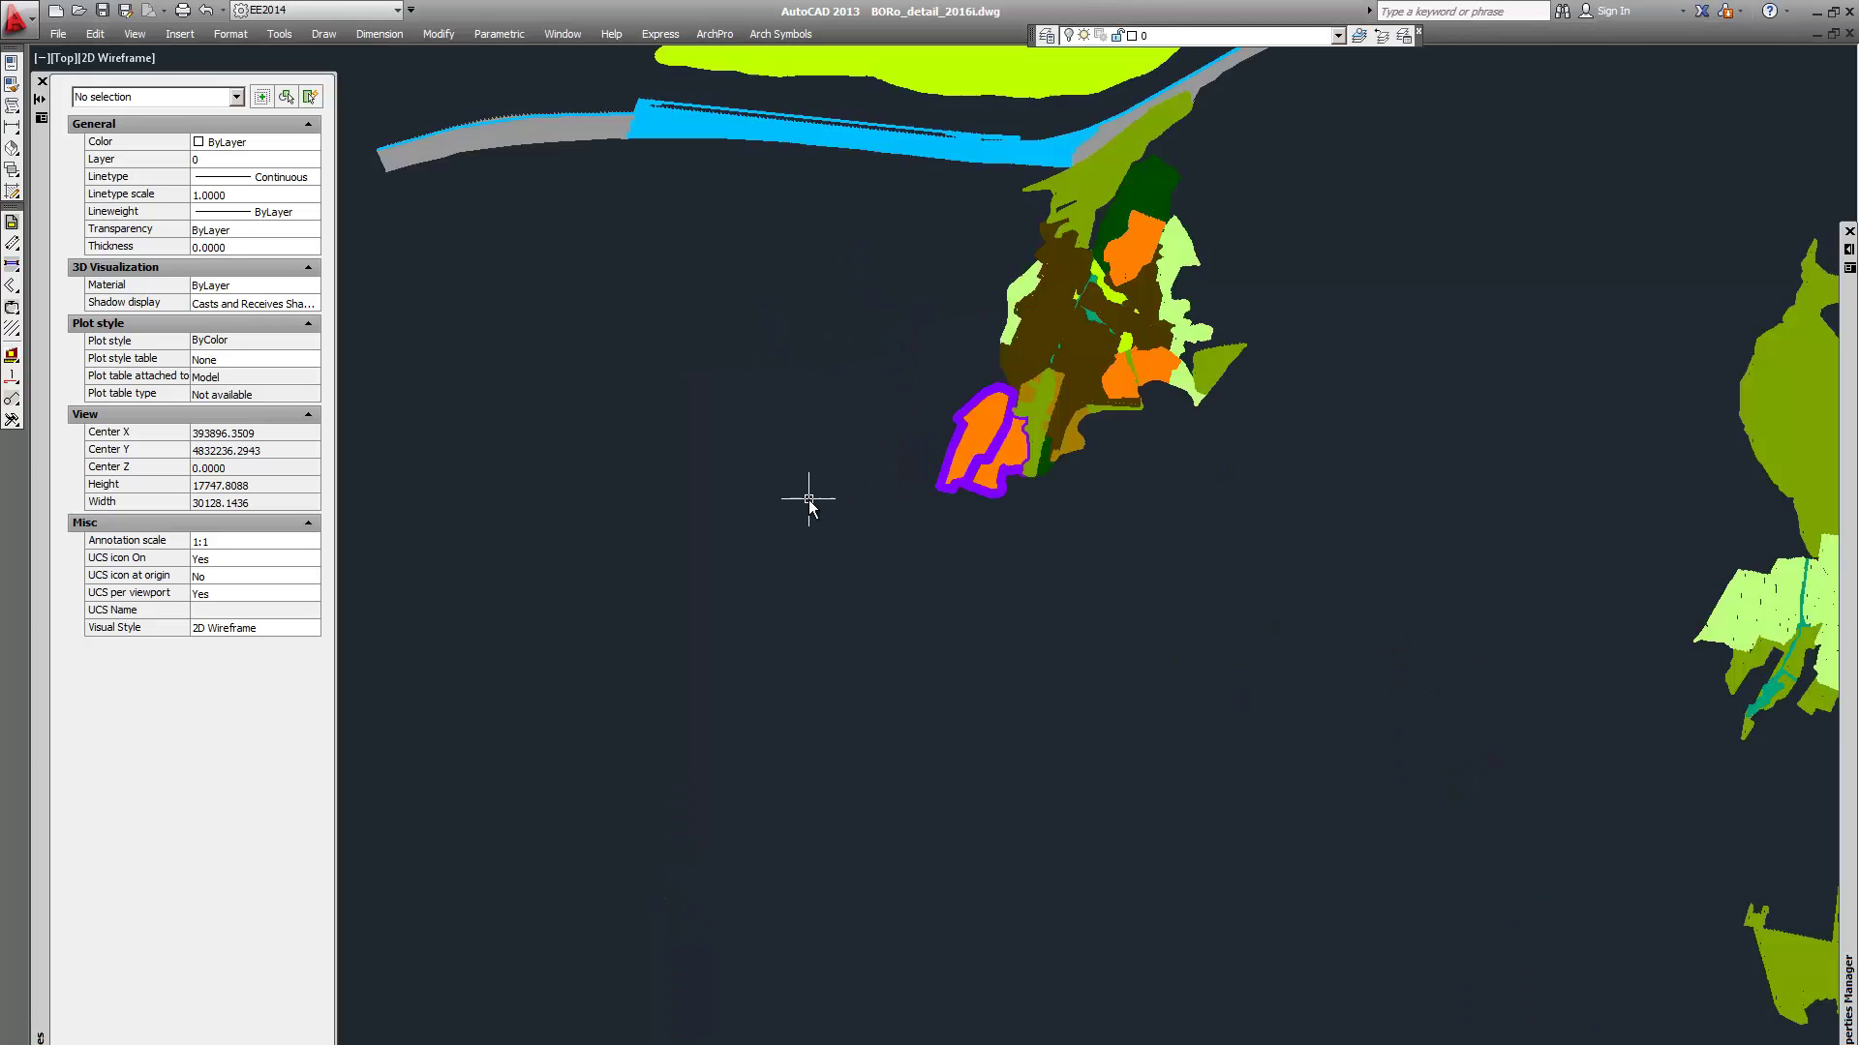
{"action": "scroll", "coordinate": [1065, 466], "scroll_direction": "down", "scroll_amount": 3}
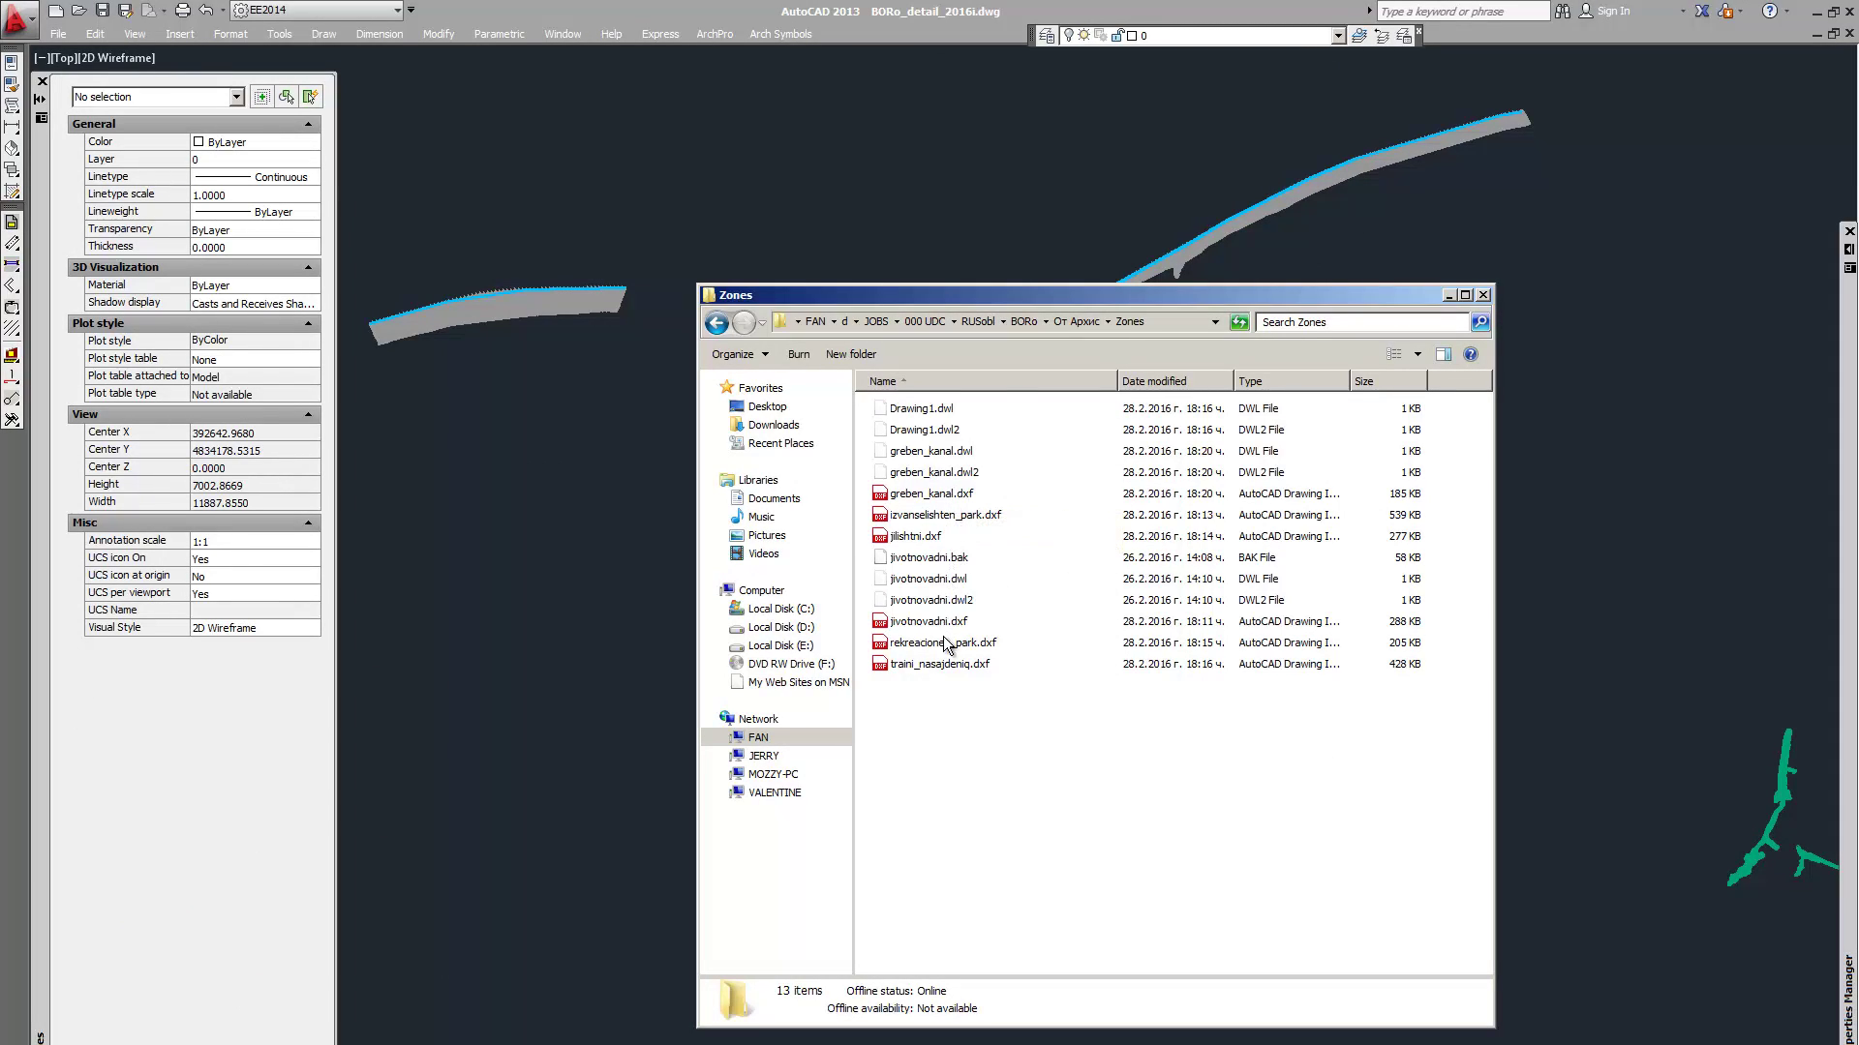
{"action": "left_click_drag", "start_coordinate": [1011, 296], "coordinate": [762, 392]}
{"action": "left_click_drag", "start_coordinate": [1013, 375], "coordinate": [1013, 283]}
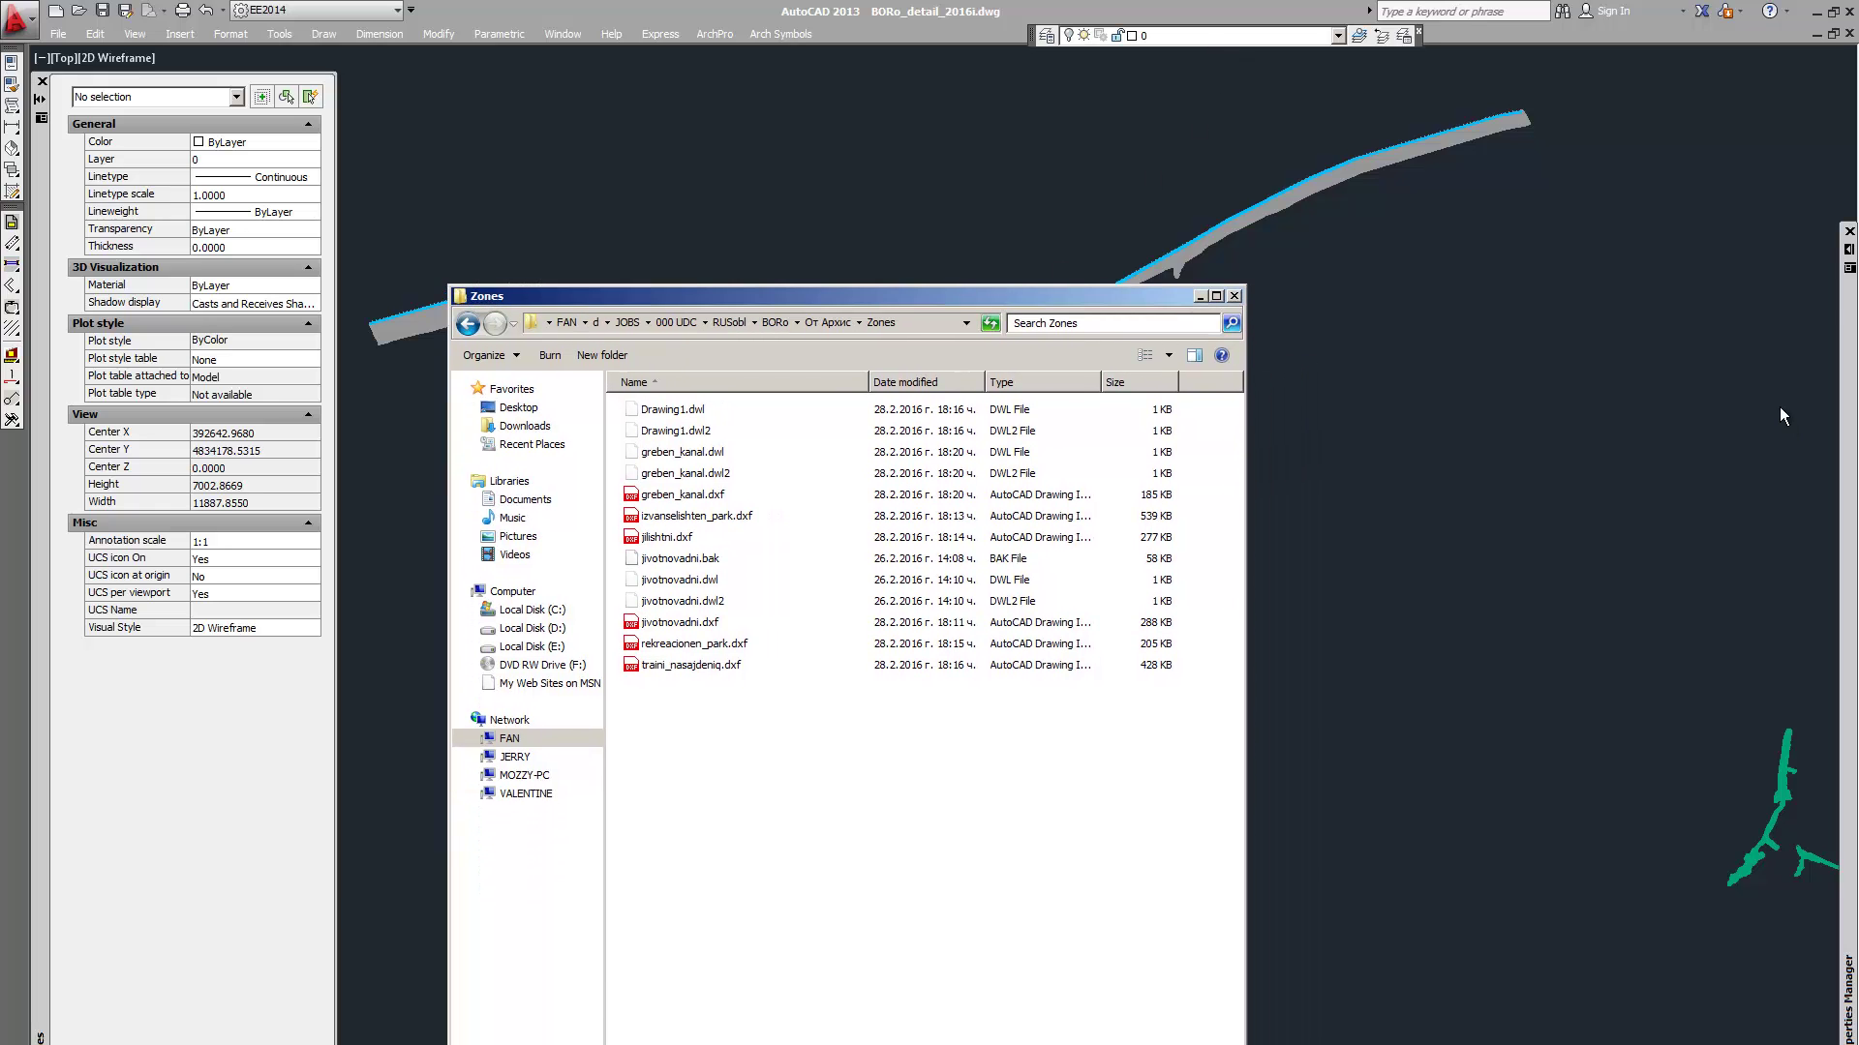
Show the layer list sorted by Freeze with Auto-hide off, beside the Zones folder
{"action": "left_click", "coordinate": [1851, 400]}
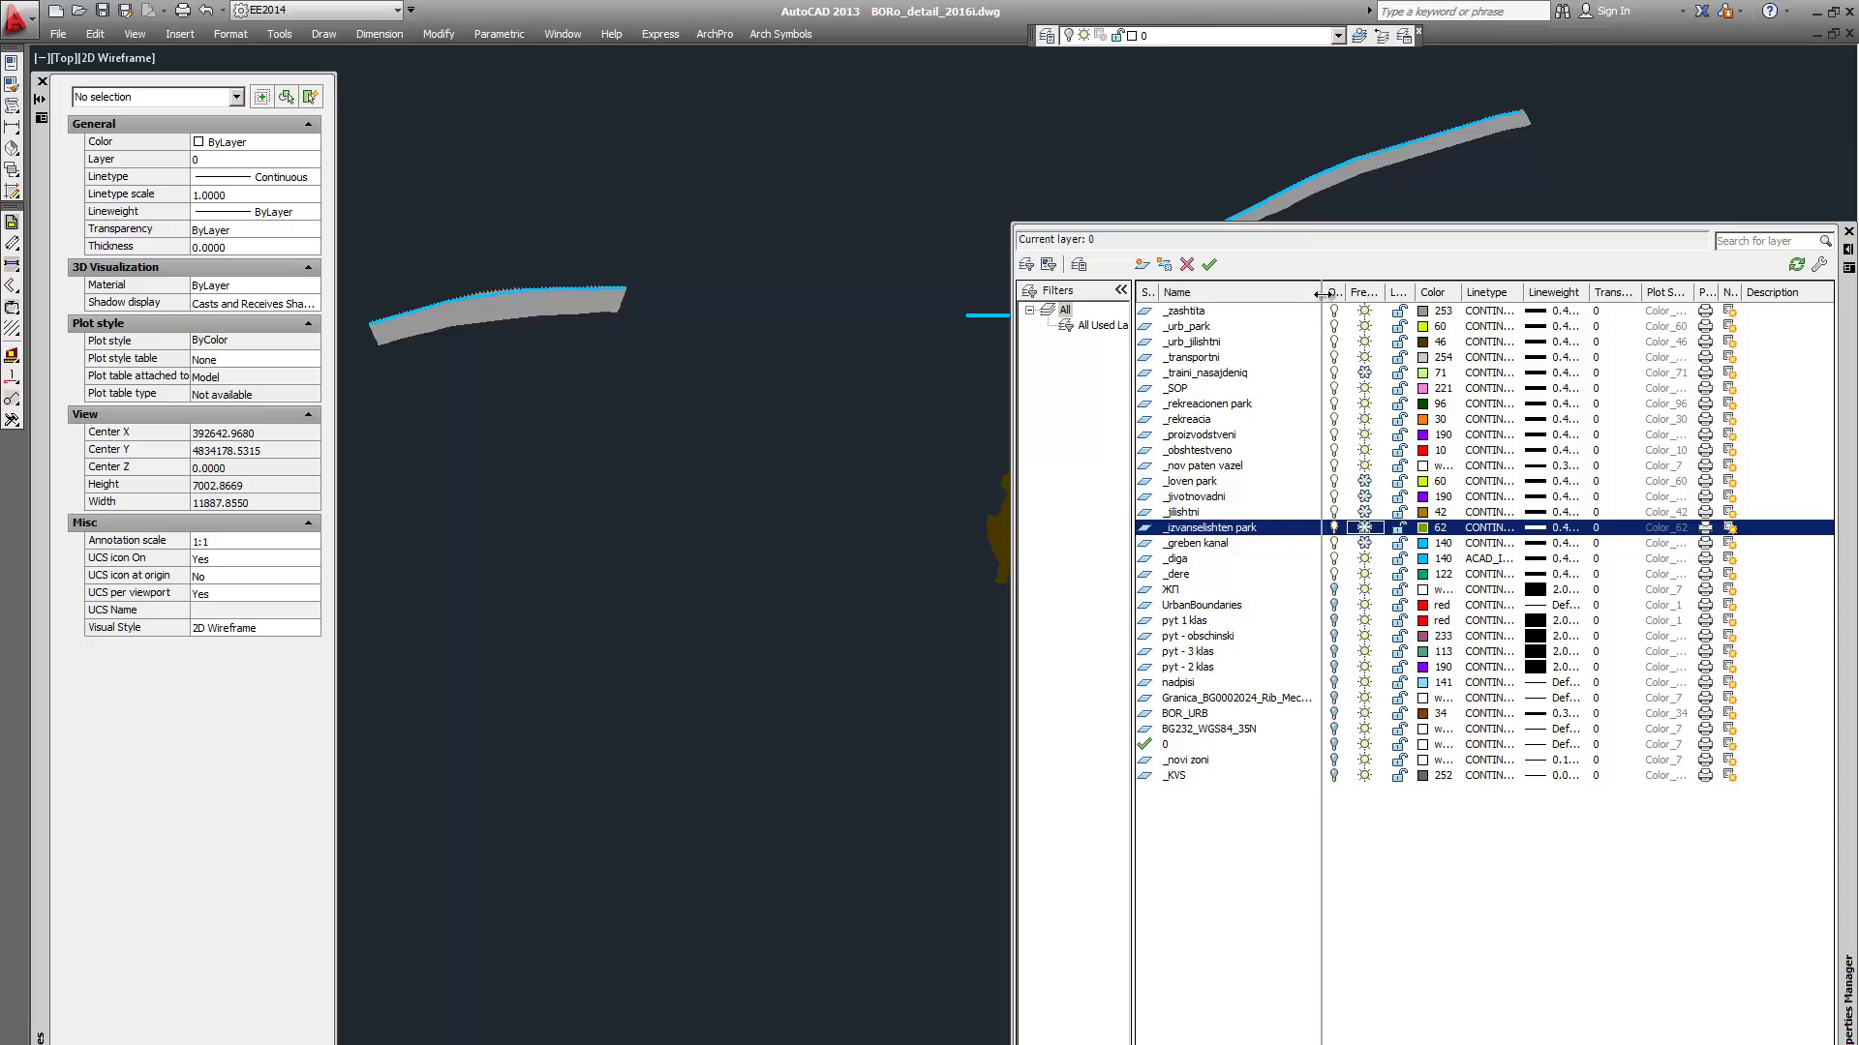
{"action": "left_click", "coordinate": [1360, 295]}
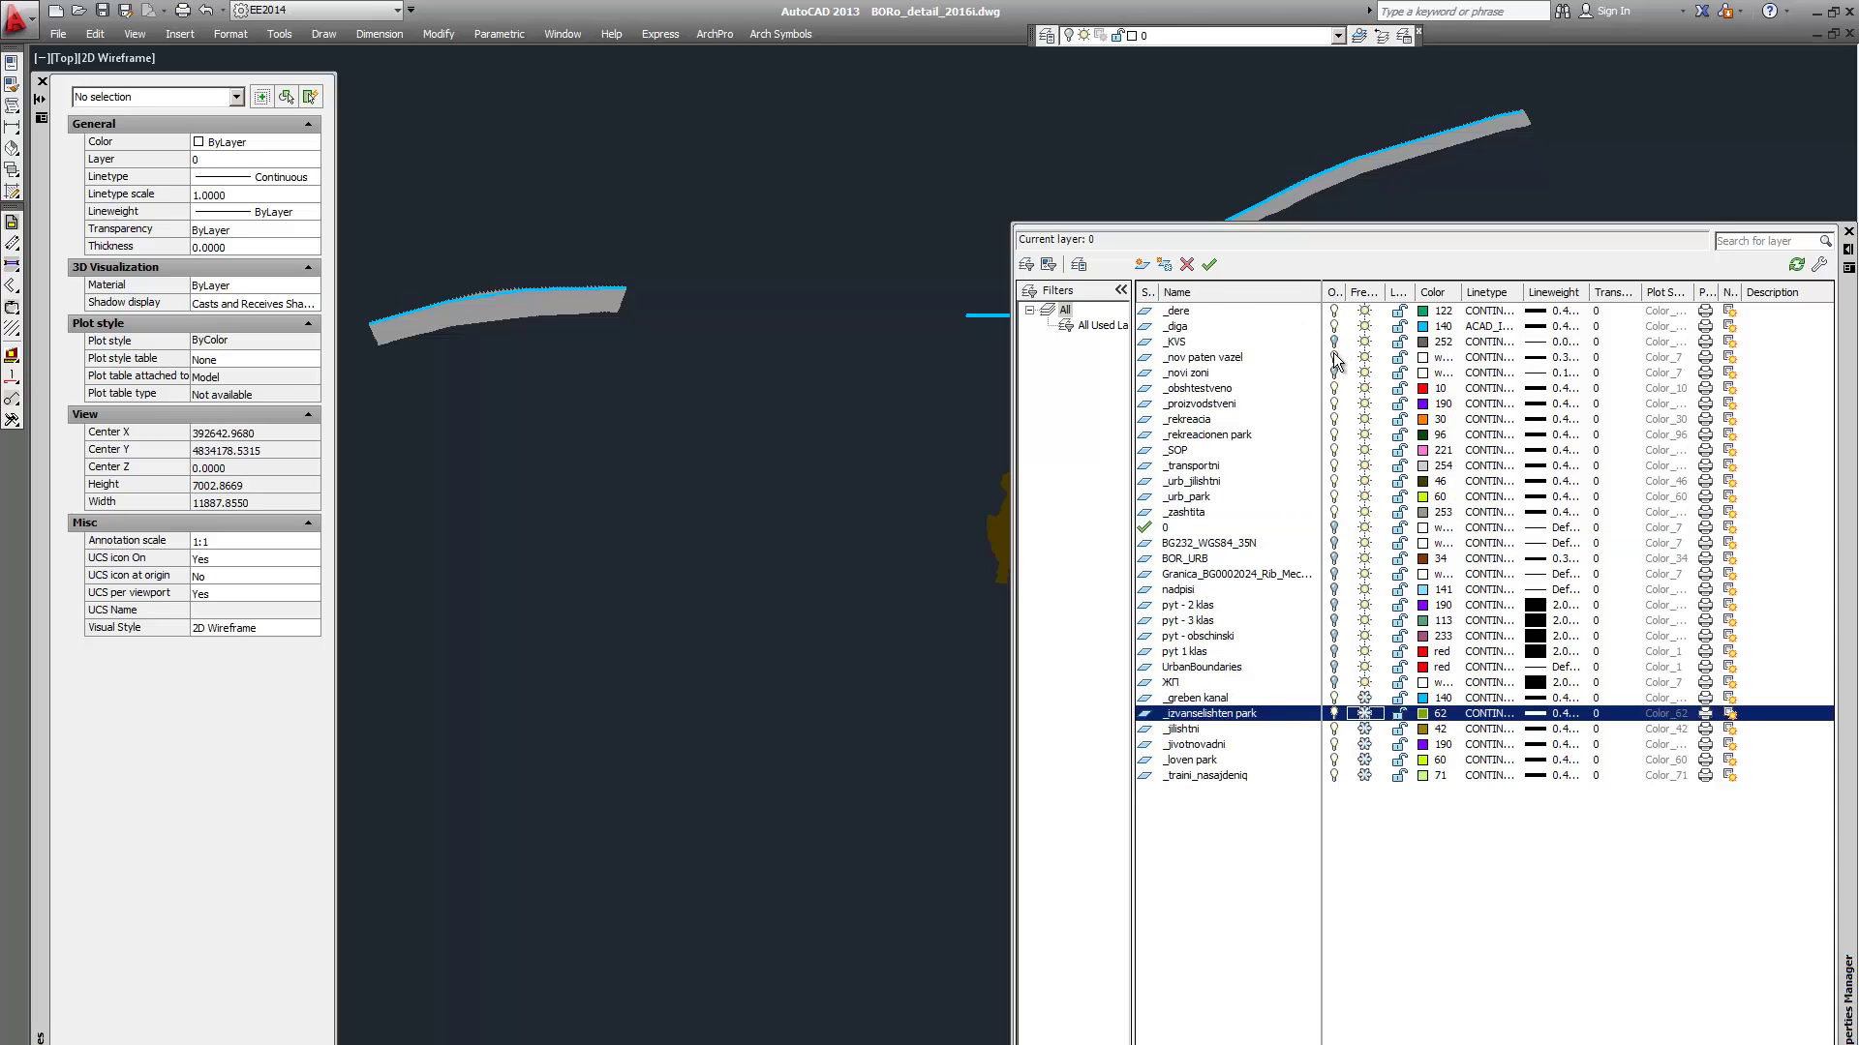
{"action": "left_click", "coordinate": [1230, 774]}
{"action": "key", "text": "alt+Tab"}
{"action": "key", "text": "Tab"}
{"action": "key", "text": "Tab"}
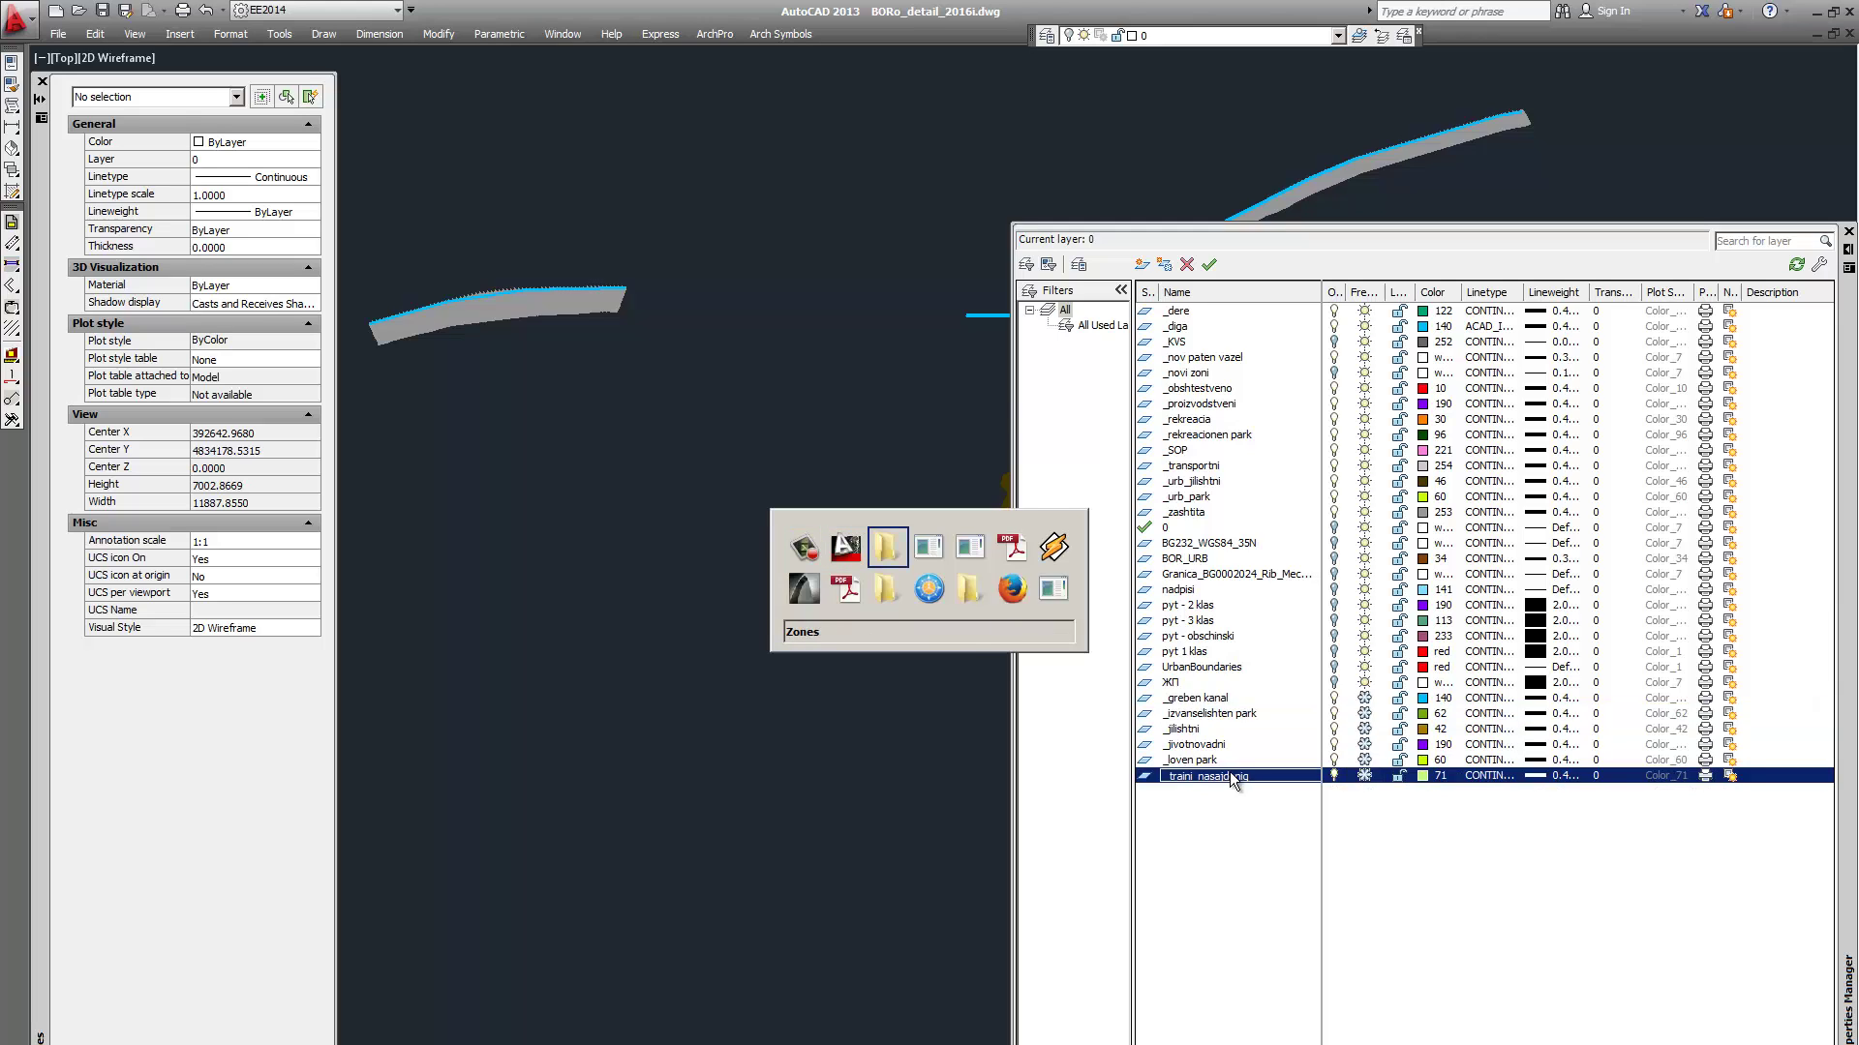
{"action": "left_click_drag", "start_coordinate": [809, 295], "coordinate": [648, 243]}
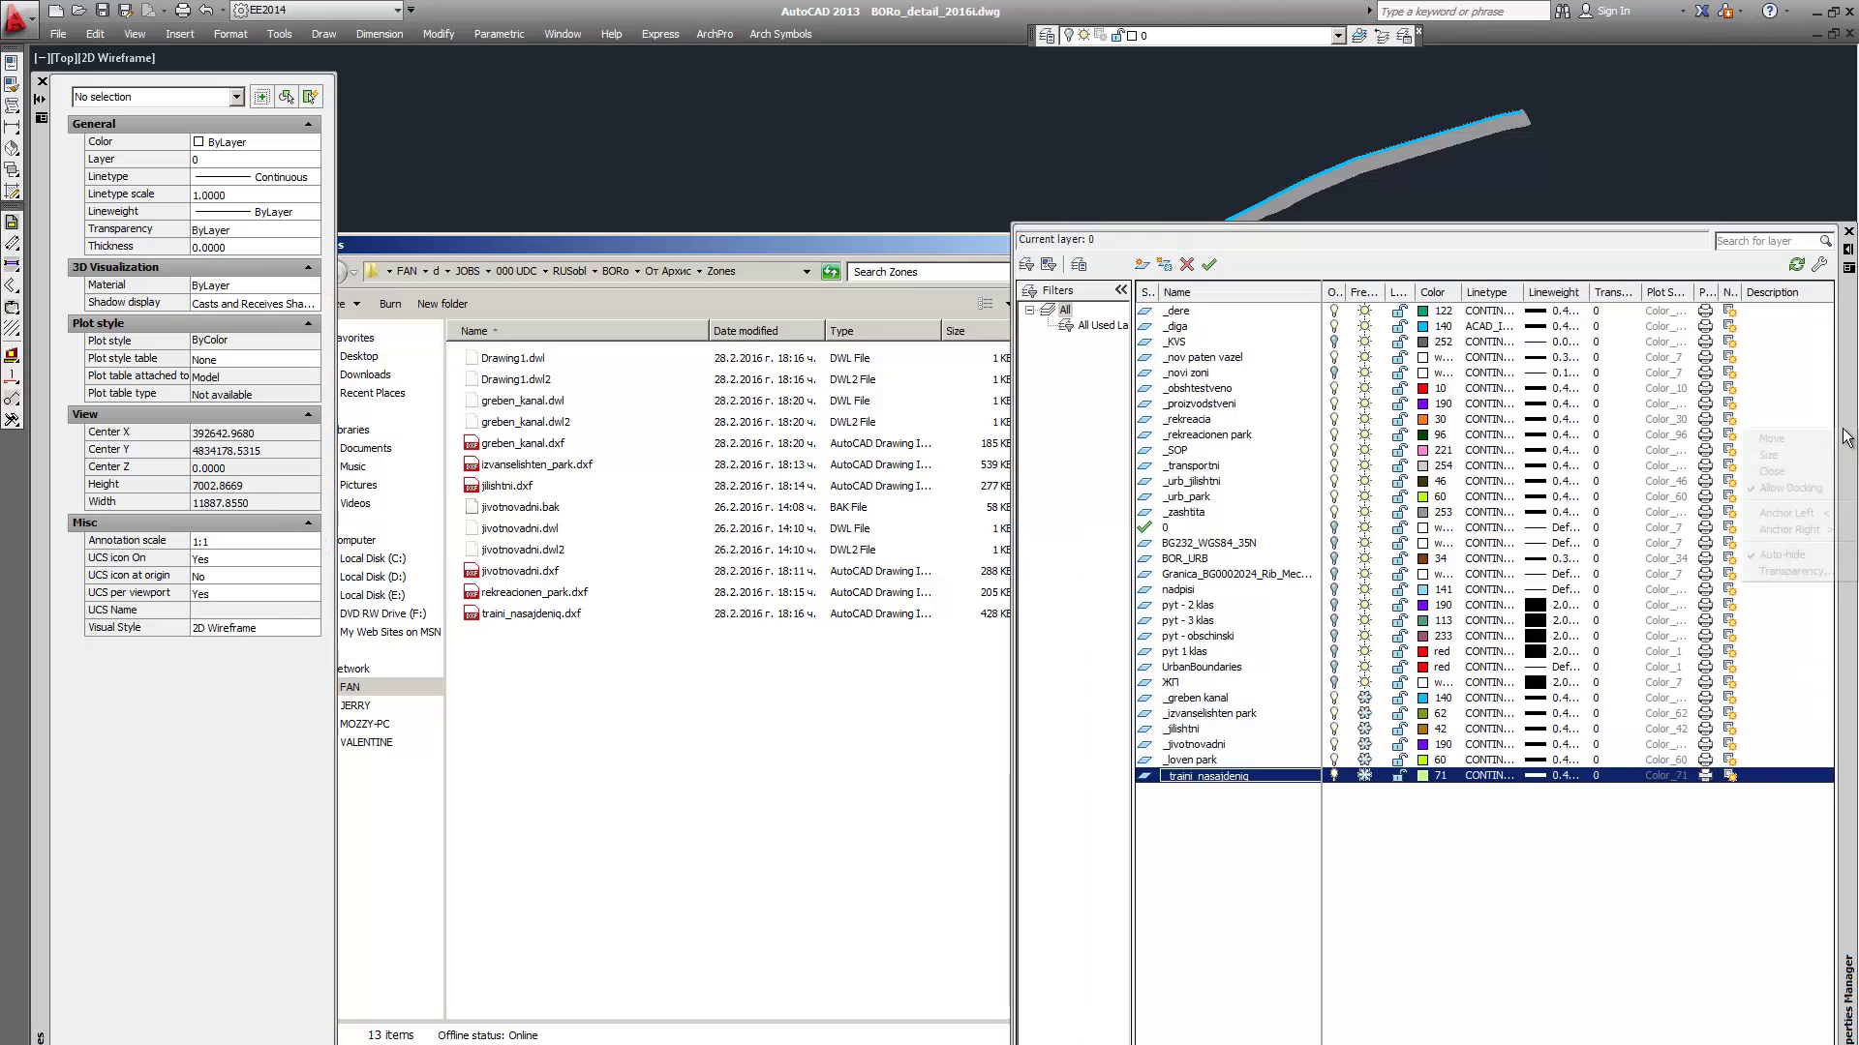
{"action": "right_click", "coordinate": [1848, 429]}
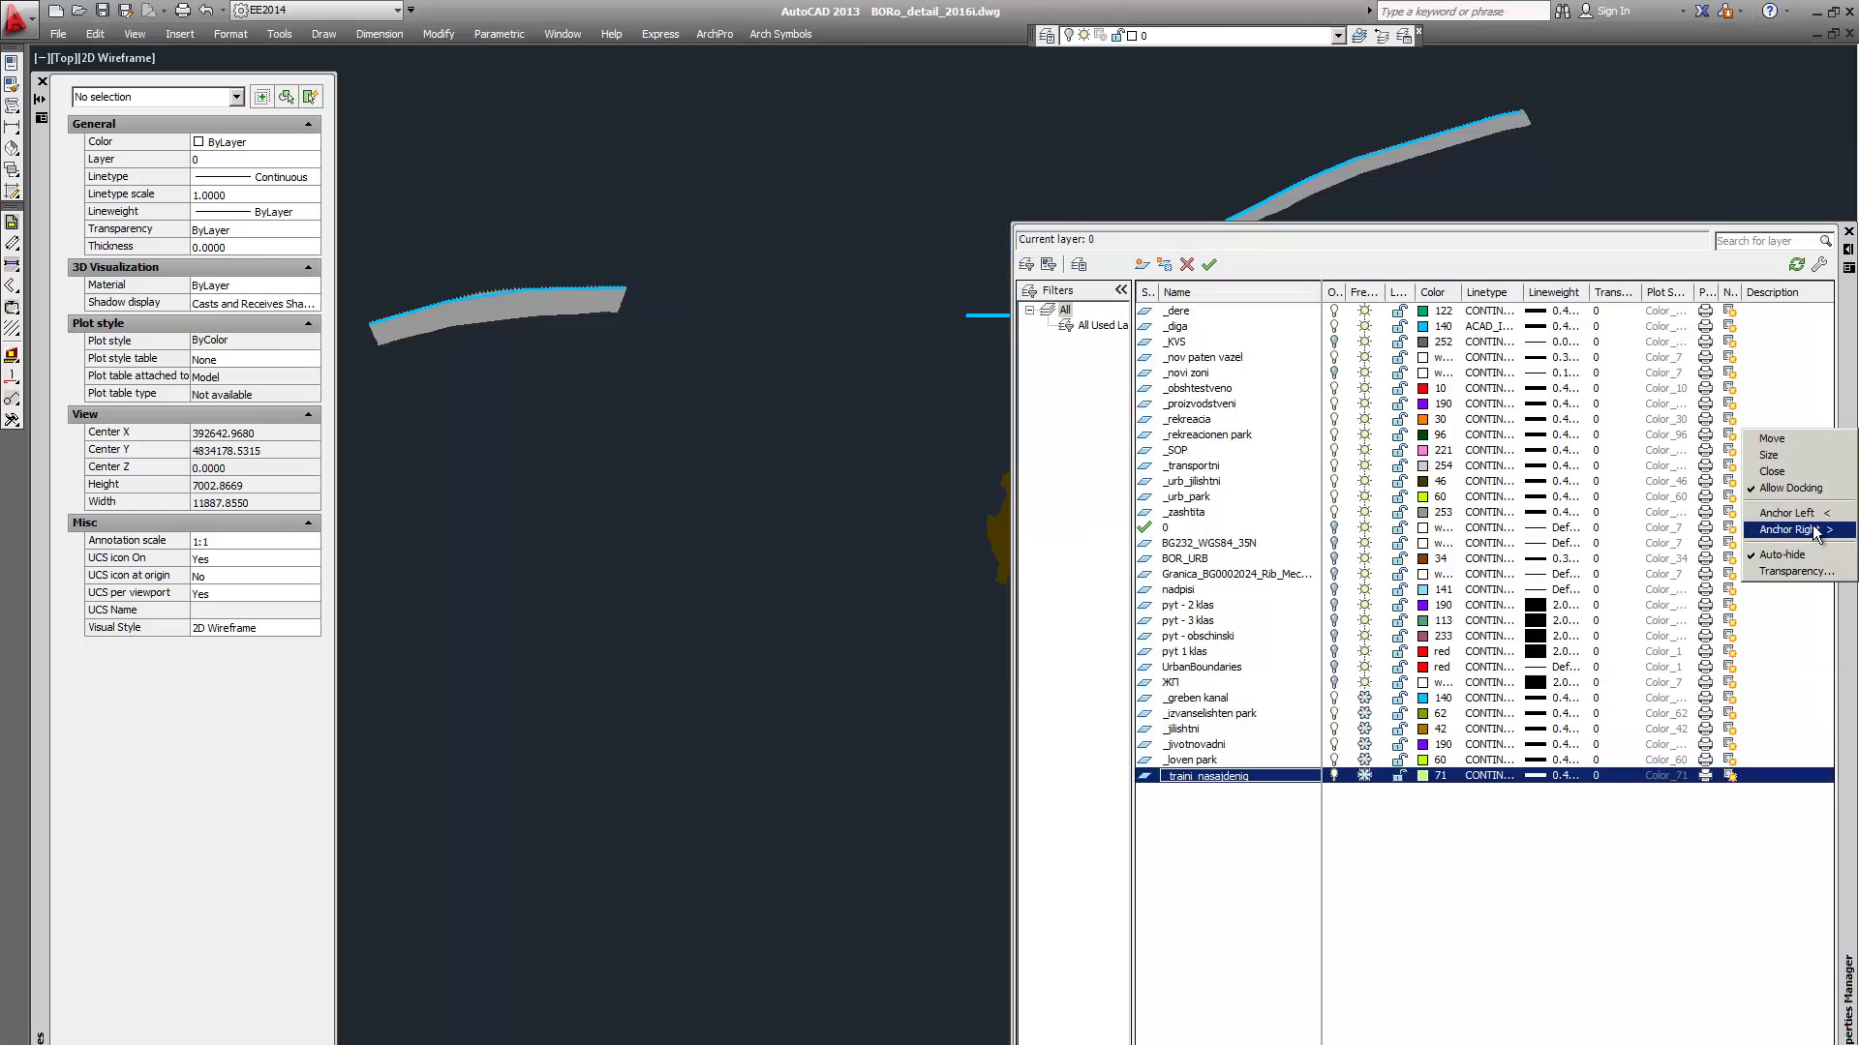
{"action": "left_click", "coordinate": [1781, 559]}
{"action": "left_click", "coordinate": [1004, 562]}
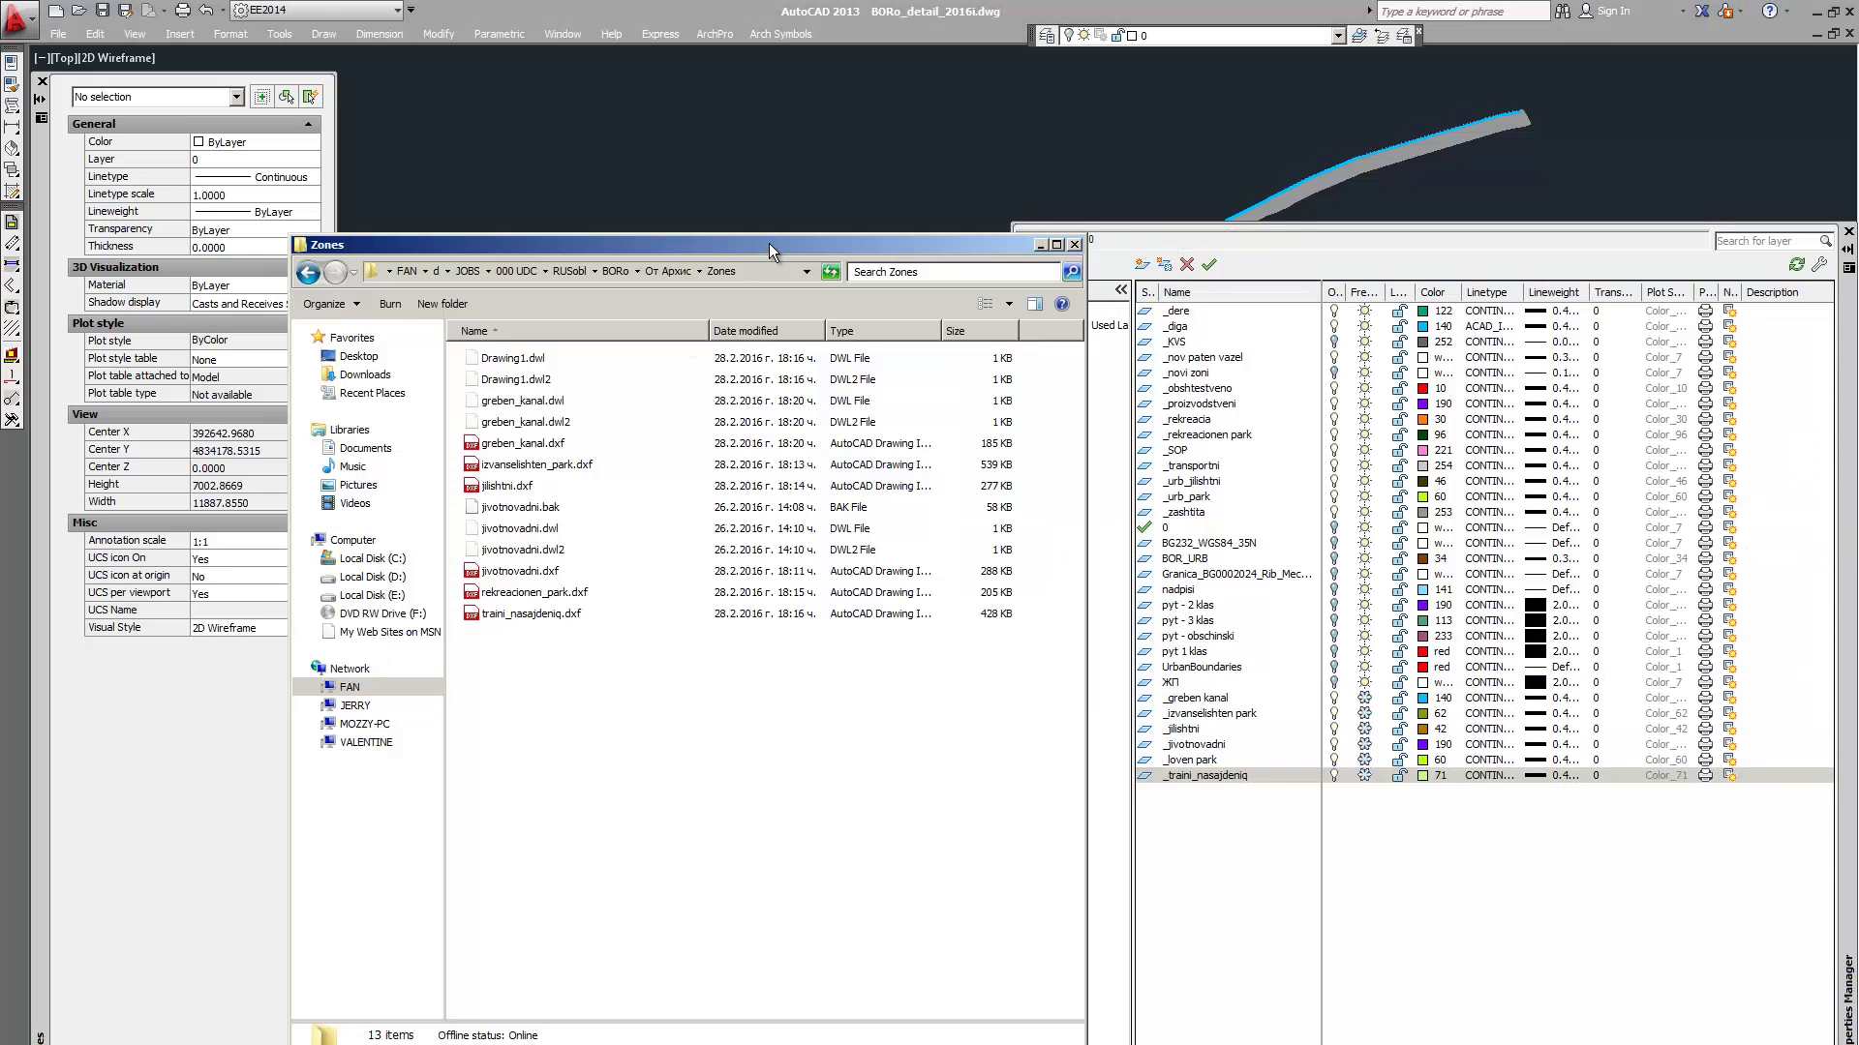
{"action": "left_click_drag", "start_coordinate": [769, 244], "coordinate": [681, 287]}
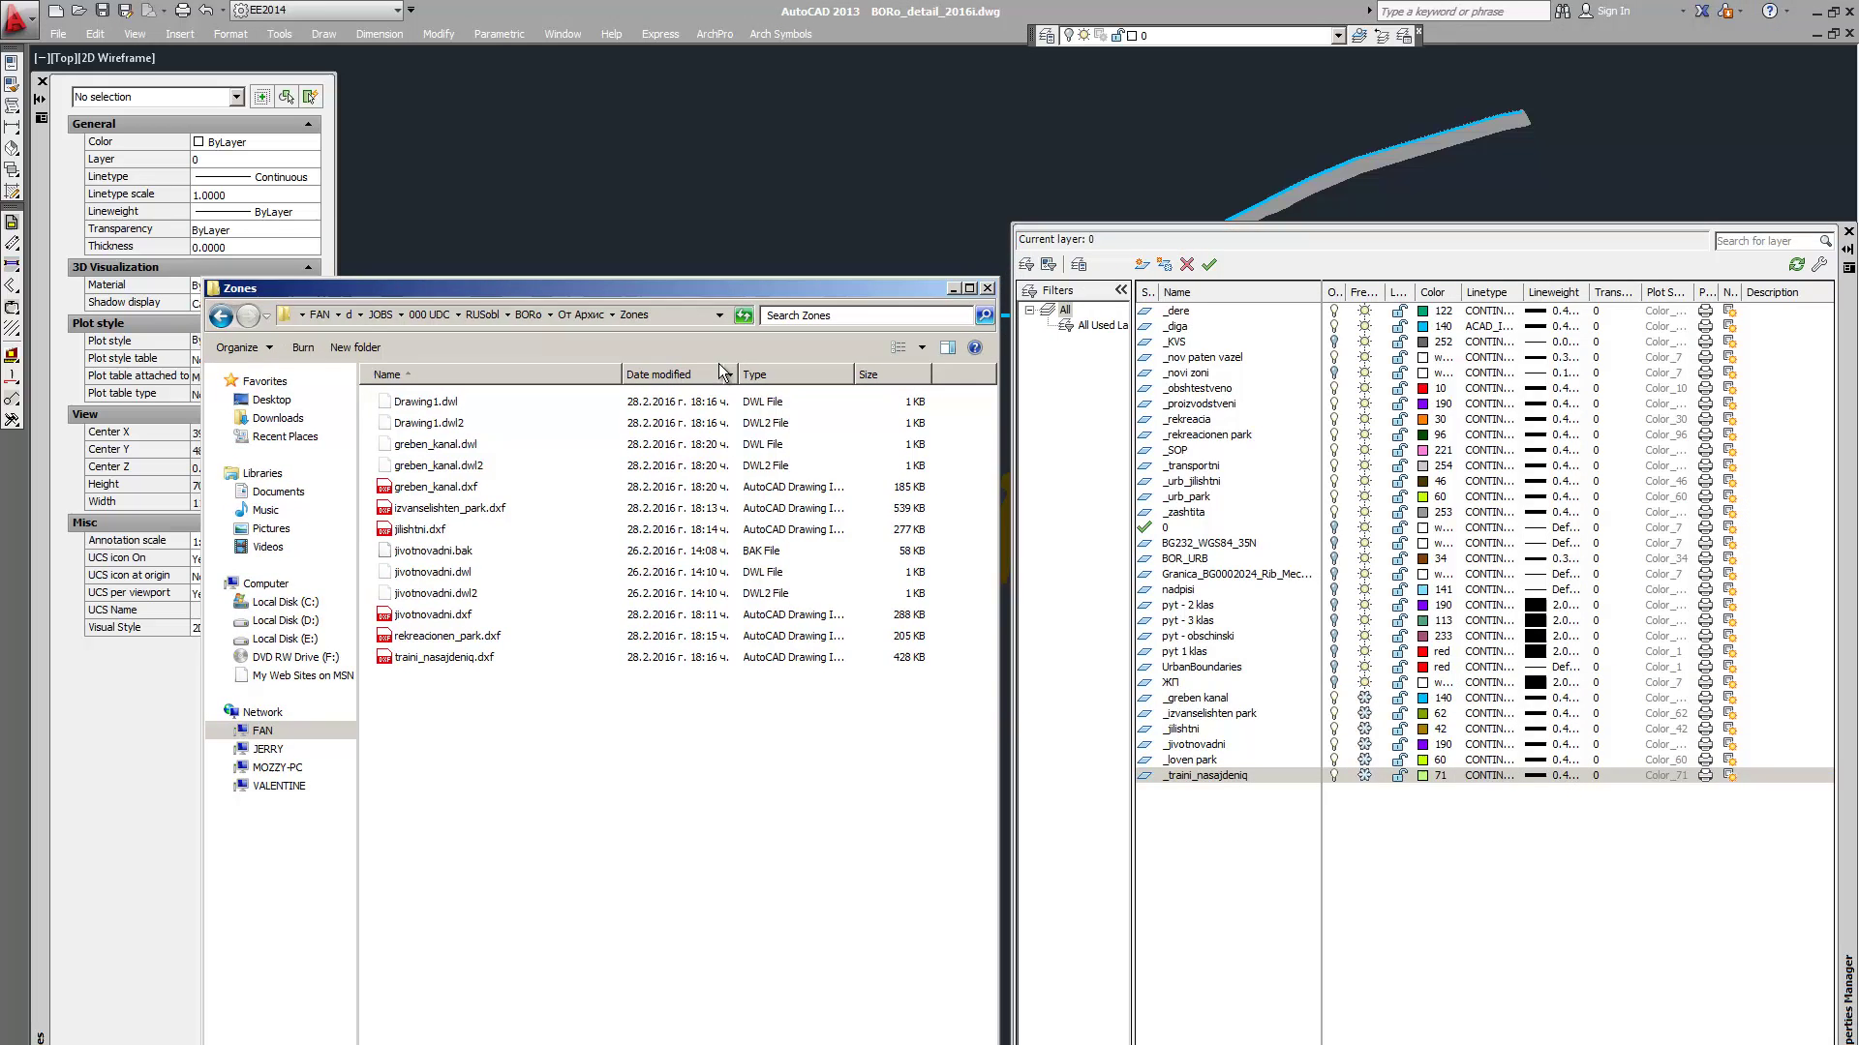
{"action": "left_click", "coordinate": [769, 374]}
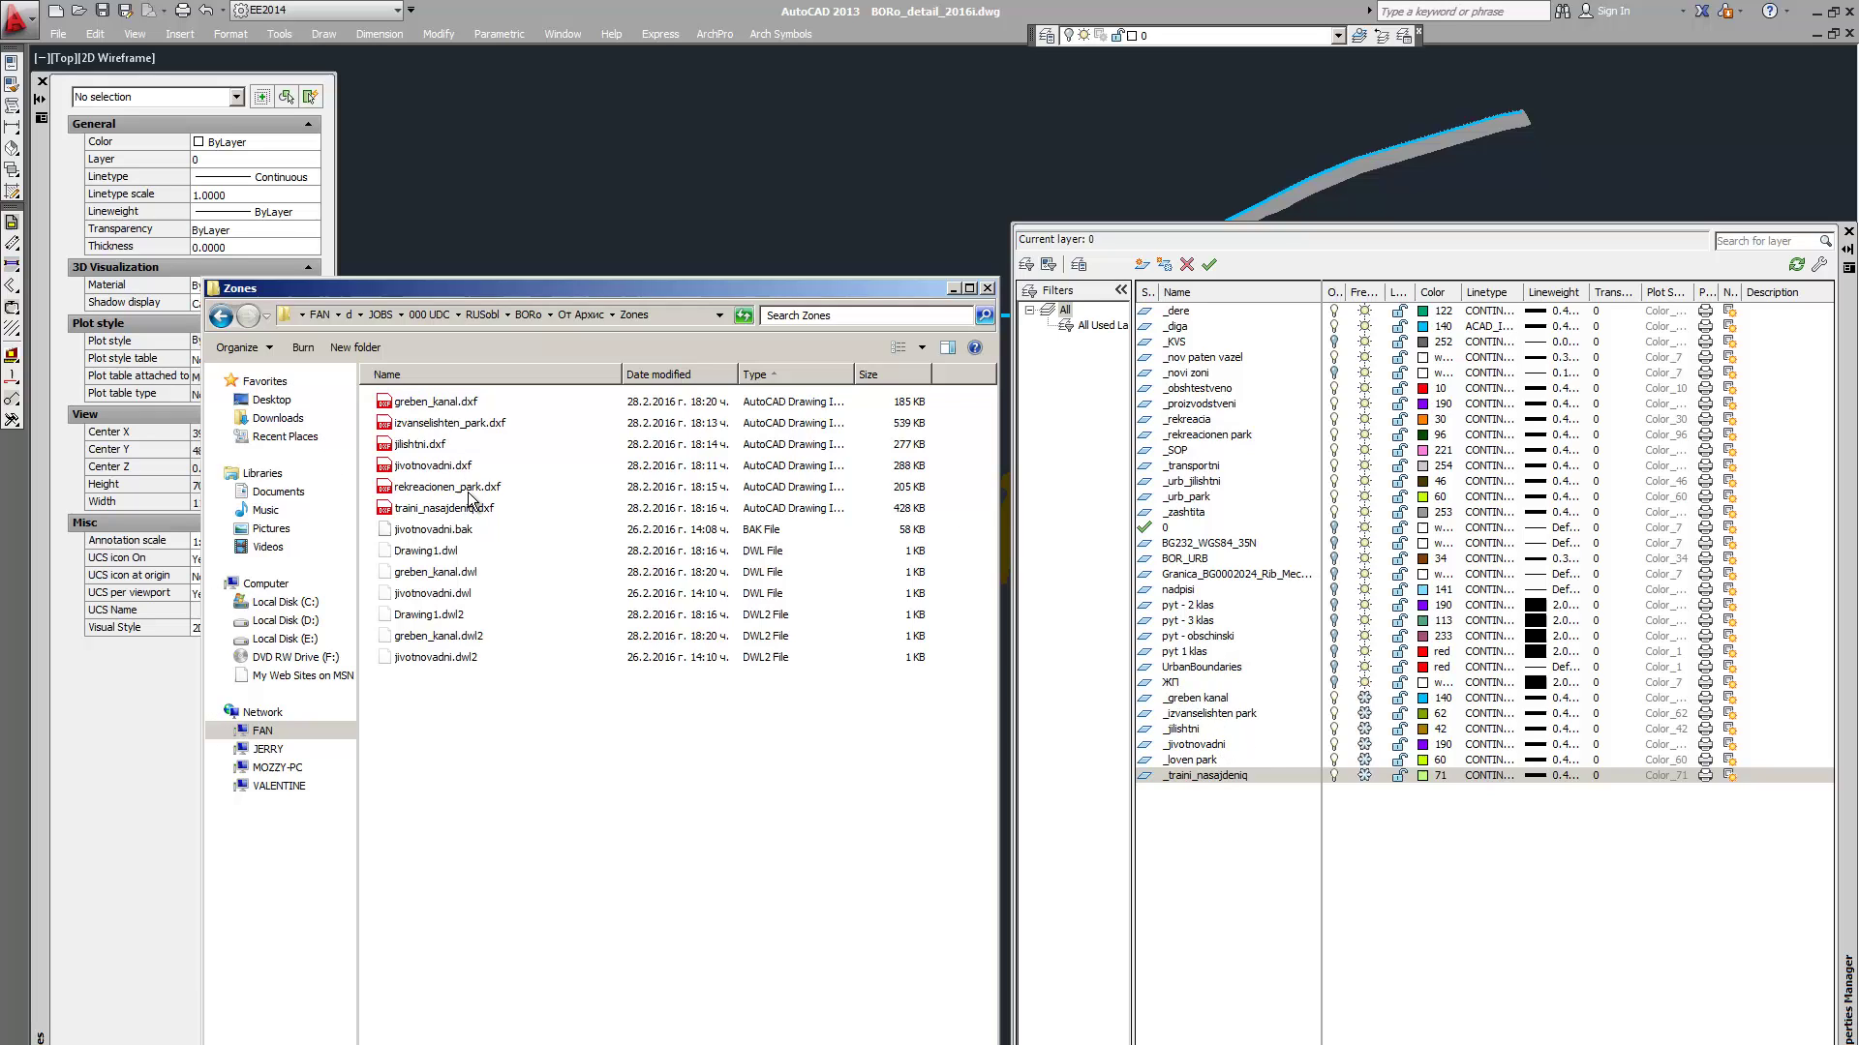
Thaw the _loven park layer
{"action": "left_click", "coordinate": [1200, 759]}
{"action": "left_click", "coordinate": [1244, 714], "text": "ctrl"}
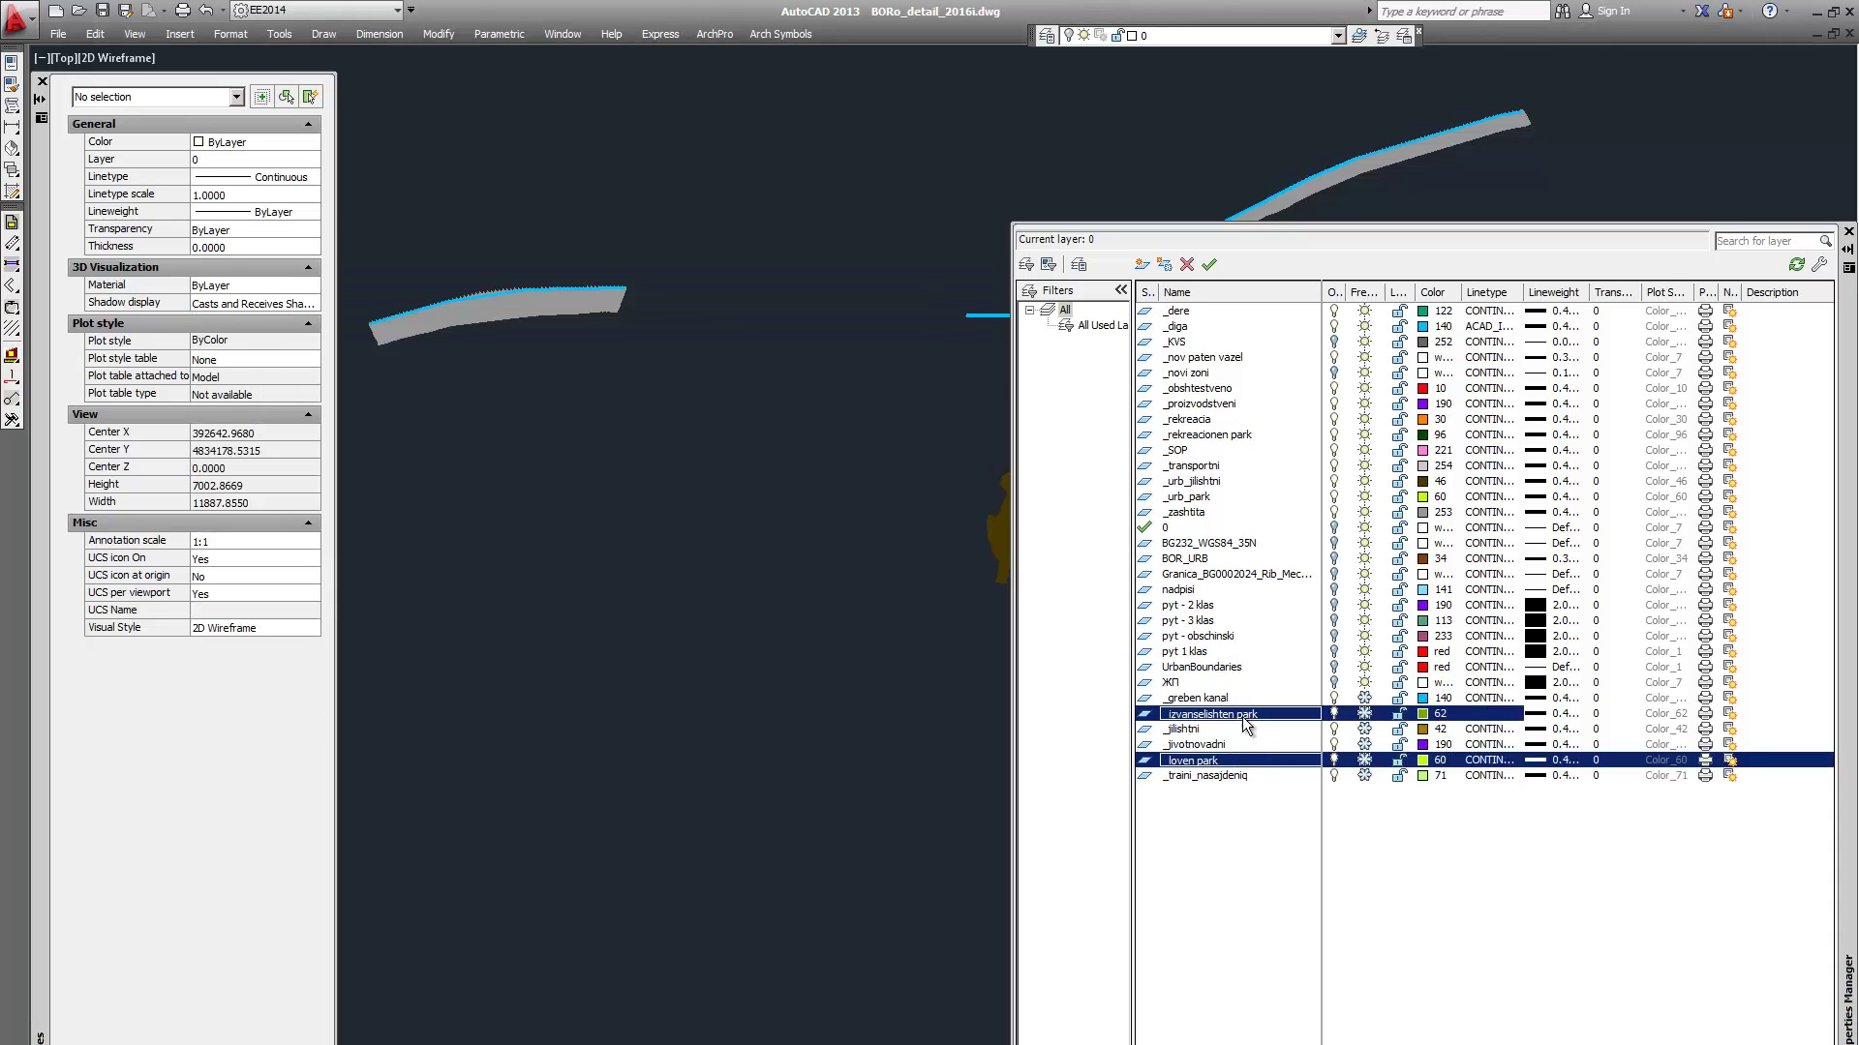
{"action": "left_click", "coordinate": [1246, 724]}
{"action": "left_click", "coordinate": [1241, 757]}
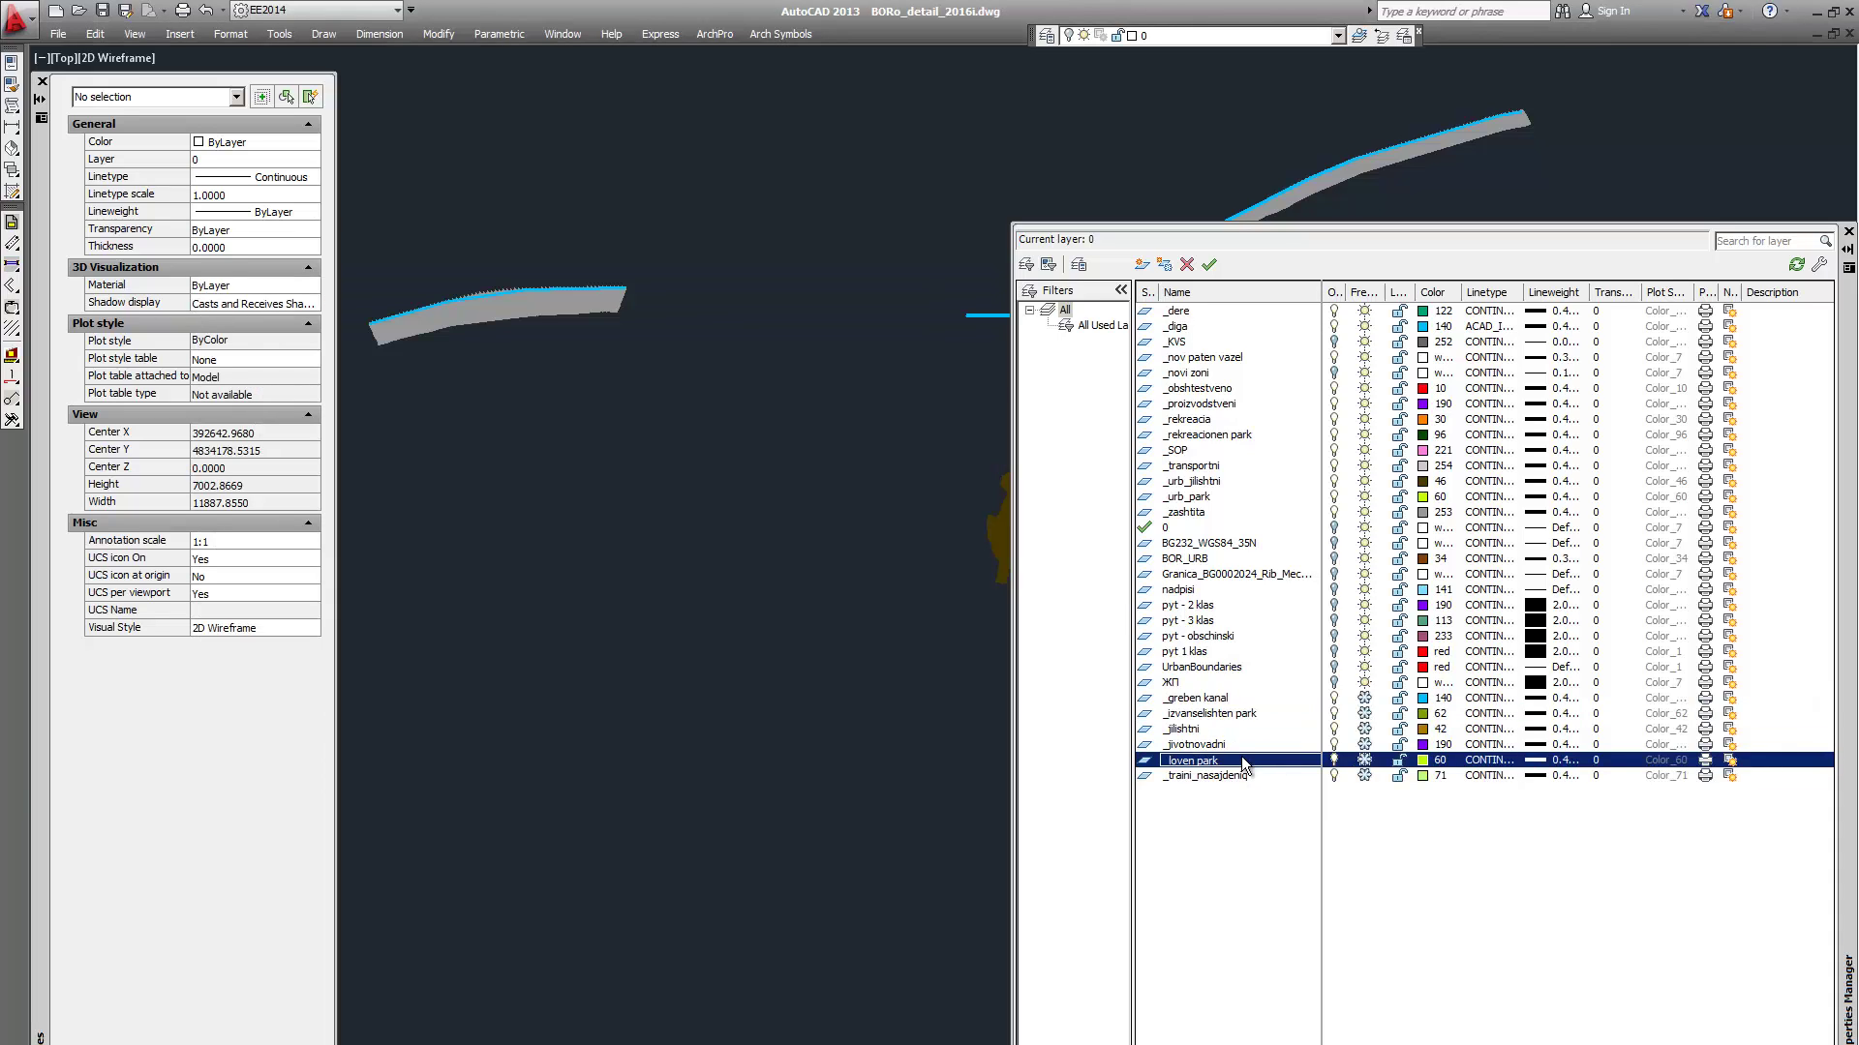
{"action": "left_click", "coordinate": [1365, 765]}
Freeze the _rekreacionen park layer
{"action": "left_click", "coordinate": [1216, 674]}
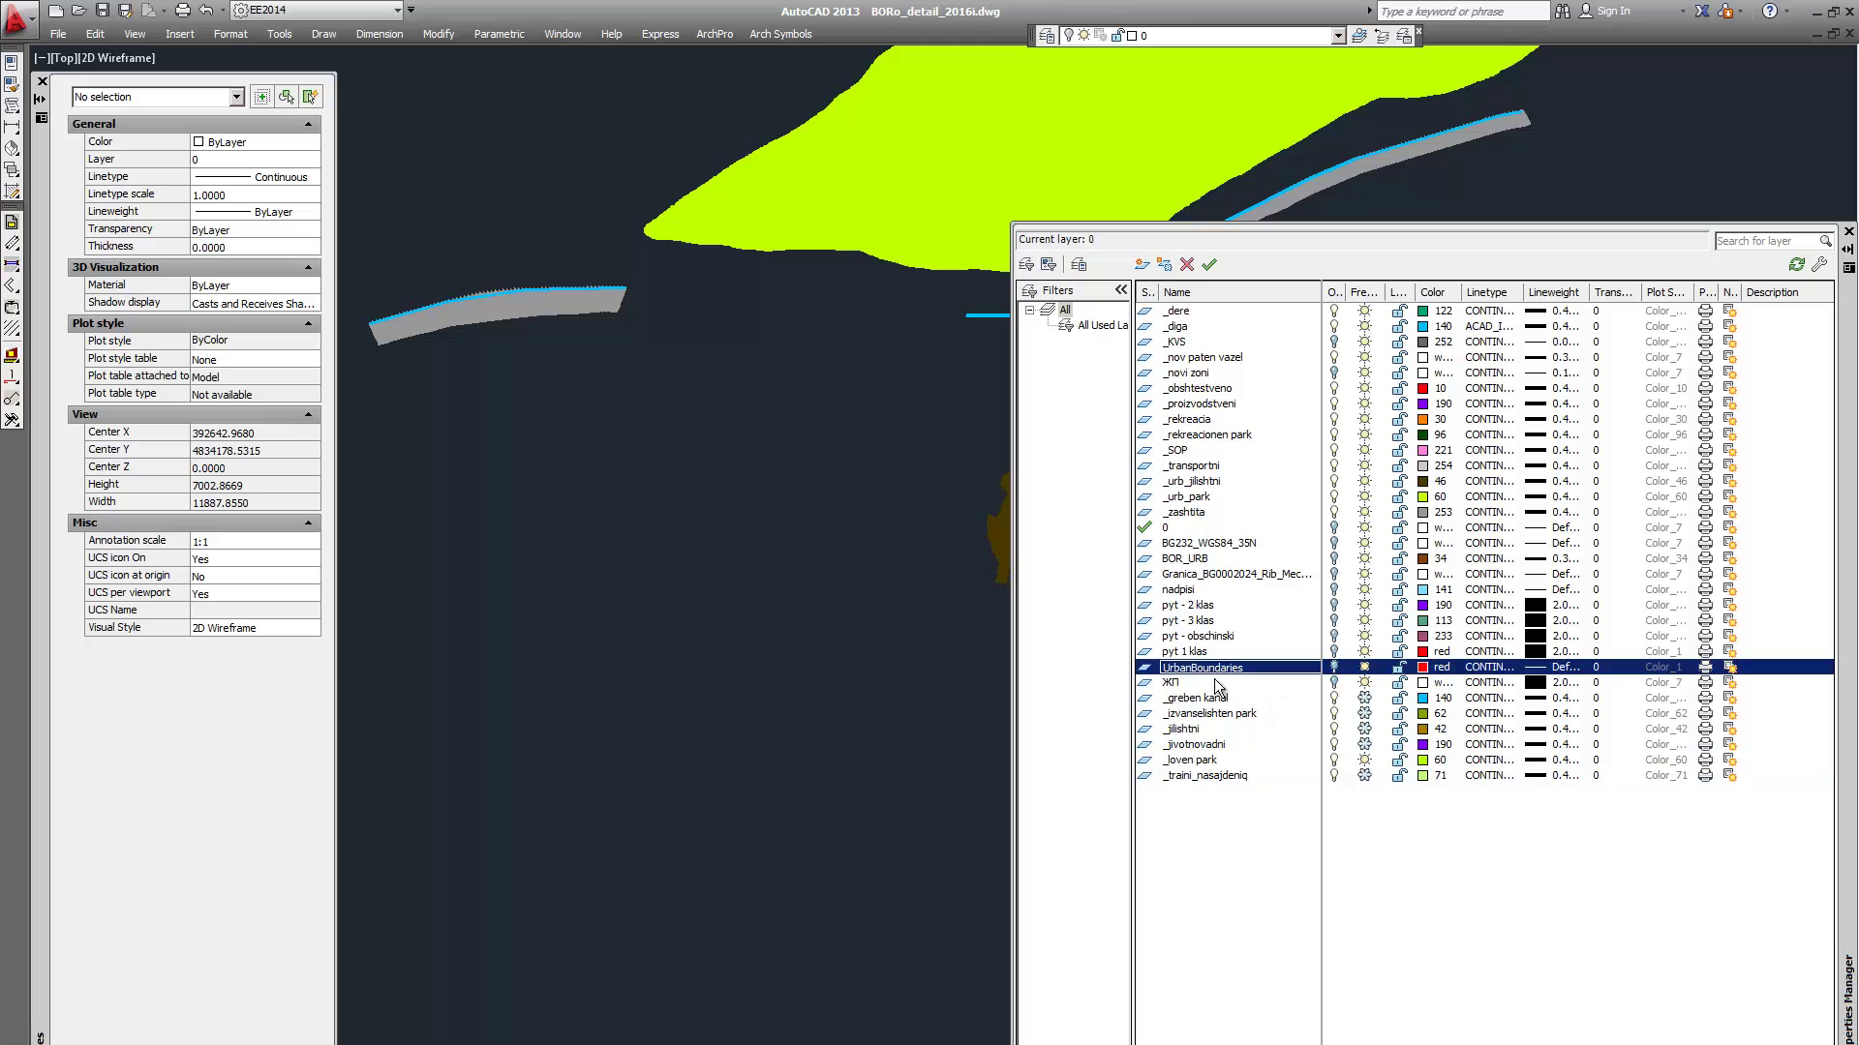
{"action": "left_click", "coordinate": [1206, 484]}
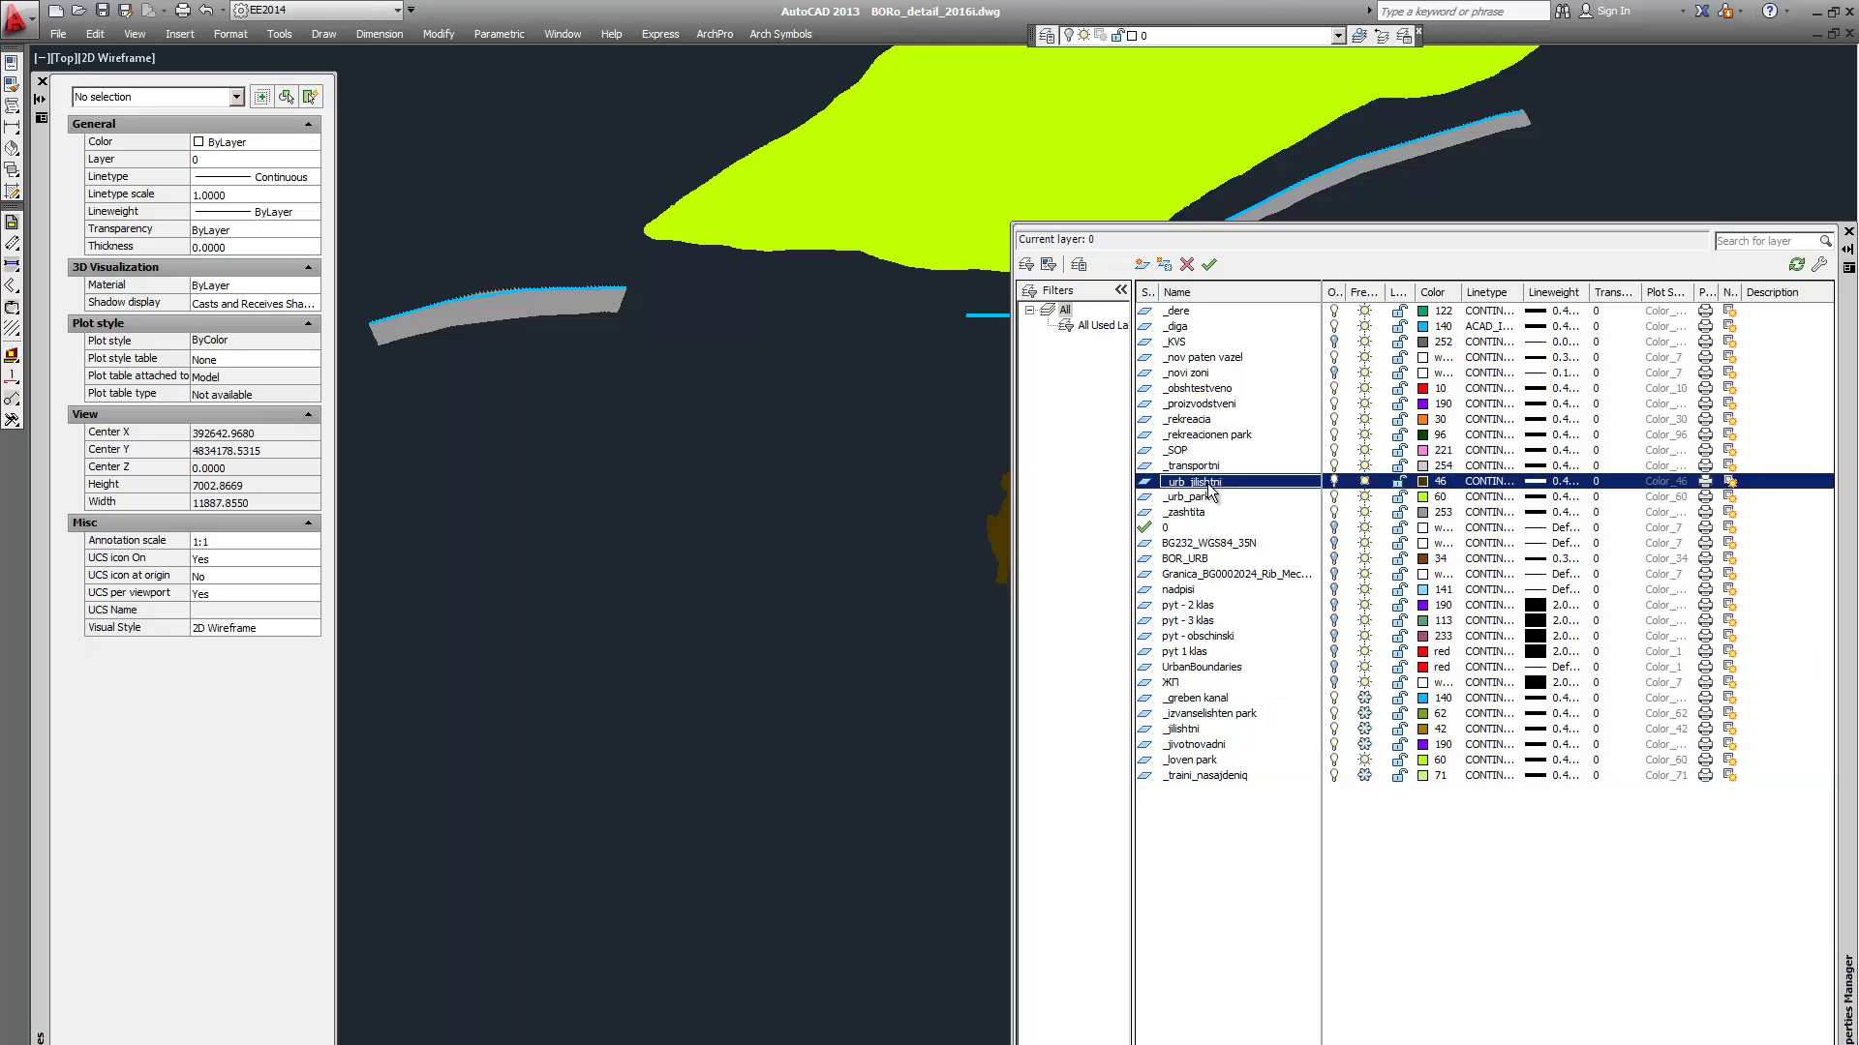
{"action": "left_click", "coordinate": [1238, 434]}
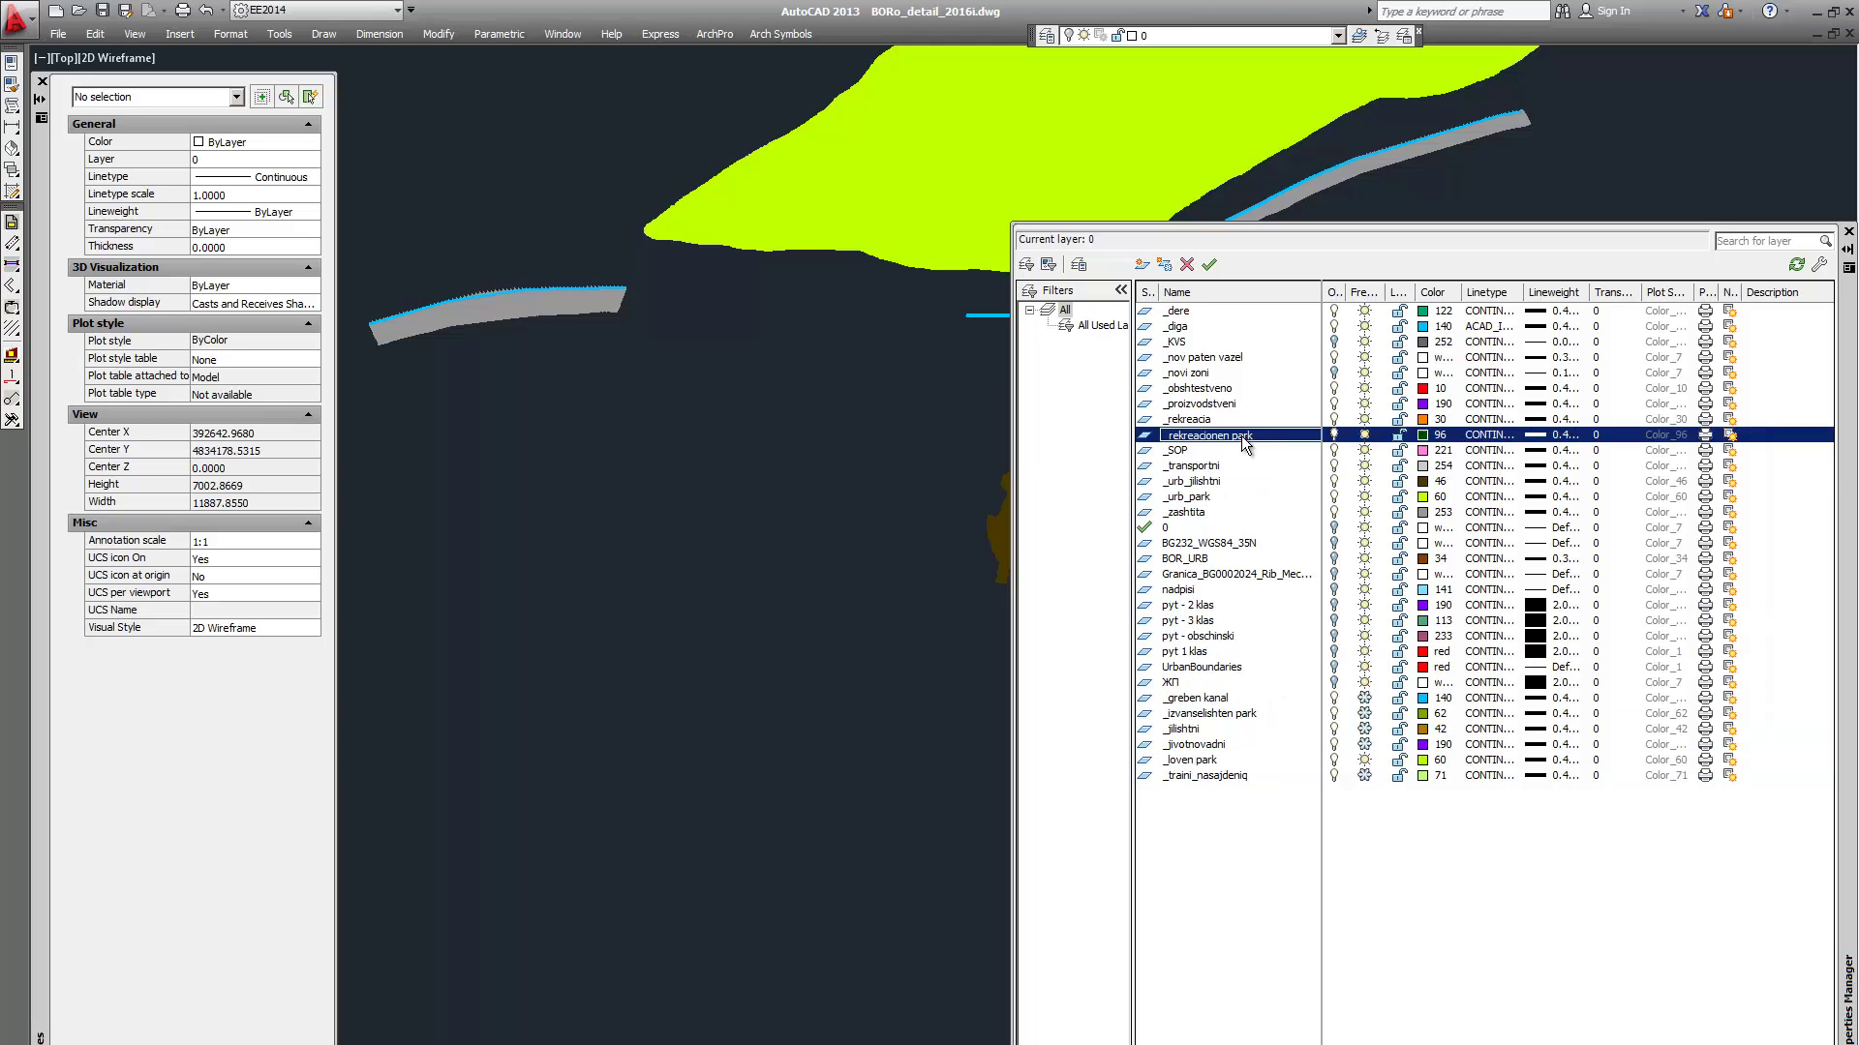
{"action": "left_click", "coordinate": [1365, 437]}
Save a new layer state described as 'Frozen zones' in the Layer States Manager
{"action": "left_click", "coordinate": [1081, 265]}
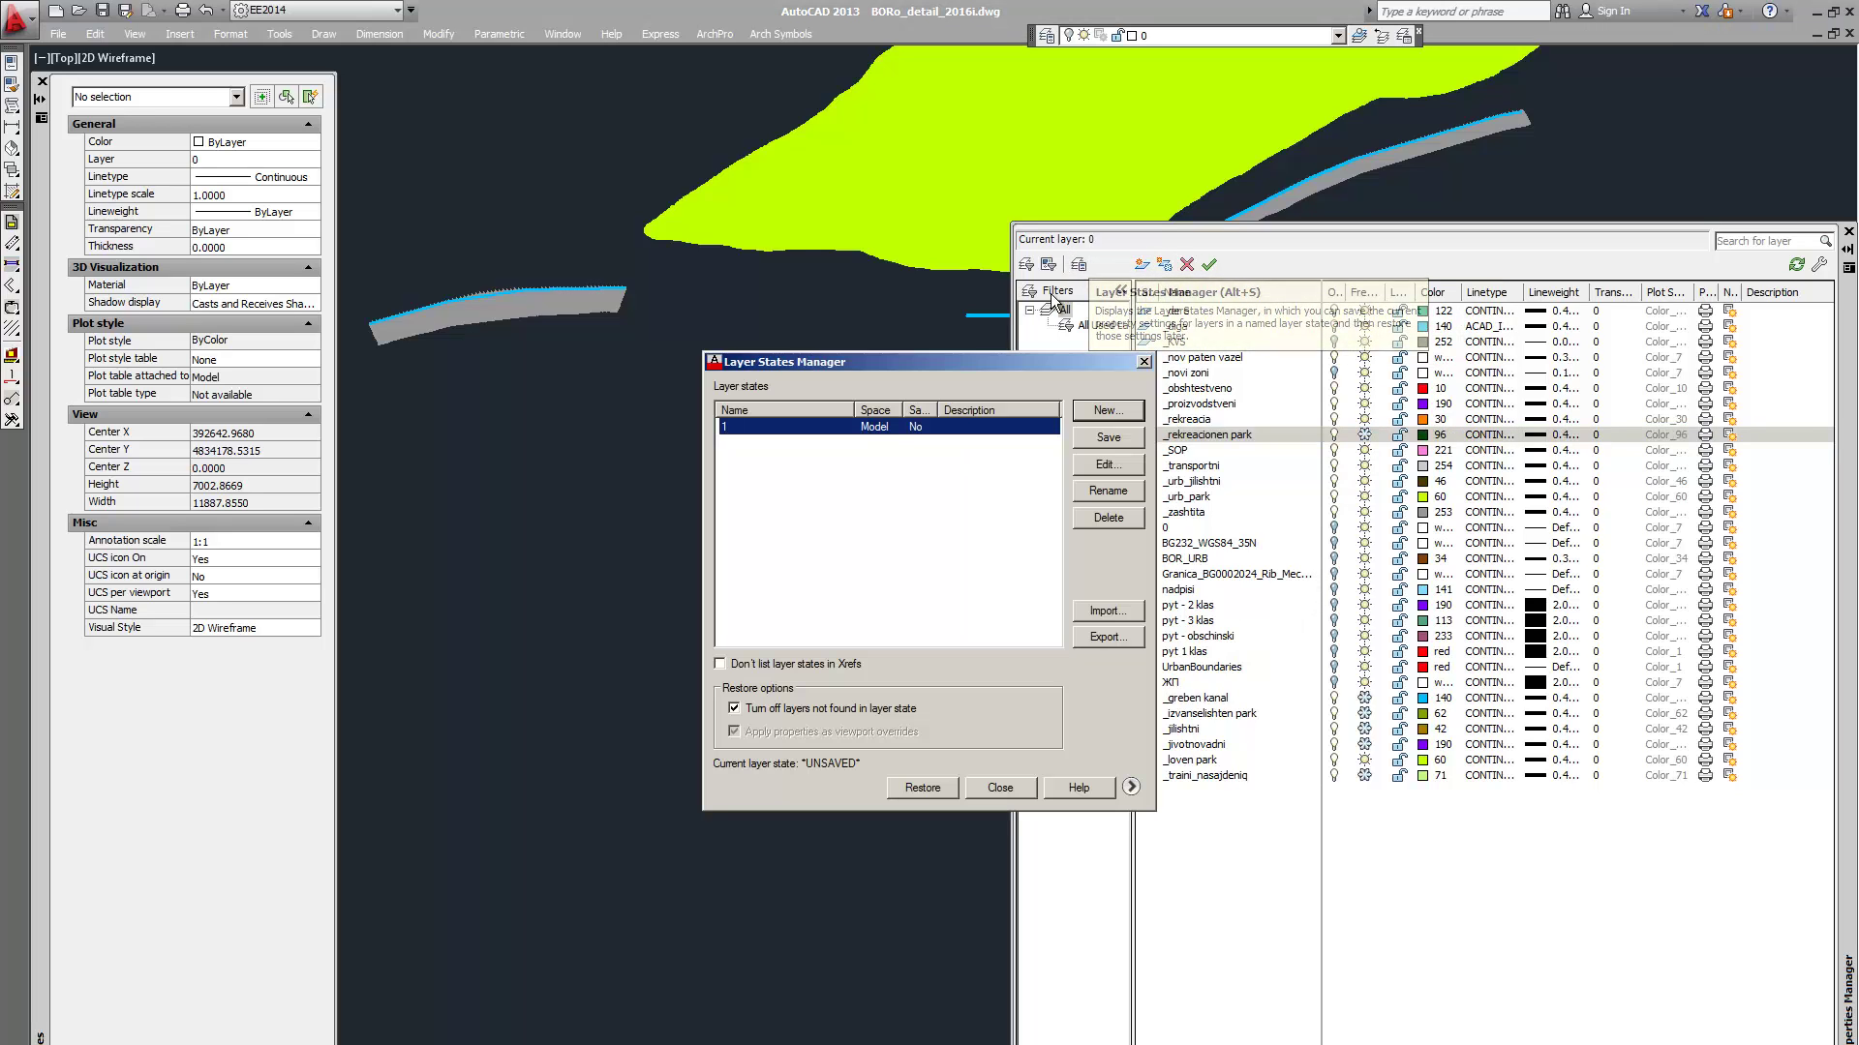
{"action": "left_click", "coordinate": [972, 490]}
{"action": "left_click", "coordinate": [1109, 410]}
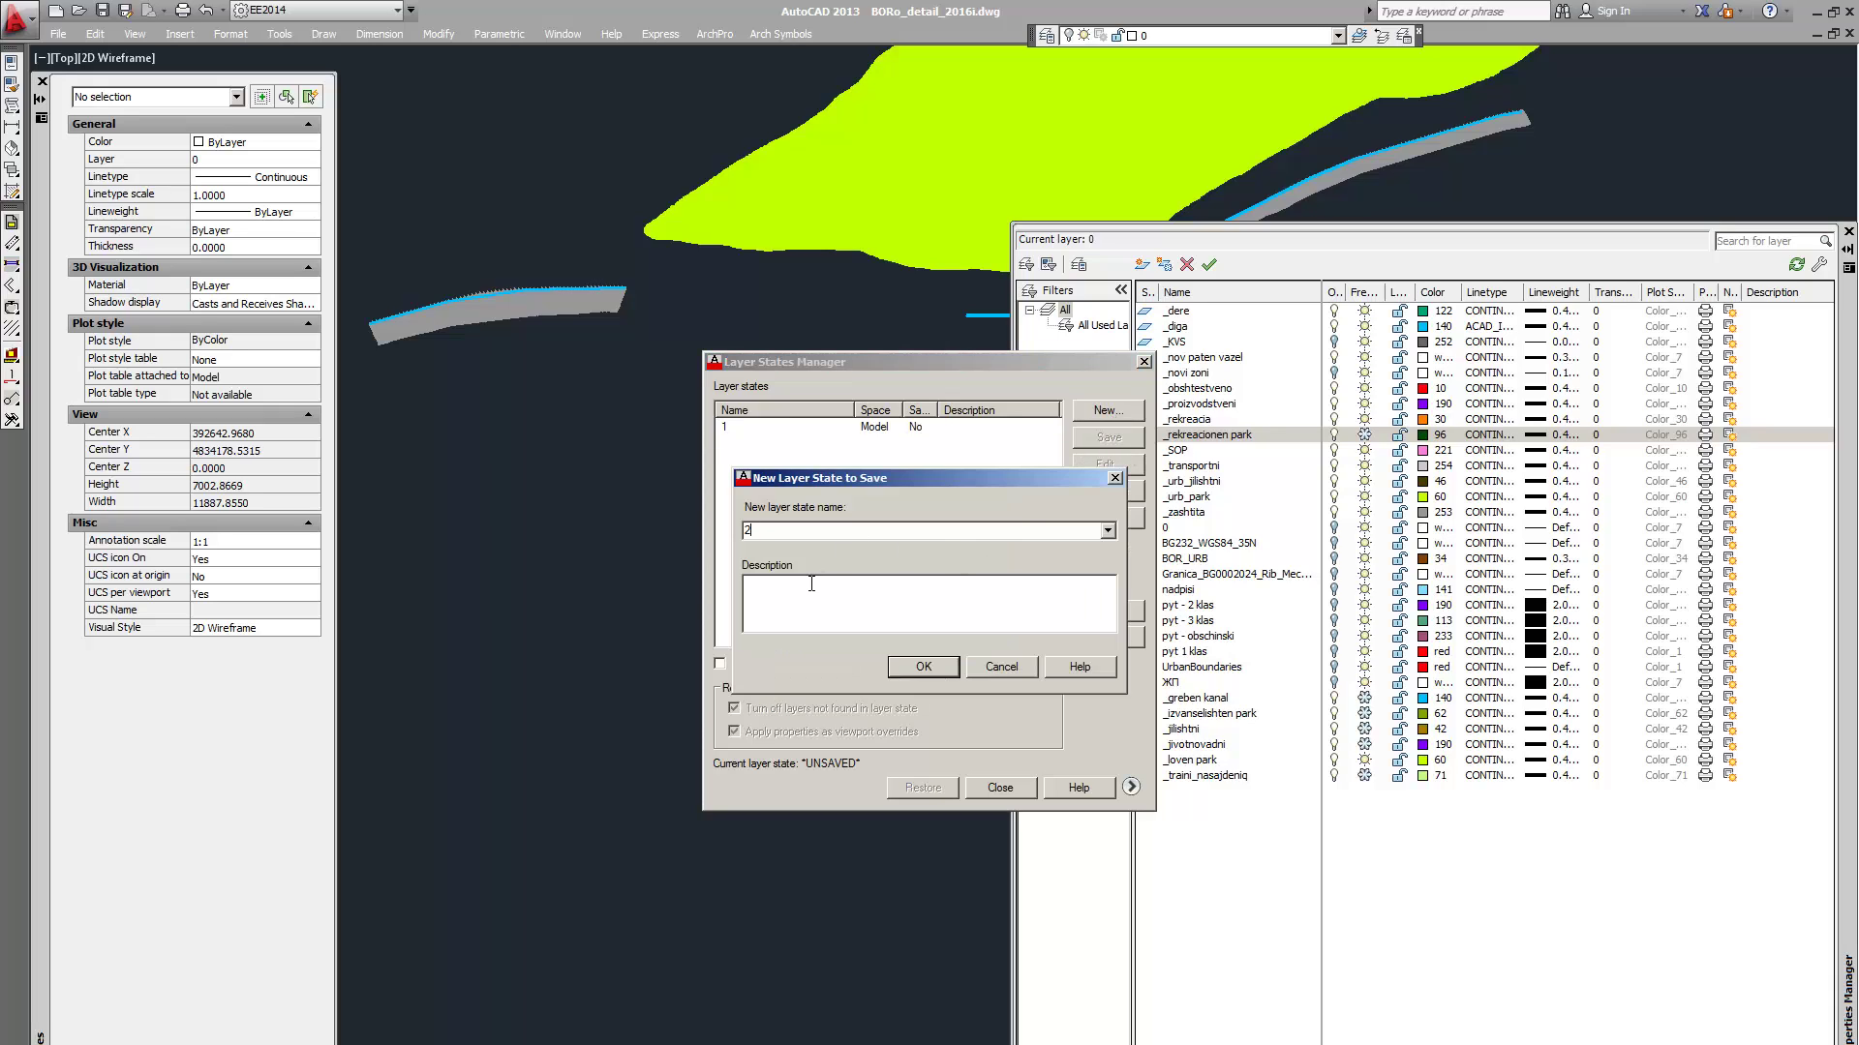
{"action": "type", "text": "Frozen zones"}
{"action": "left_click", "coordinate": [924, 667]}
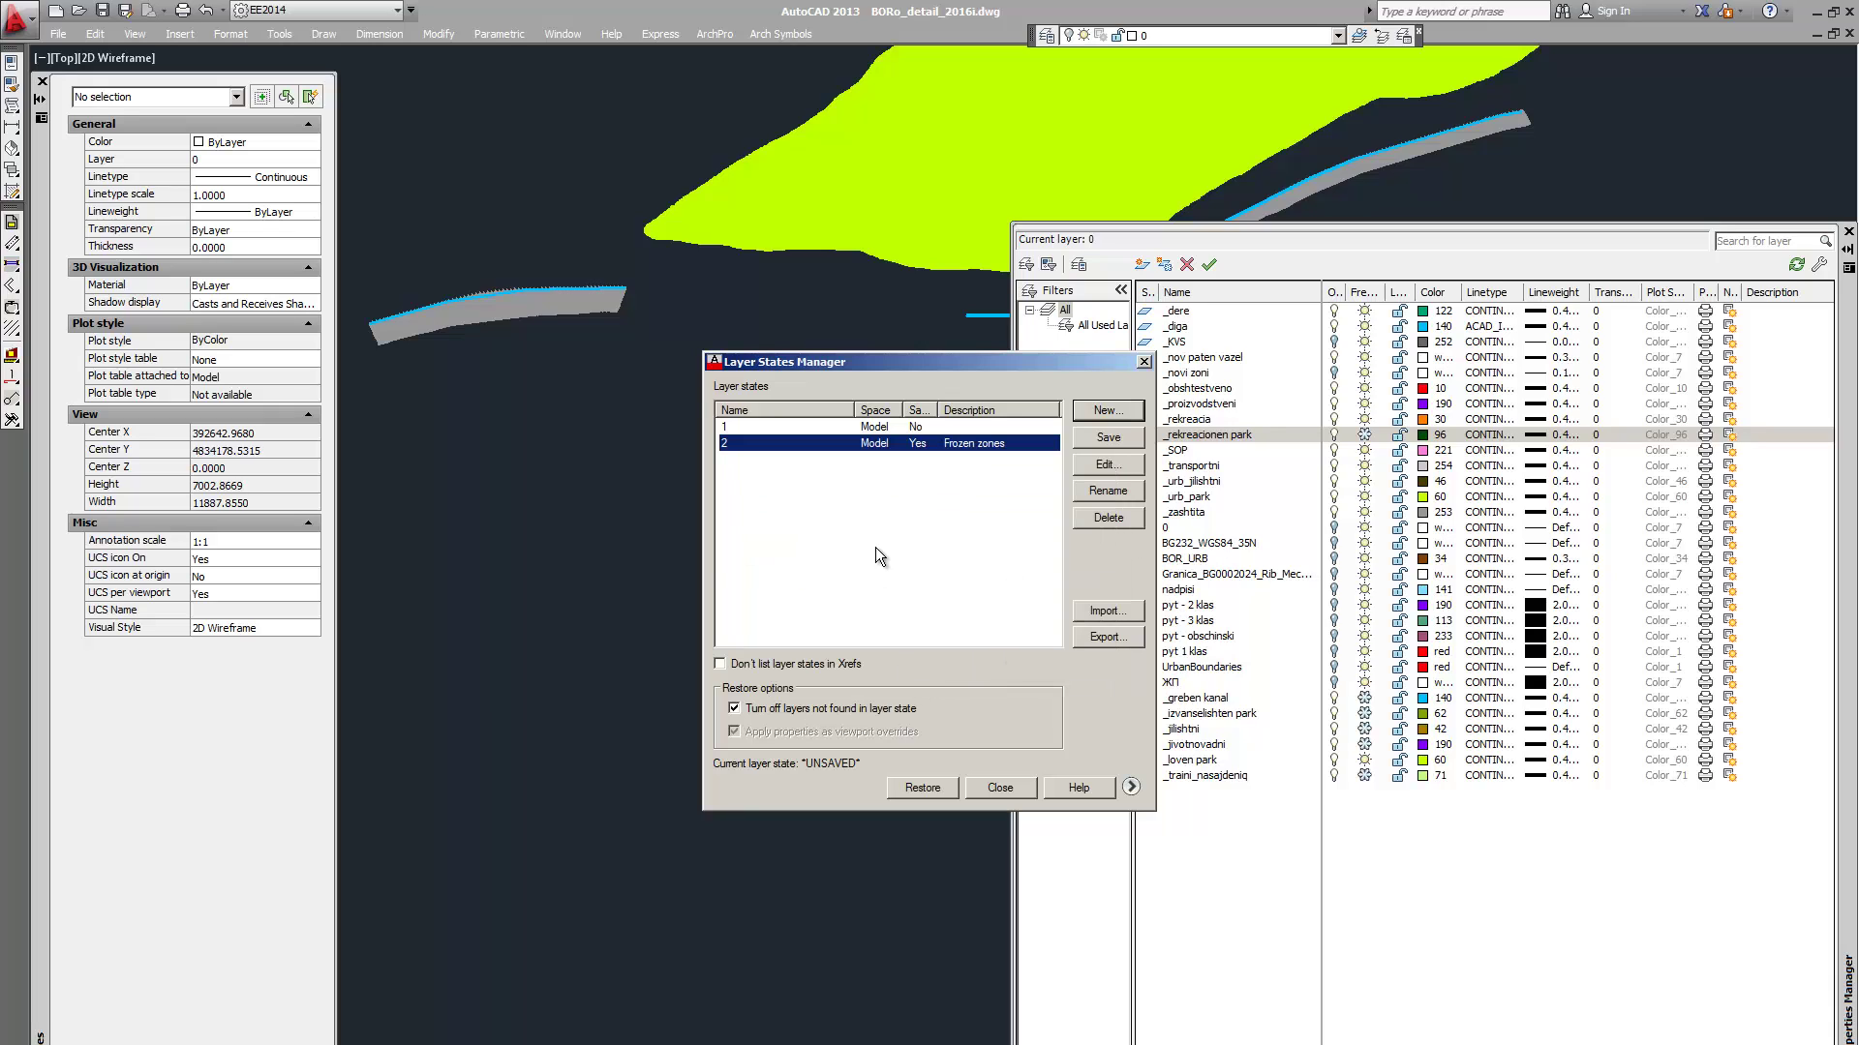
{"action": "left_click", "coordinate": [998, 787]}
Turn Auto-hide back on for the layer list palette
{"action": "scroll", "coordinate": [740, 557], "scroll_direction": "down", "scroll_amount": 4}
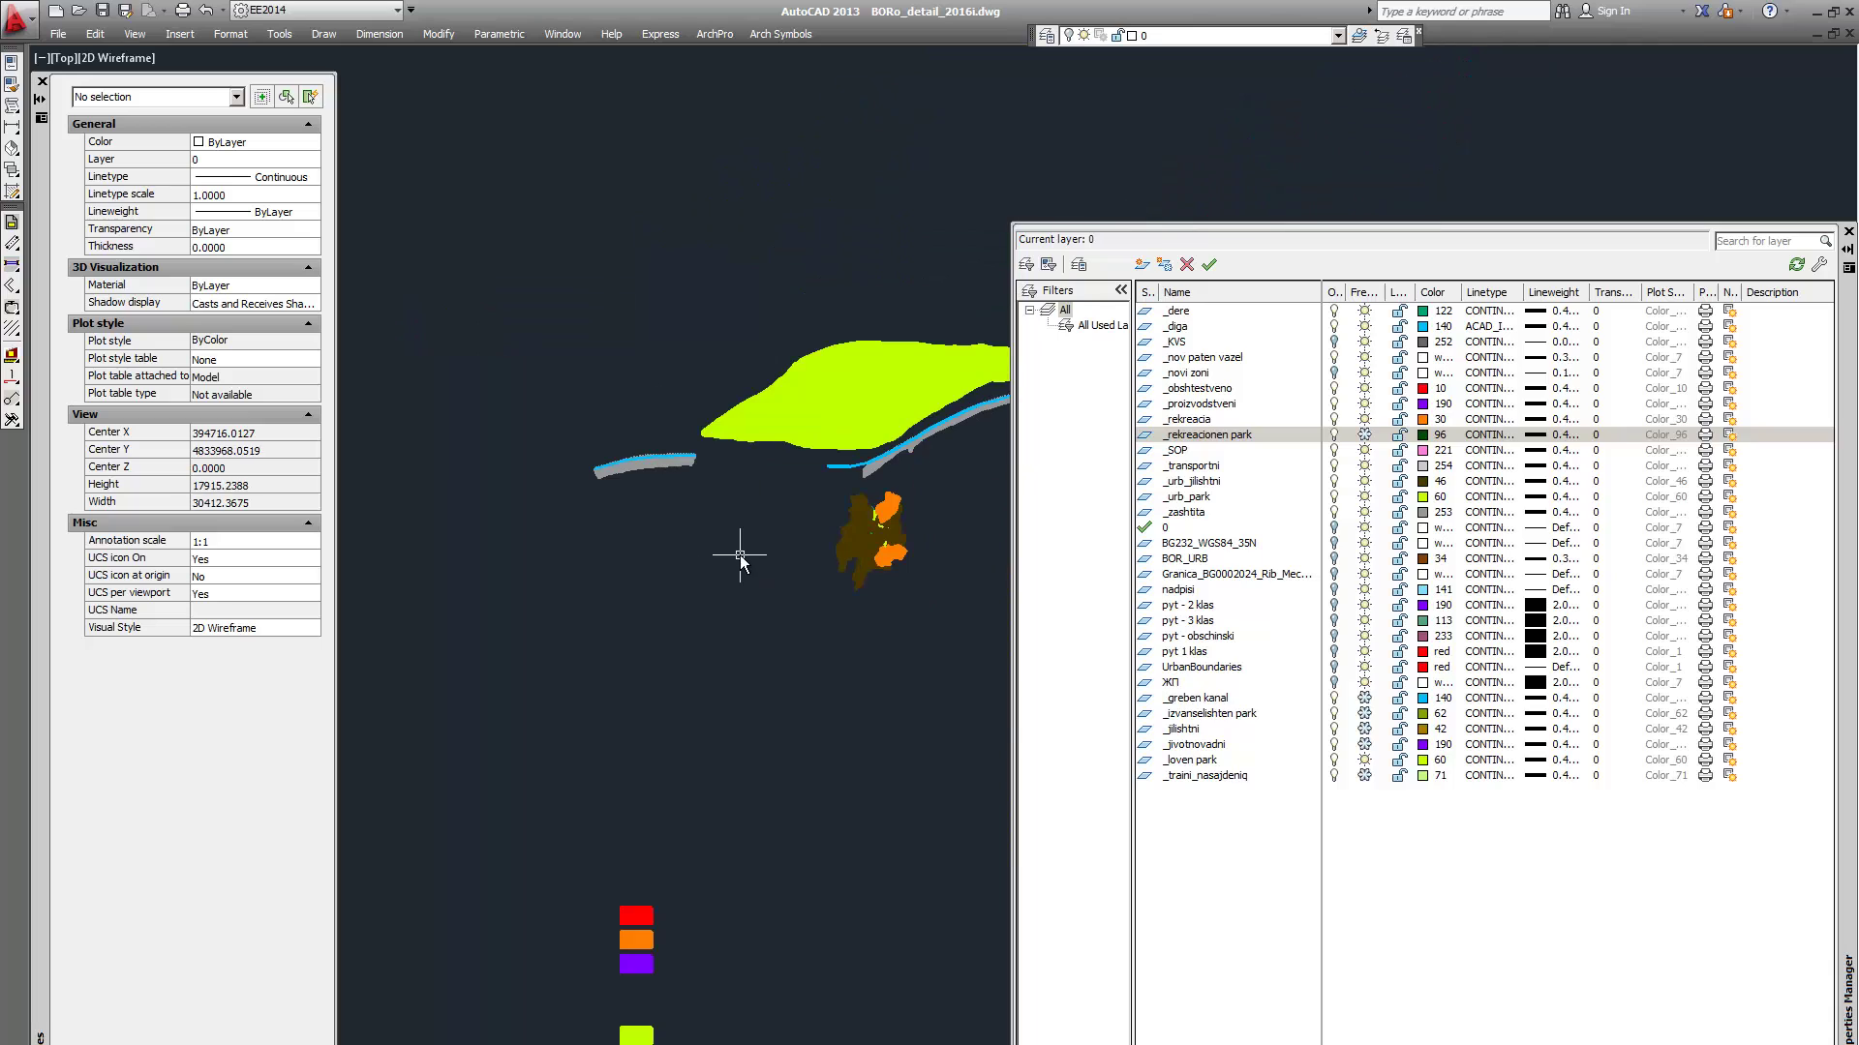
{"action": "right_click", "coordinate": [1846, 443]}
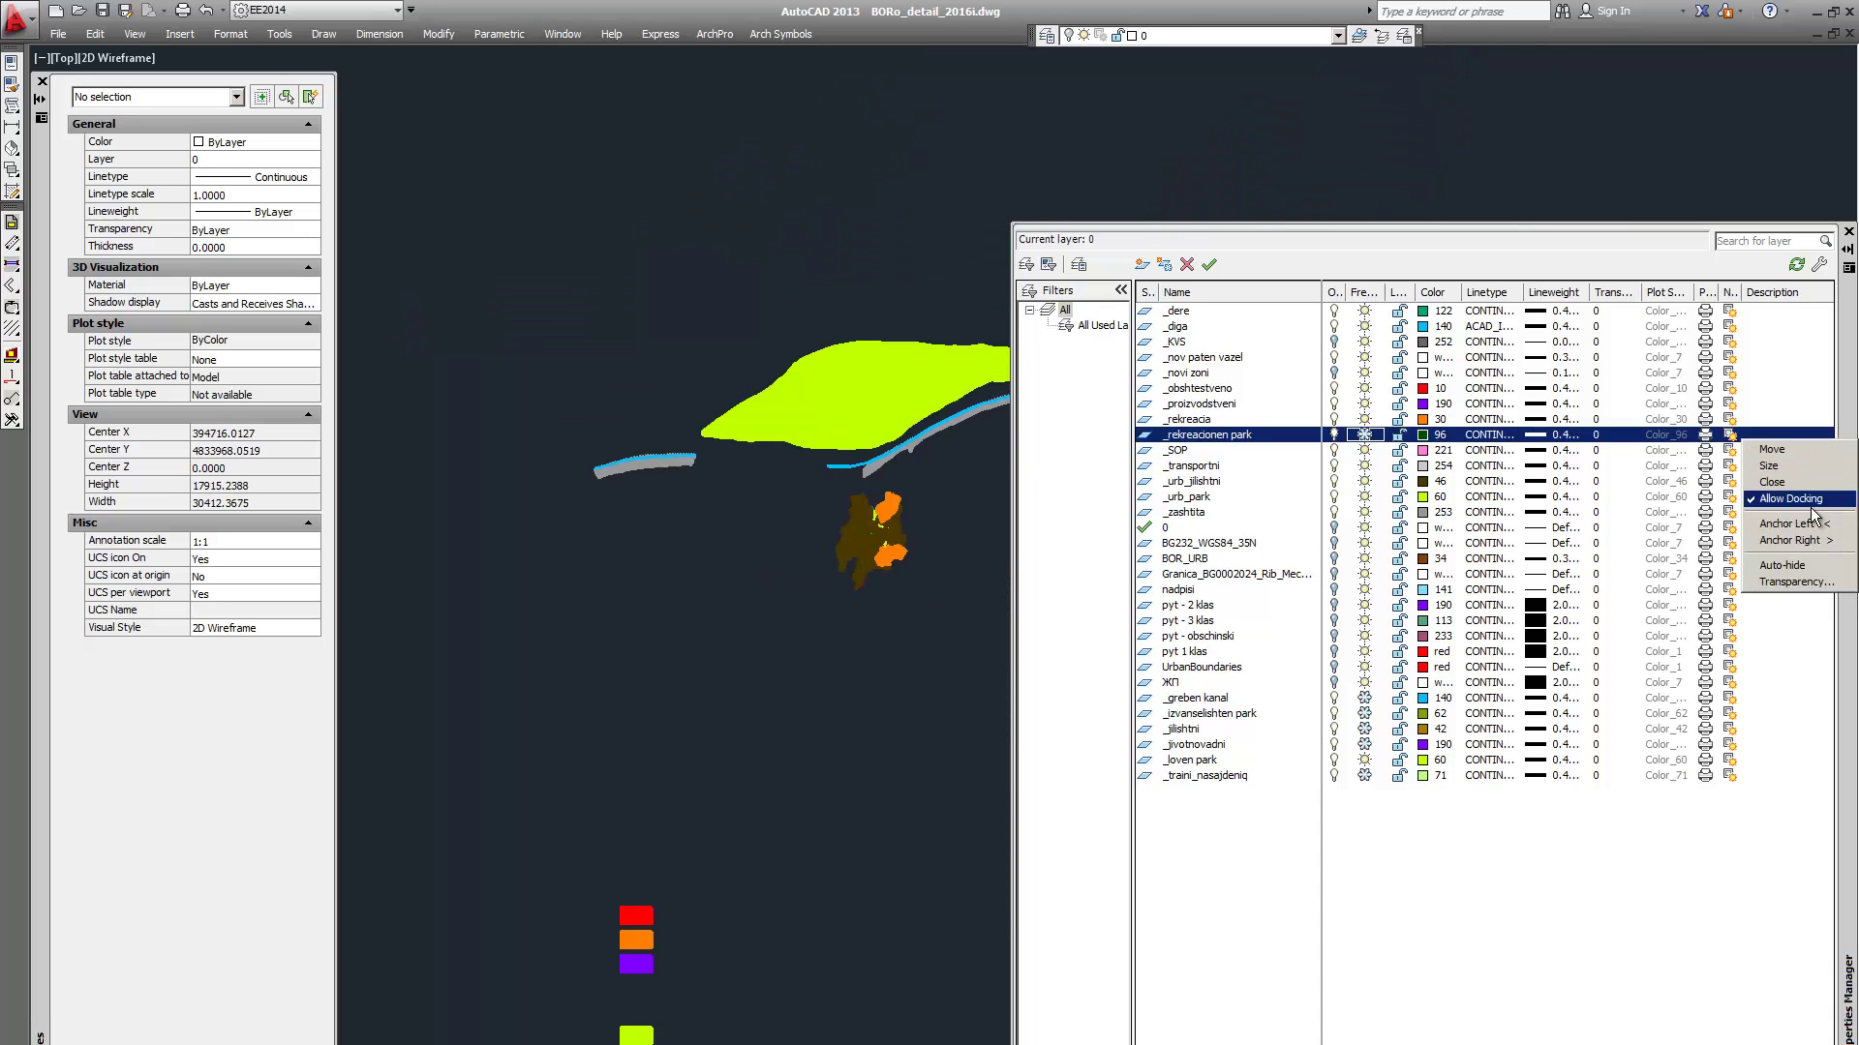
{"action": "left_click", "coordinate": [1798, 566]}
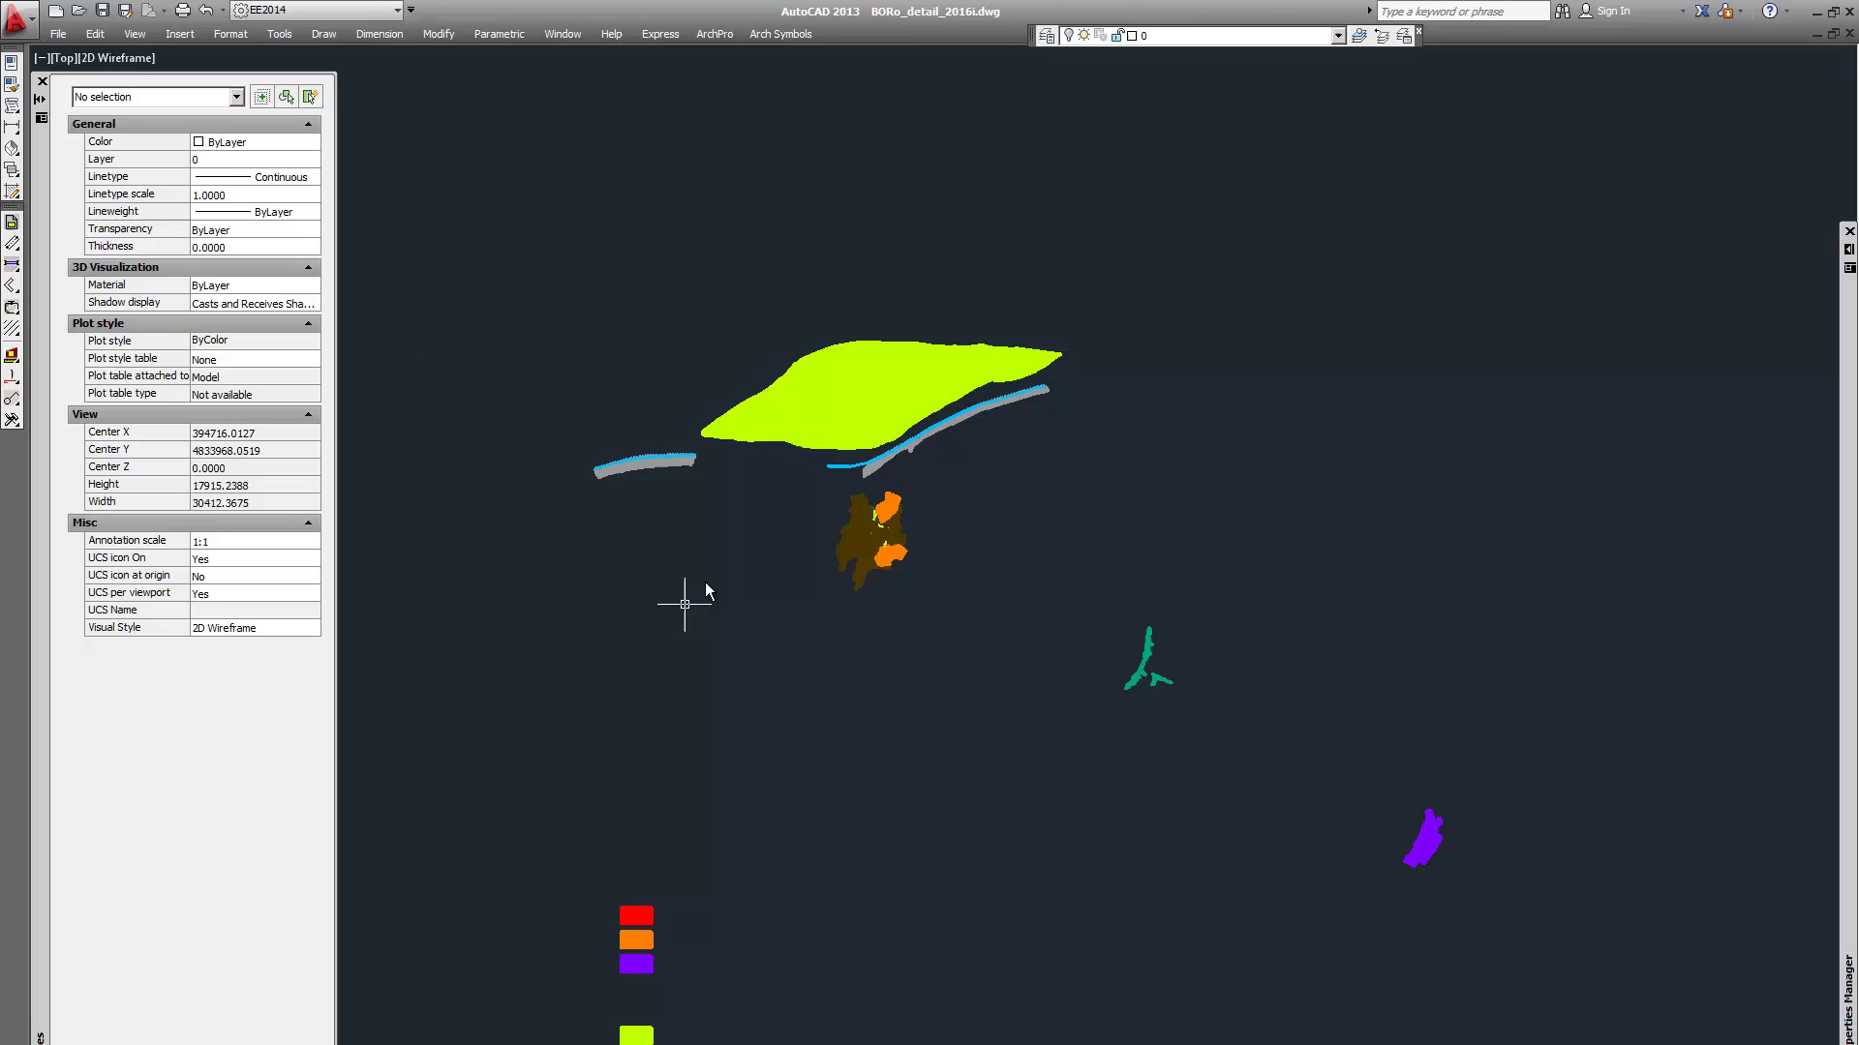
{"action": "scroll", "coordinate": [826, 513], "scroll_direction": "up", "scroll_amount": 6}
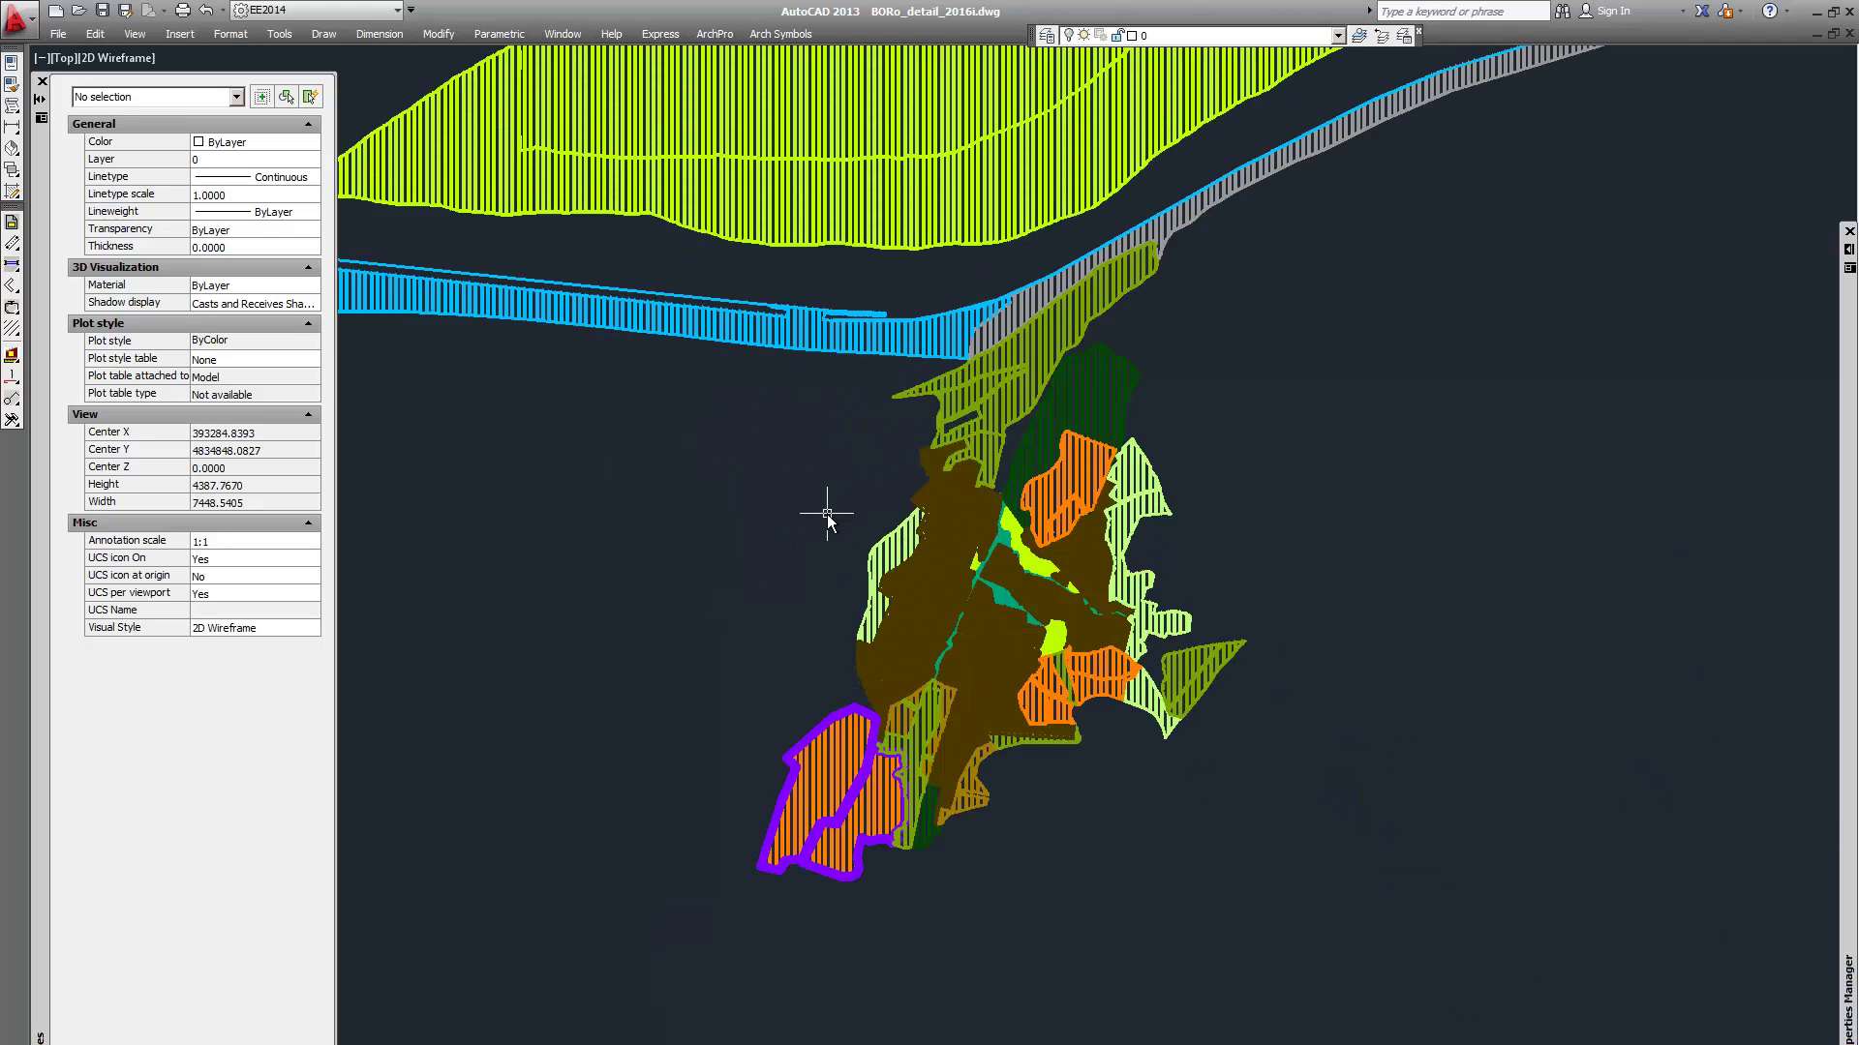
{"action": "scroll", "coordinate": [828, 511], "scroll_direction": "up", "scroll_amount": 2}
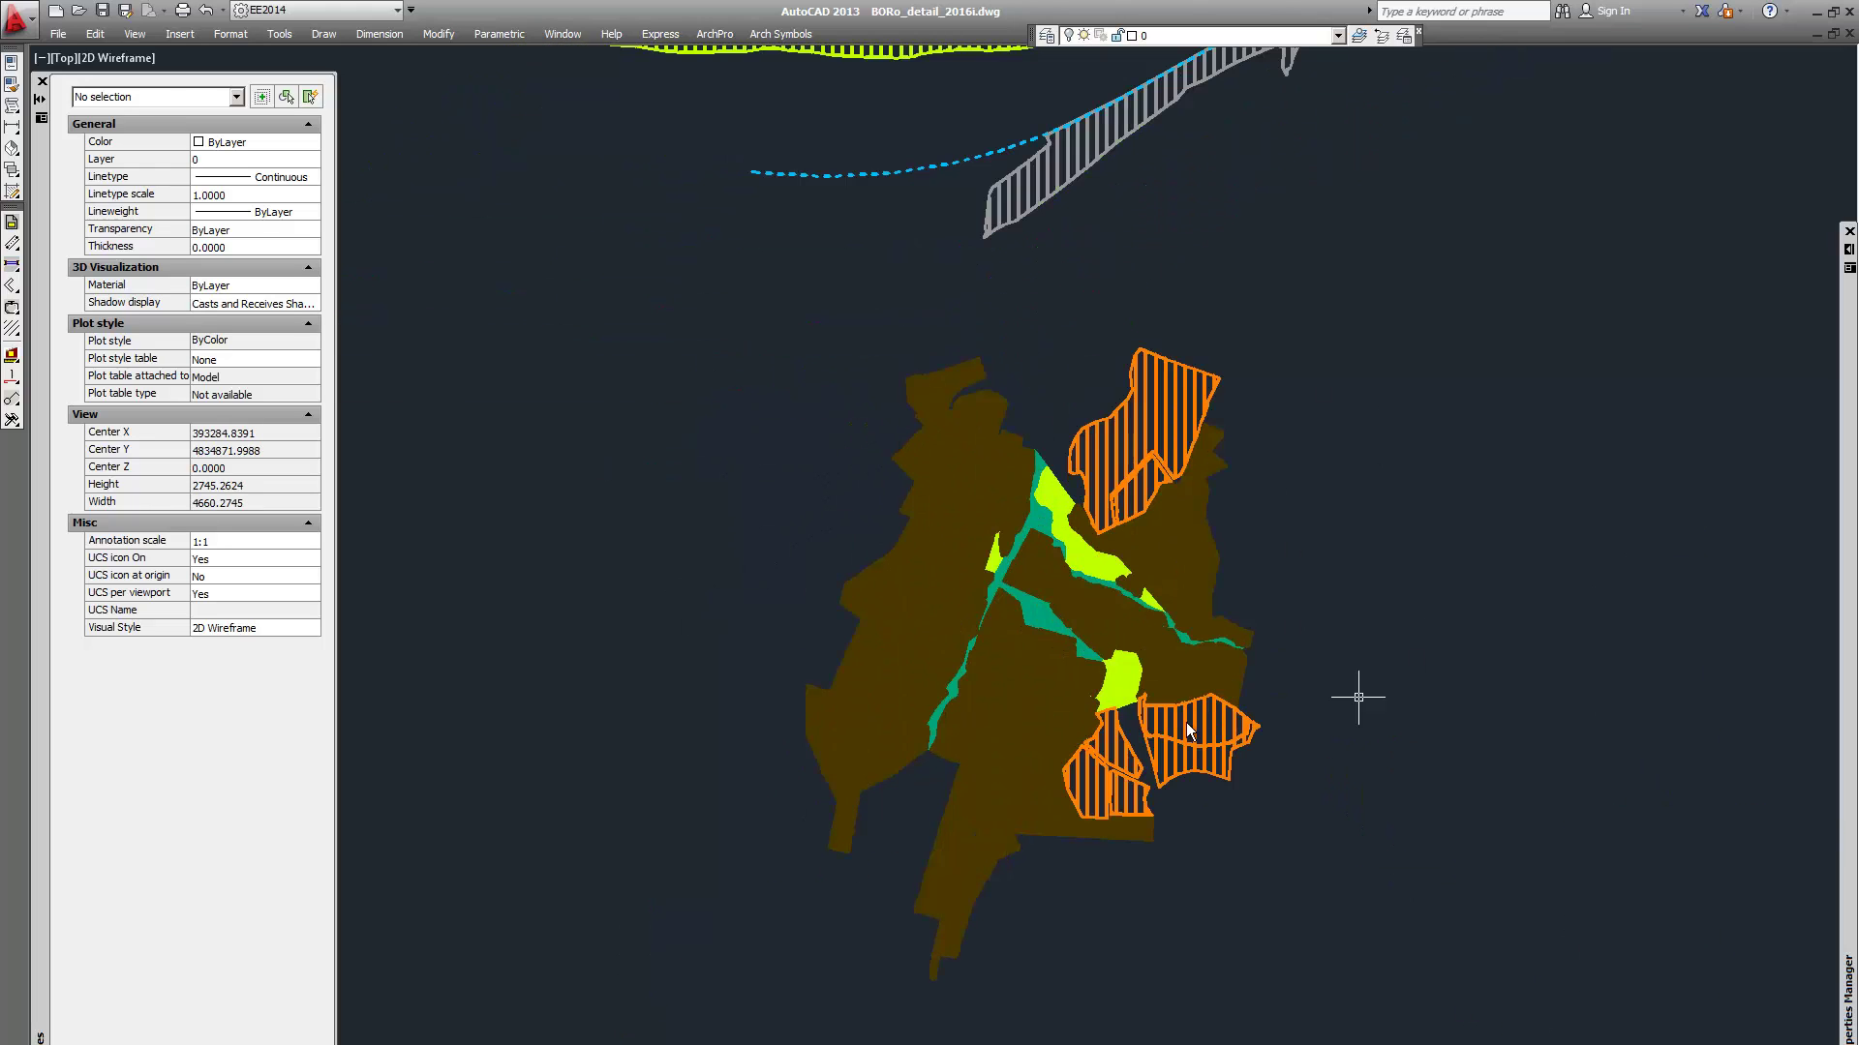
{"action": "scroll", "coordinate": [871, 348], "scroll_direction": "down", "scroll_amount": 8}
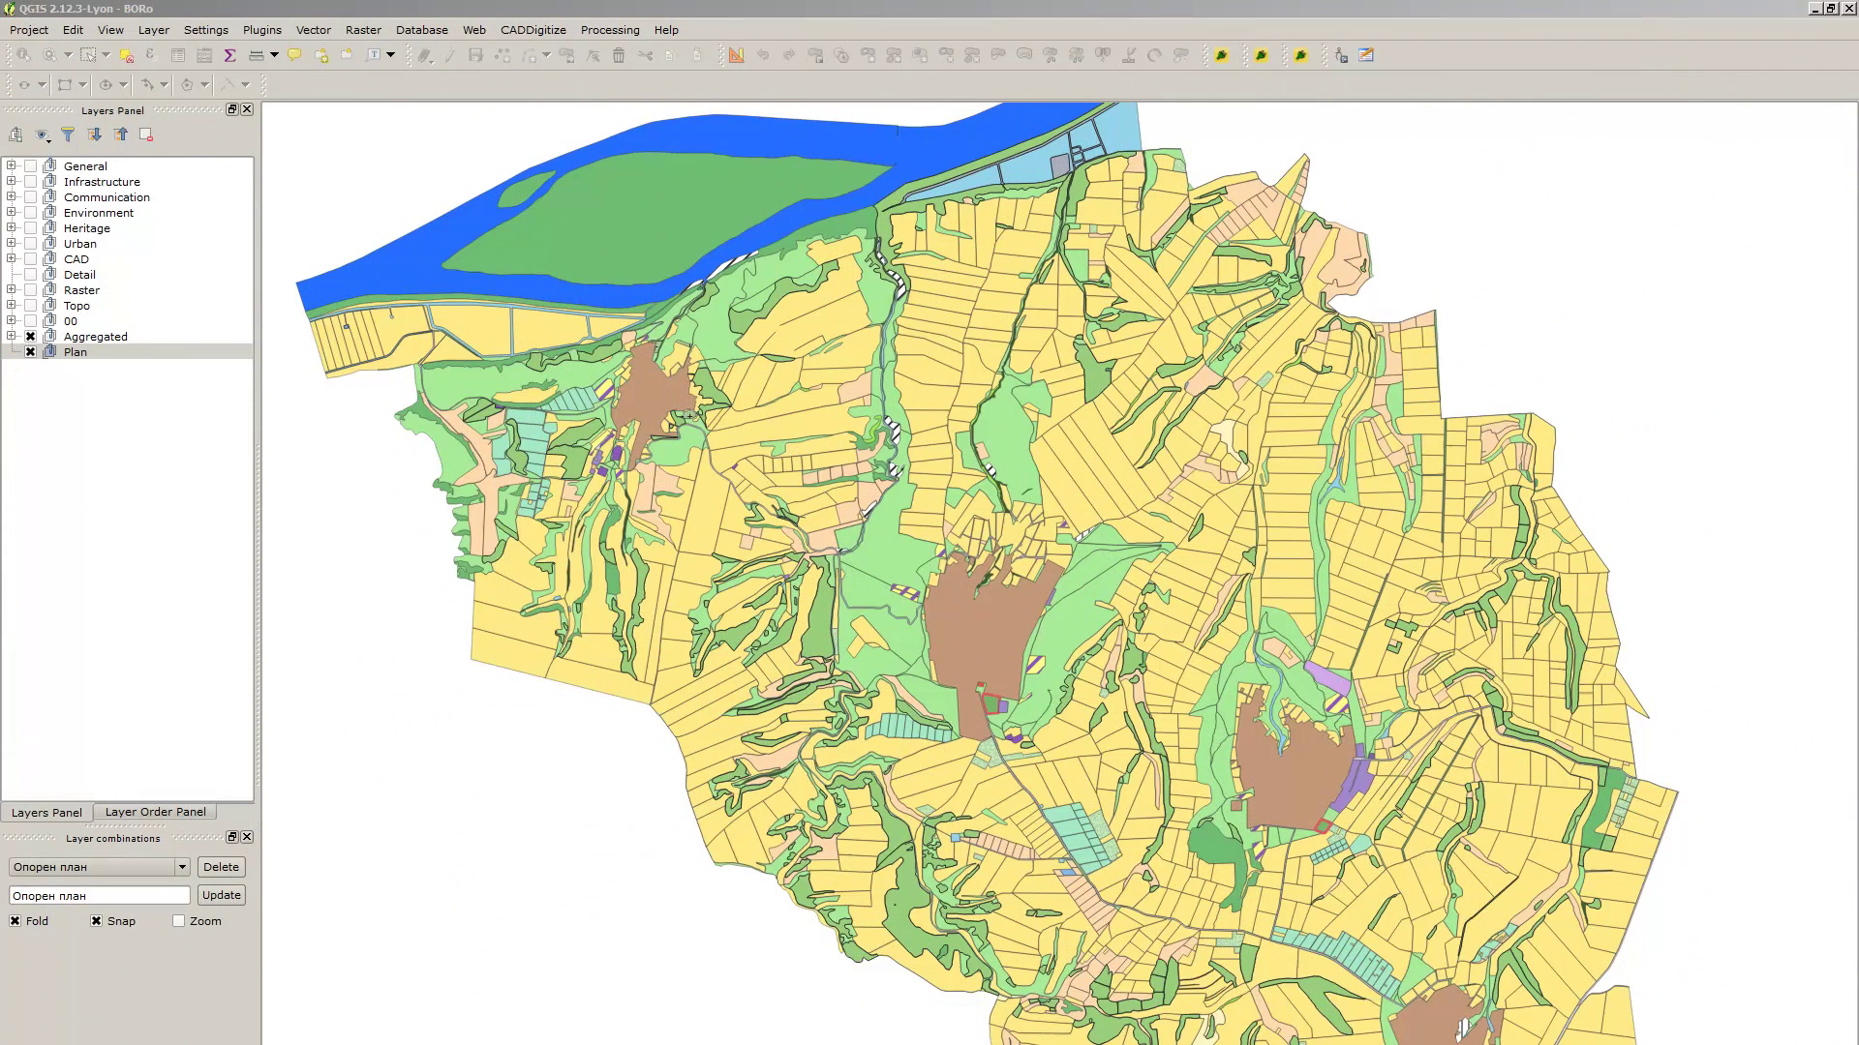
With the Plan group selected, start adding a vector layer and browse into the GIS folder
{"action": "left_click", "coordinate": [183, 355]}
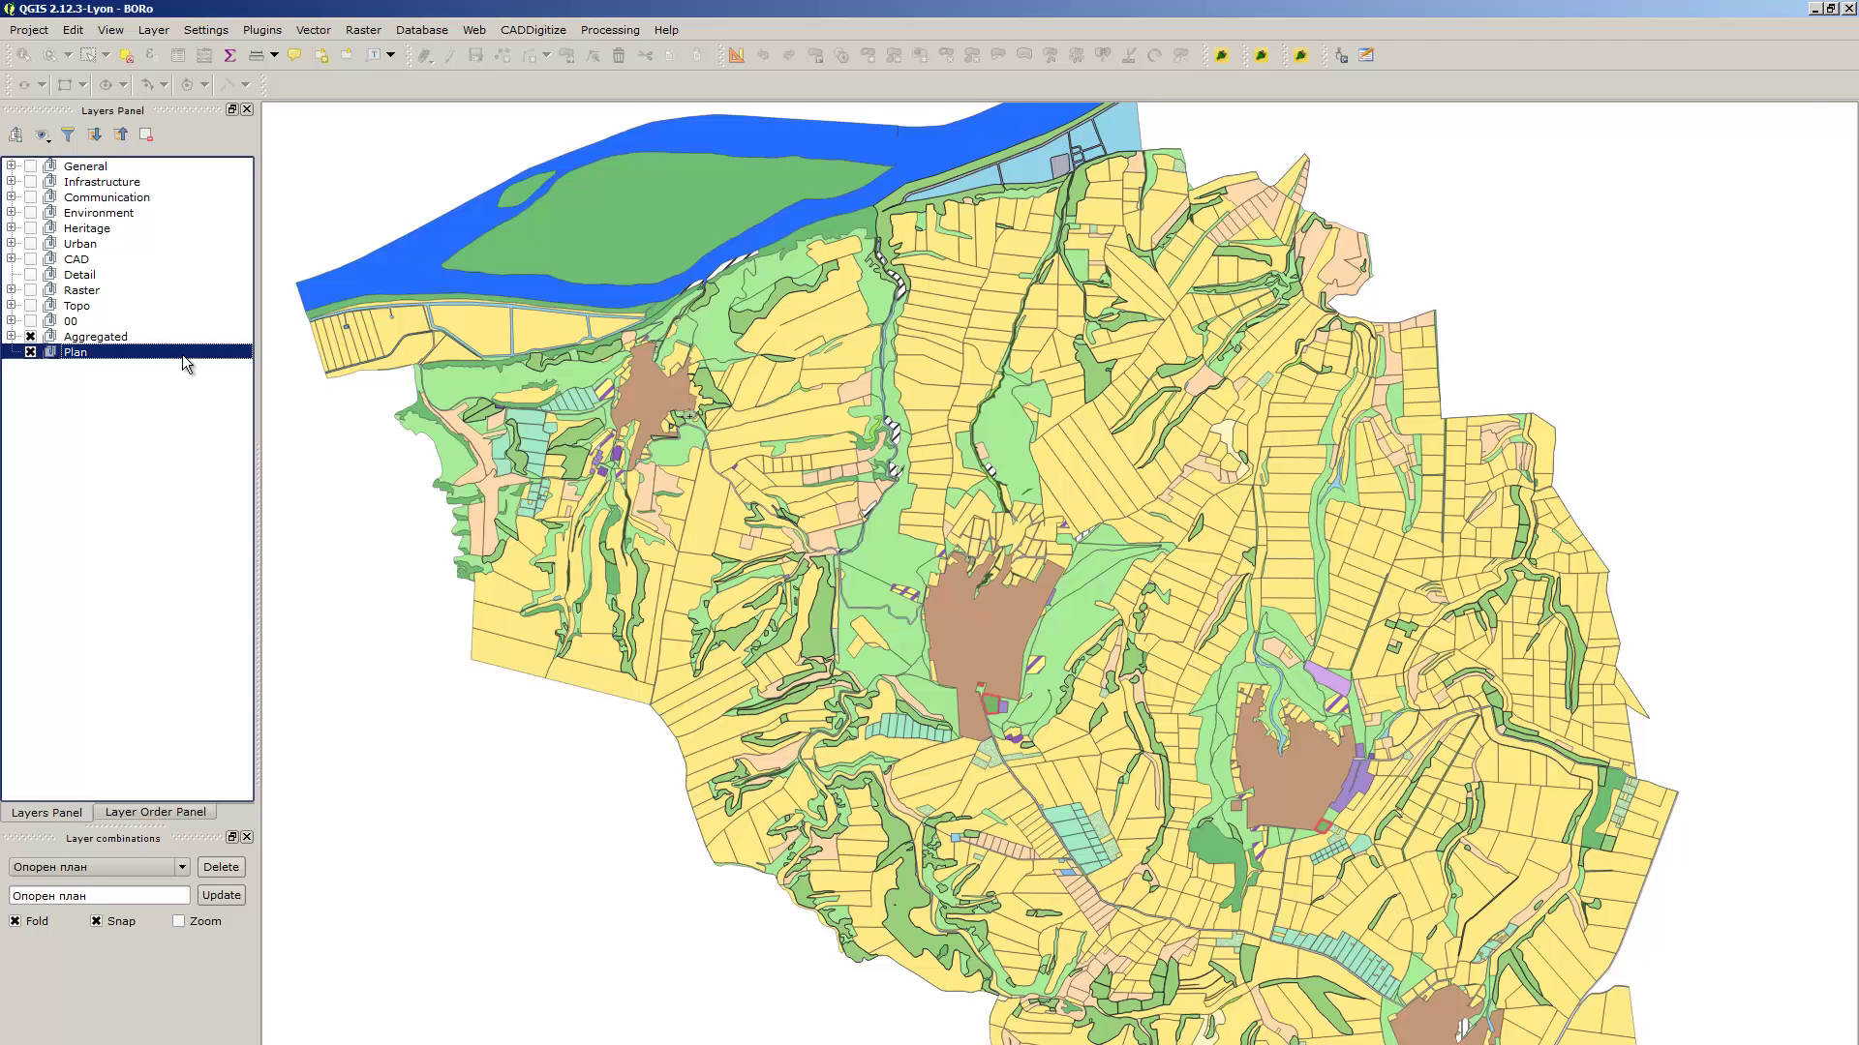
{"action": "key", "text": "ctrl+shift+v"}
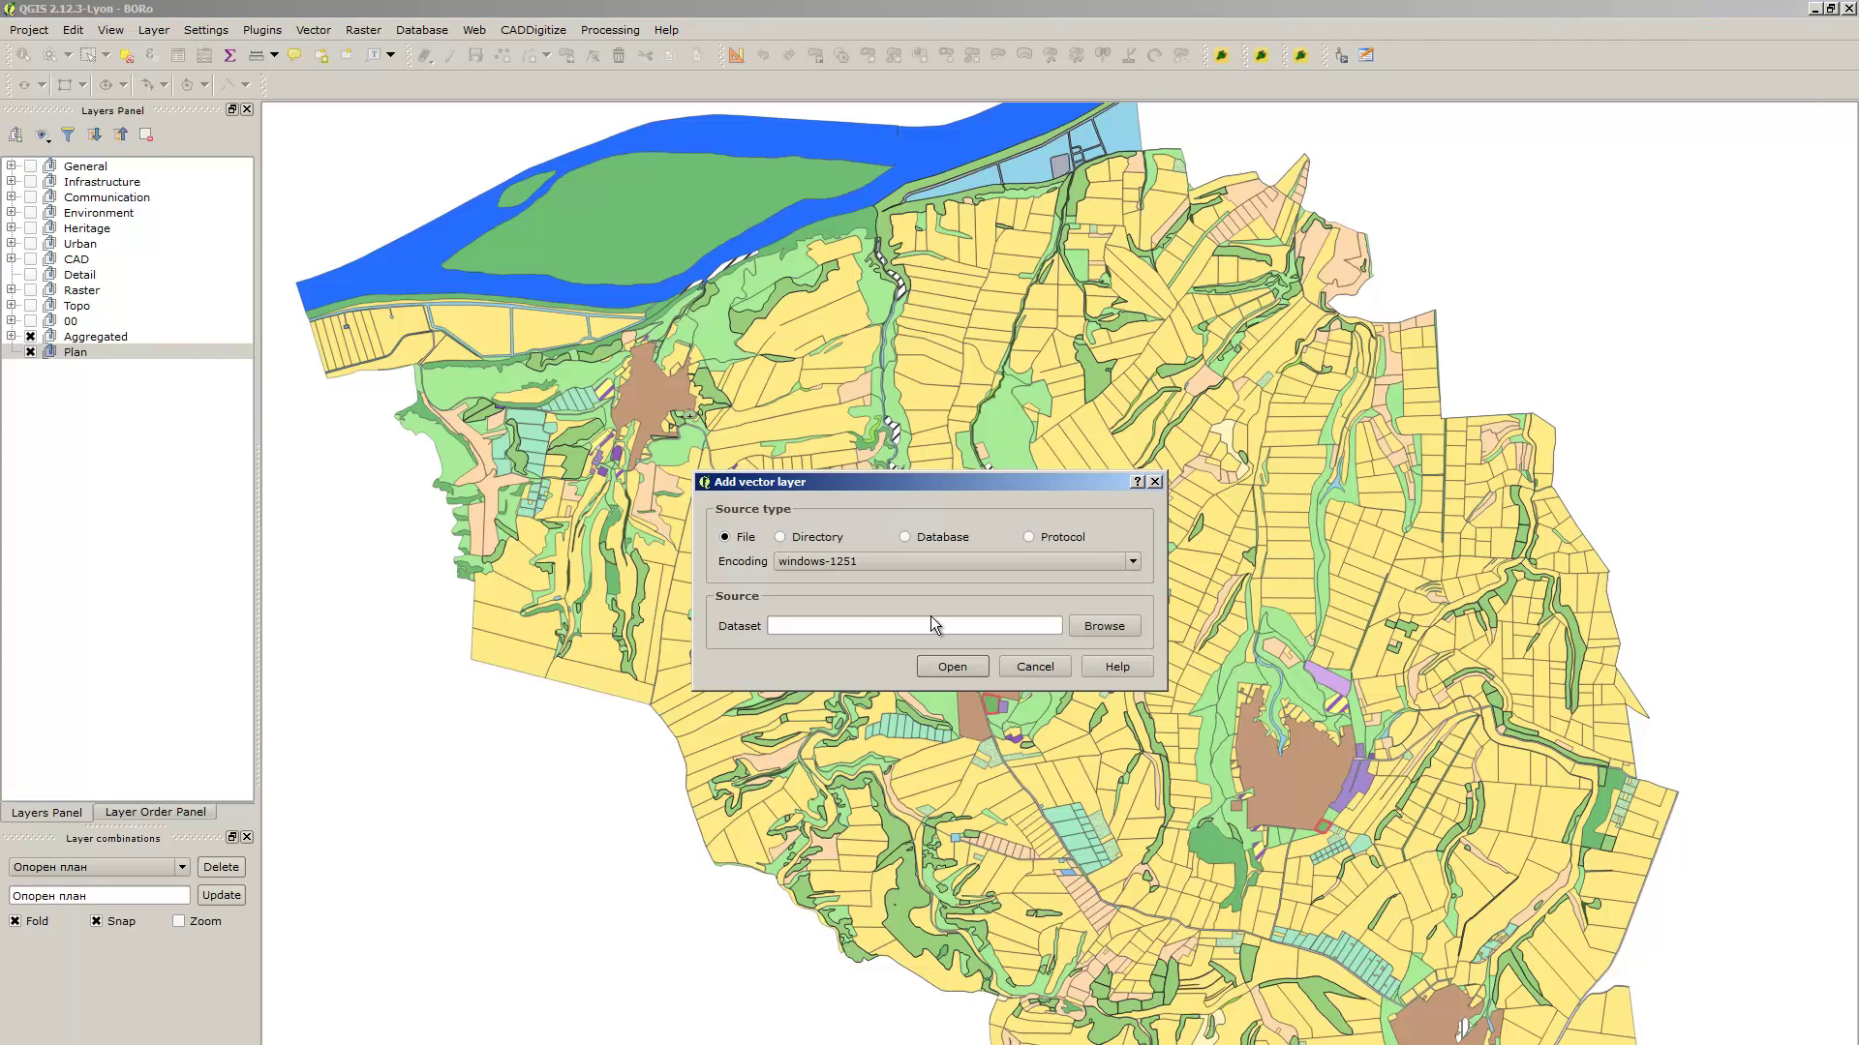
{"action": "left_click", "coordinate": [1094, 626]}
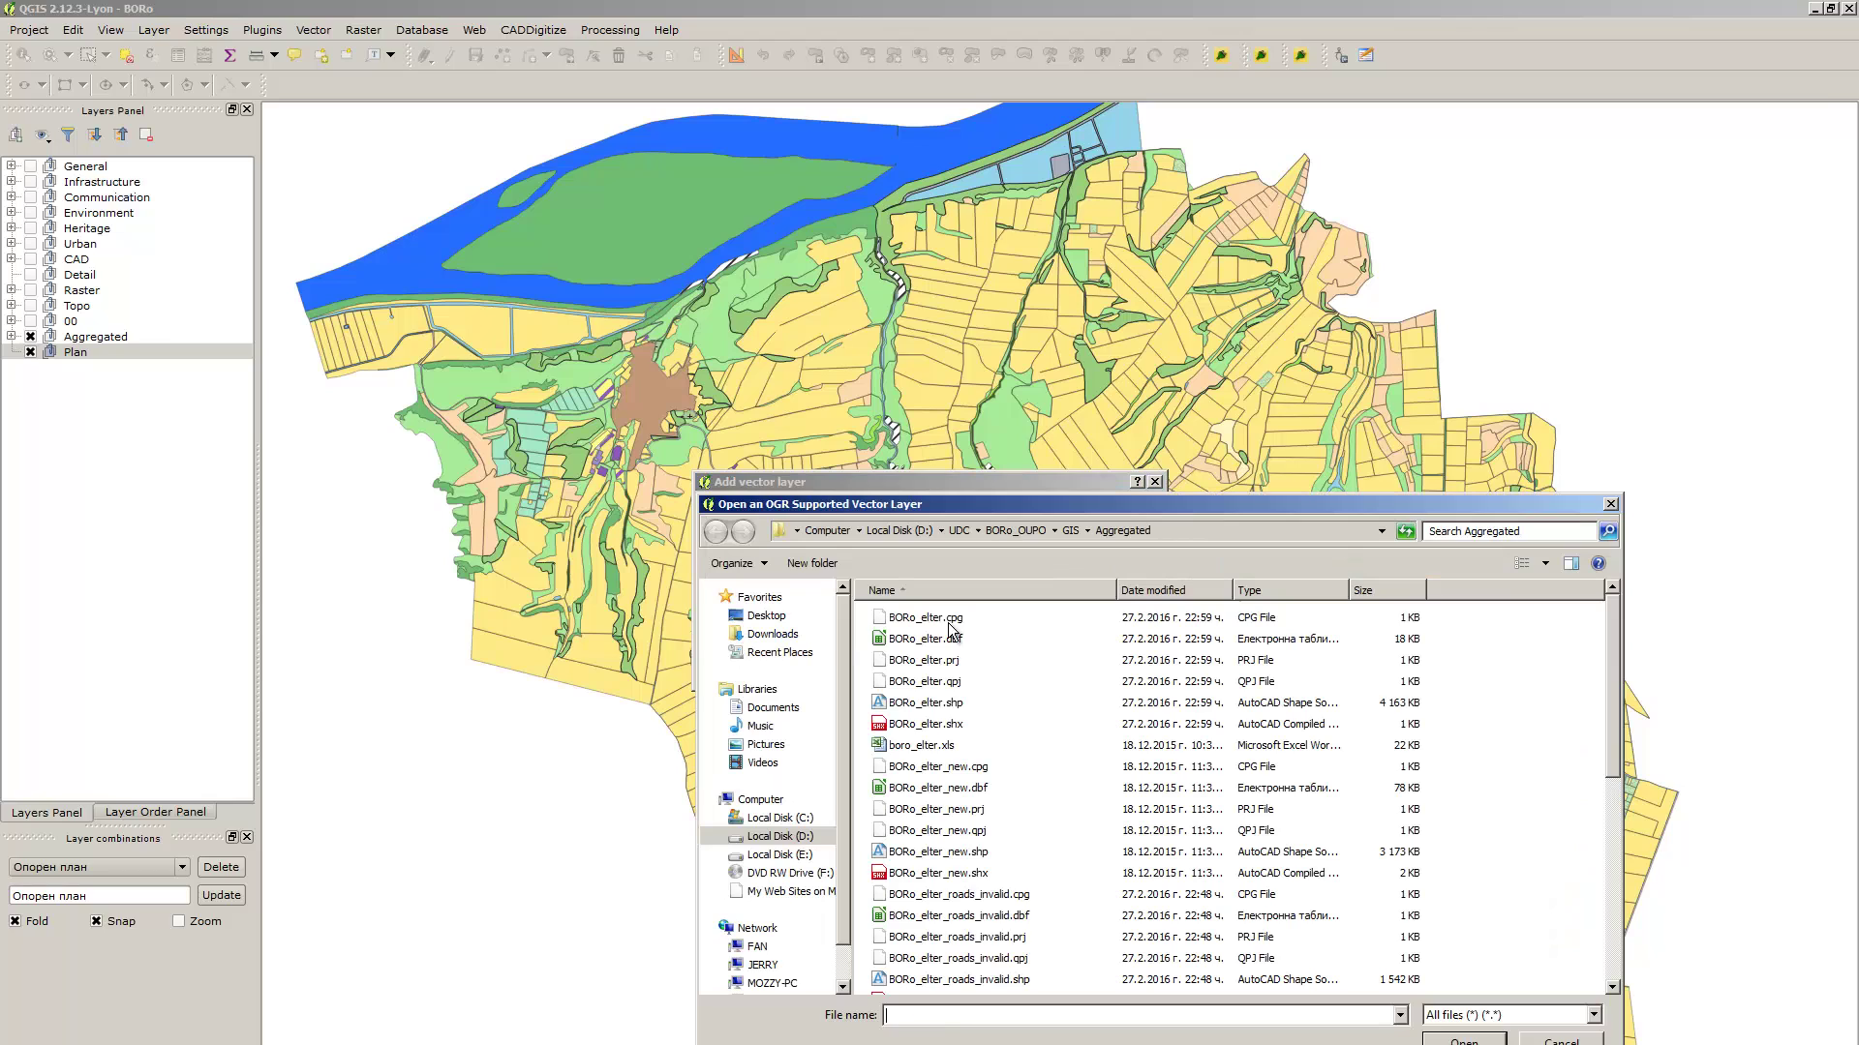
{"action": "left_click", "coordinate": [950, 624]}
{"action": "left_click", "coordinate": [1007, 532]}
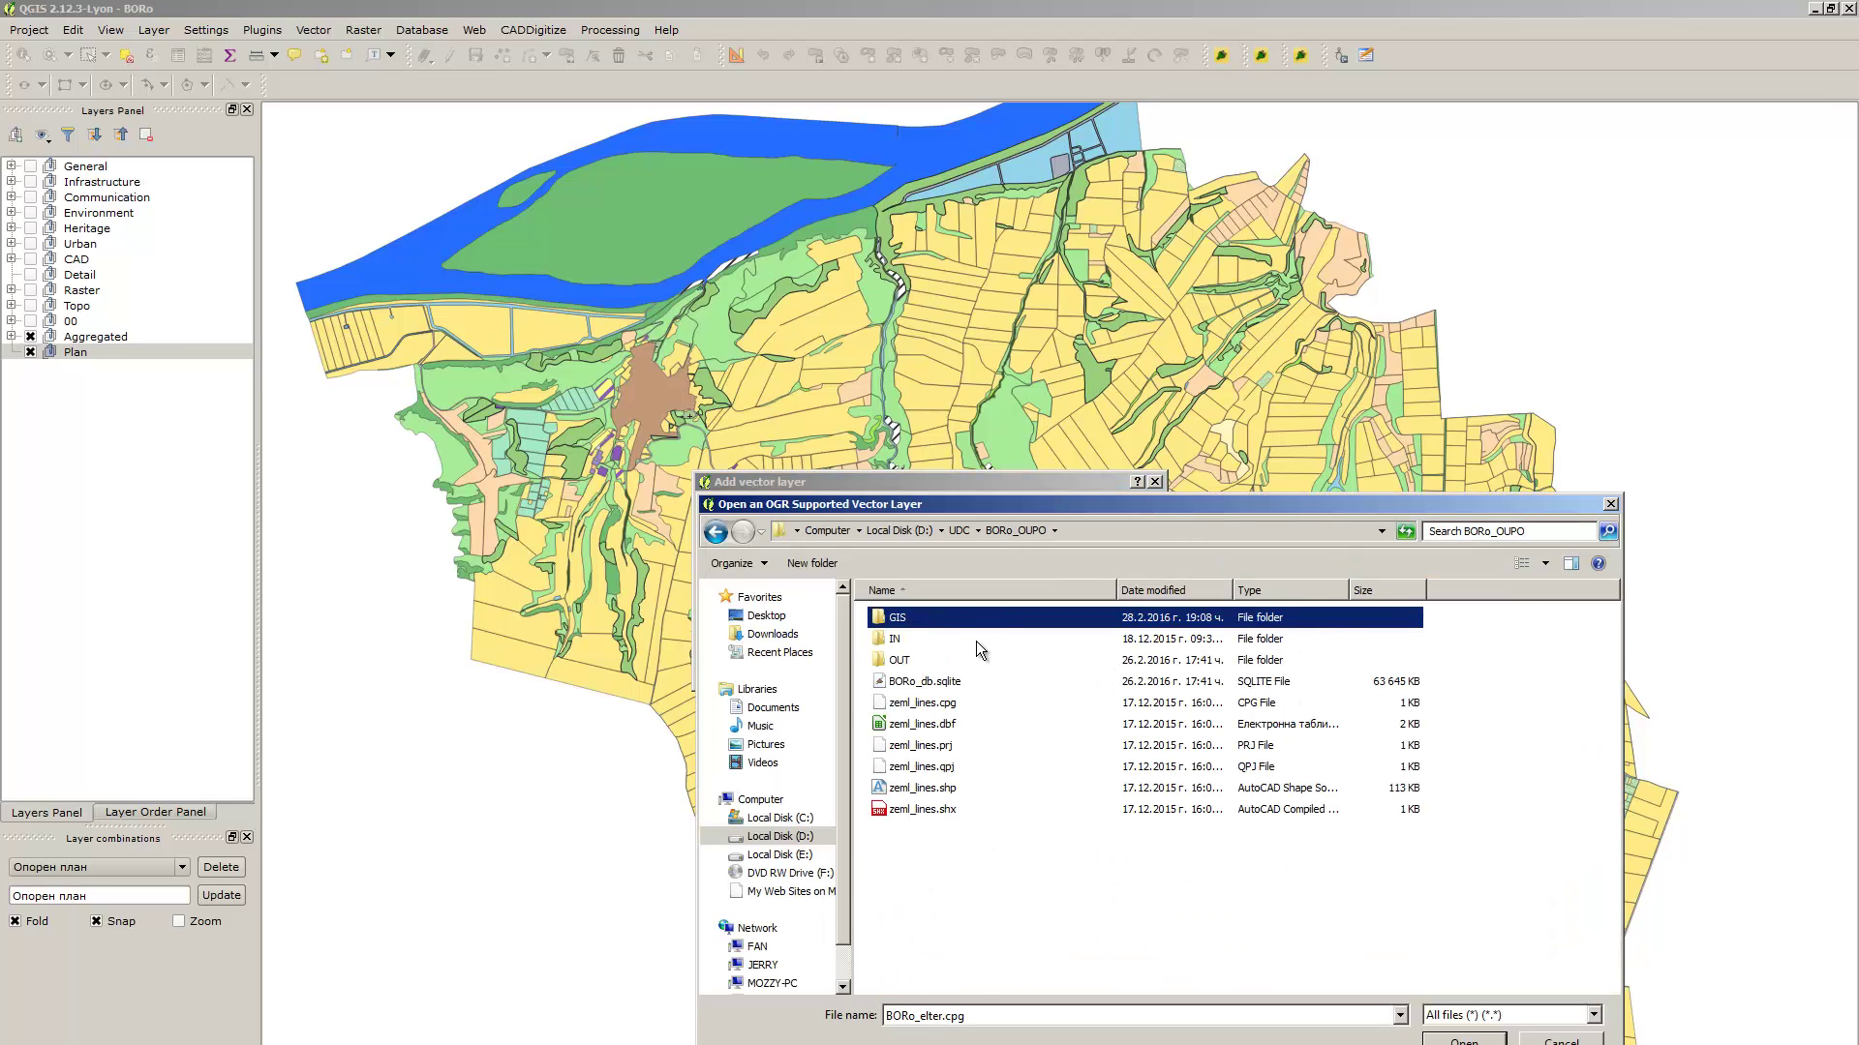
{"action": "double_click", "coordinate": [897, 620]}
{"action": "left_click", "coordinate": [905, 661]}
Select every DXF file in GIS\Dxf, through zashtita.dxf, and open them
{"action": "scroll", "coordinate": [917, 677], "scroll_direction": "down", "scroll_amount": 1}
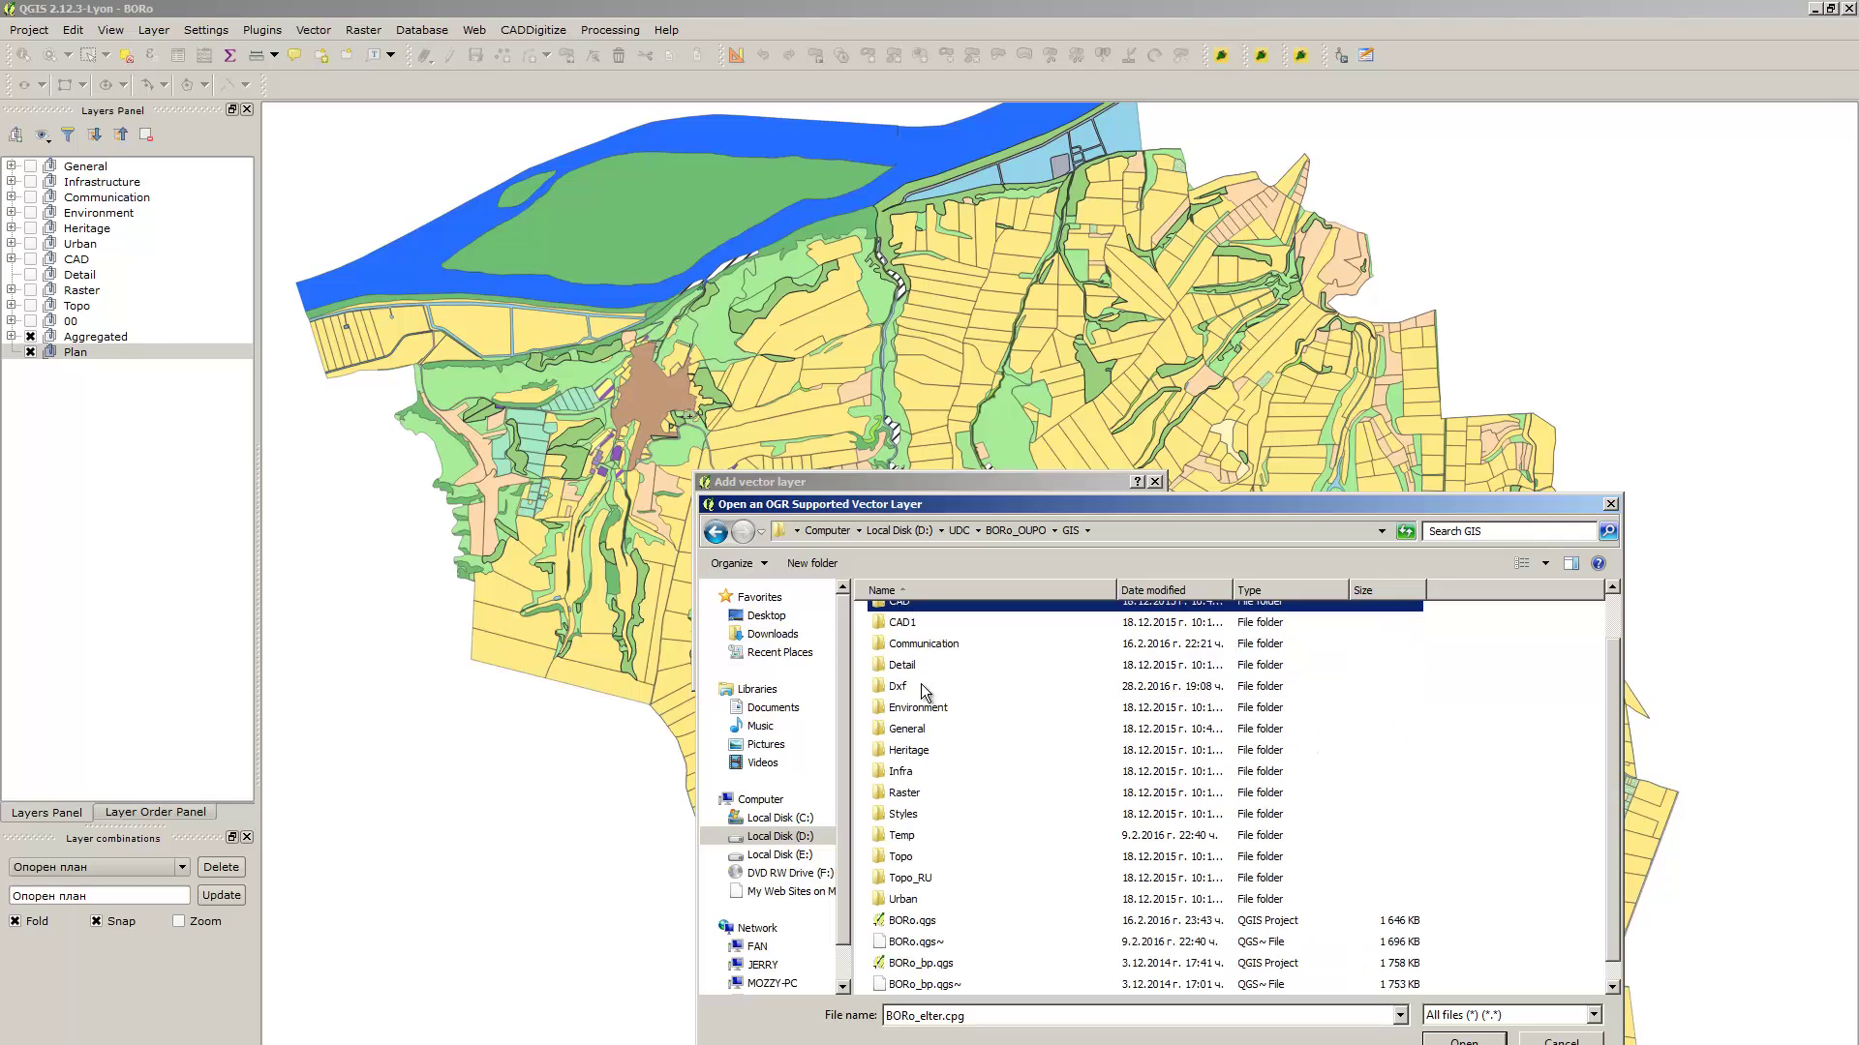
{"action": "left_click", "coordinate": [943, 839]}
{"action": "scroll", "coordinate": [983, 746], "scroll_direction": "up", "scroll_amount": 1}
{"action": "left_click", "coordinate": [983, 746]}
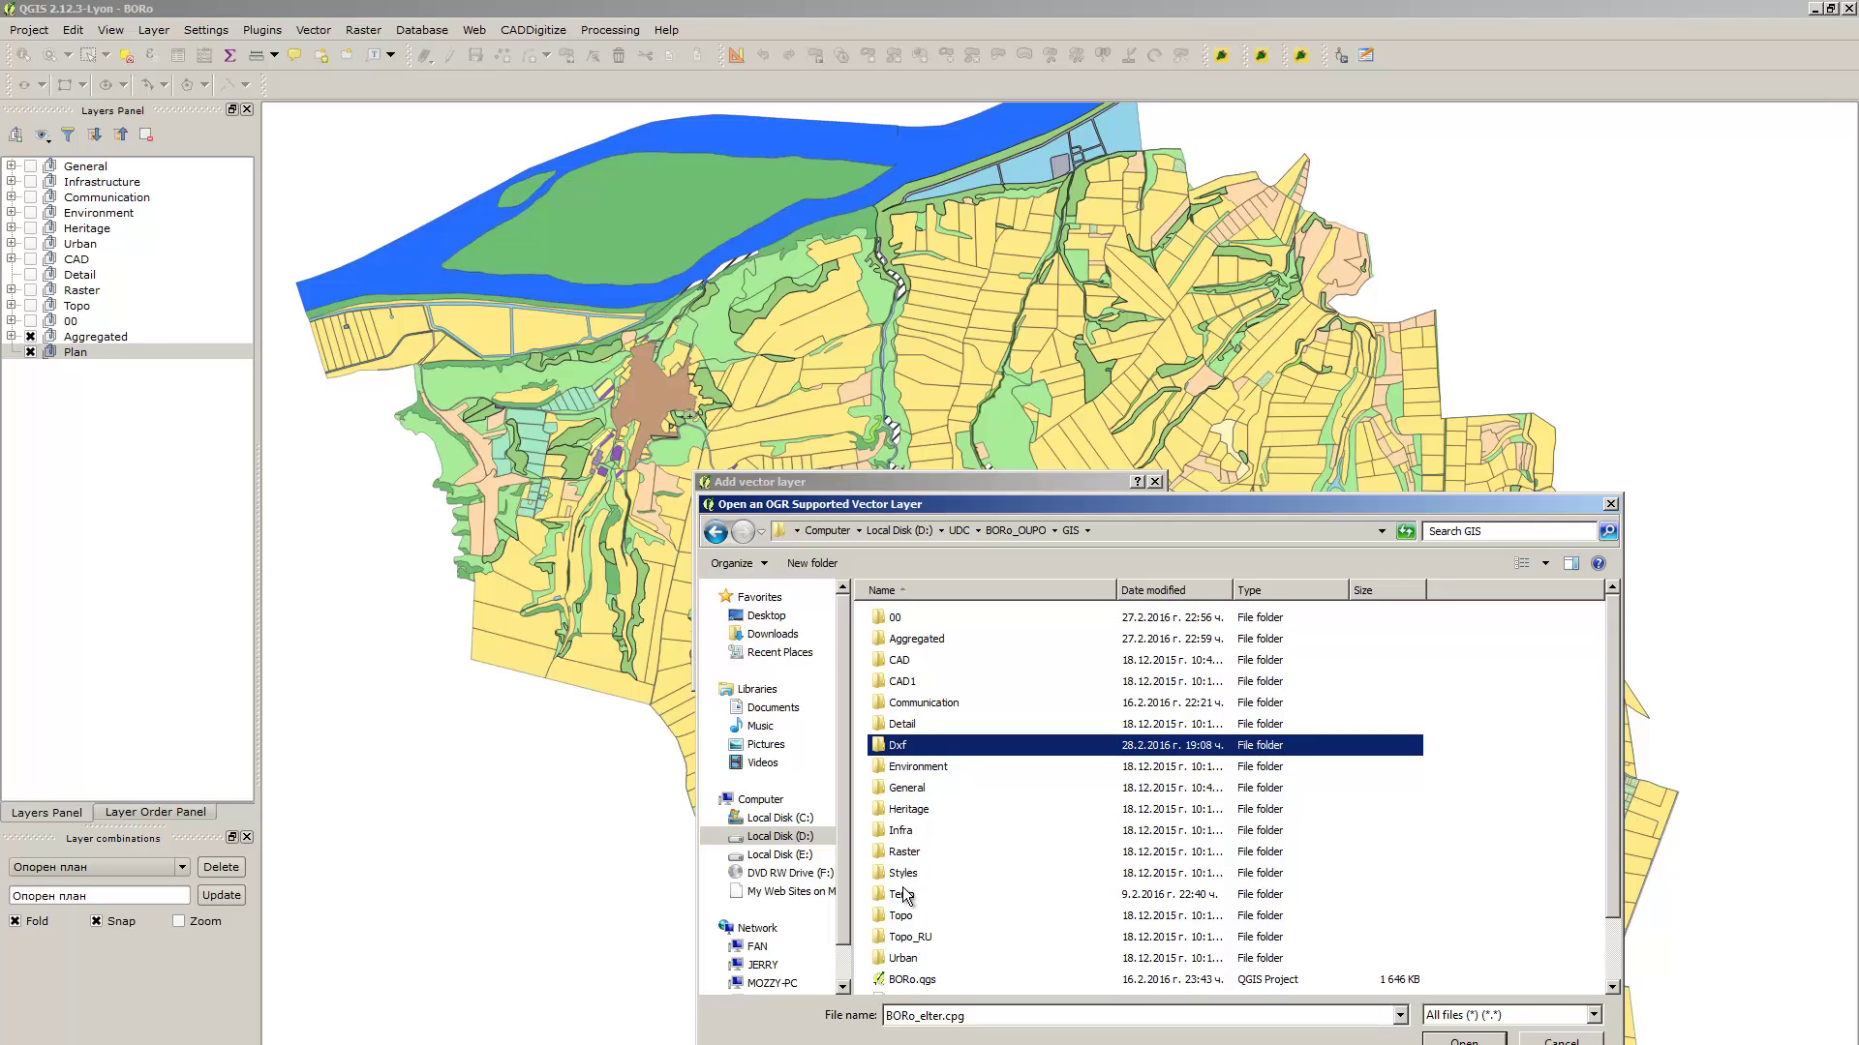
{"action": "double_click", "coordinate": [916, 745]}
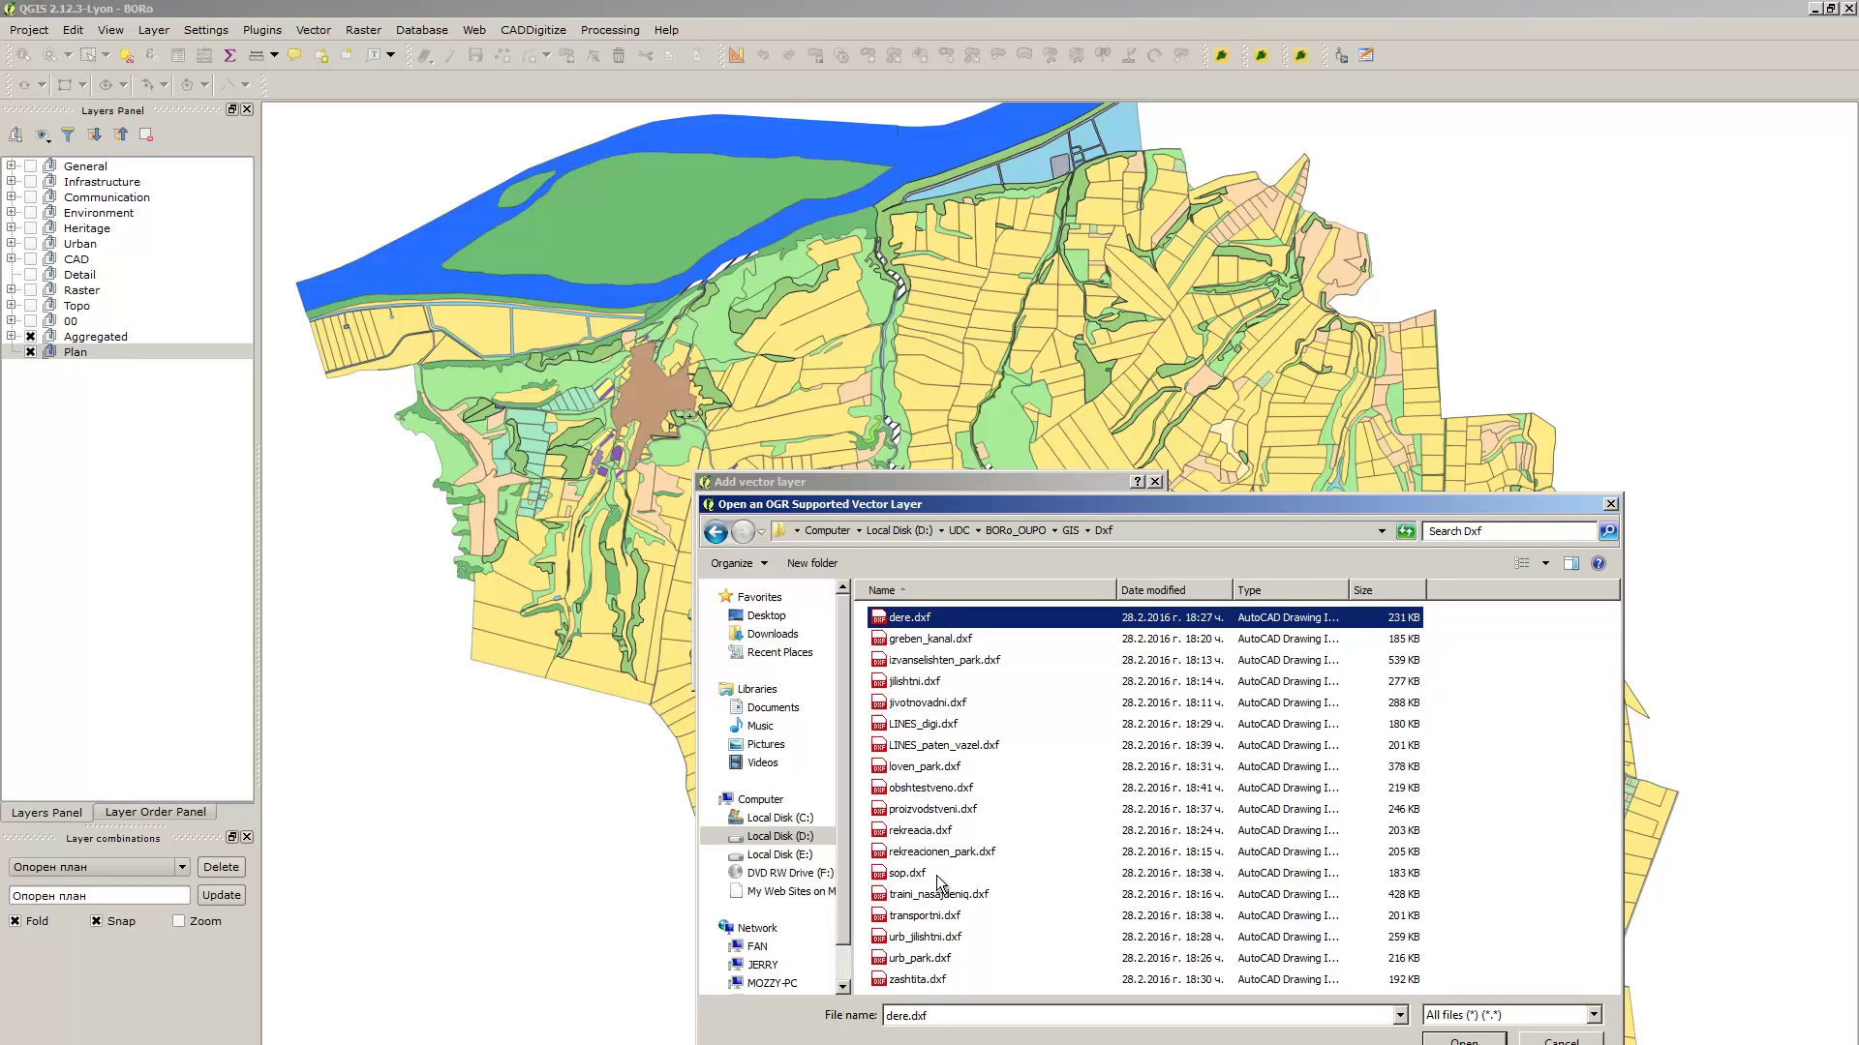
{"action": "left_click", "coordinate": [945, 981], "text": "shift"}
{"action": "left_click", "coordinate": [1461, 1040]}
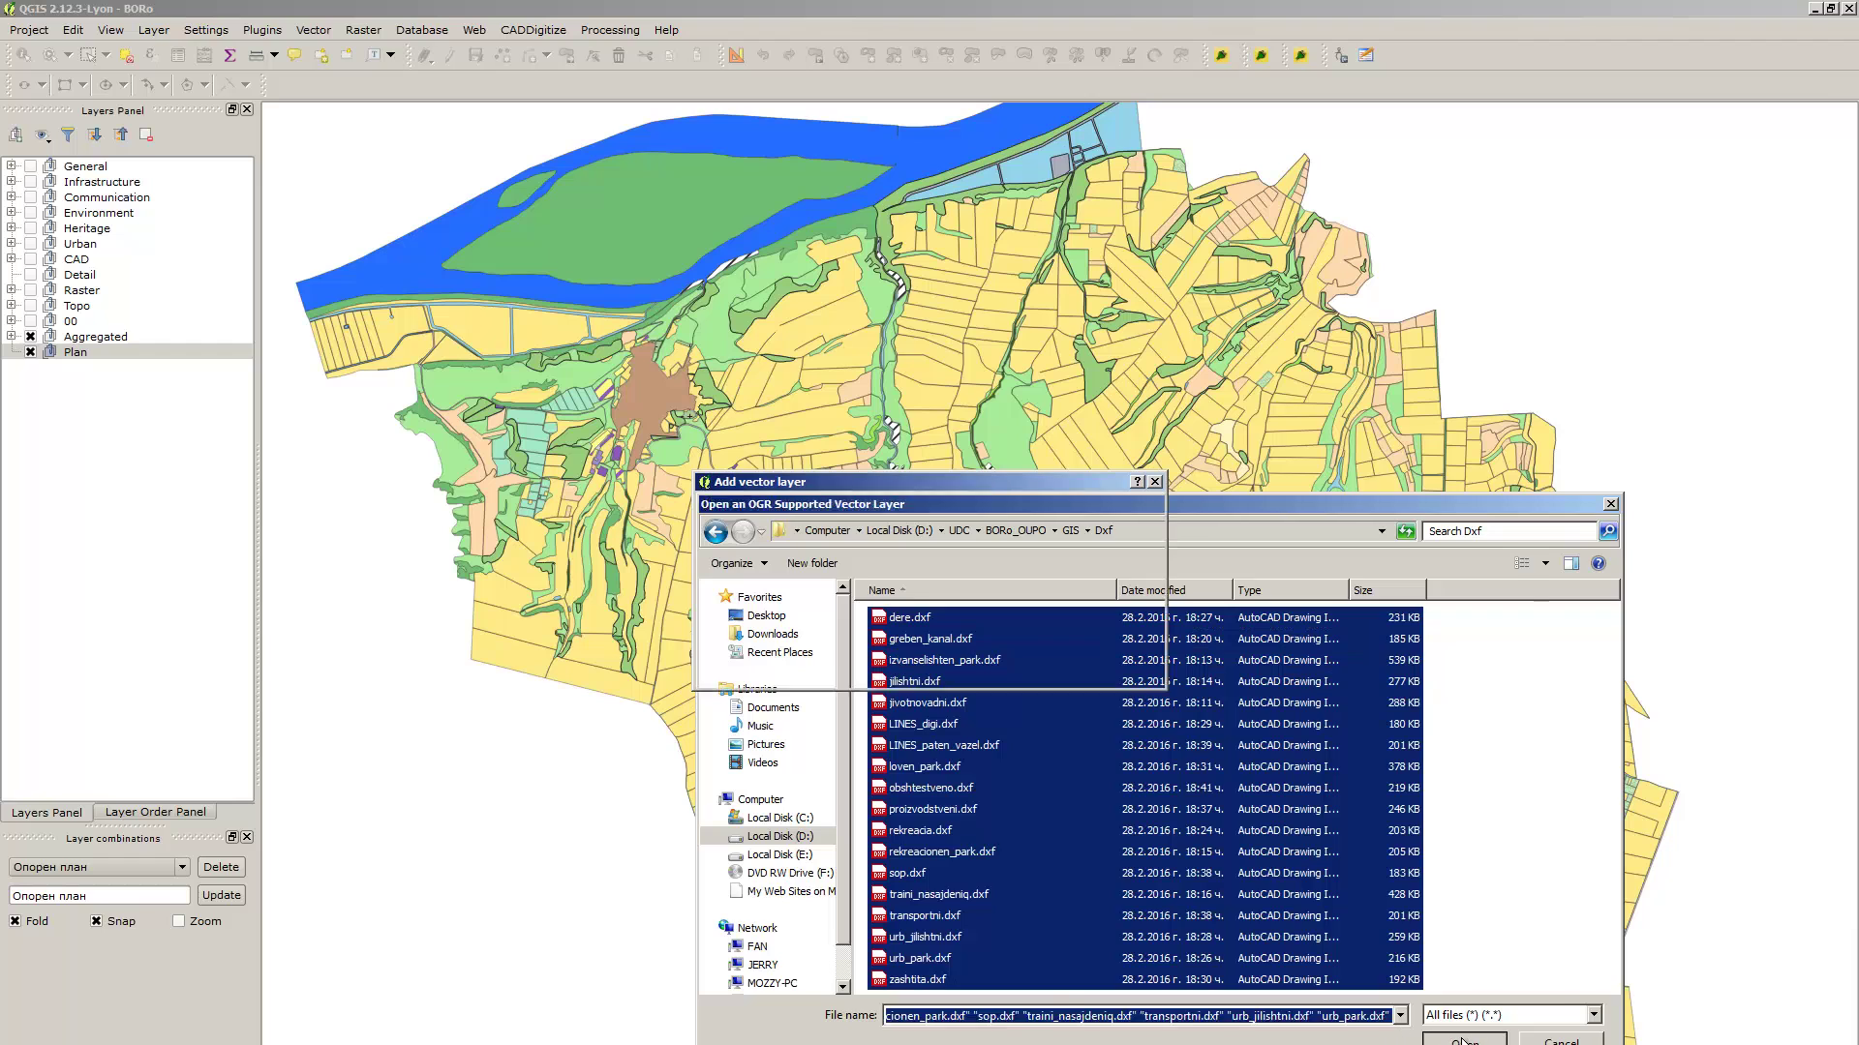
Confirm the DXF datasets and accept the sub-layers of each file into the Plan group
{"action": "left_click", "coordinate": [930, 670]}
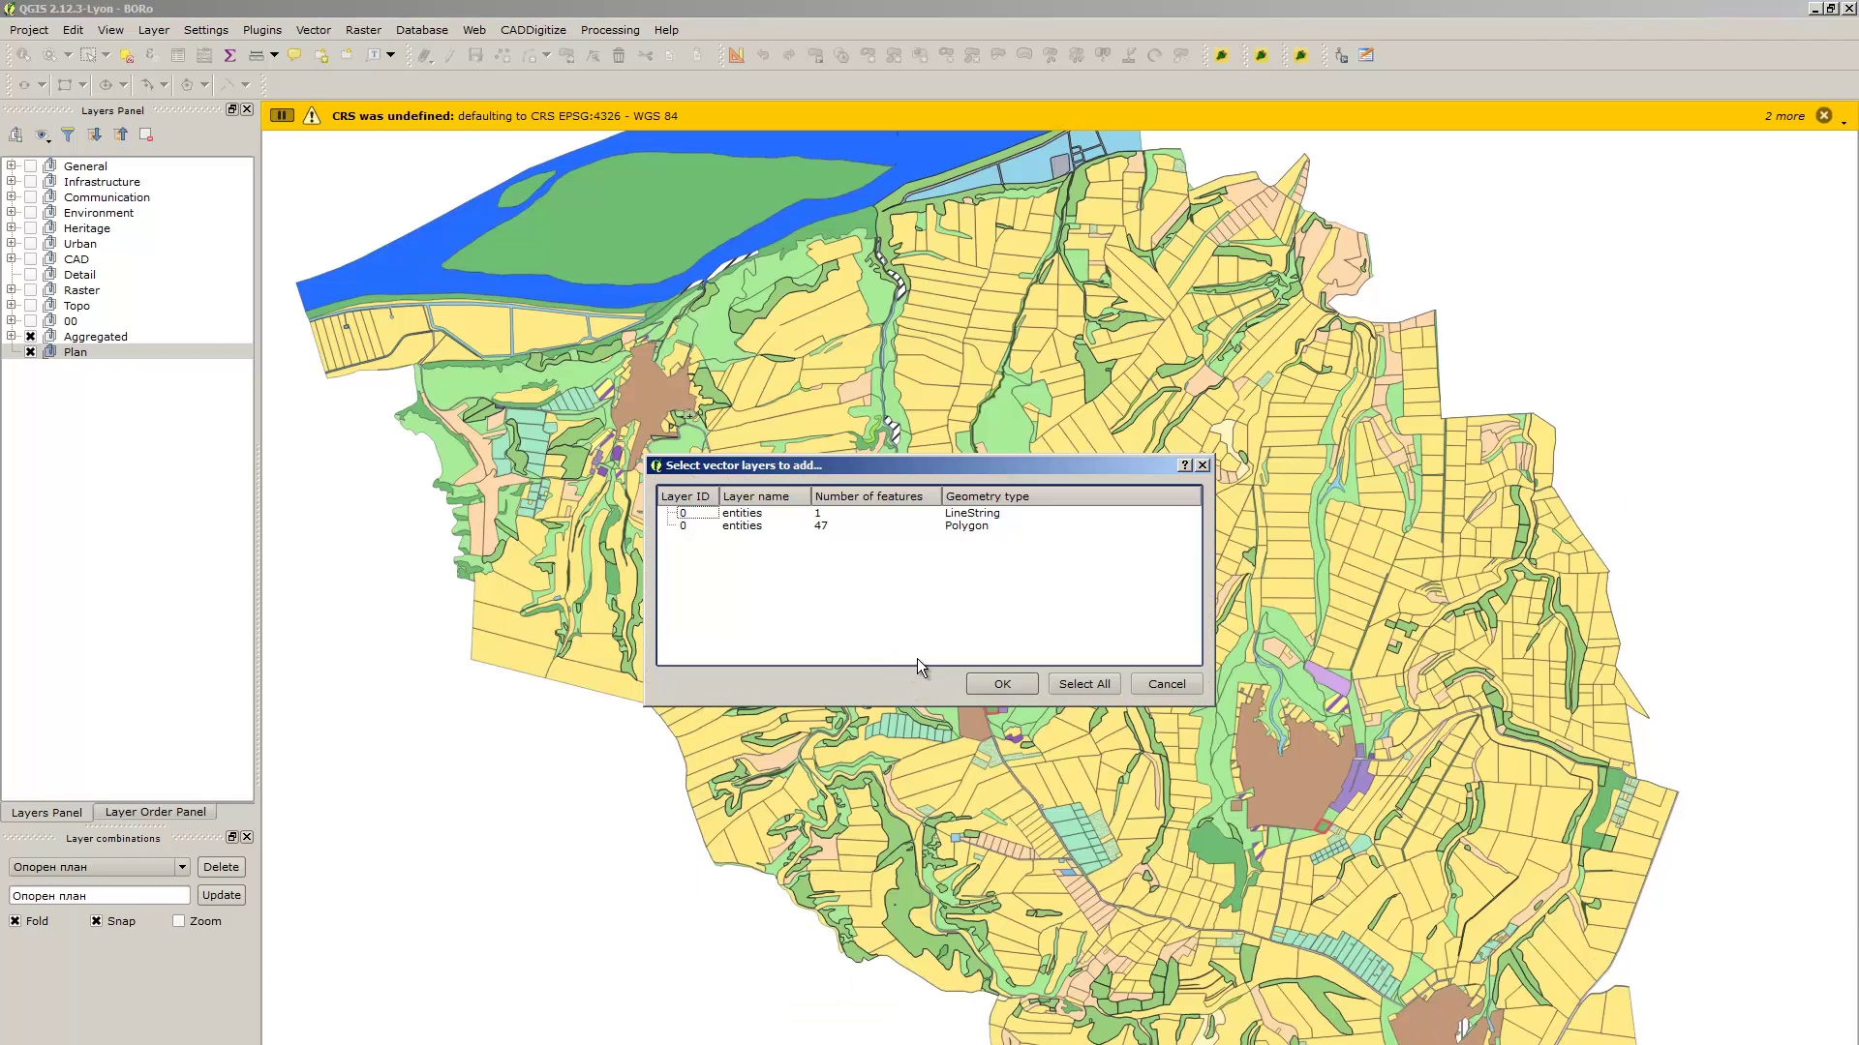
{"action": "left_click", "coordinate": [1001, 680]}
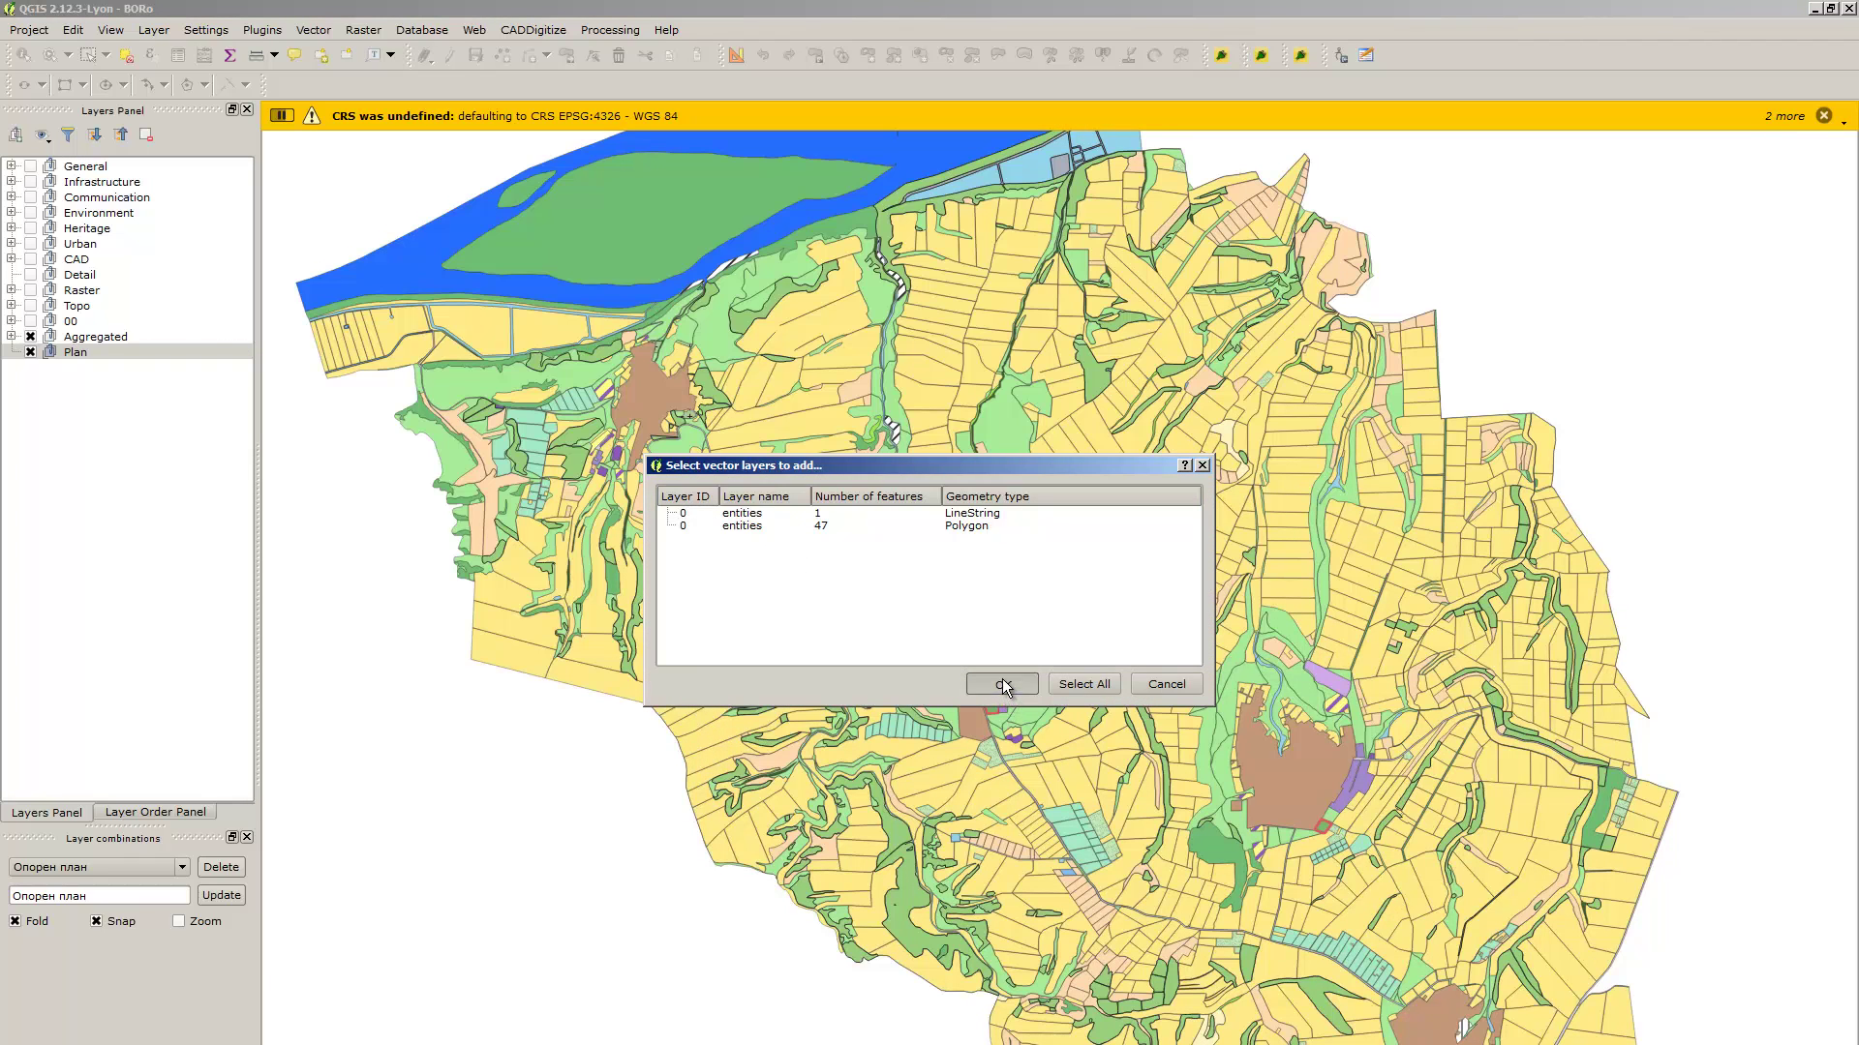
{"action": "left_click", "coordinate": [1002, 684]}
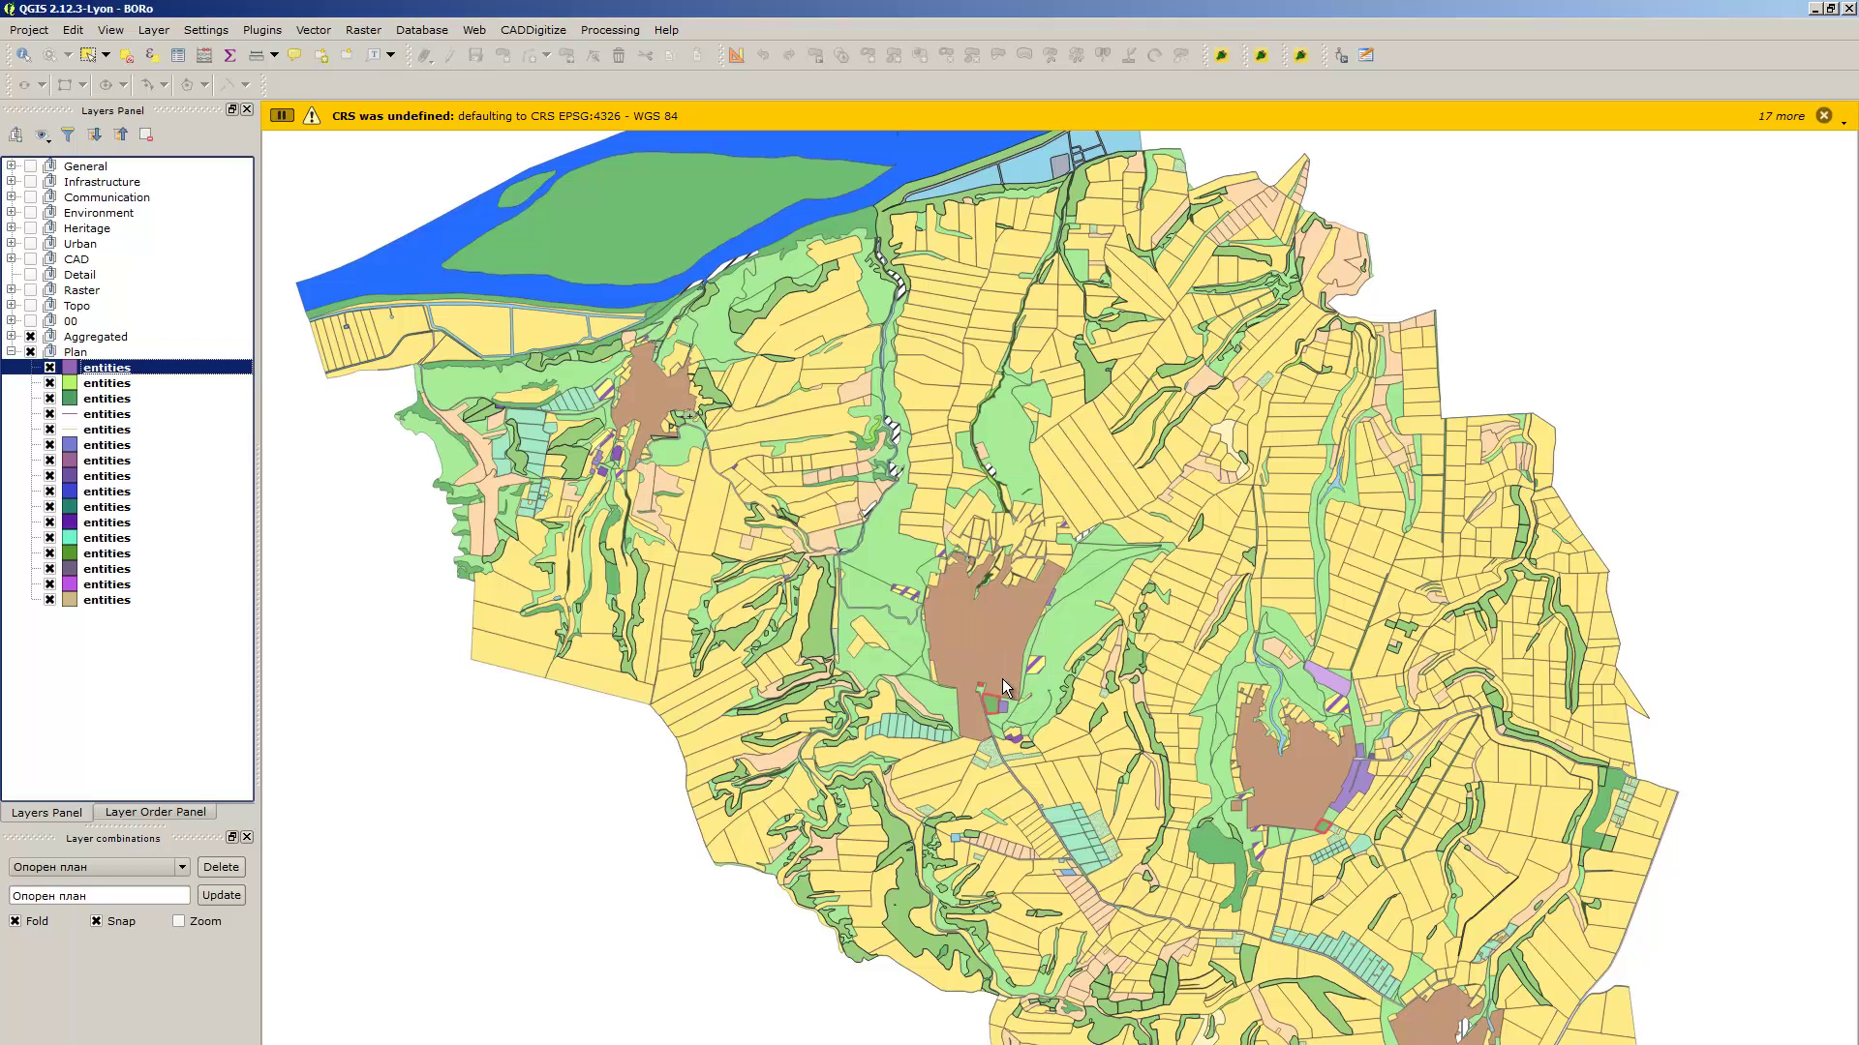
{"action": "left_click", "coordinate": [126, 415]}
{"action": "left_click", "coordinate": [133, 445]}
{"action": "left_click", "coordinate": [133, 432]}
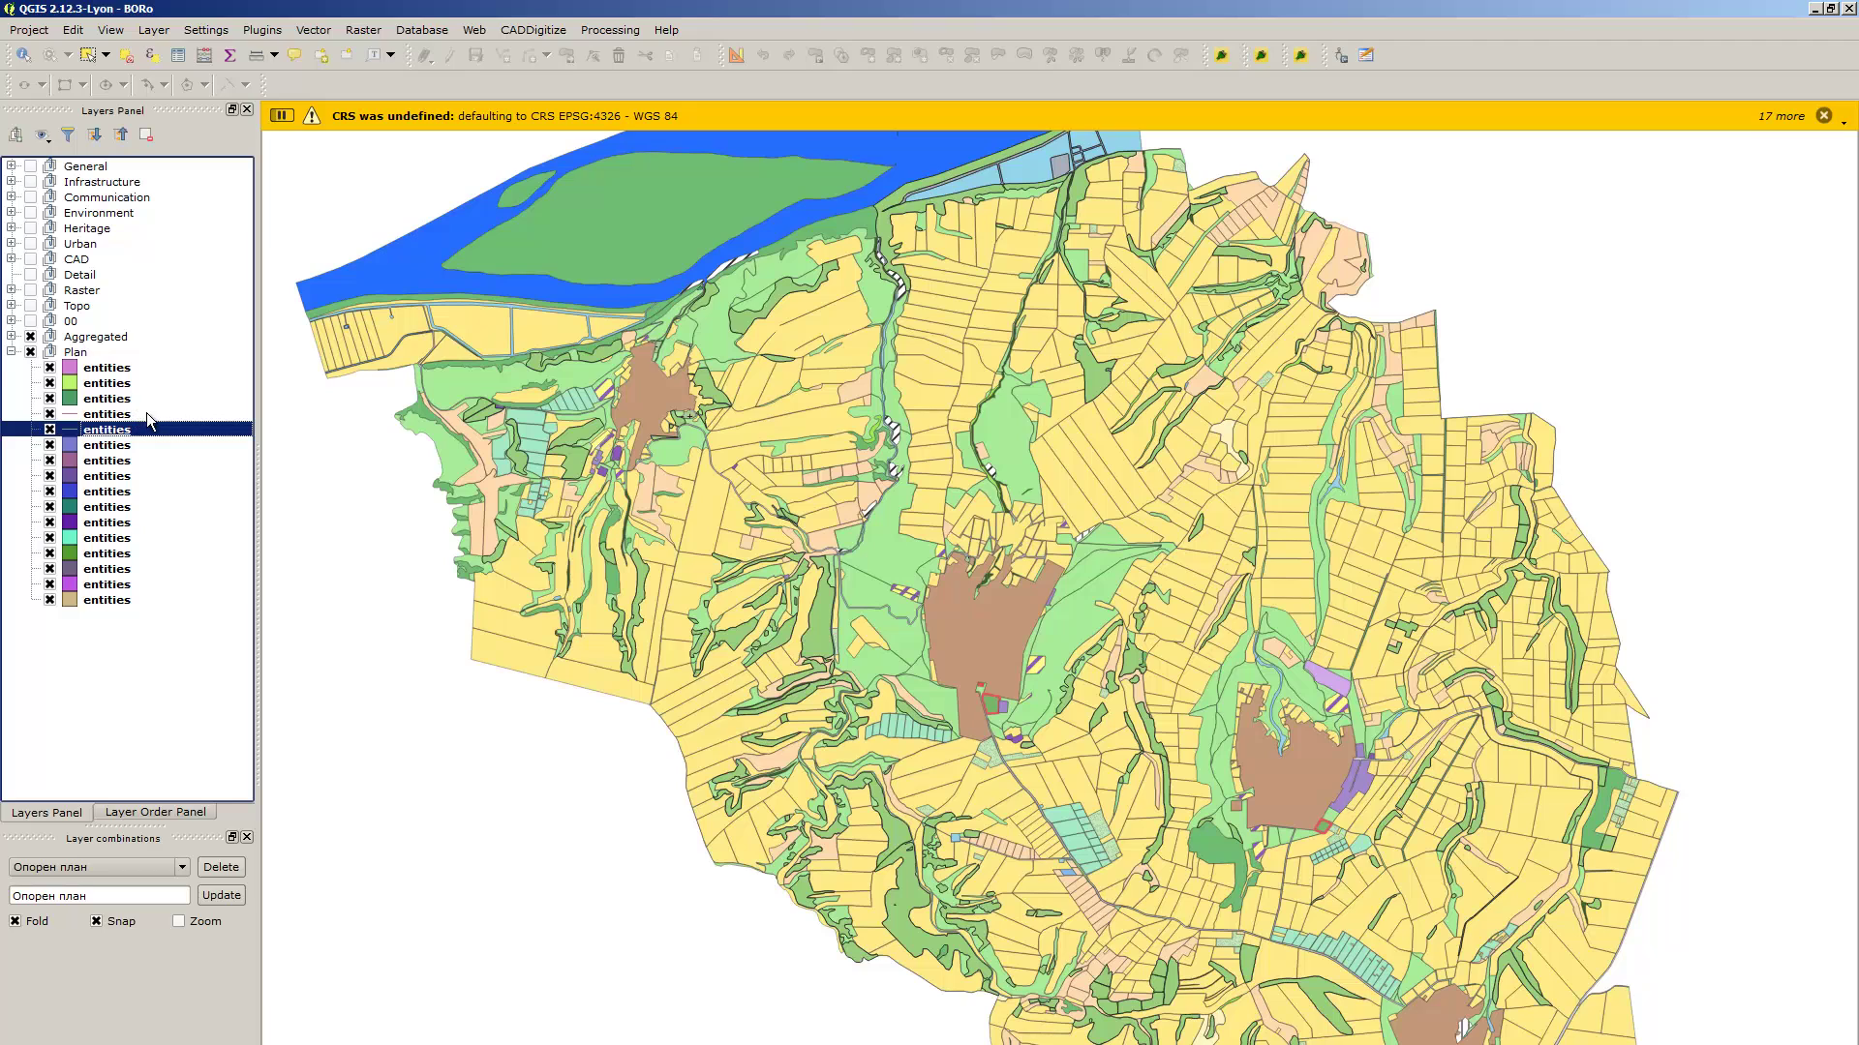
Check the first entities layer's properties, then bring up its context menu
{"action": "left_click", "coordinate": [145, 369]}
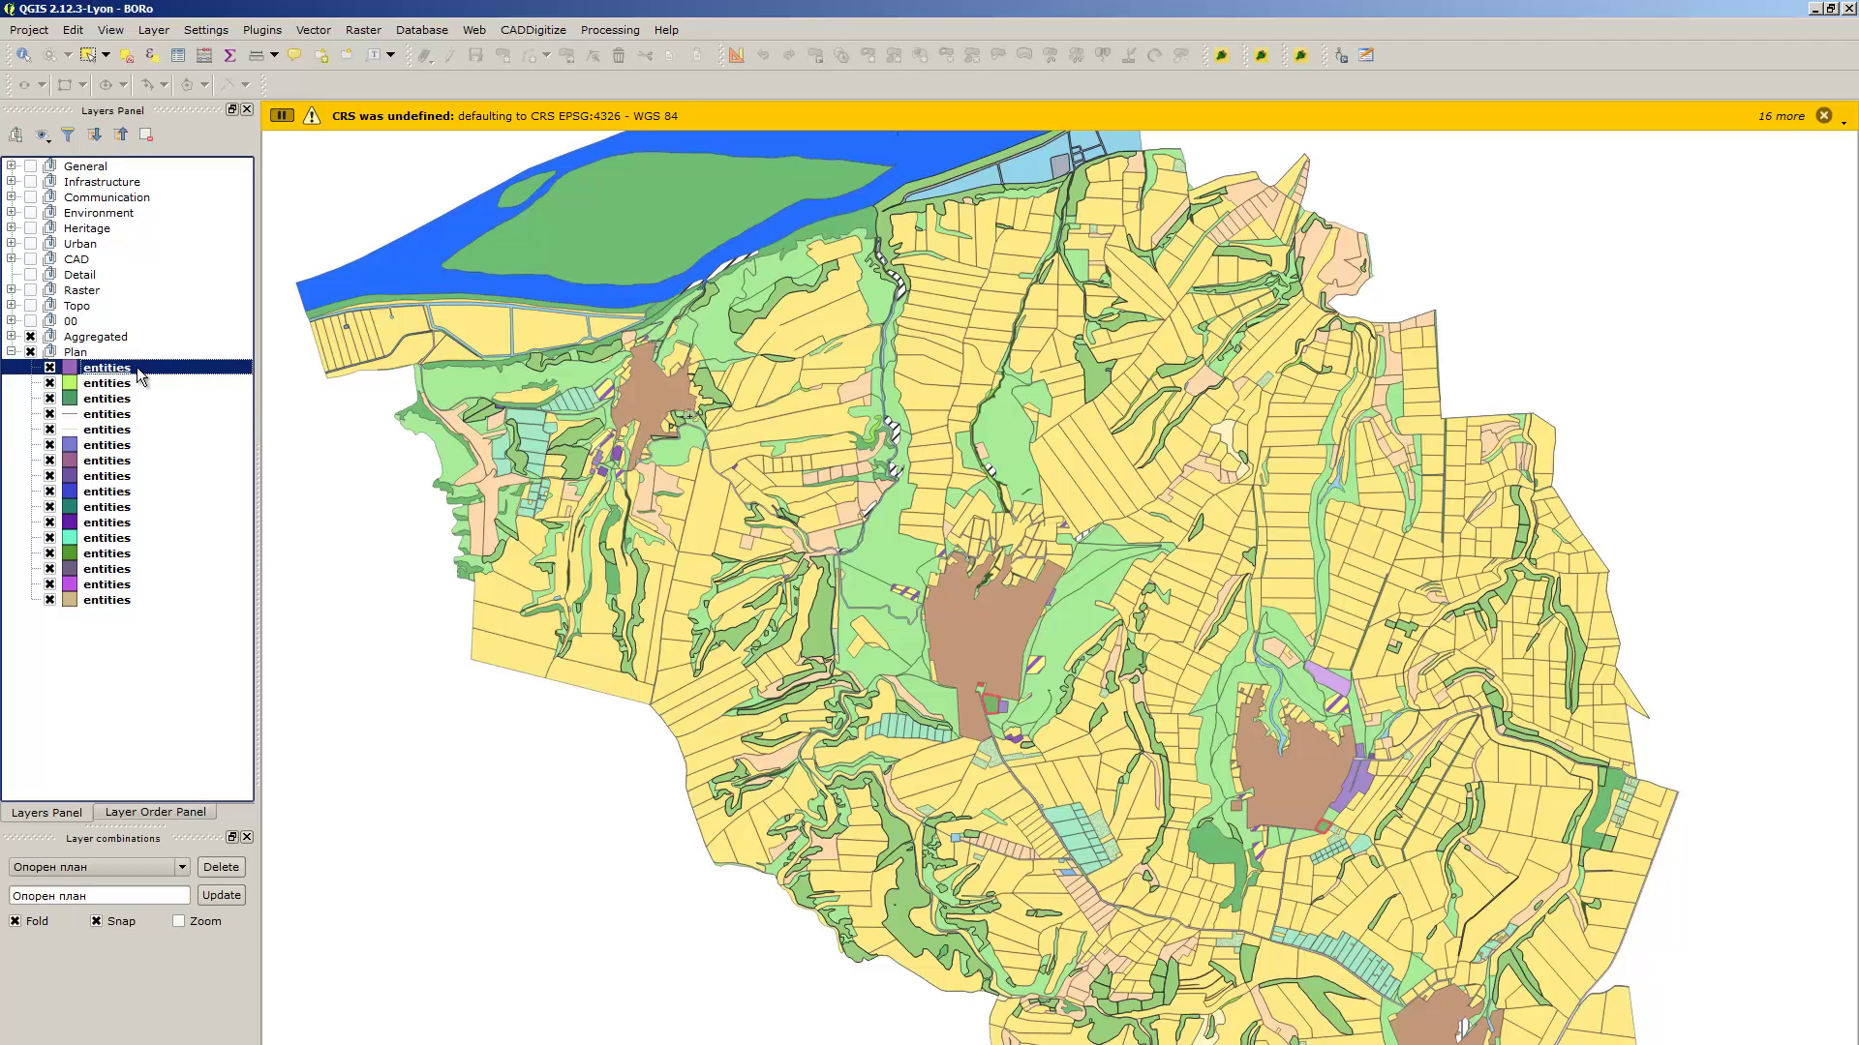
{"action": "double_click", "coordinate": [140, 378]}
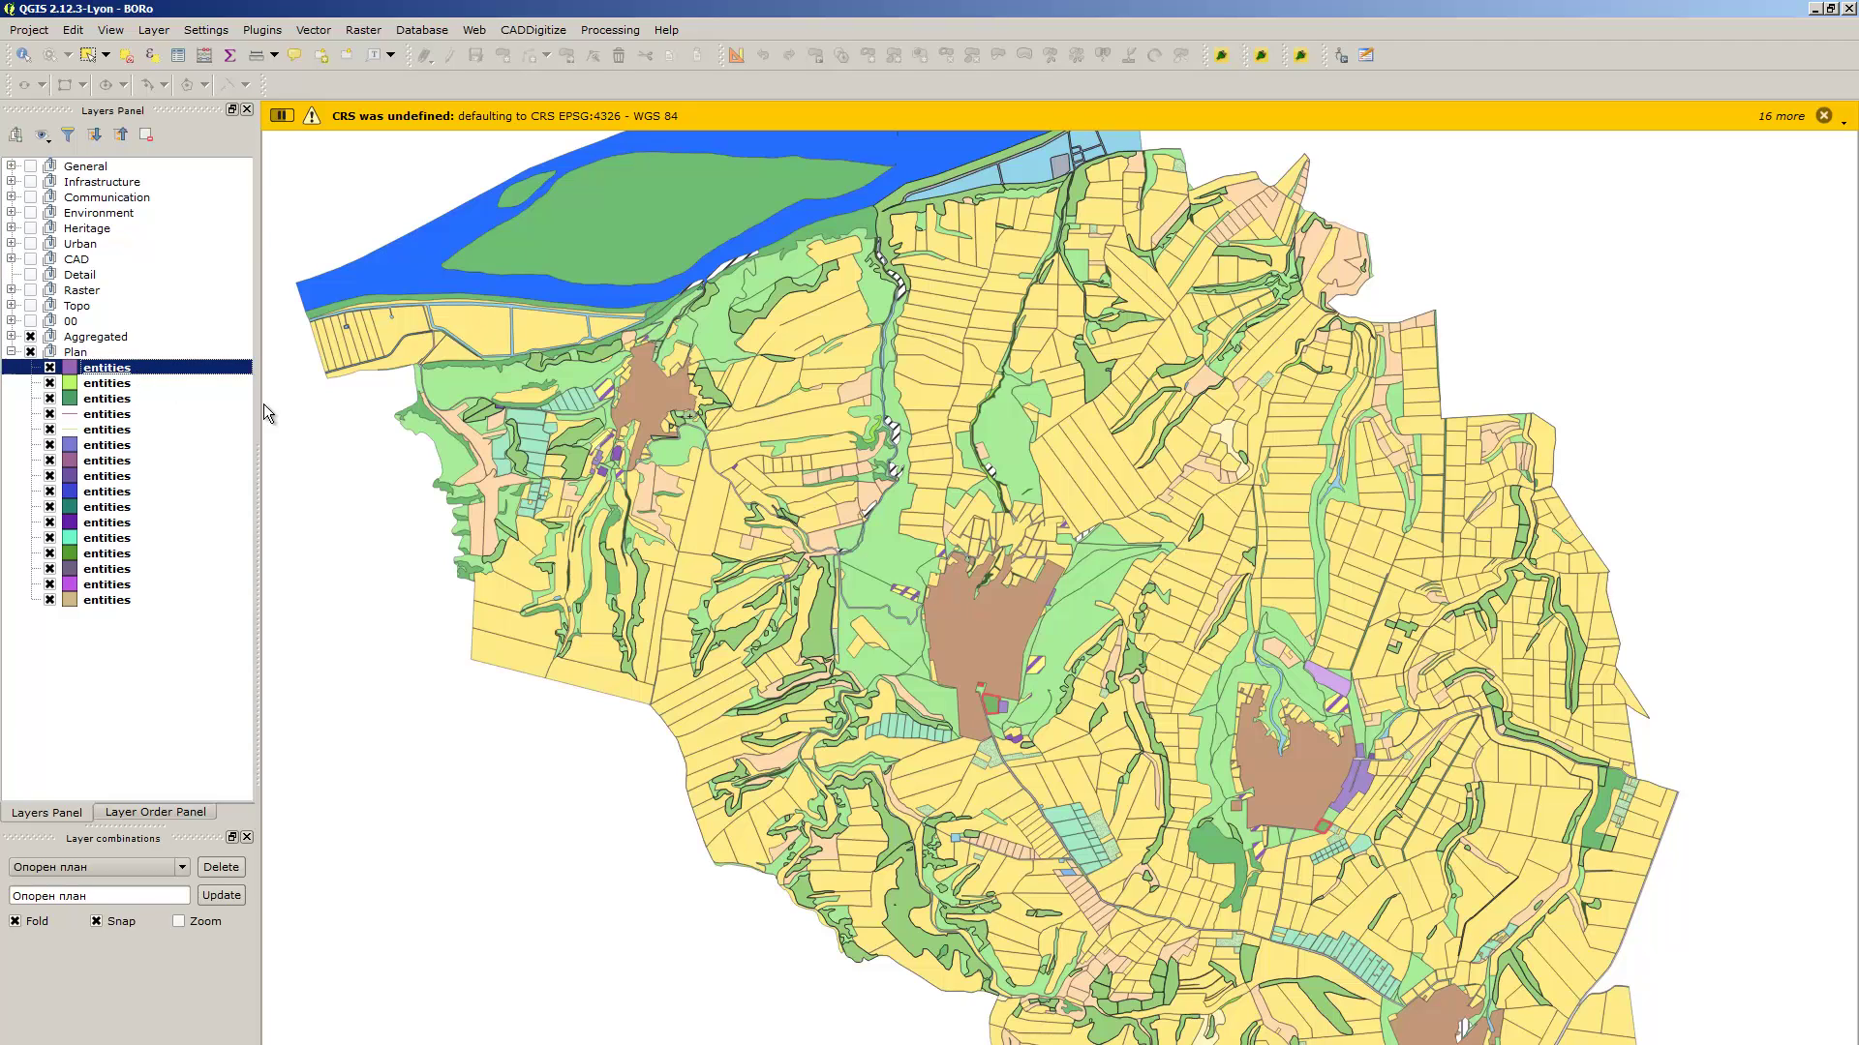
{"action": "key", "text": "Escape"}
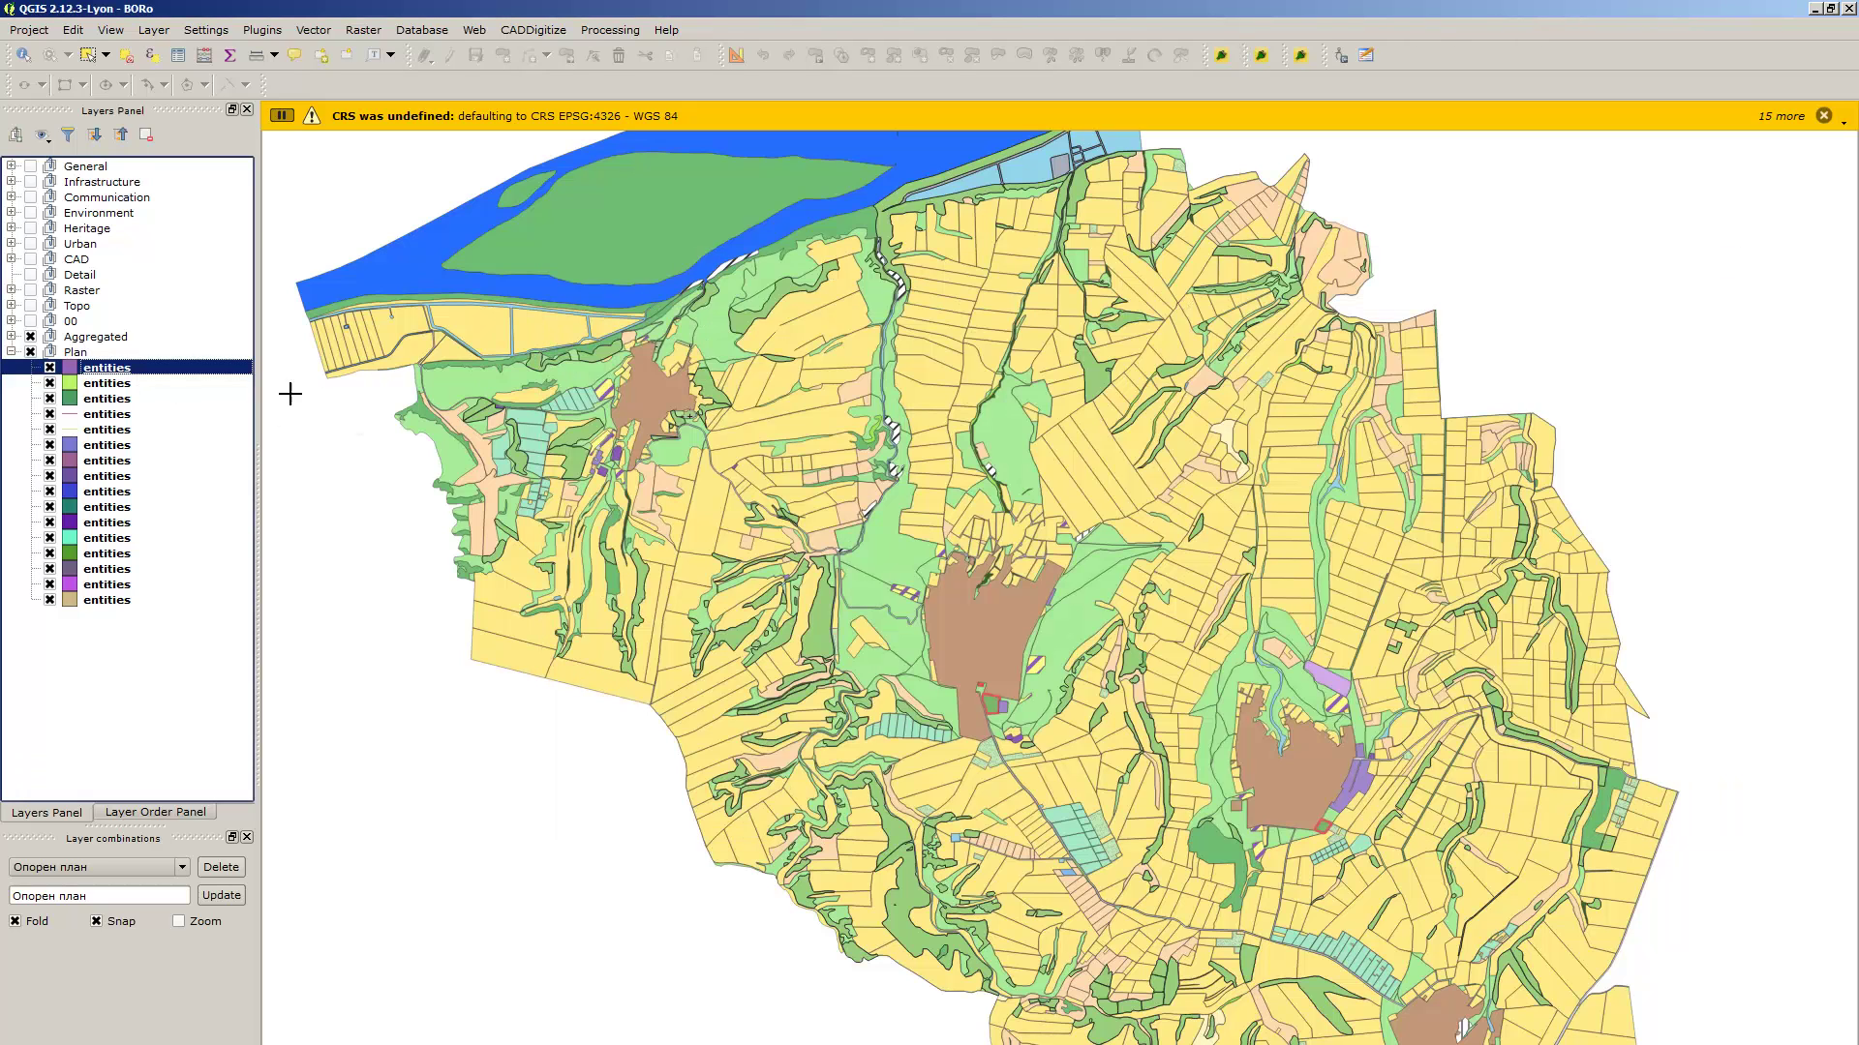
{"action": "right_click", "coordinate": [140, 377]}
Look at the entities layer's save dialog, attribute table and properties, closing each
{"action": "left_click", "coordinate": [232, 562]}
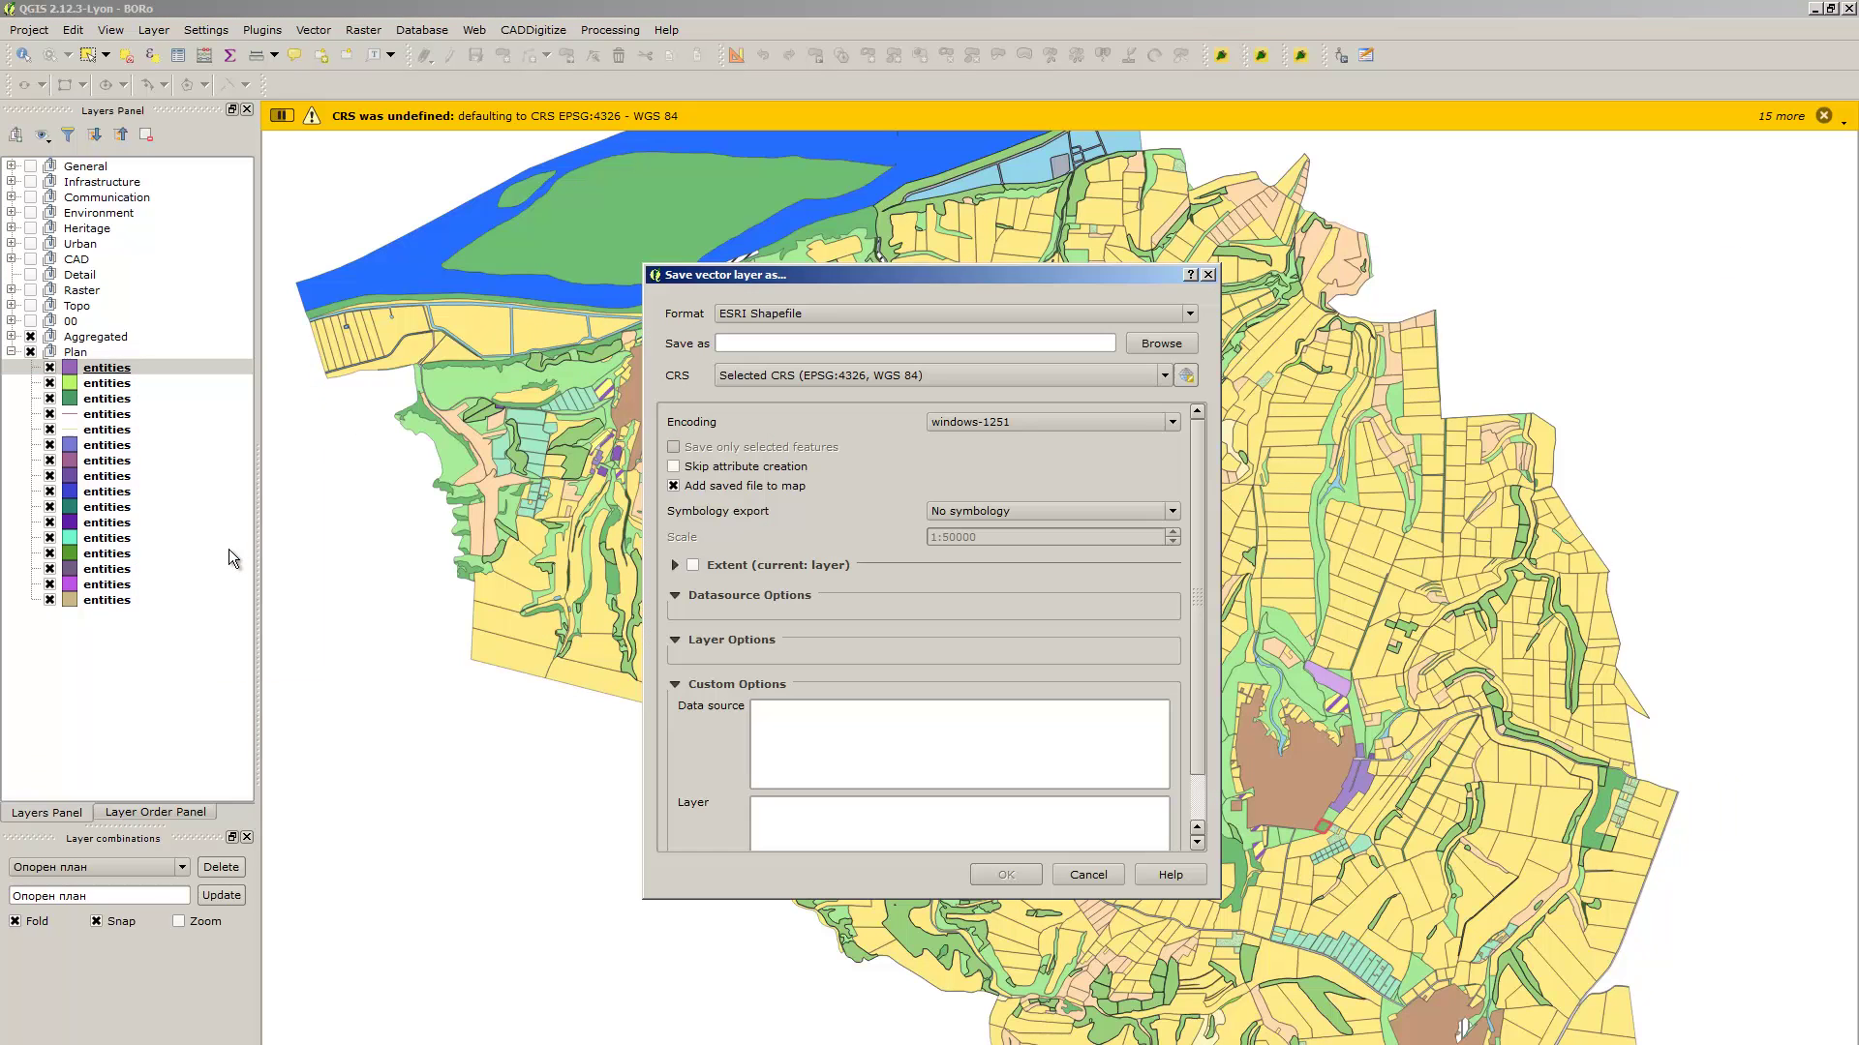
{"action": "key", "text": "Escape"}
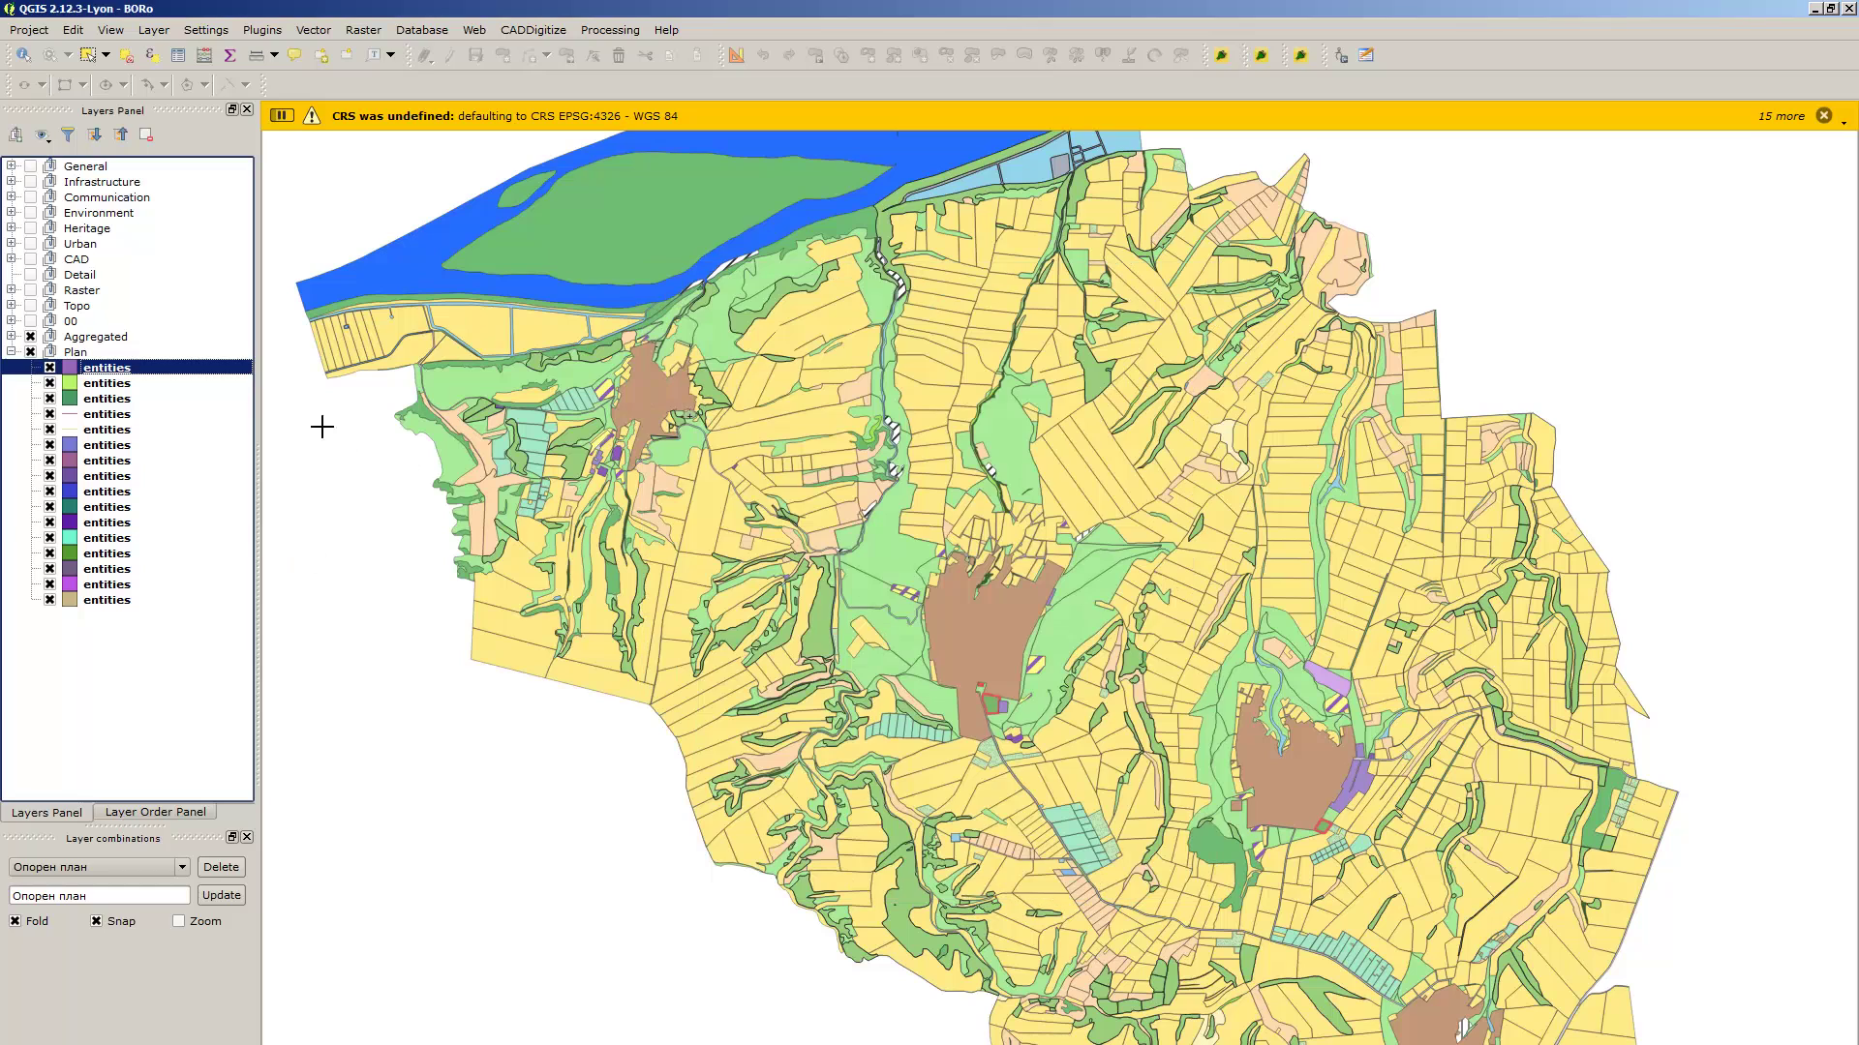
{"action": "key", "text": "F6"}
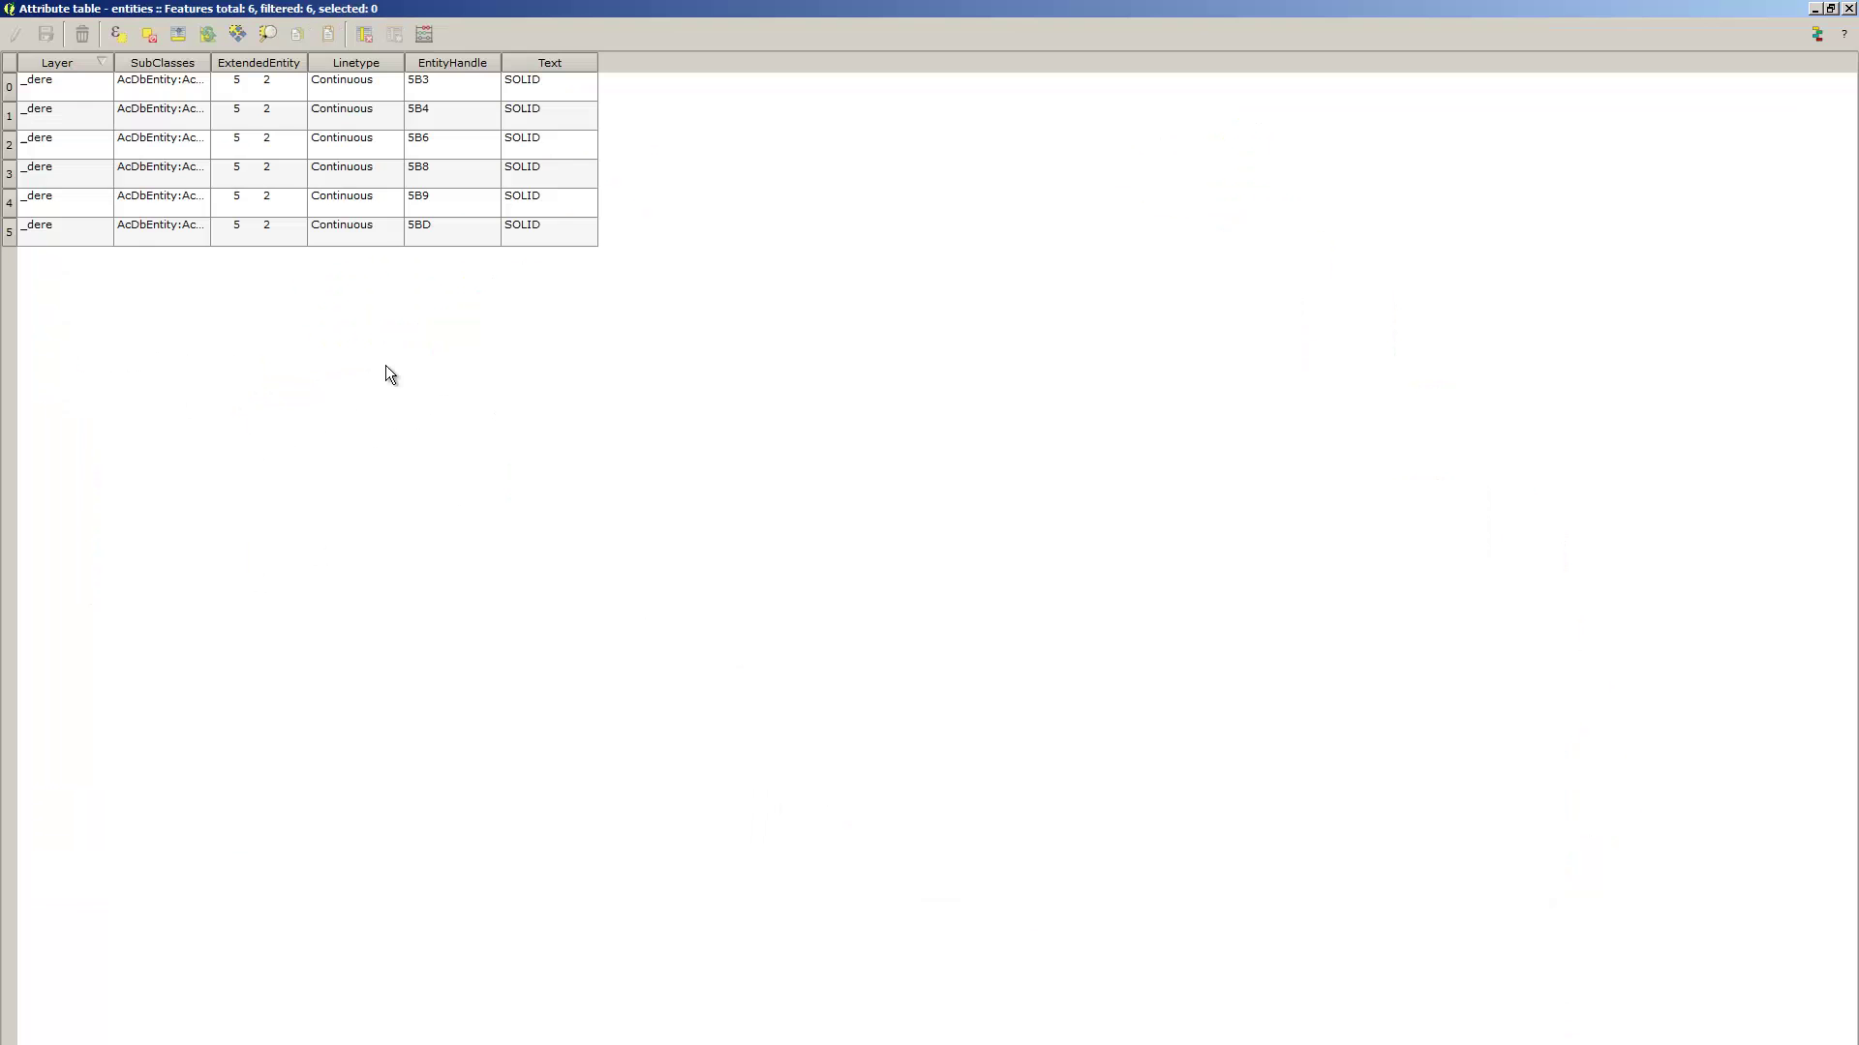
{"action": "left_click", "coordinate": [1829, 8]}
{"action": "left_click", "coordinate": [1325, 294]}
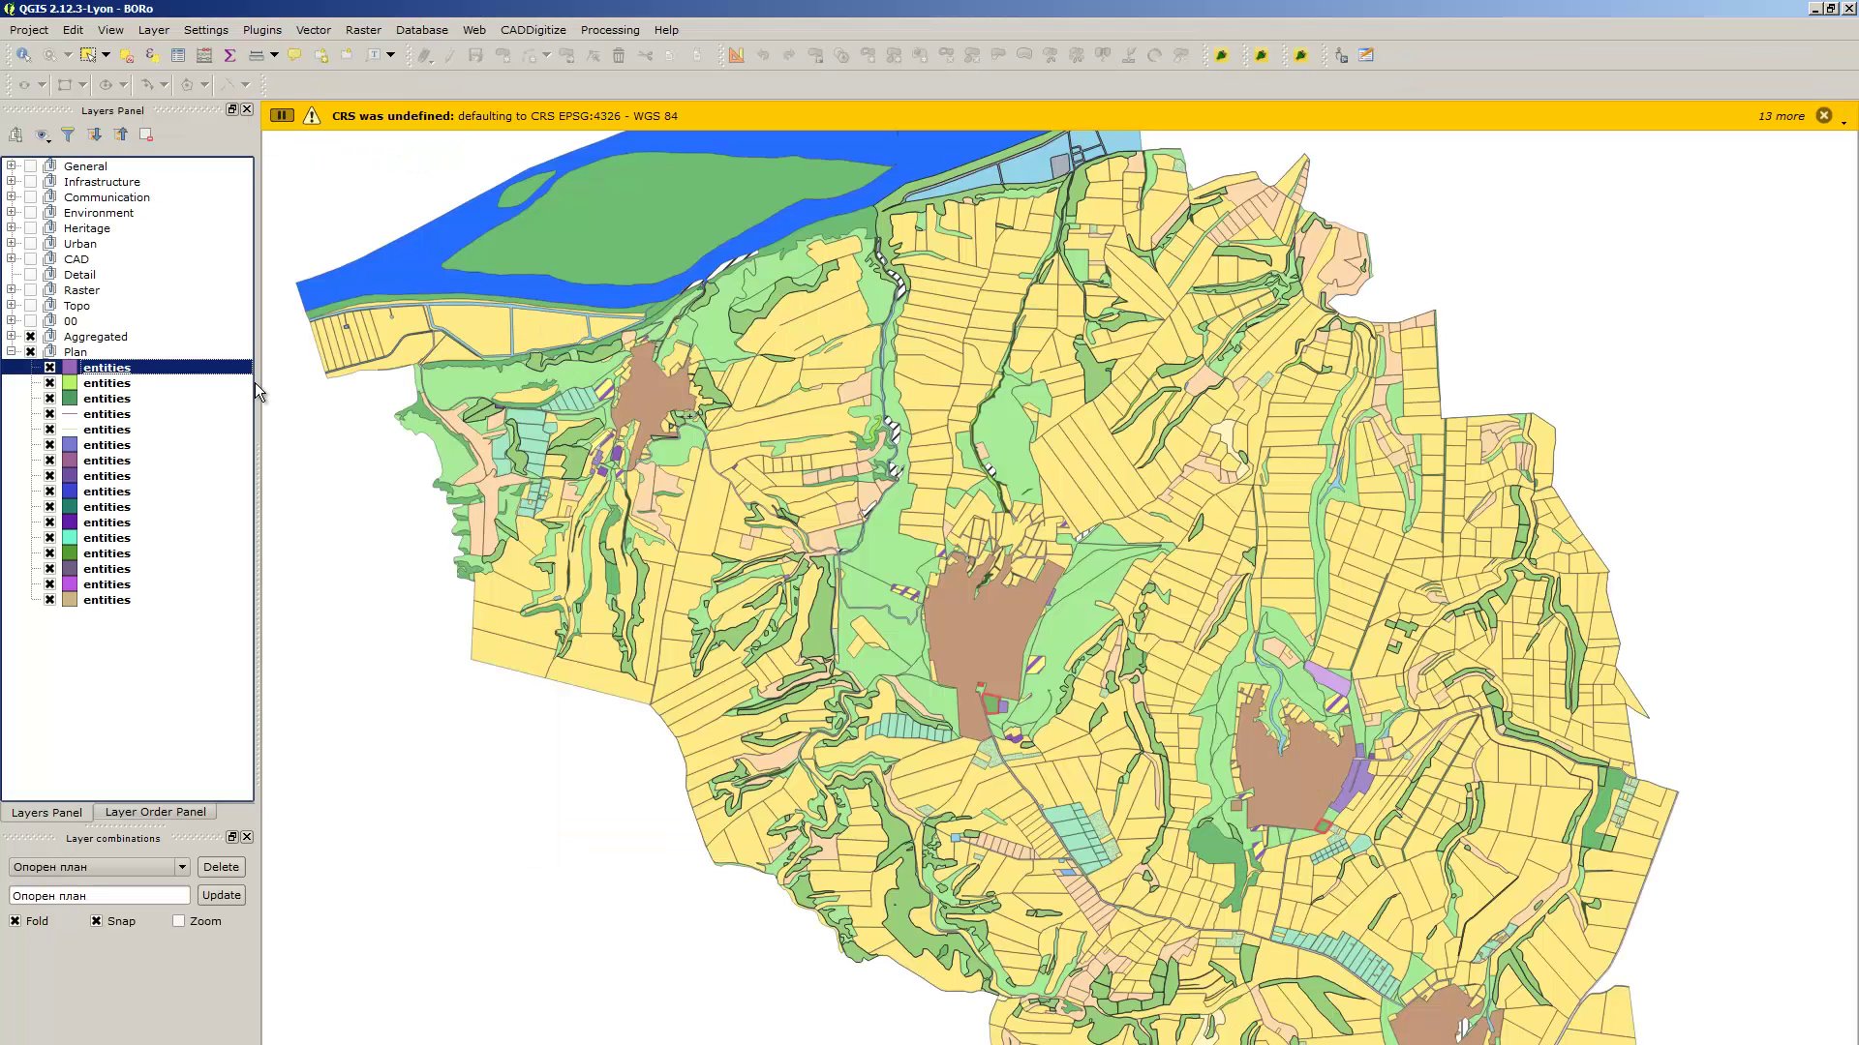
{"action": "double_click", "coordinate": [169, 369]}
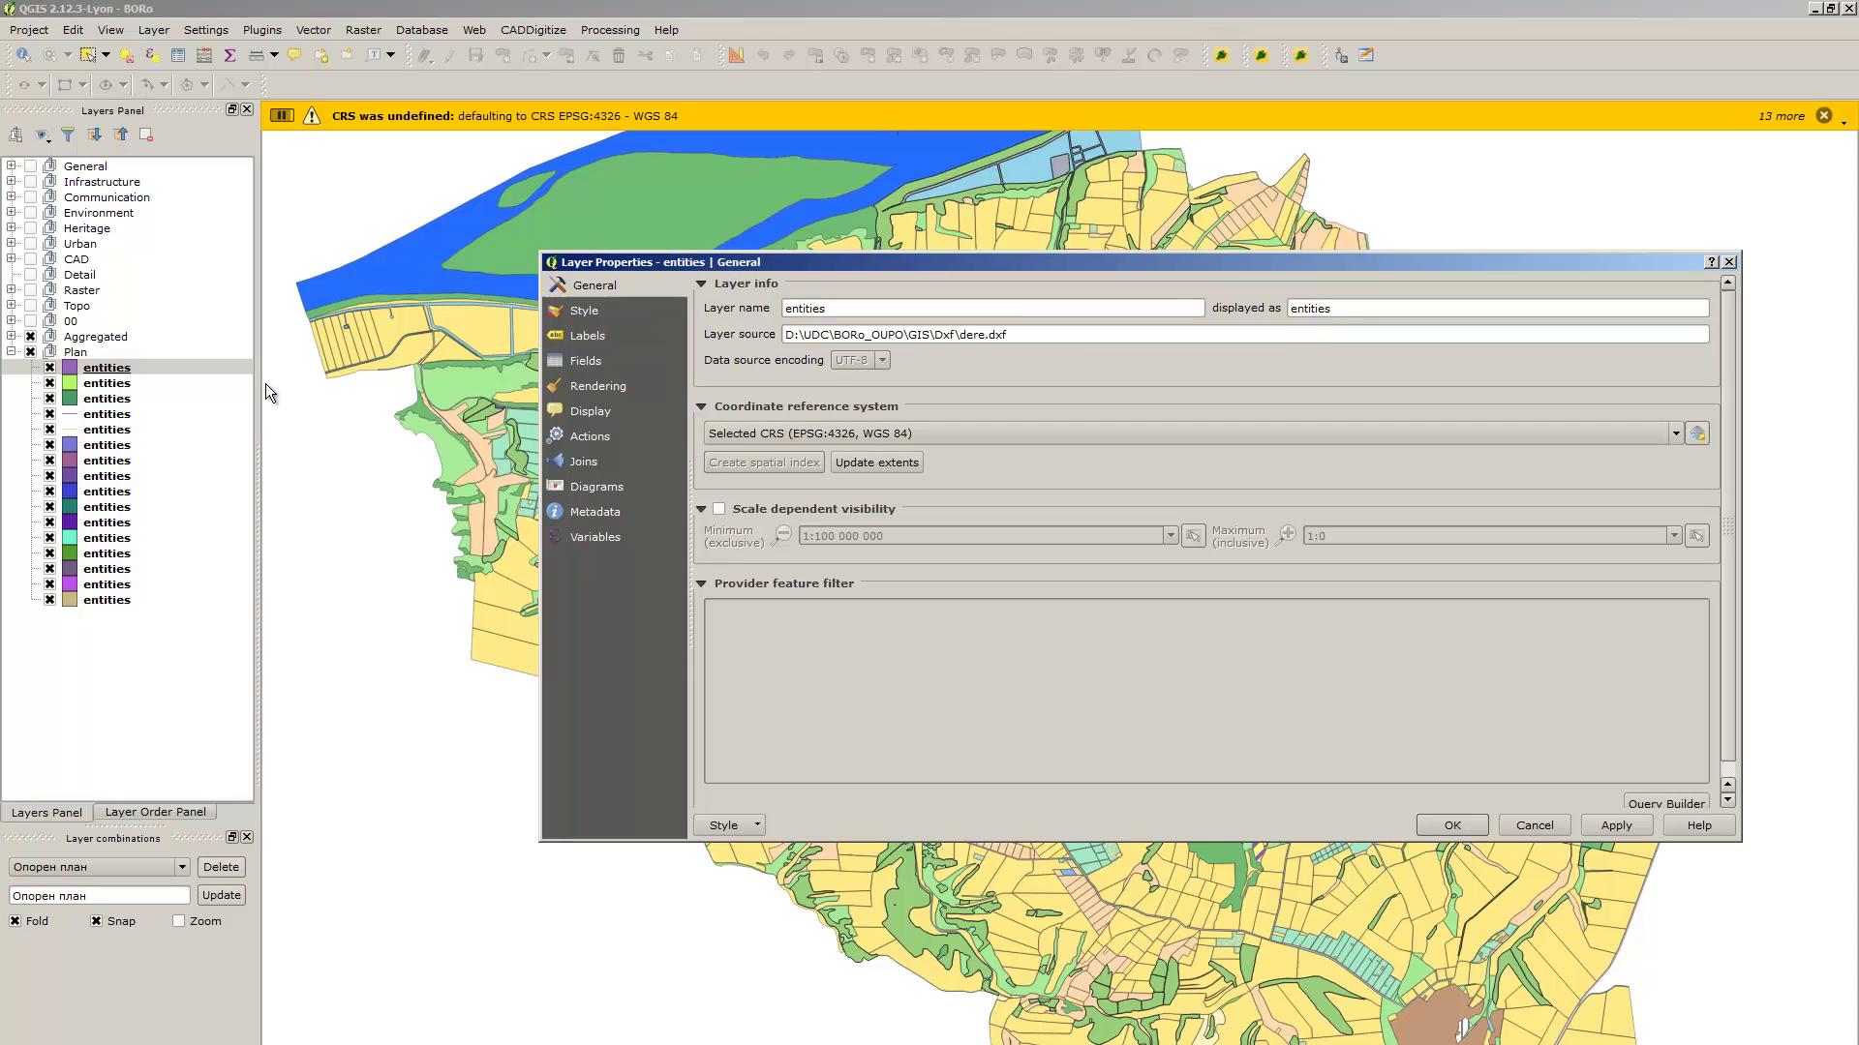
{"action": "key", "text": "Escape"}
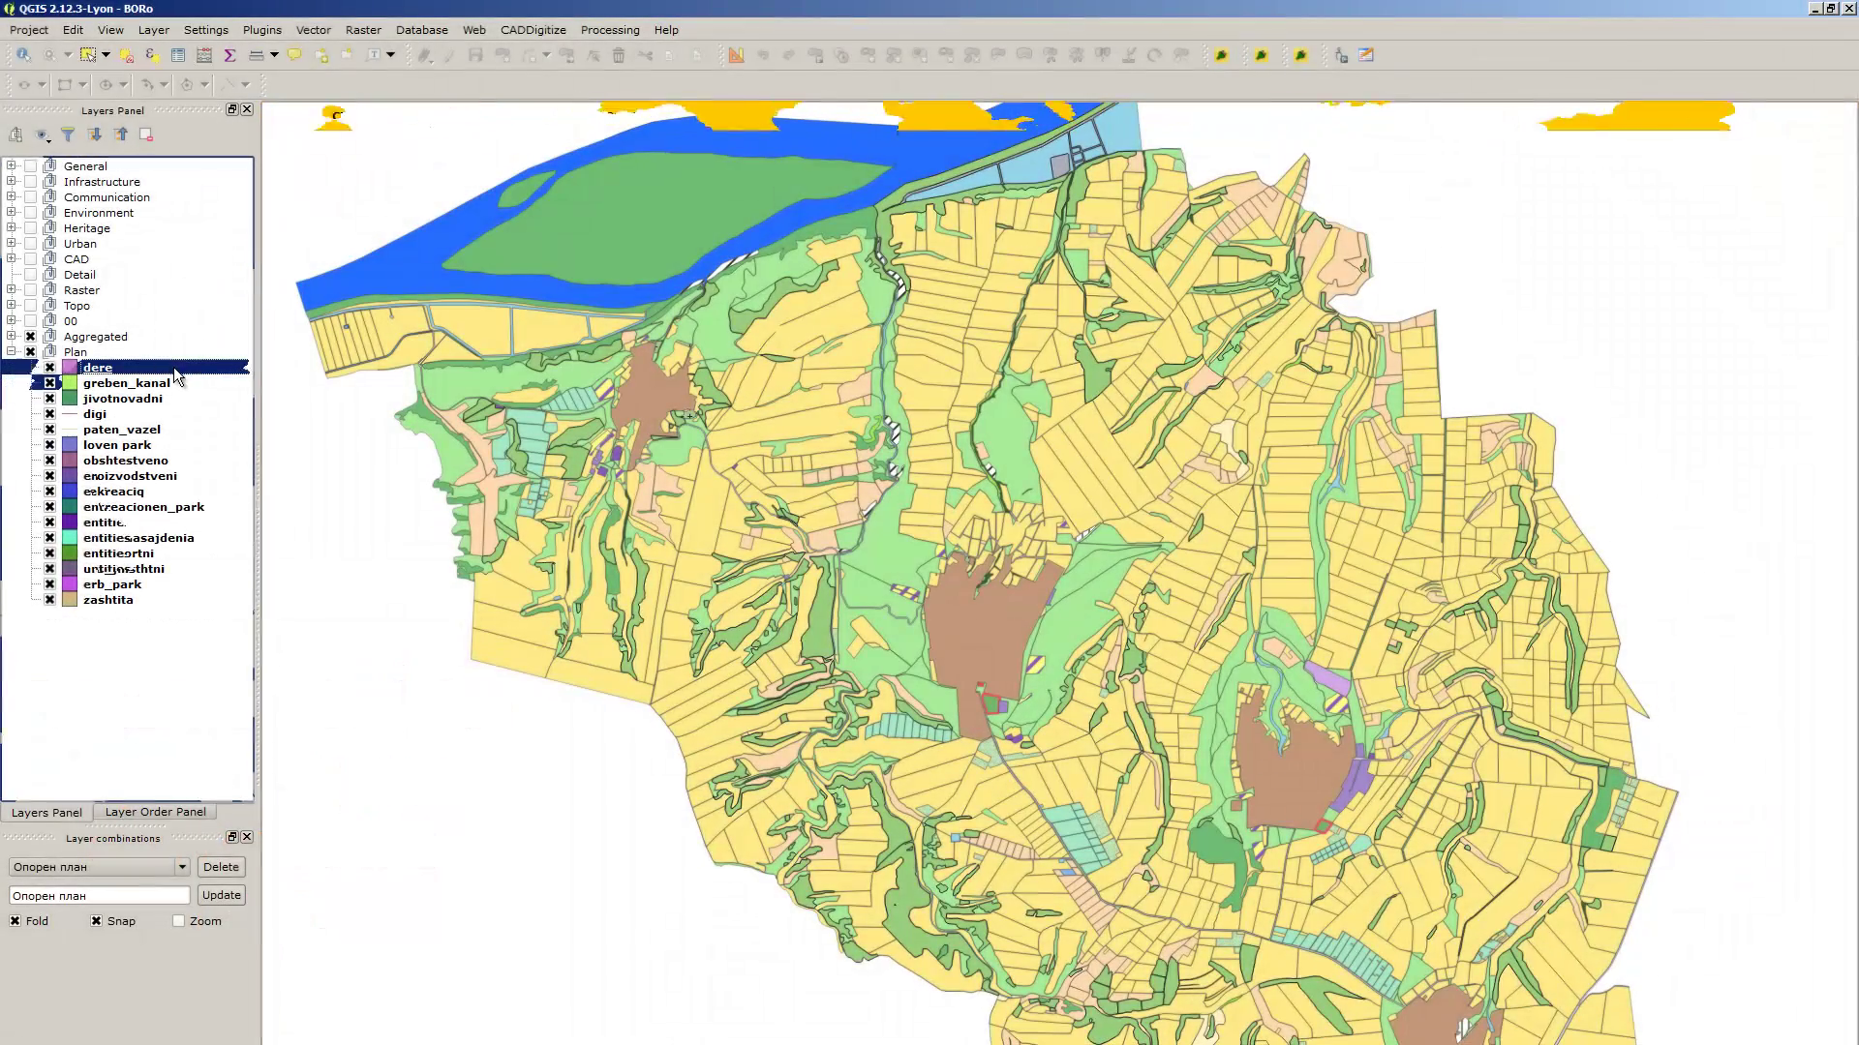
Assign dere the WGS 84 / UTM zone 35N CRS, hide all layers, and show only dere
{"action": "double_click", "coordinate": [172, 368]}
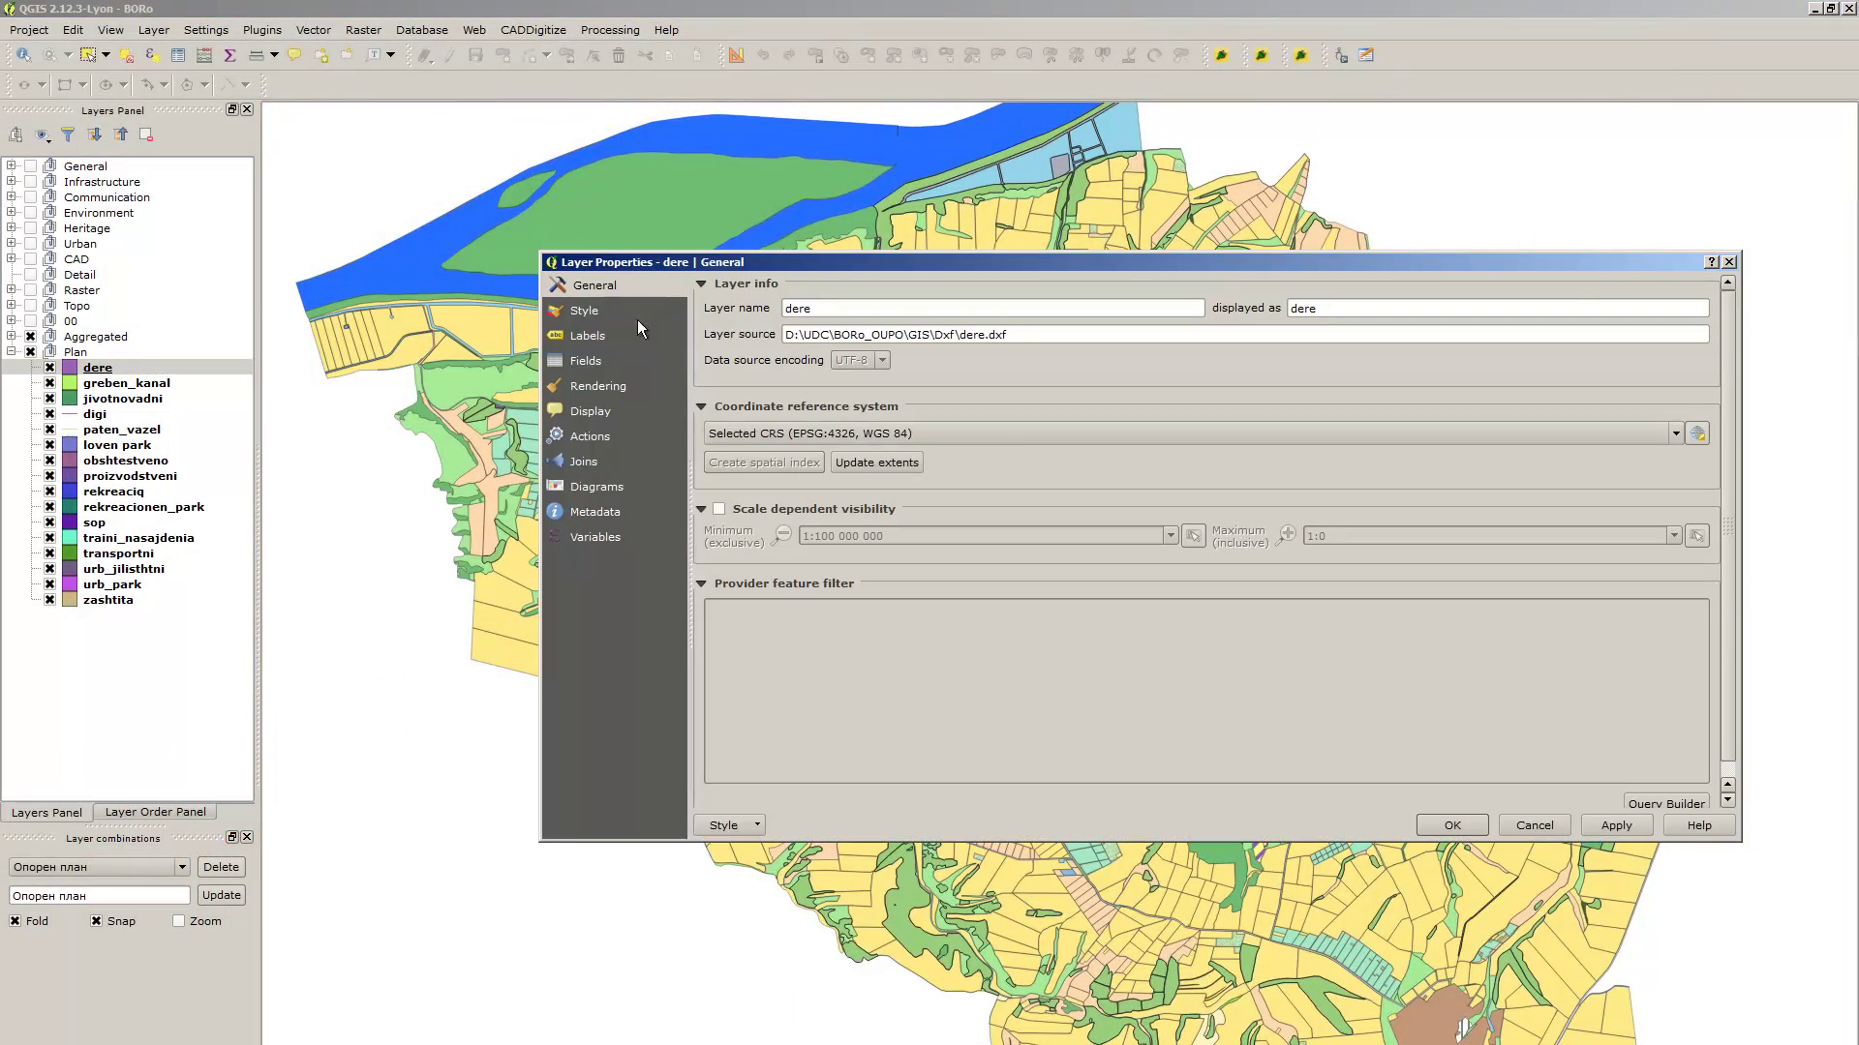
{"action": "left_click", "coordinate": [1008, 432]}
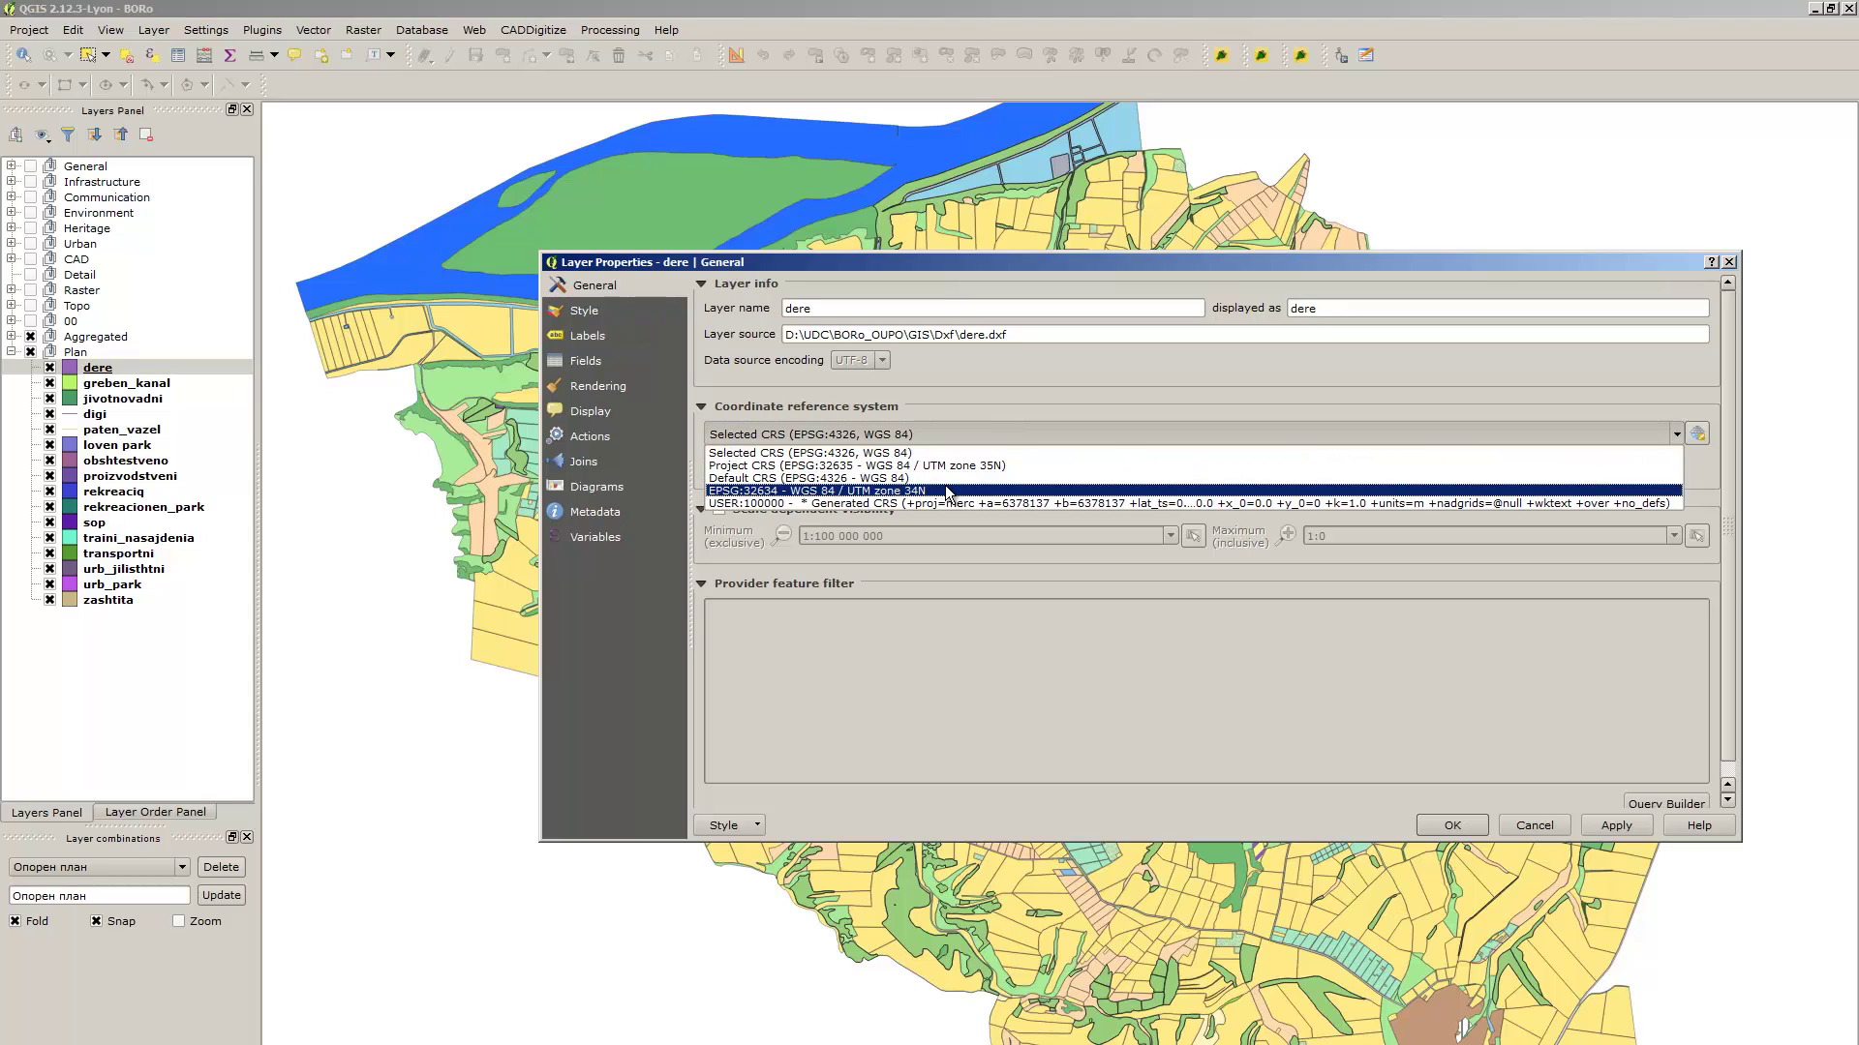
{"action": "left_click", "coordinate": [958, 466]}
{"action": "key", "text": "Return"}
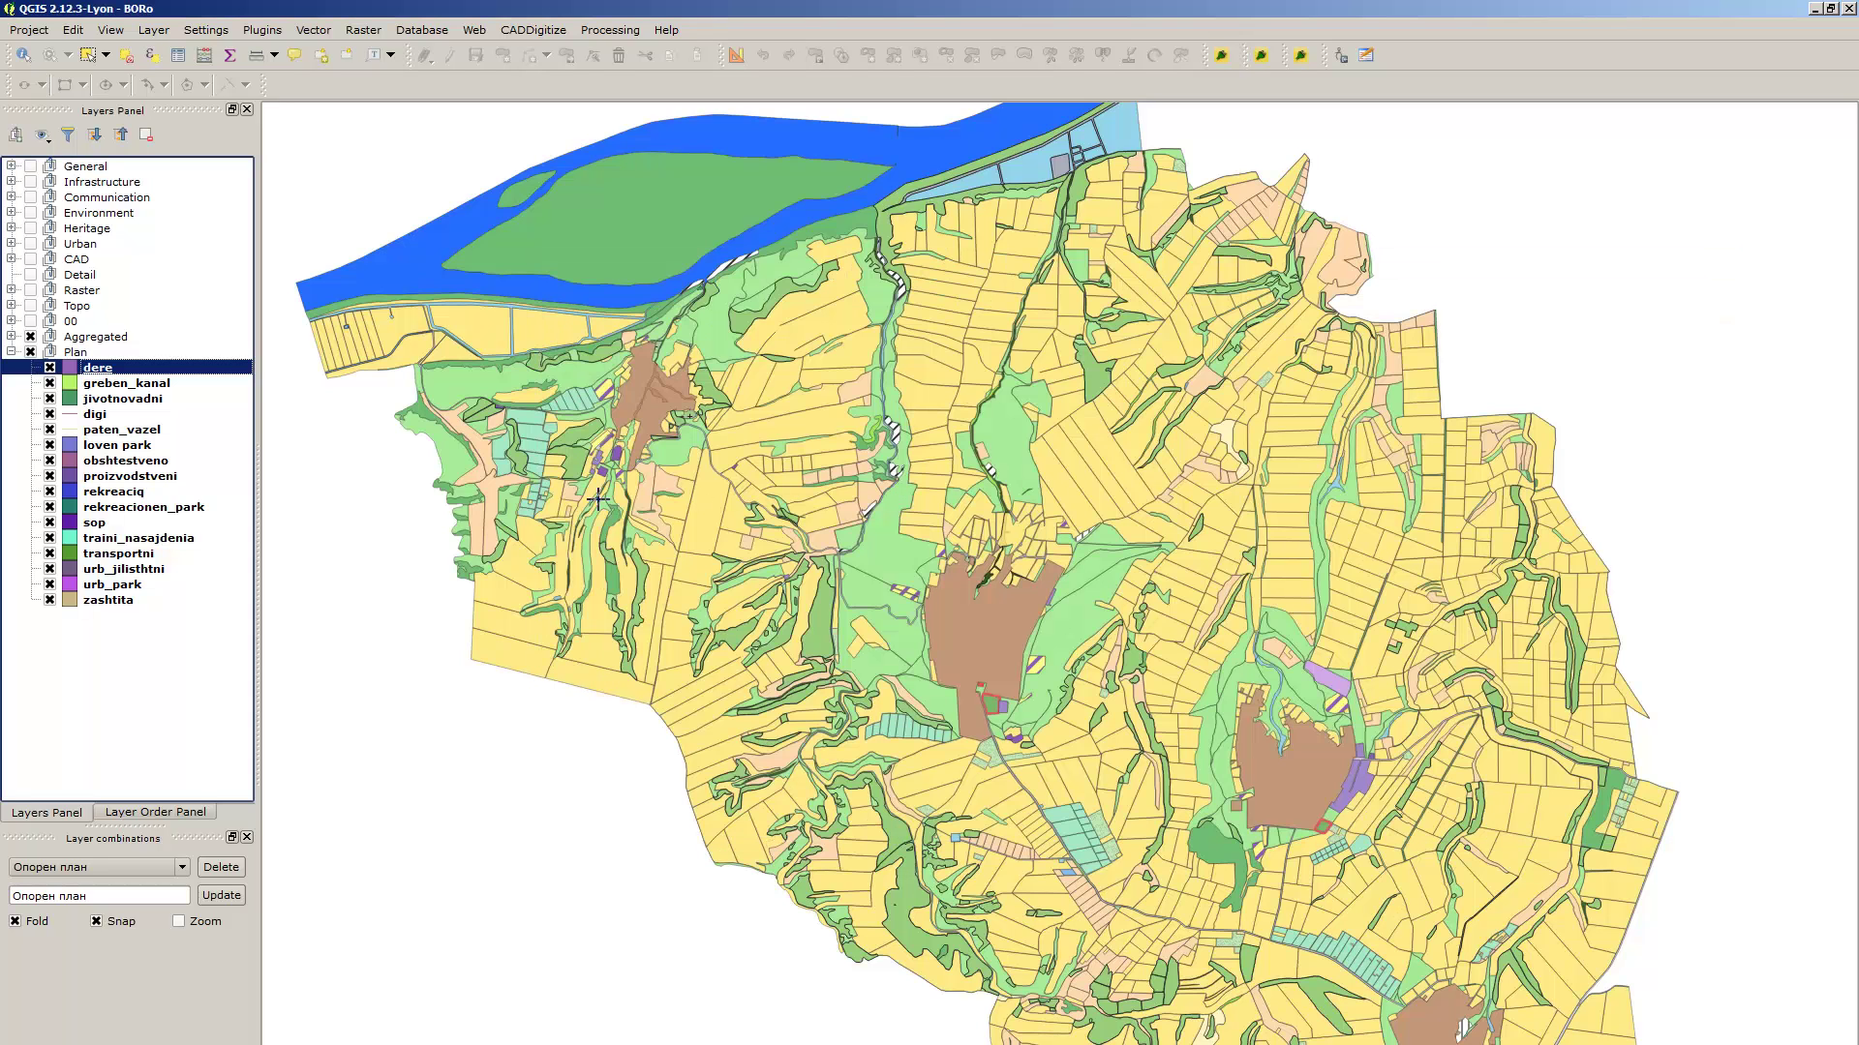
{"action": "key", "text": "ctrl+shift+h"}
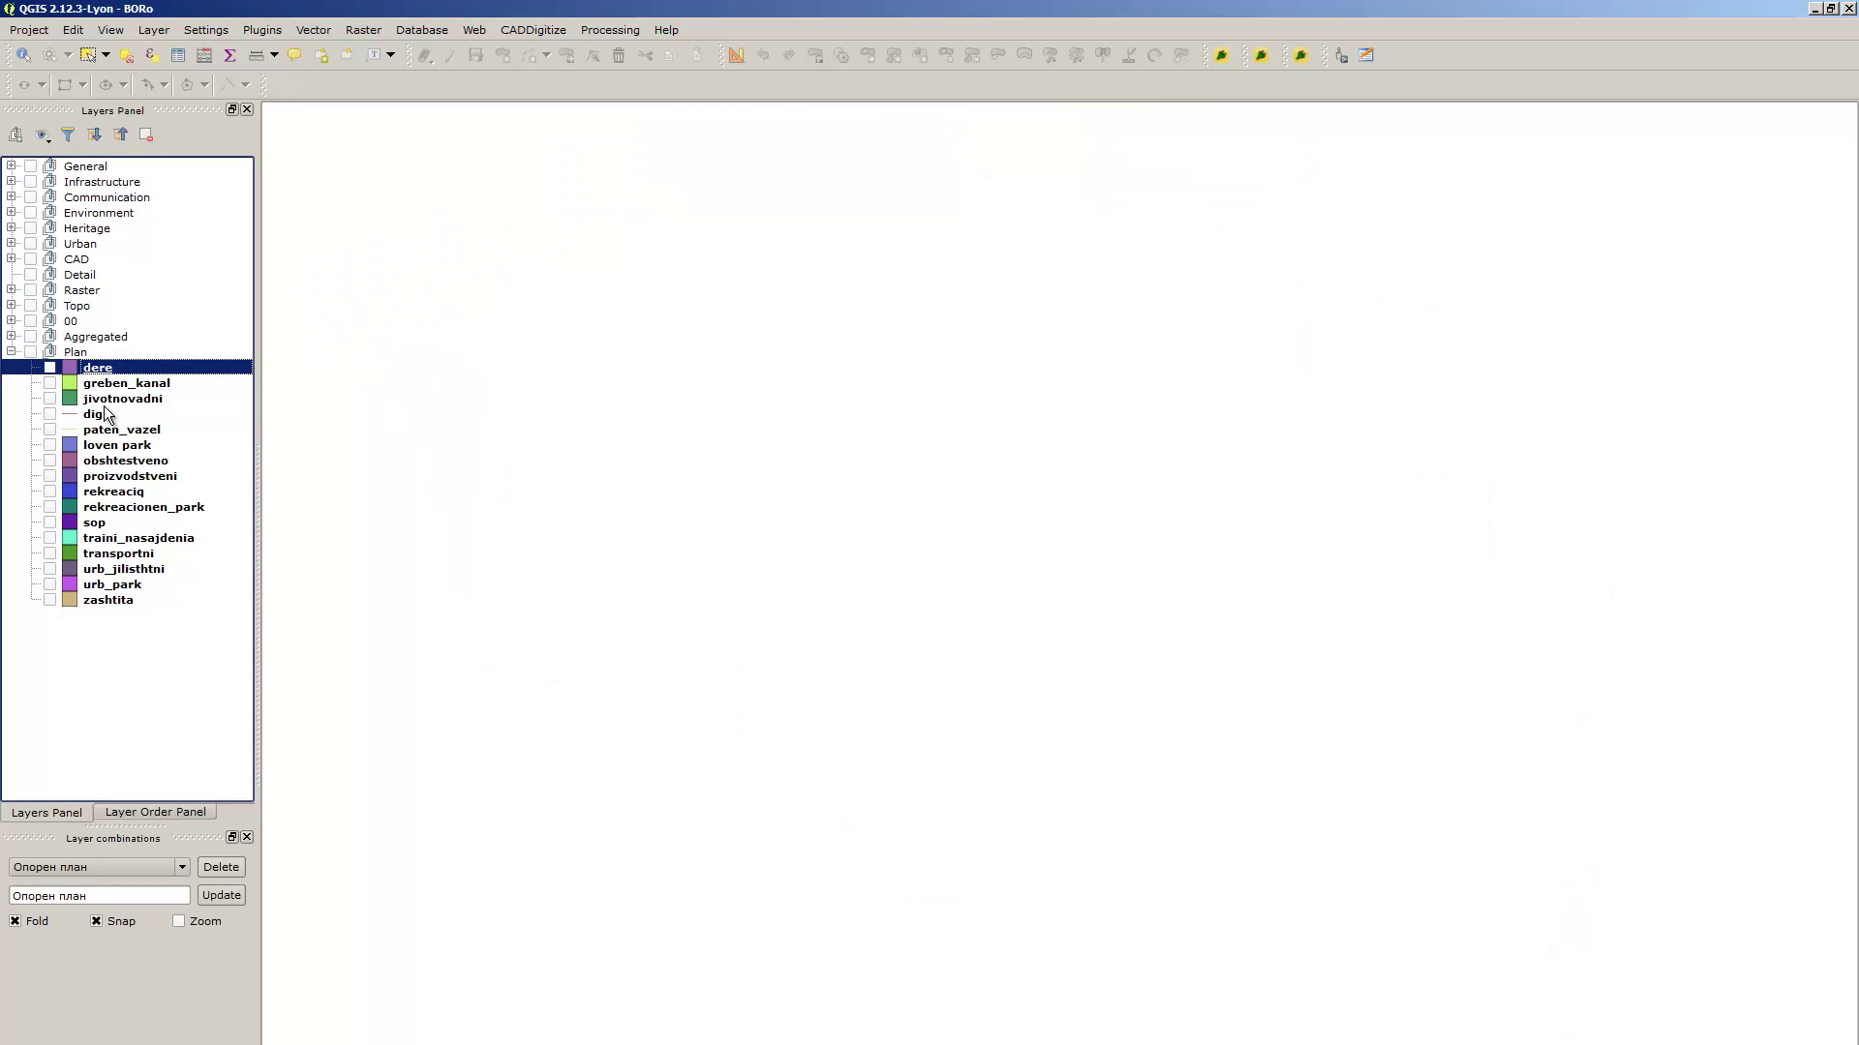
{"action": "left_click", "coordinate": [50, 368]}
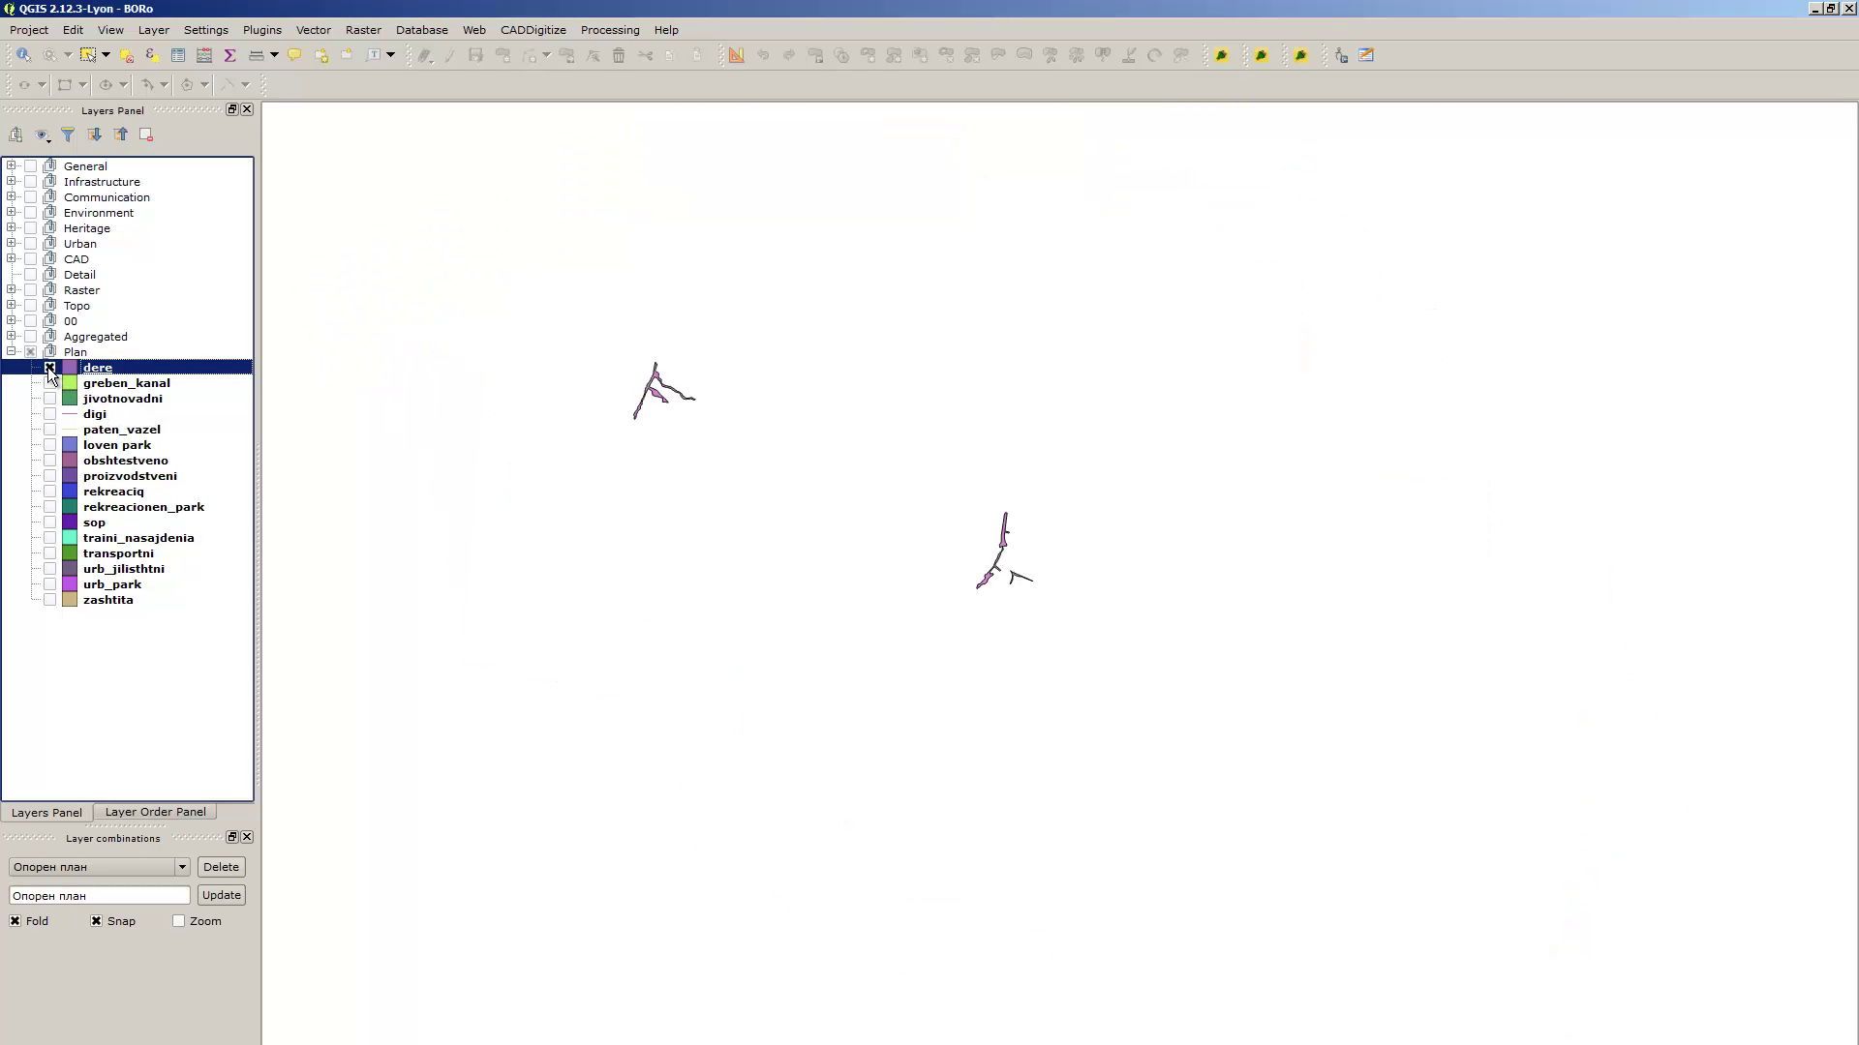
Assign greben_kanal a WGS 84 UTM CRS through its layer properties
{"action": "left_click", "coordinate": [172, 383]}
{"action": "double_click", "coordinate": [172, 383]}
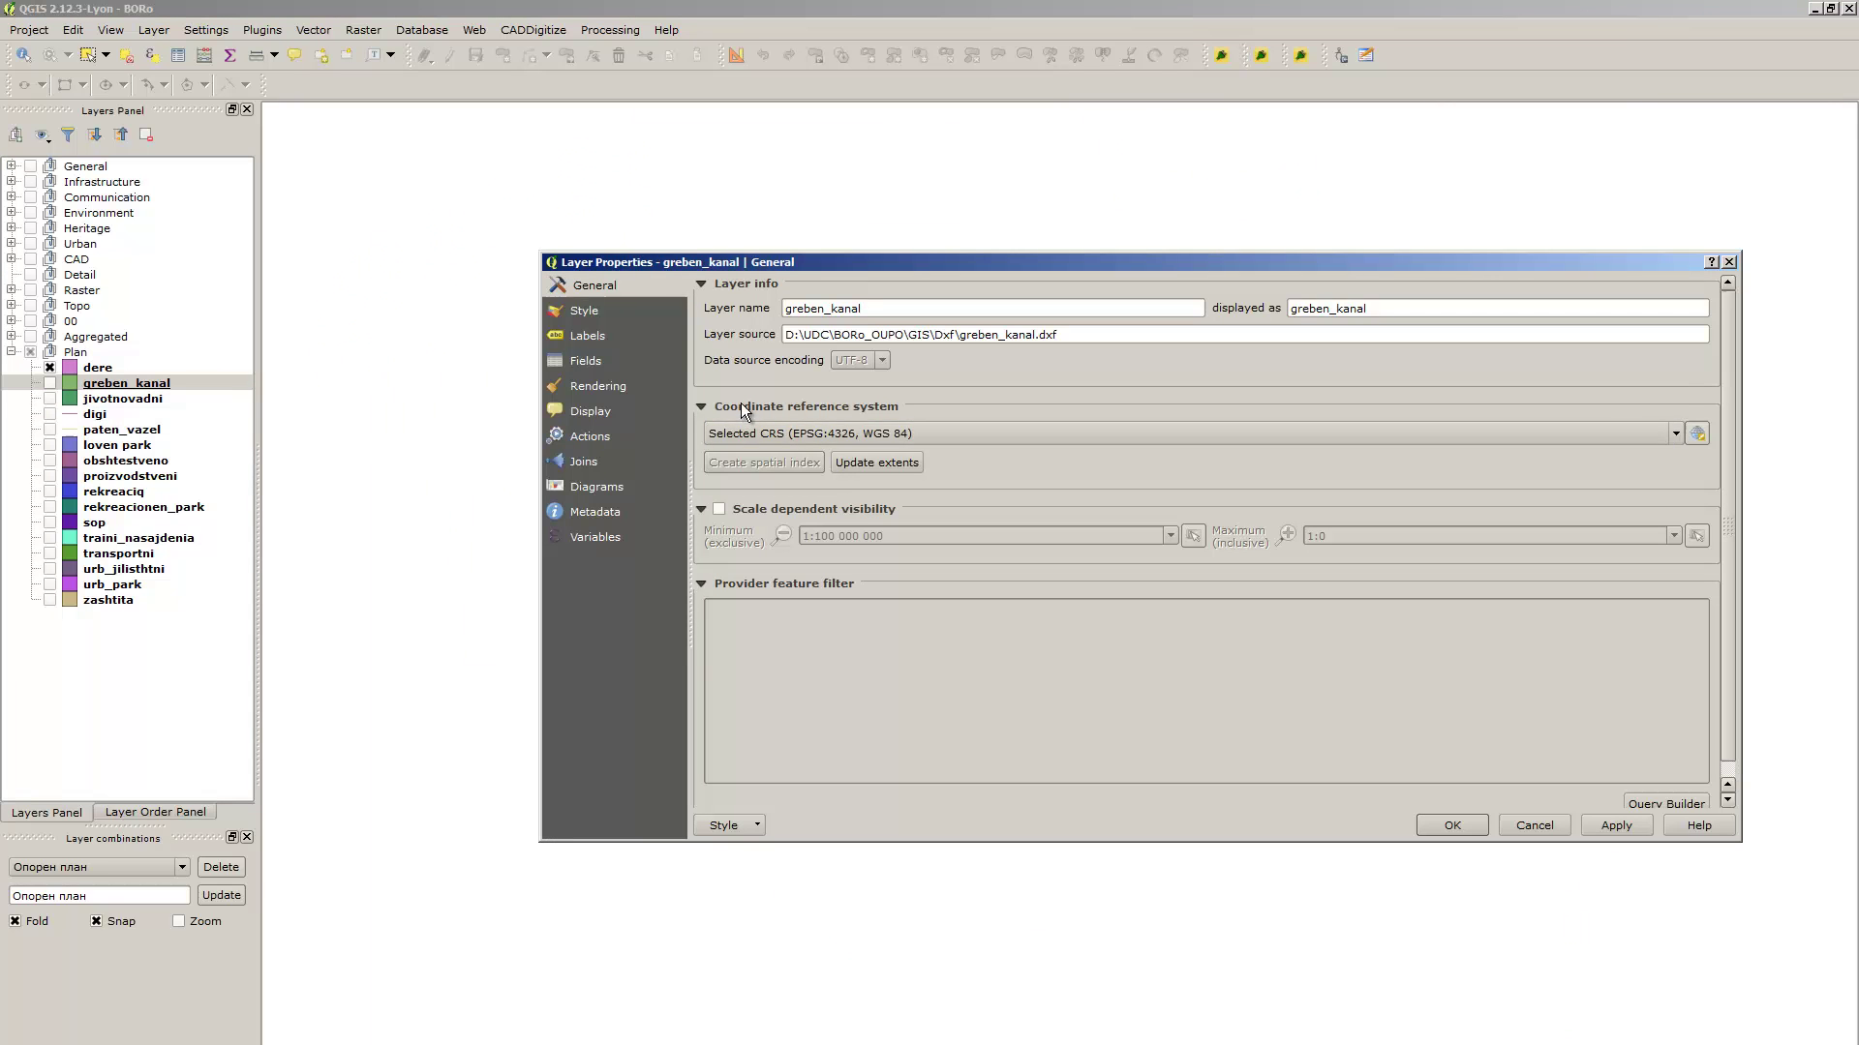
{"action": "left_click", "coordinate": [906, 434]}
{"action": "left_click", "coordinate": [914, 487]}
{"action": "key", "text": "Return"}
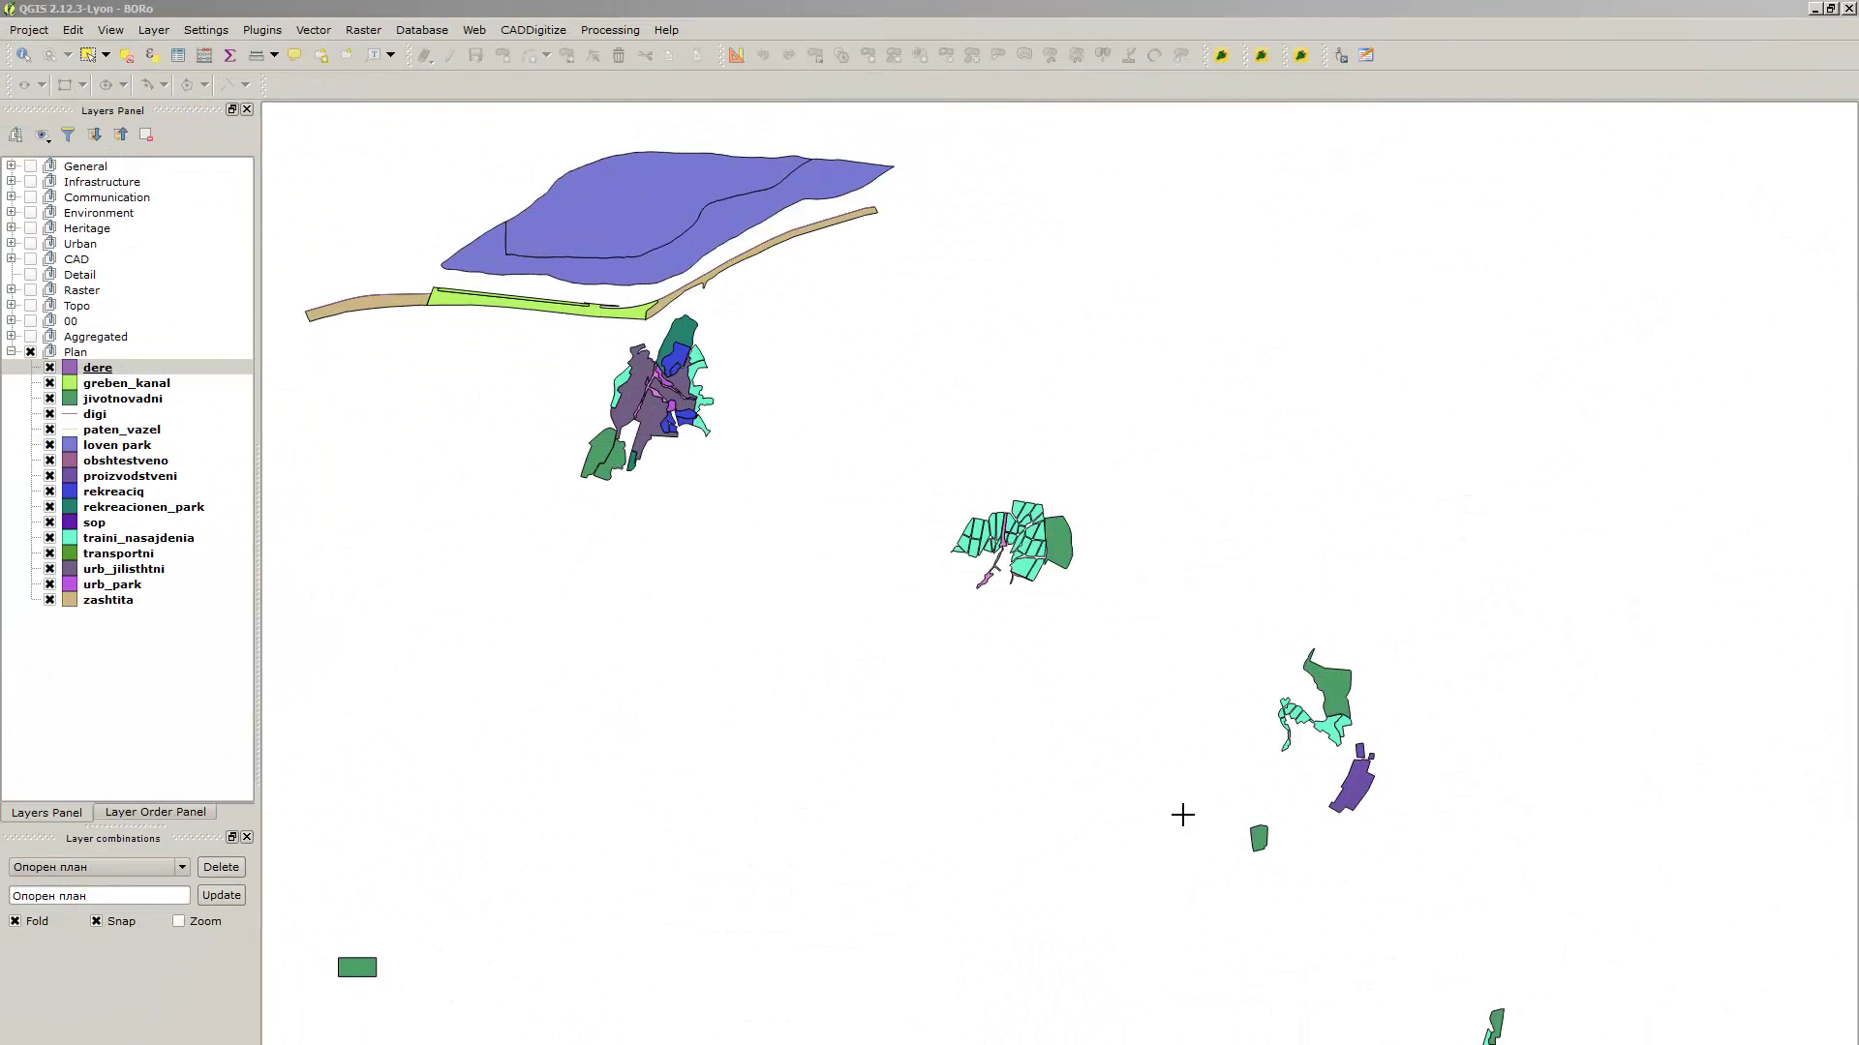
{"action": "left_click", "coordinate": [173, 367]}
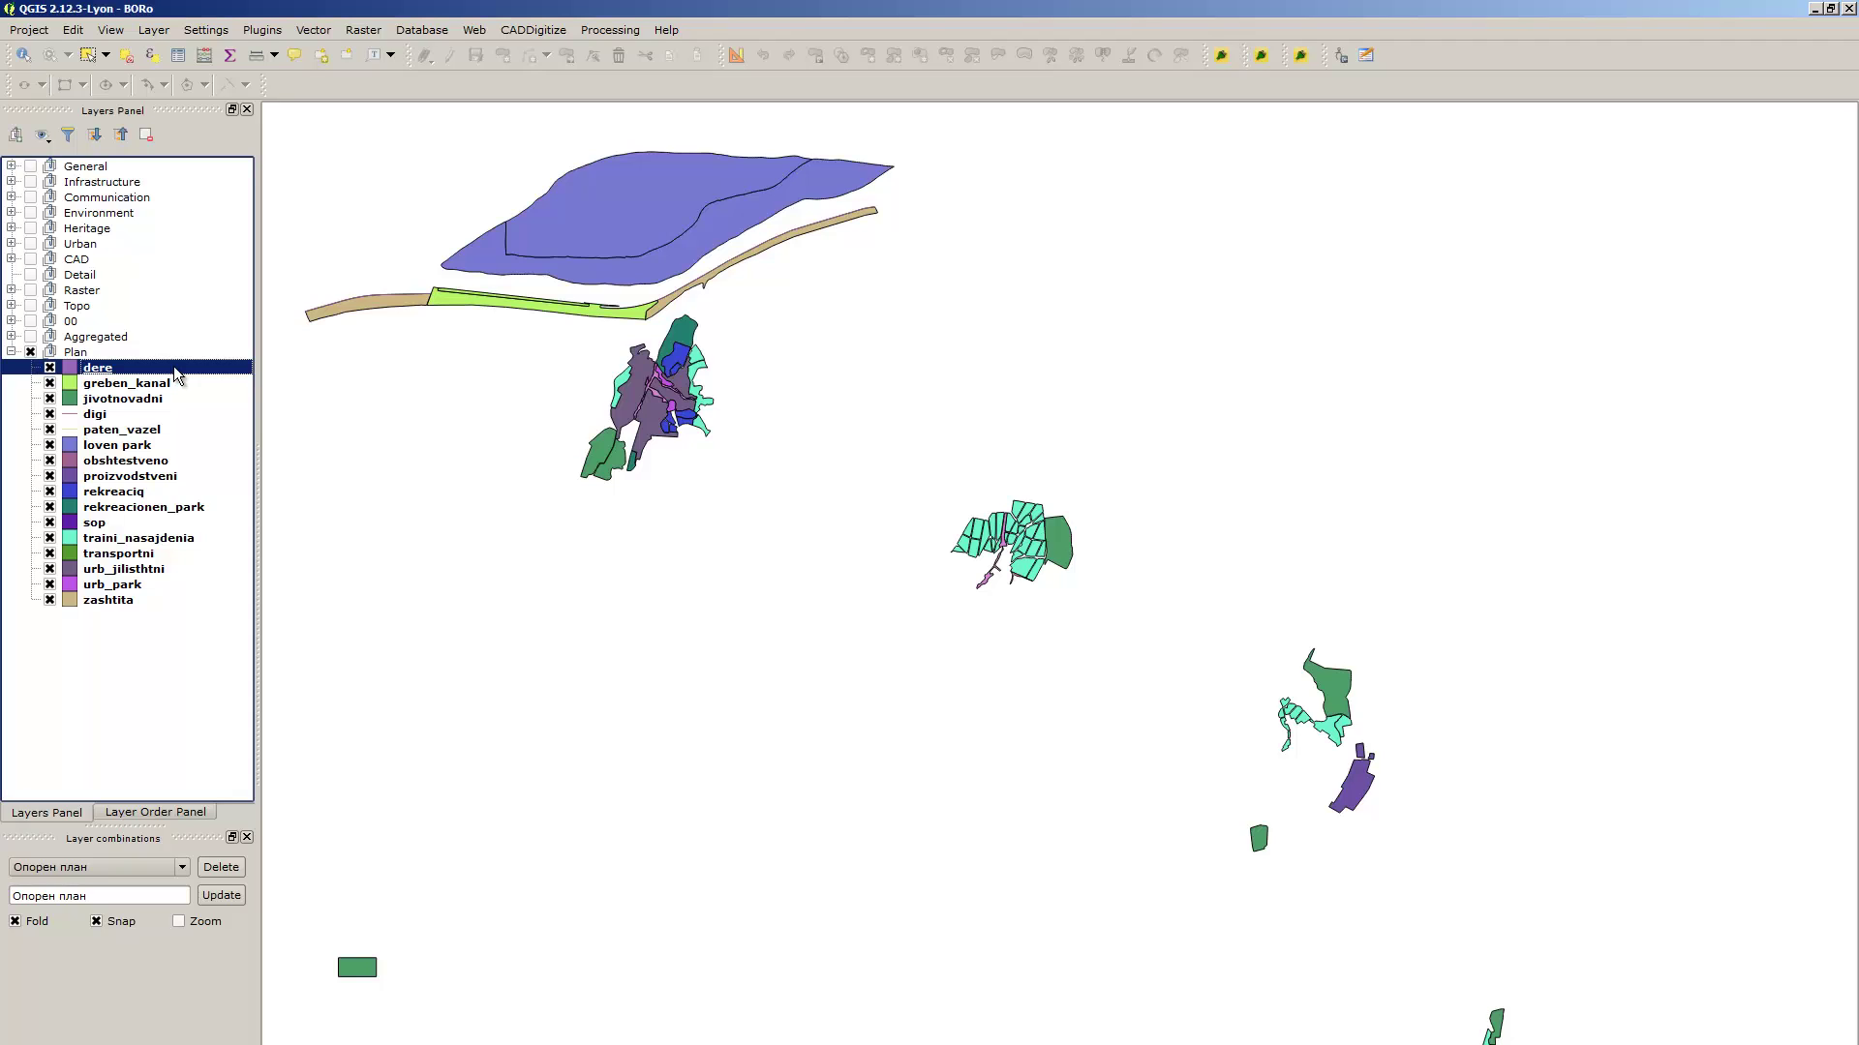
Start saving dere as a shapefile and create a new Plan folder inside GIS
{"action": "right_click", "coordinate": [174, 374]}
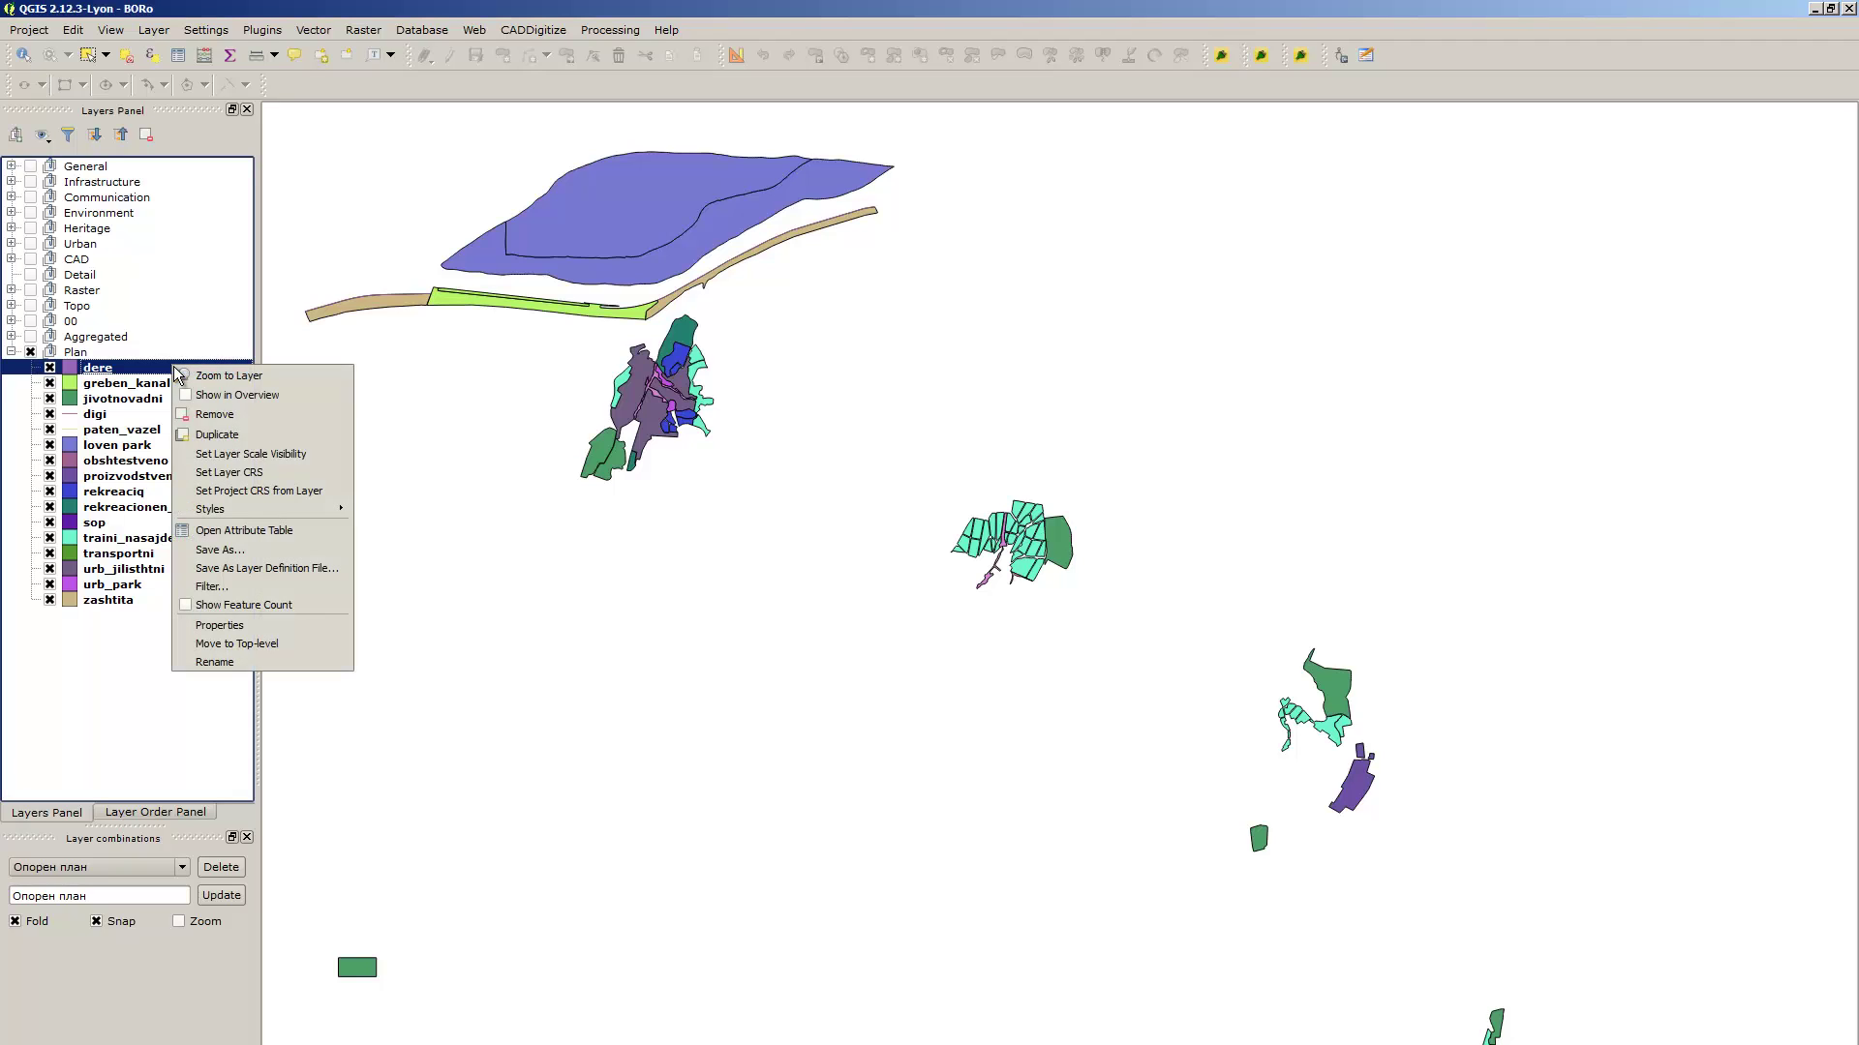
{"action": "left_click", "coordinate": [233, 552]}
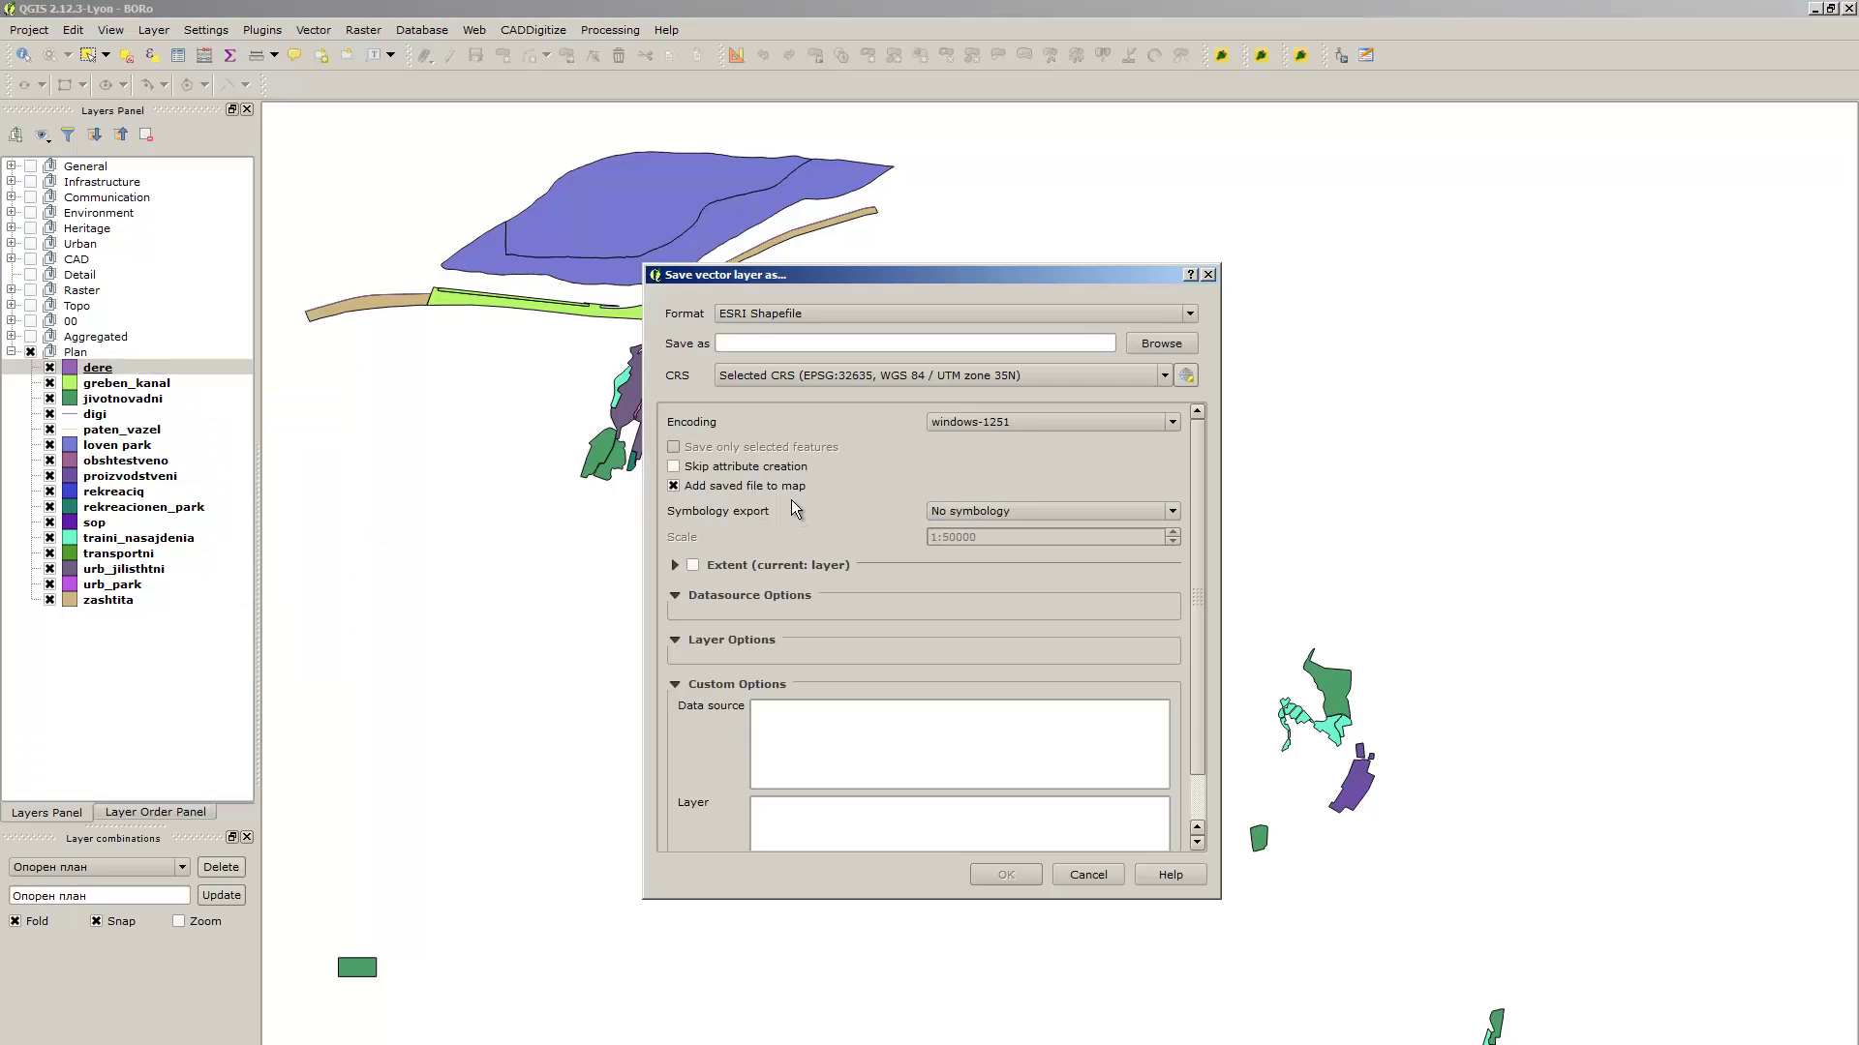
{"action": "left_click", "coordinate": [1141, 343]}
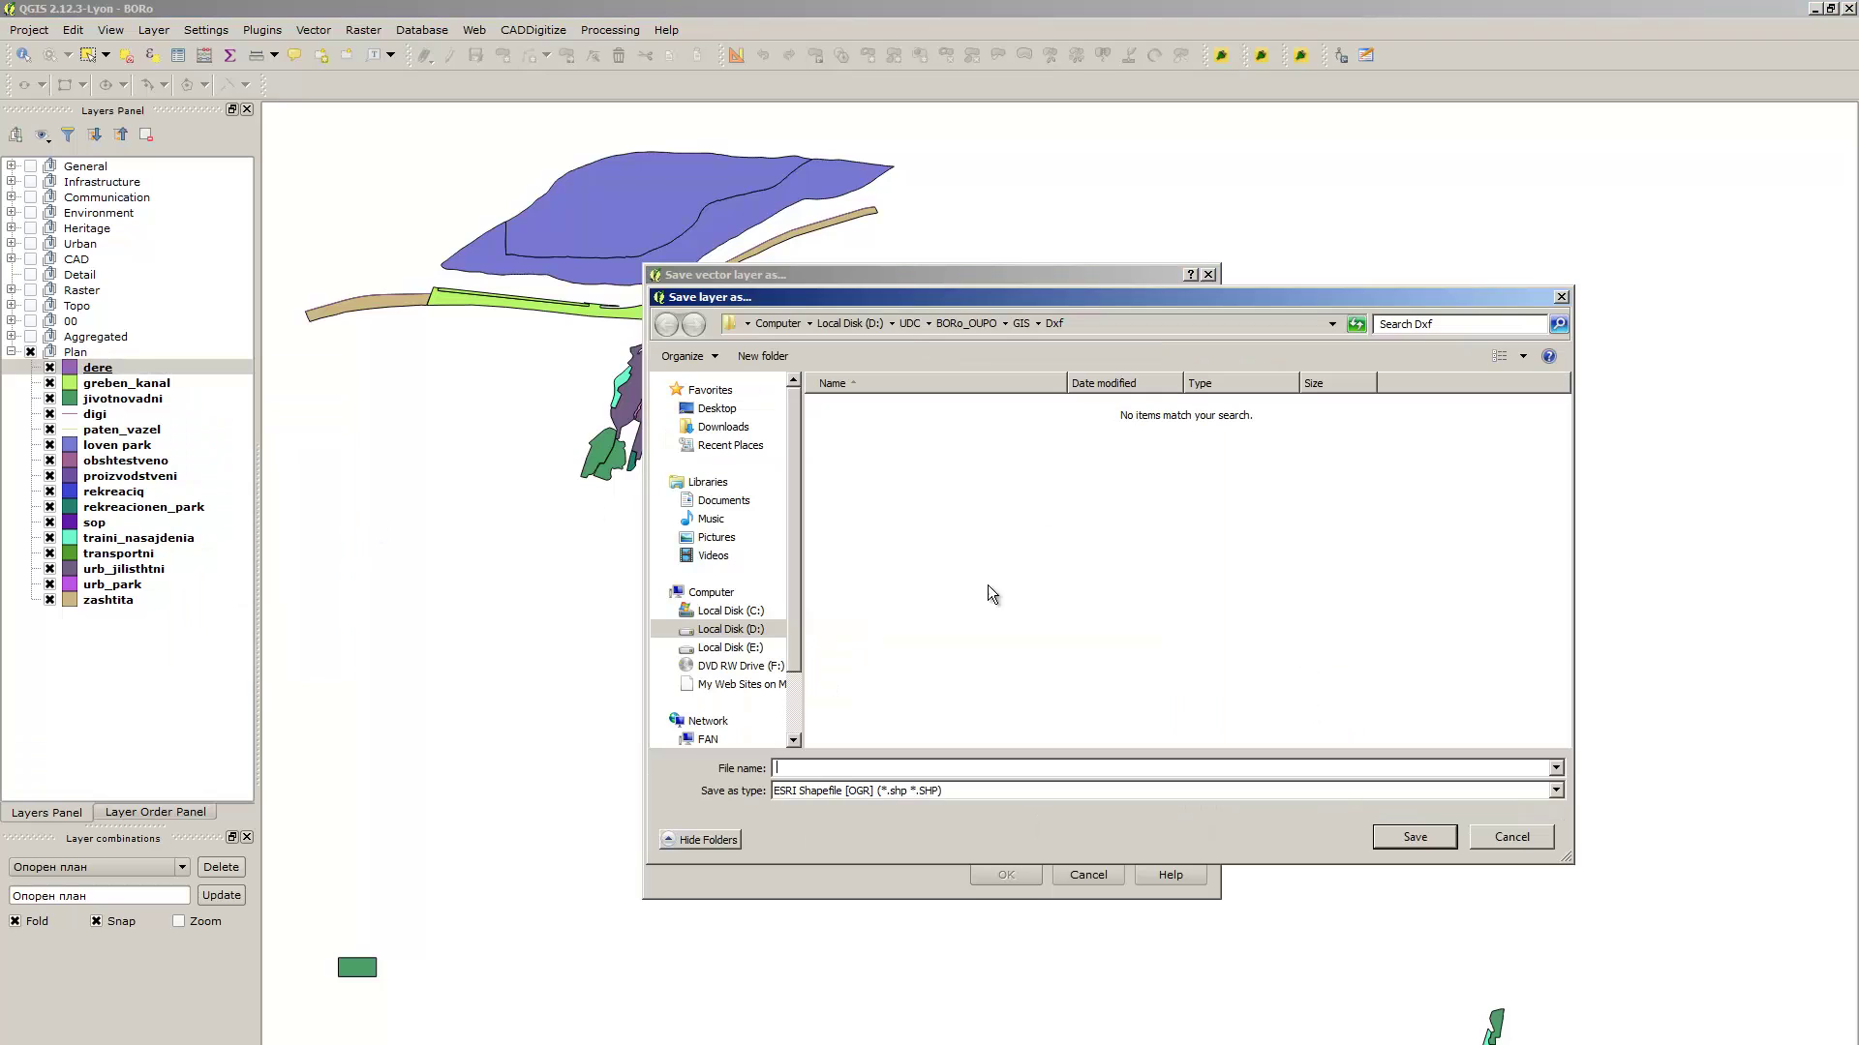
{"action": "left_click", "coordinate": [1019, 323]}
{"action": "left_click", "coordinate": [931, 652]}
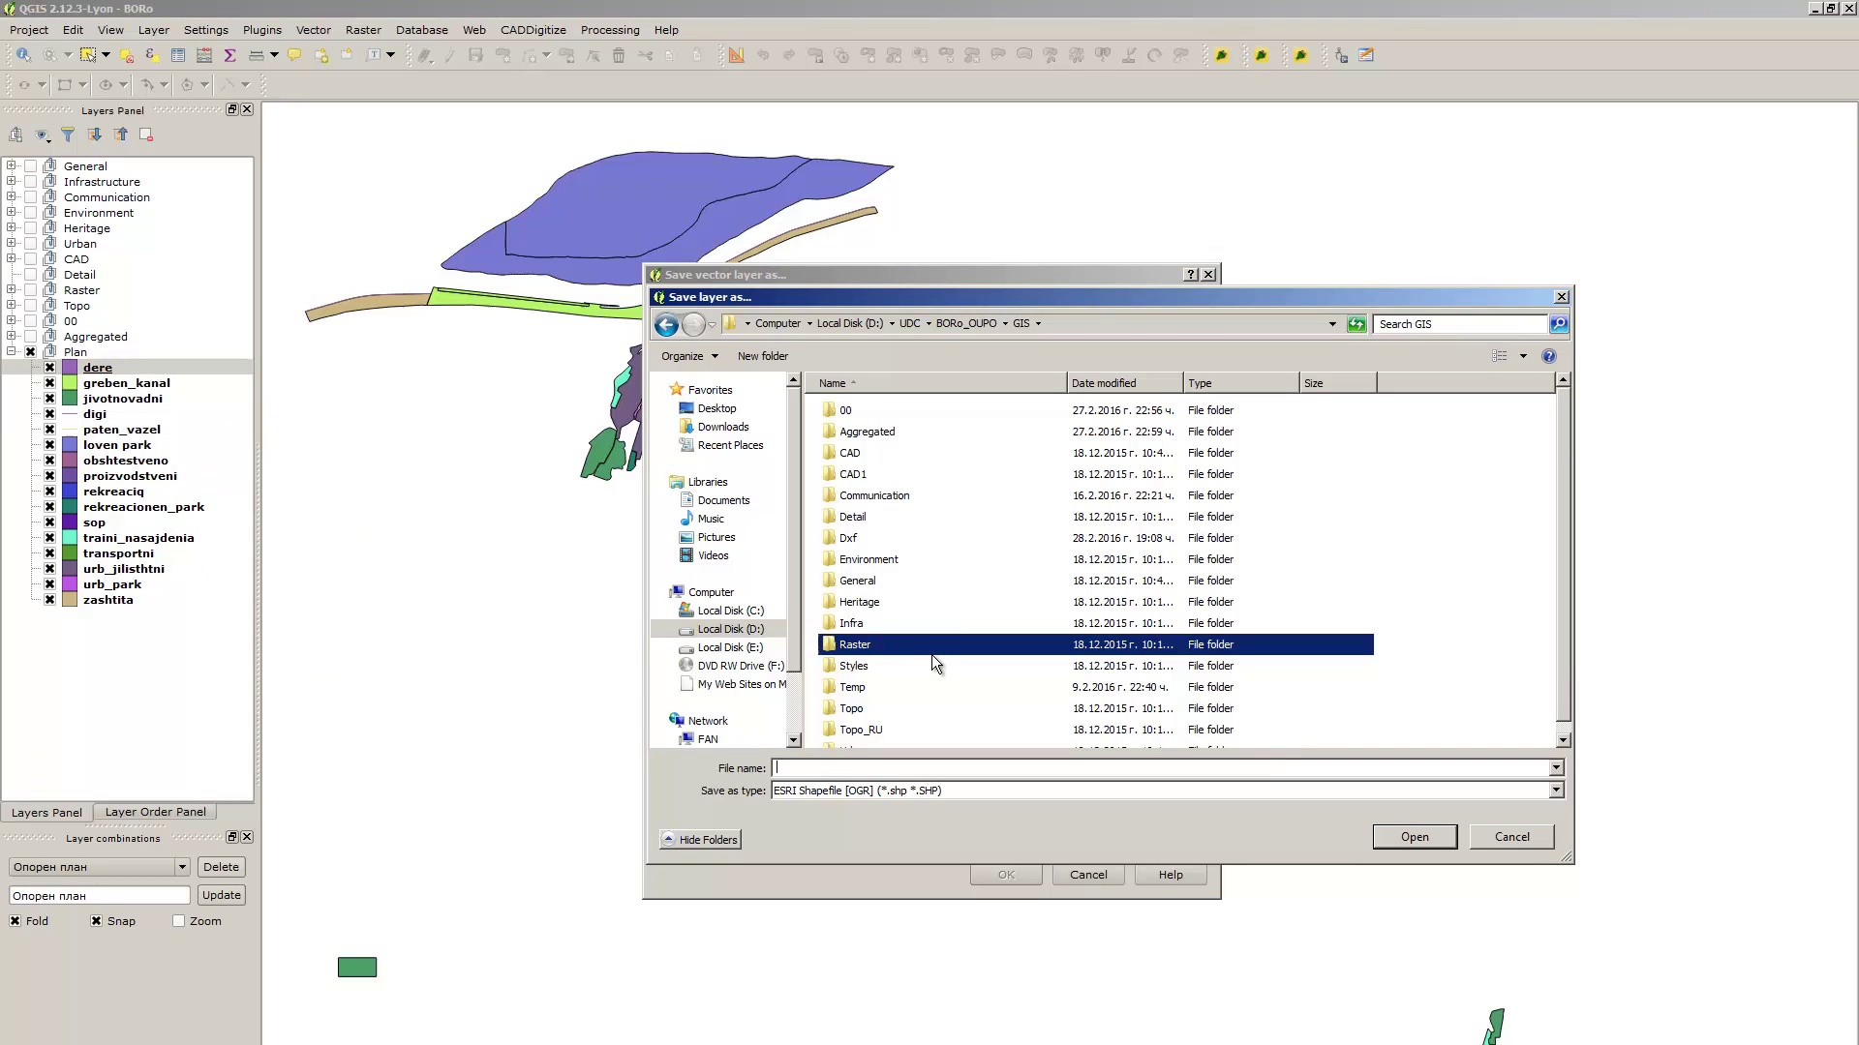
{"action": "right_click", "coordinate": [1448, 635]}
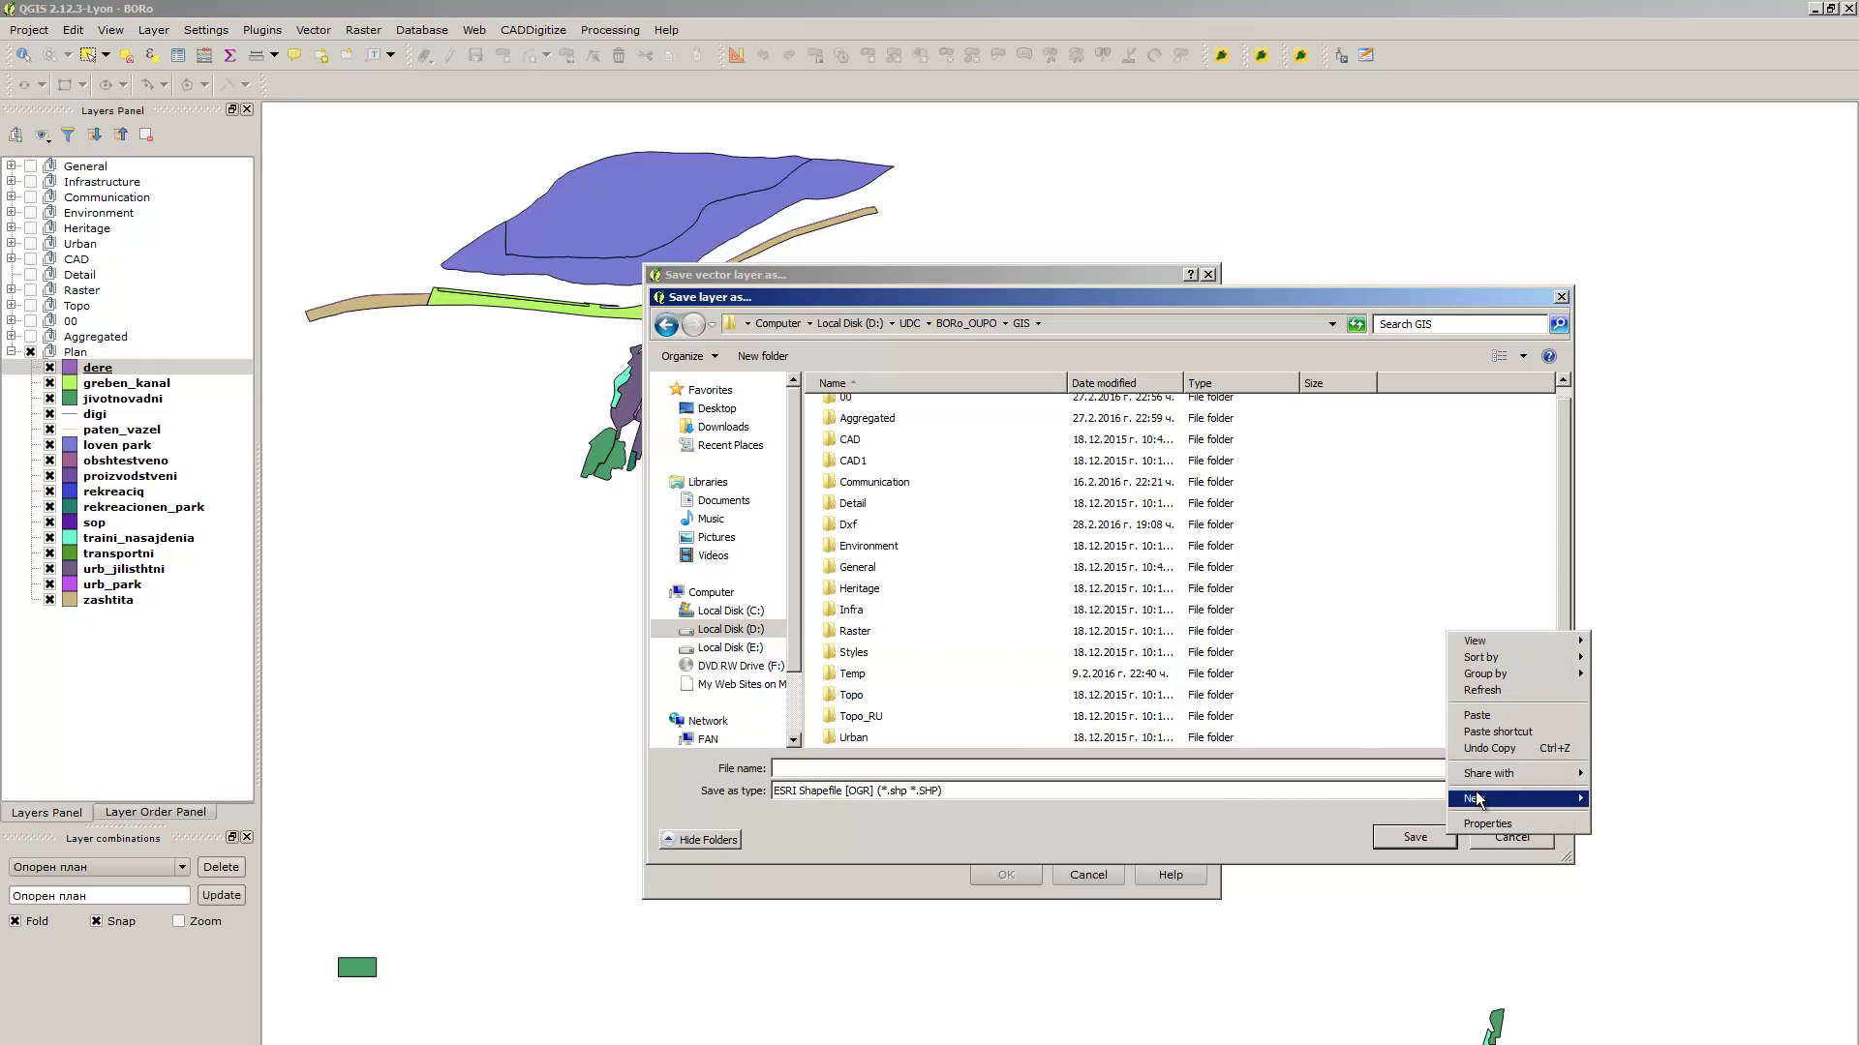
{"action": "mouse_move", "coordinate": [1474, 799]}
{"action": "left_click", "coordinate": [1686, 428]}
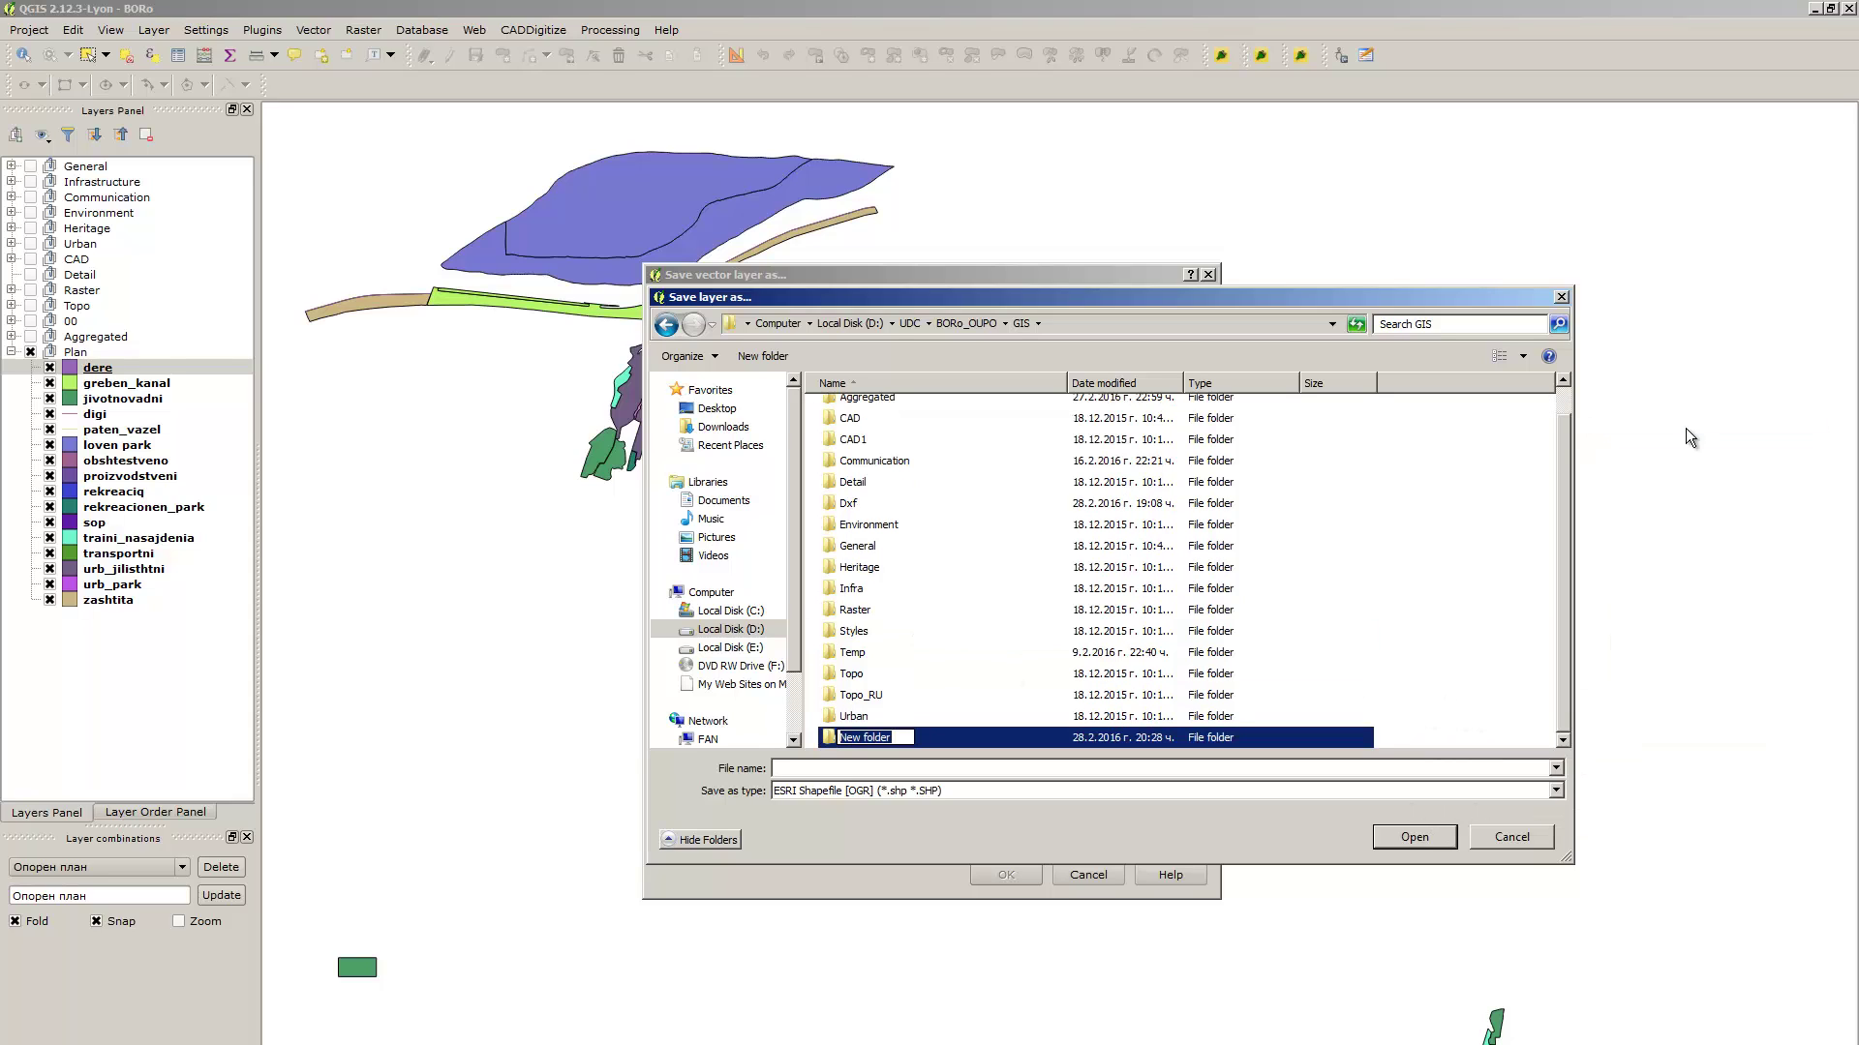
{"action": "type", "text": "Pl"}
{"action": "key", "text": "Return"}
{"action": "key", "text": "Return"}
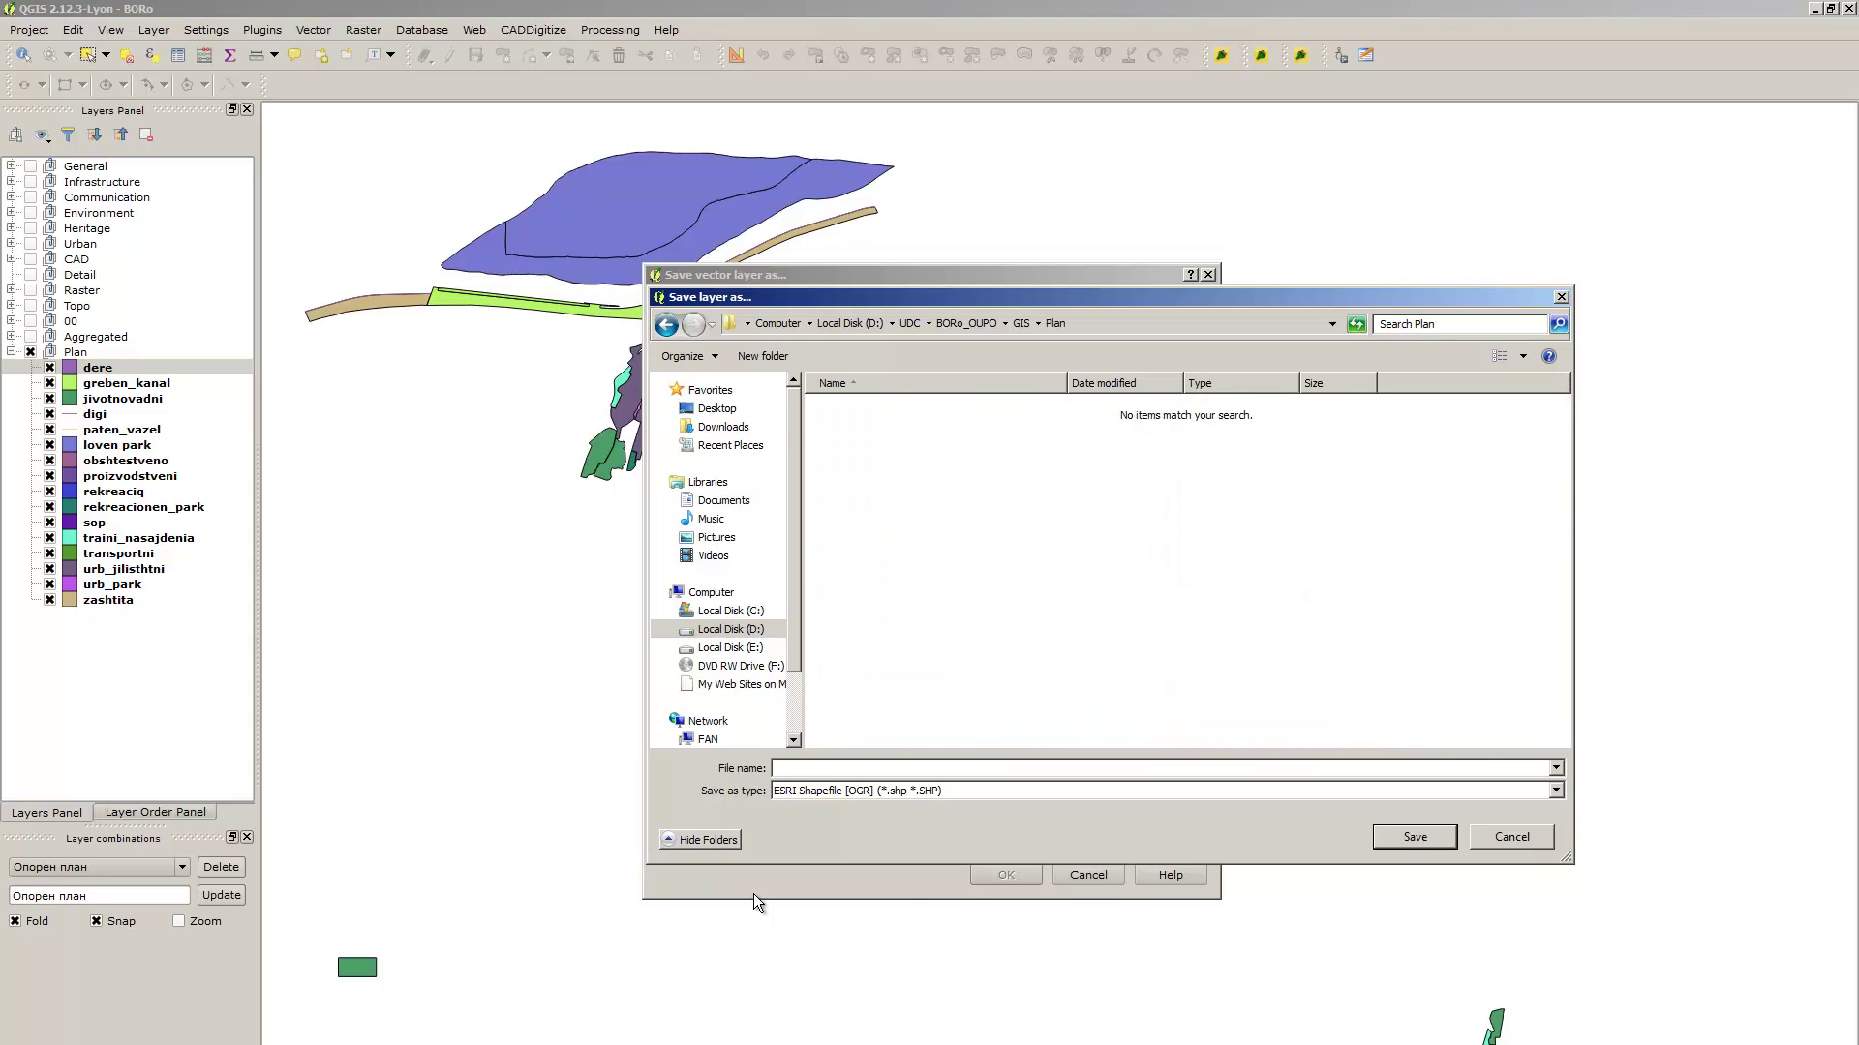
Export dere as dere.shp in the Plan folder without adding it to the map
{"action": "type", "text": "dere"}
{"action": "left_click", "coordinate": [1415, 837]}
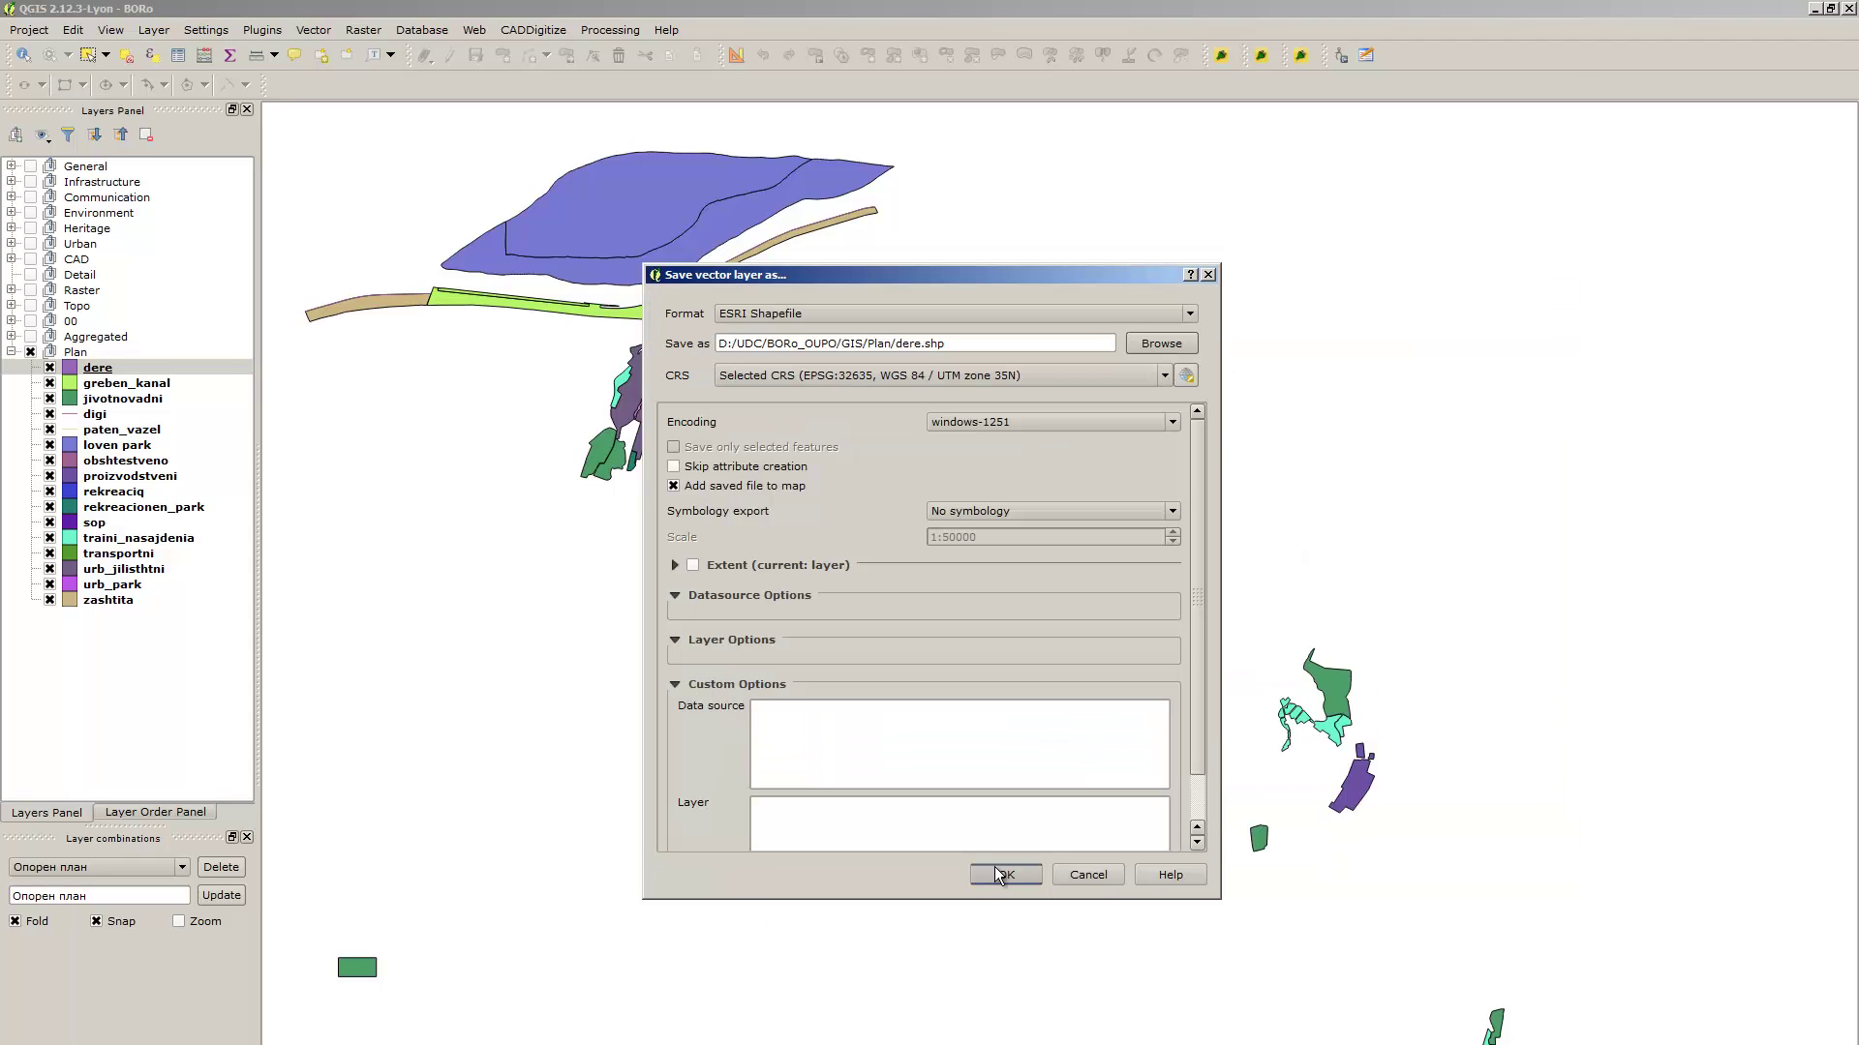
{"action": "left_click", "coordinate": [792, 484]}
{"action": "left_click", "coordinate": [1006, 874]}
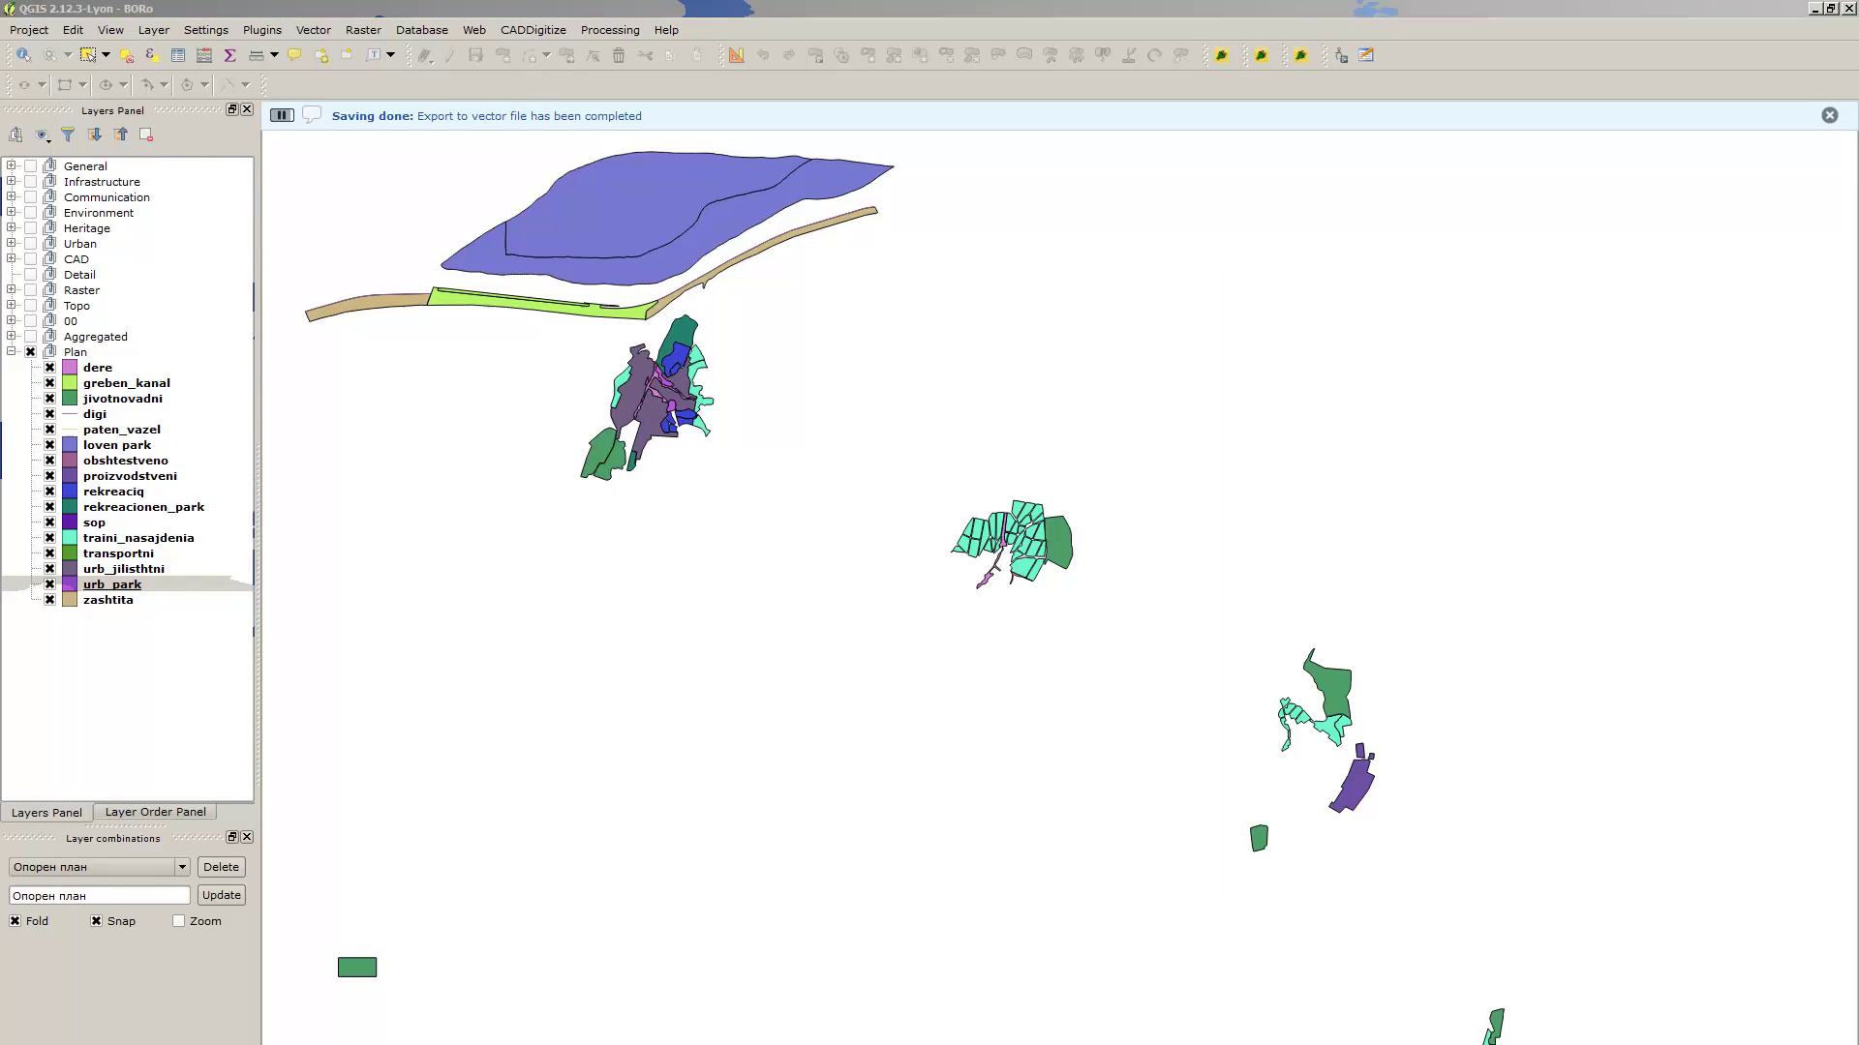
Export the zashtita layer as zashtita.shp in the Plan folder
{"action": "right_click", "coordinate": [138, 599]}
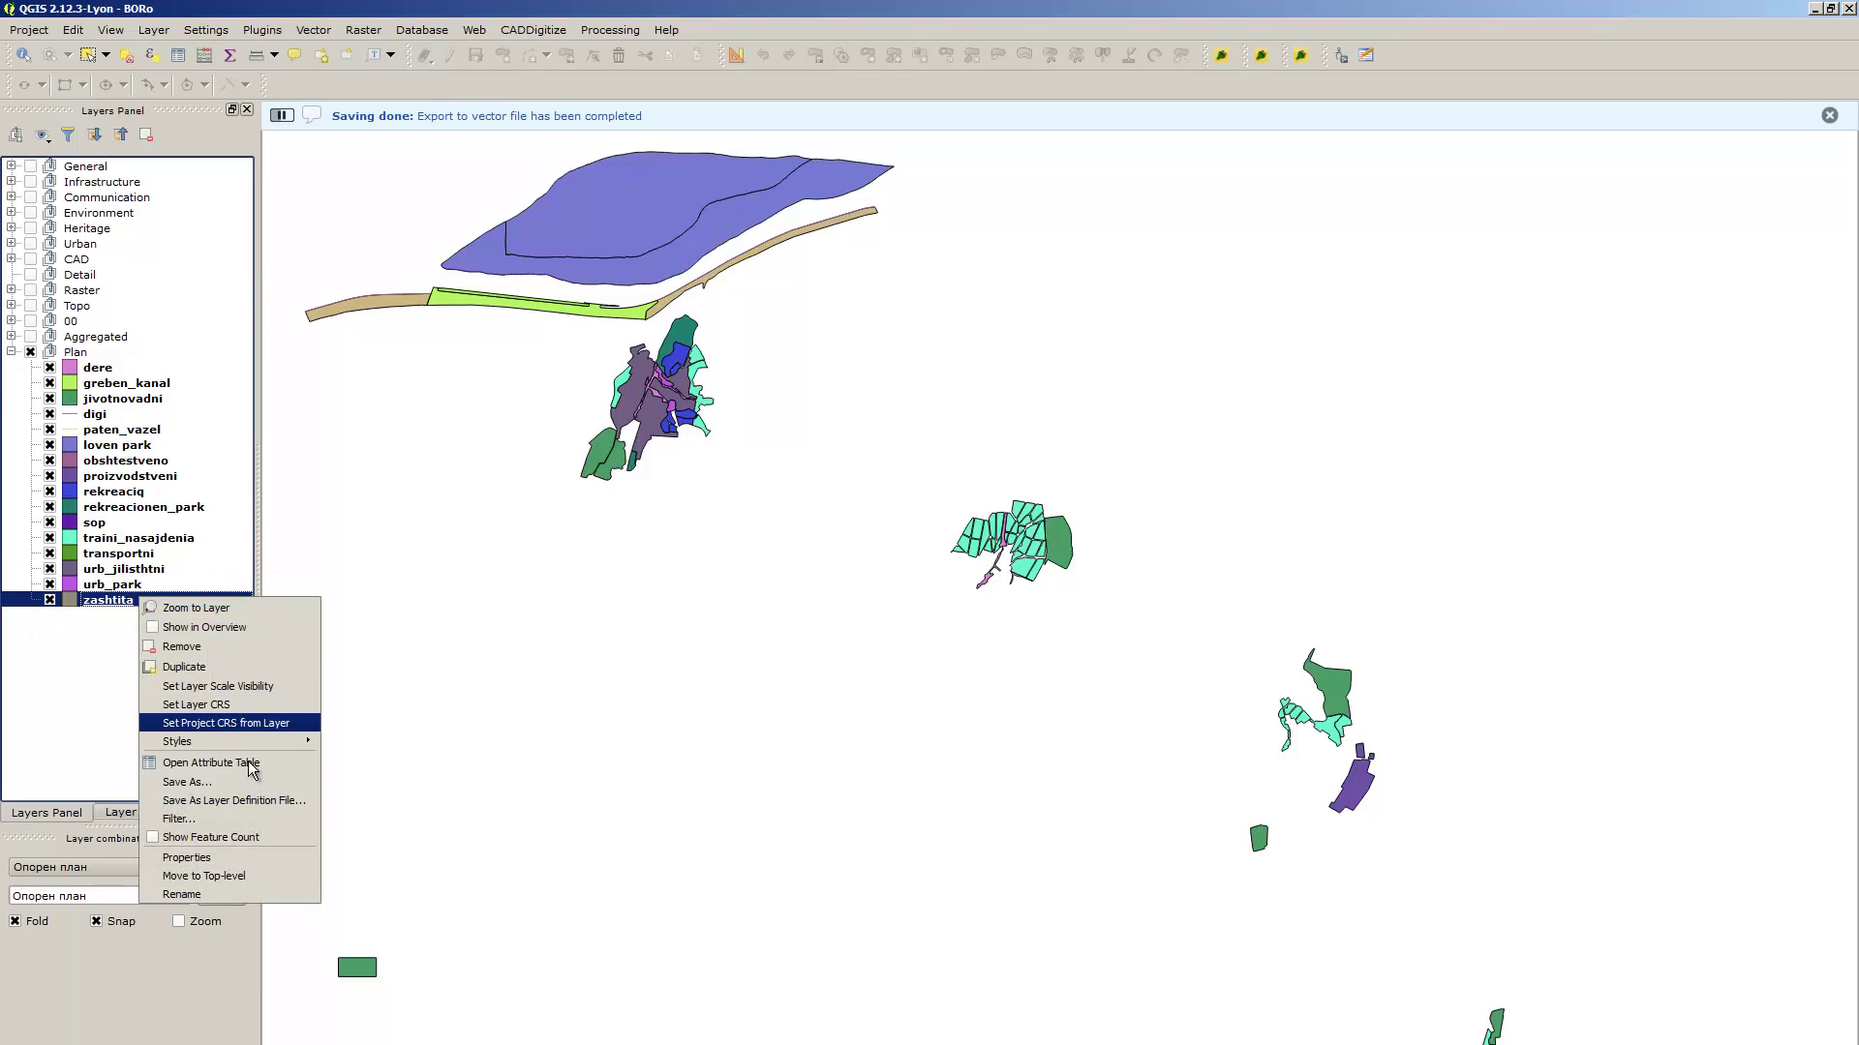
{"action": "left_click", "coordinate": [269, 783]}
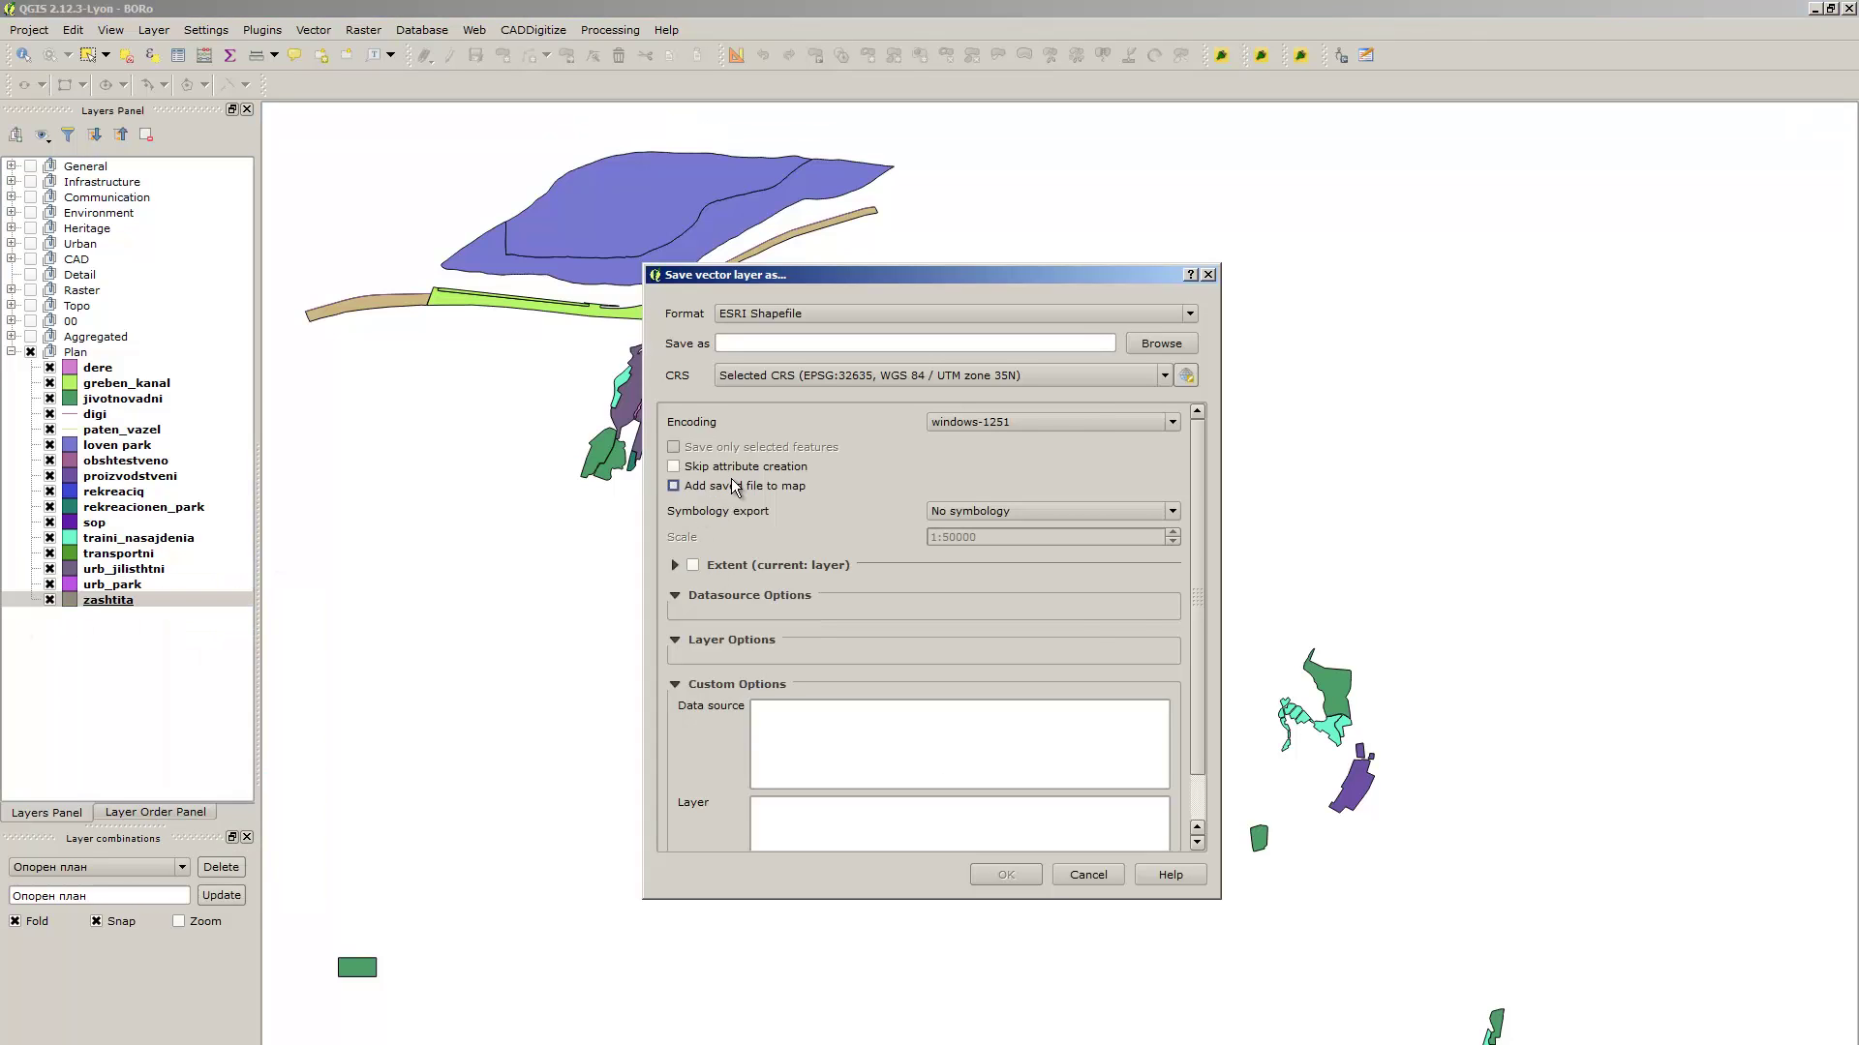
{"action": "left_click", "coordinate": [1161, 343]}
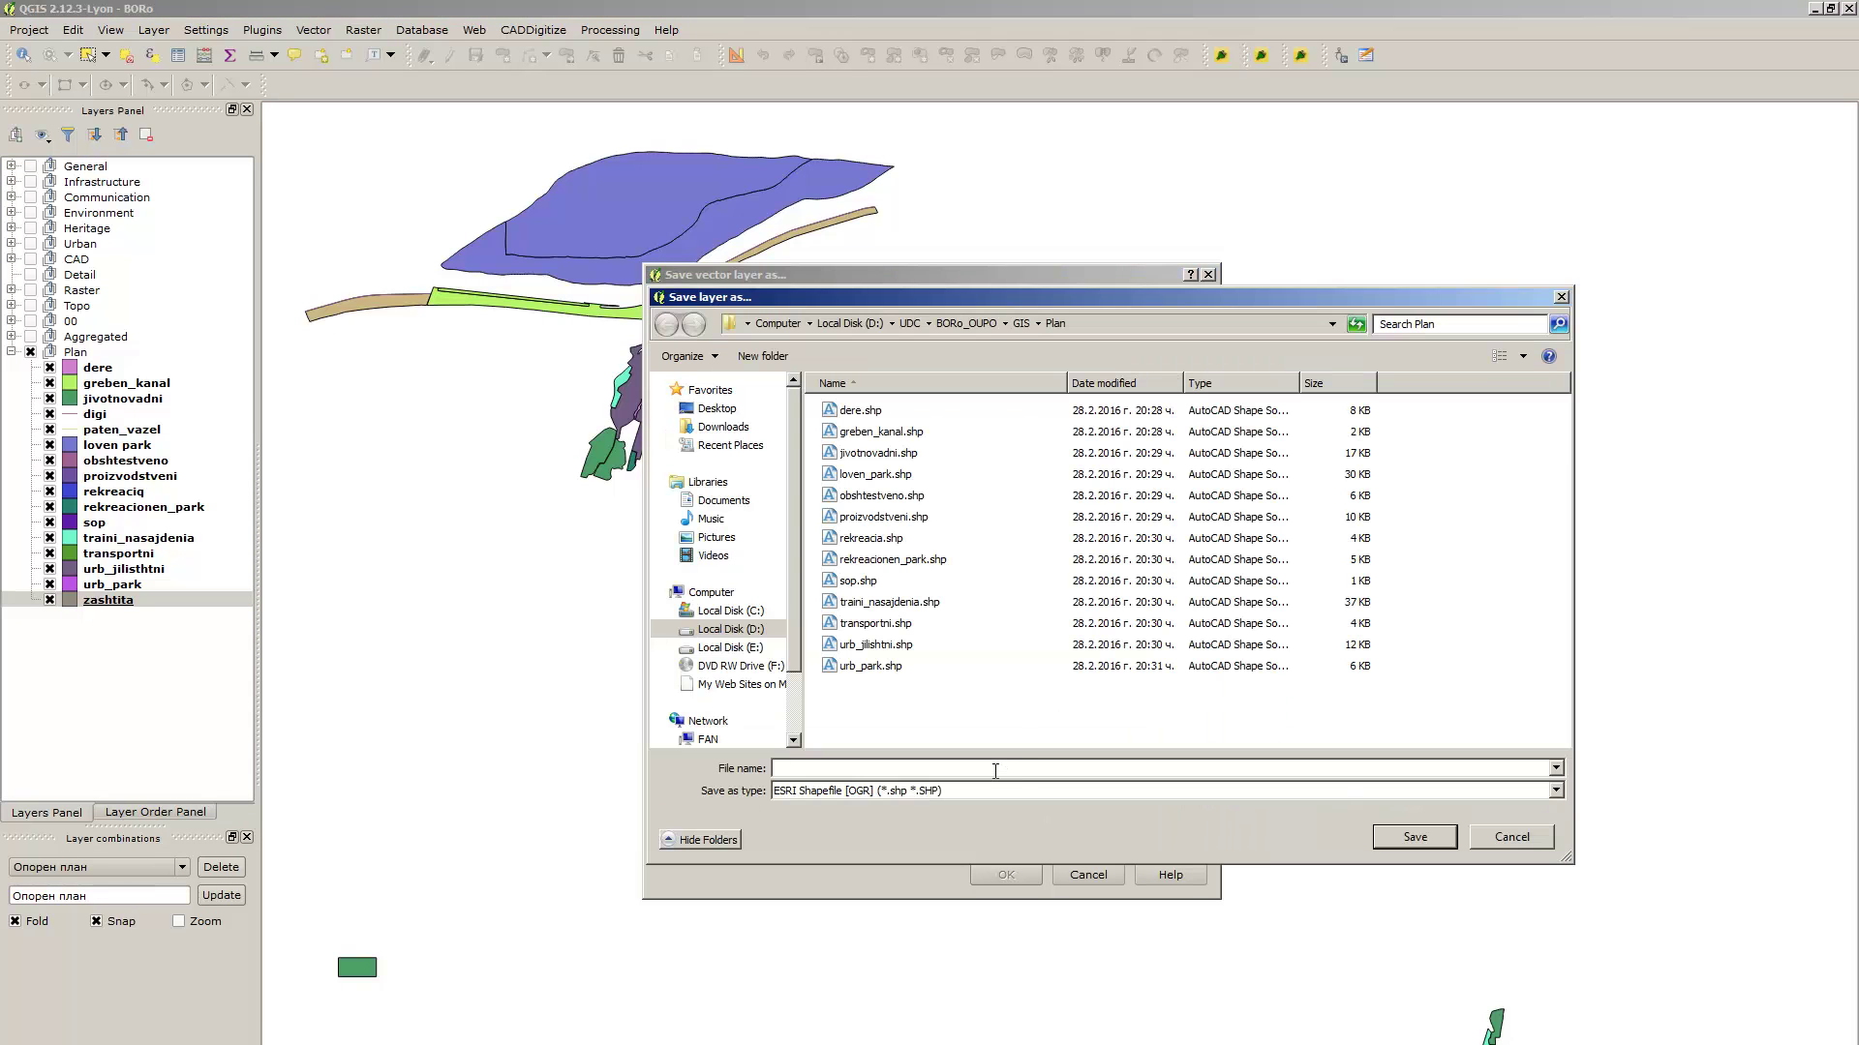
{"action": "type", "text": "zashtita"}
{"action": "key", "text": "Return"}
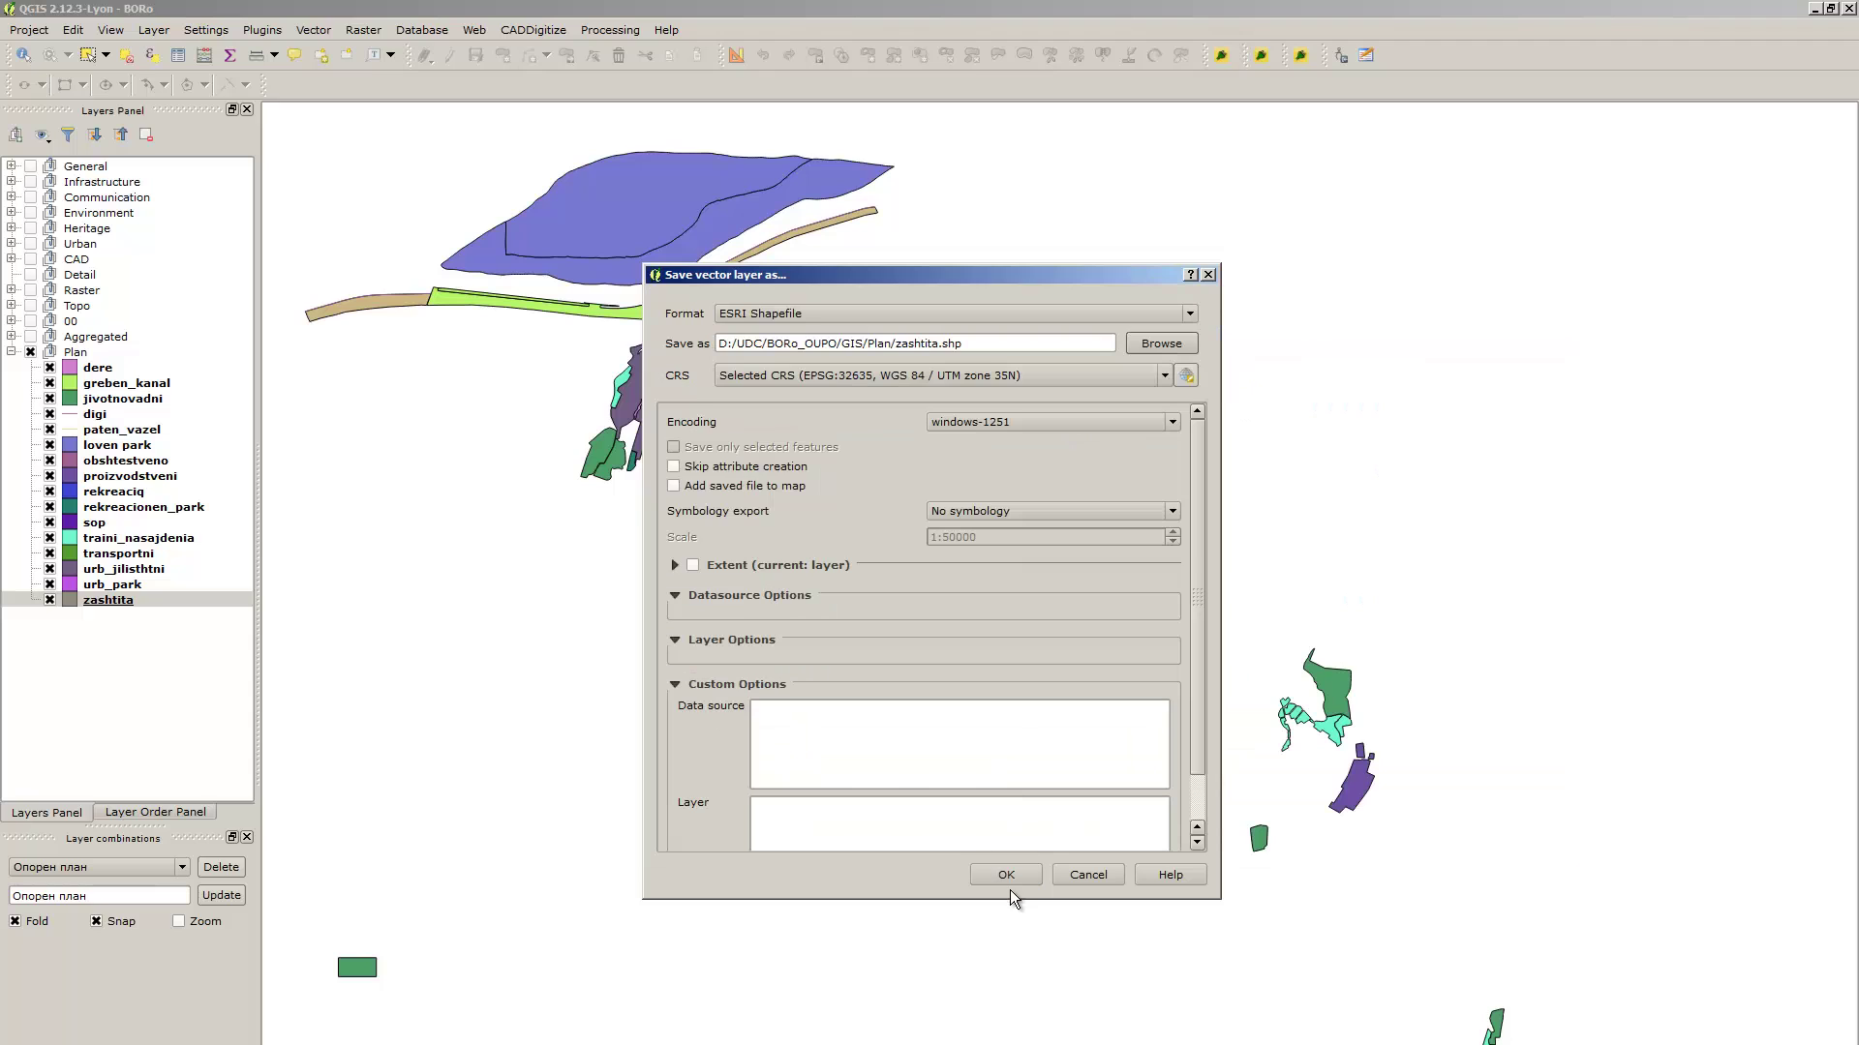
{"action": "left_click", "coordinate": [1006, 874]}
Start exporting digi, kept off the map, browsing to D: > UDC > BORo_OUPO > GIS
{"action": "right_click", "coordinate": [161, 416]}
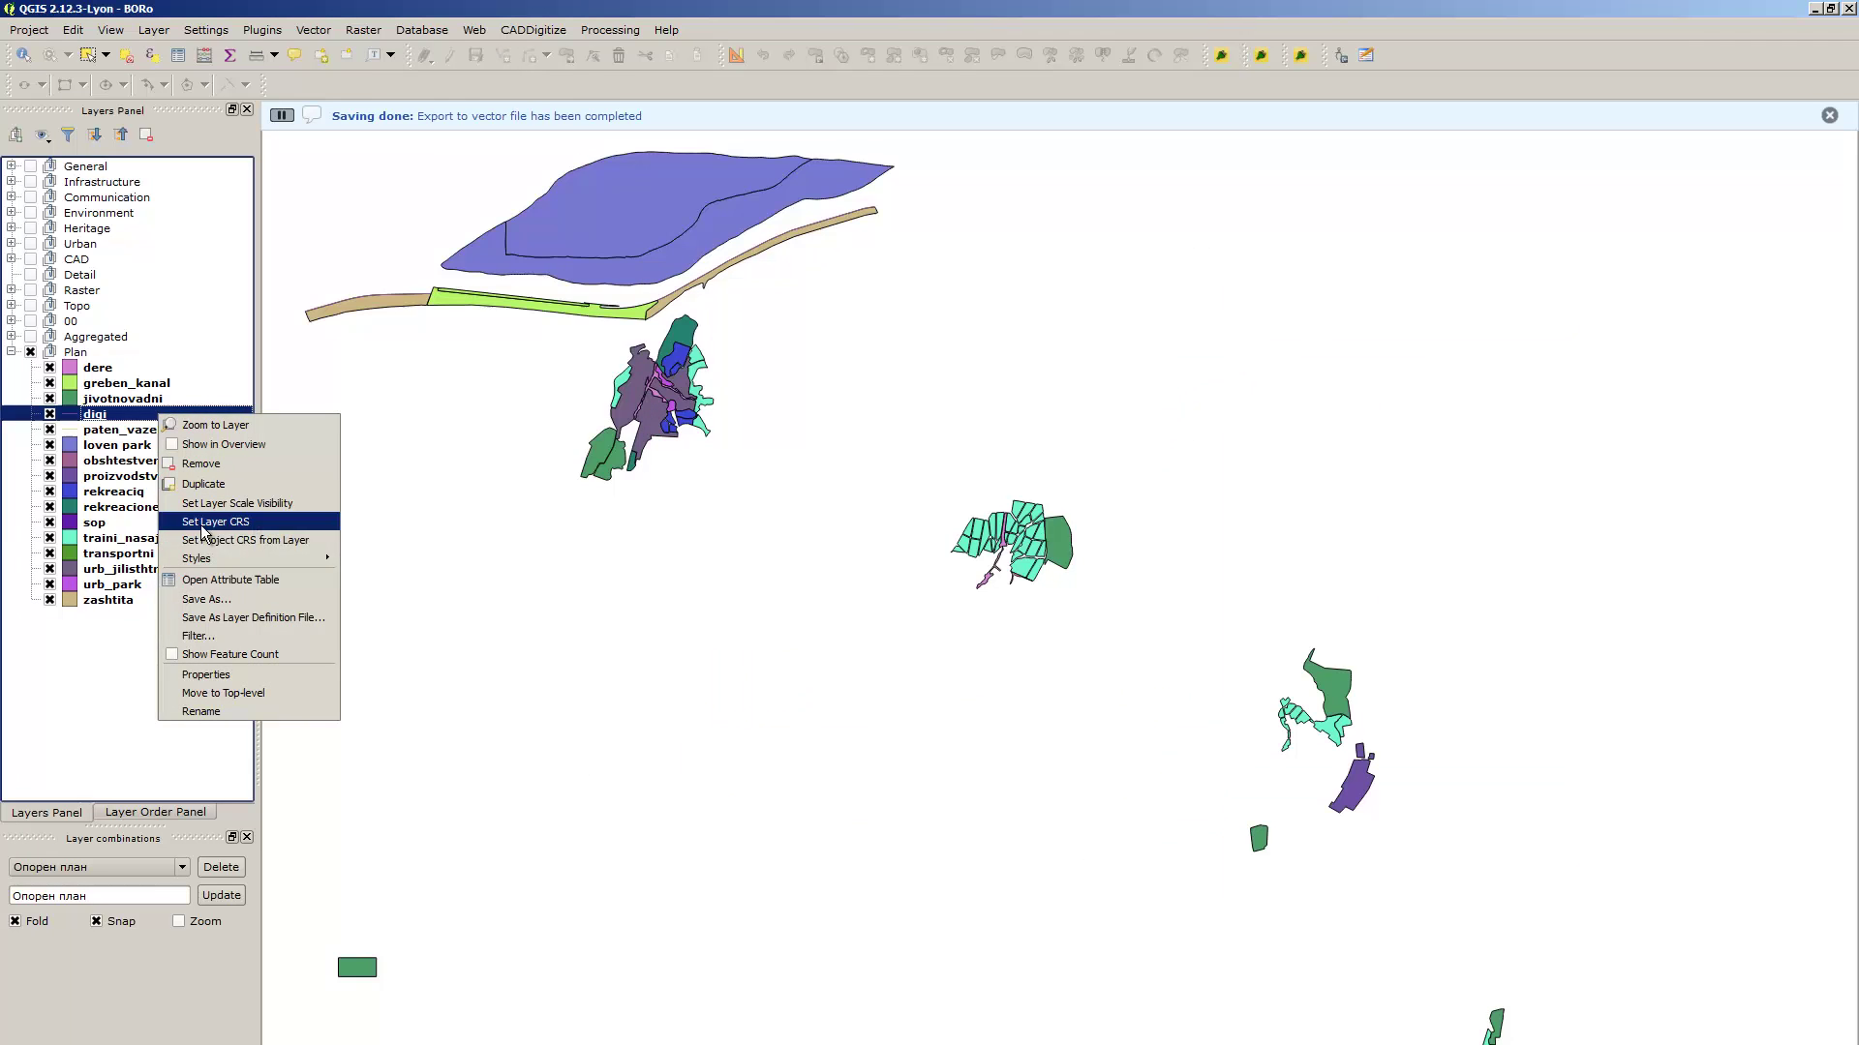
{"action": "left_click", "coordinate": [204, 599]}
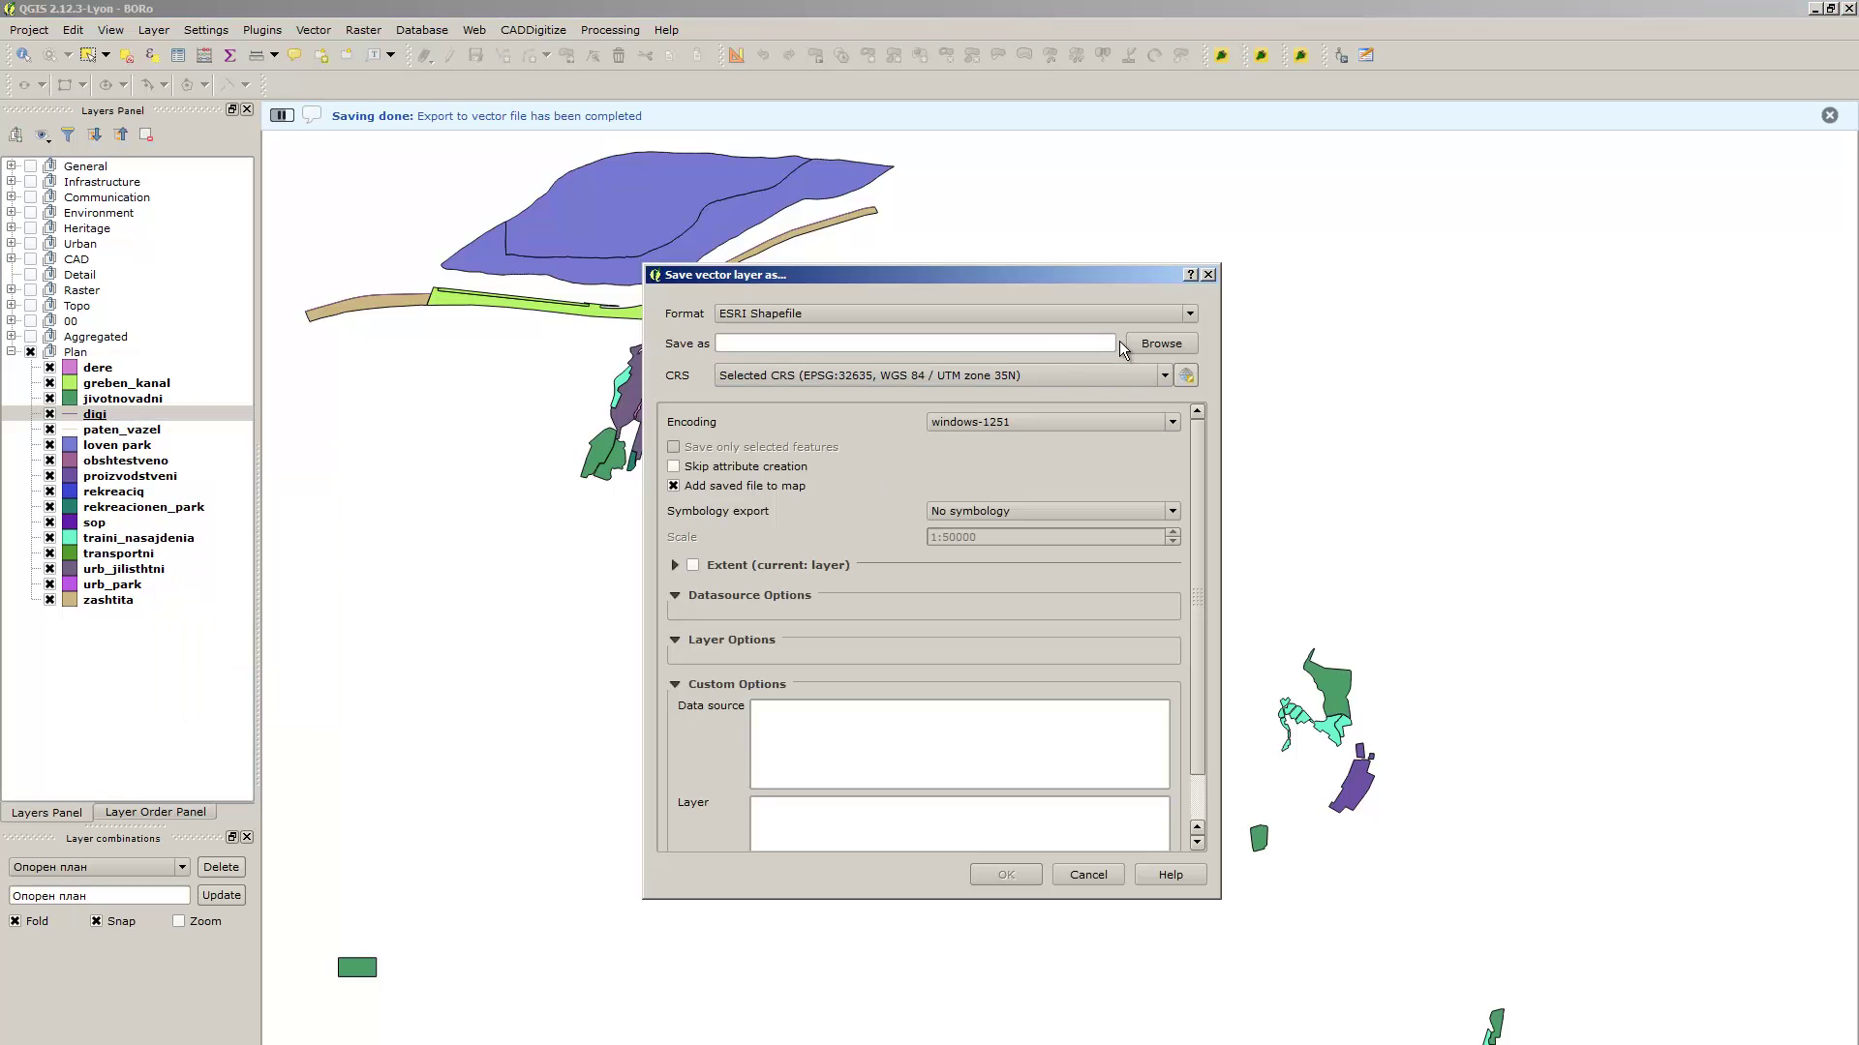
{"action": "left_click", "coordinate": [733, 486]}
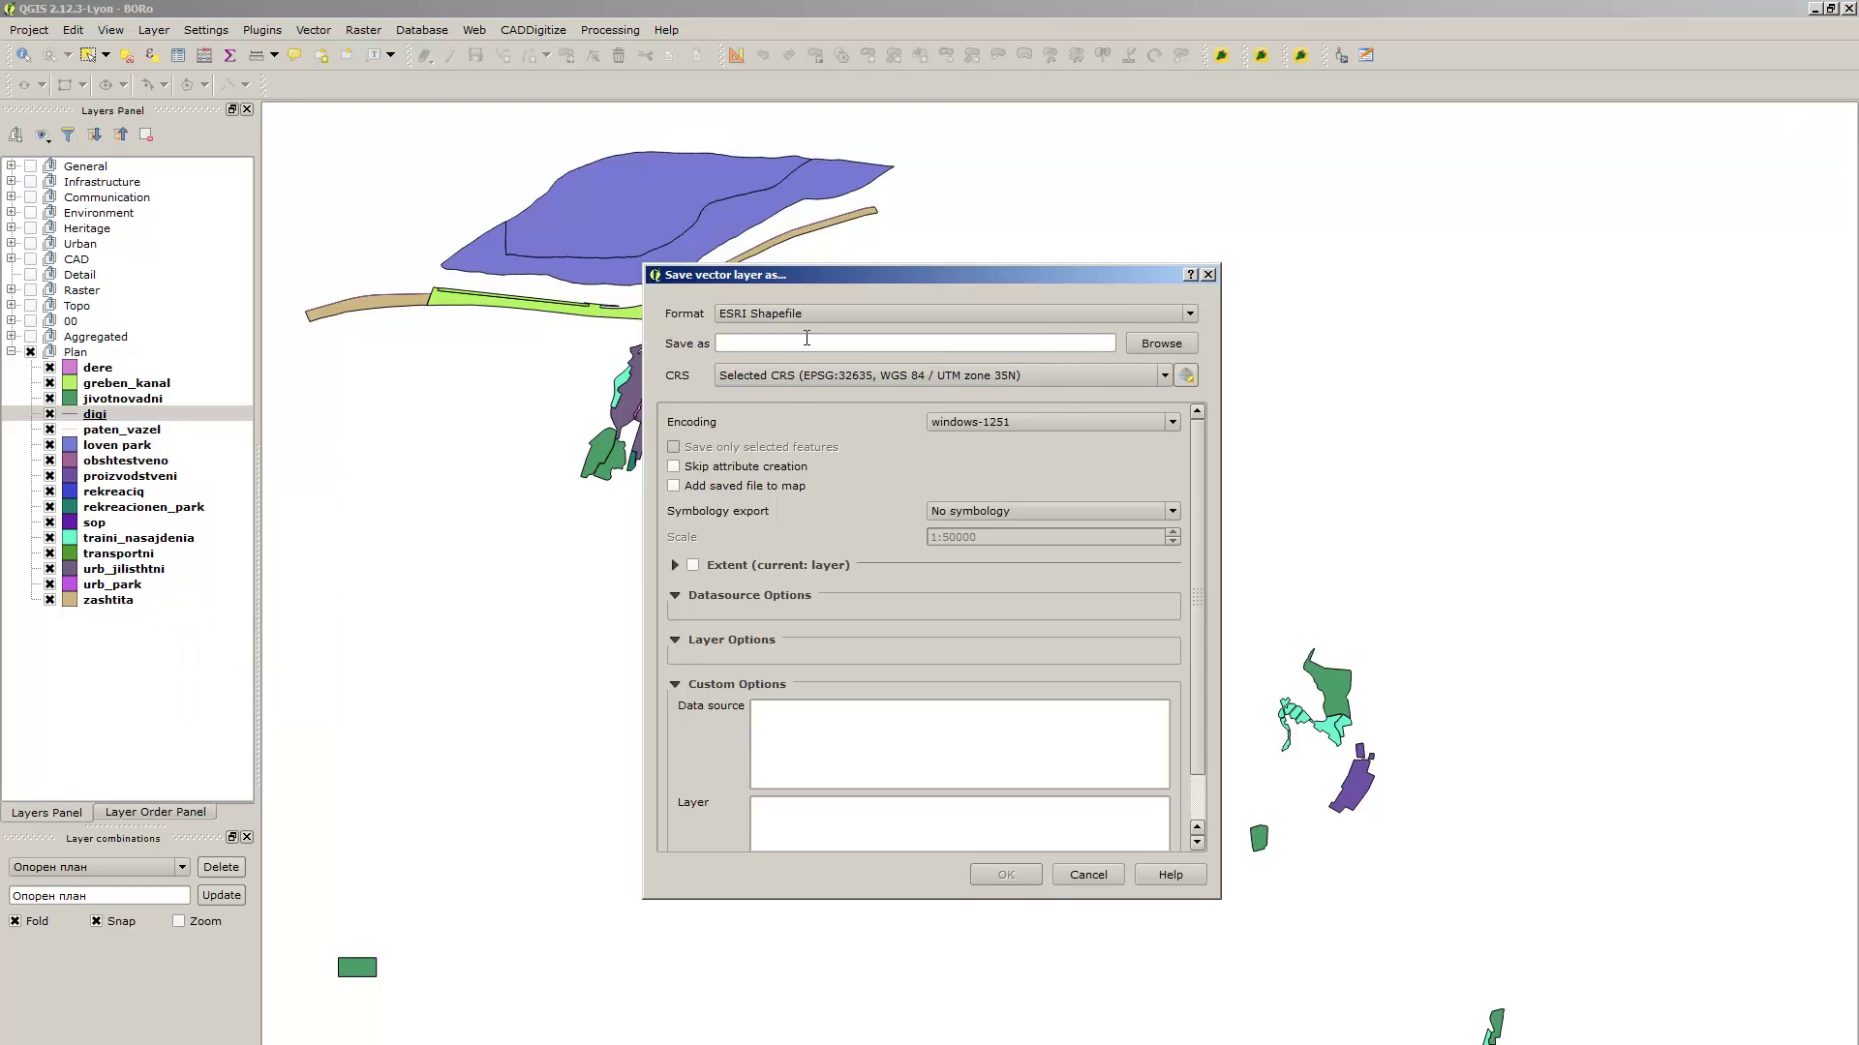
{"action": "type", "text": "p"}
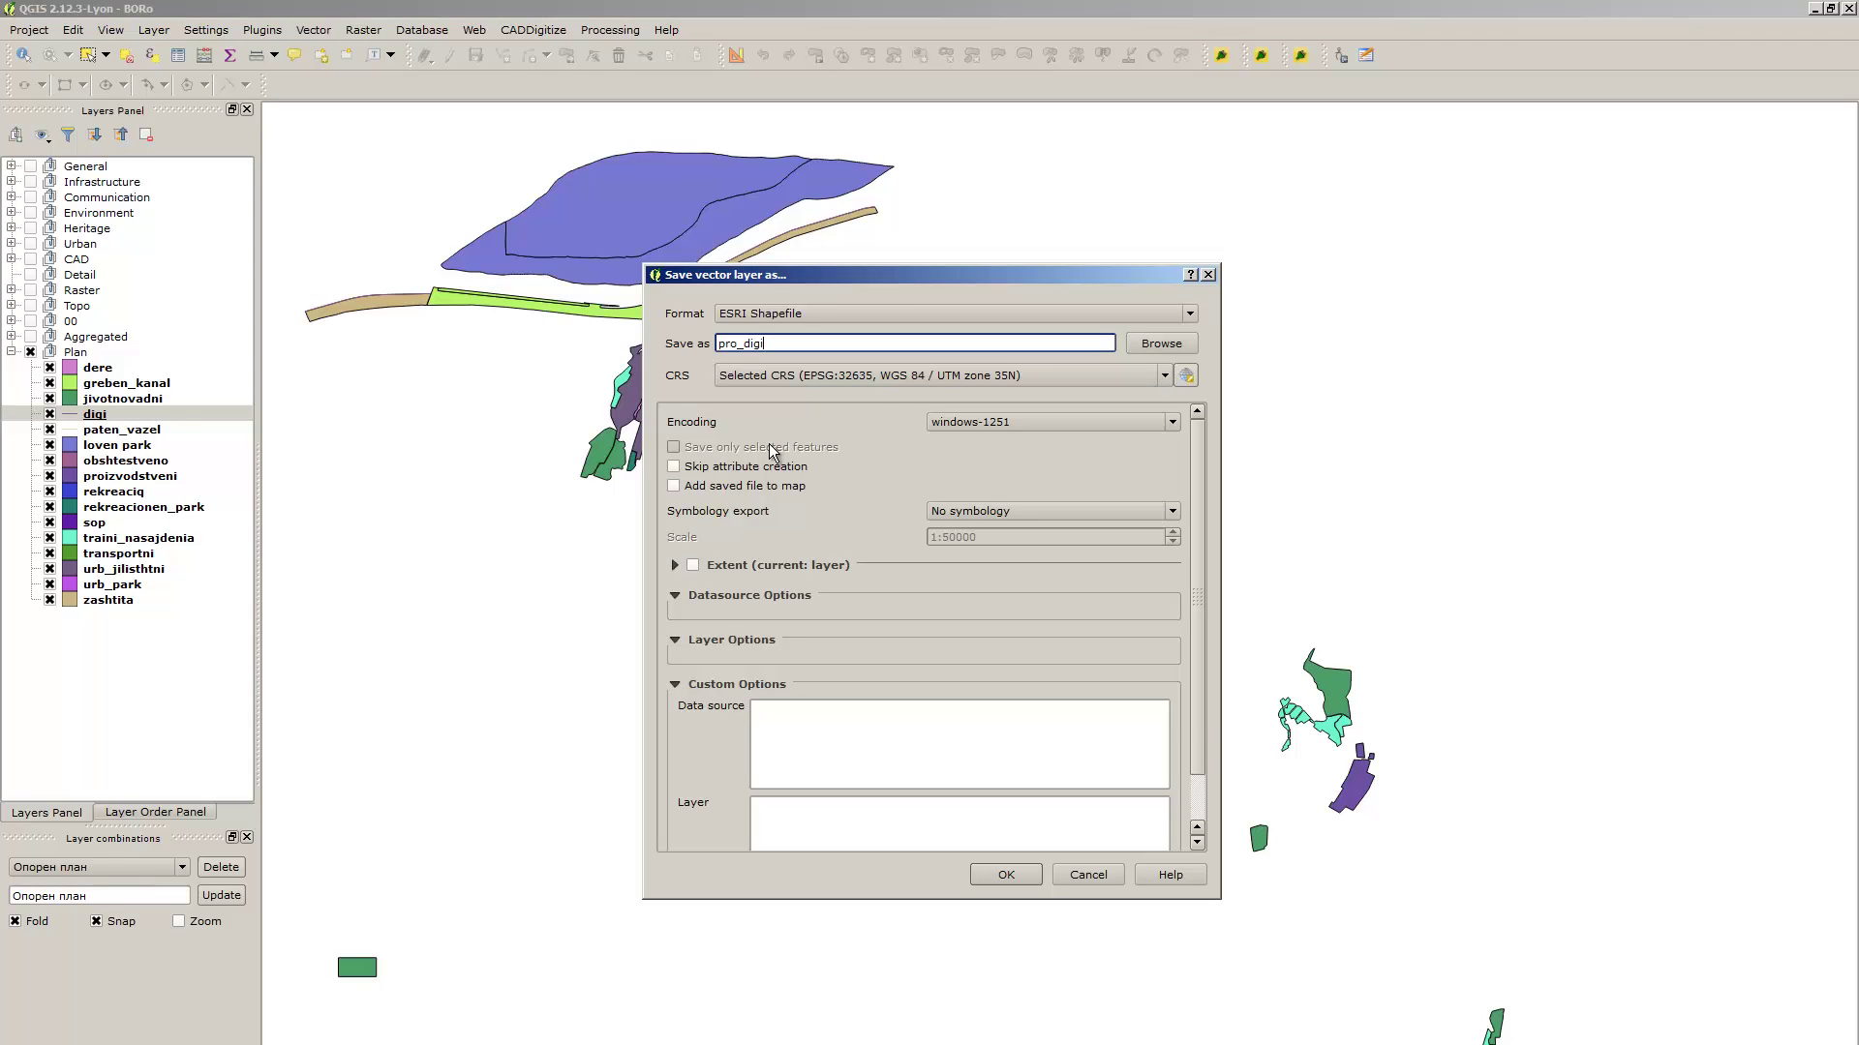
{"action": "type", "text": "ro_digi"}
{"action": "left_click", "coordinate": [1129, 345]}
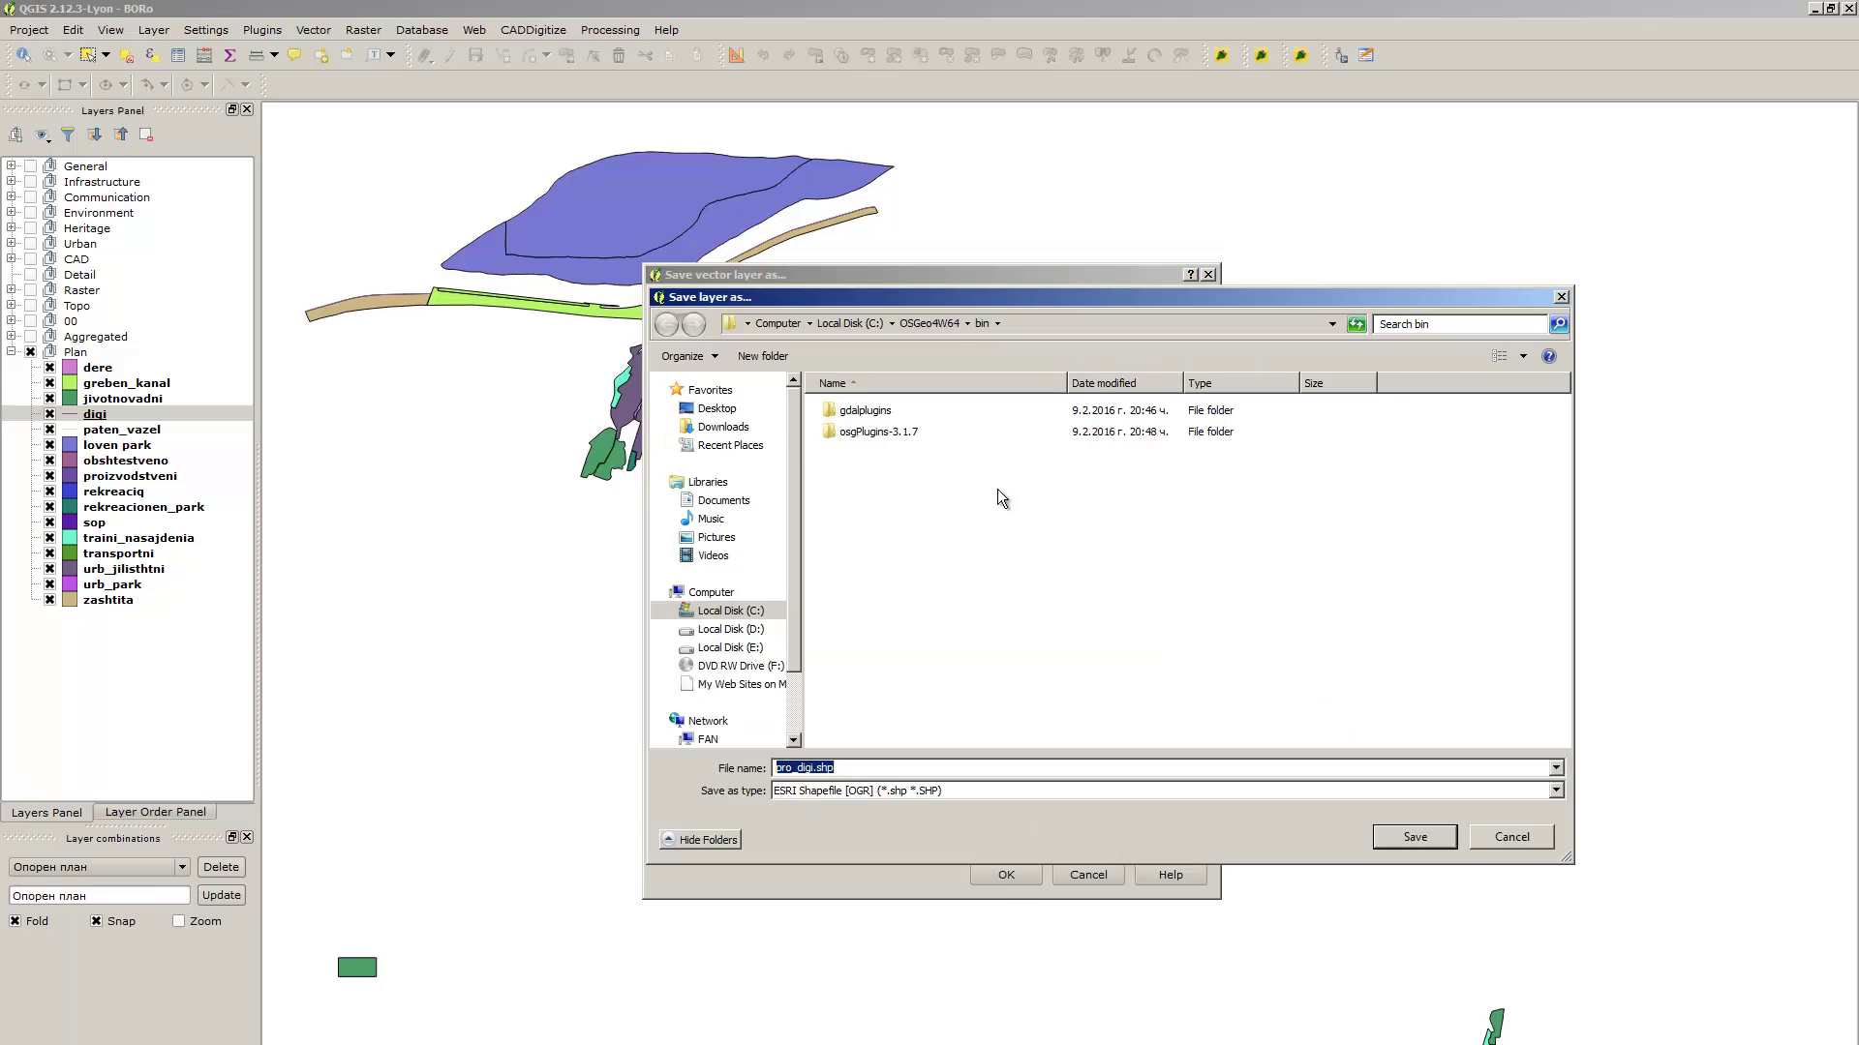
{"action": "left_click", "coordinate": [731, 629]}
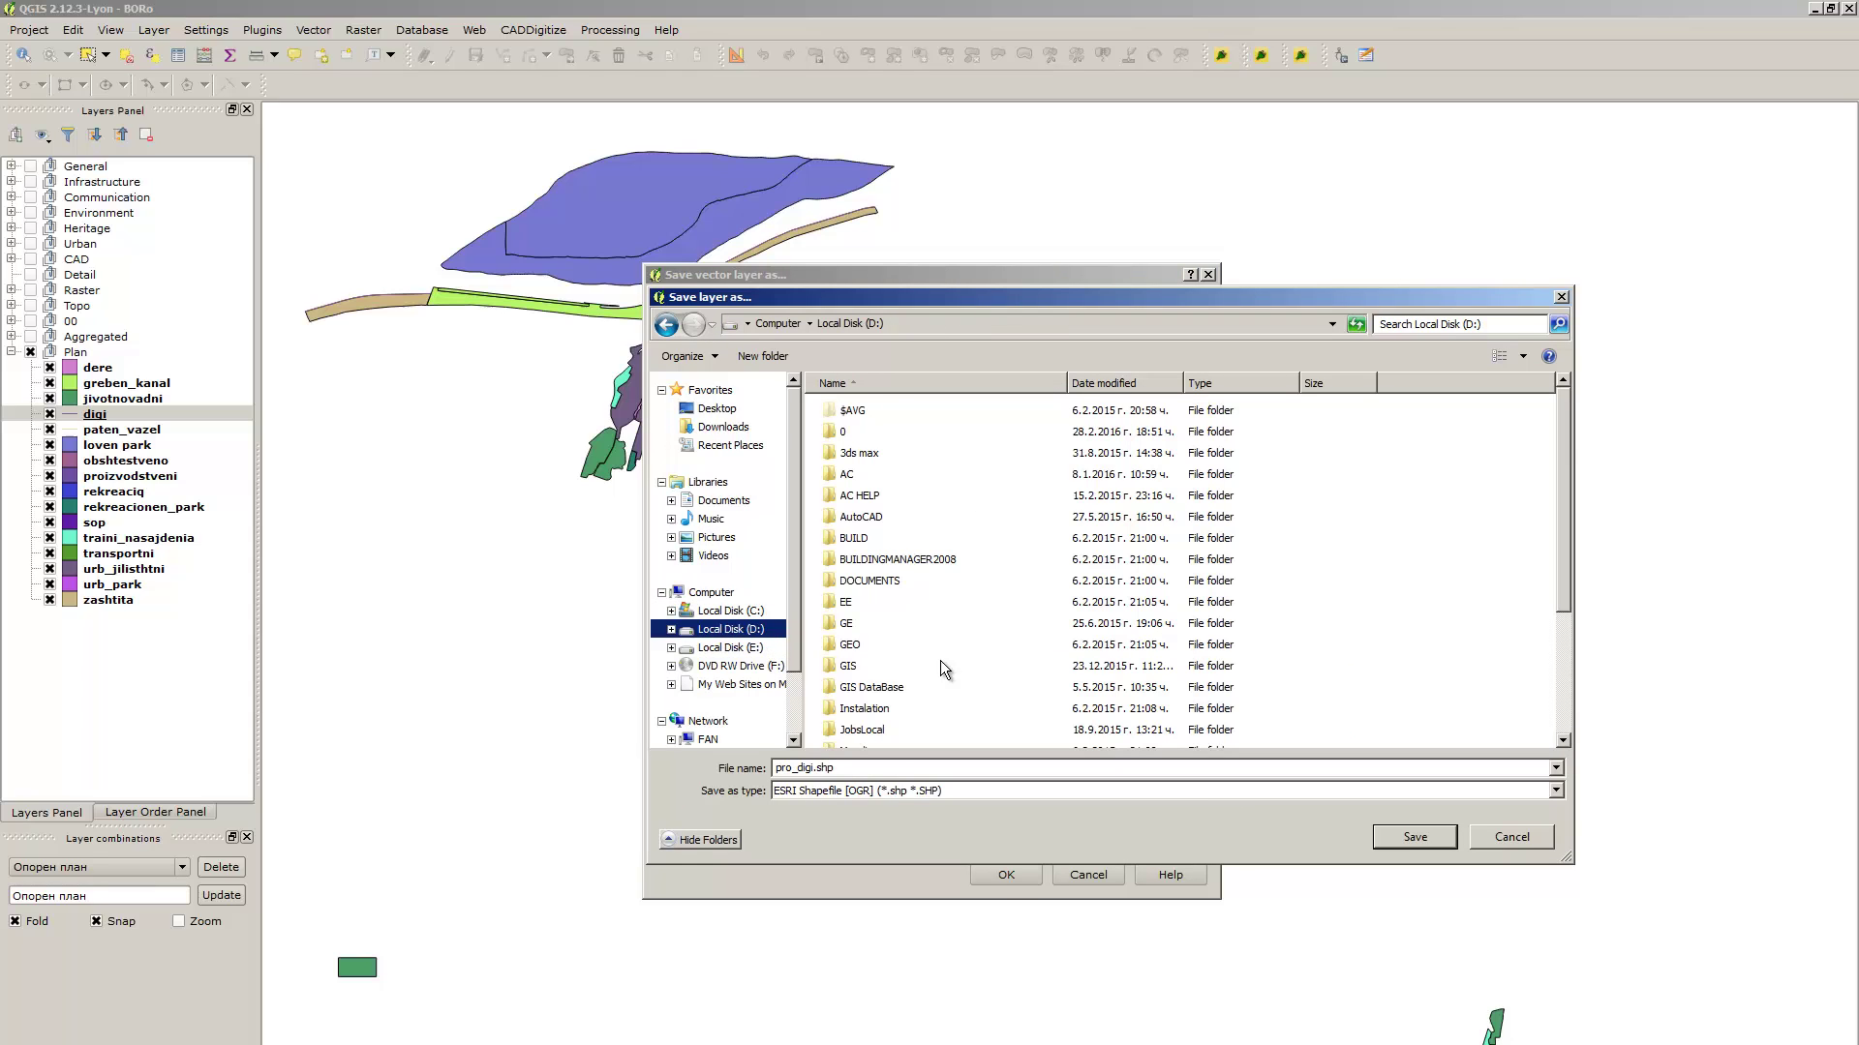
{"action": "left_click", "coordinate": [856, 665]}
{"action": "scroll", "coordinate": [866, 709], "scroll_direction": "down", "scroll_amount": 3}
{"action": "double_click", "coordinate": [865, 651]}
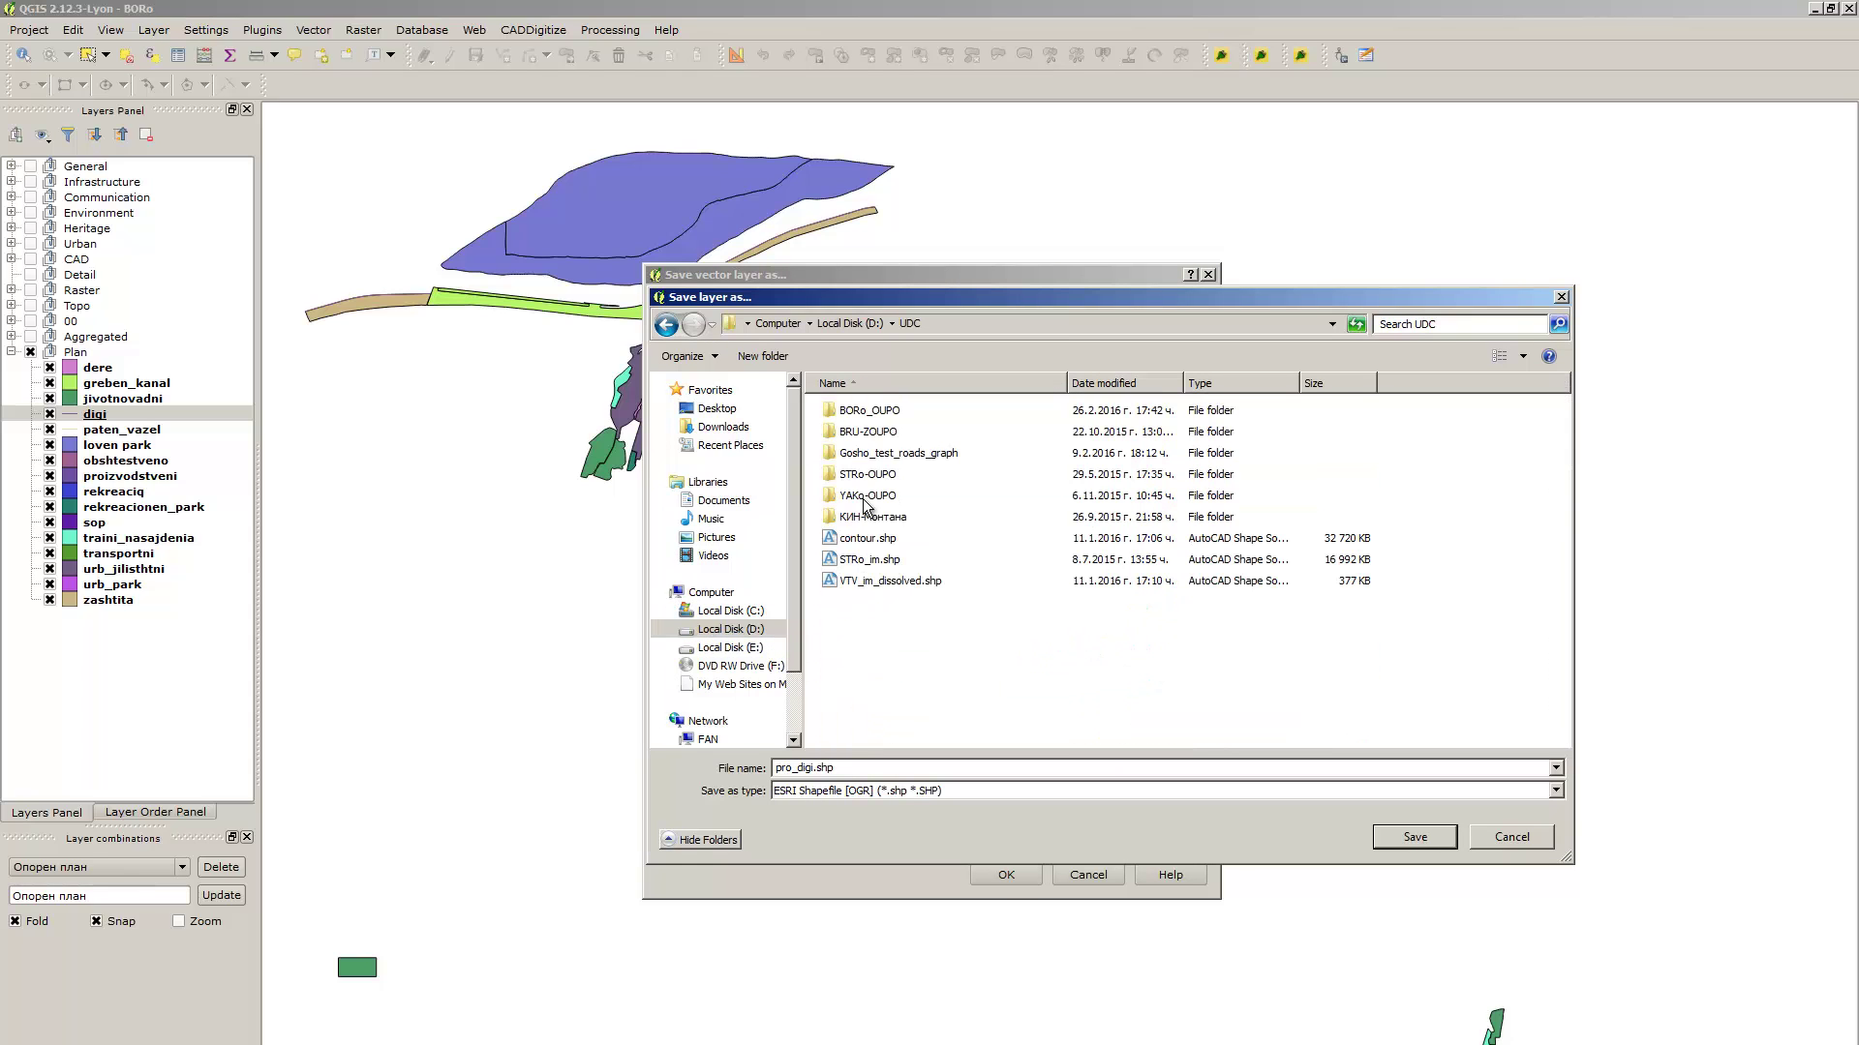
{"action": "double_click", "coordinate": [876, 413]}
{"action": "double_click", "coordinate": [867, 407]}
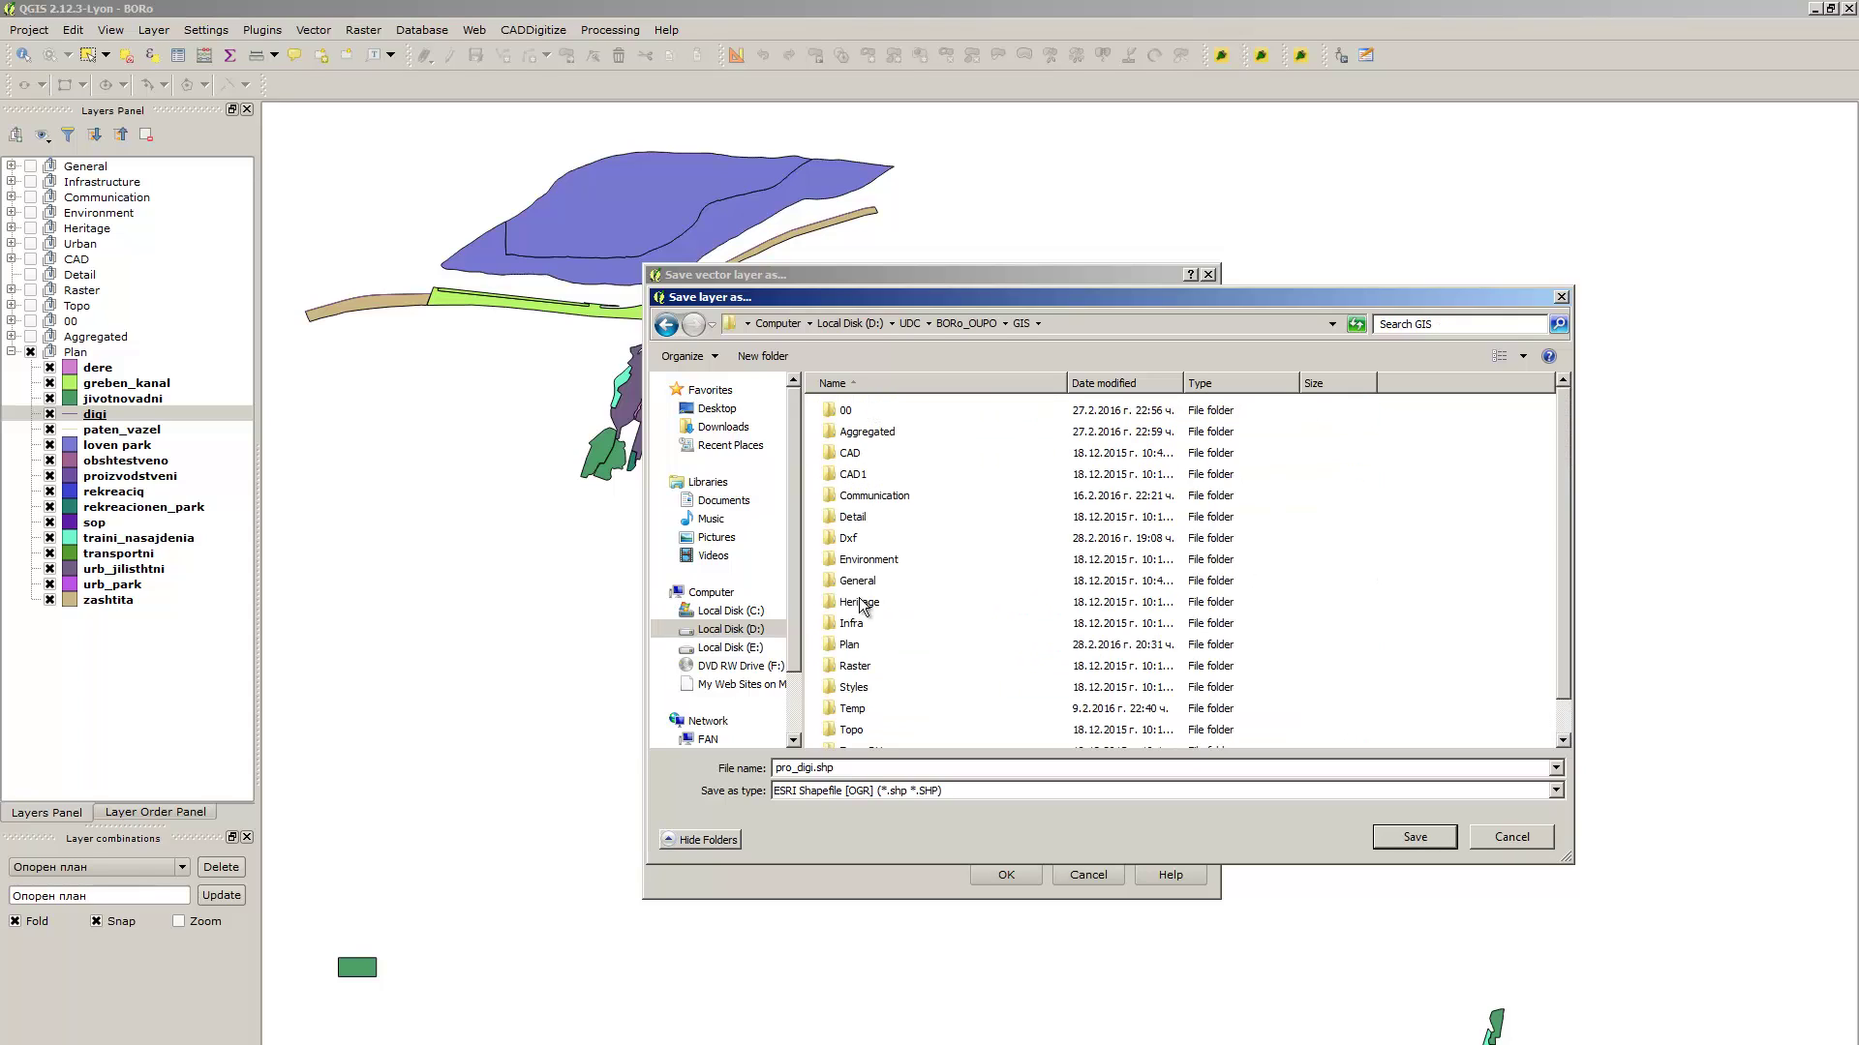
Save the digi export as pro_lines.shp in the Communication folder
{"action": "left_click", "coordinate": [880, 561]}
{"action": "left_click", "coordinate": [889, 496]}
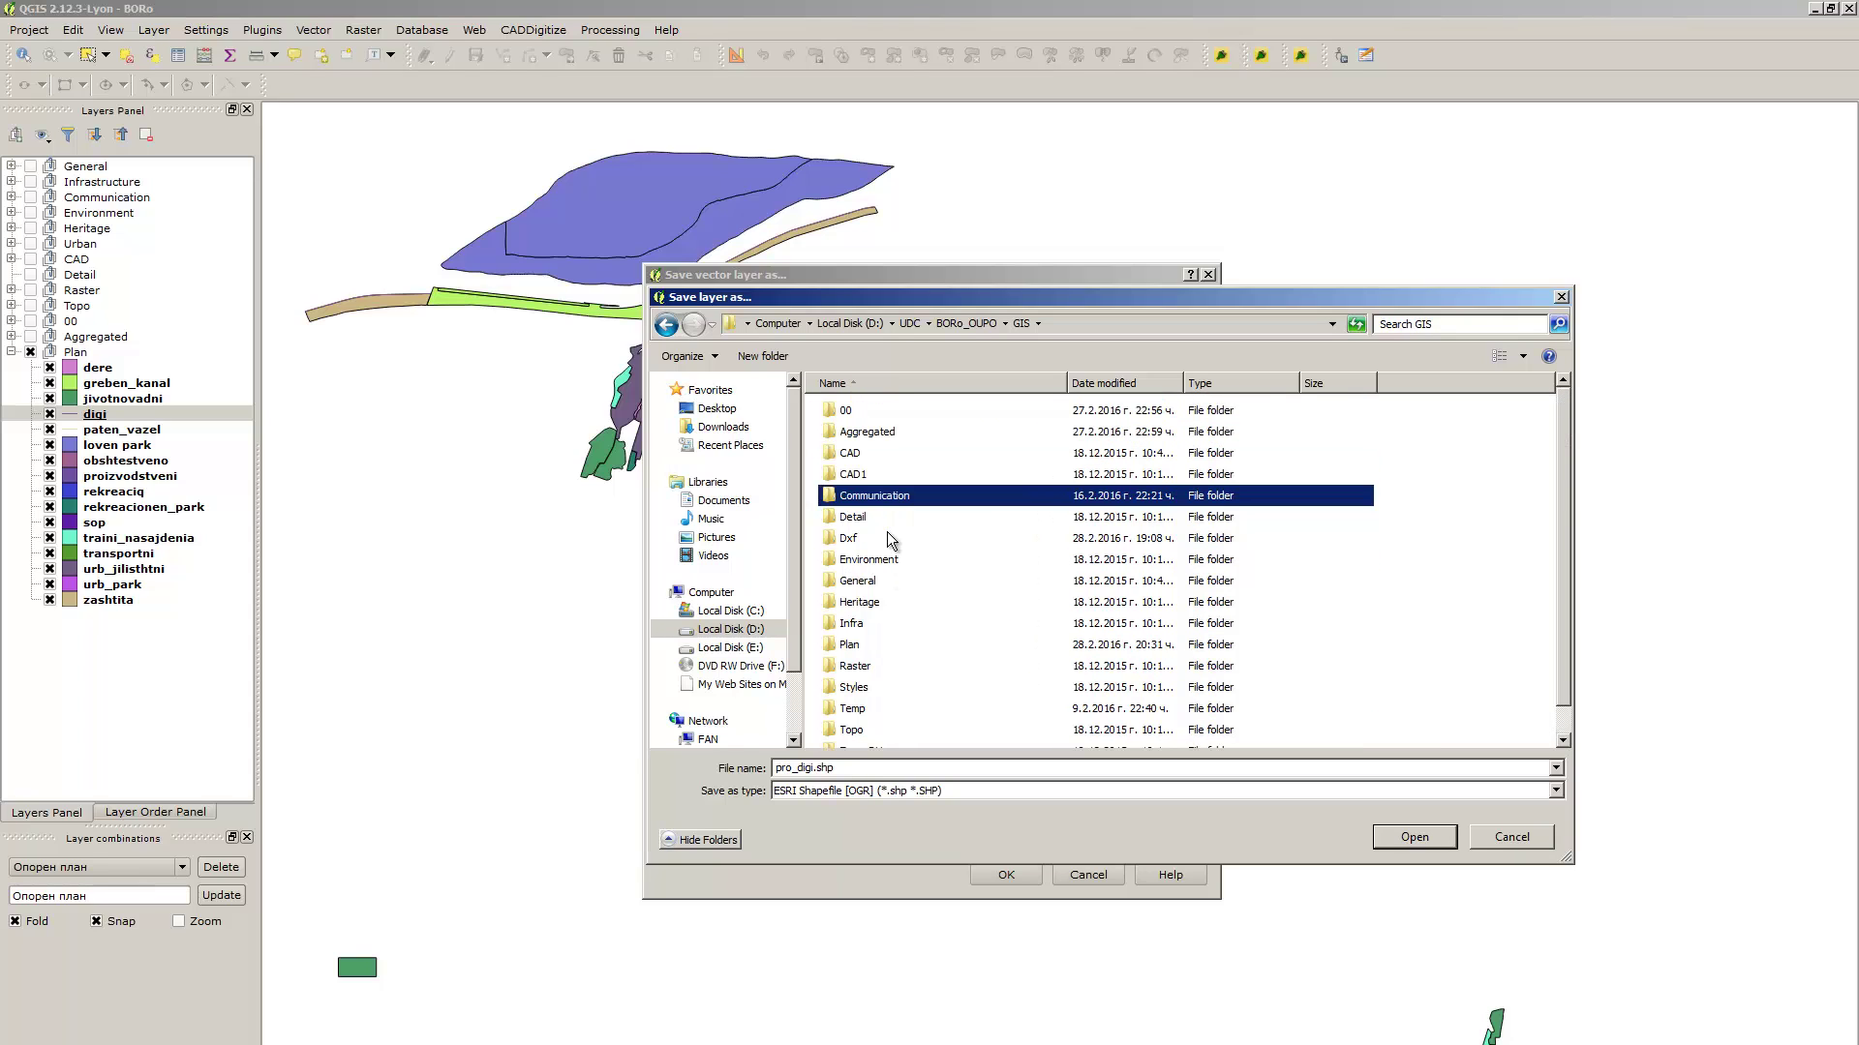
{"action": "double_click", "coordinate": [890, 495]}
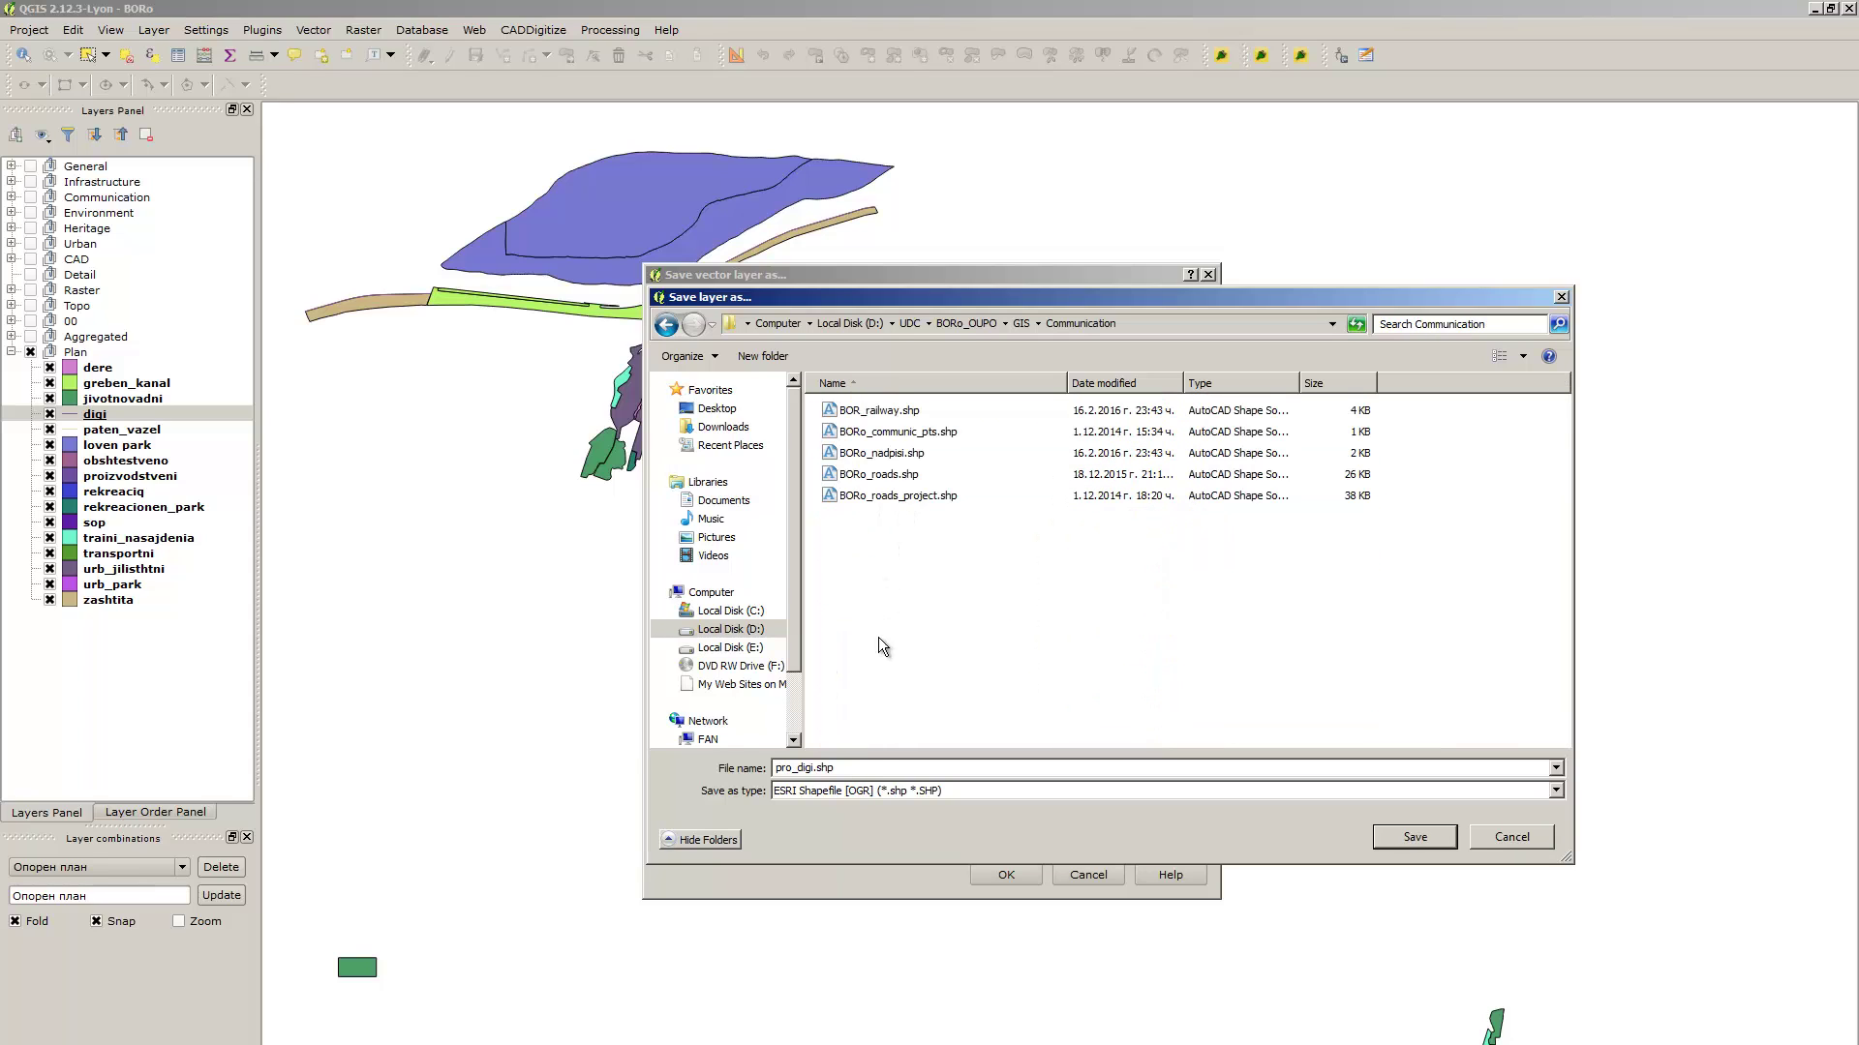
{"action": "left_click", "coordinate": [875, 768]}
{"action": "key", "text": "BackSpace"}
{"action": "key", "text": "BackSpace"}
{"action": "key", "text": "BackSpace"}
{"action": "type", "text": "lines7"}
{"action": "key", "text": "BackSpace"}
{"action": "left_click", "coordinate": [1386, 838]}
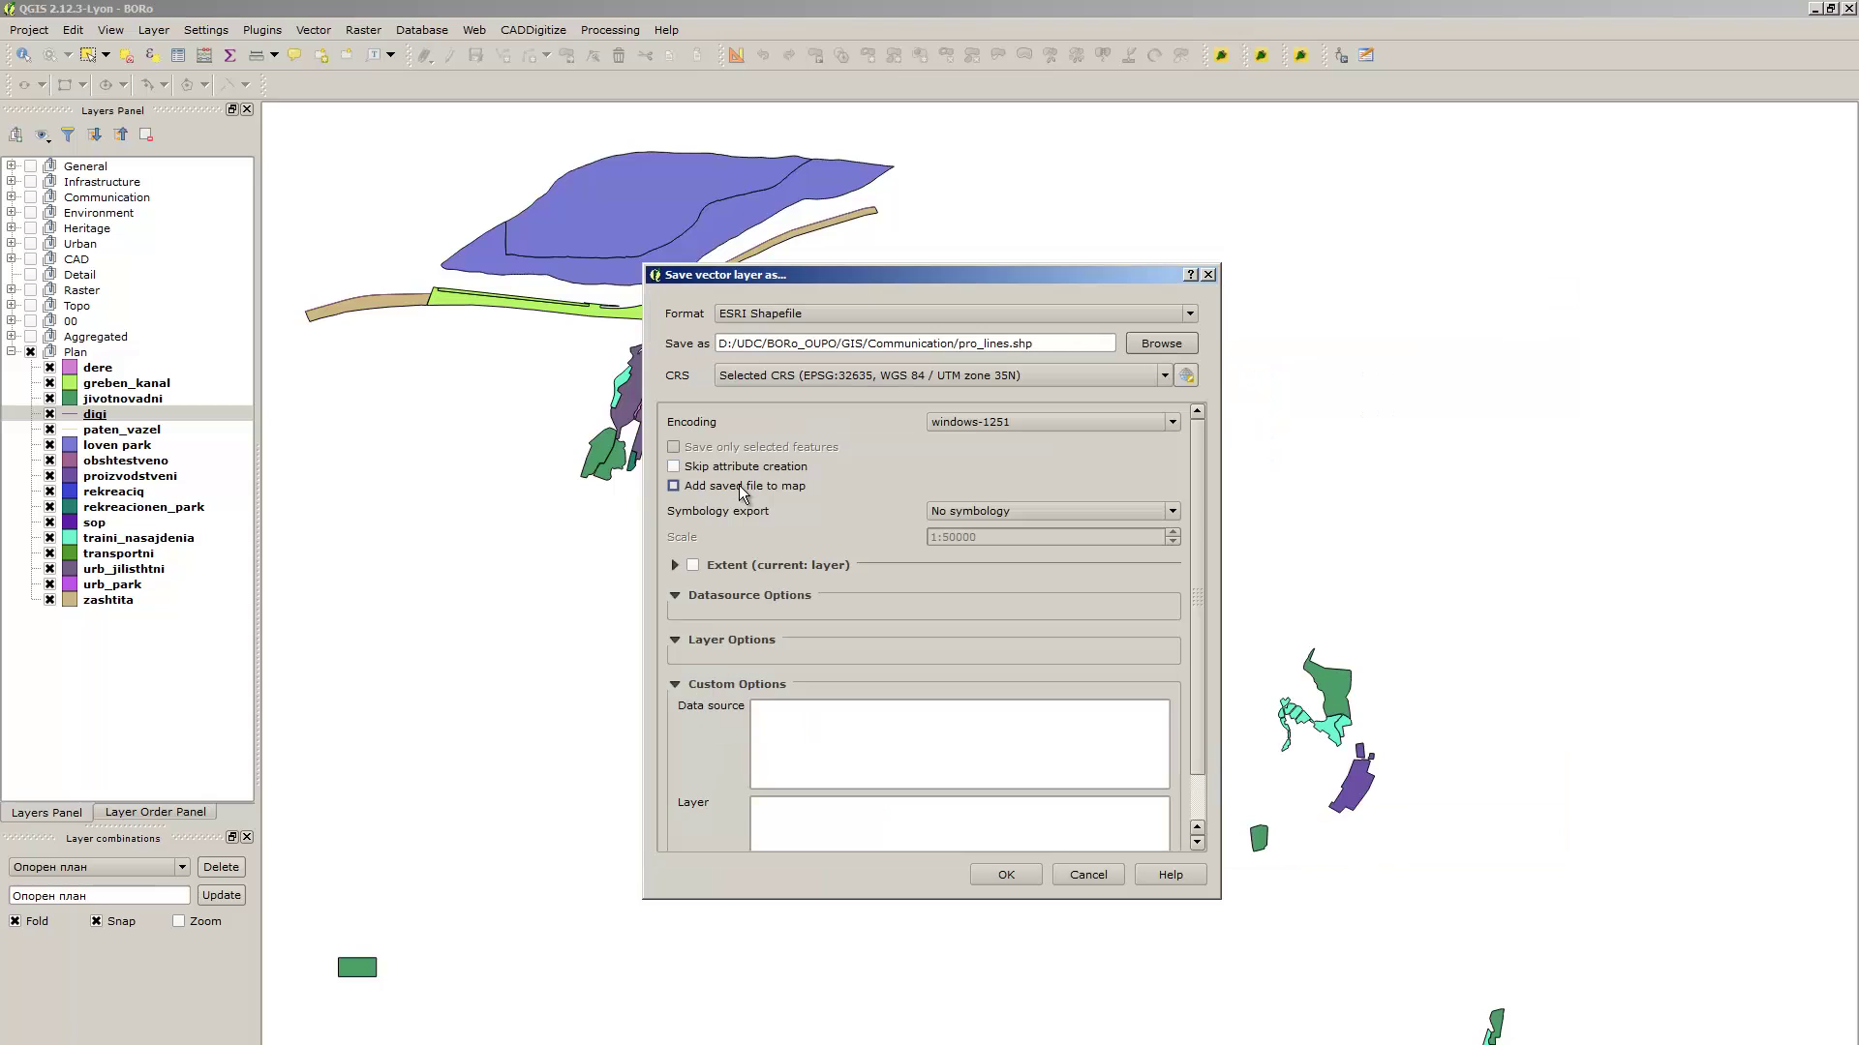
{"action": "left_click", "coordinate": [1007, 877]}
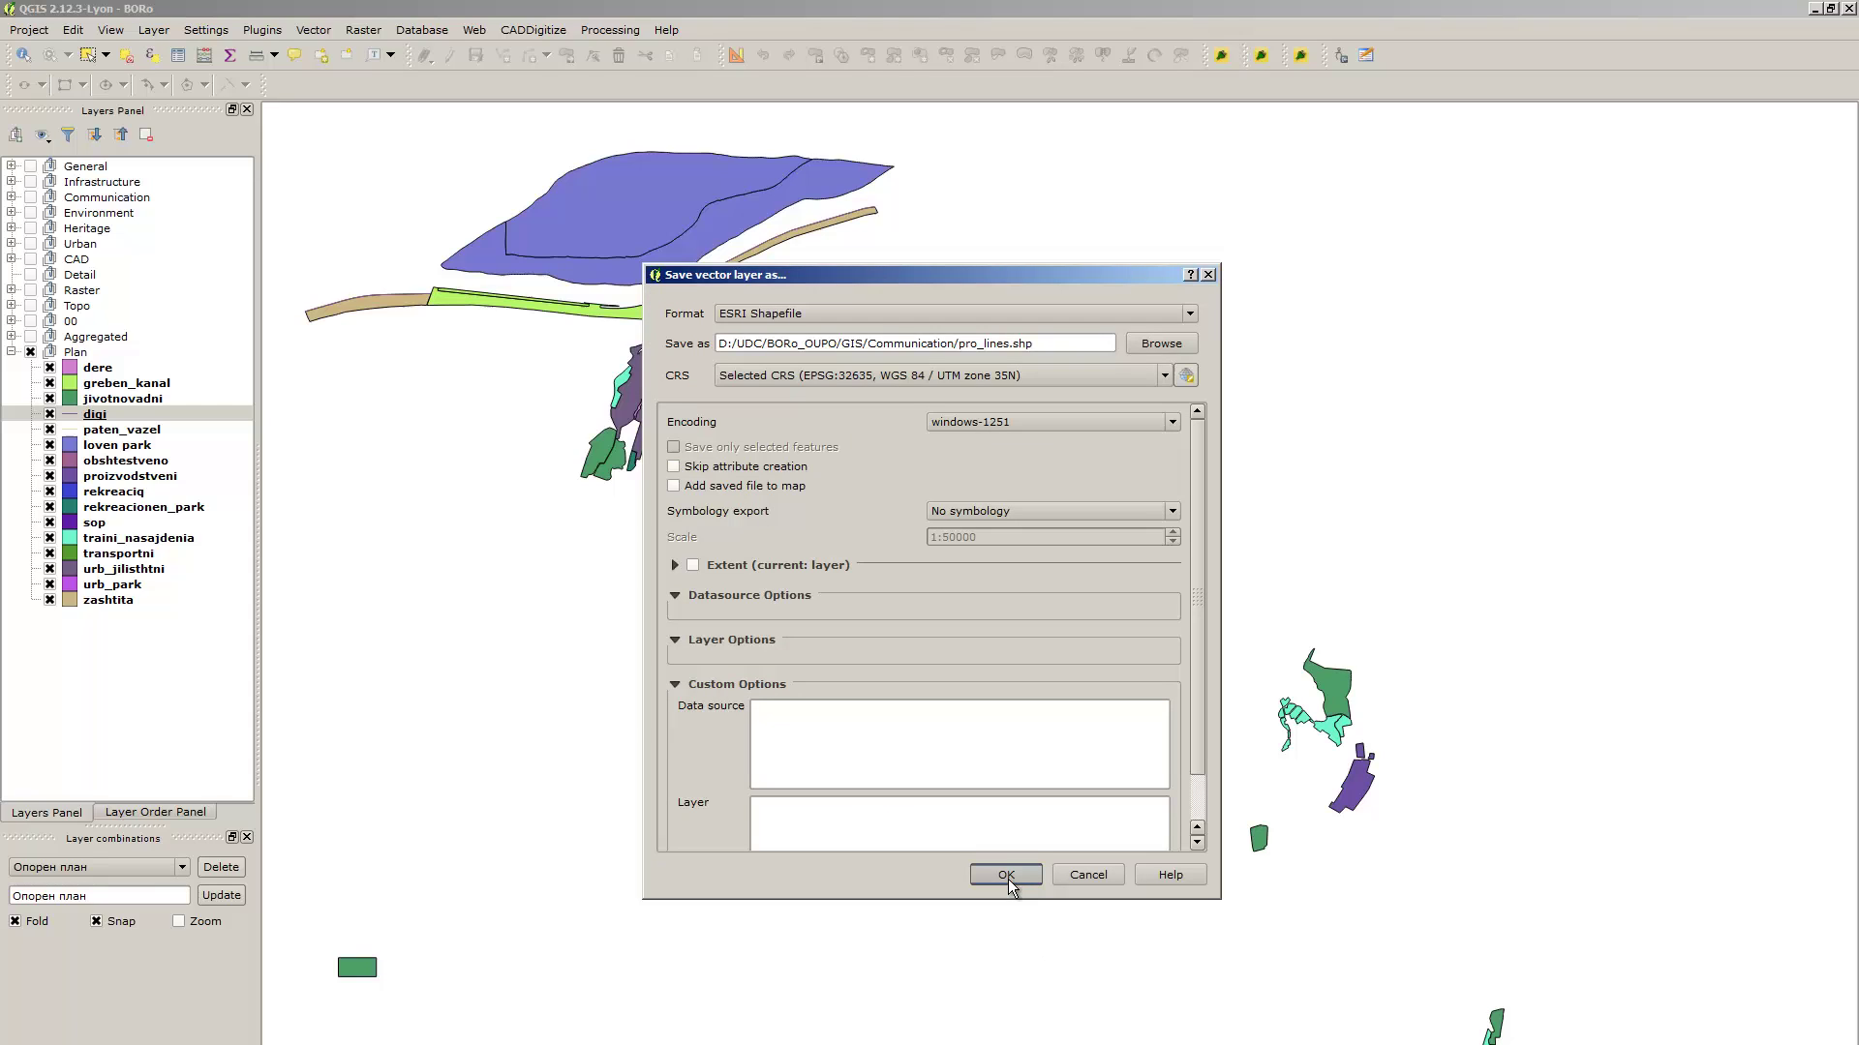
Export paten_vazel as pro_paten_vazel.shp without adding it to the map
{"action": "right_click", "coordinate": [170, 430]}
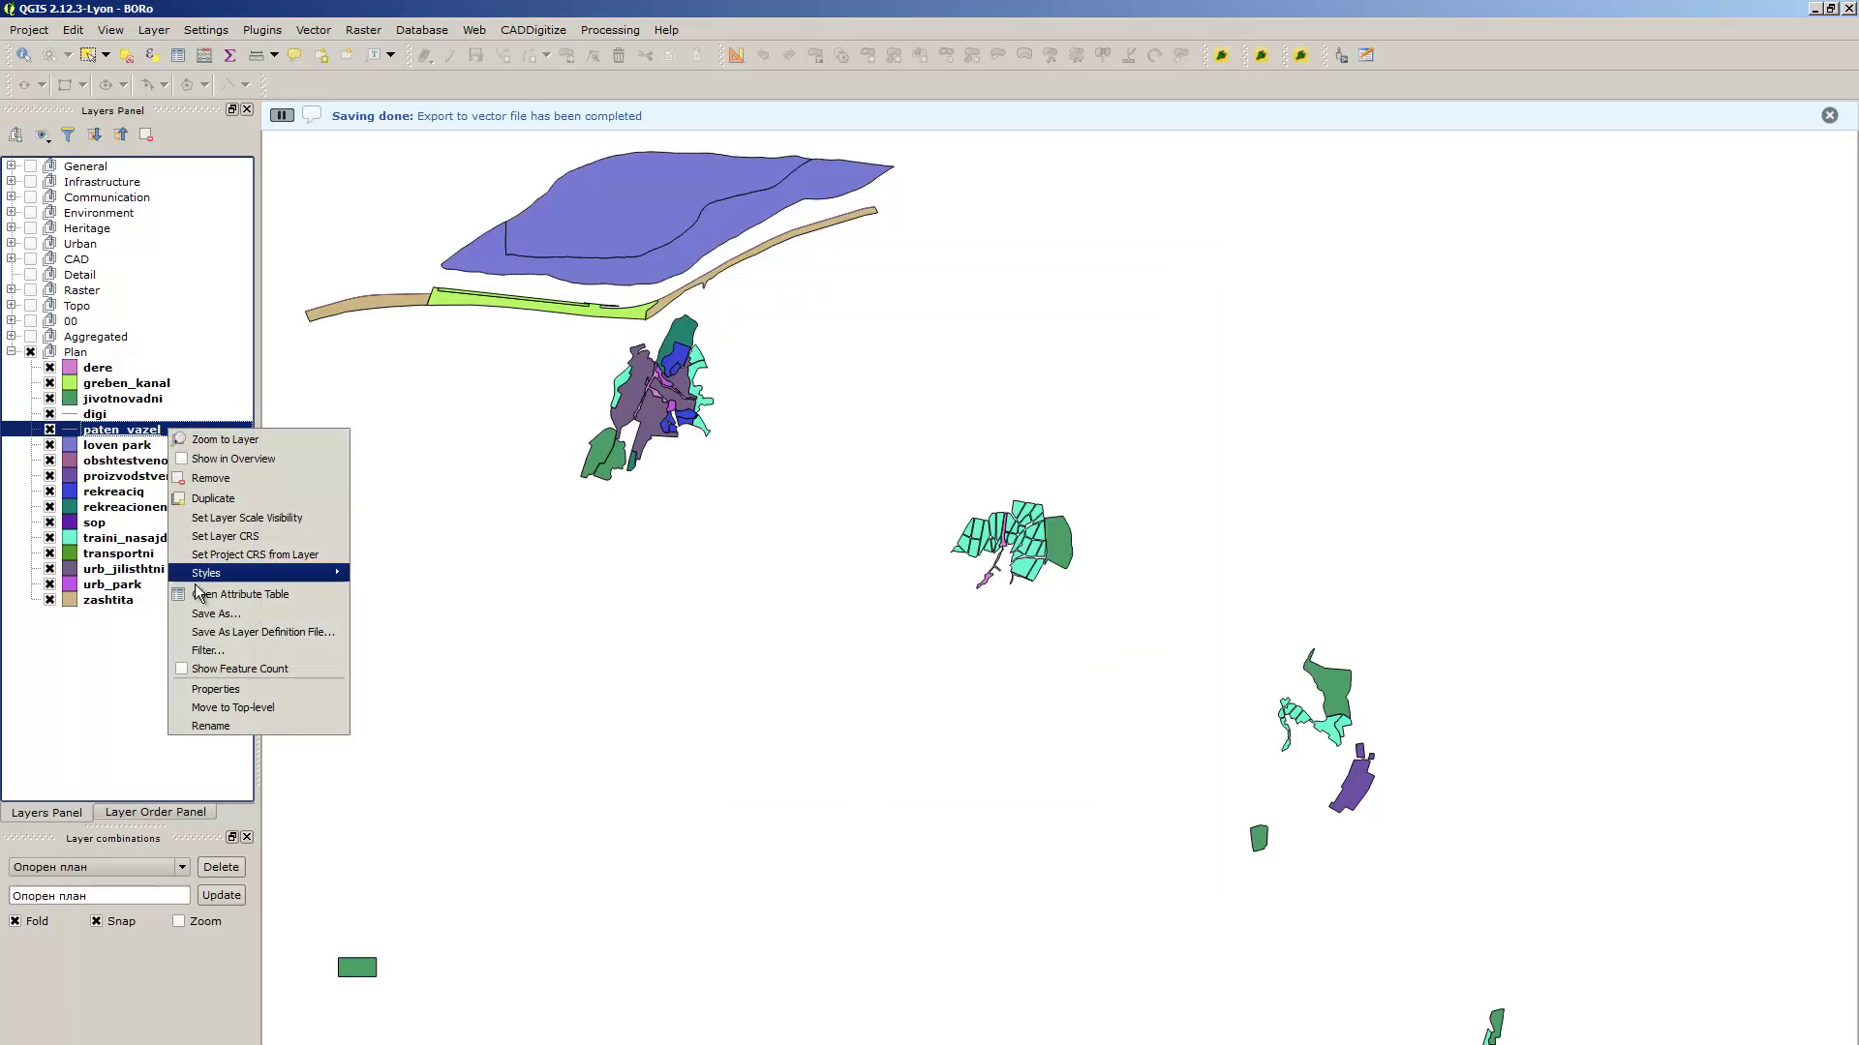
{"action": "left_click", "coordinate": [210, 613]}
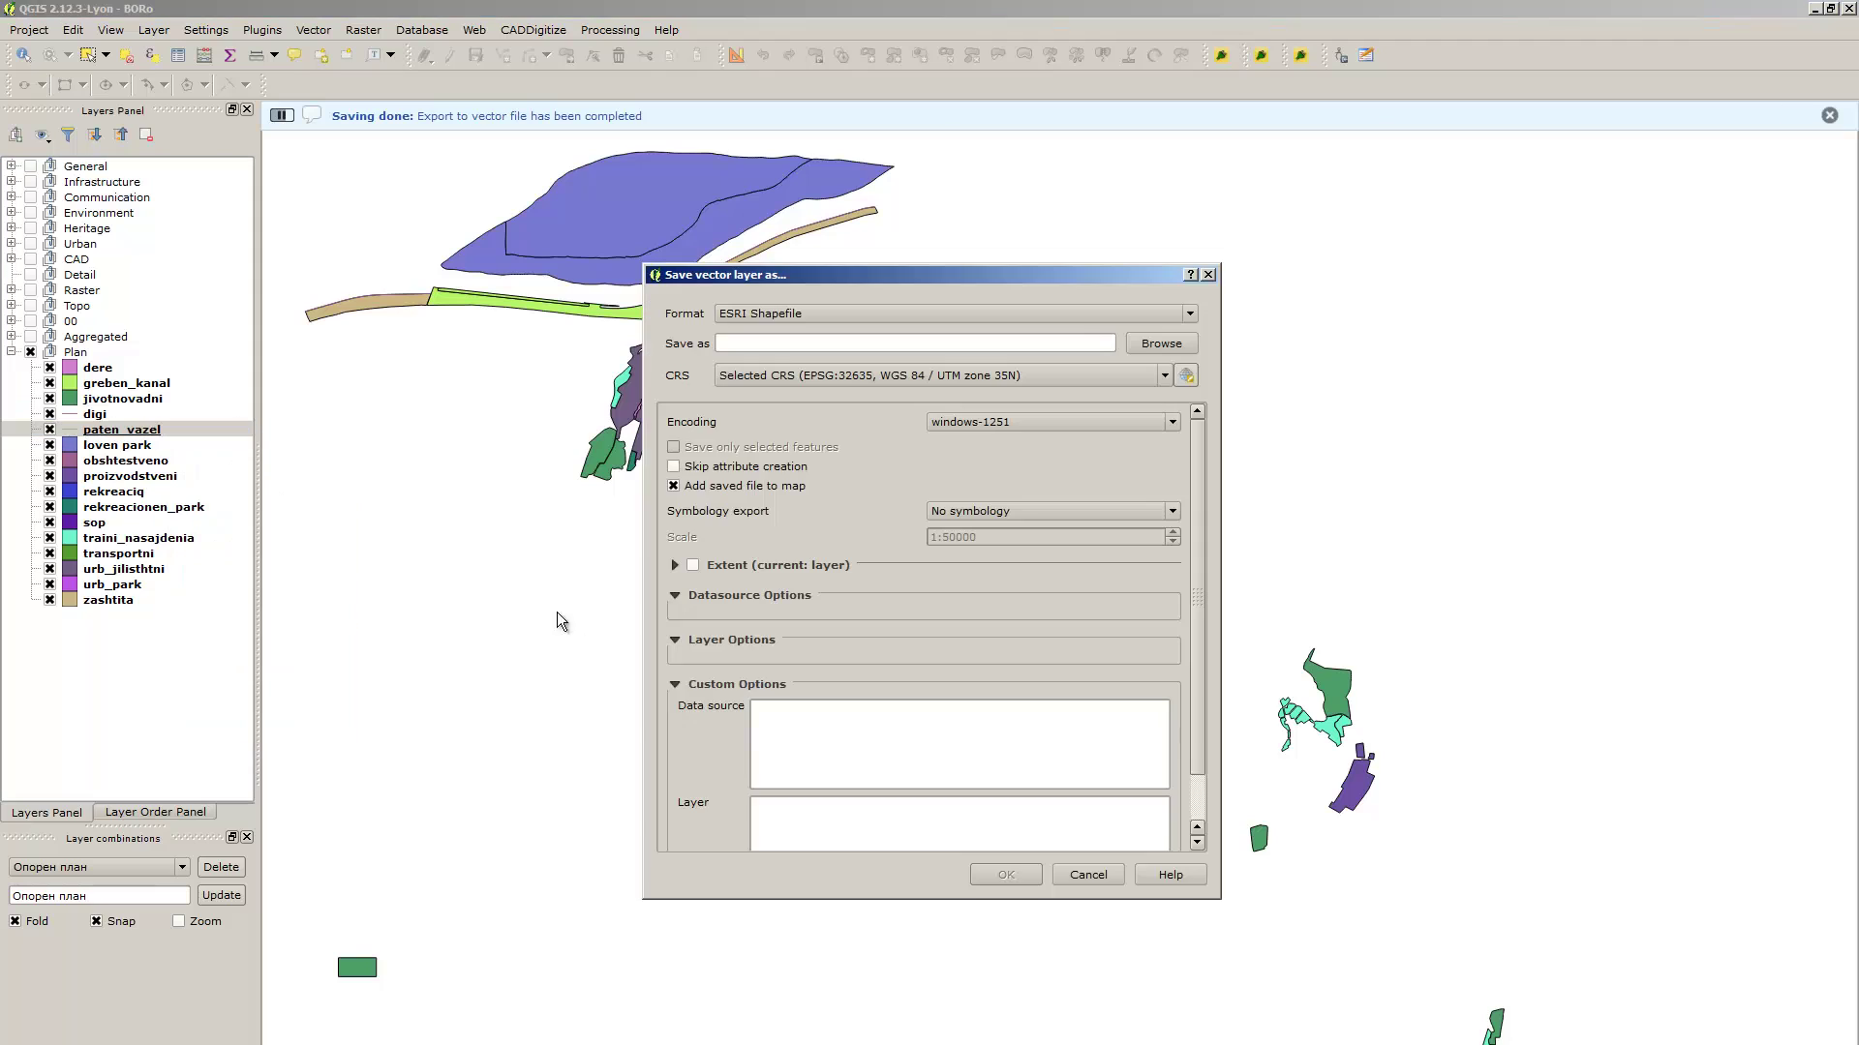
{"action": "left_click", "coordinate": [788, 481]}
{"action": "left_click", "coordinate": [1147, 351]}
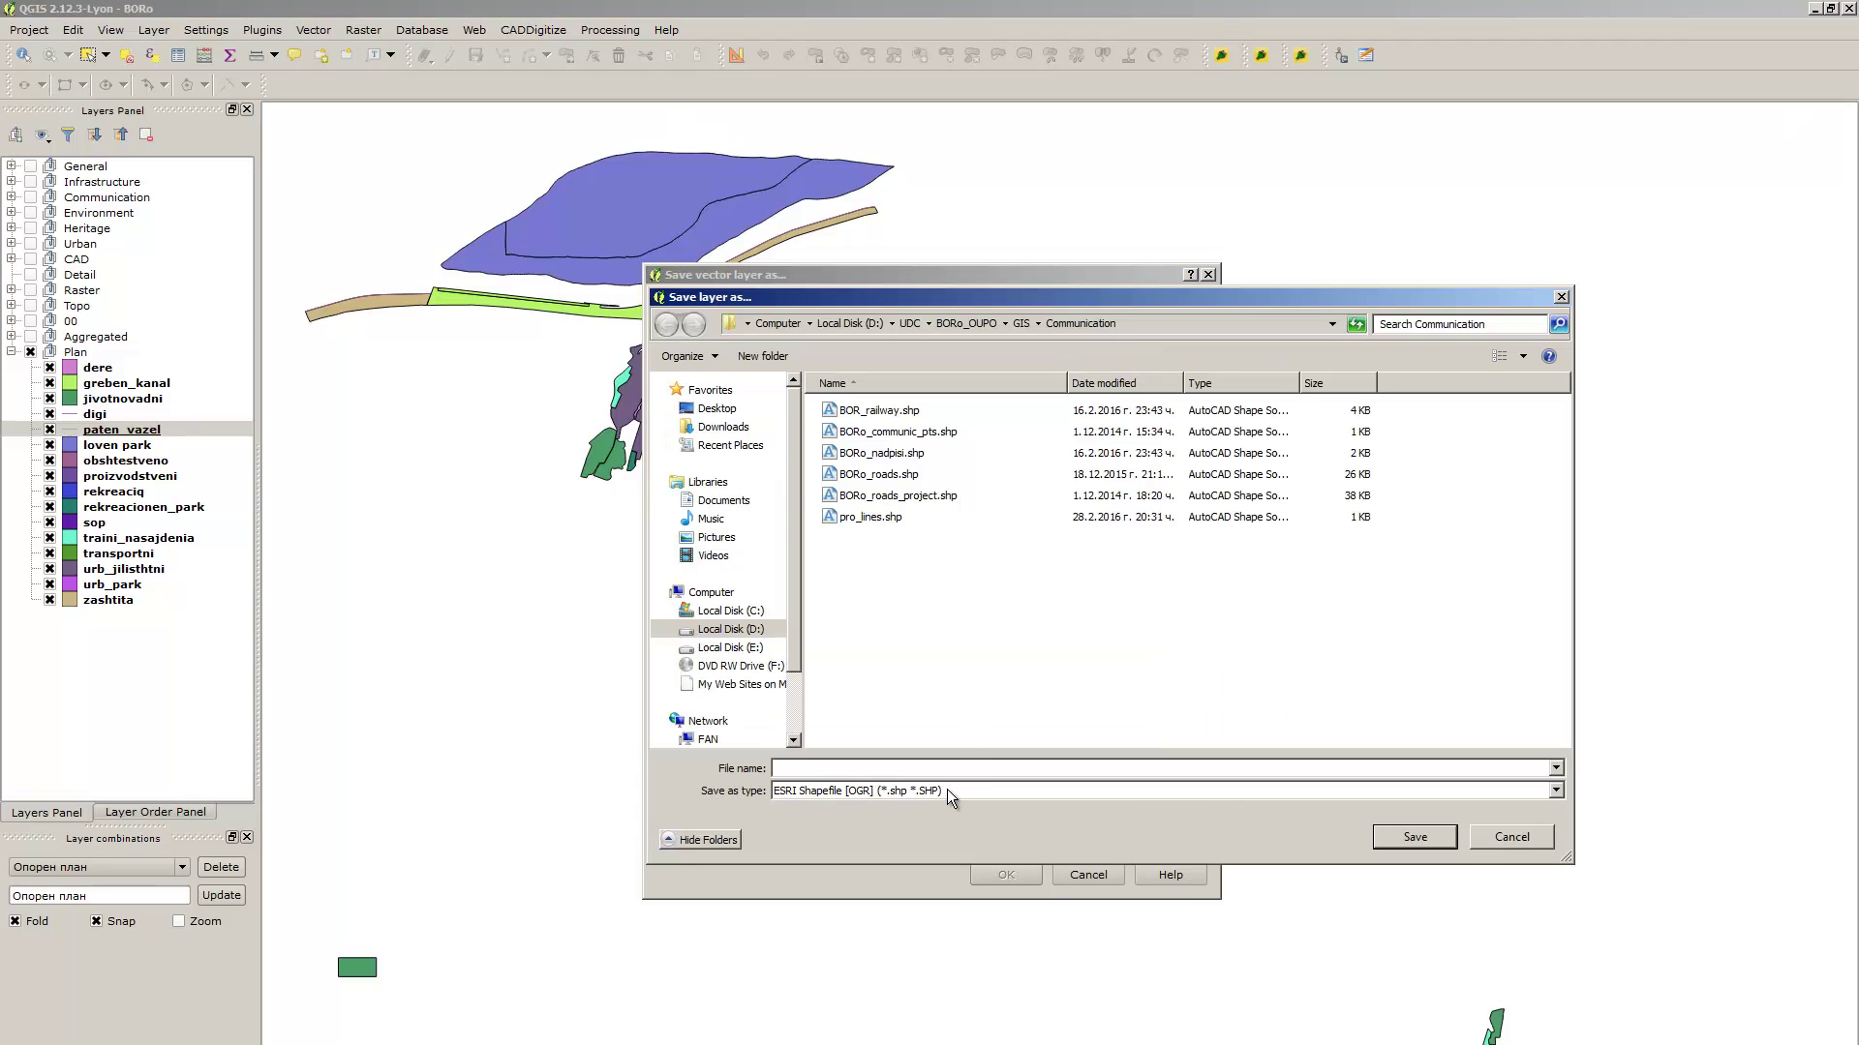
{"action": "type", "text": "pro_"}
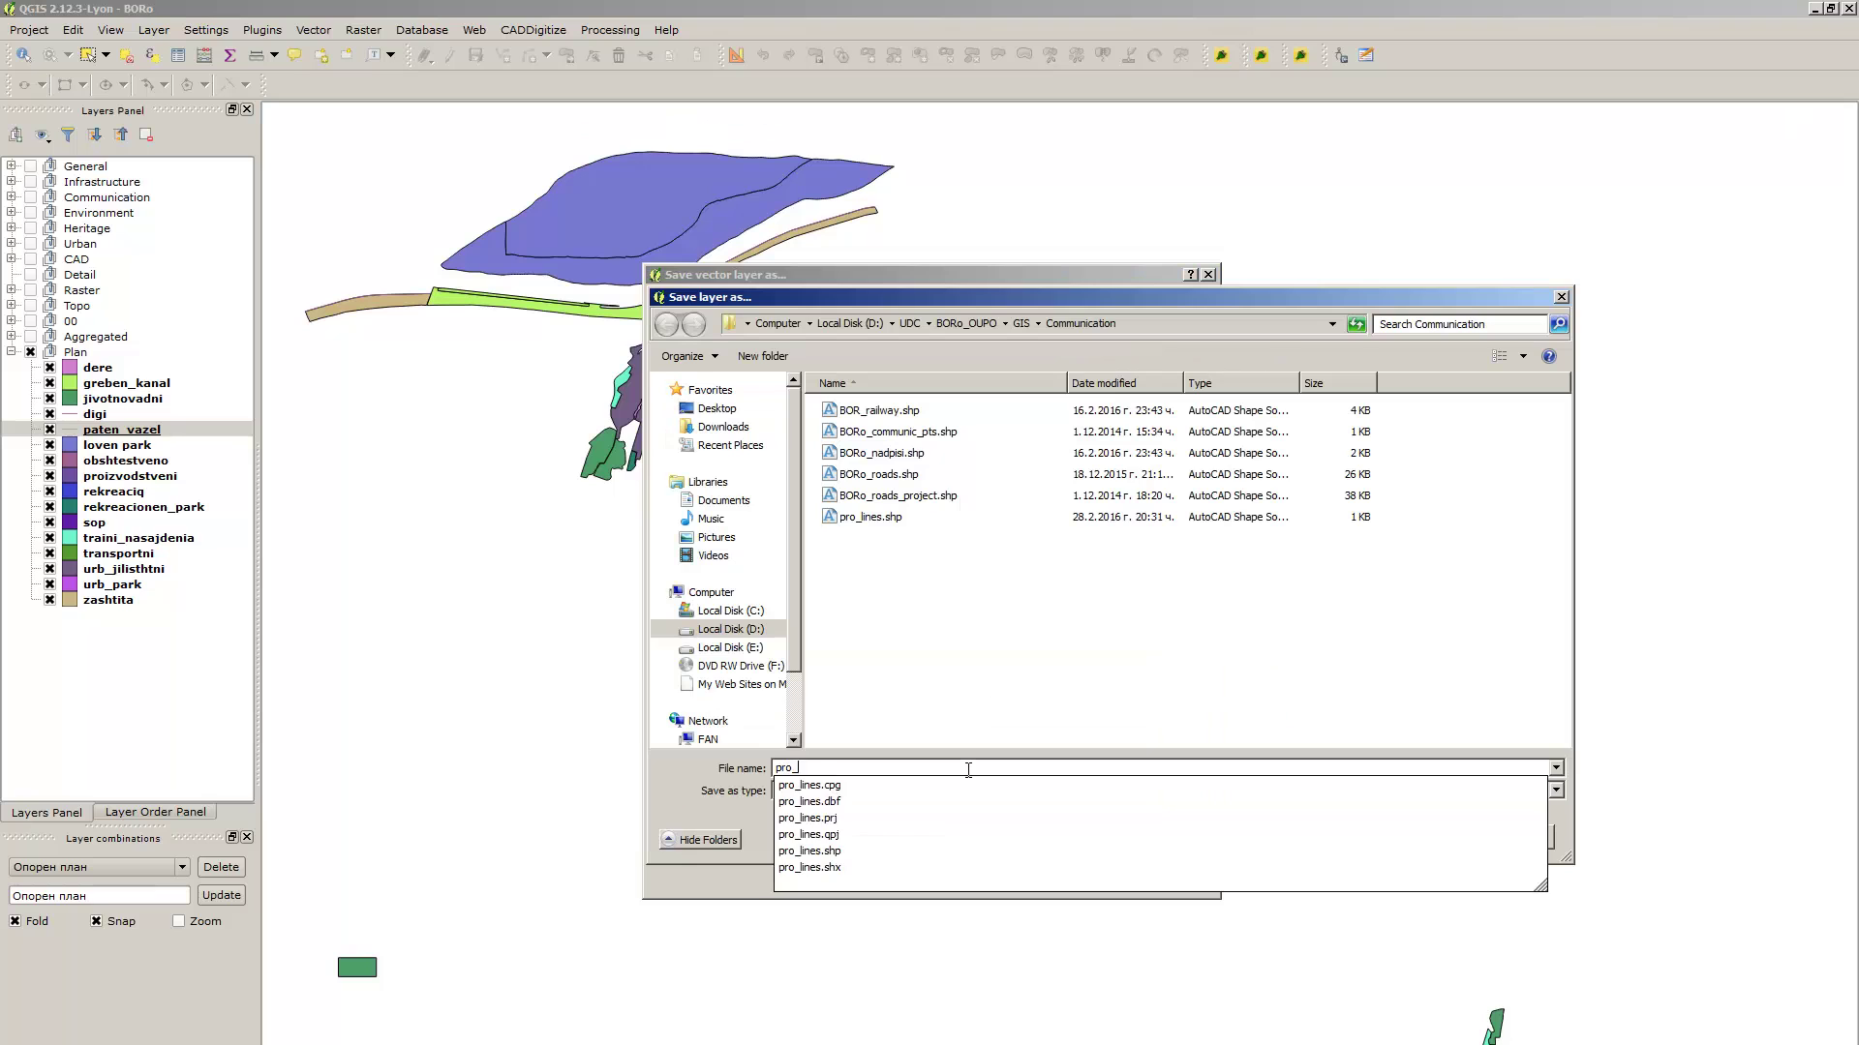
{"action": "type", "text": "paten_vazel"}
{"action": "key", "text": "Return"}
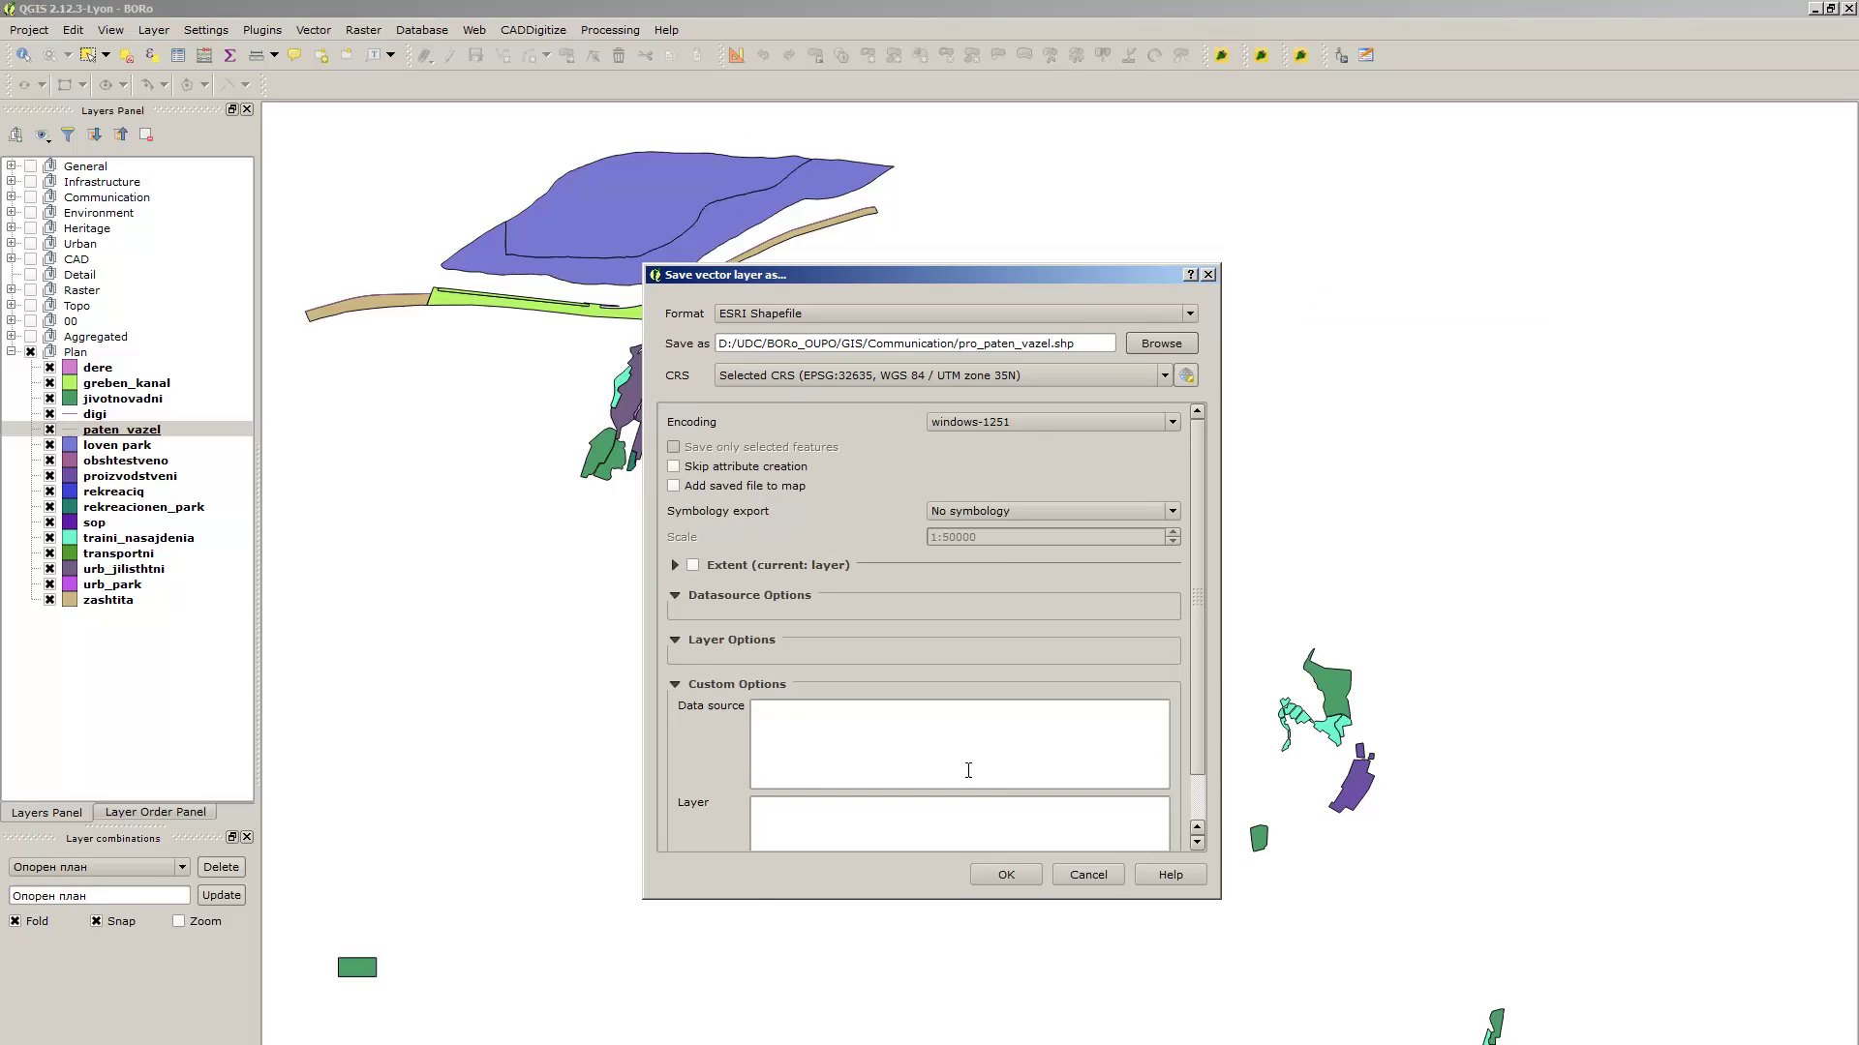
{"action": "left_click", "coordinate": [1007, 874]}
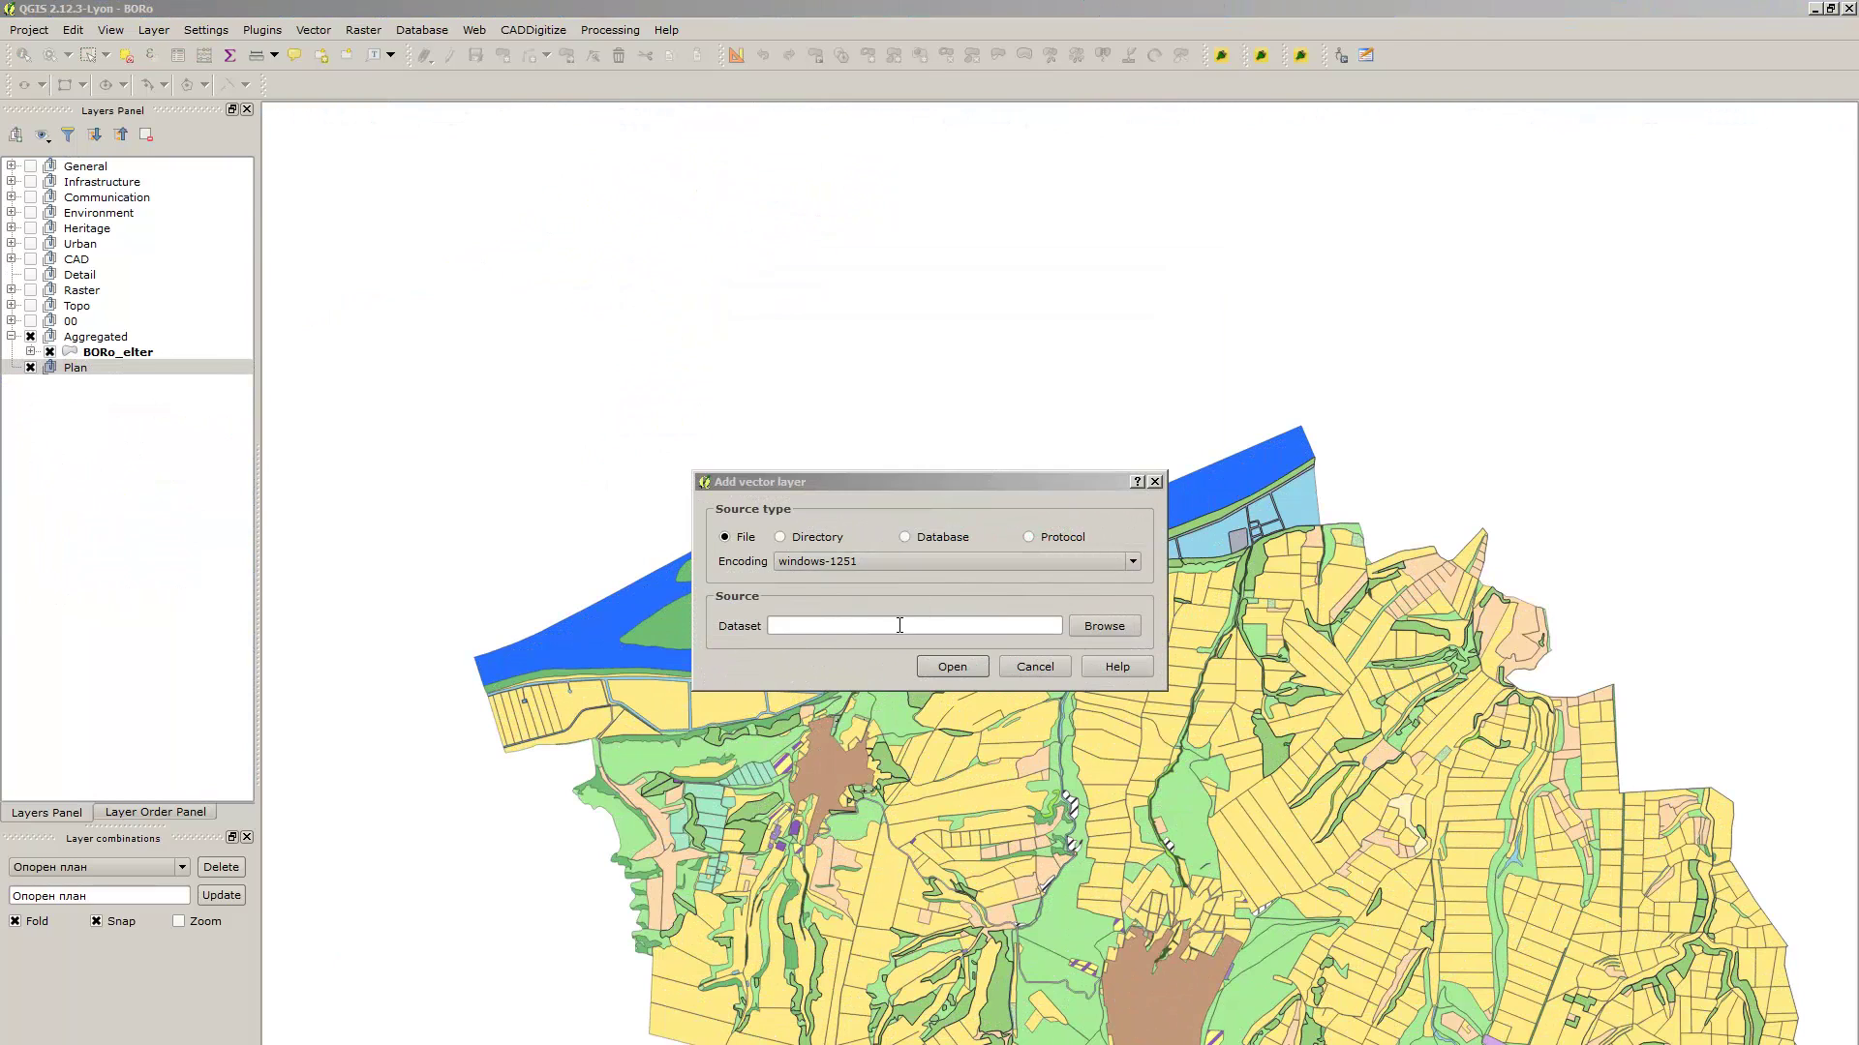
Browse for vector files and navigate to the GIS\Plan folder
{"action": "left_click", "coordinate": [1104, 626]}
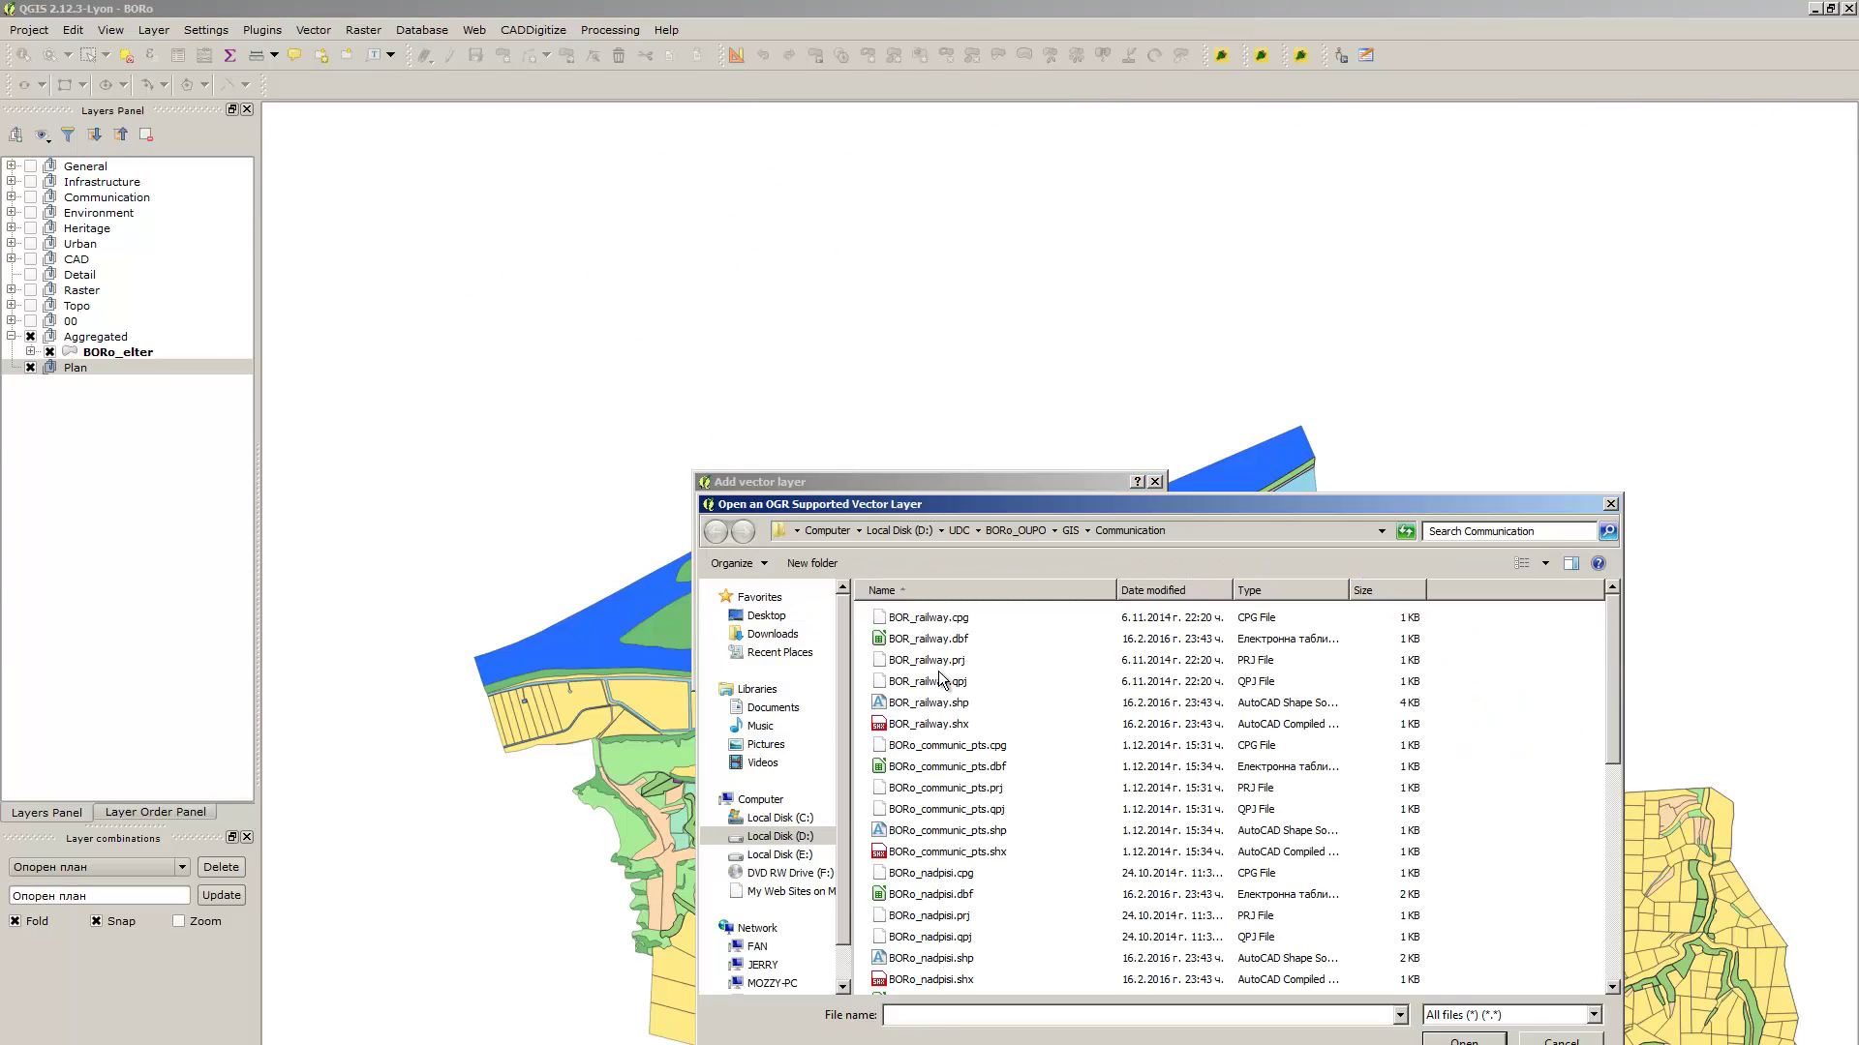
{"action": "left_click", "coordinate": [938, 680]}
{"action": "left_click", "coordinate": [1061, 532]}
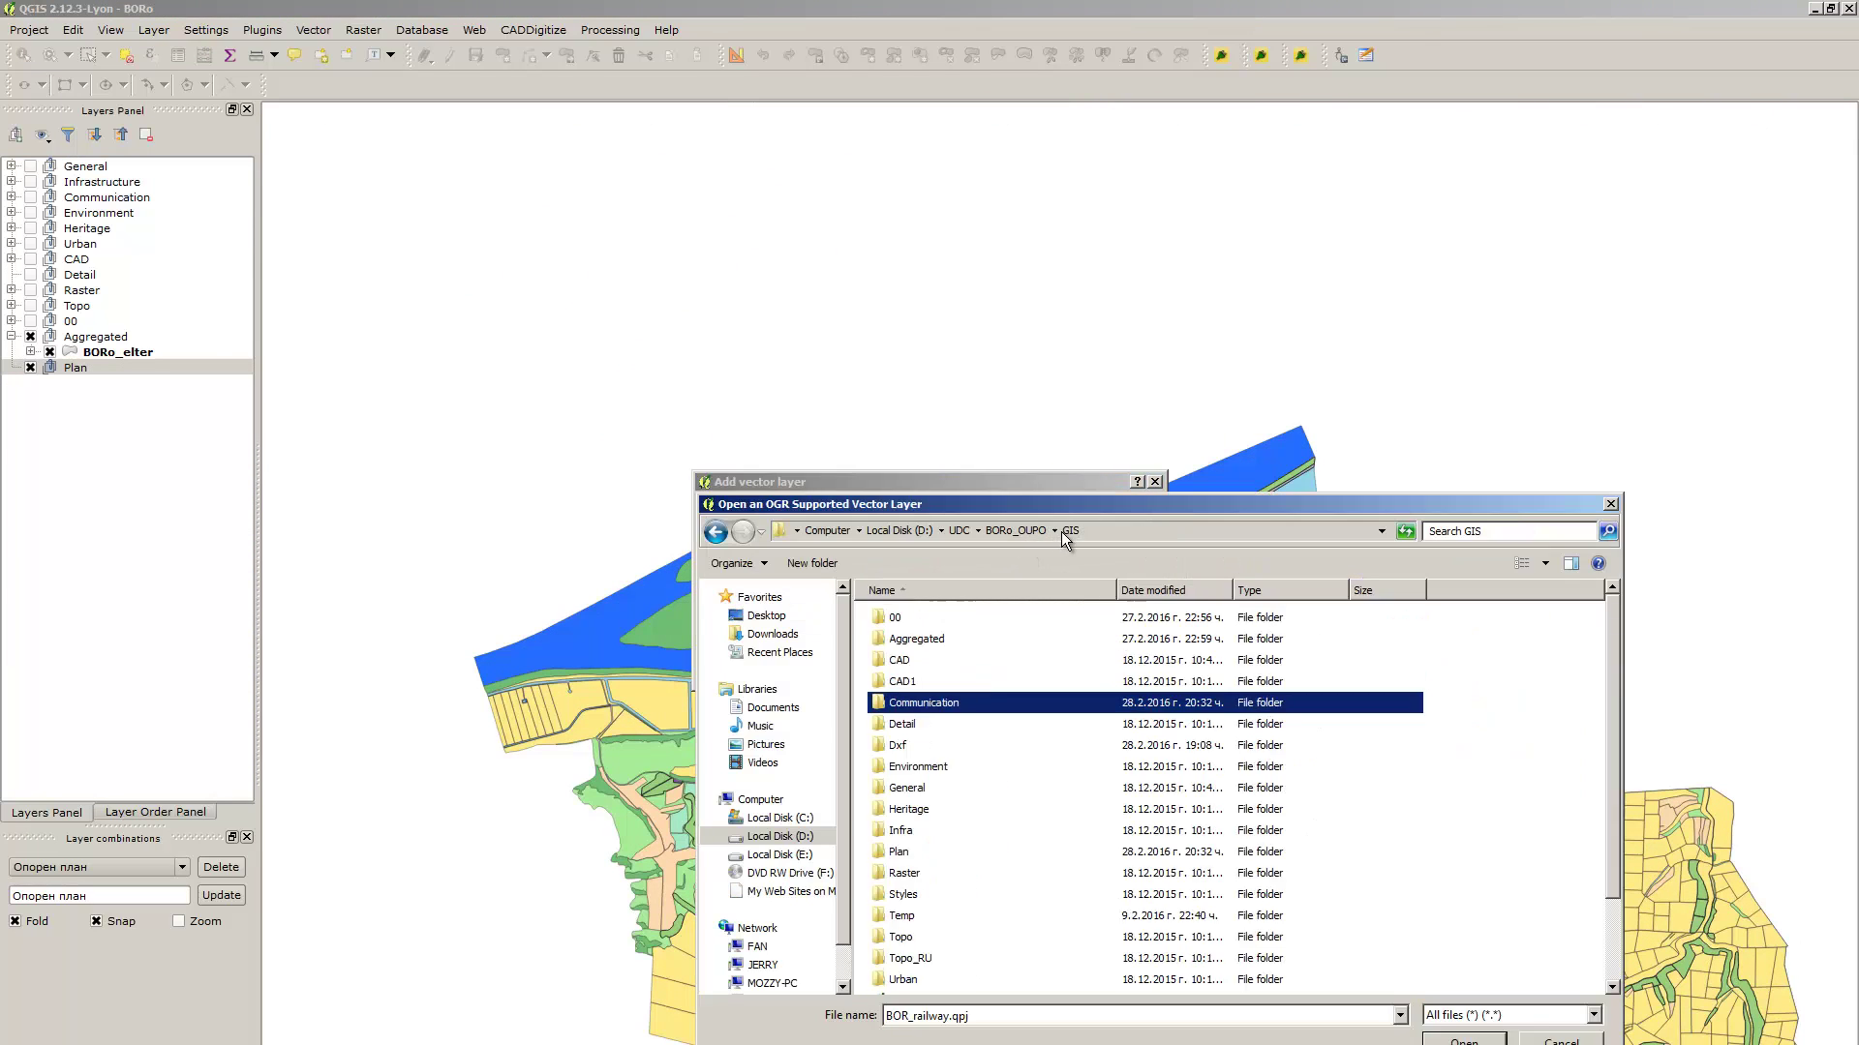
{"action": "left_click", "coordinate": [916, 818]}
{"action": "scroll", "coordinate": [927, 768], "scroll_direction": "down", "scroll_amount": 2}
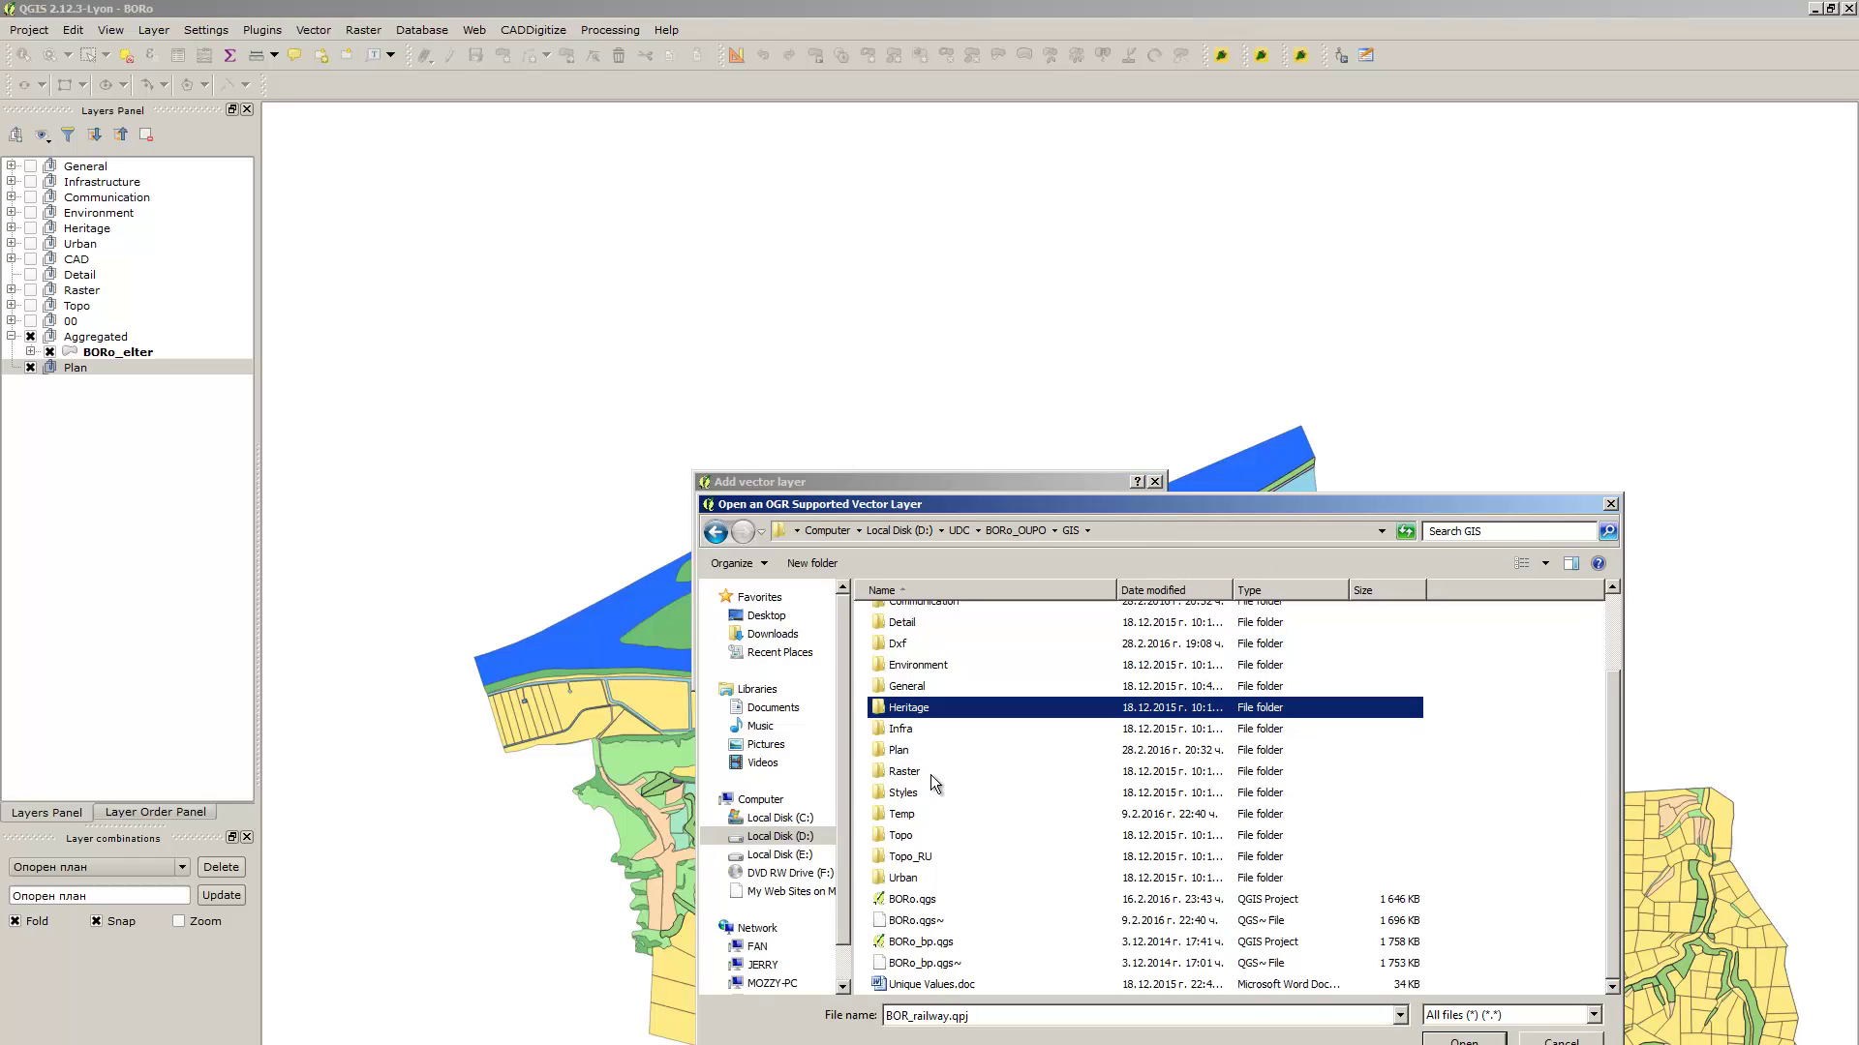
{"action": "left_click", "coordinate": [919, 774]}
{"action": "double_click", "coordinate": [914, 751]}
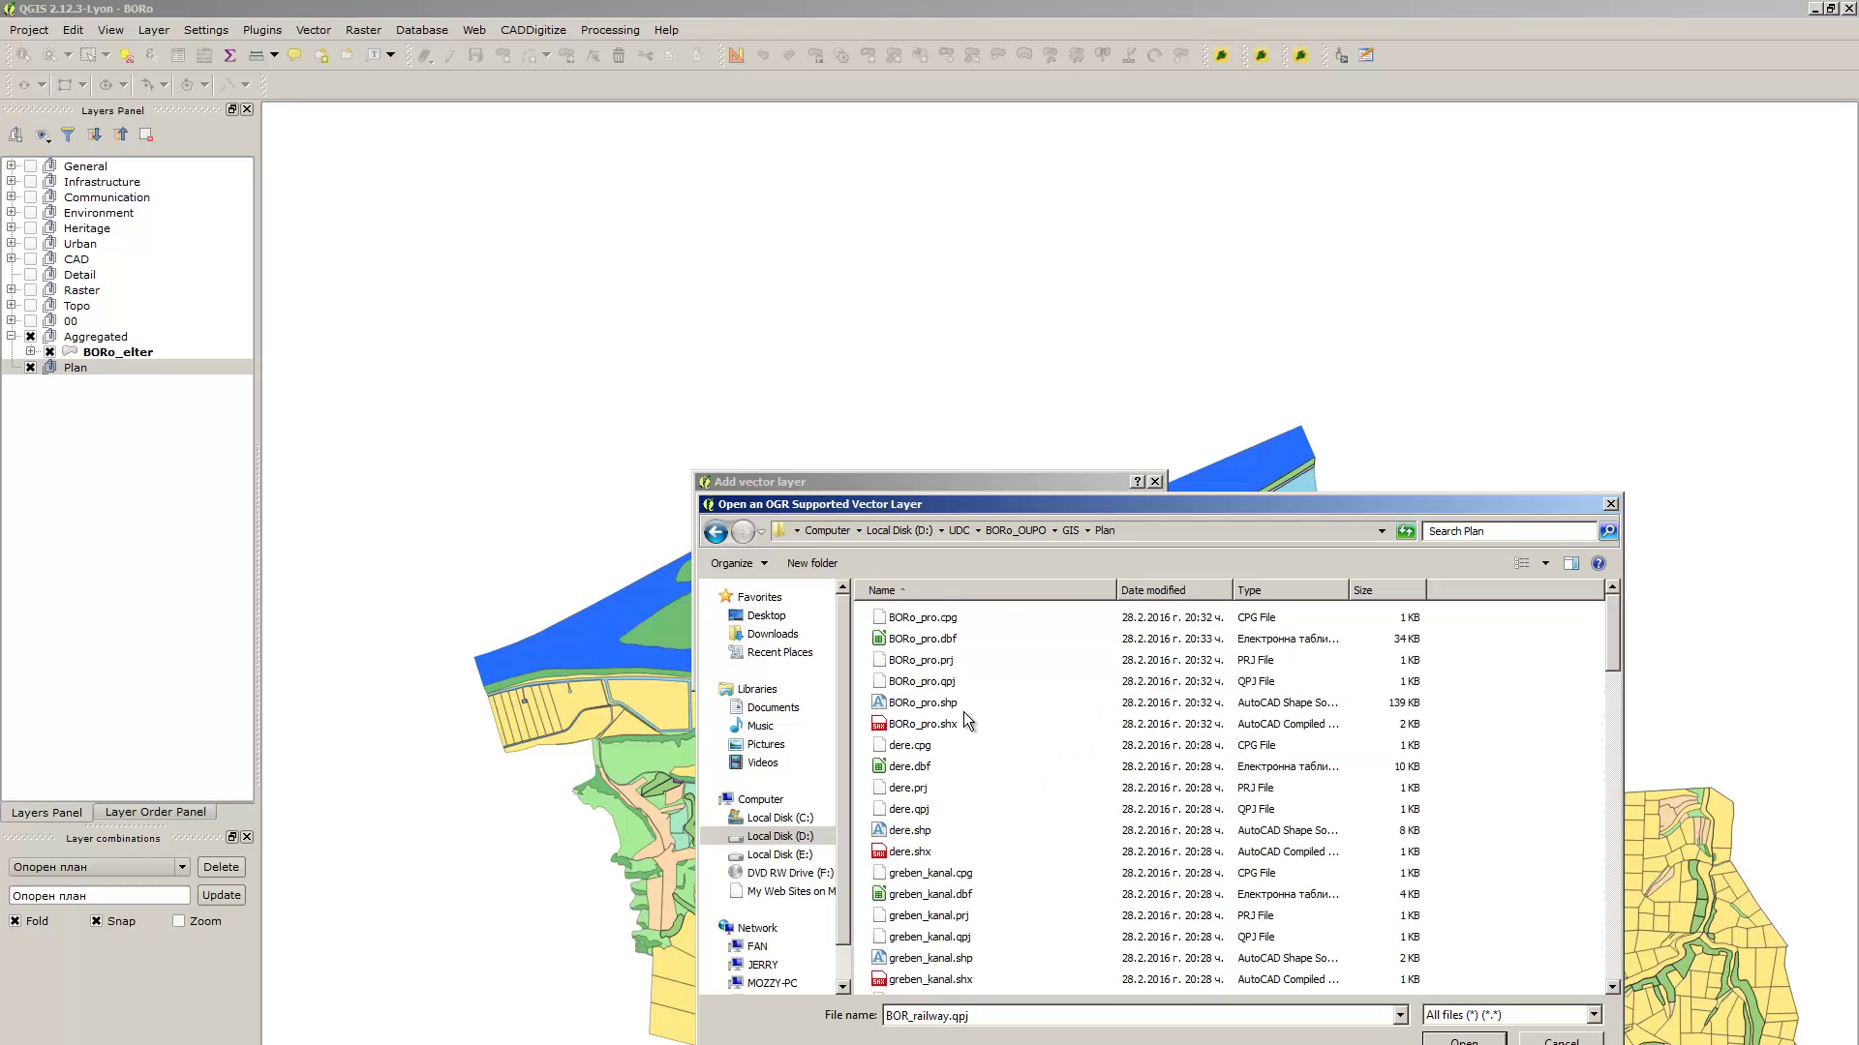
{"action": "left_click", "coordinate": [962, 709]}
Filter to ESRI Shapefiles, select all fifteen, and add them to the map
{"action": "left_click", "coordinate": [1510, 1017]}
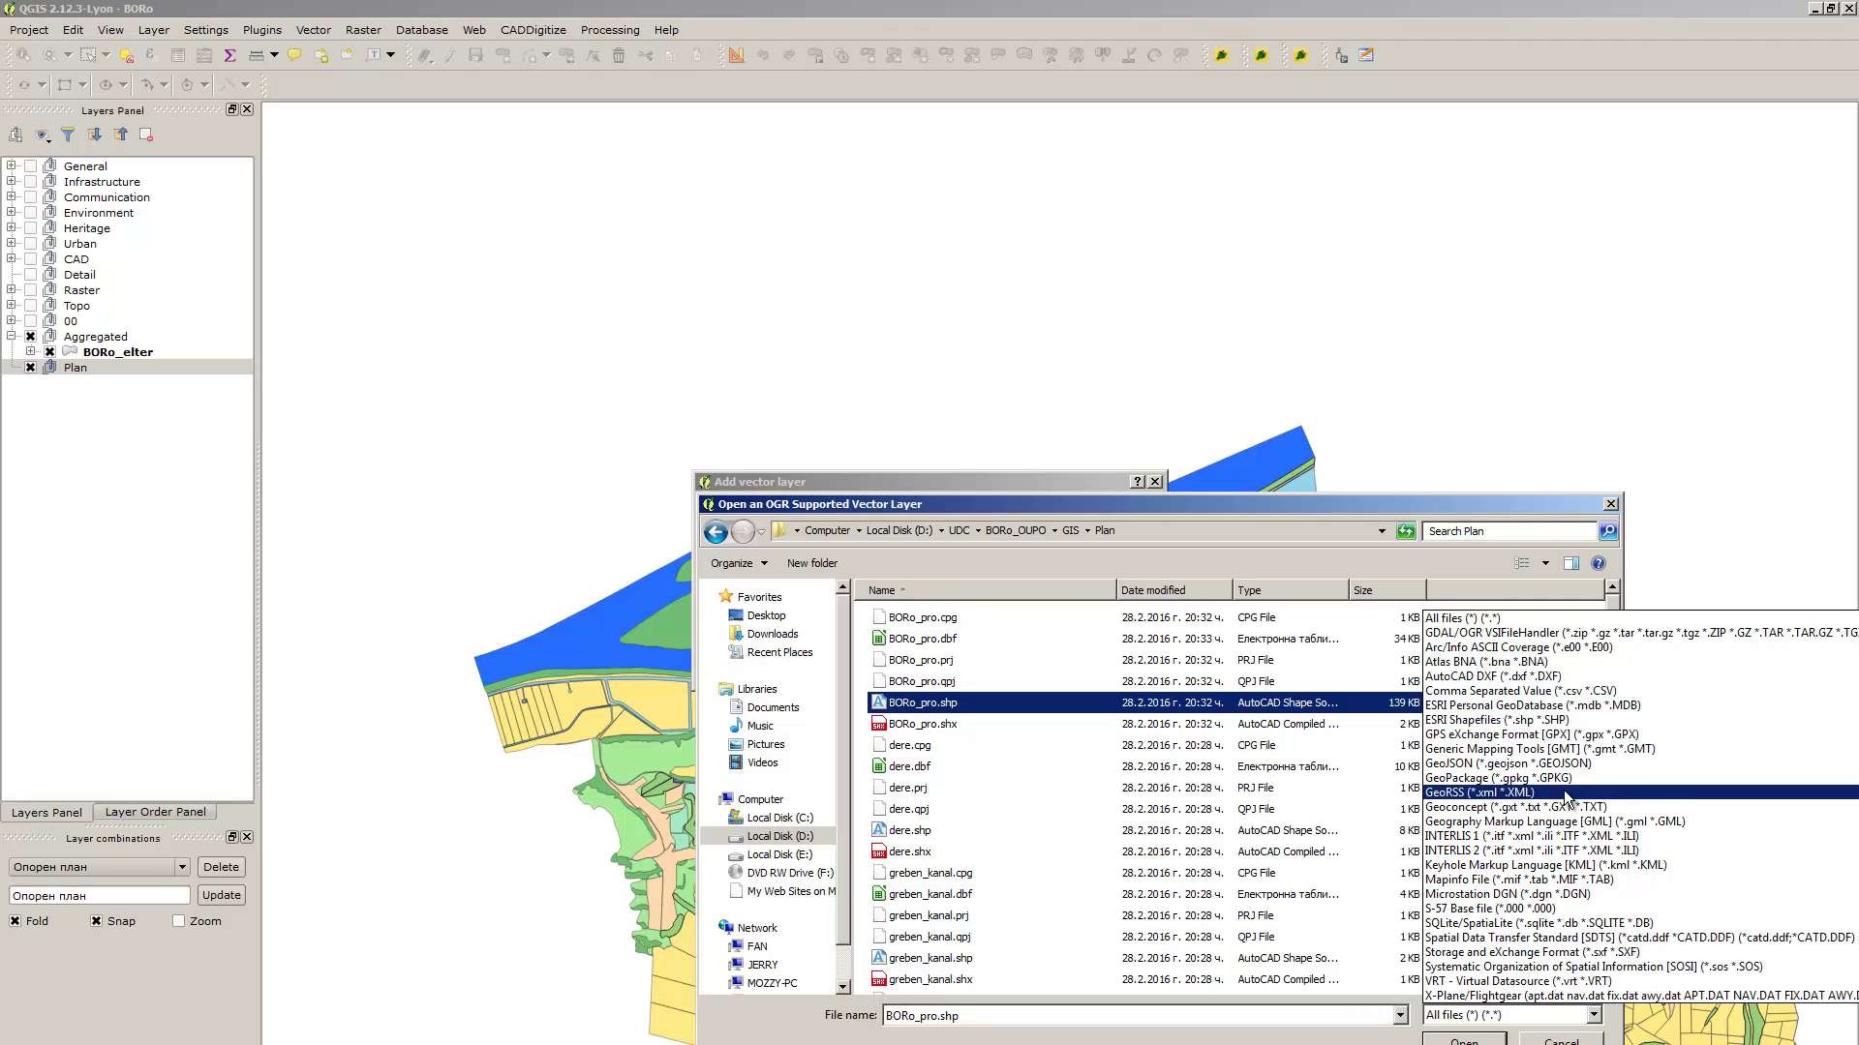
{"action": "left_click", "coordinate": [1582, 720]}
{"action": "left_click", "coordinate": [1229, 820]}
{"action": "key", "text": "ctrl+a"}
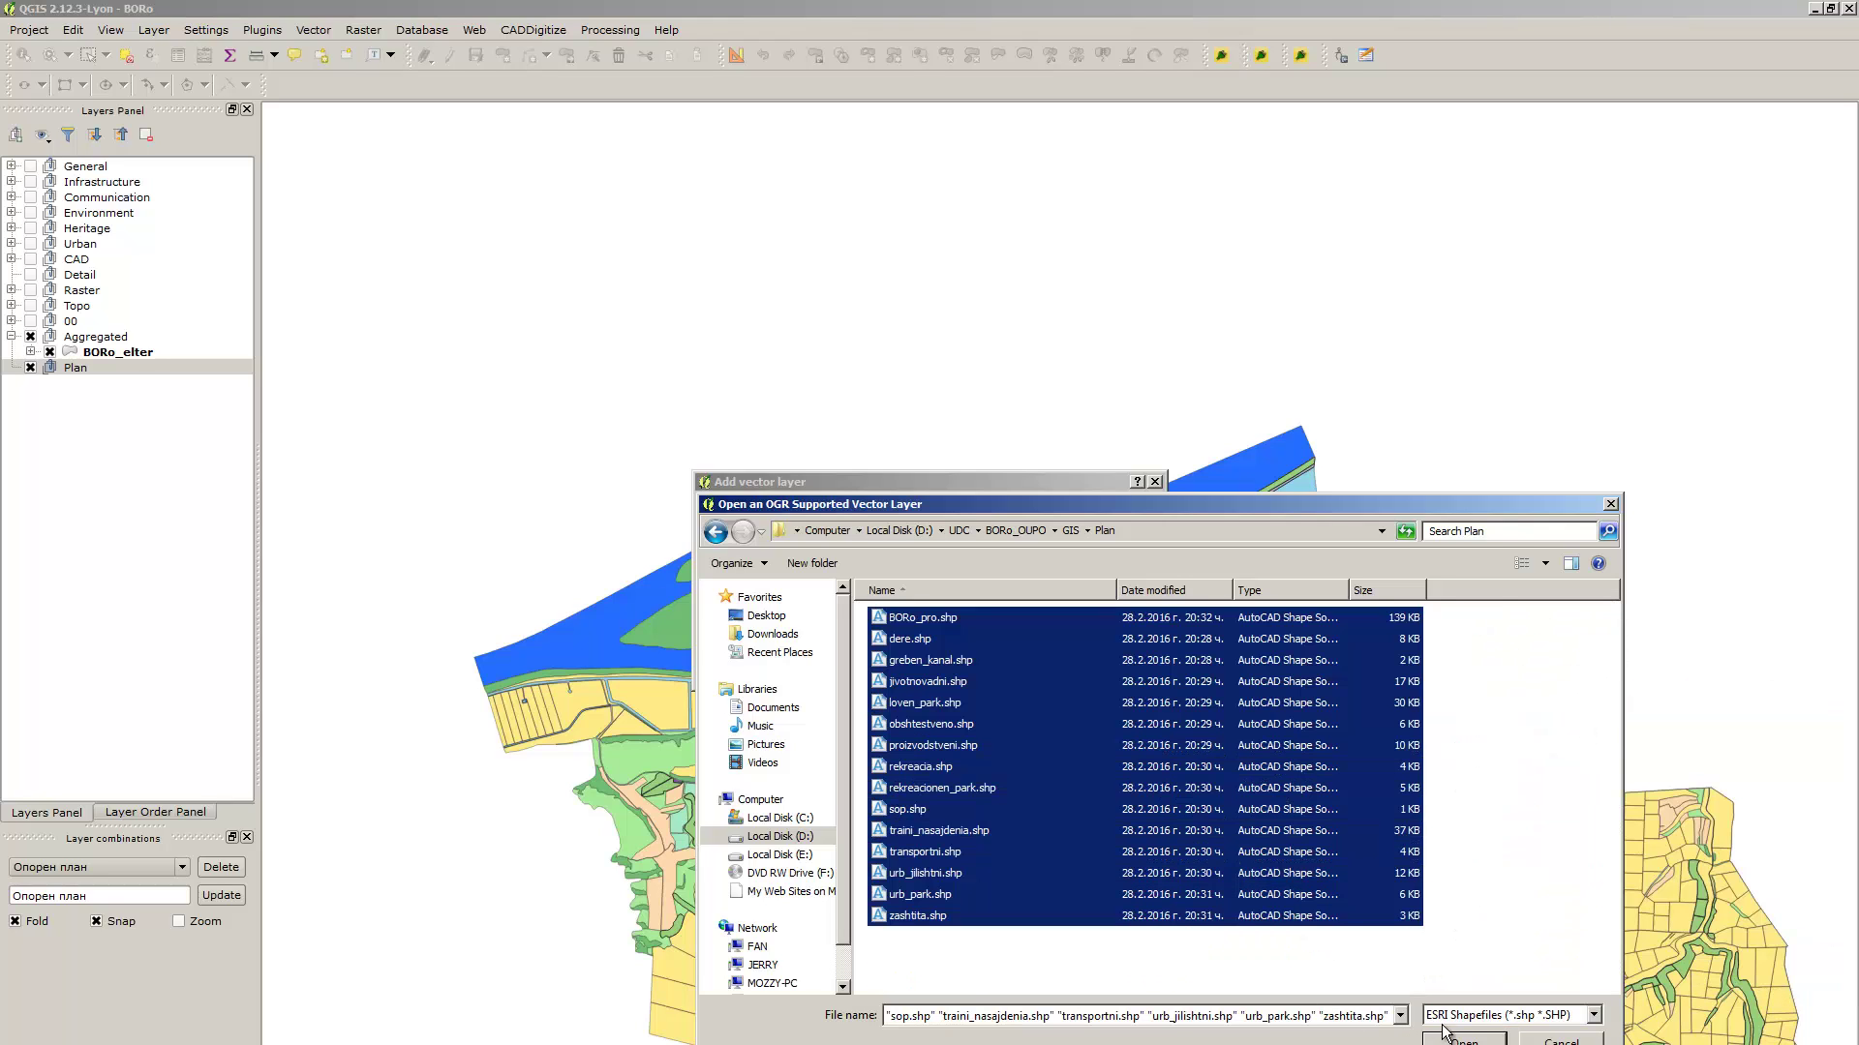
{"action": "left_click", "coordinate": [1461, 1038]}
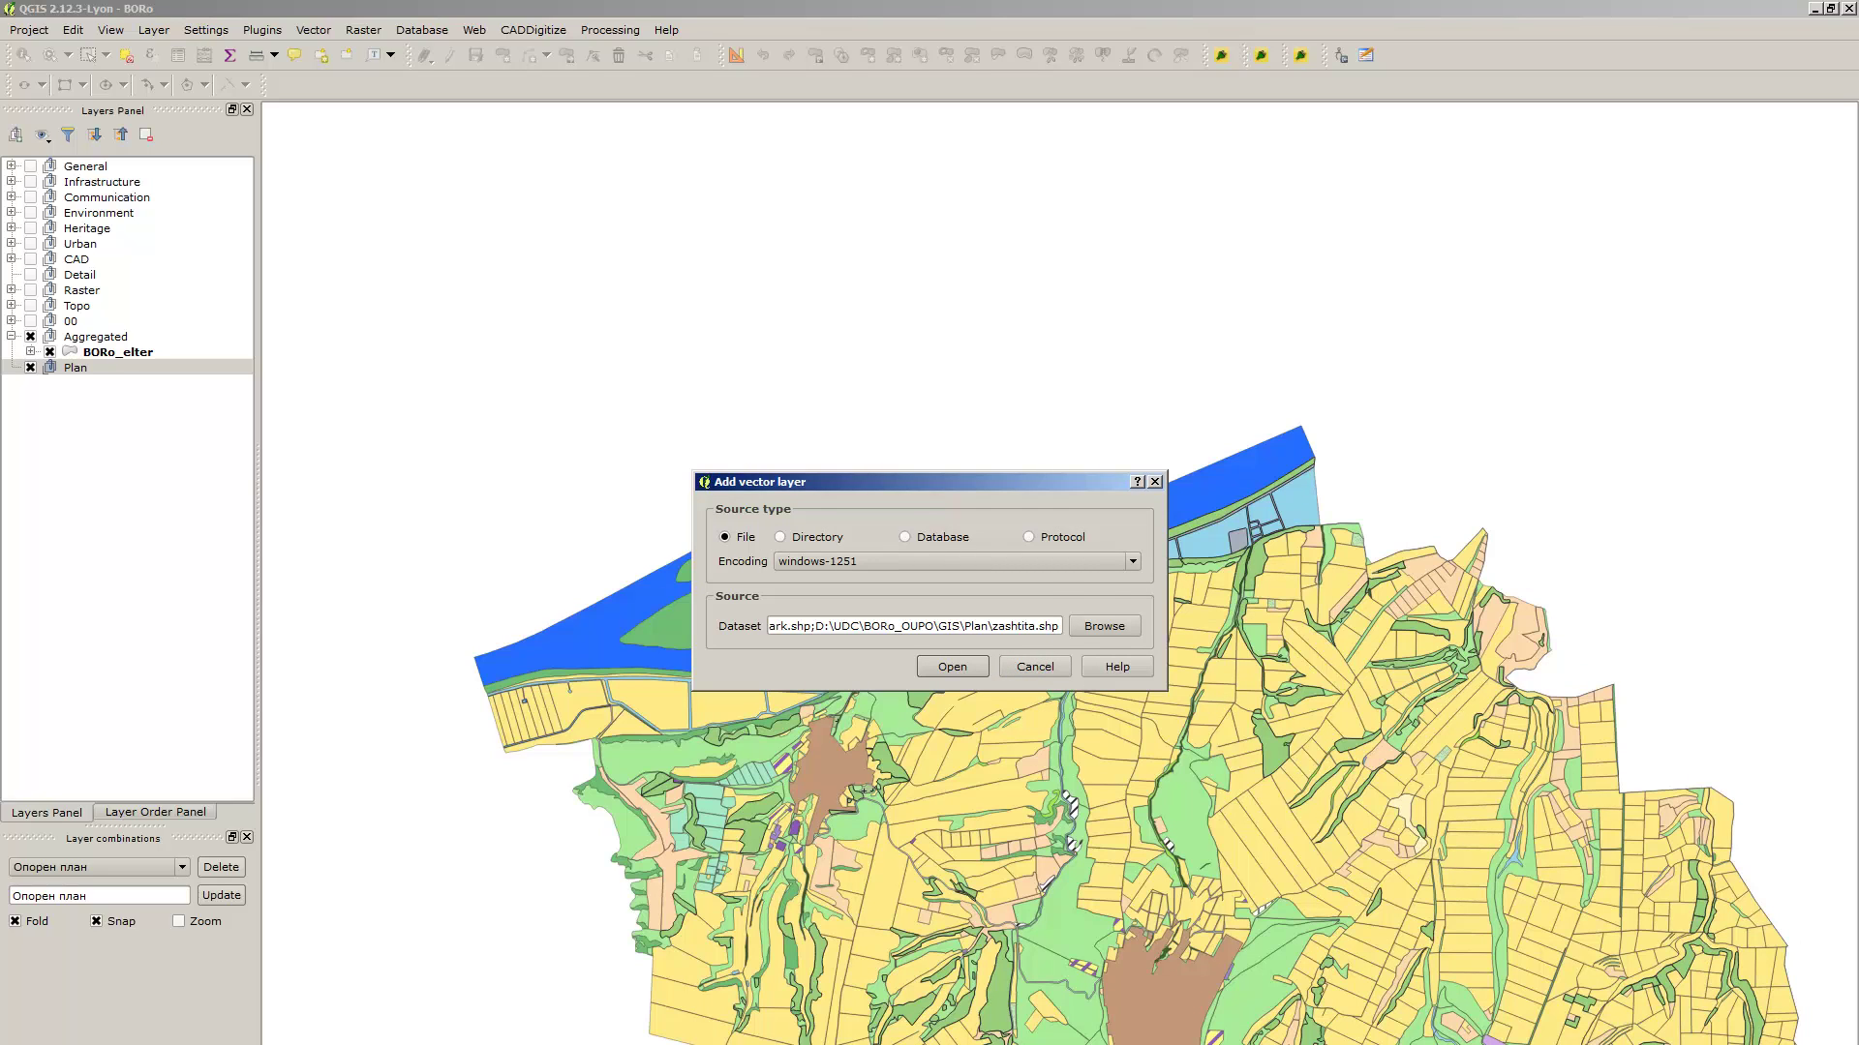
{"action": "key", "text": "Return"}
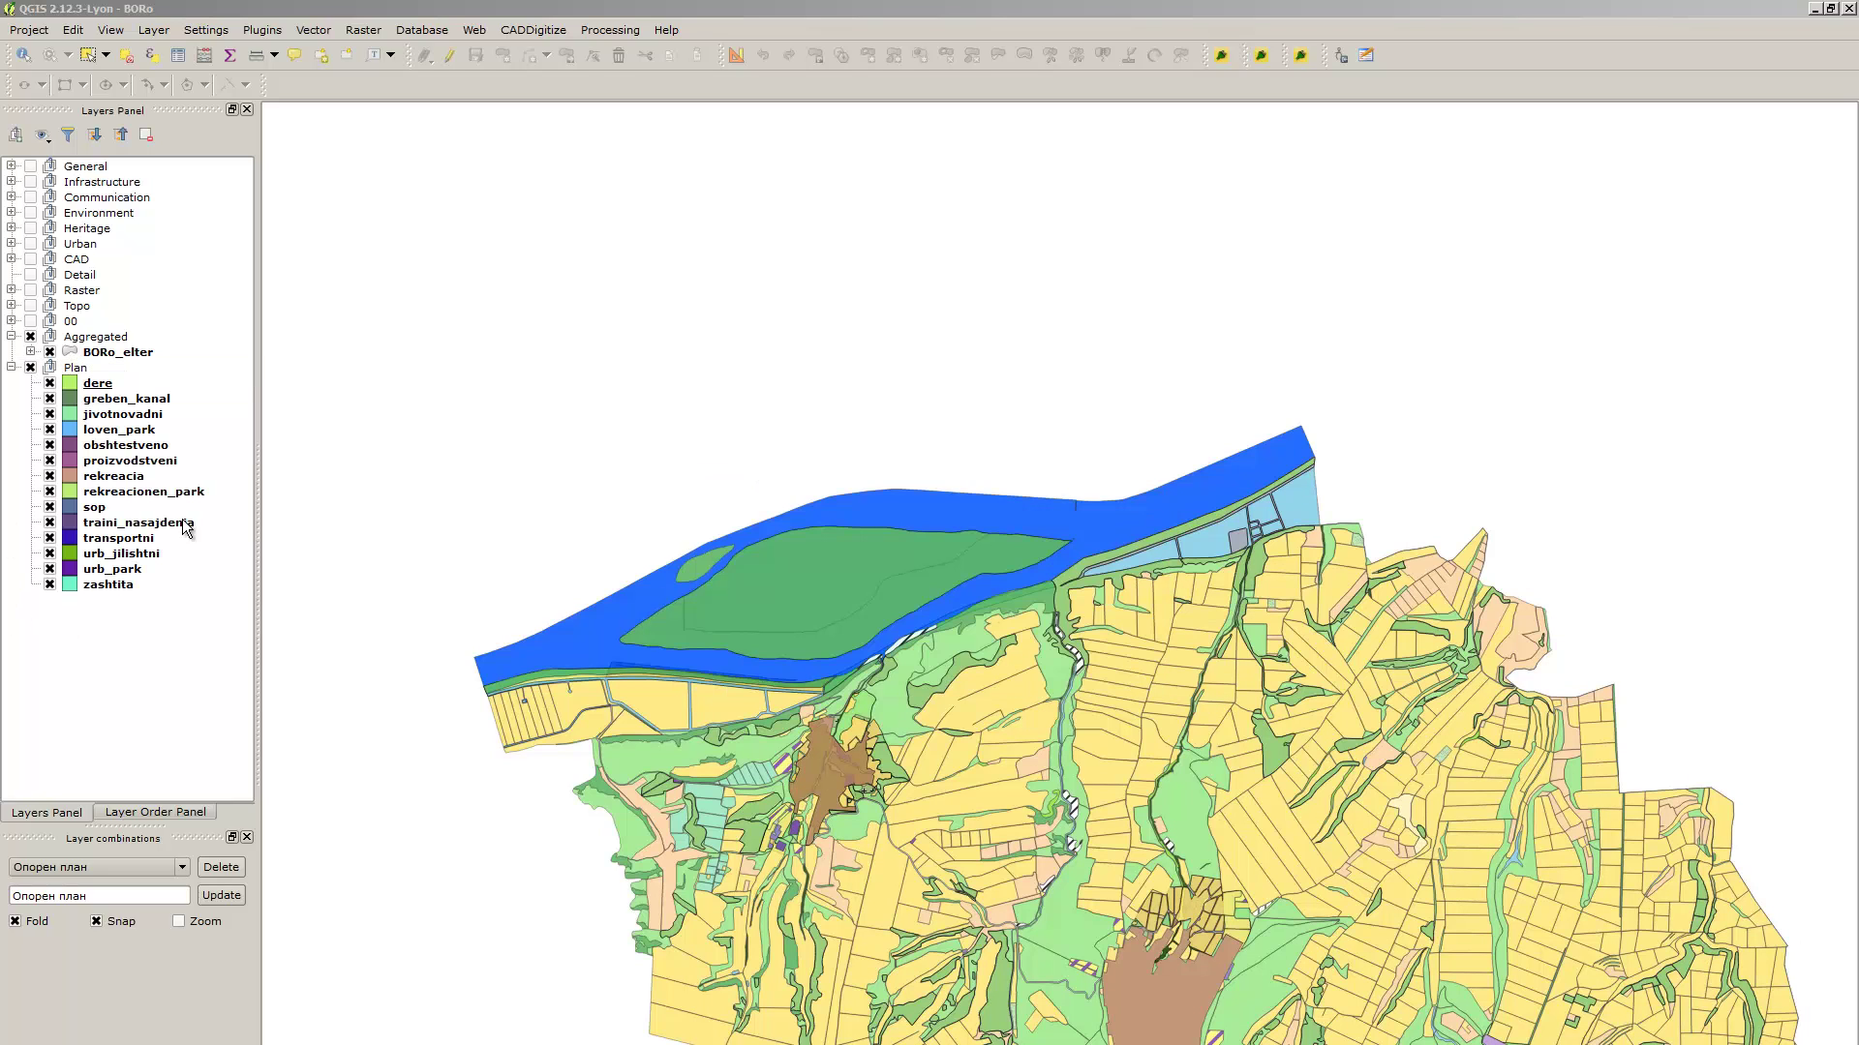
{"action": "left_click", "coordinate": [154, 571]}
In Merge Shapefiles to One, pick the Plan shapefiles BORo_pro.shp through zashtita.shp as inputs
{"action": "left_click", "coordinate": [180, 372]}
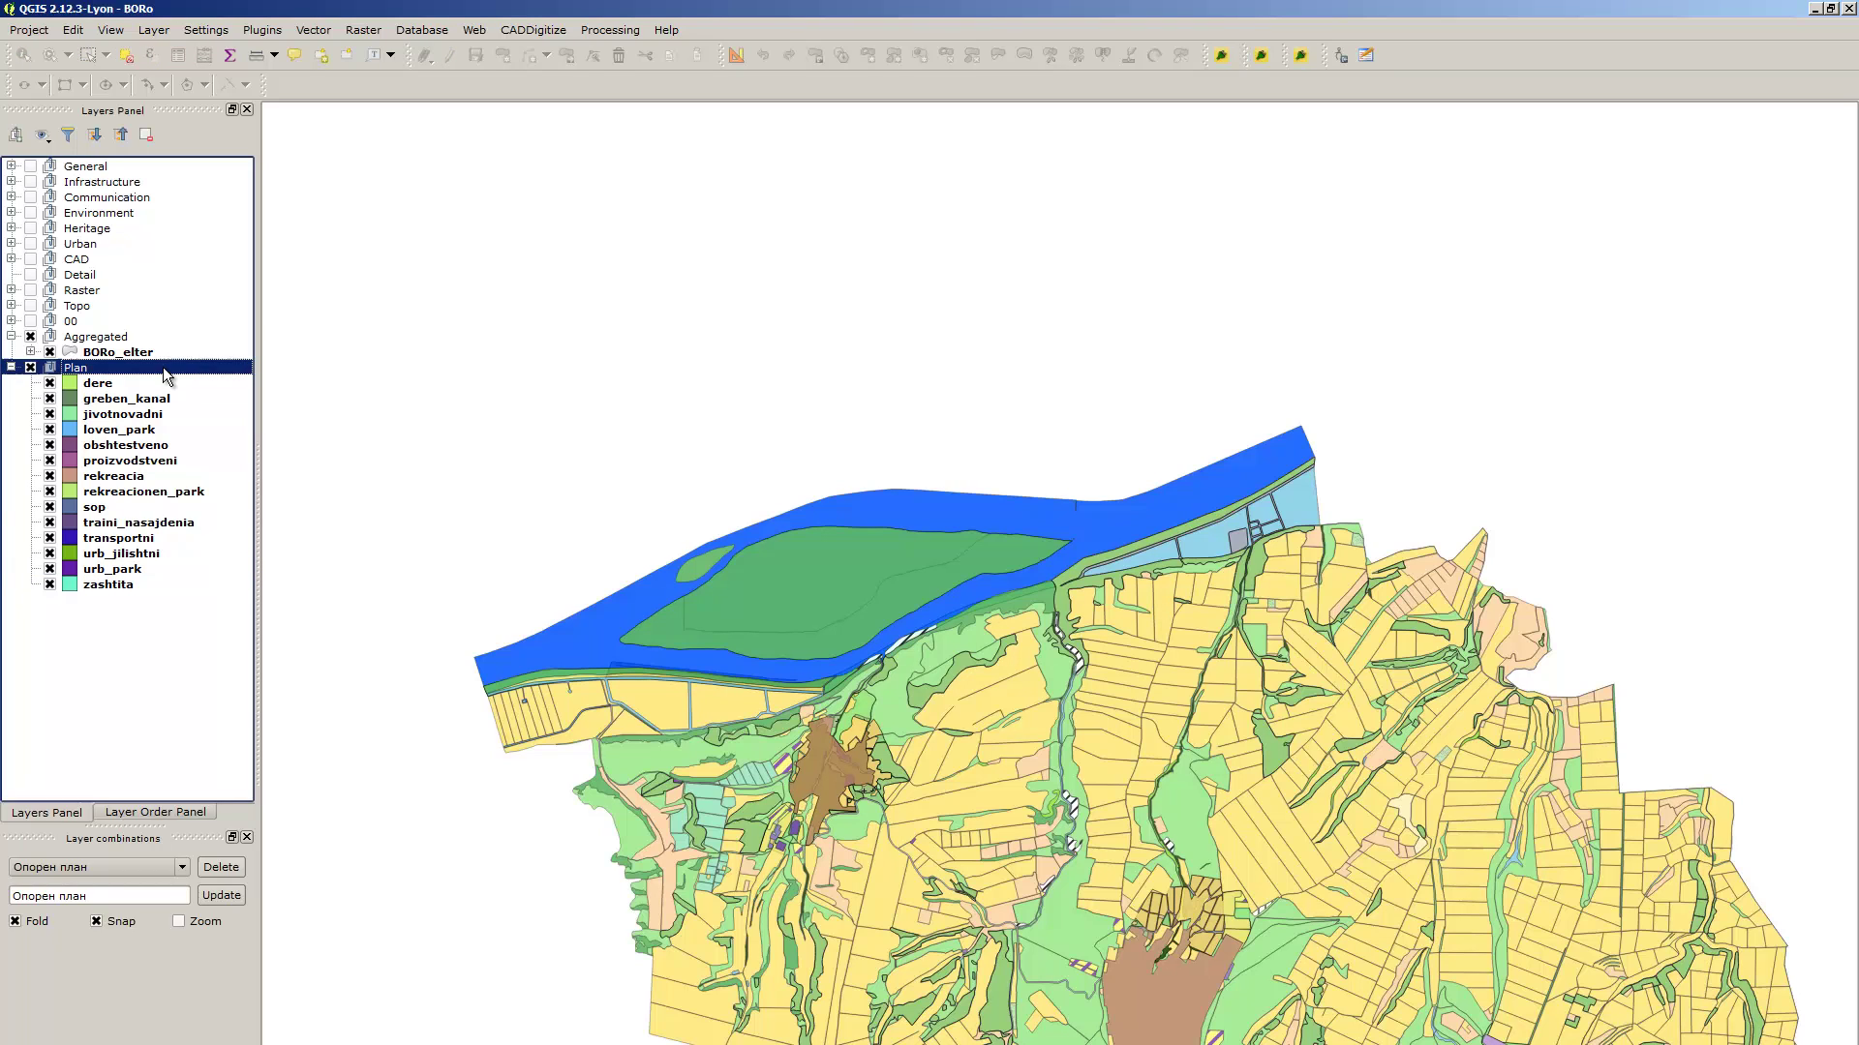
{"action": "left_click", "coordinate": [313, 30]}
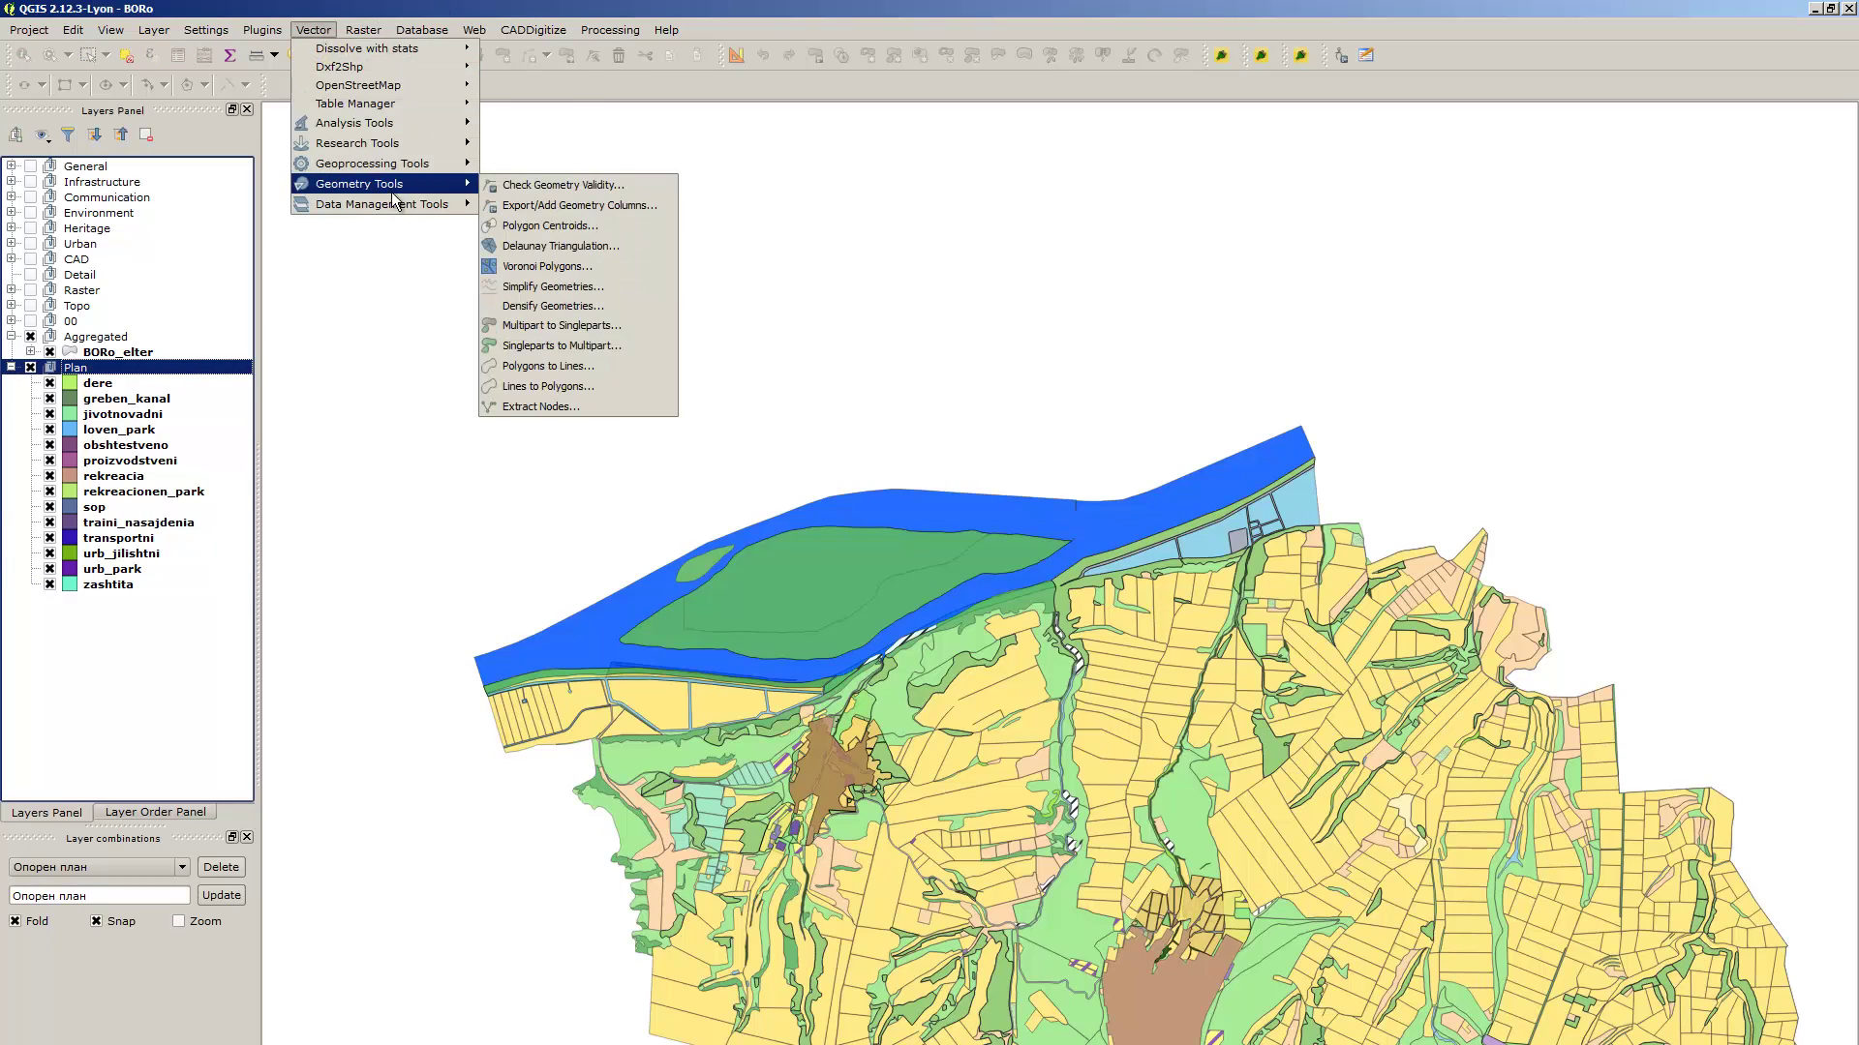
{"action": "mouse_move", "coordinate": [382, 204]}
{"action": "left_click", "coordinate": [600, 265]}
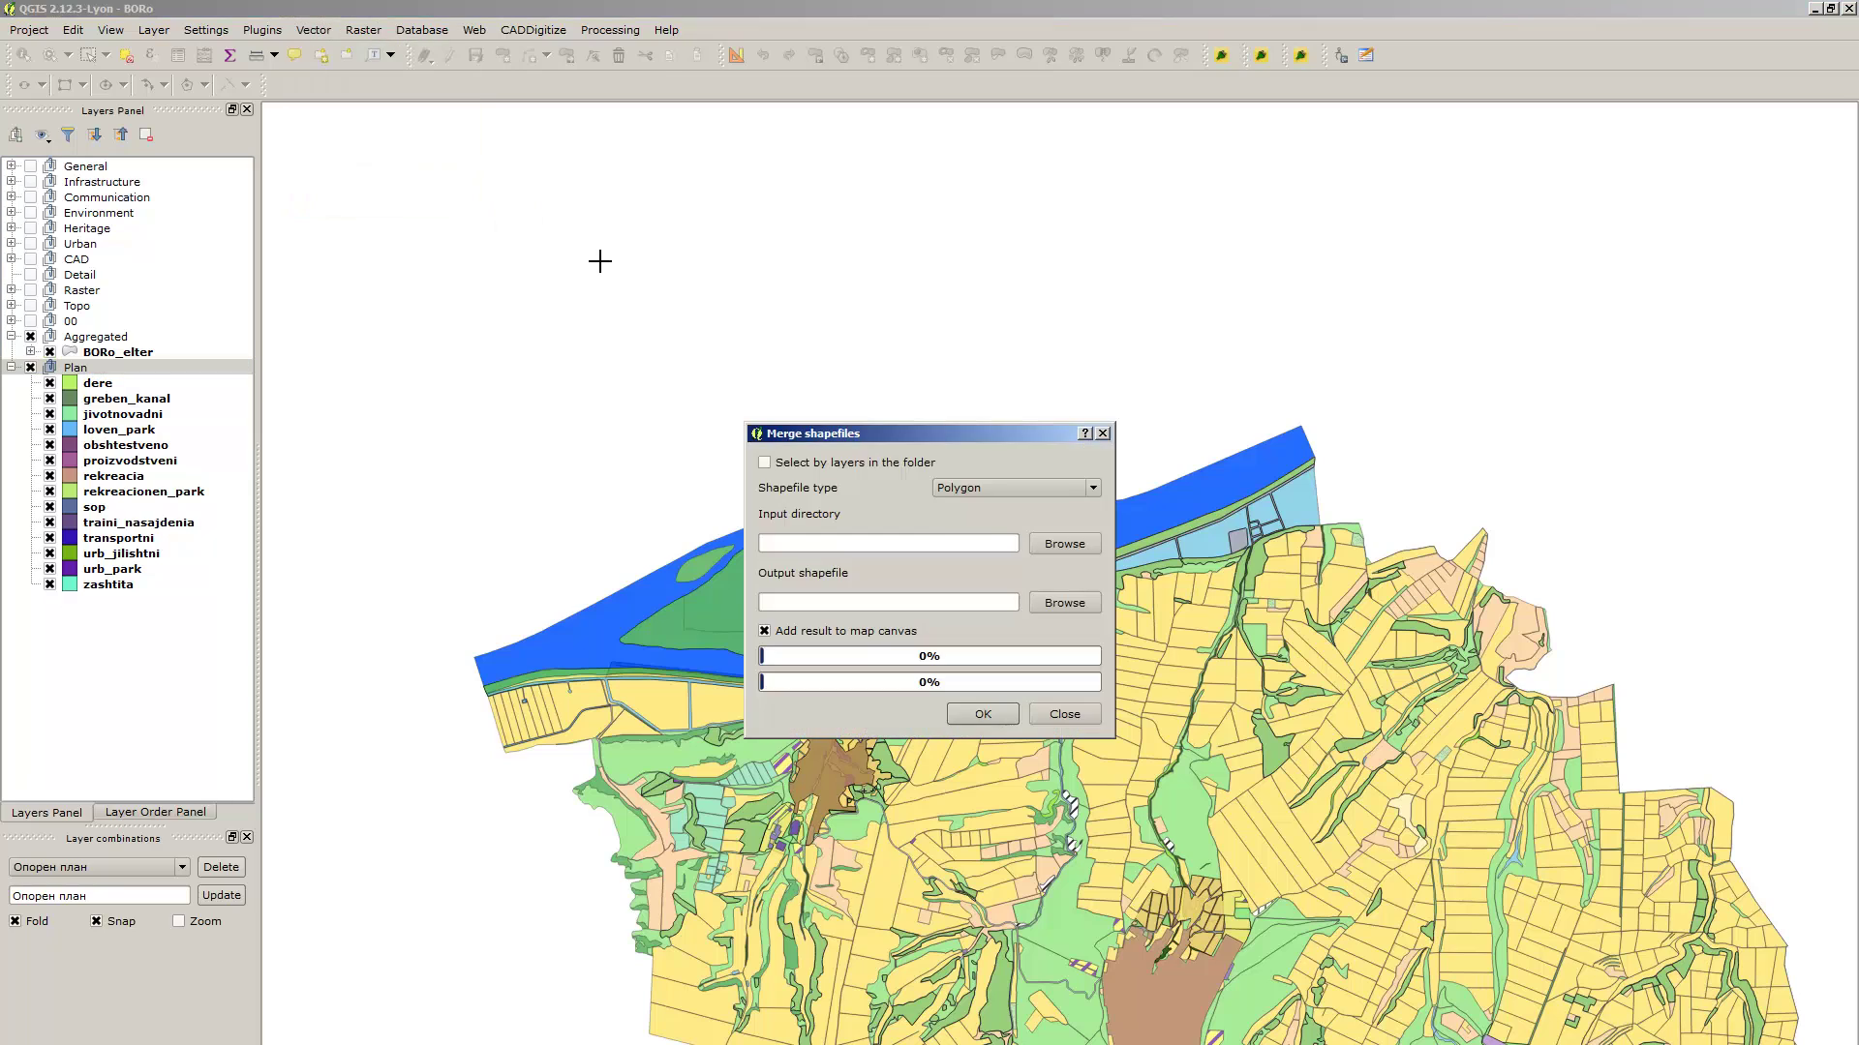
{"action": "left_click", "coordinate": [860, 463]}
{"action": "left_click", "coordinate": [1059, 548]}
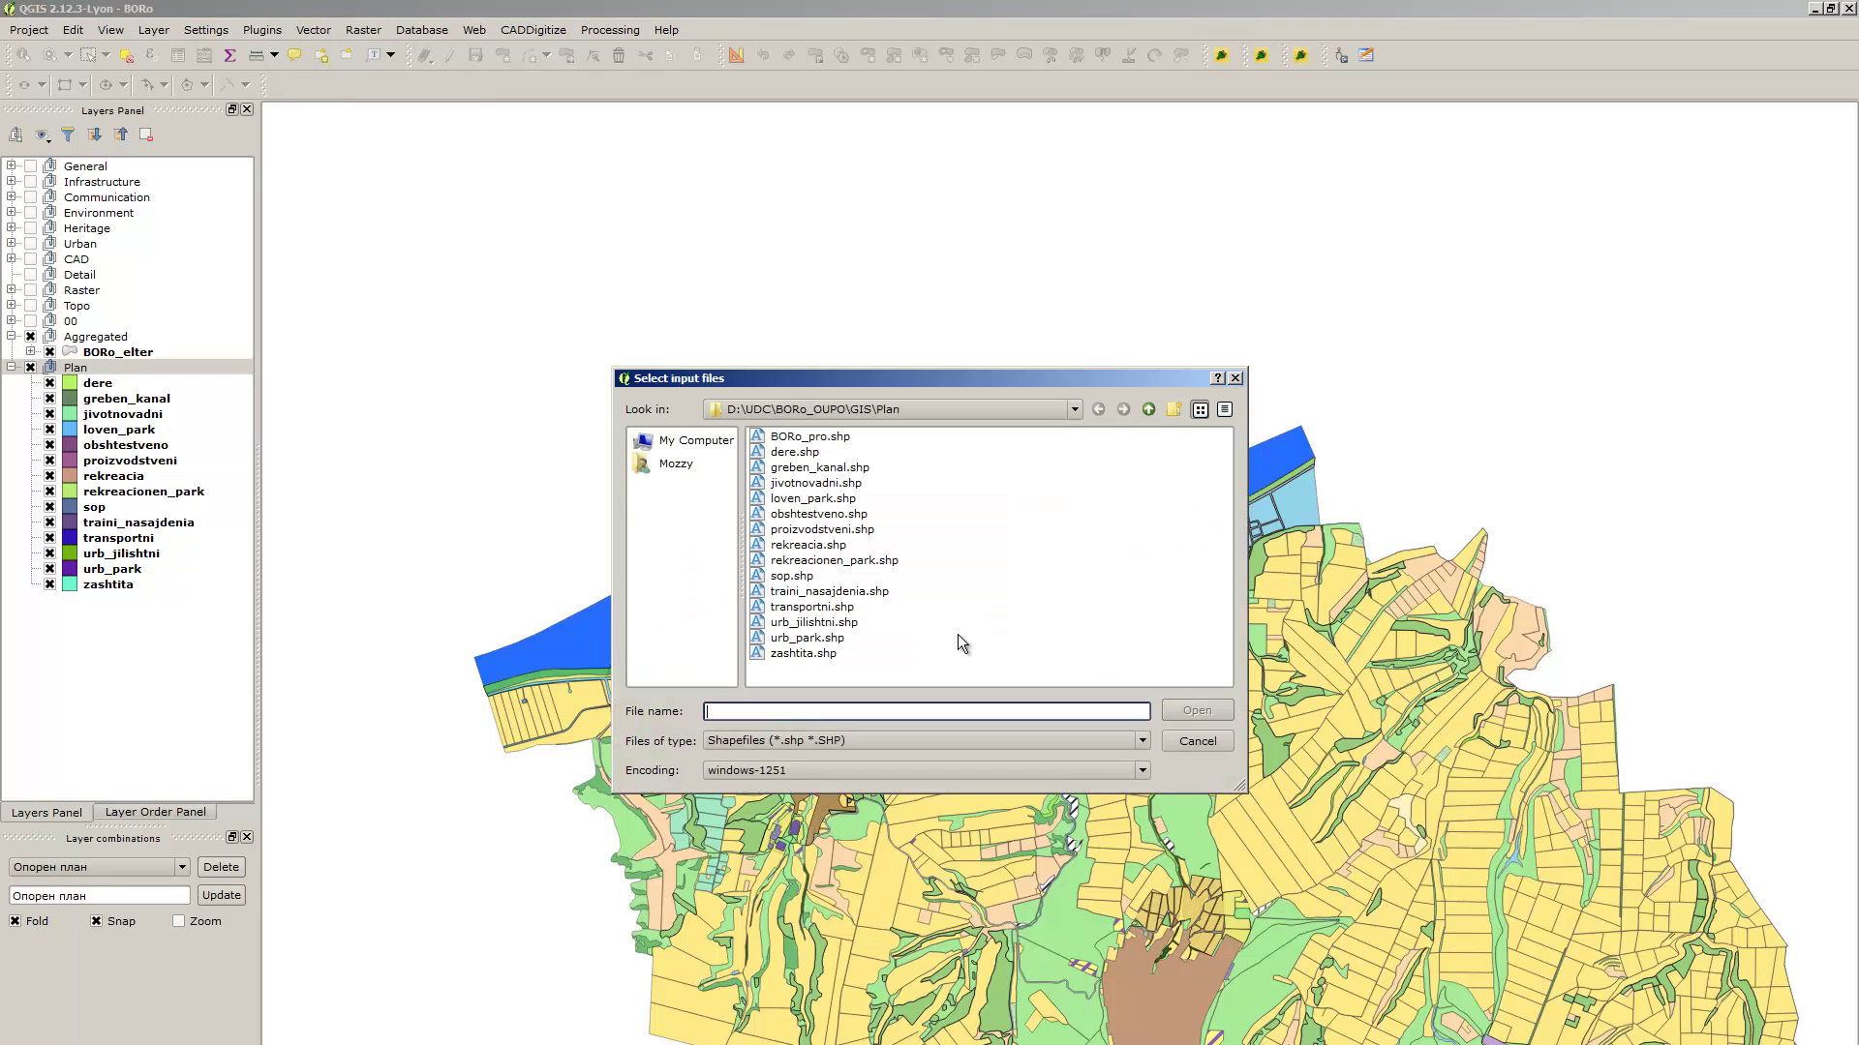
{"action": "left_click", "coordinate": [835, 576]}
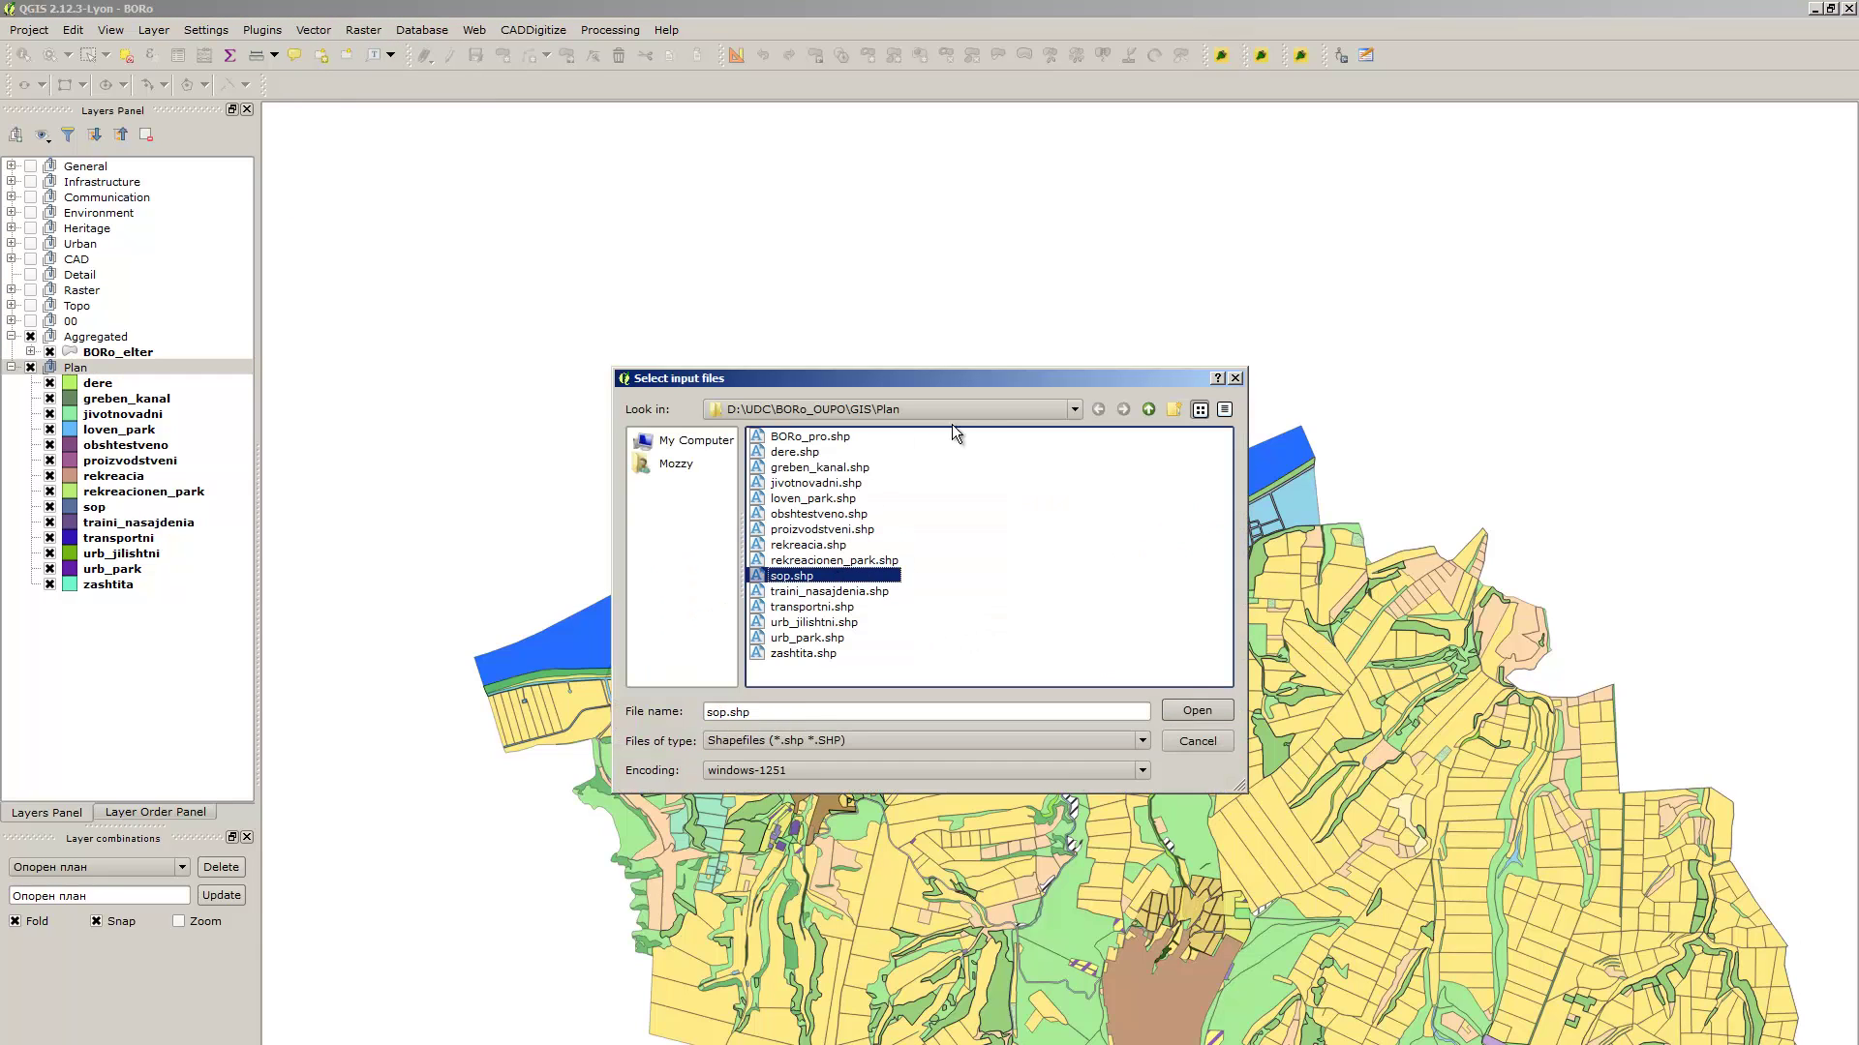
{"action": "left_click", "coordinate": [823, 437]}
{"action": "left_click", "coordinate": [818, 653], "text": "shift"}
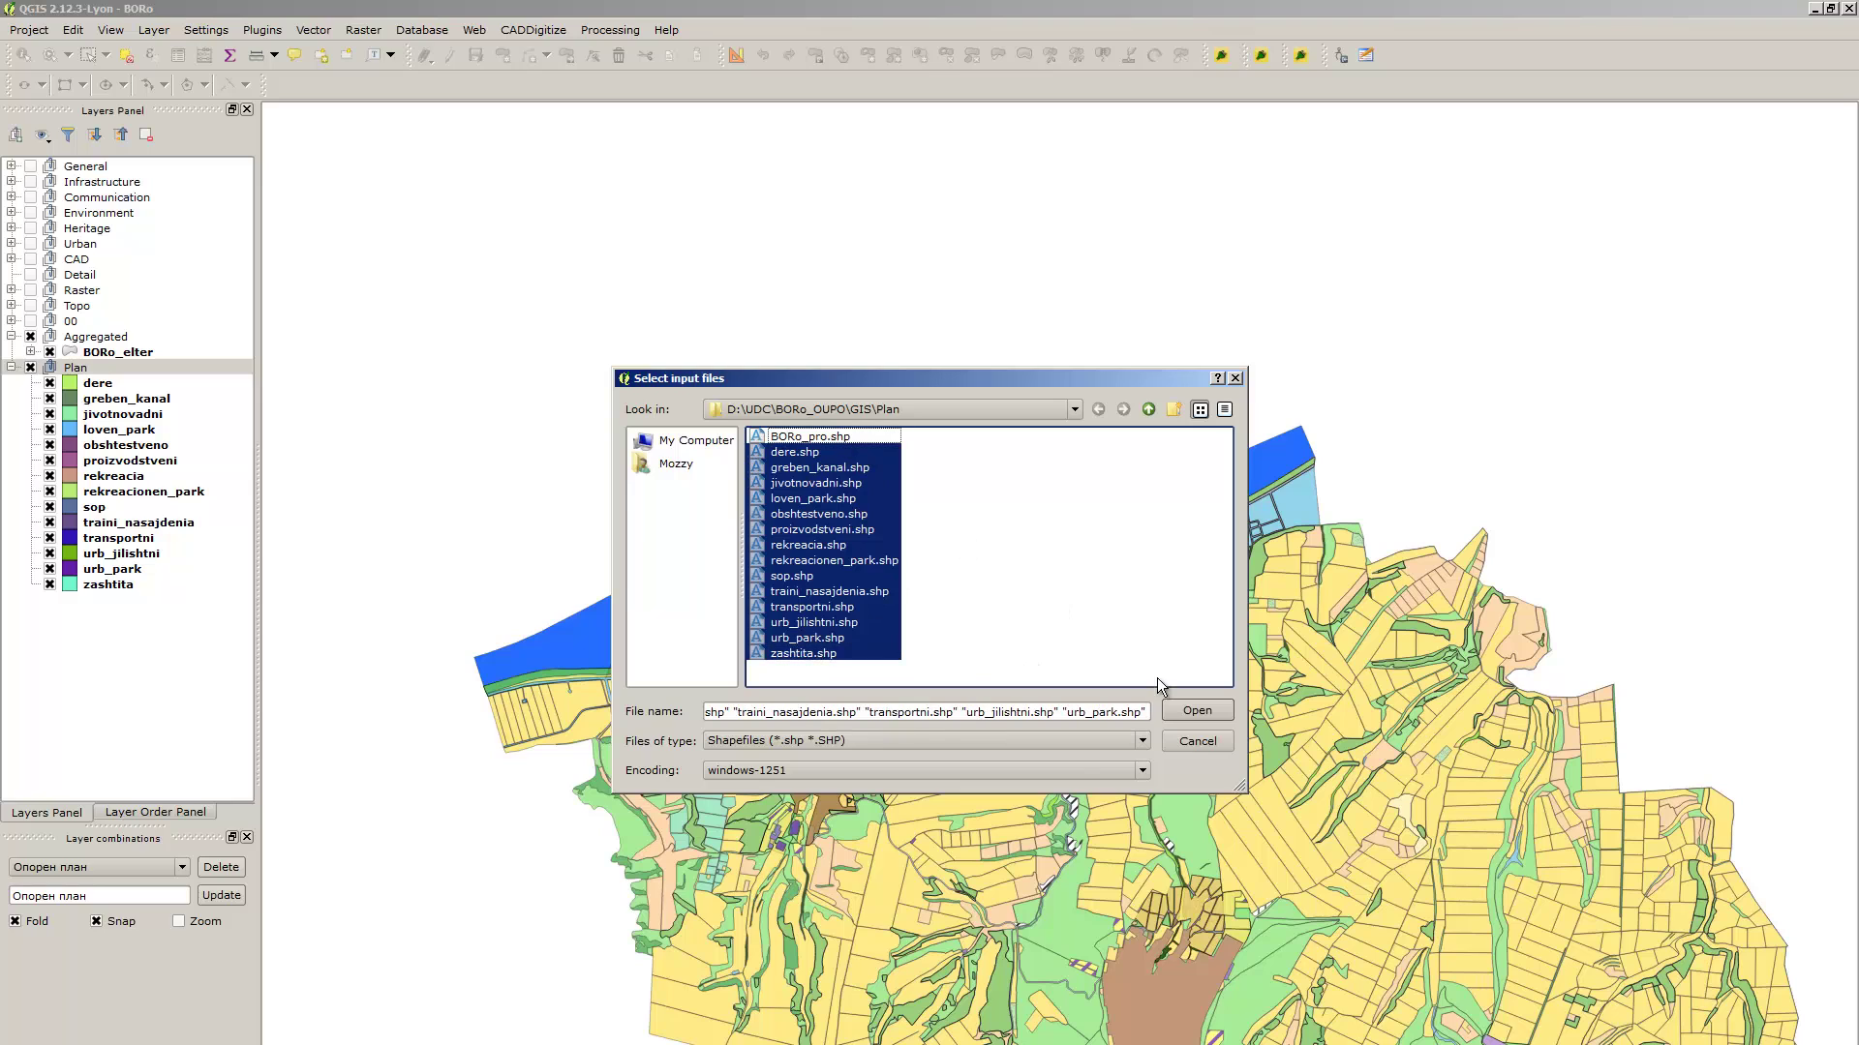
{"action": "left_click", "coordinate": [1212, 710]}
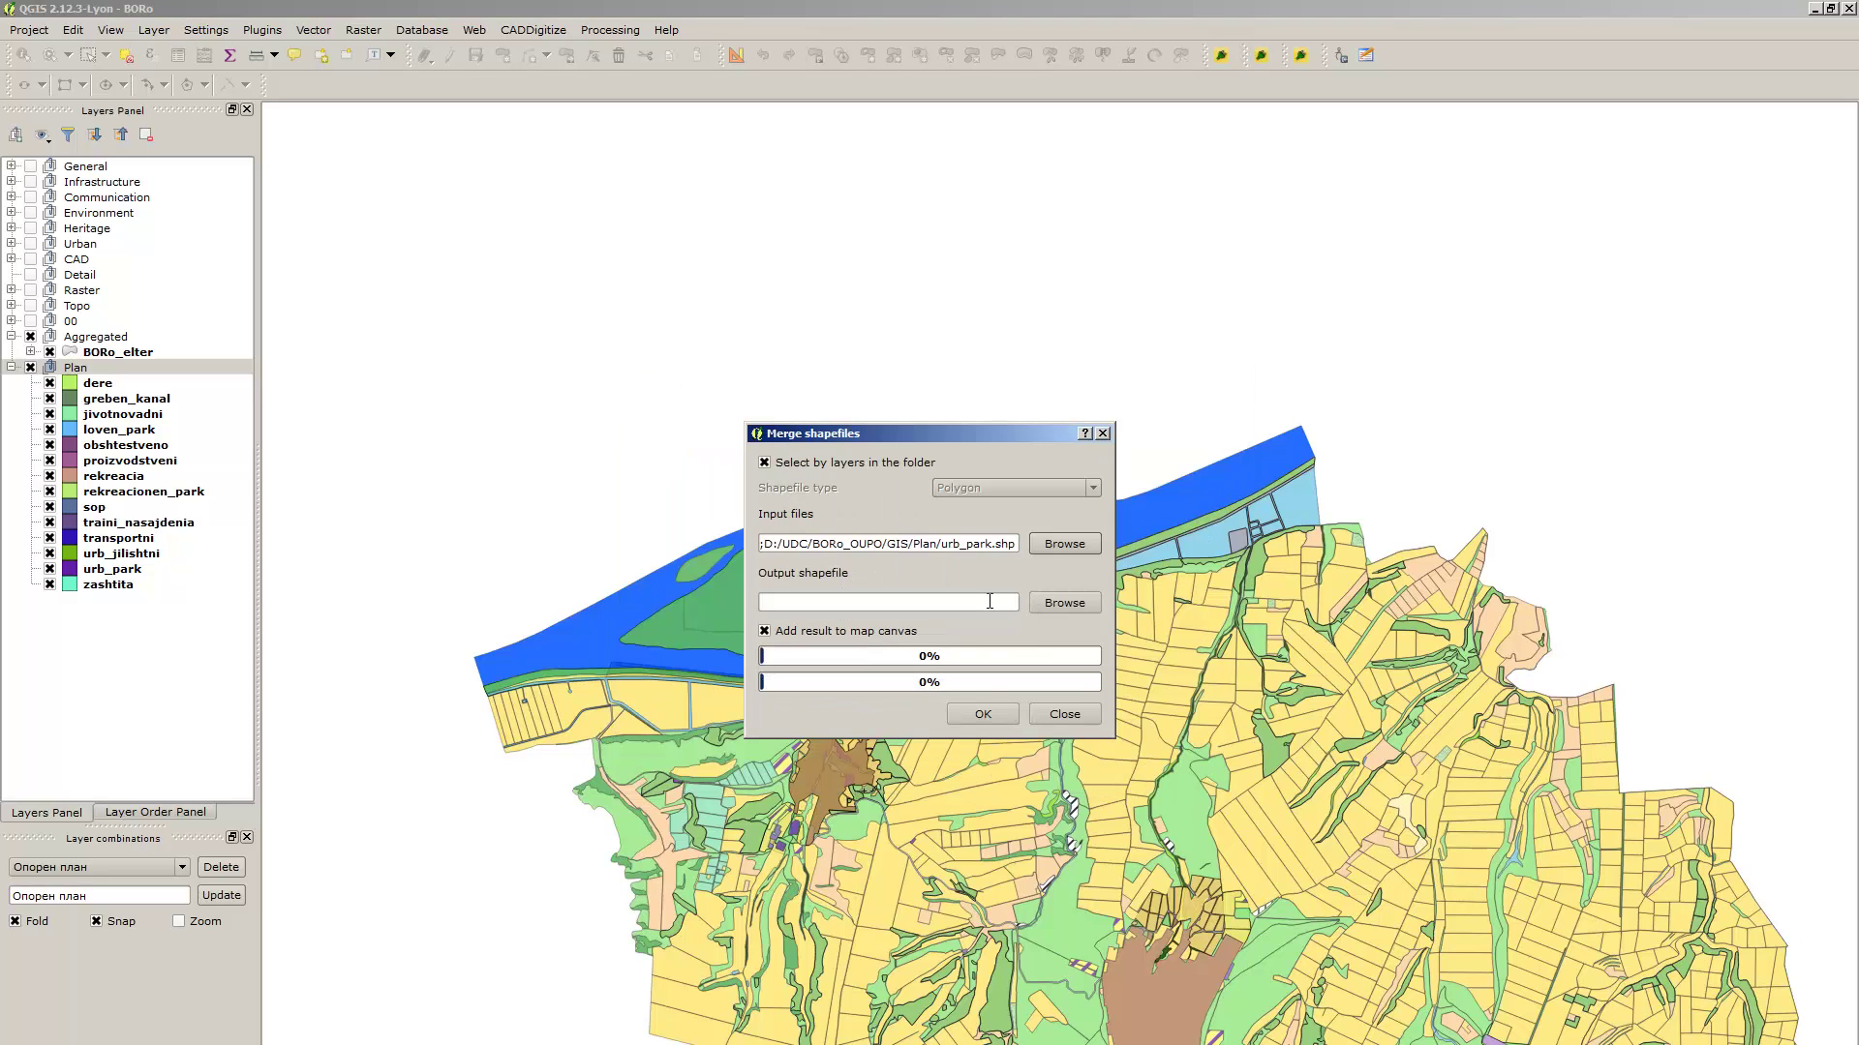
Run the merge, overwriting BORo_pro.shp, then select the zone layers from dere down
{"action": "left_click", "coordinate": [1061, 604]}
{"action": "double_click", "coordinate": [809, 437]}
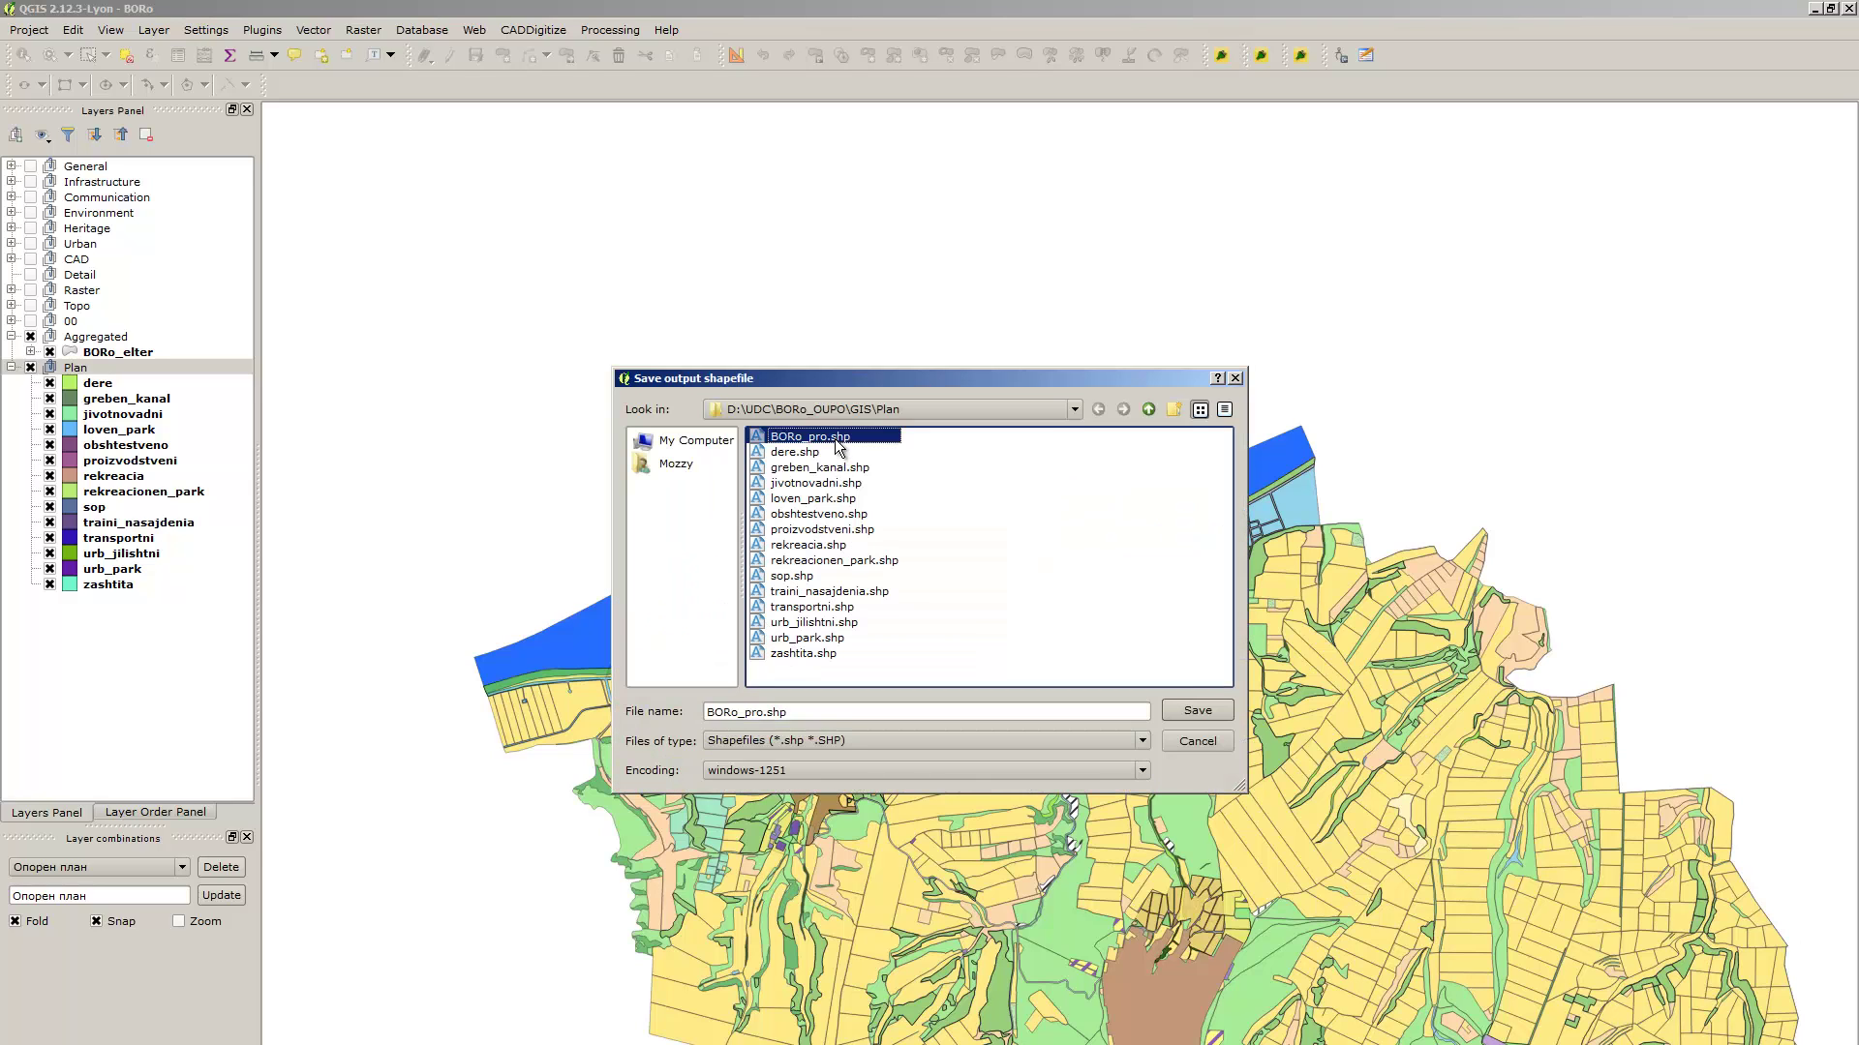
{"action": "left_click", "coordinate": [877, 619]}
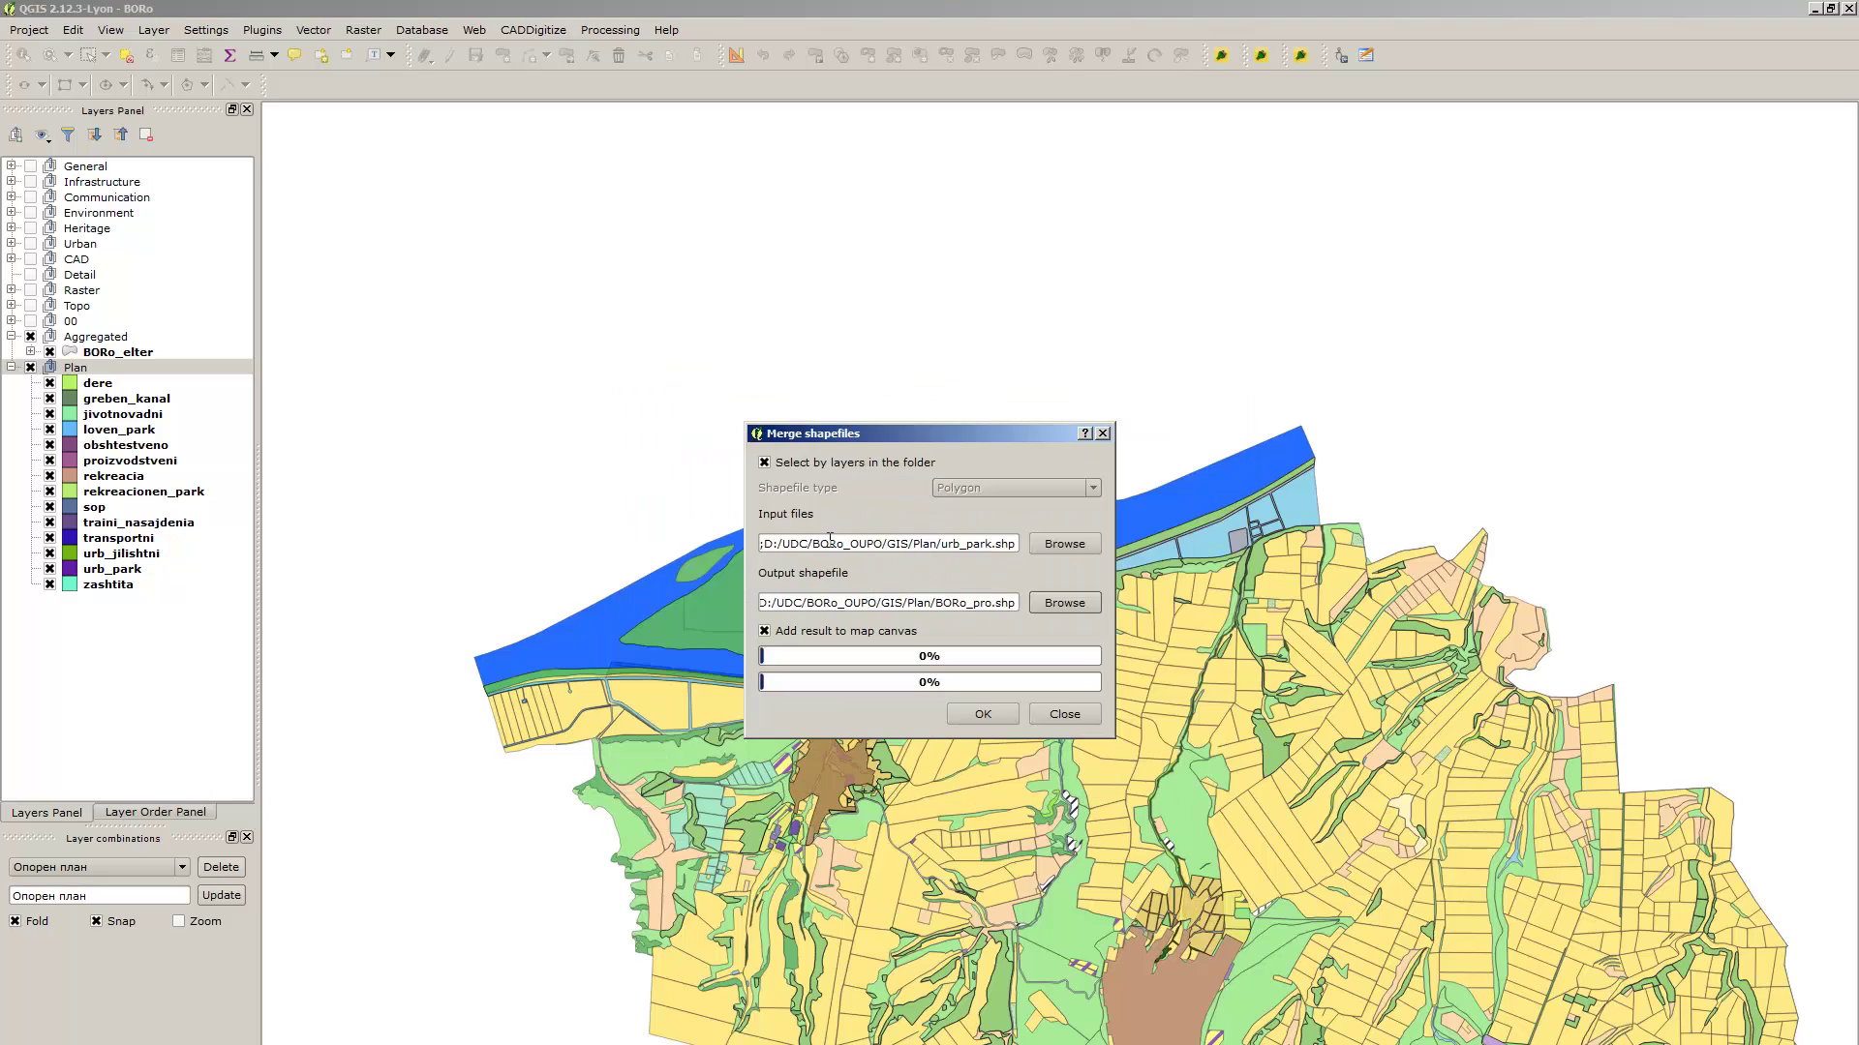
{"action": "left_click", "coordinate": [997, 721]}
{"action": "left_click", "coordinate": [1072, 717]}
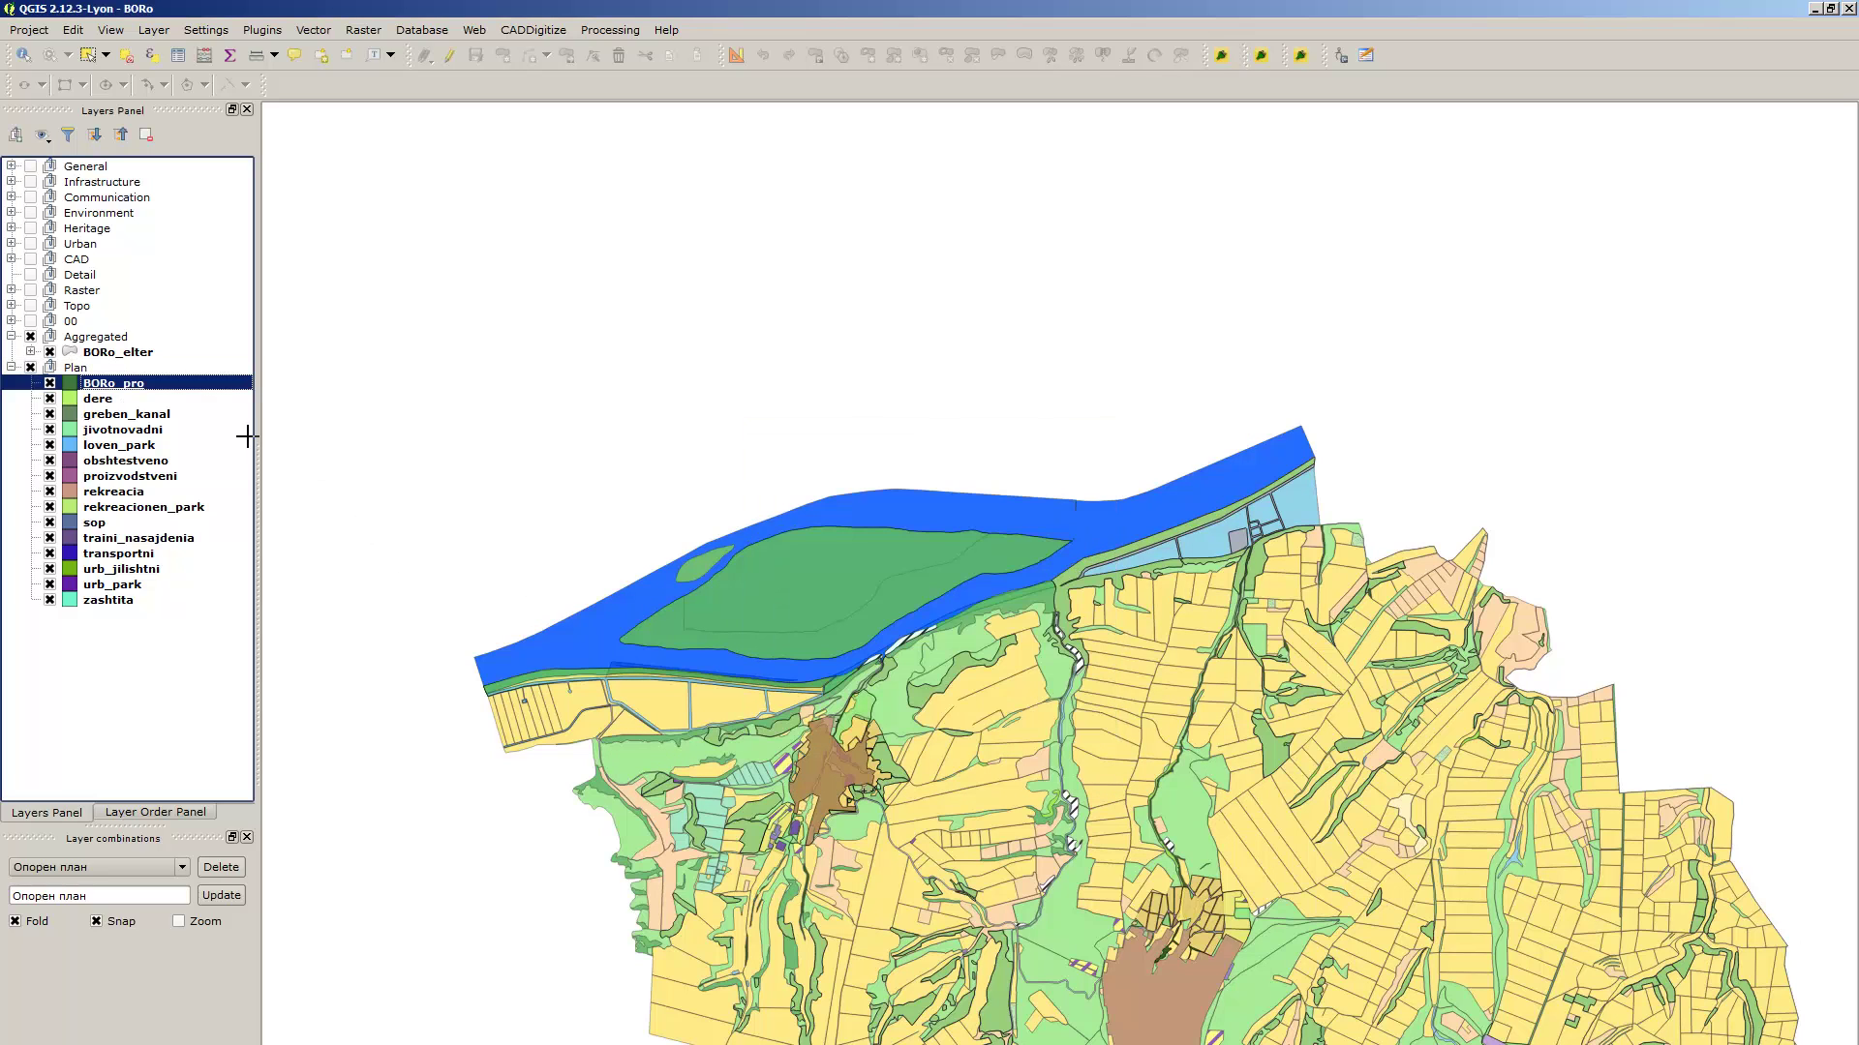
{"action": "left_click", "coordinate": [203, 401]}
{"action": "left_click", "coordinate": [188, 585], "text": "shift"}
Remove the 14 selected zone layers, dere through zashtita, from the project
{"action": "left_click", "coordinate": [188, 600], "text": "shift"}
{"action": "right_click", "coordinate": [188, 600]}
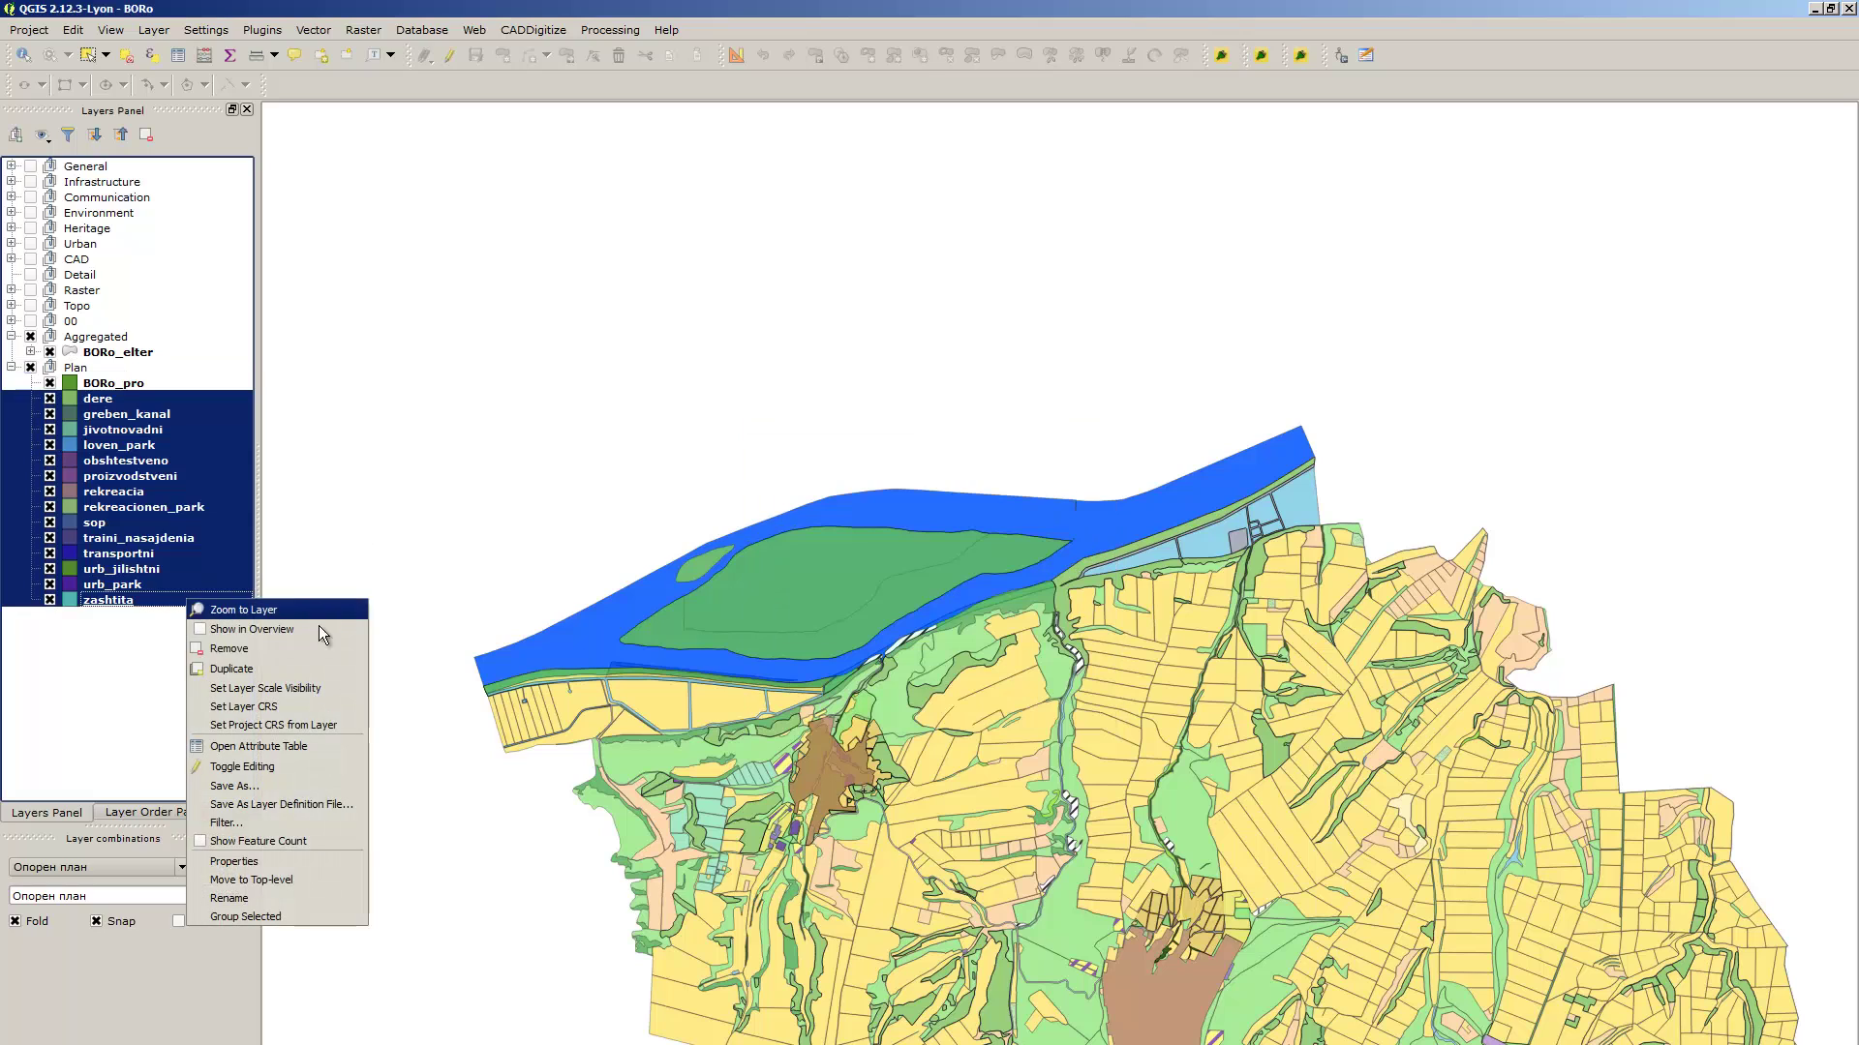
{"action": "left_click", "coordinate": [242, 649]}
{"action": "key", "text": "Return"}
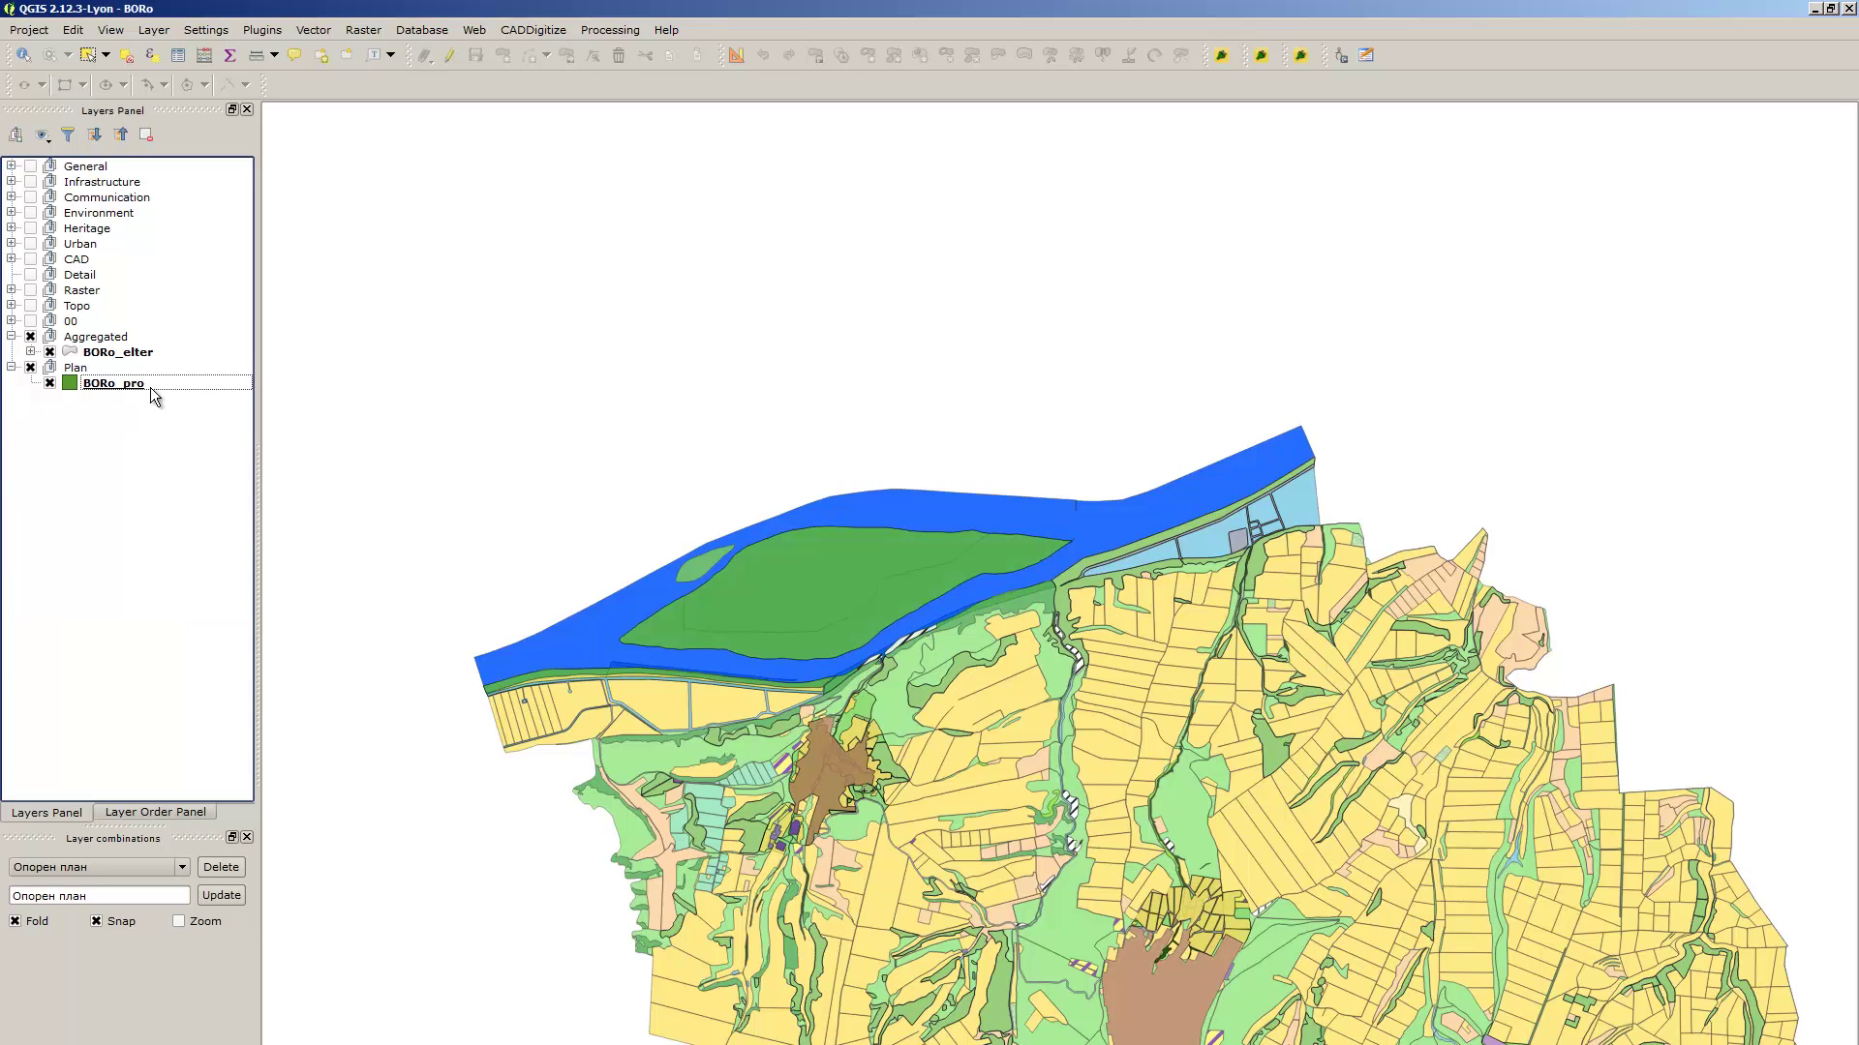
Open BORo_pro's attribute table and turn on editing
{"action": "double_click", "coordinate": [151, 385]}
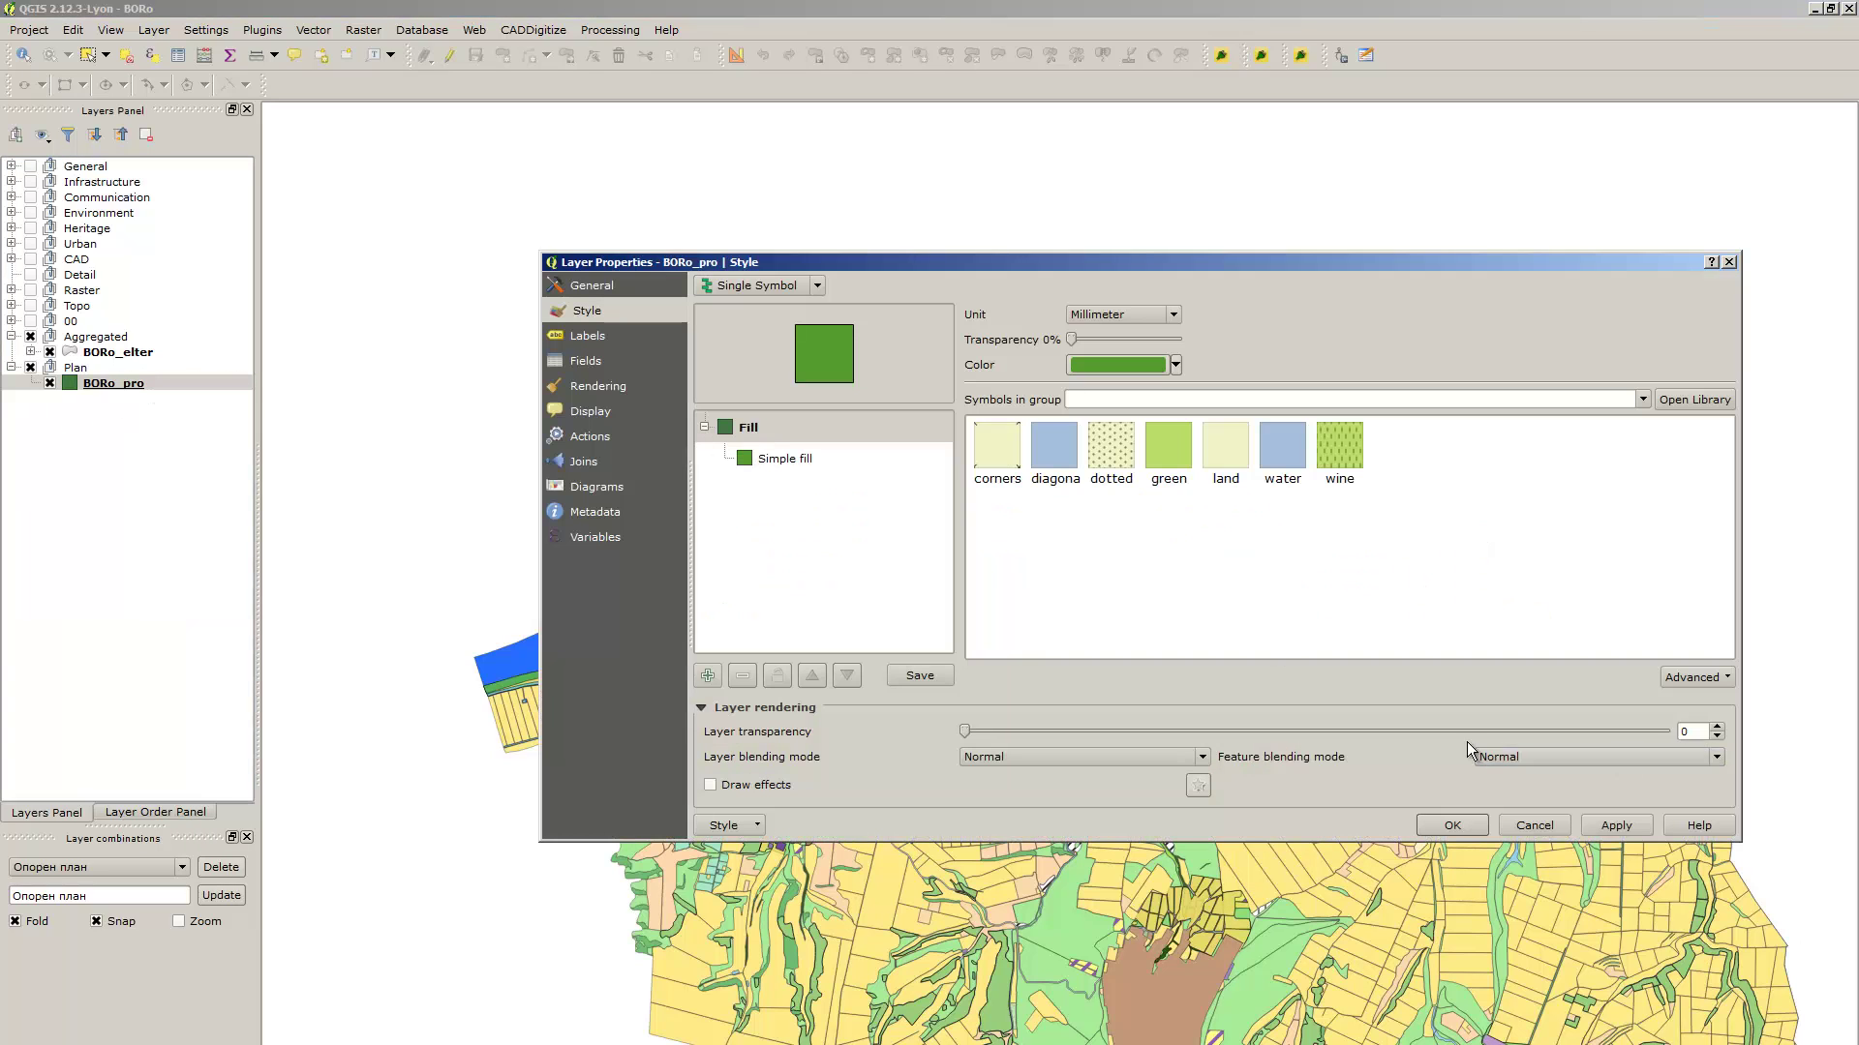
{"action": "left_click", "coordinate": [1527, 819]}
{"action": "key", "text": "F6"}
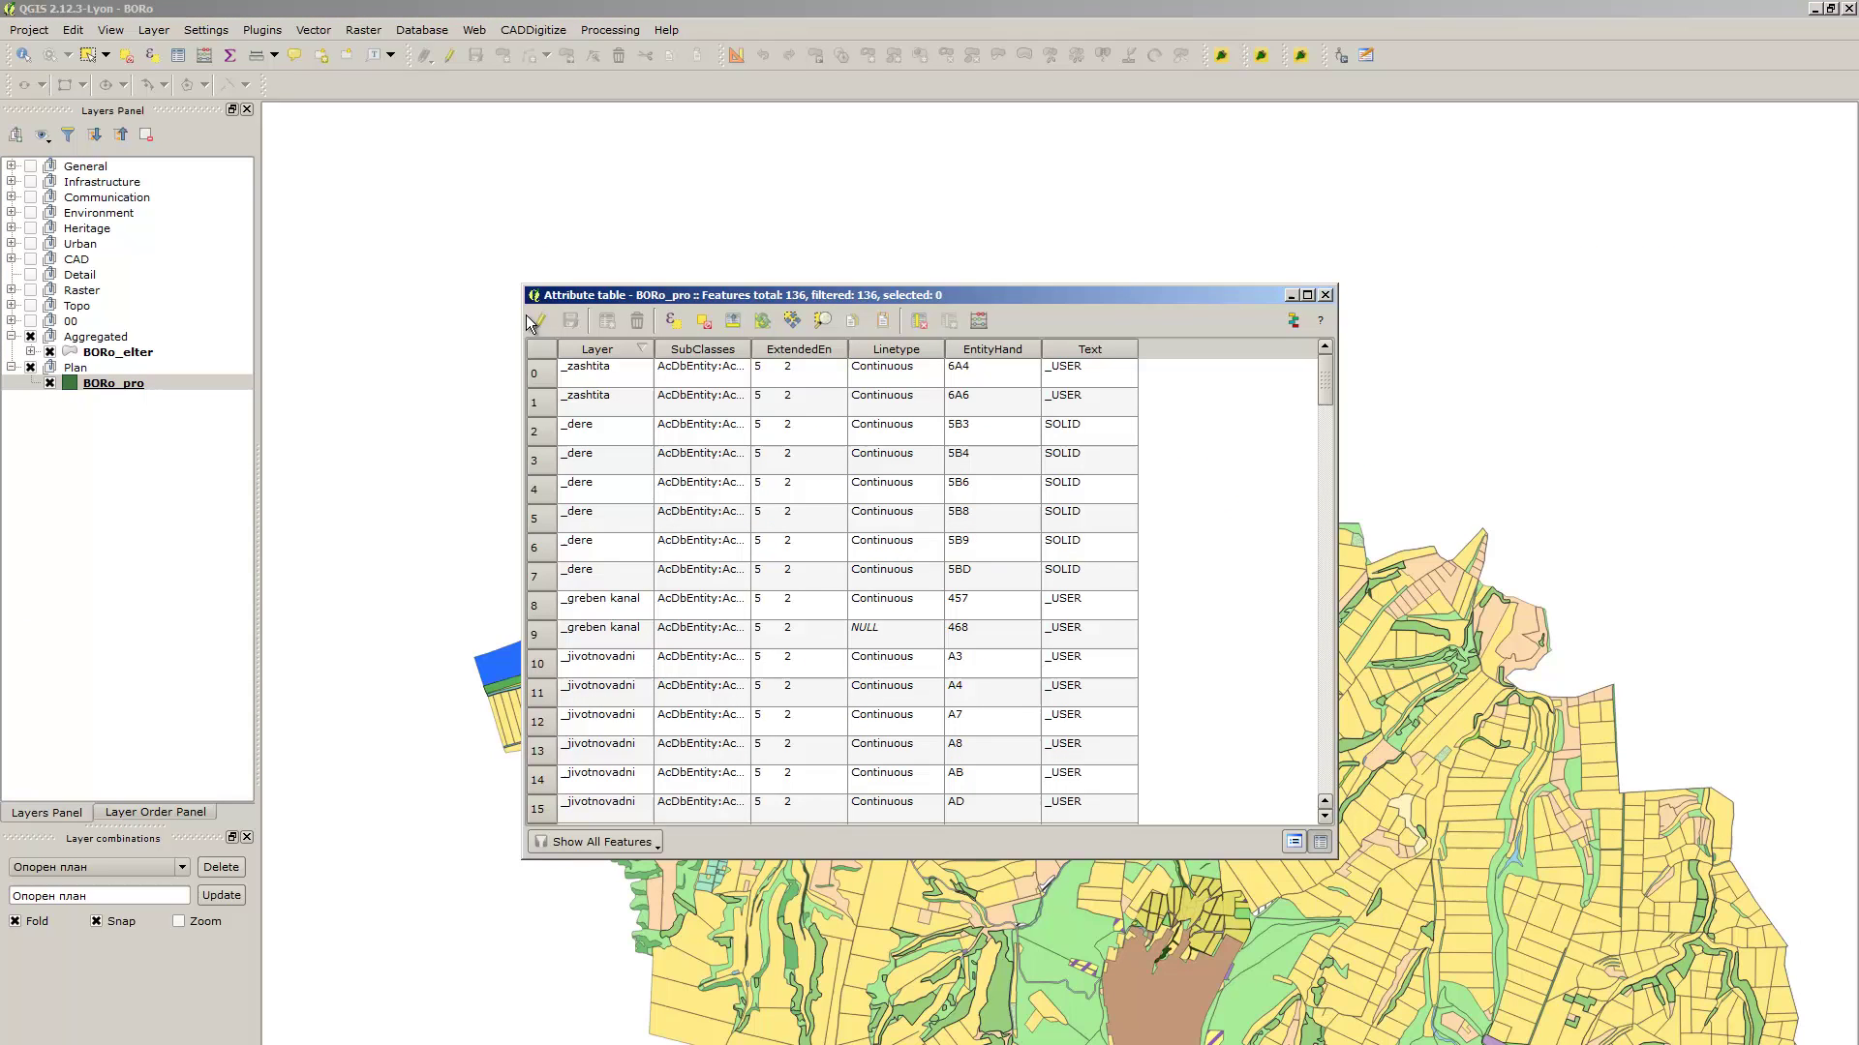
{"action": "left_click", "coordinate": [540, 320]}
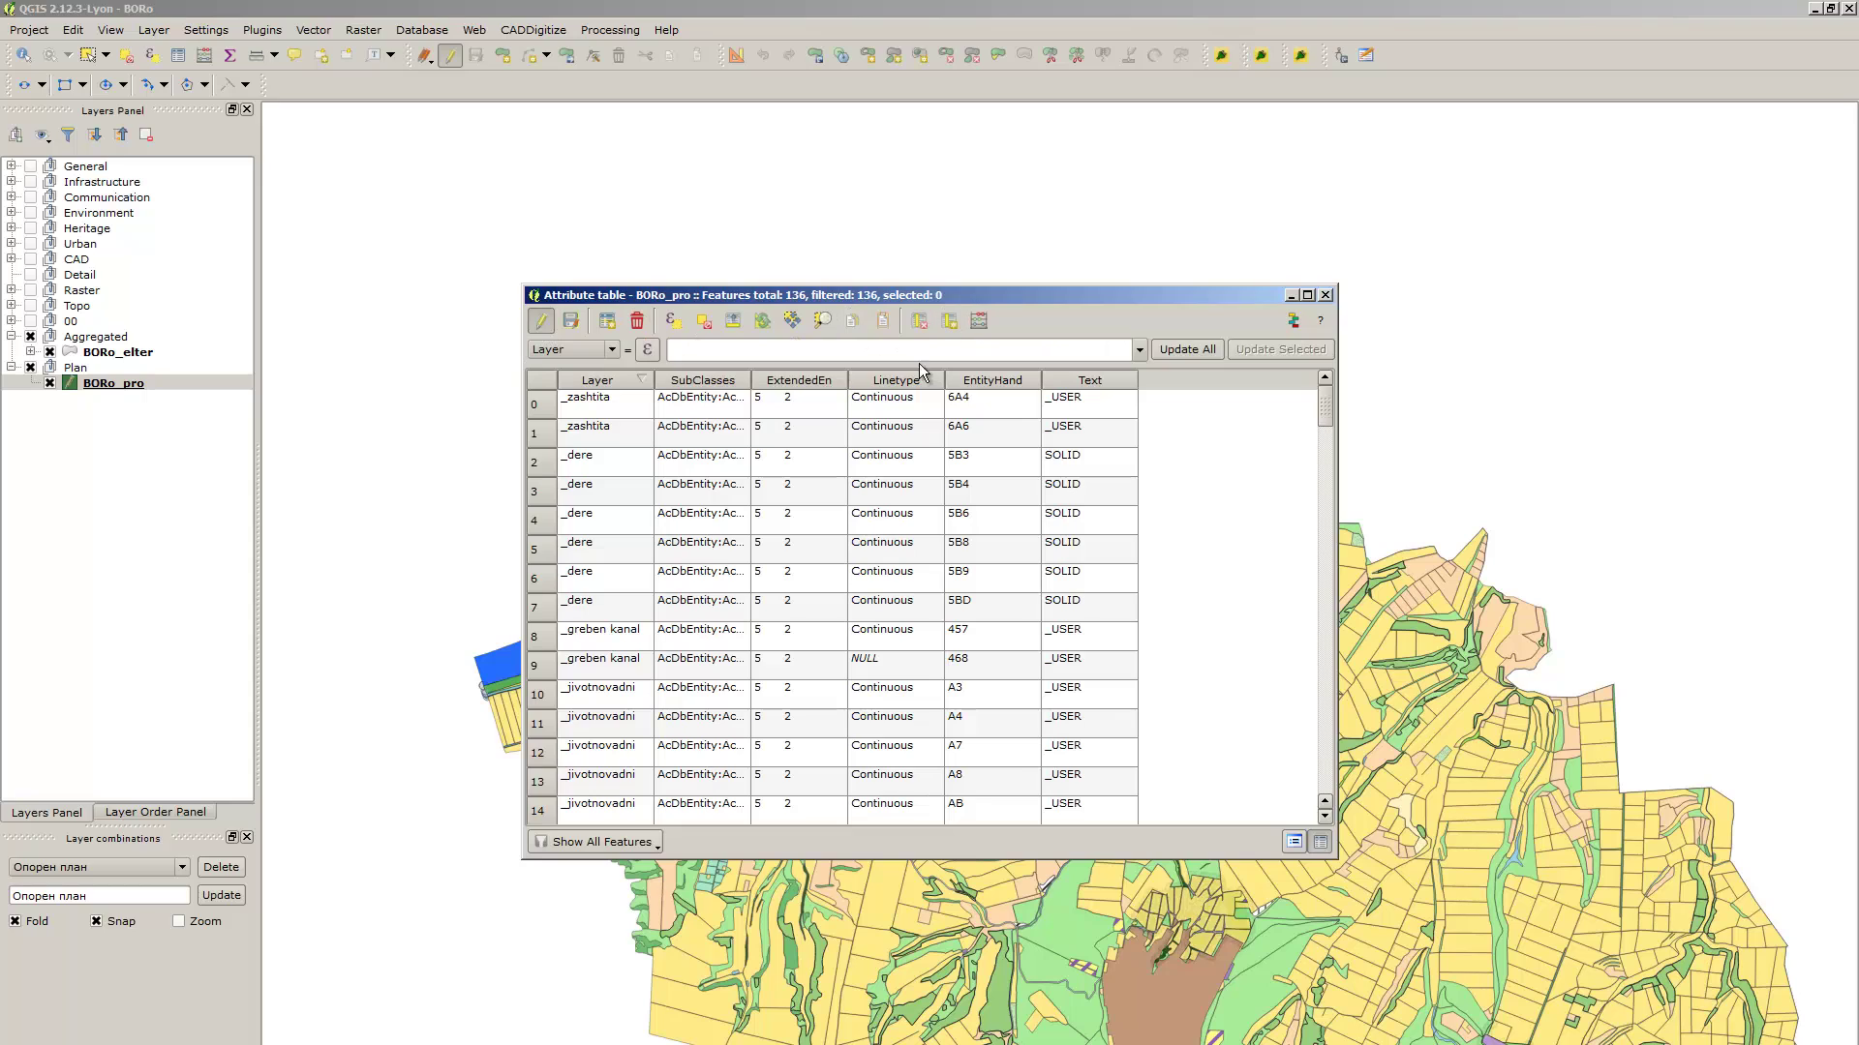
{"action": "left_click", "coordinate": [914, 474]}
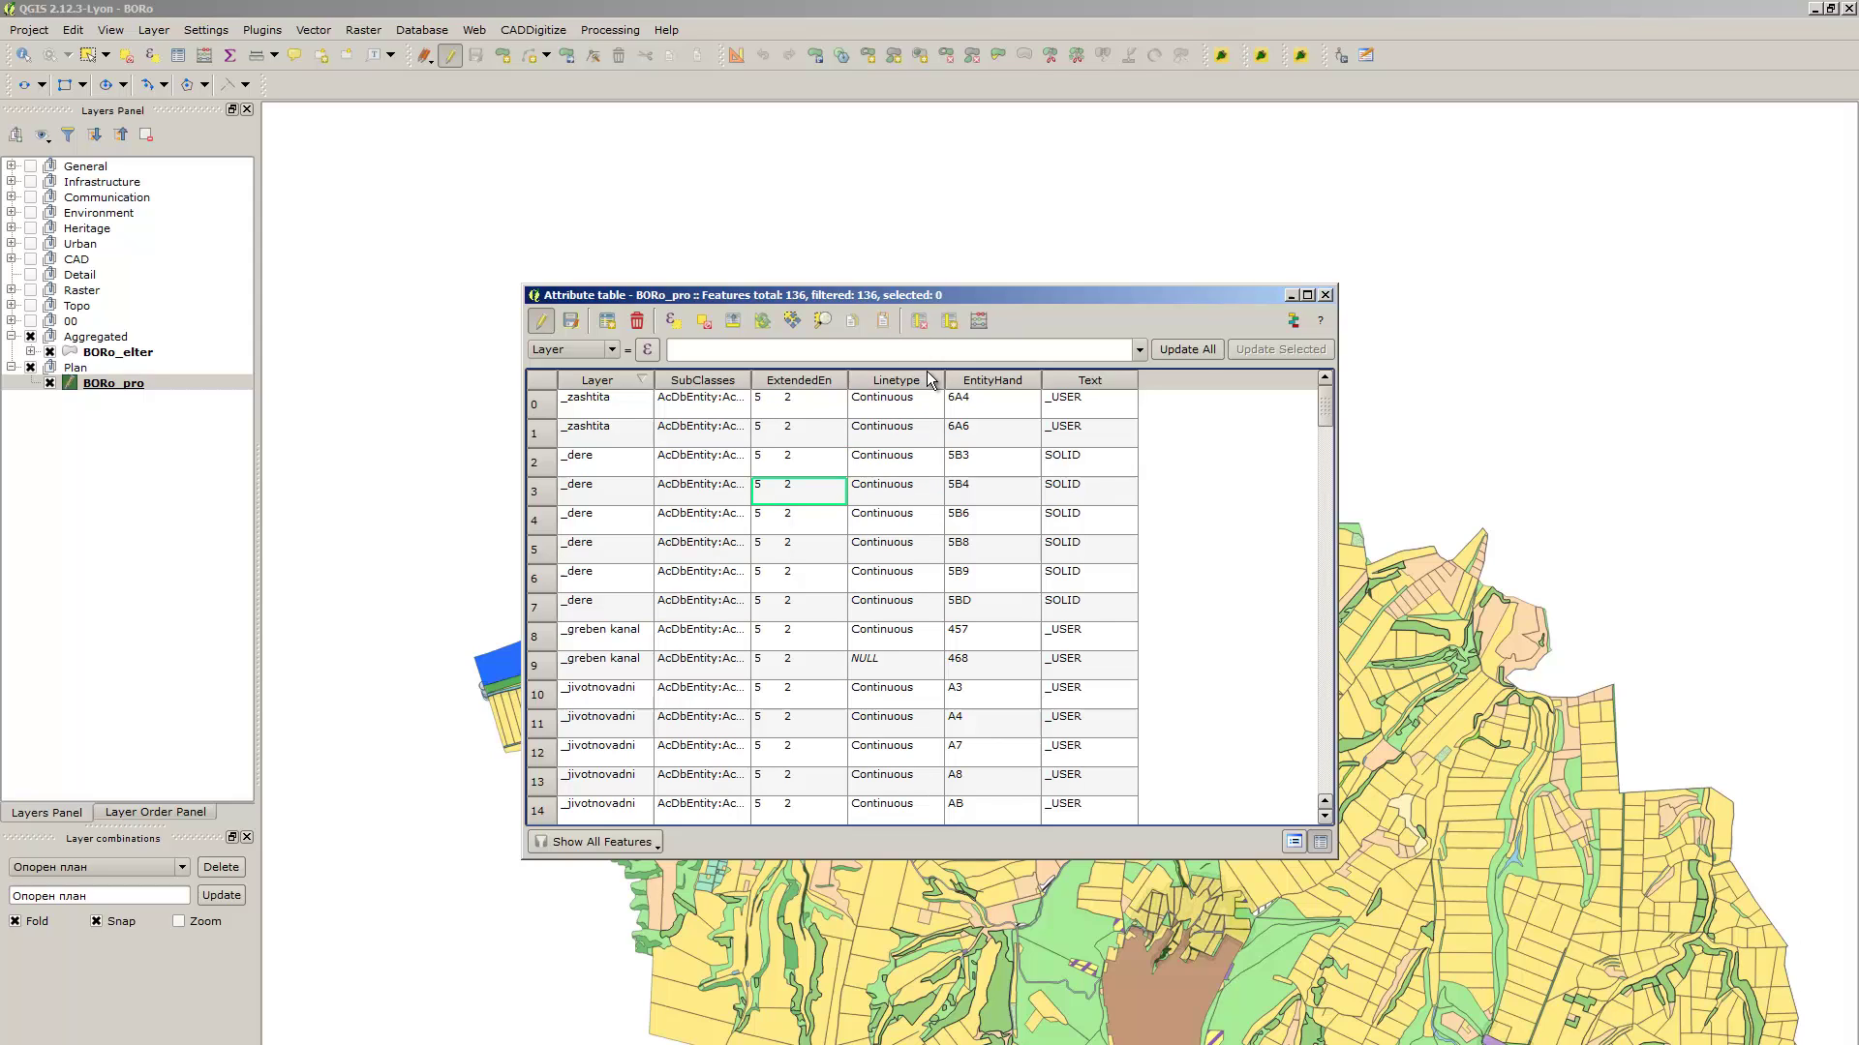
Delete the five fields SubClasses through Text, keeping only Layer, and save the edits
{"action": "left_click", "coordinate": [916, 321]}
{"action": "left_click_drag", "start_coordinate": [856, 771], "coordinate": [875, 851]}
{"action": "left_click", "coordinate": [1049, 1008]}
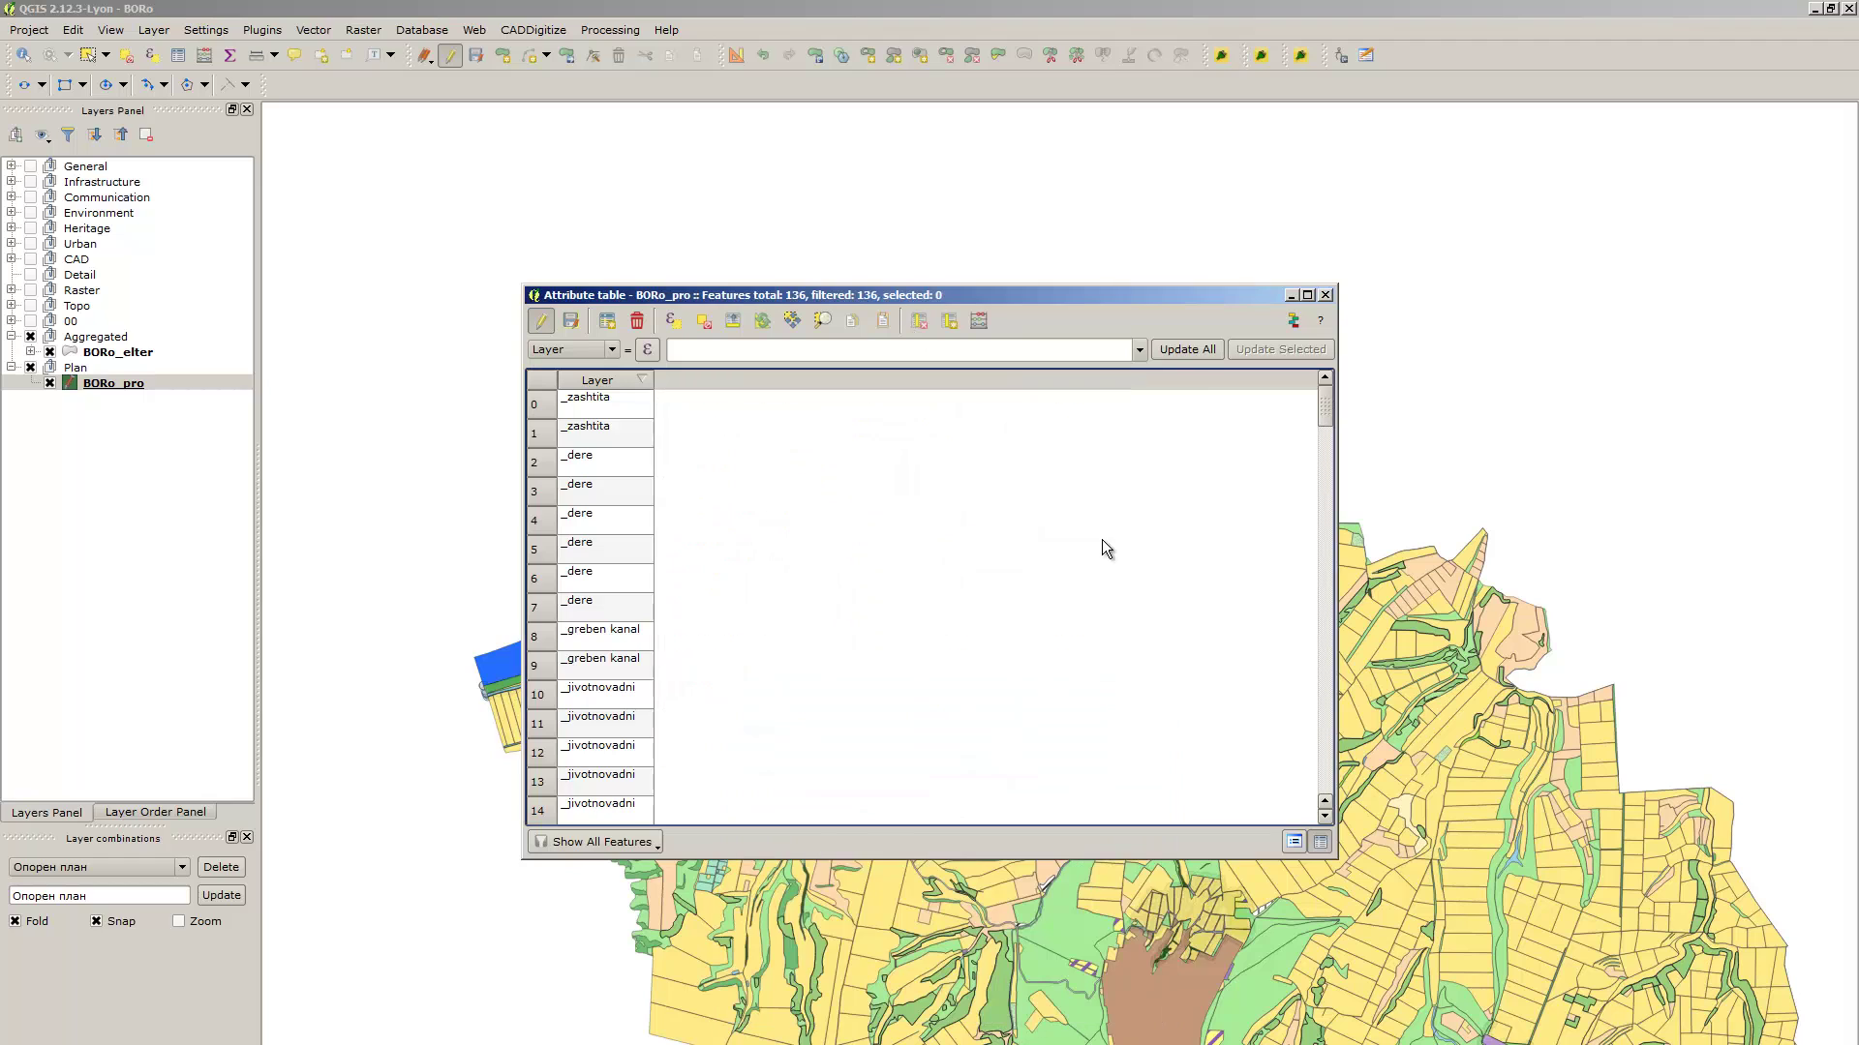
{"action": "left_click", "coordinate": [540, 320]}
{"action": "left_click", "coordinate": [865, 612]}
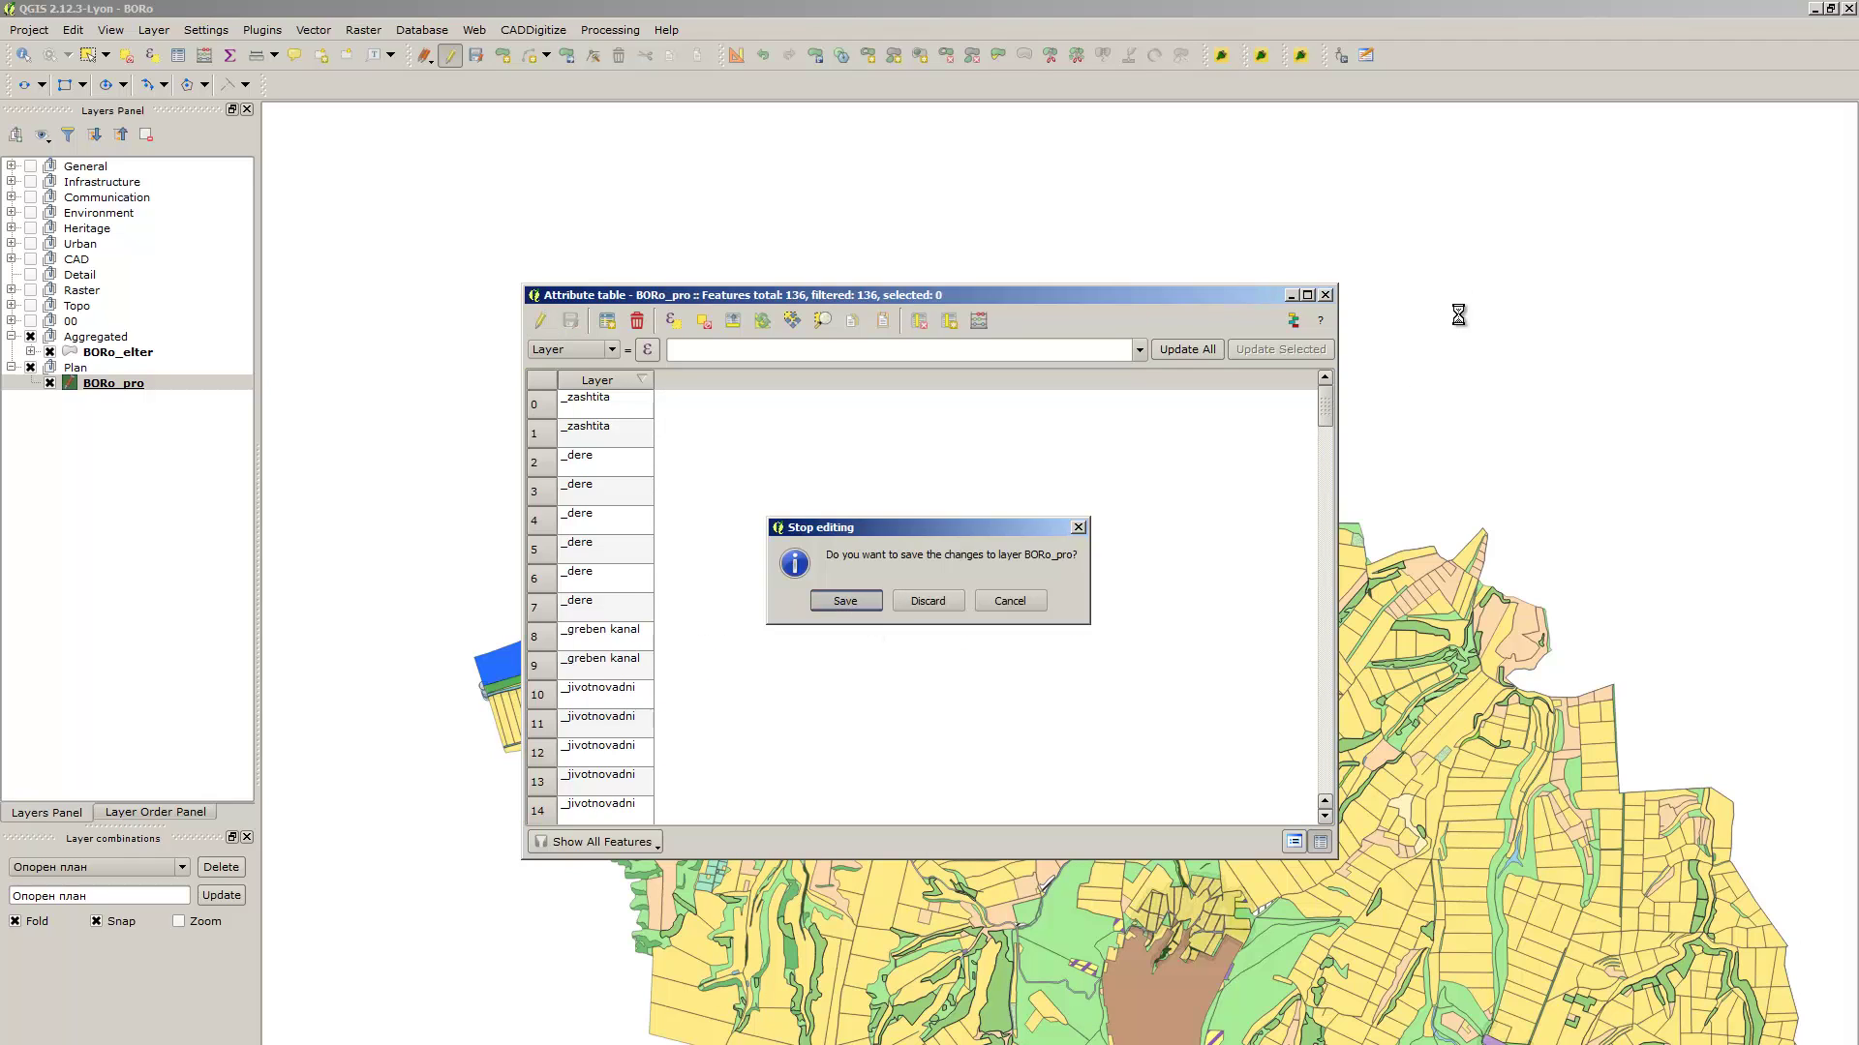
Switch BORo_pro to Categorized styling on the Layer column with the G-Y-R colour ramp
{"action": "left_click", "coordinate": [1325, 294]}
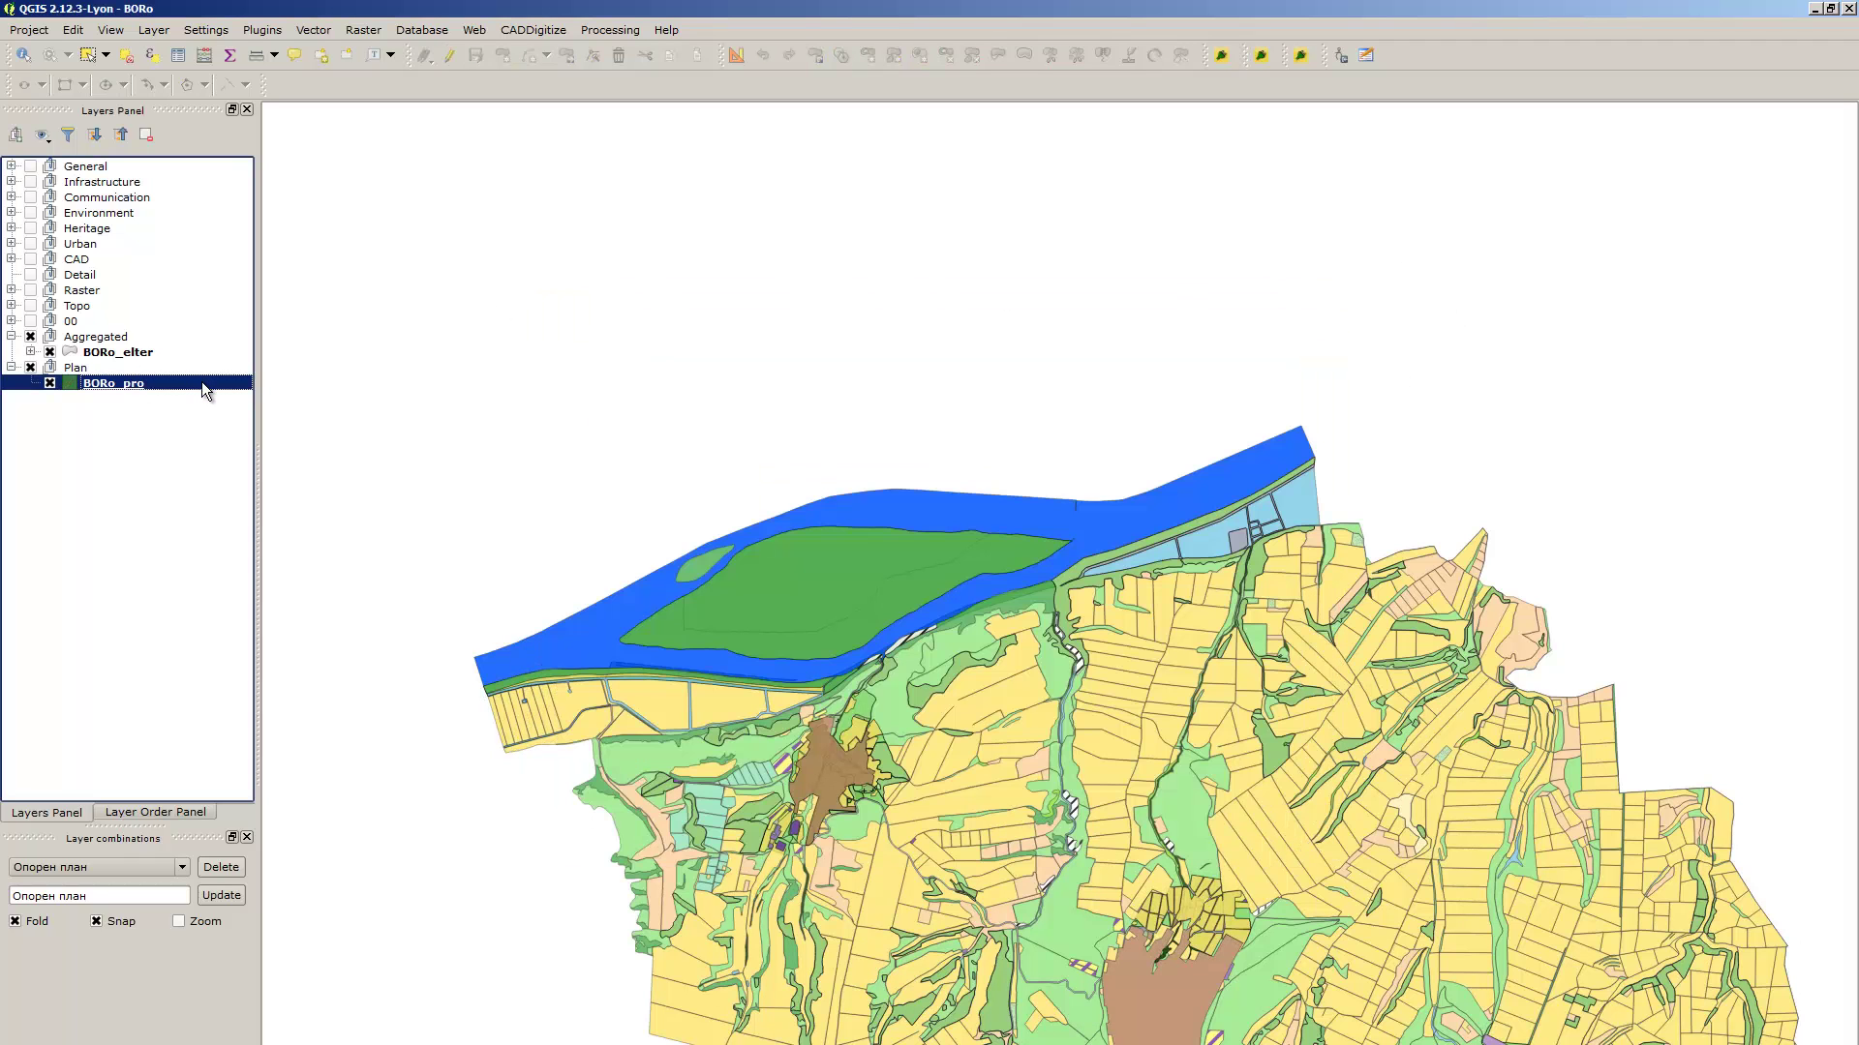
{"action": "double_click", "coordinate": [202, 382]}
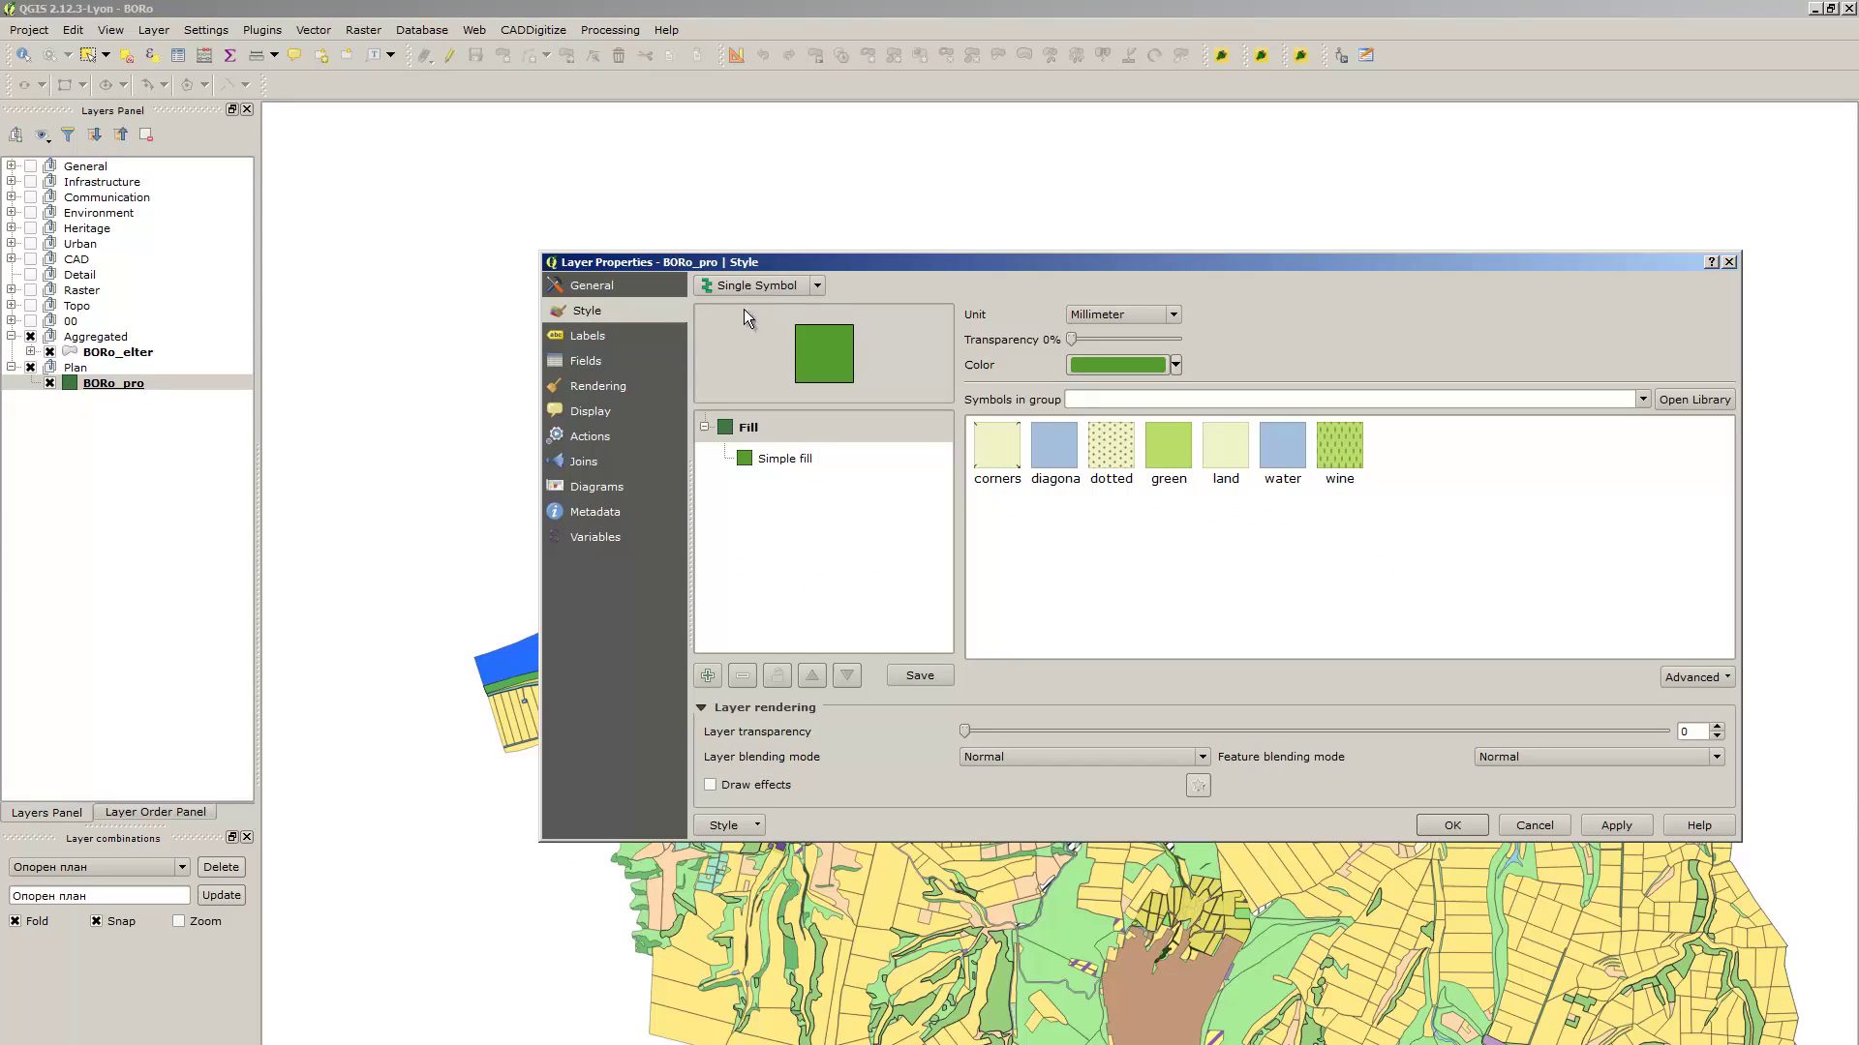
{"action": "left_click", "coordinate": [757, 285]}
{"action": "left_click", "coordinate": [770, 311]}
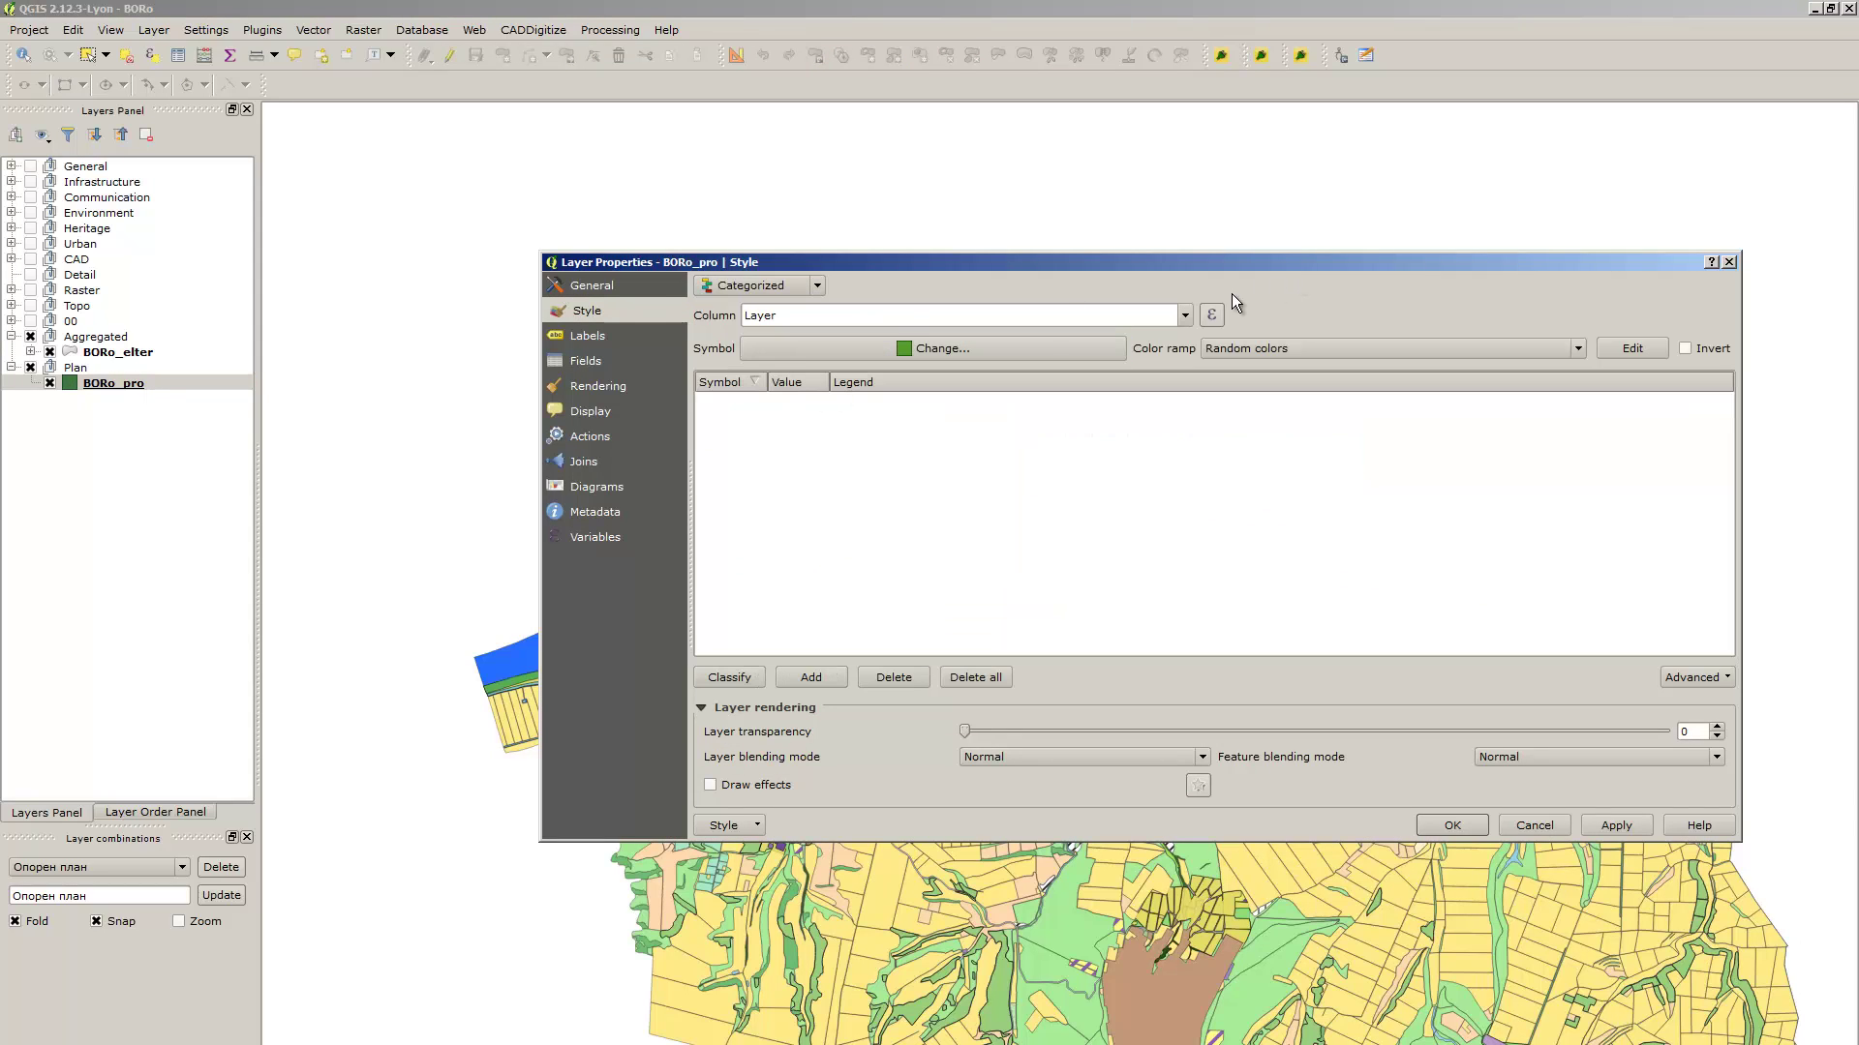
{"action": "left_click", "coordinate": [1258, 349]}
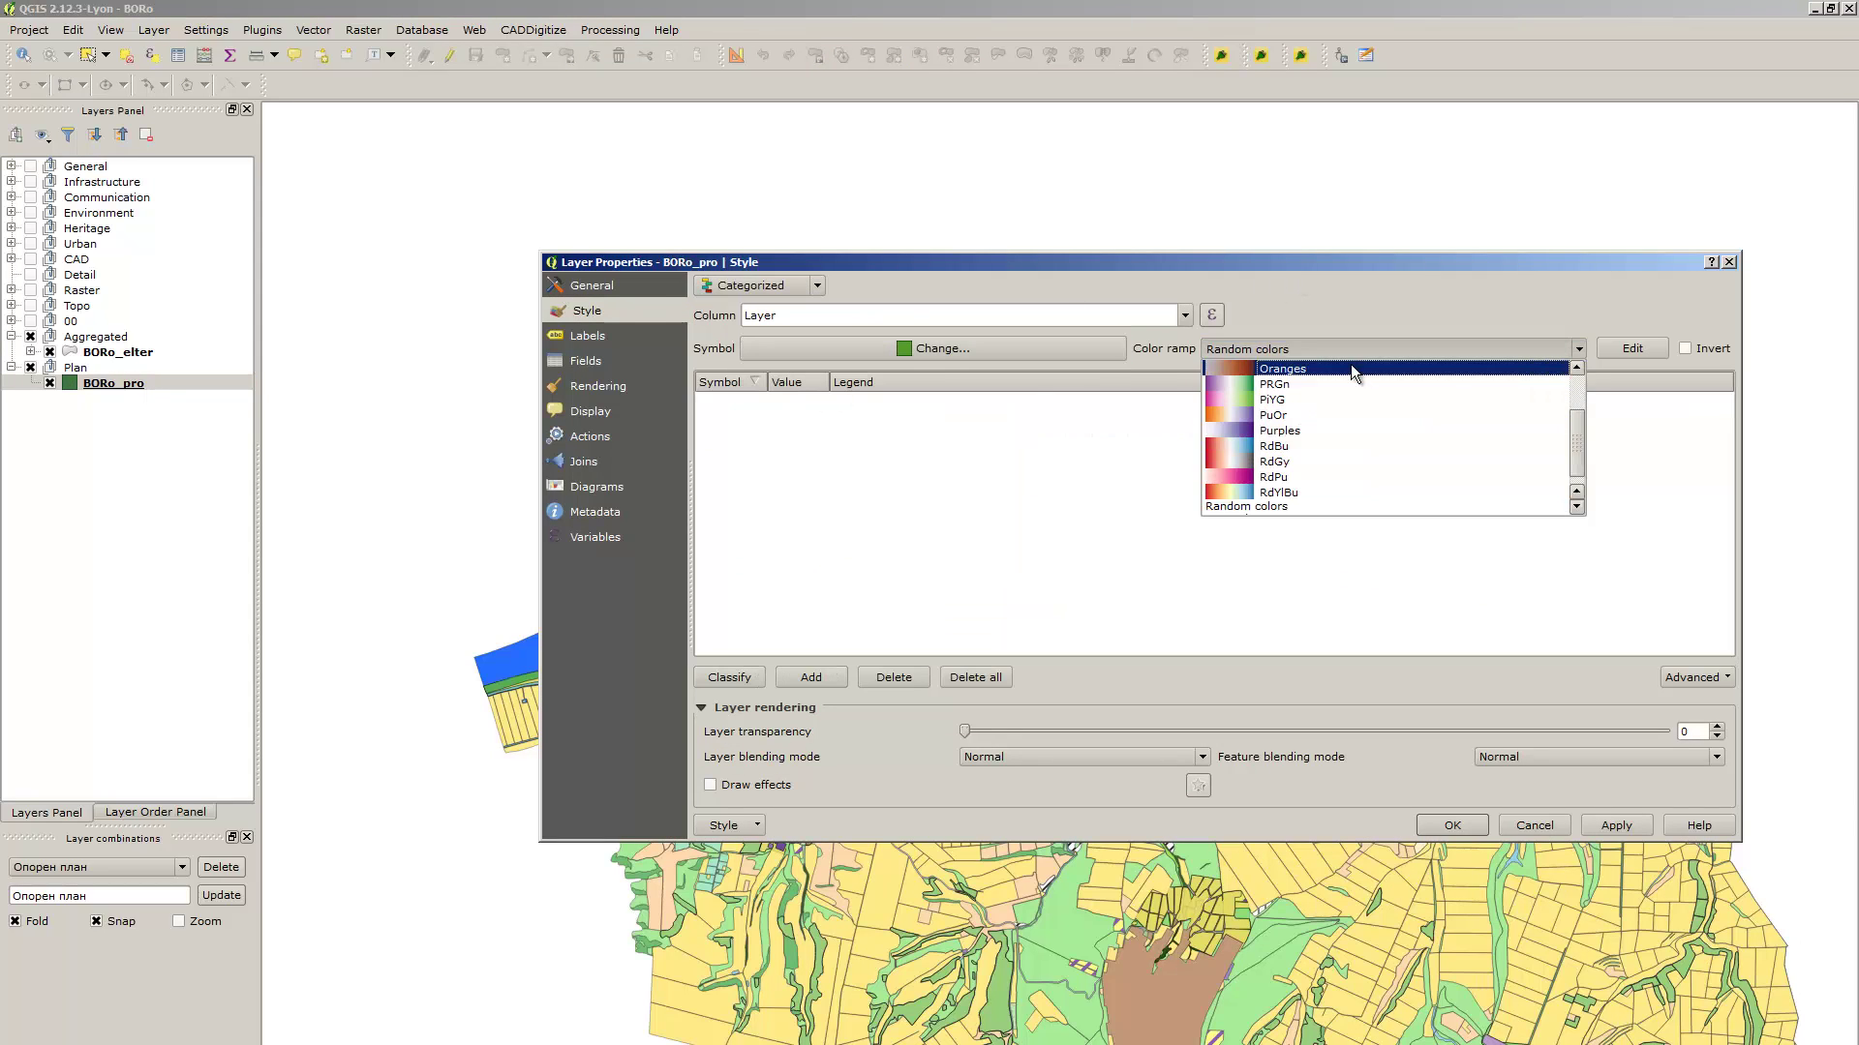
{"action": "scroll", "coordinate": [1309, 484], "scroll_direction": "up", "scroll_amount": 3}
{"action": "left_click", "coordinate": [1305, 411]}
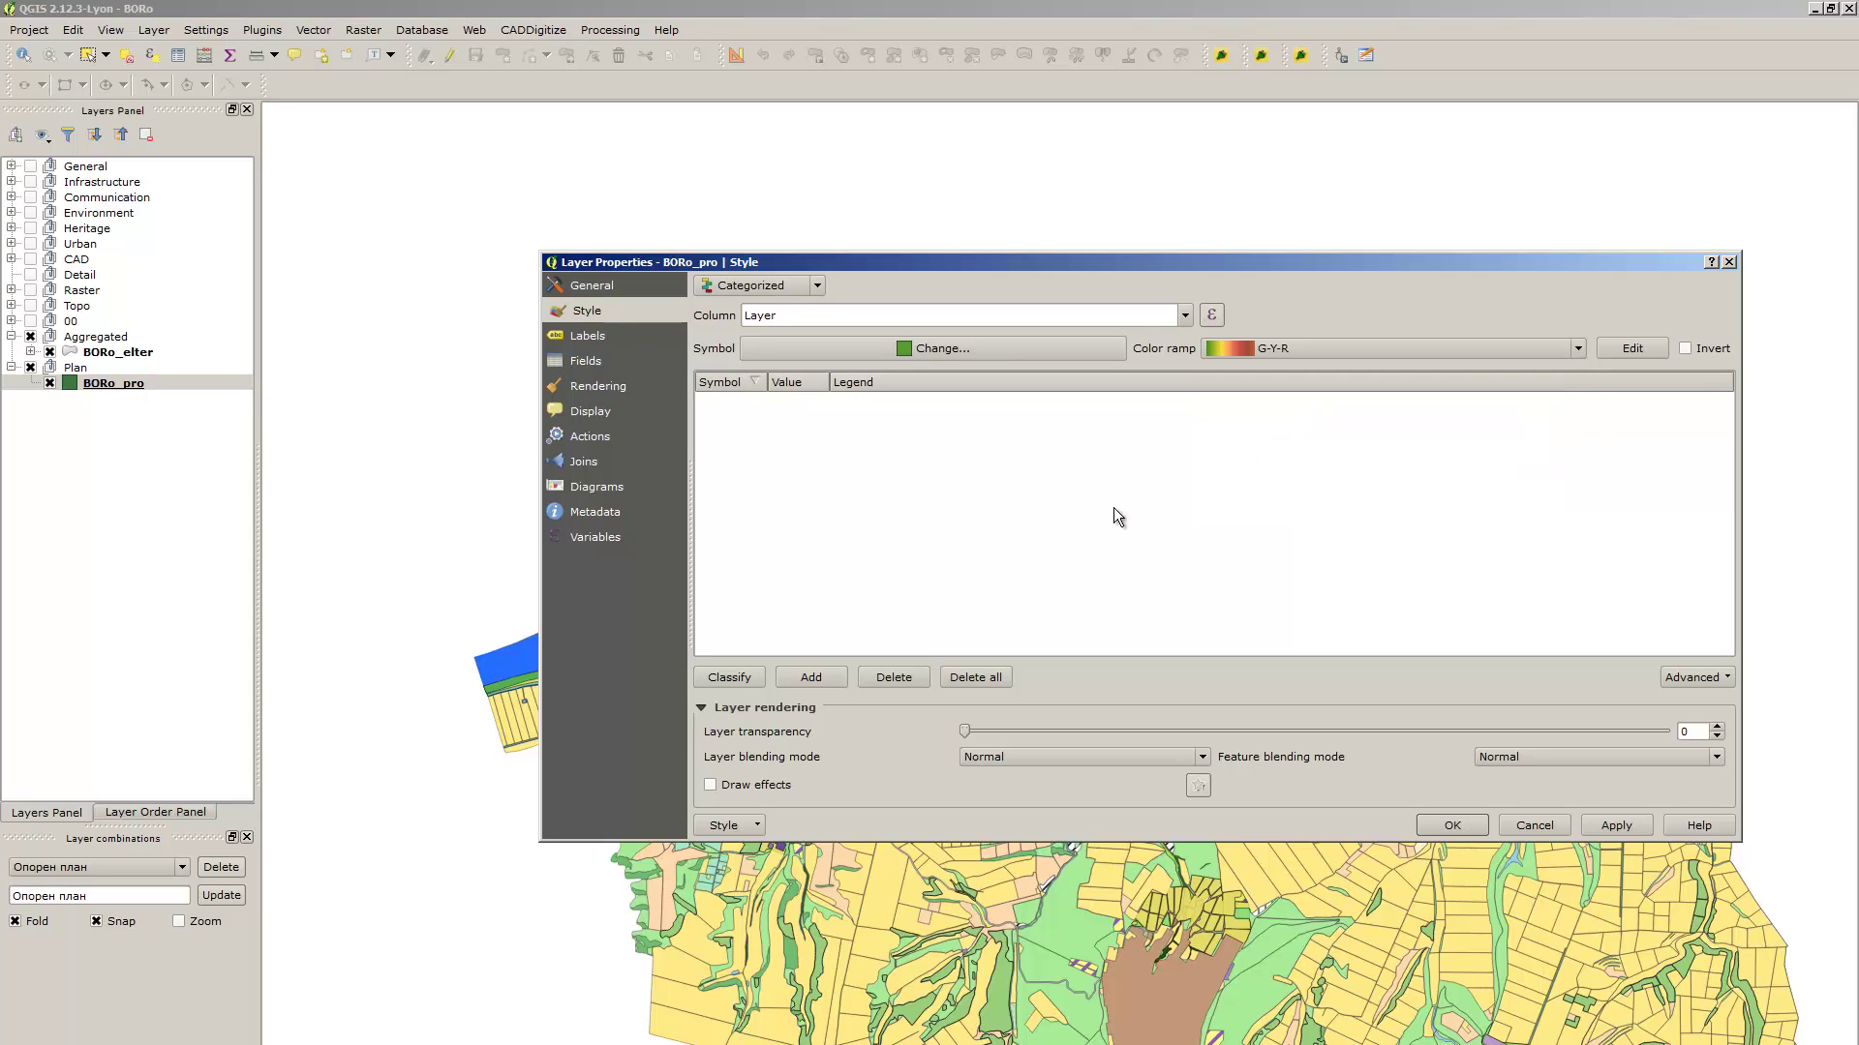
Classify the Layer values, delete the empty category, apply the style, and hide the aggregated layer
{"action": "left_click", "coordinate": [764, 674]}
{"action": "left_click", "coordinate": [811, 587]}
{"action": "left_click", "coordinate": [811, 619]}
{"action": "left_click", "coordinate": [893, 678]}
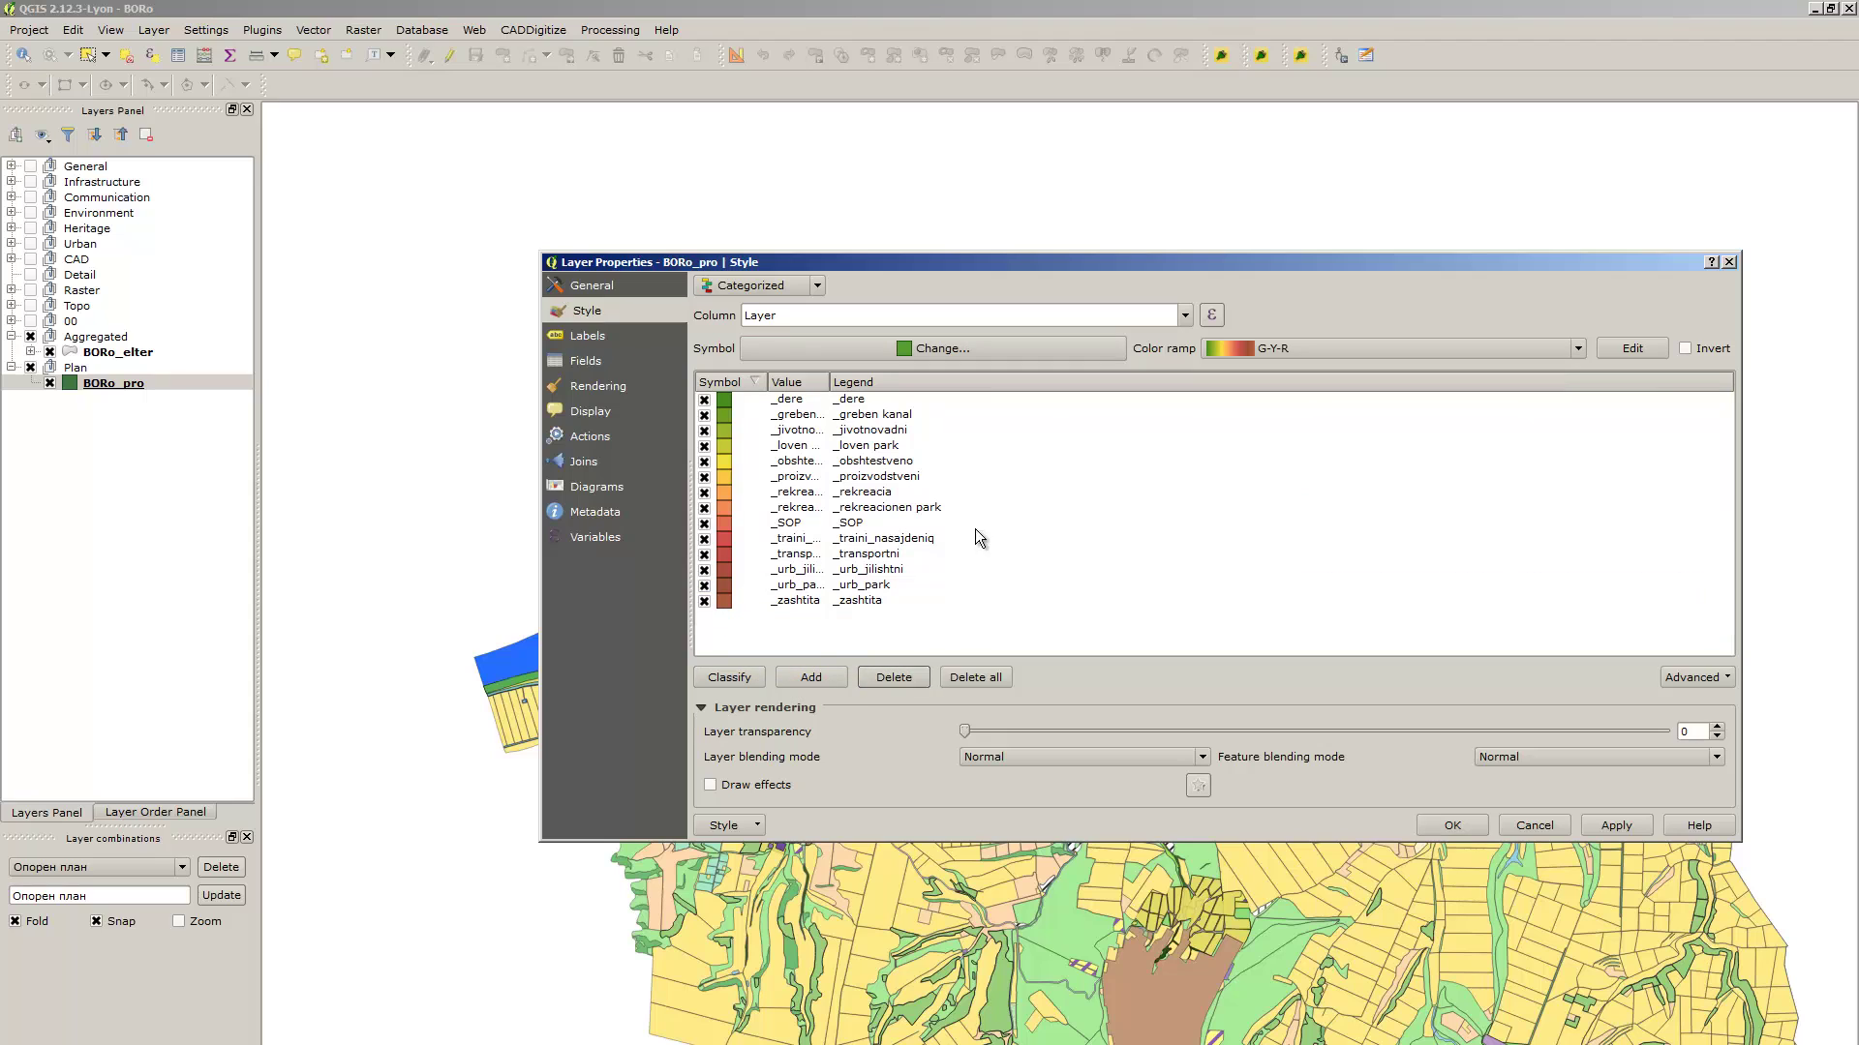
{"action": "left_click", "coordinate": [974, 526]}
{"action": "left_click", "coordinate": [1615, 825]}
{"action": "left_click", "coordinate": [1452, 824]}
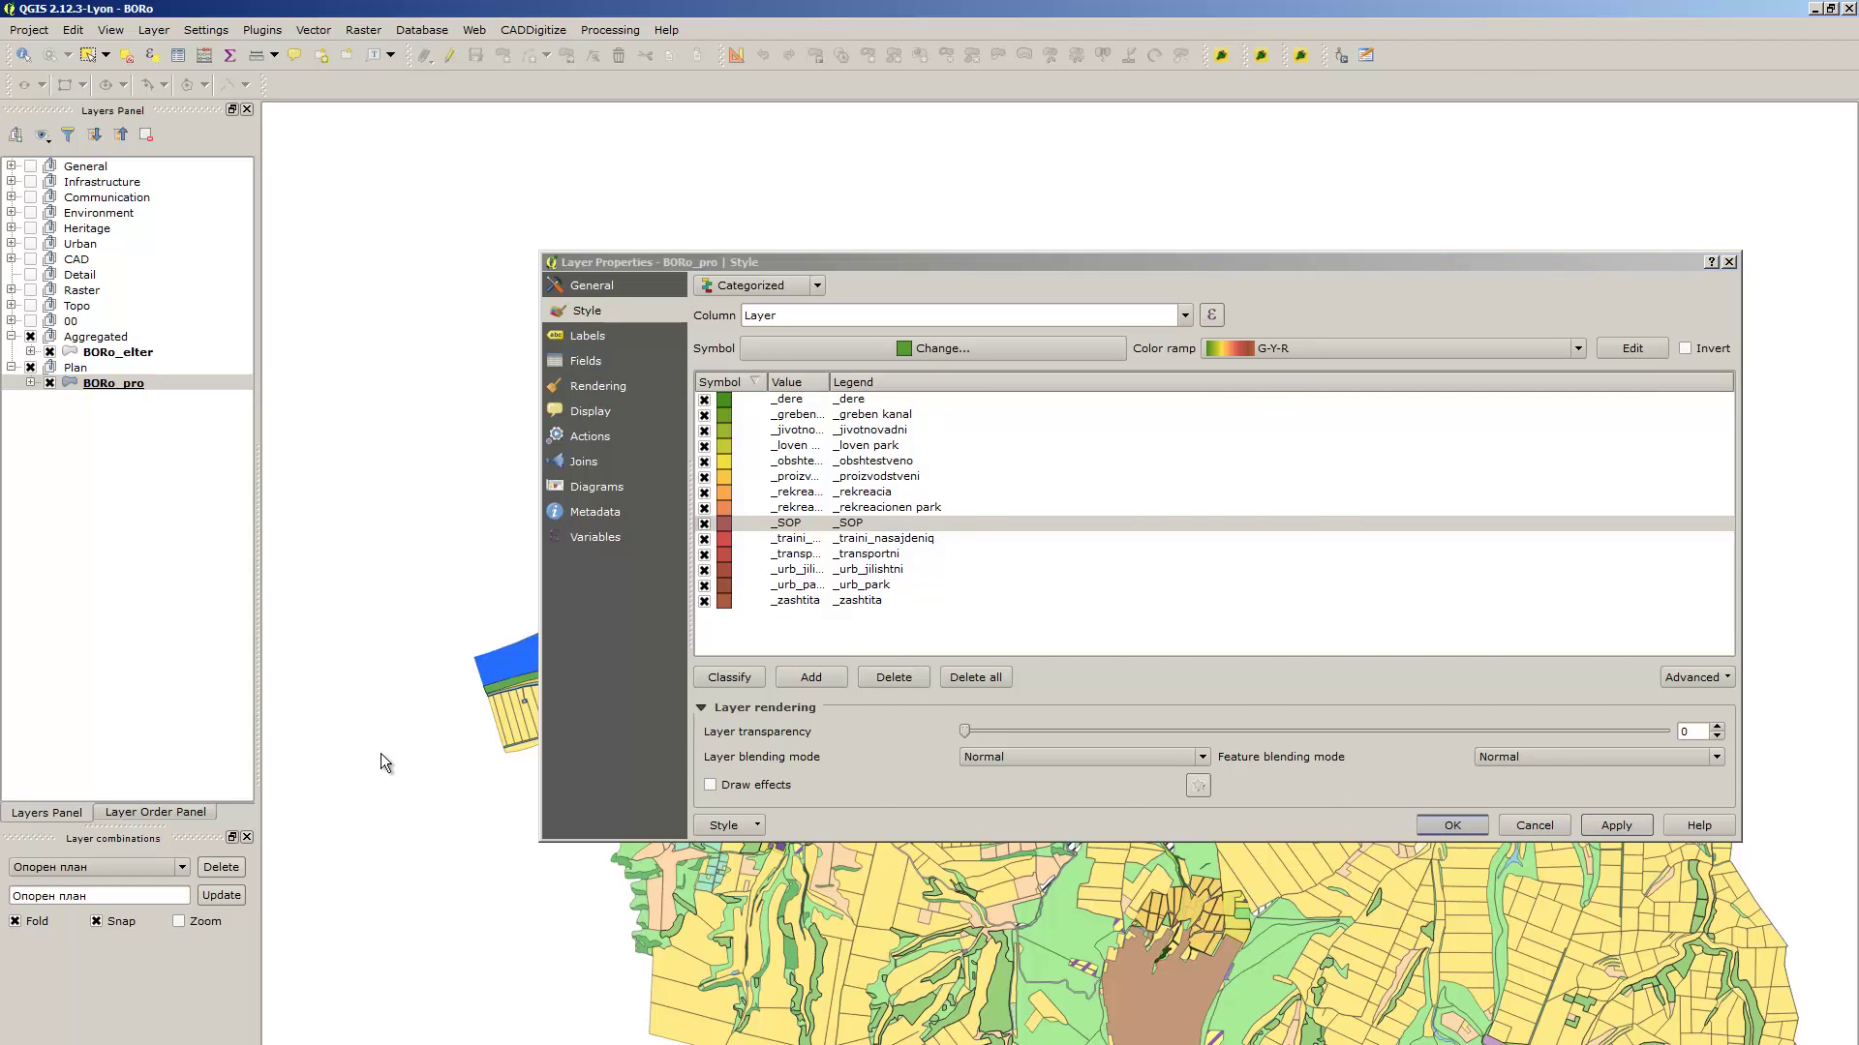
{"action": "left_click", "coordinate": [51, 384]}
{"action": "left_click", "coordinate": [48, 383]}
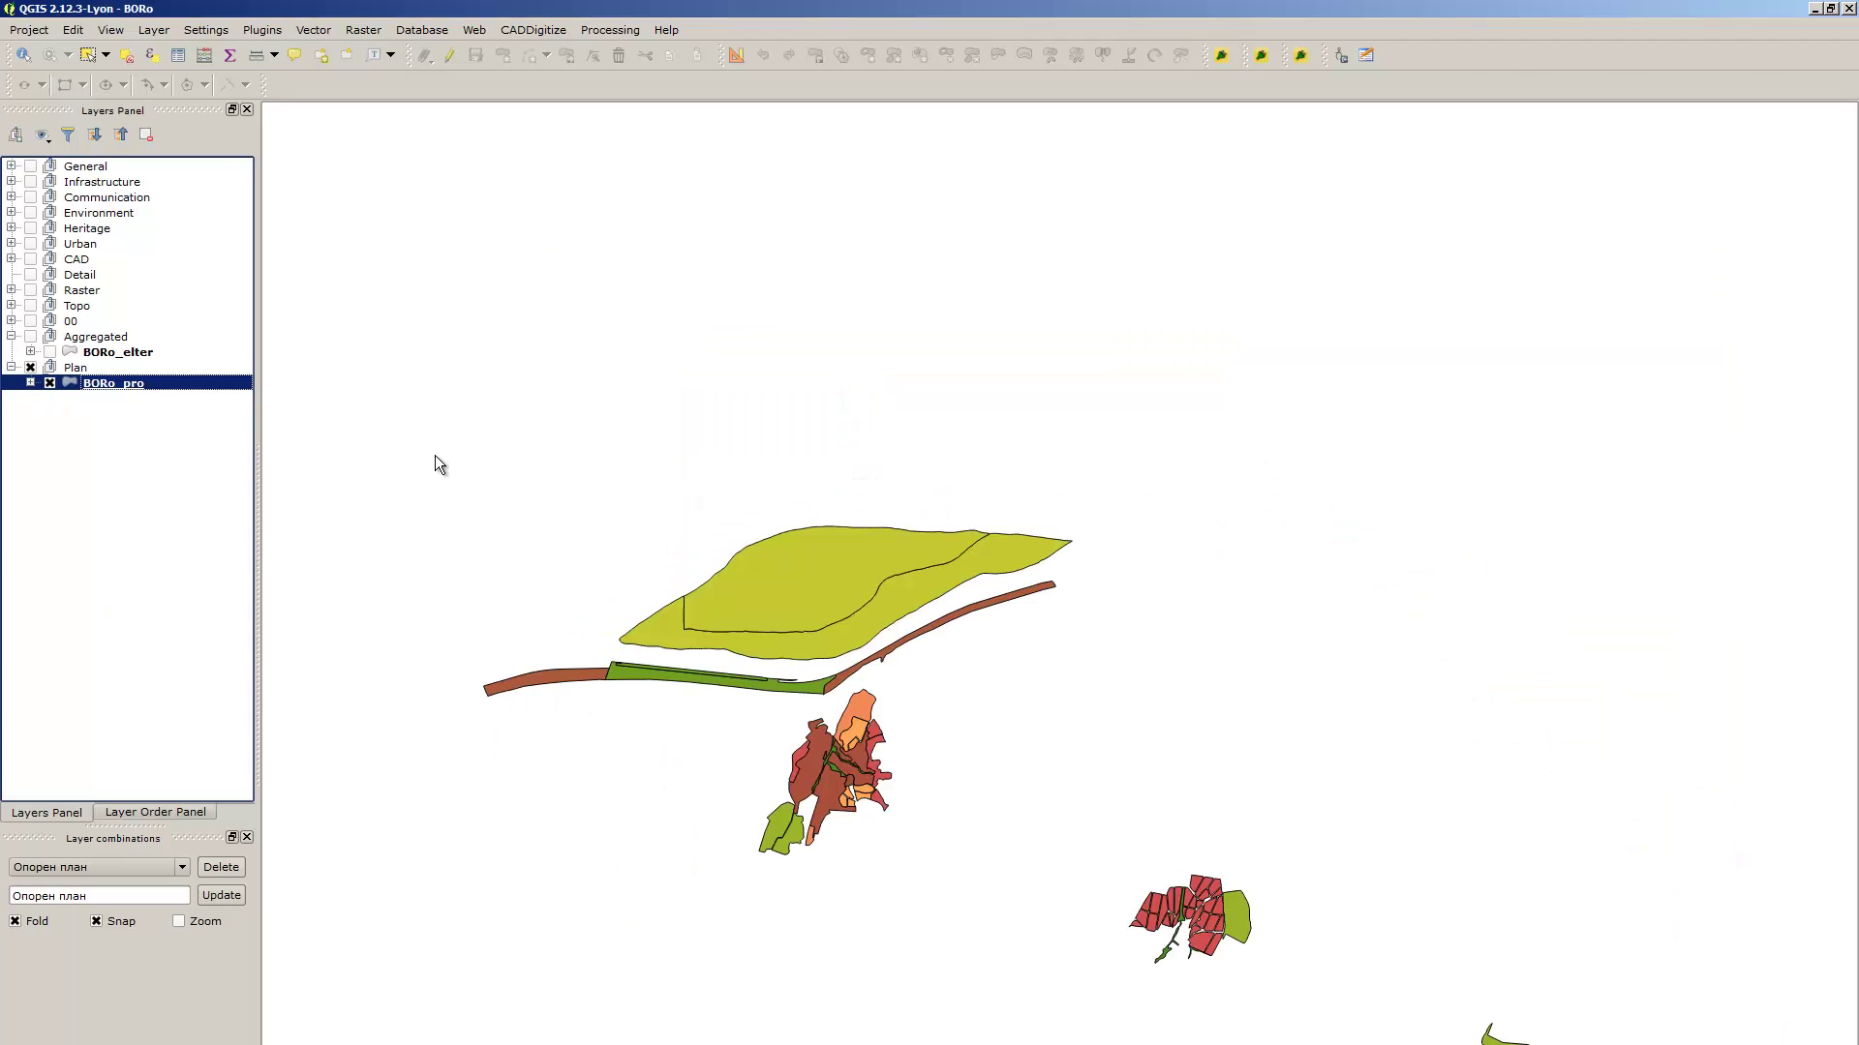
{"action": "scroll", "coordinate": [946, 423], "scroll_direction": "down", "scroll_amount": 1}
{"action": "scroll", "coordinate": [1100, 519], "scroll_direction": "down", "scroll_amount": 1}
{"action": "scroll", "coordinate": [1274, 751], "scroll_direction": "up", "scroll_amount": 3}
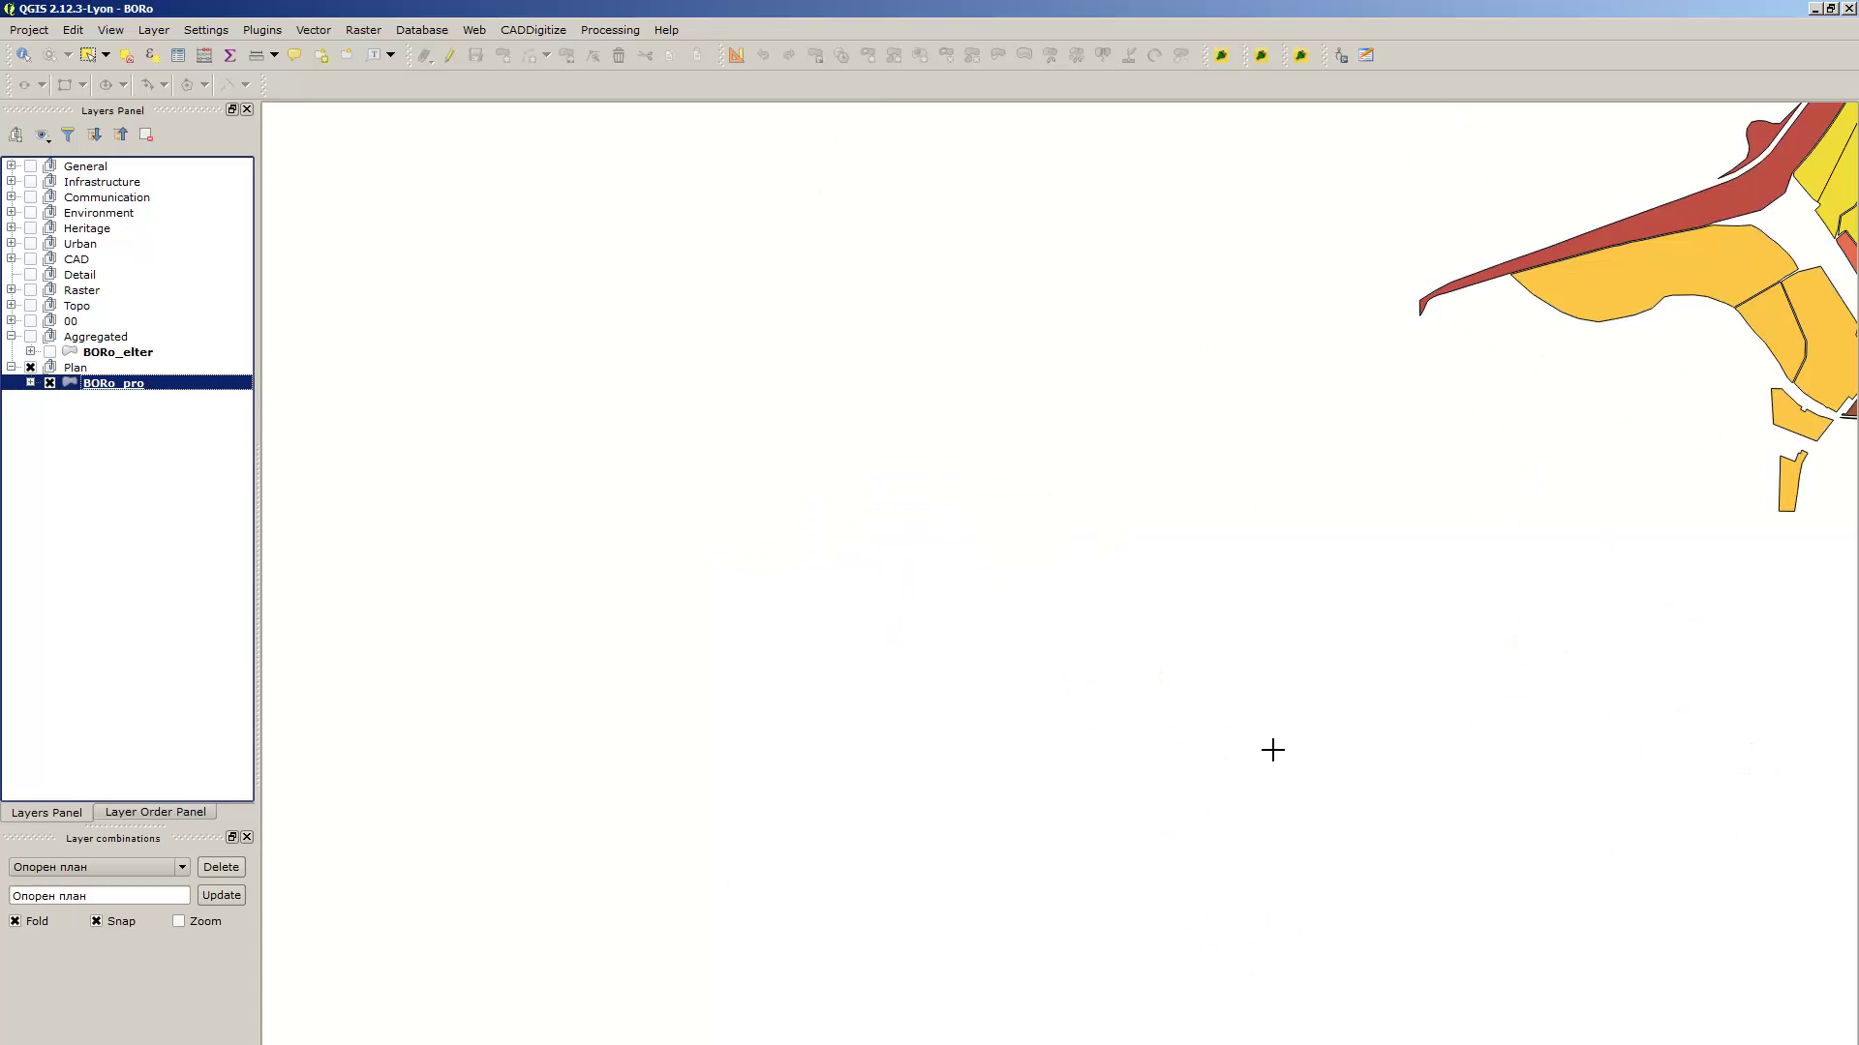
{"action": "scroll", "coordinate": [1274, 751], "scroll_direction": "down", "scroll_amount": 1}
{"action": "scroll", "coordinate": [1281, 555], "scroll_direction": "up", "scroll_amount": 1}
{"action": "scroll", "coordinate": [1216, 563], "scroll_direction": "down", "scroll_amount": 1}
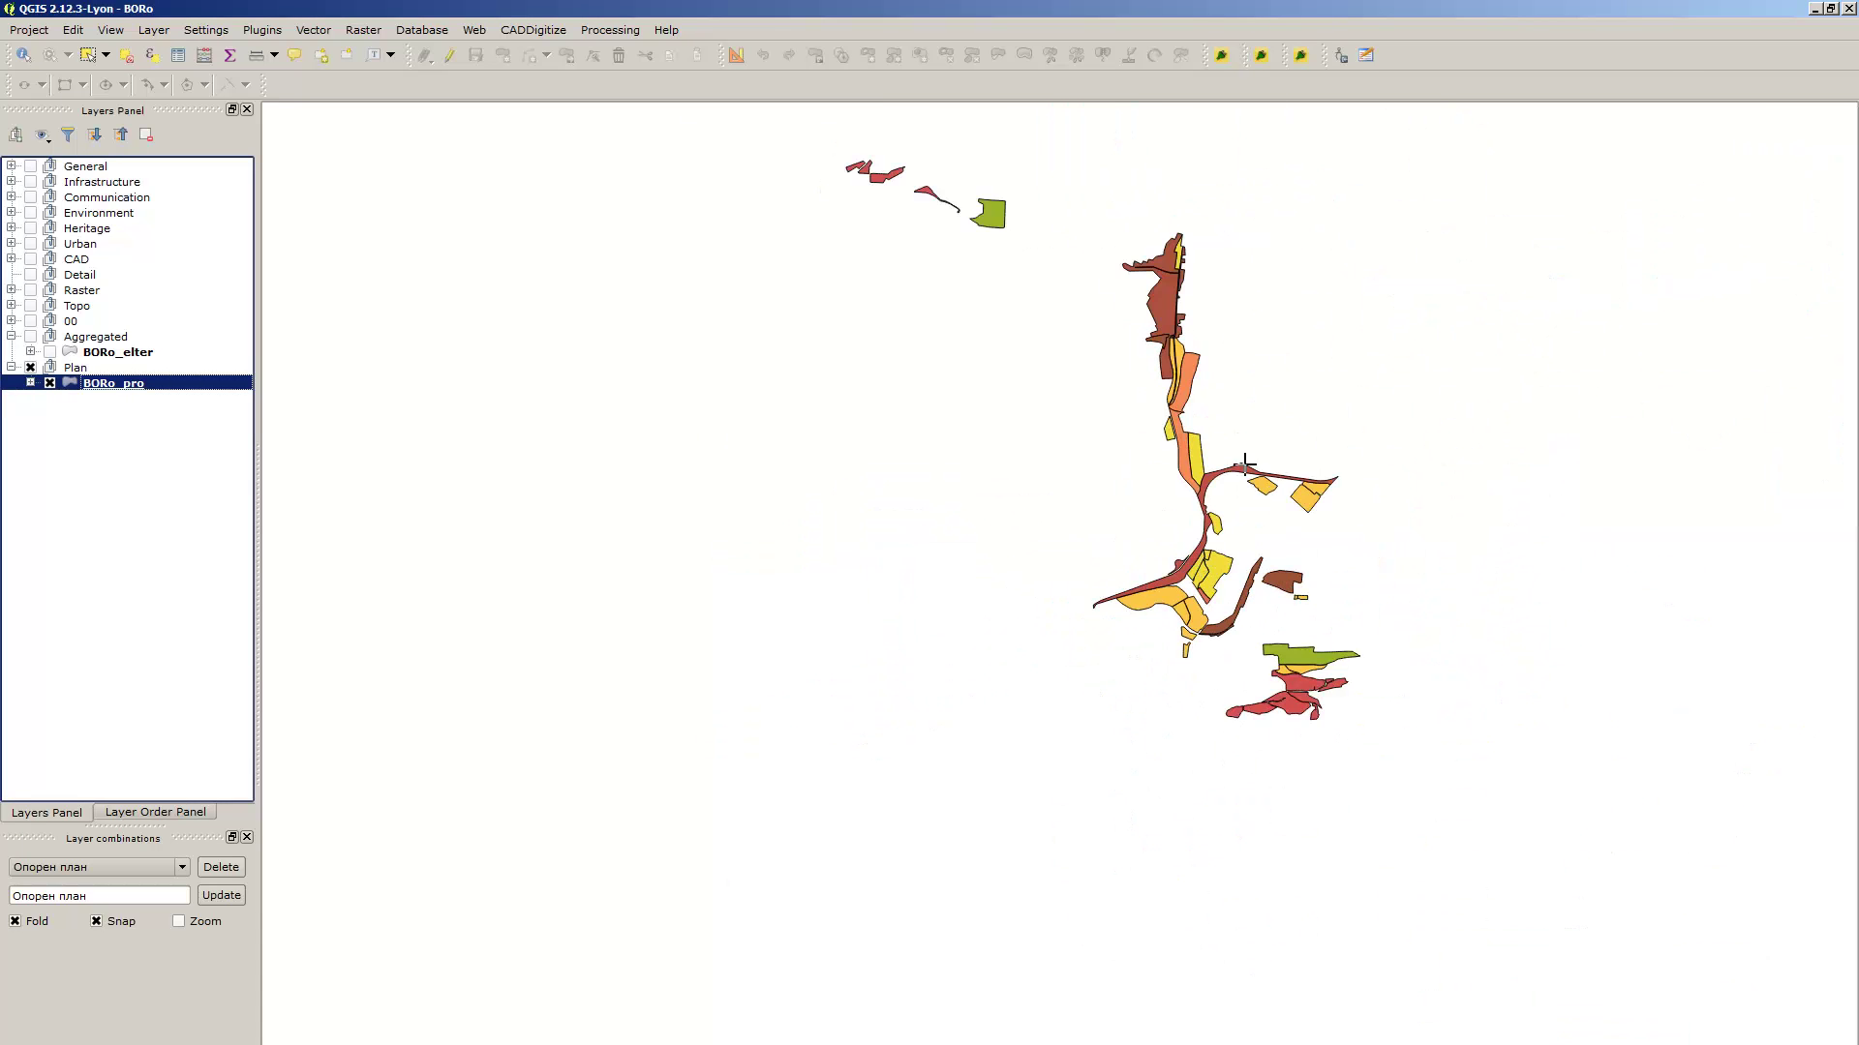
{"action": "scroll", "coordinate": [1310, 618], "scroll_direction": "up", "scroll_amount": 2}
{"action": "scroll", "coordinate": [1173, 712], "scroll_direction": "down", "scroll_amount": 3}
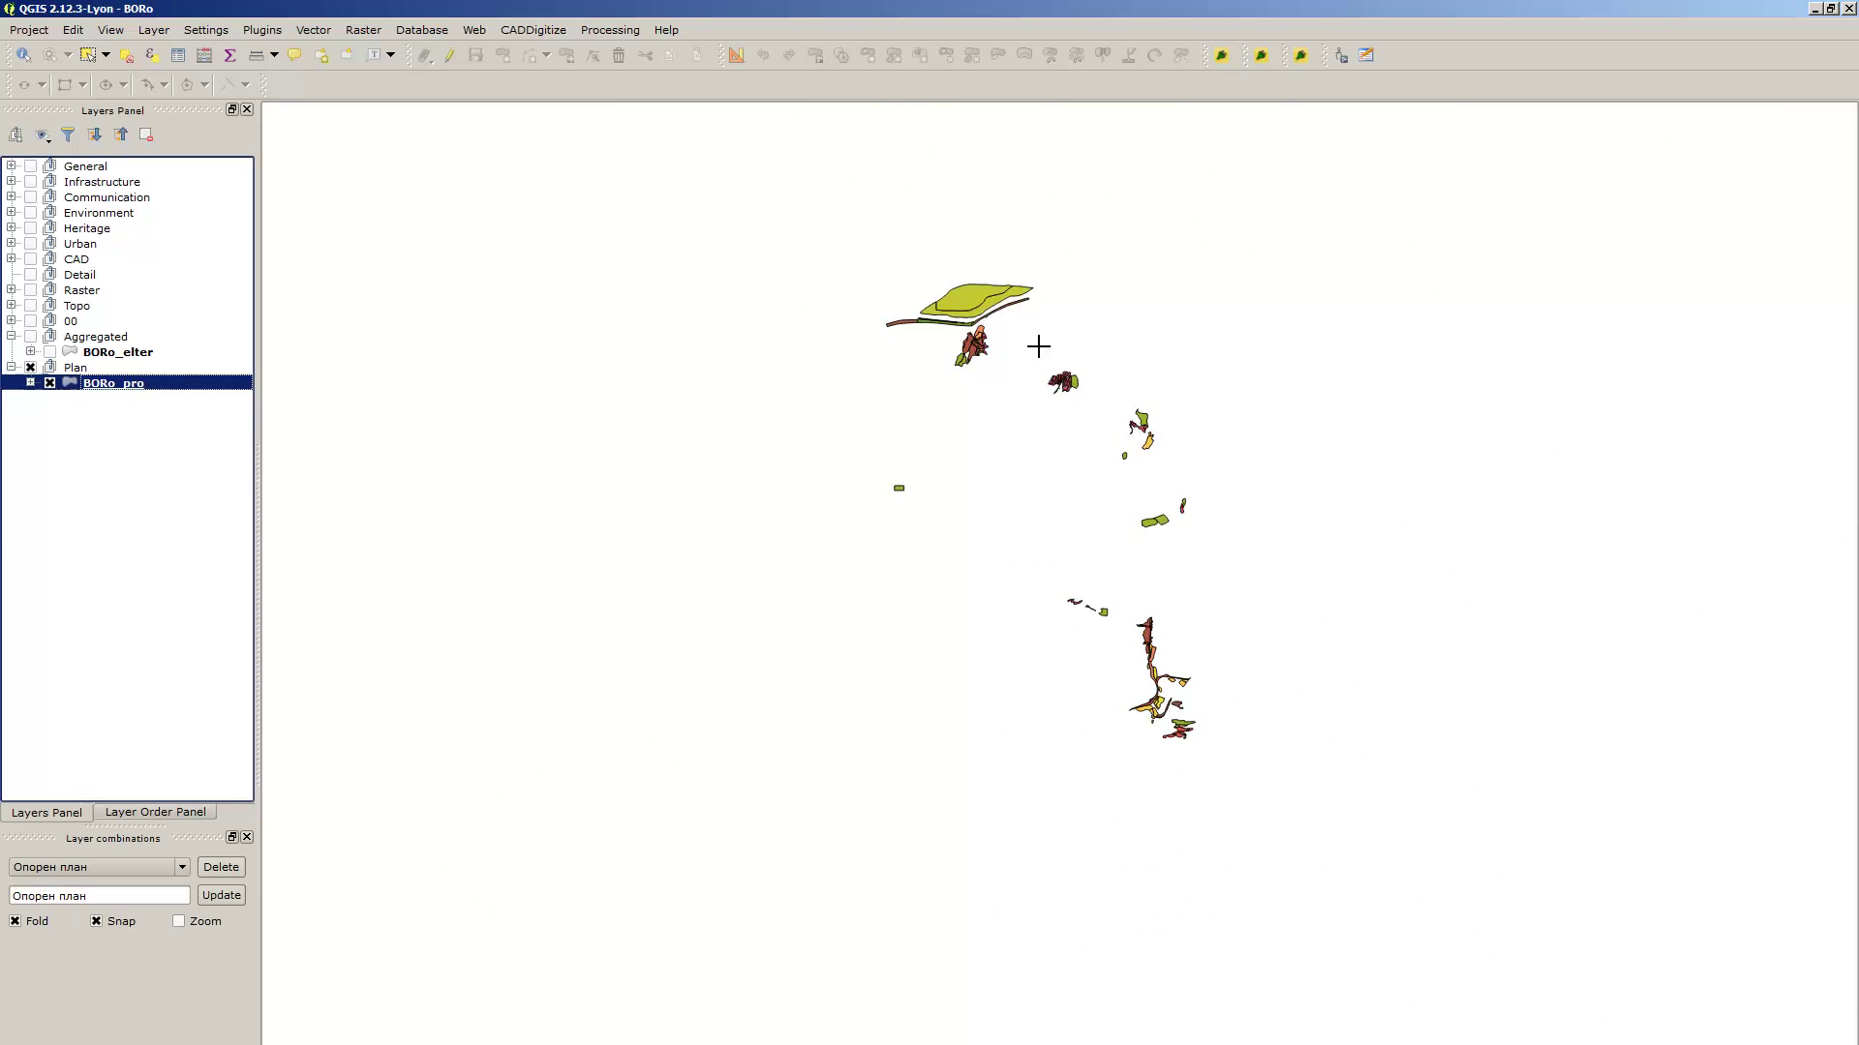
{"action": "scroll", "coordinate": [1037, 345], "scroll_direction": "up", "scroll_amount": 3}
{"action": "scroll", "coordinate": [639, 326], "scroll_direction": "down", "scroll_amount": 2}
{"action": "scroll", "coordinate": [966, 672], "scroll_direction": "up", "scroll_amount": 3}
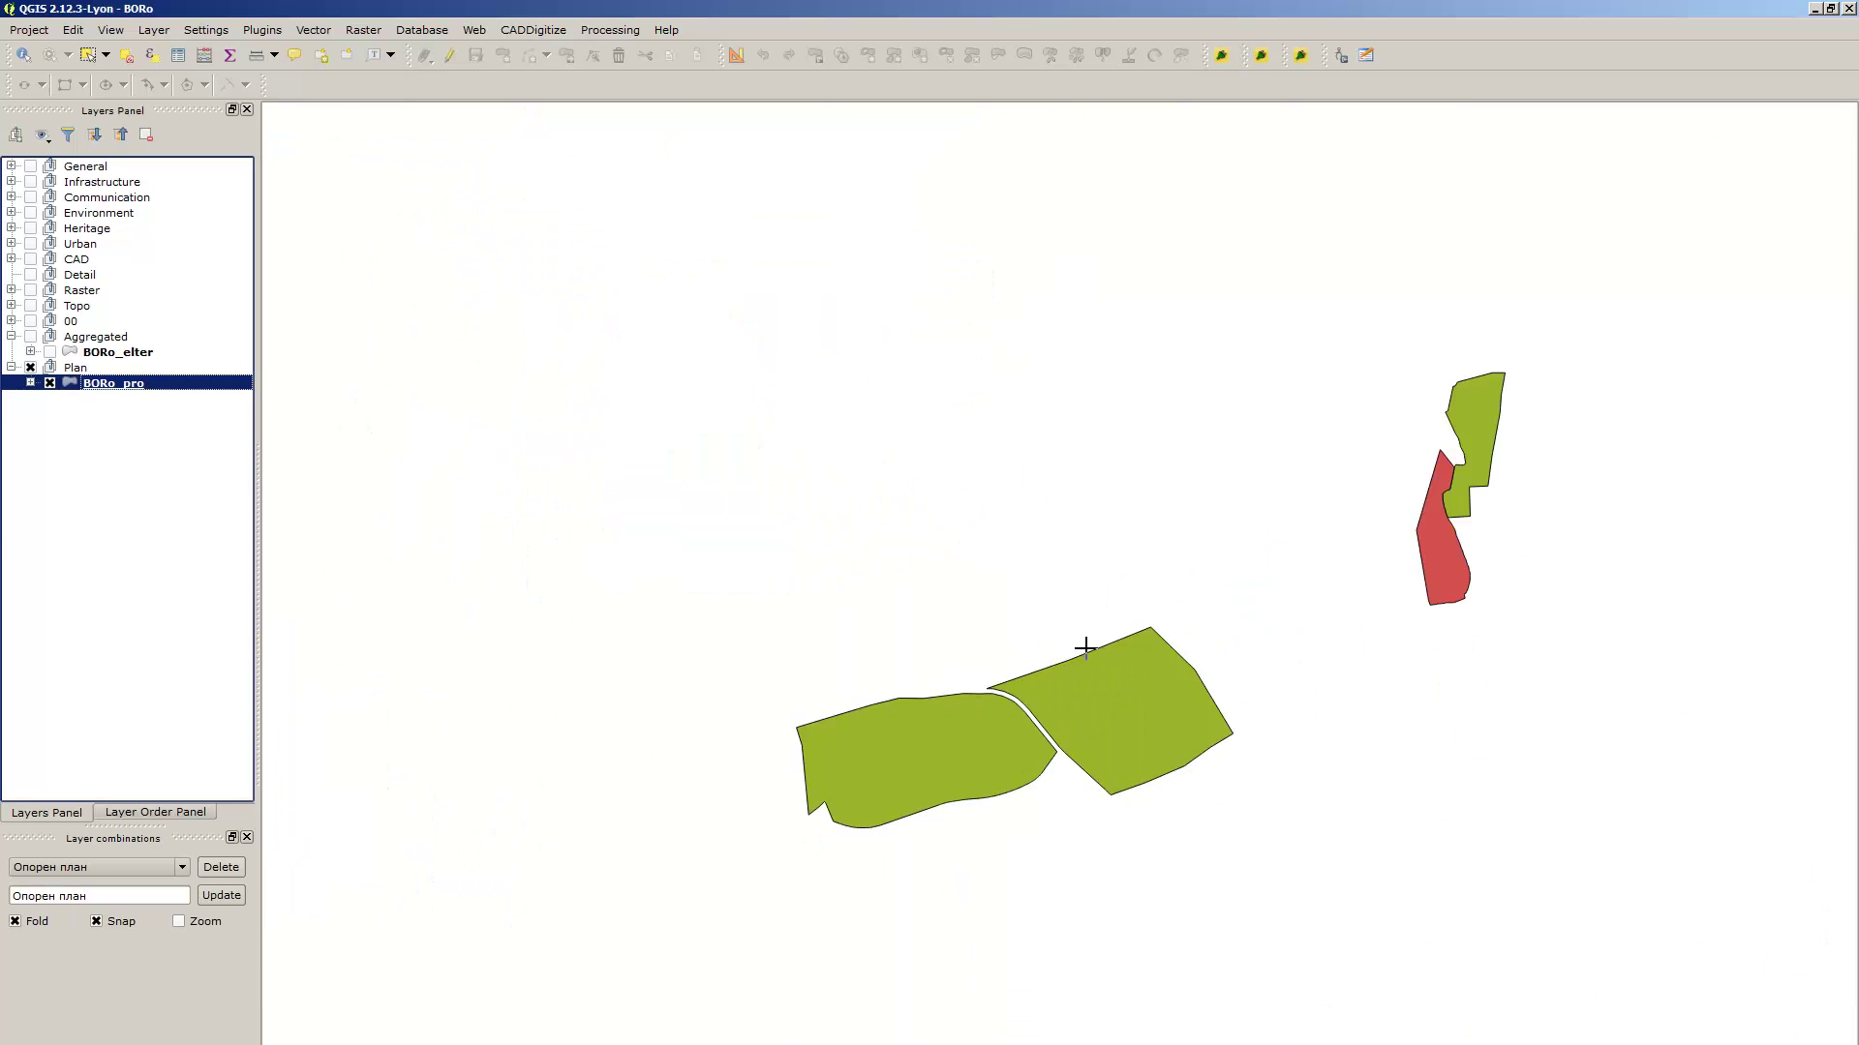
{"action": "scroll", "coordinate": [1084, 542], "scroll_direction": "down", "scroll_amount": 3}
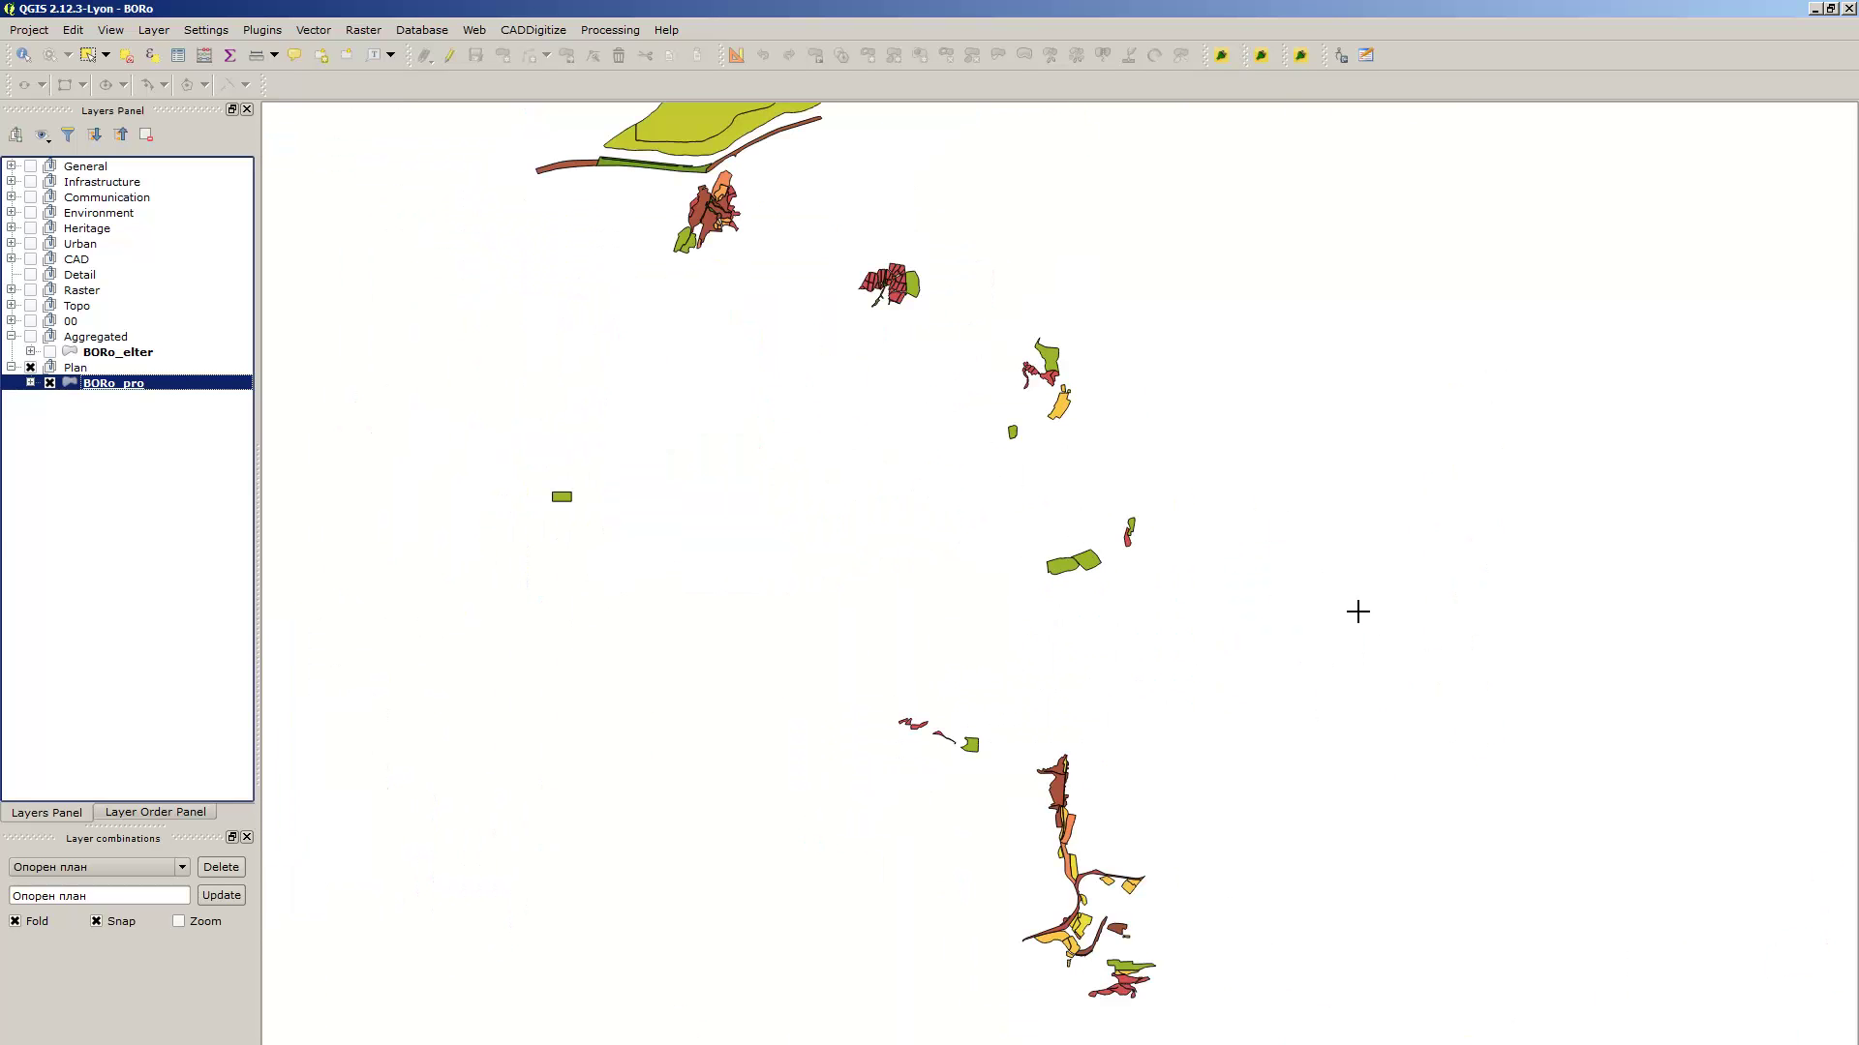